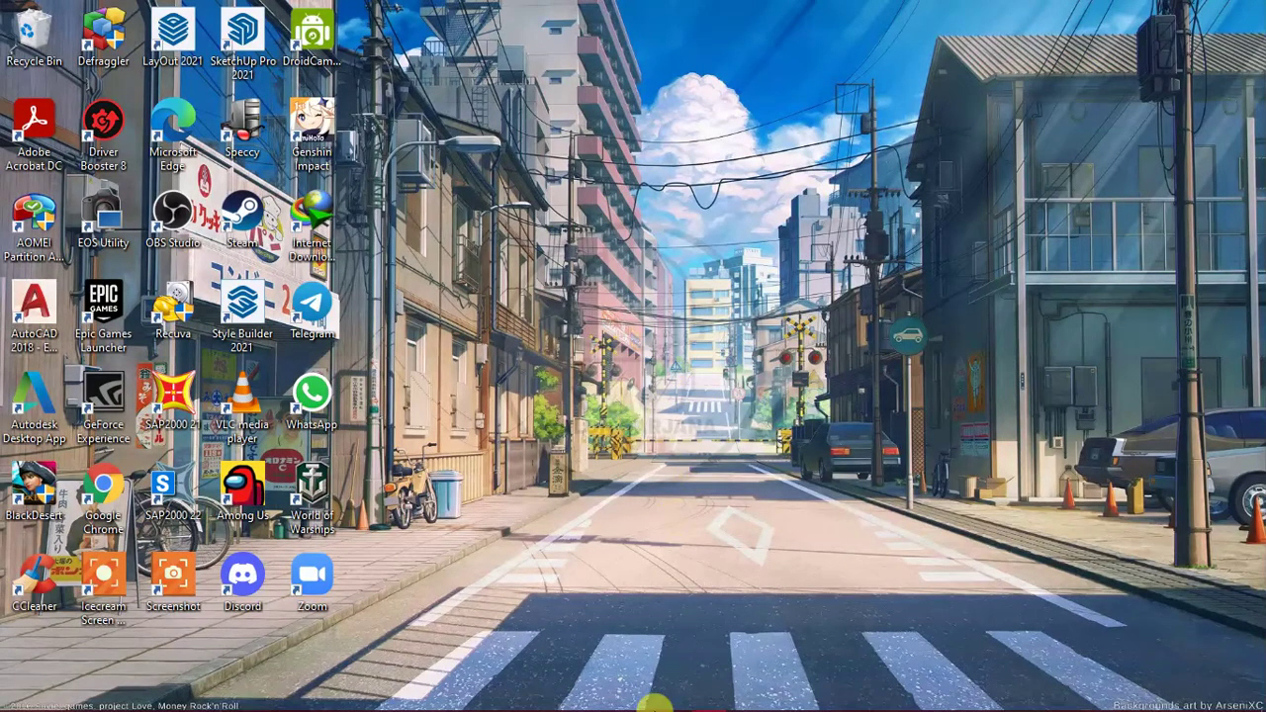
# Open the assignment PDF and examine the w1, w2, P1 and P2 load entries and the frame element dimensions.
pyautogui.click(677, 699)
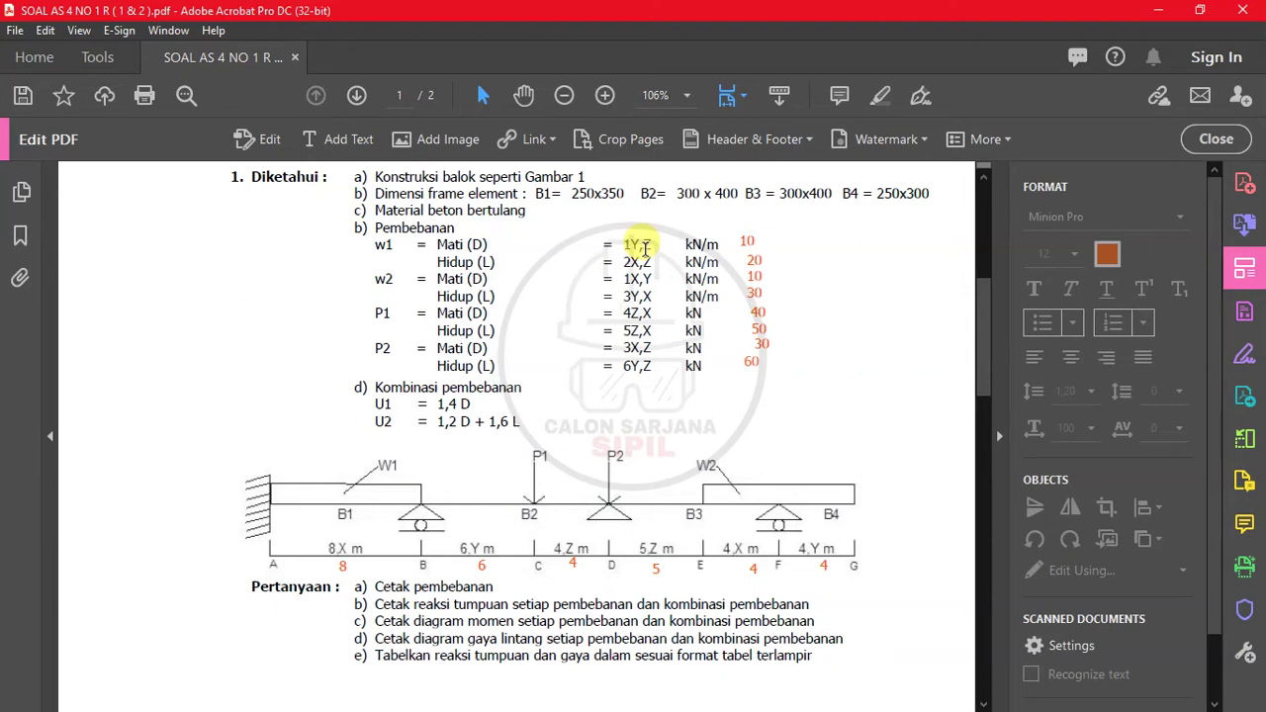
pyautogui.moveTo(369, 312); pyautogui.dragTo(532, 331)
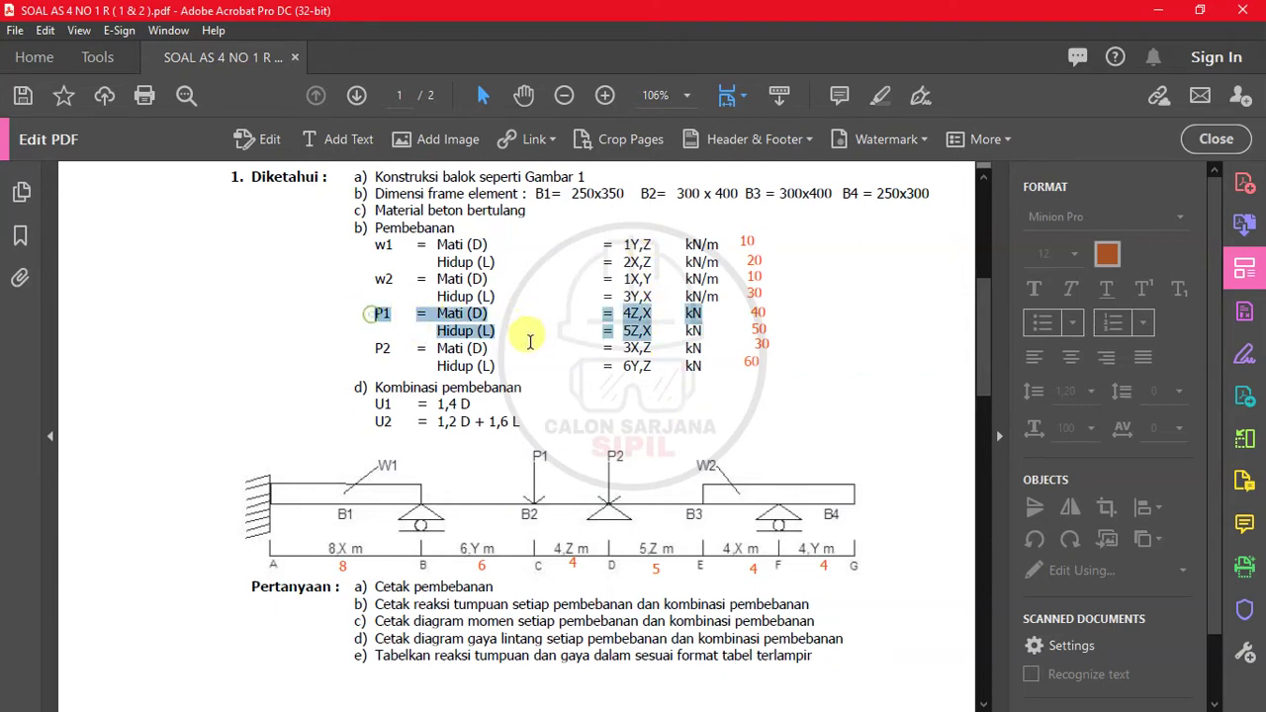
pyautogui.click(344, 251)
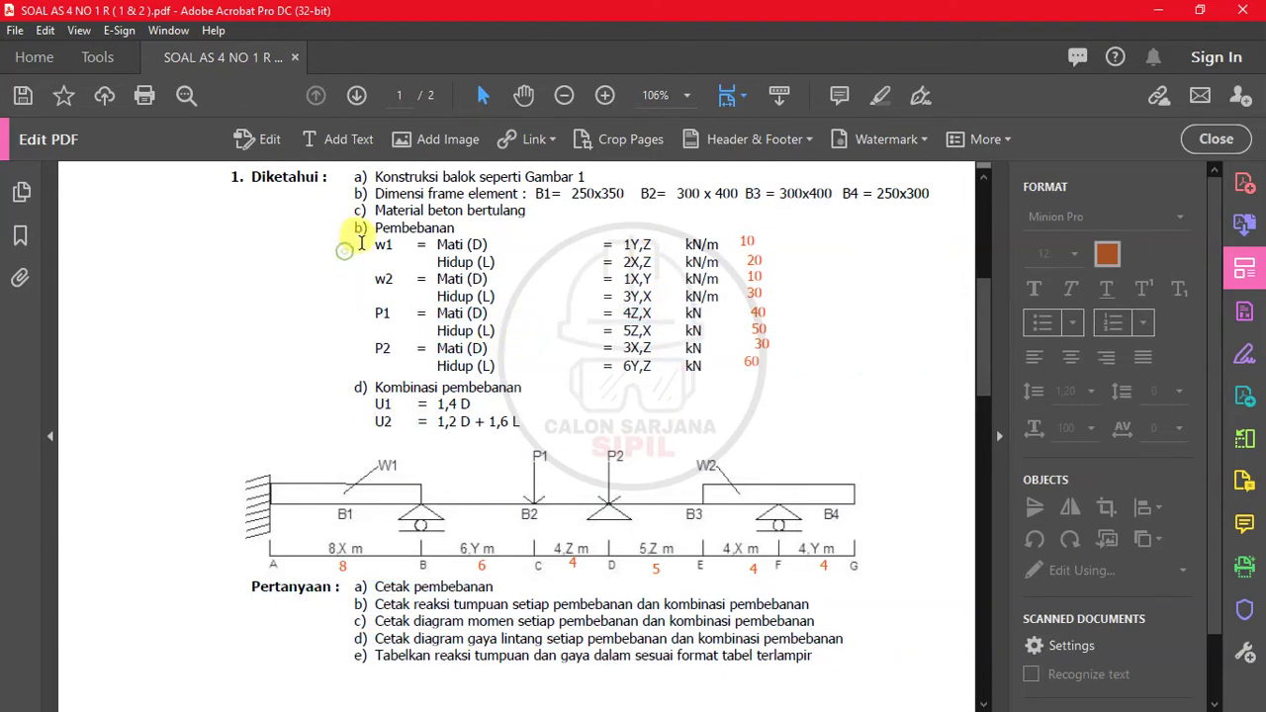
pyautogui.moveTo(375, 247); pyautogui.dragTo(483, 295)
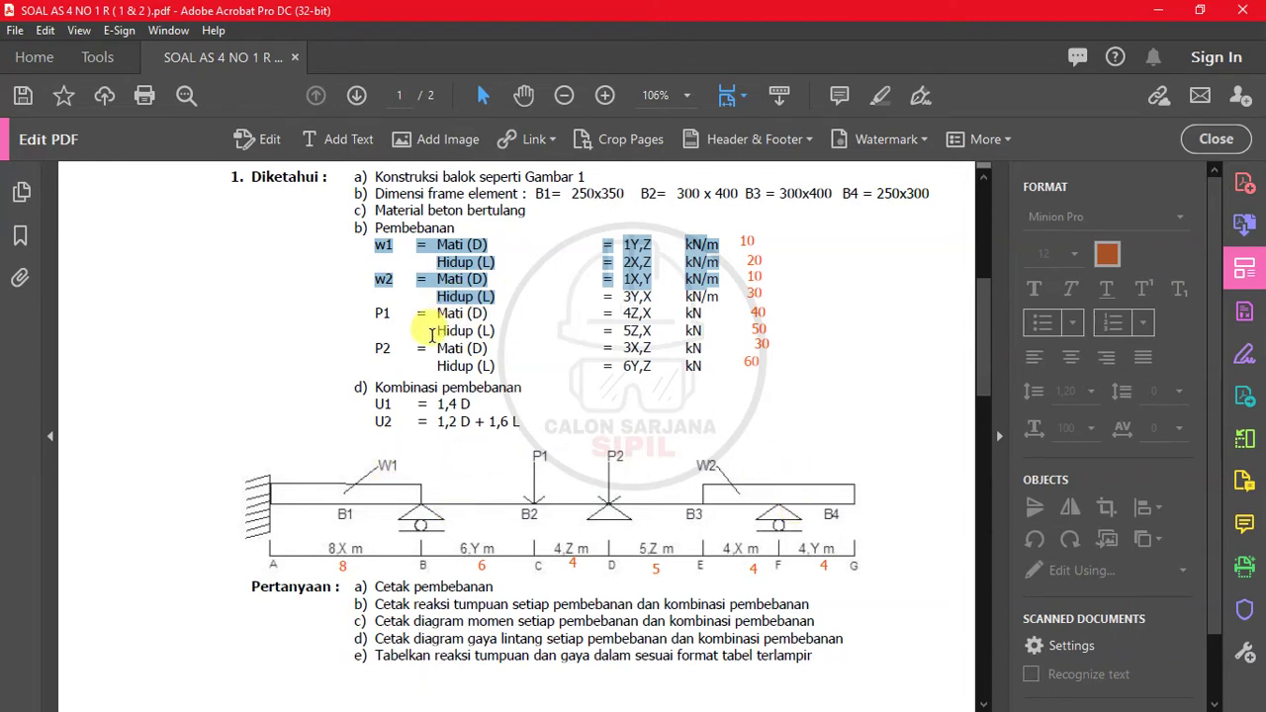
pyautogui.moveTo(376, 315); pyautogui.dragTo(503, 365)
pyautogui.click(761, 378)
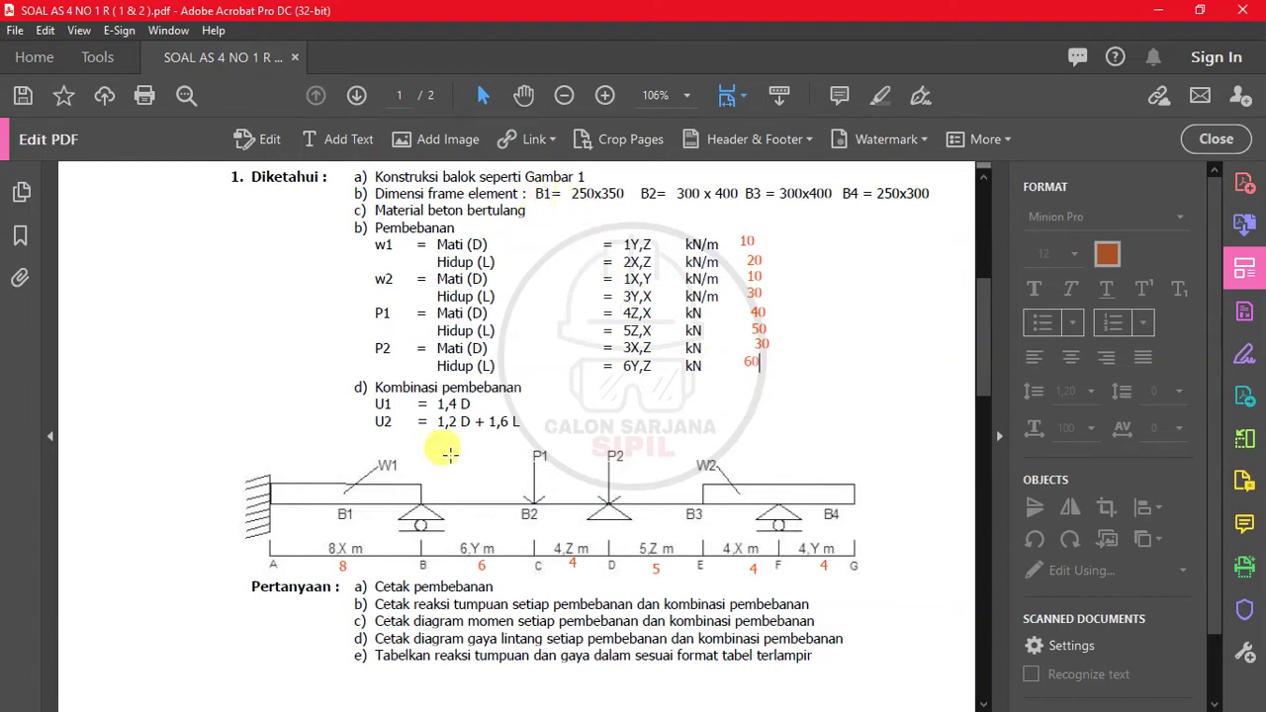
pyautogui.doubleClick(575, 194)
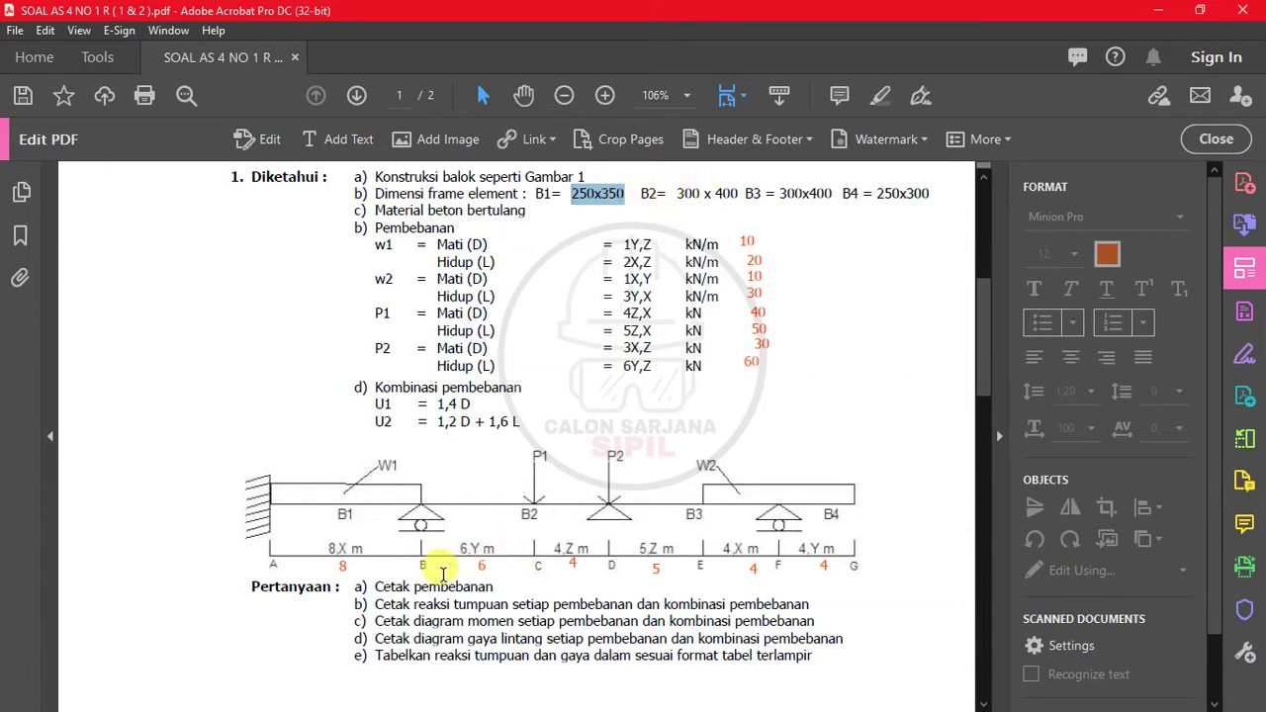
pyautogui.moveTo(681, 191); pyautogui.dragTo(739, 194)
pyautogui.click(848, 243)
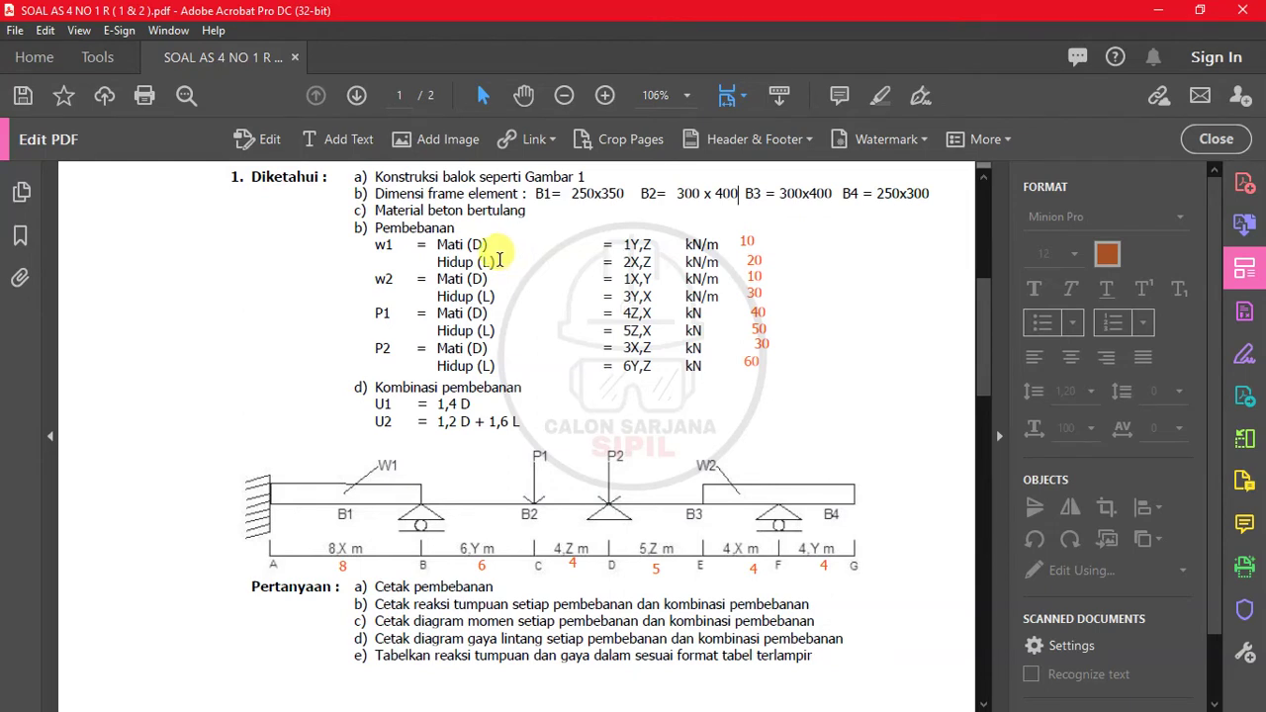
# Examine the dead and live load values, load combinations U1 and U2, and the beam diagram with its spans from A to G.
pyautogui.click(376, 244)
pyautogui.keyDown('shift'); pyautogui.click(485, 246); pyautogui.keyUp('shift')
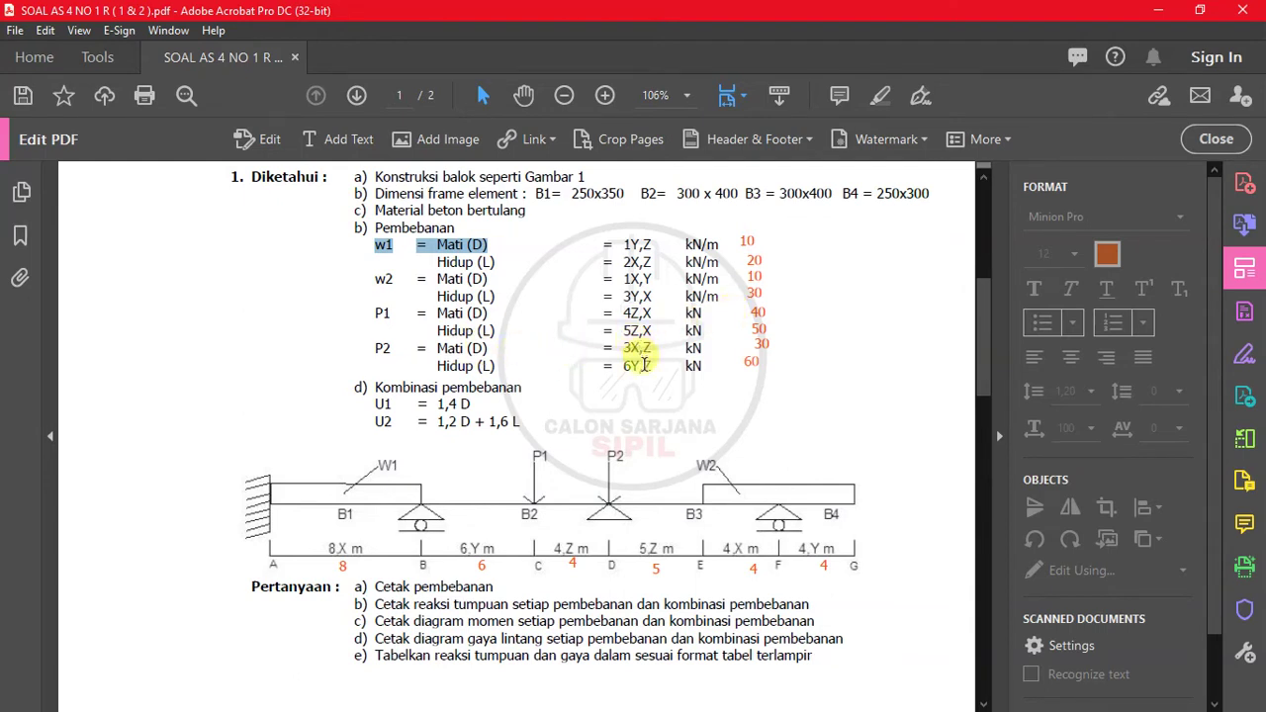
pyautogui.click(589, 486)
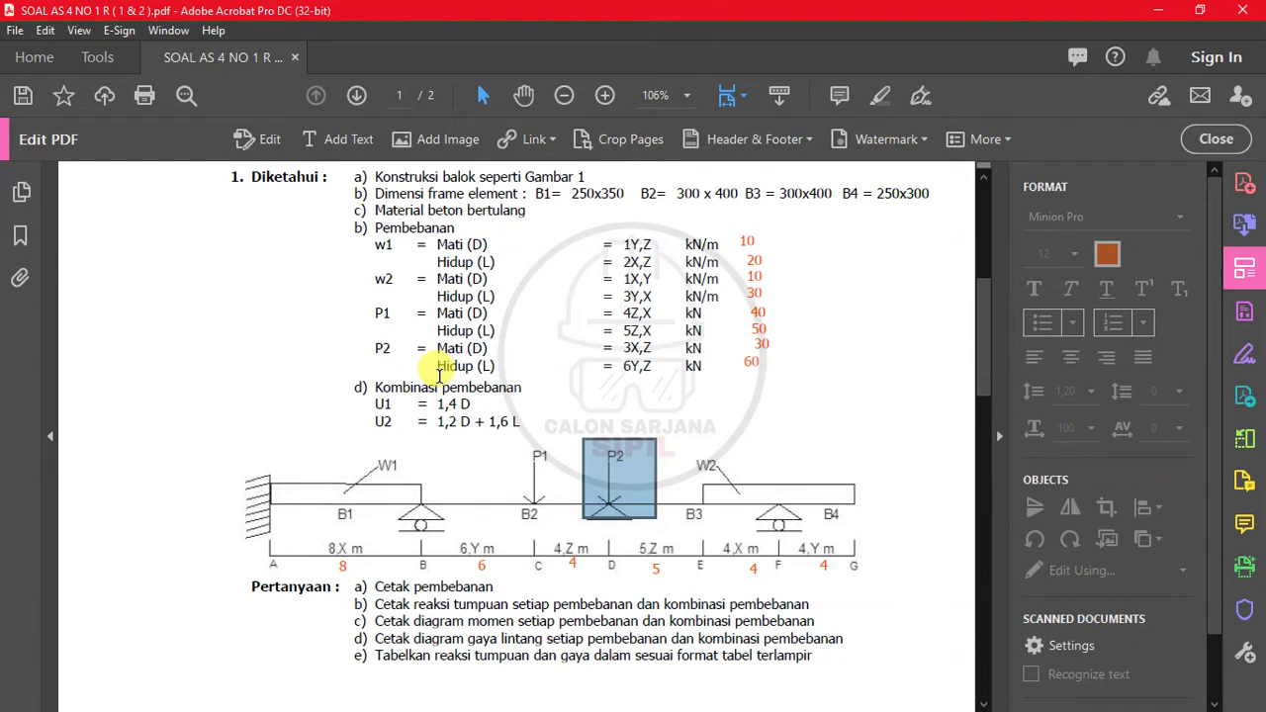
pyautogui.click(744, 363)
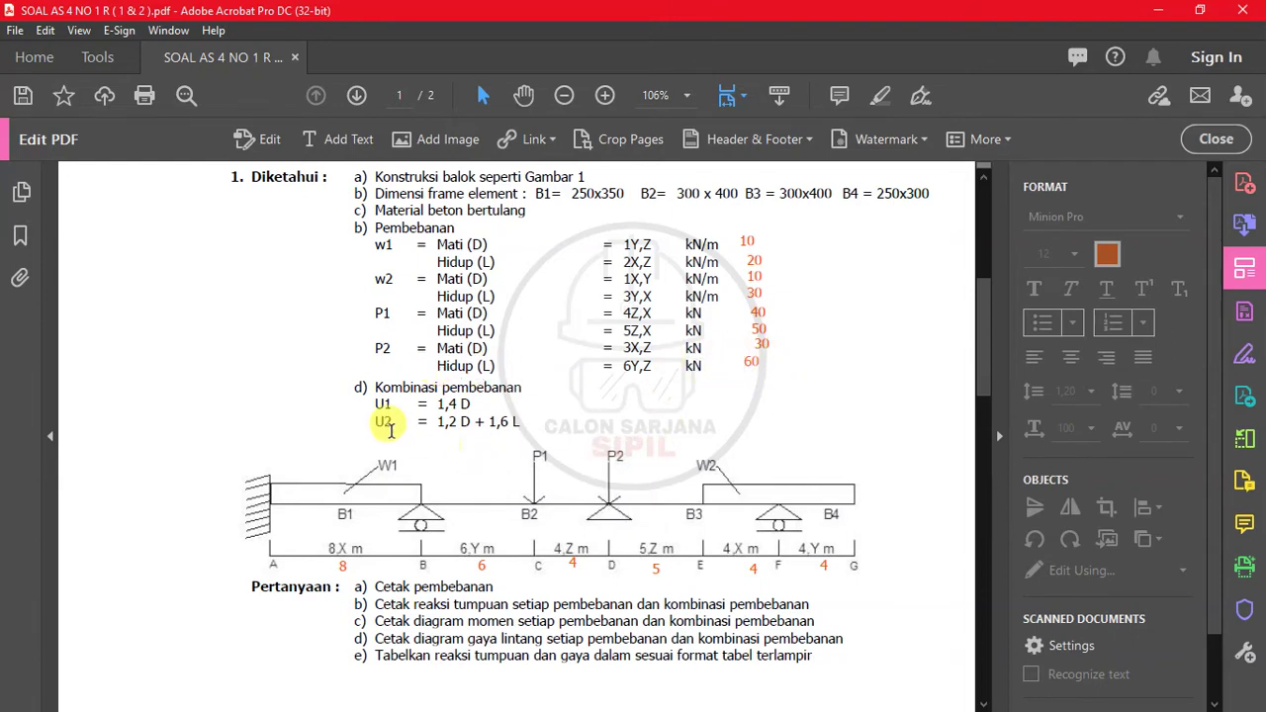
pyautogui.moveTo(345, 374); pyautogui.dragTo(521, 414)
pyautogui.click(668, 421)
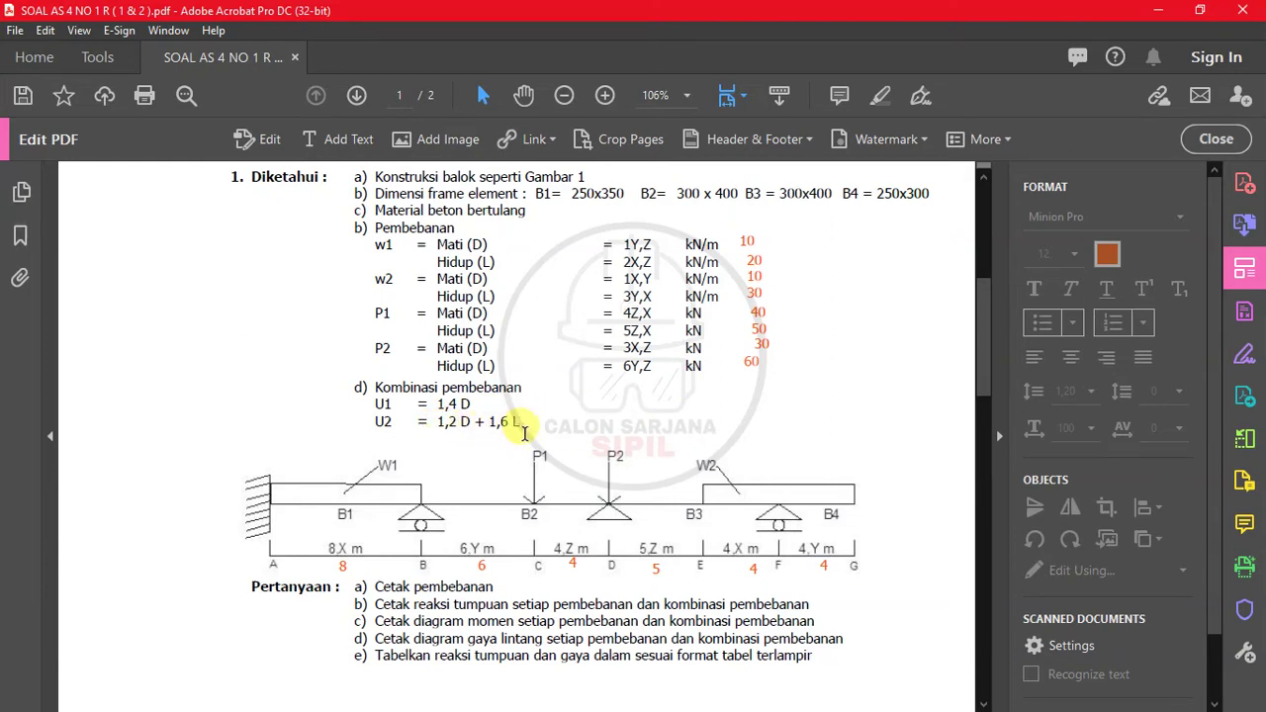
pyautogui.moveTo(437, 423); pyautogui.dragTo(542, 425)
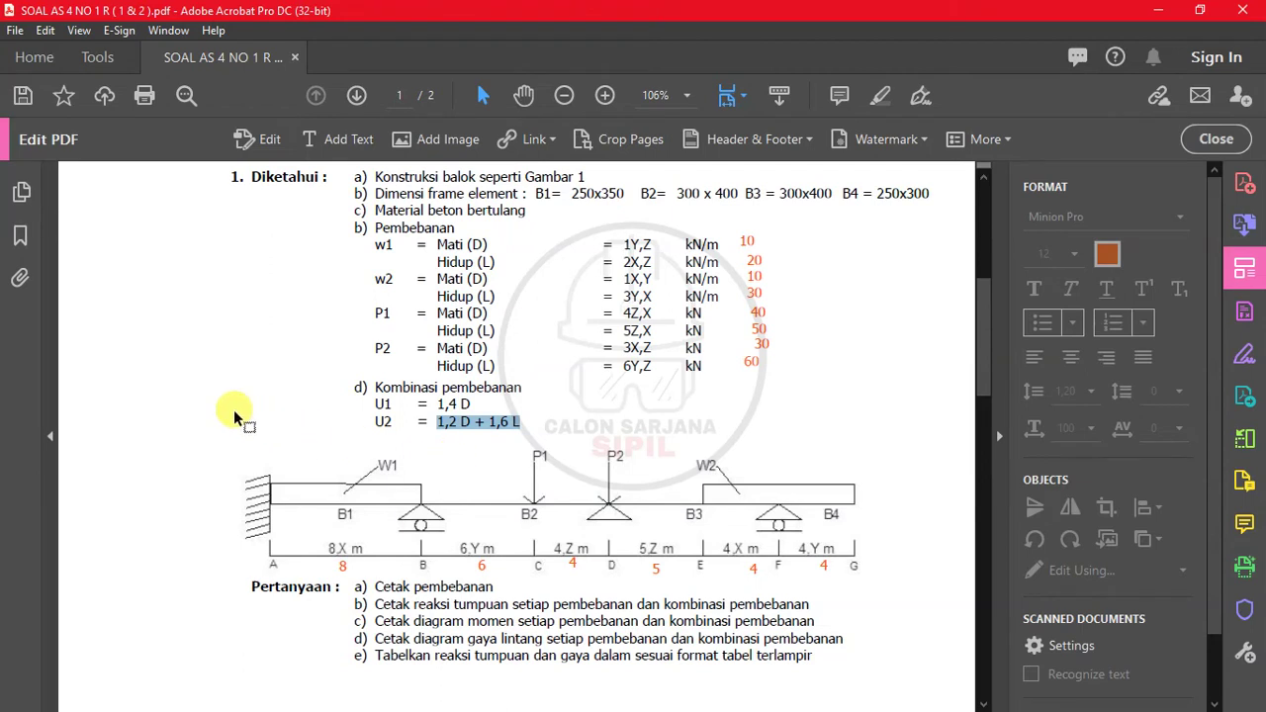
pyautogui.click(339, 490)
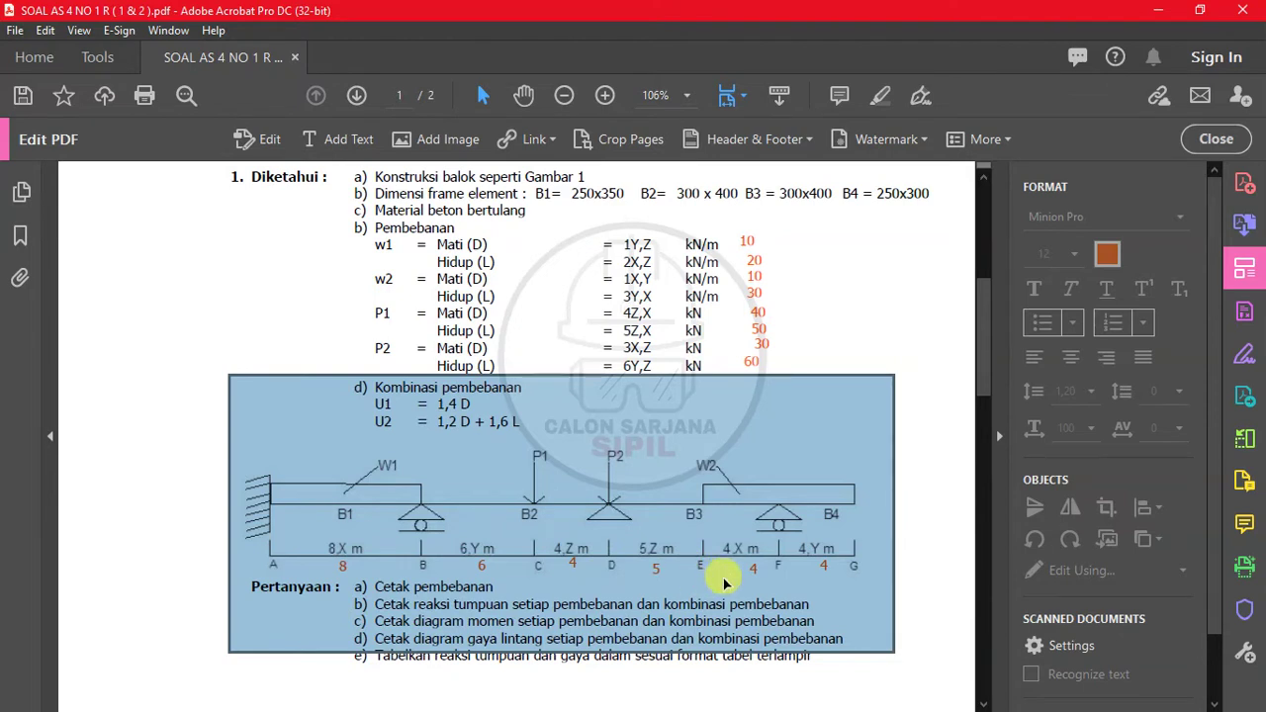
pyautogui.click(933, 500)
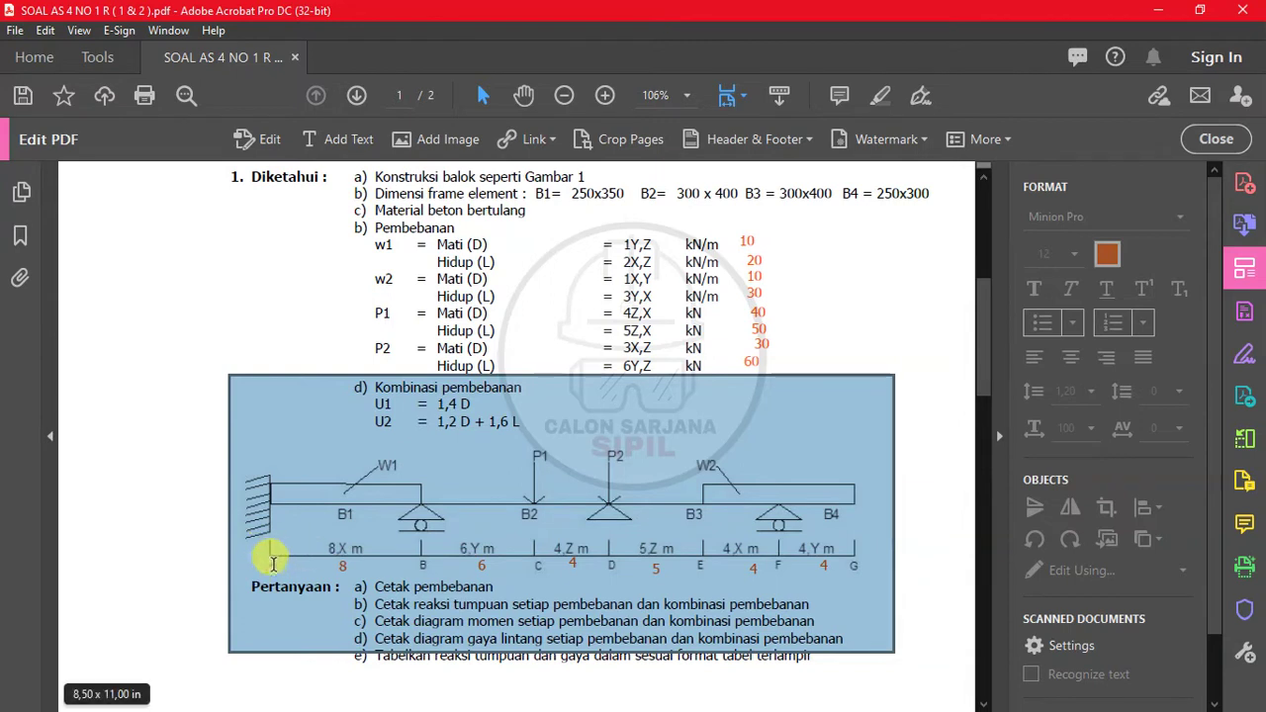
pyautogui.click(917, 418)
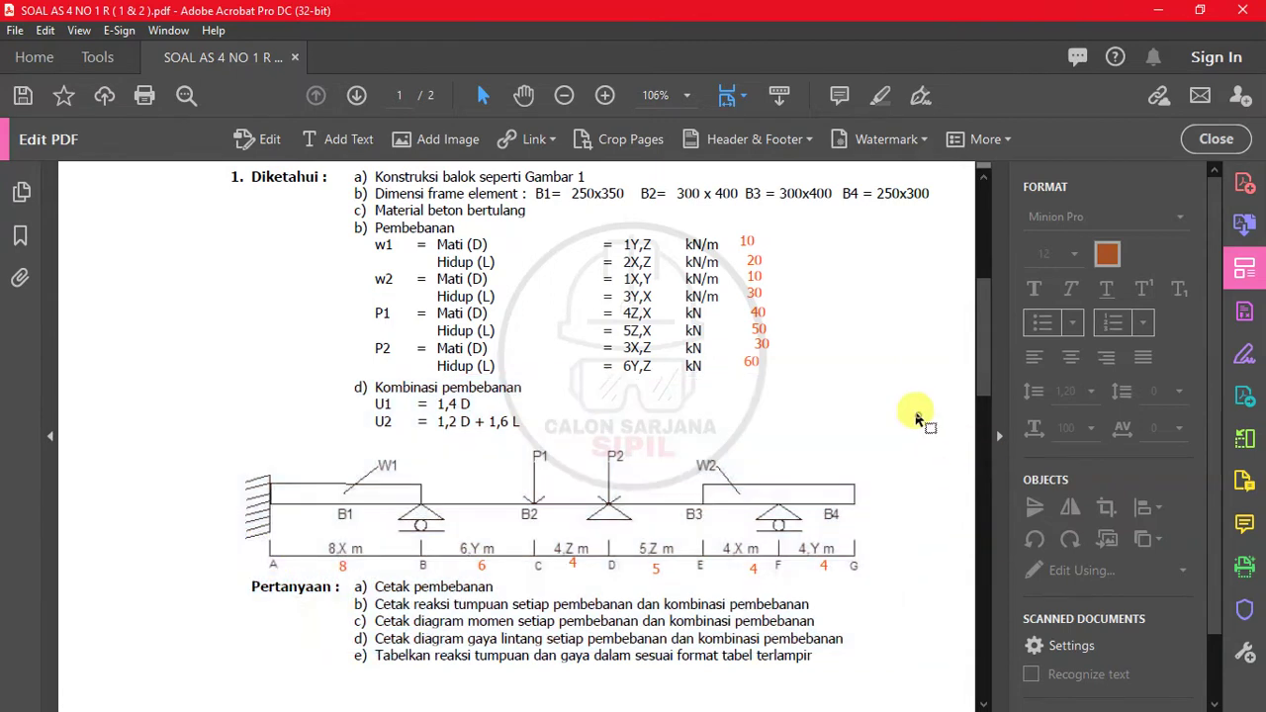
pyautogui.scroll(-1, 915, 410)
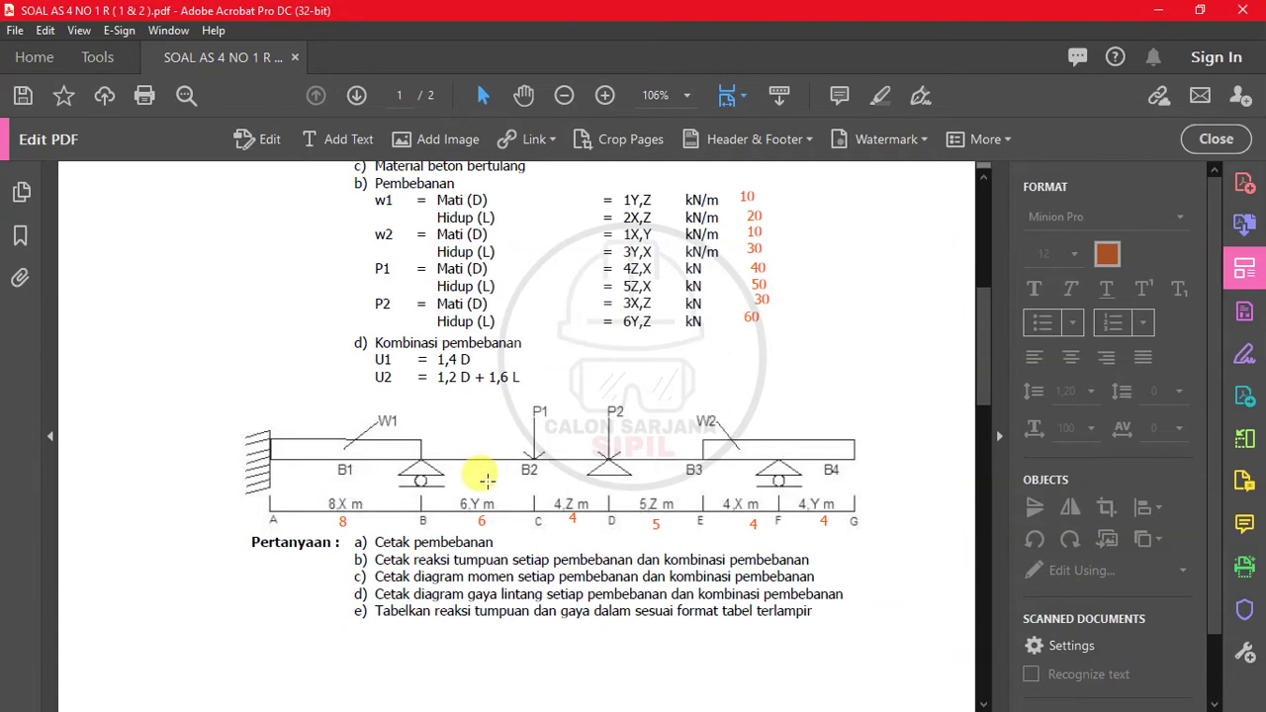
pyautogui.scroll(1, 415, 415)
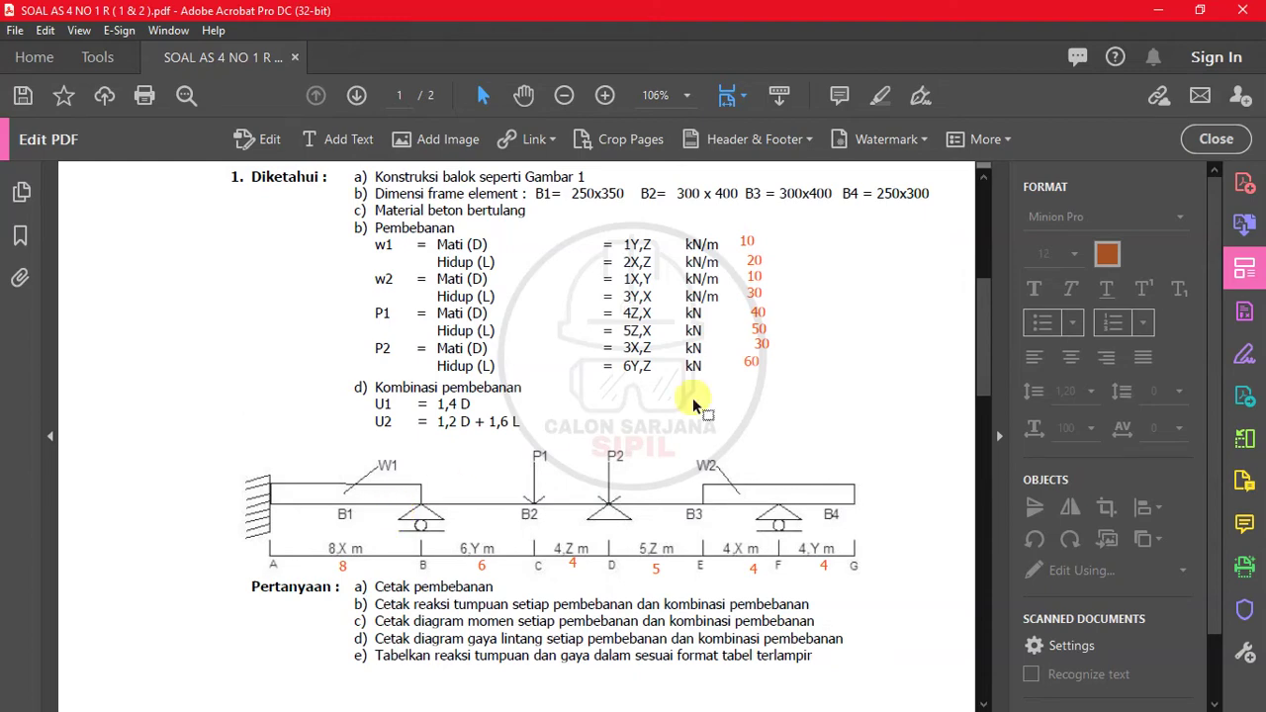
# Minimize the PDF, launch SAP2000 22 in a maximized window and start a new model.
pyautogui.click(1158, 10)
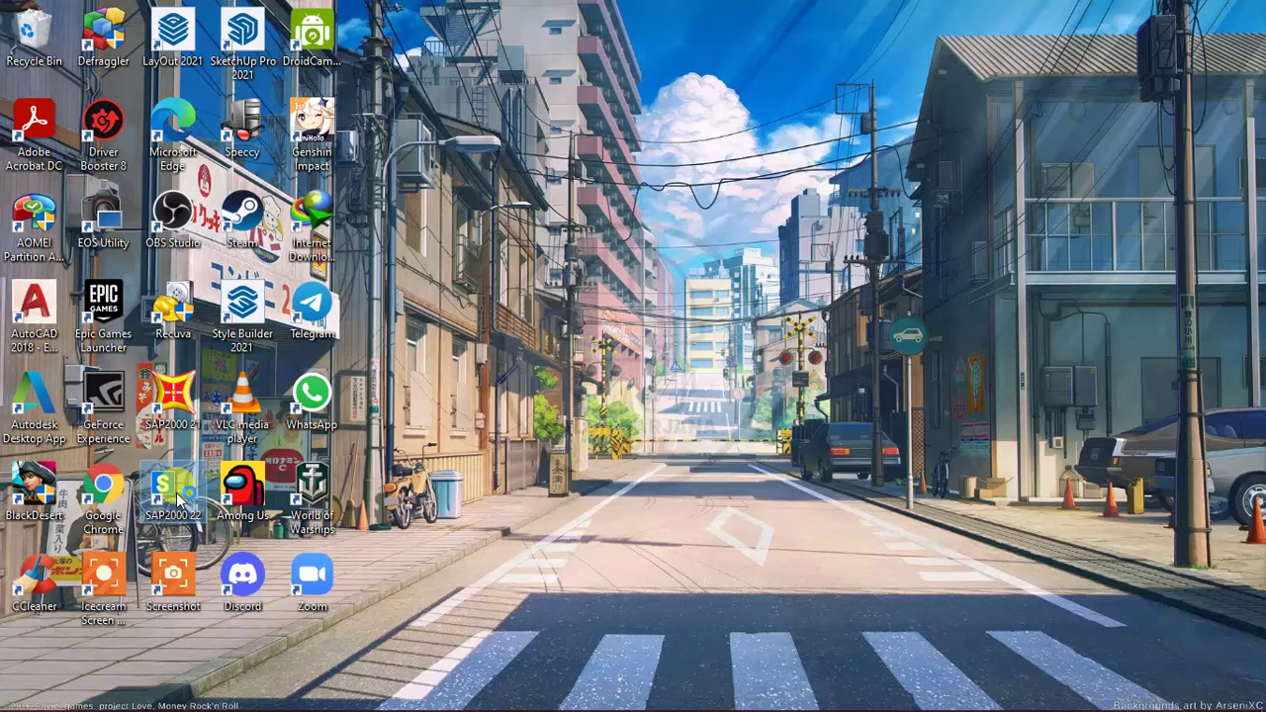
pyautogui.doubleClick(177, 493)
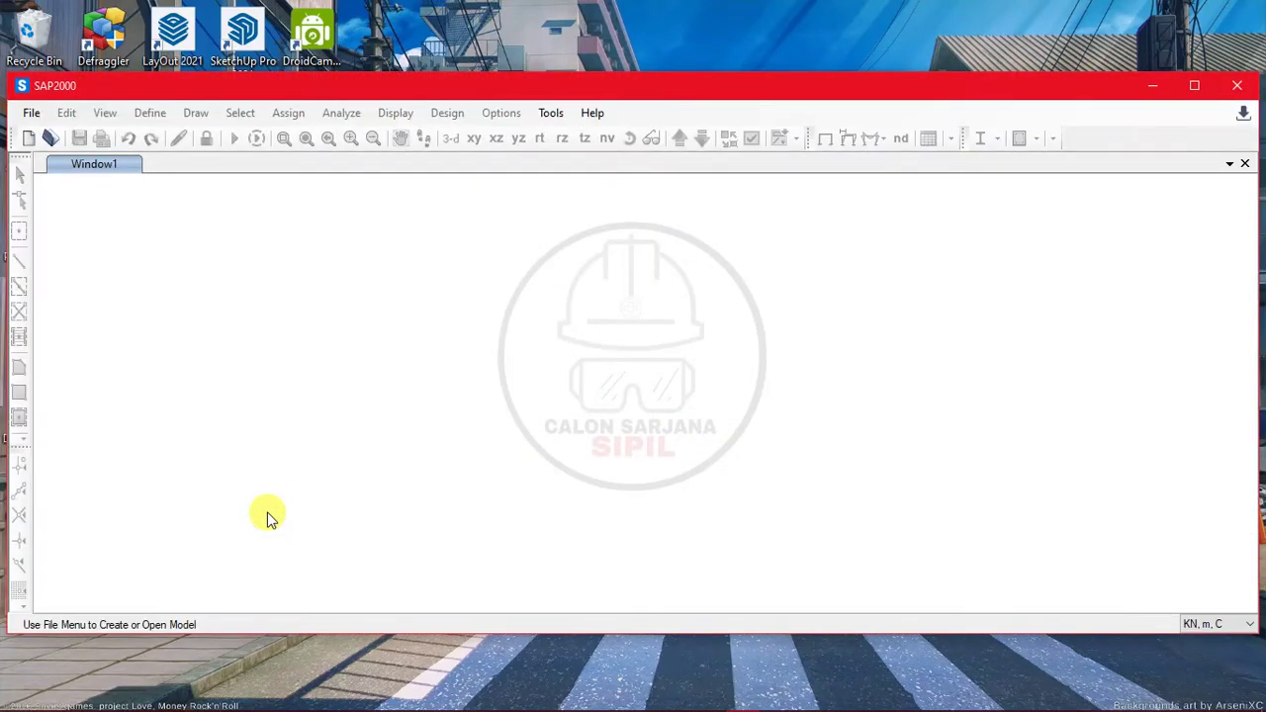
pyautogui.click(1191, 87)
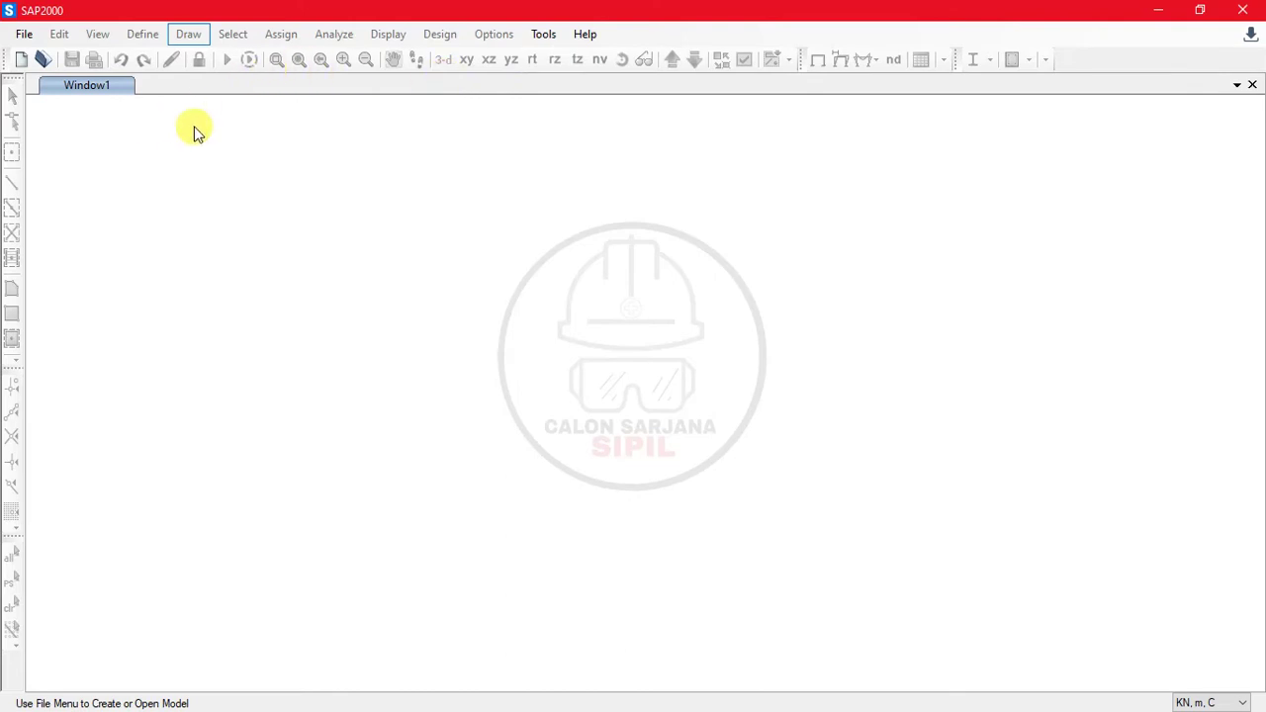
pyautogui.click(28, 73)
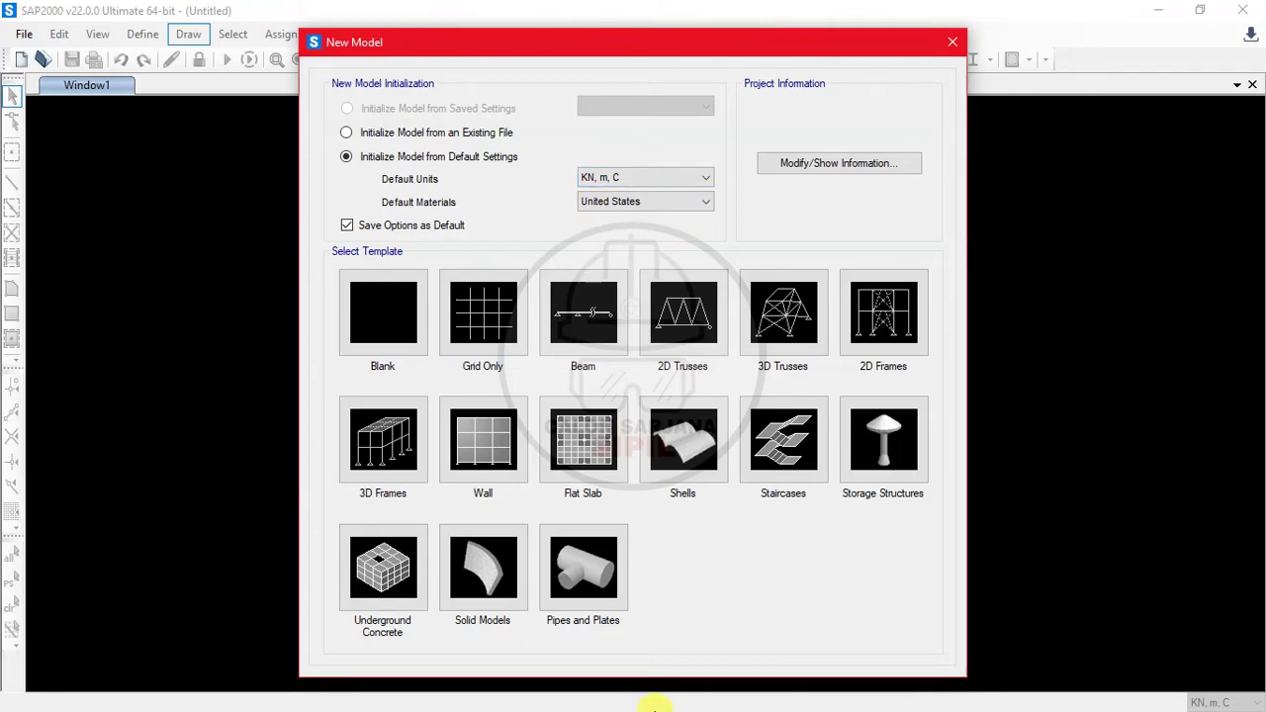
# Check the section dimensions of beams B1 to B4 in the PDF and return to the new model setup in SAP2000.
pyautogui.hotkey('alt', 'Tab')
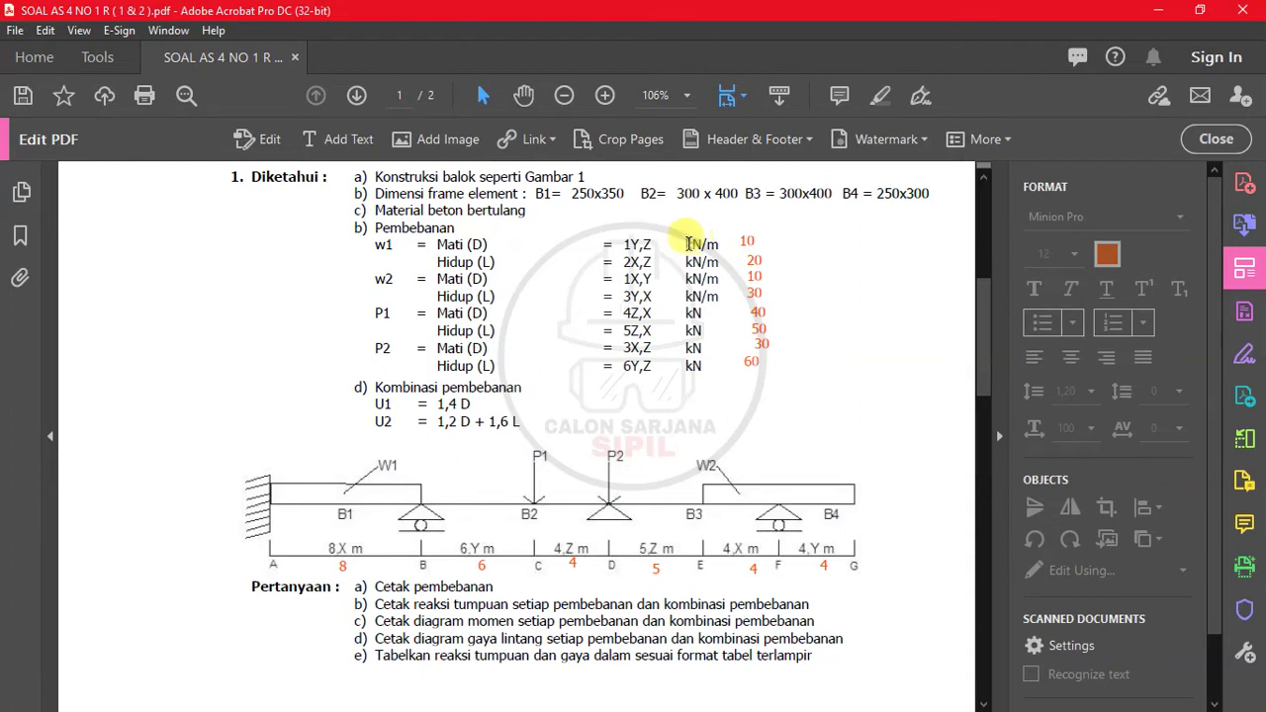
pyautogui.moveTo(536, 194); pyautogui.dragTo(922, 206)
pyautogui.click(924, 218)
pyautogui.click(923, 201)
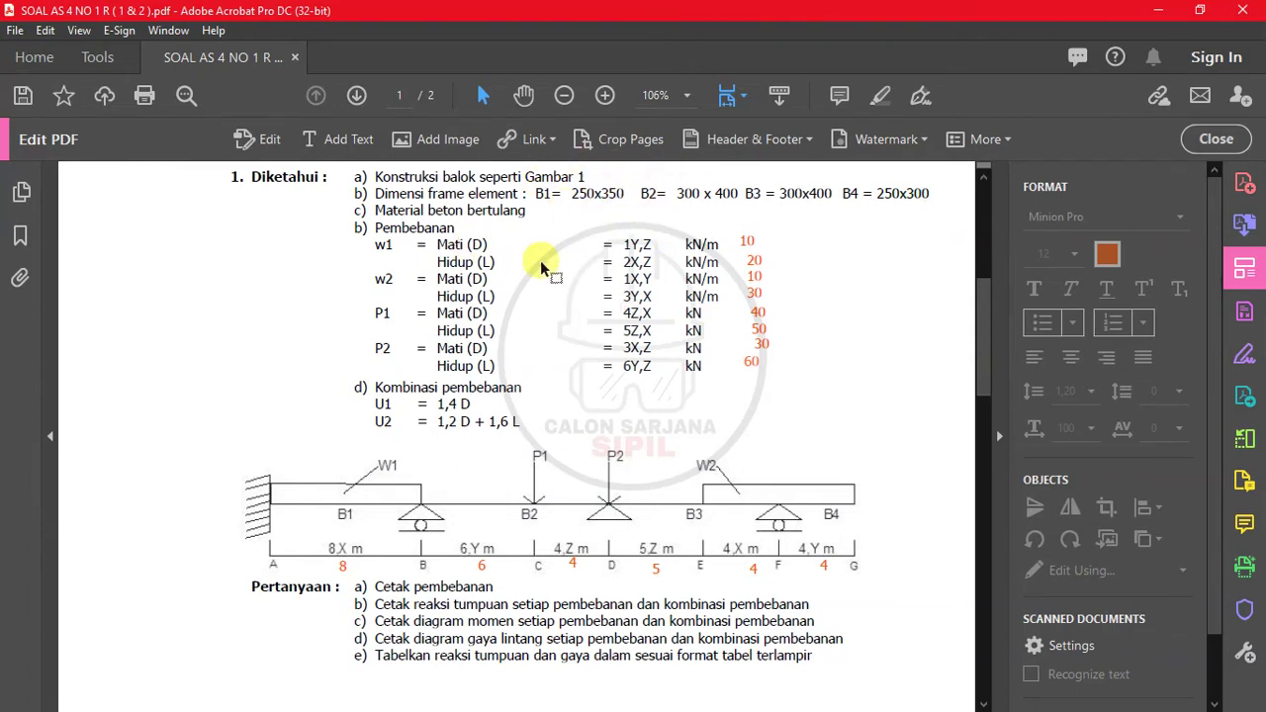
pyautogui.hotkey('alt', 'Tab')
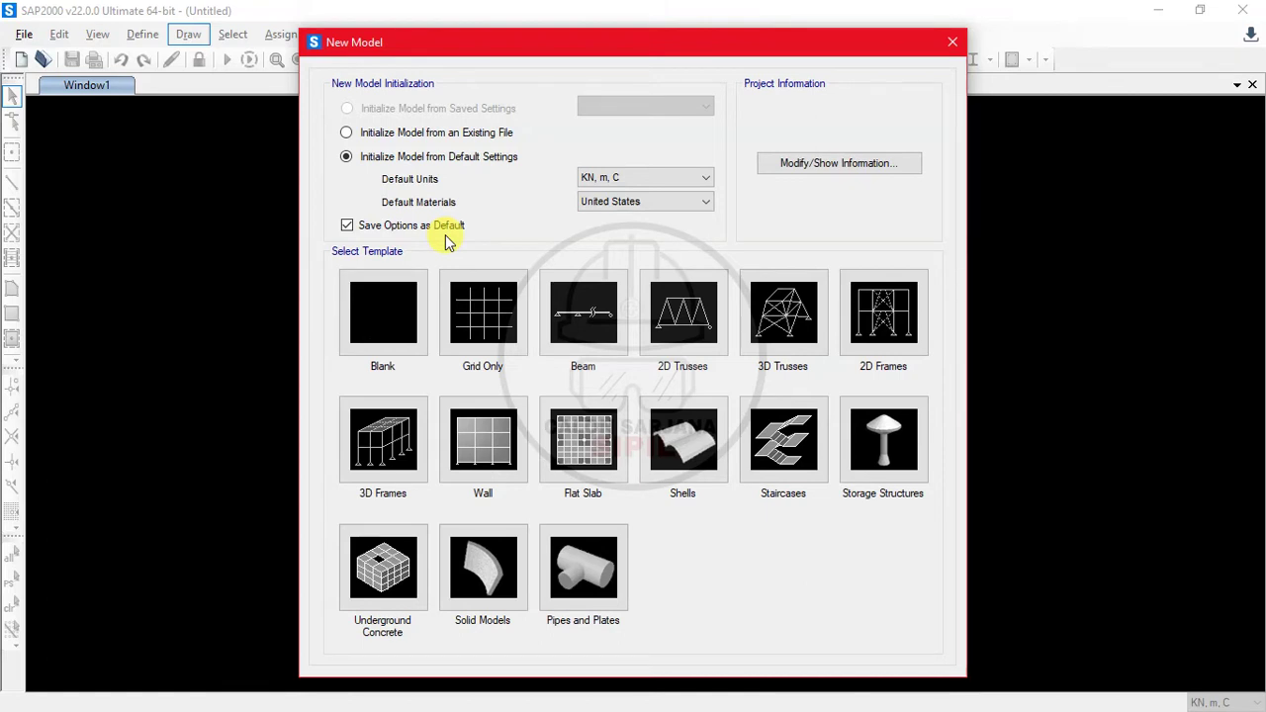
# Disable saving the options as default and choose the Beam template for the new model.
pyautogui.click(415, 233)
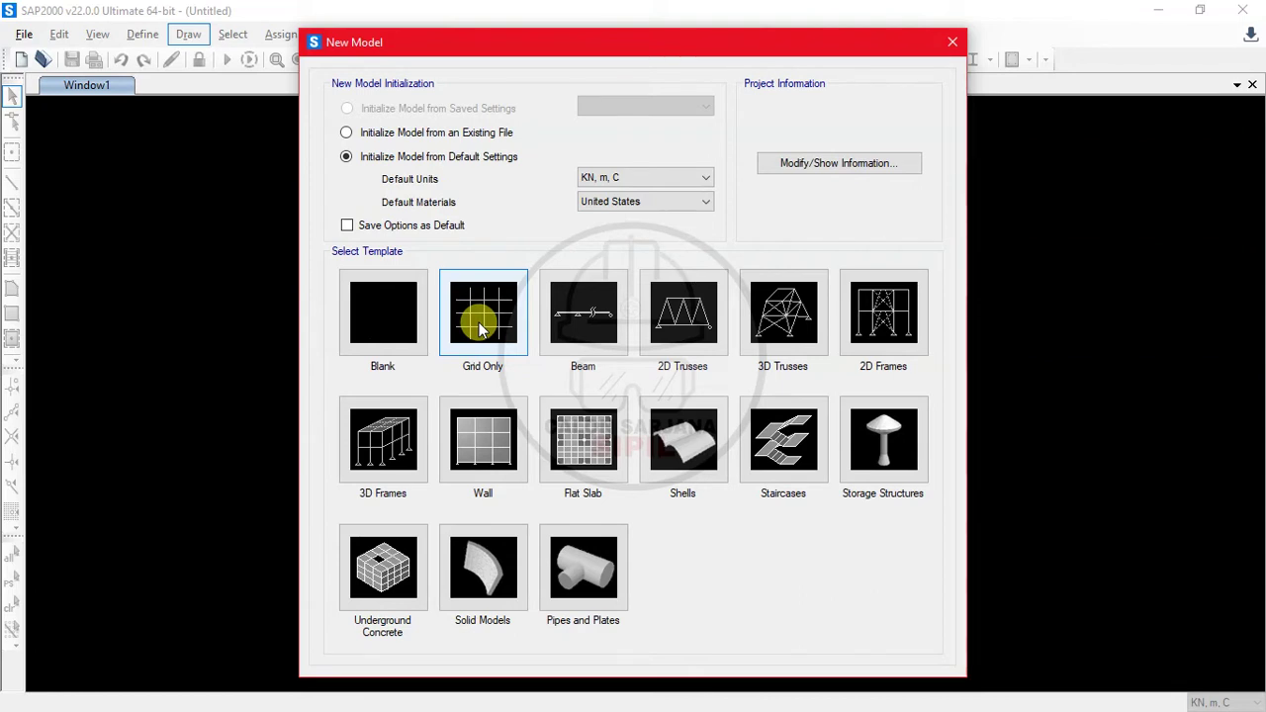
pyautogui.click(584, 306)
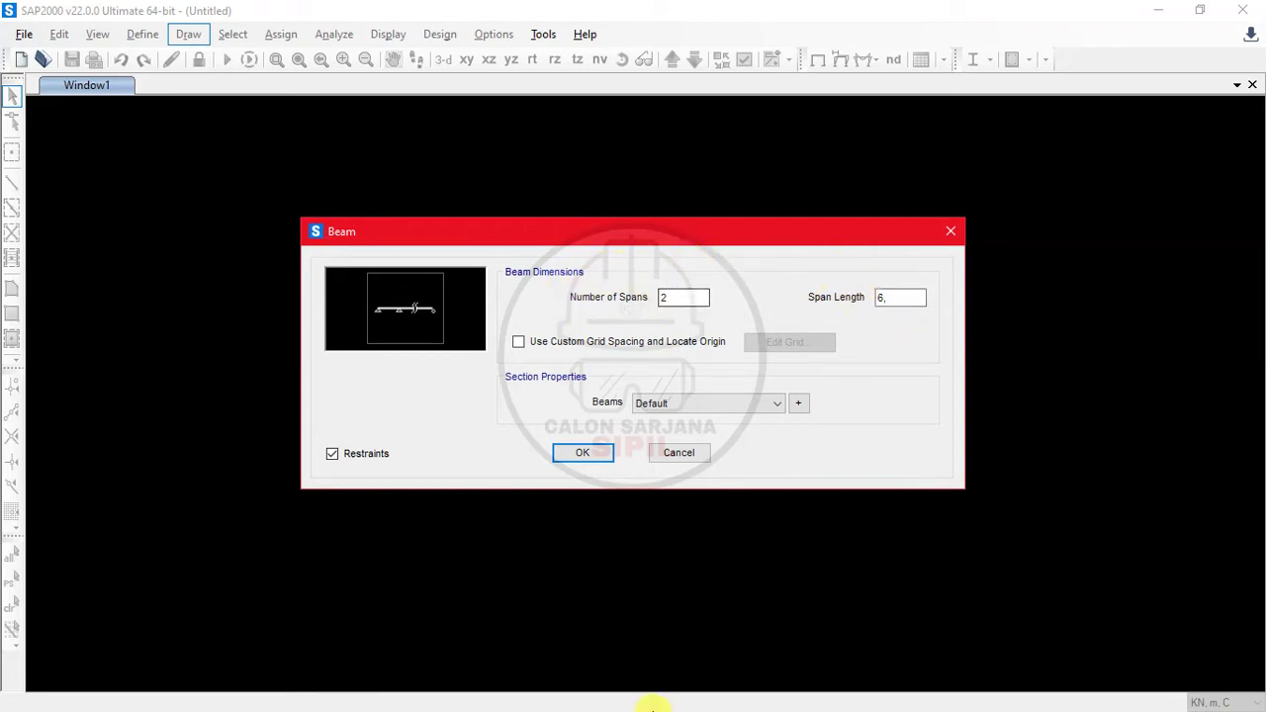
# Consult the beam data in the PDF and set the Beam template's number of spans to 6 in SAP2000.
pyautogui.hotkey('alt', 'Tab')
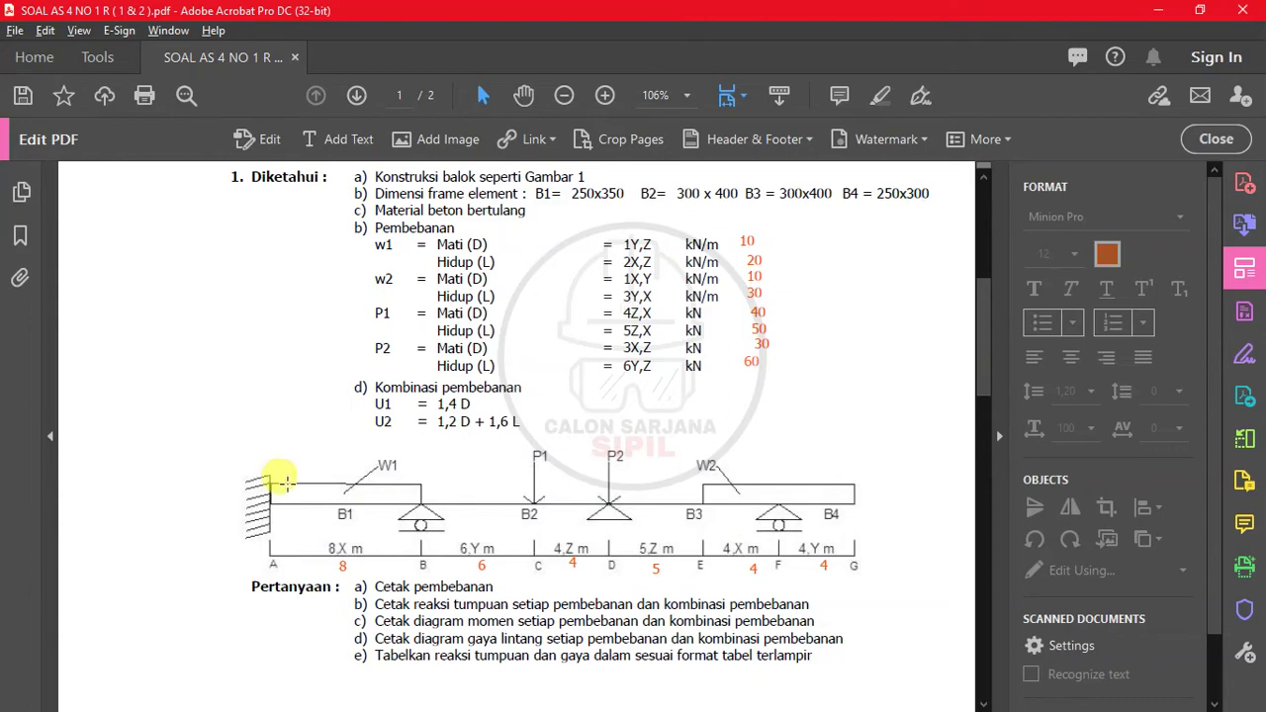
pyautogui.moveTo(539, 194); pyautogui.dragTo(929, 195)
pyautogui.click(926, 274)
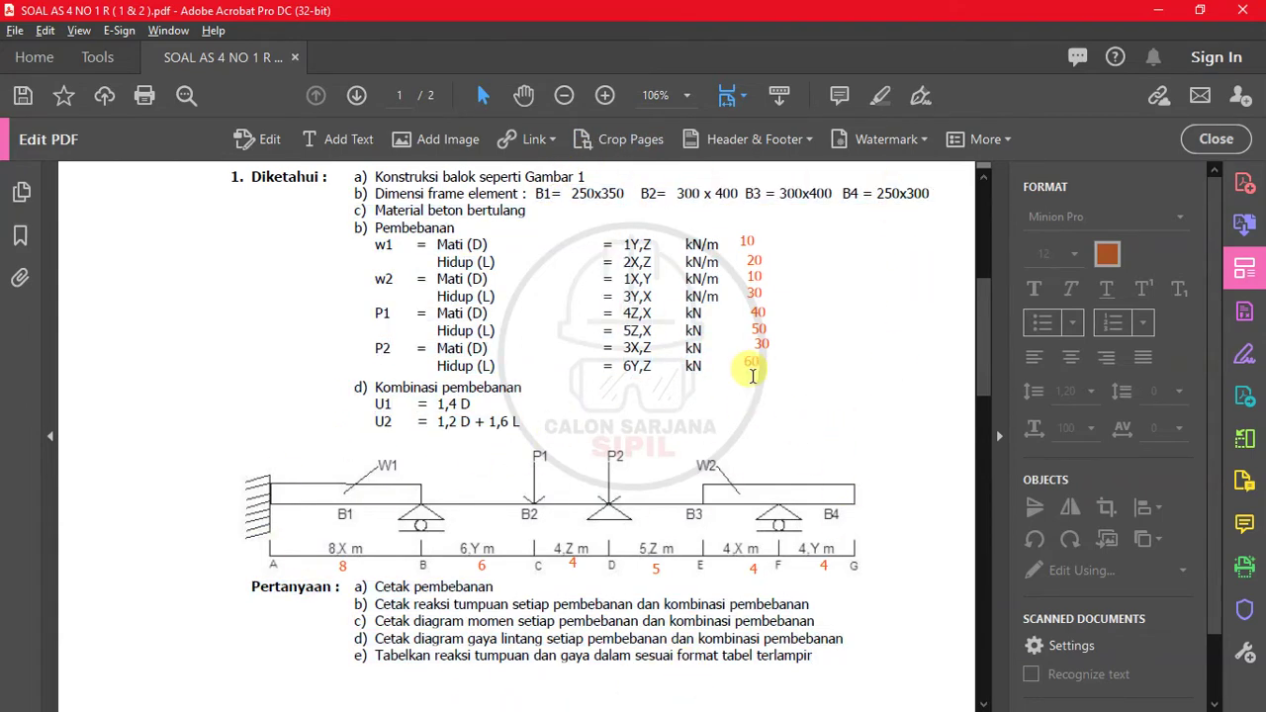
pyautogui.hotkey('alt', 'Tab')
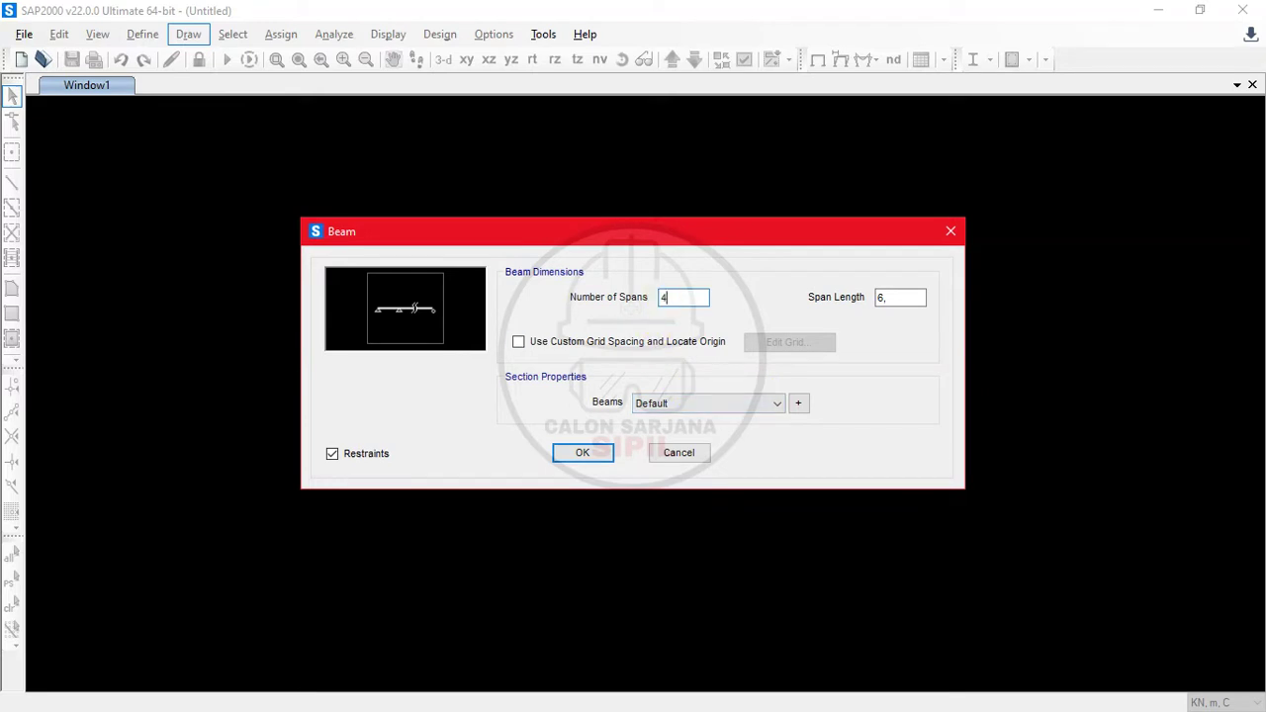
pyautogui.doubleClick(899, 297)
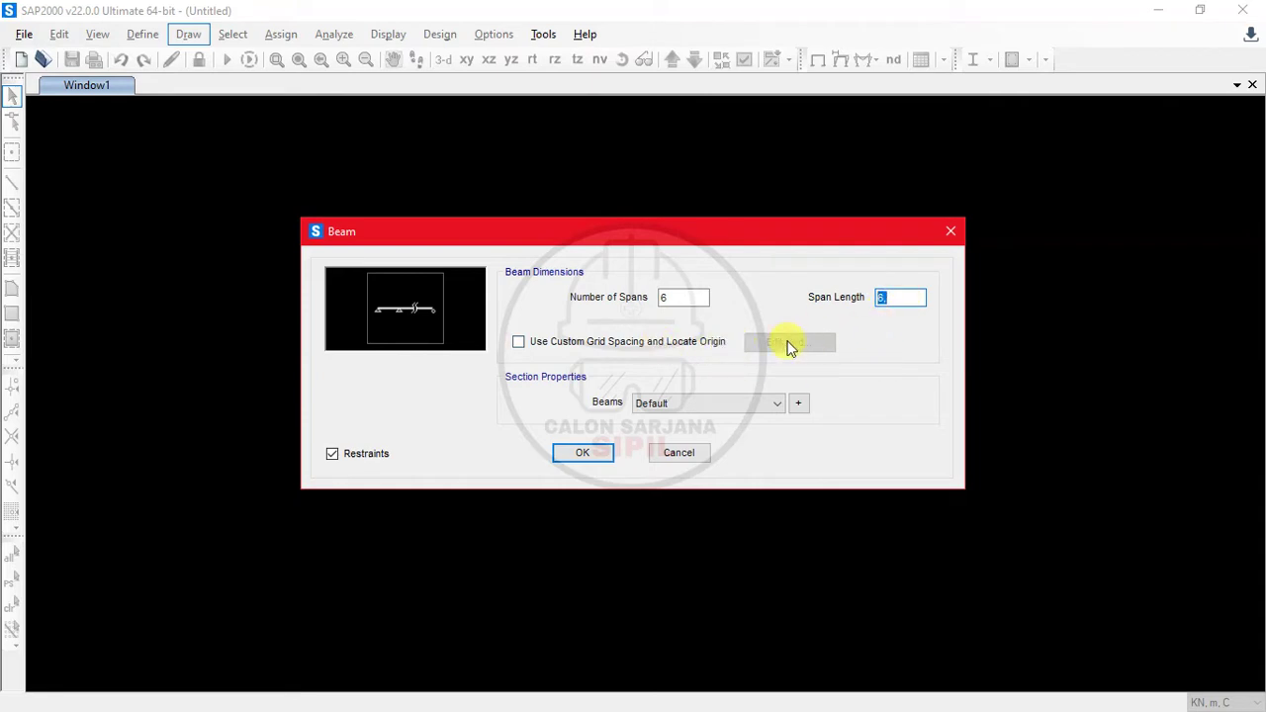
pyautogui.click(890, 297)
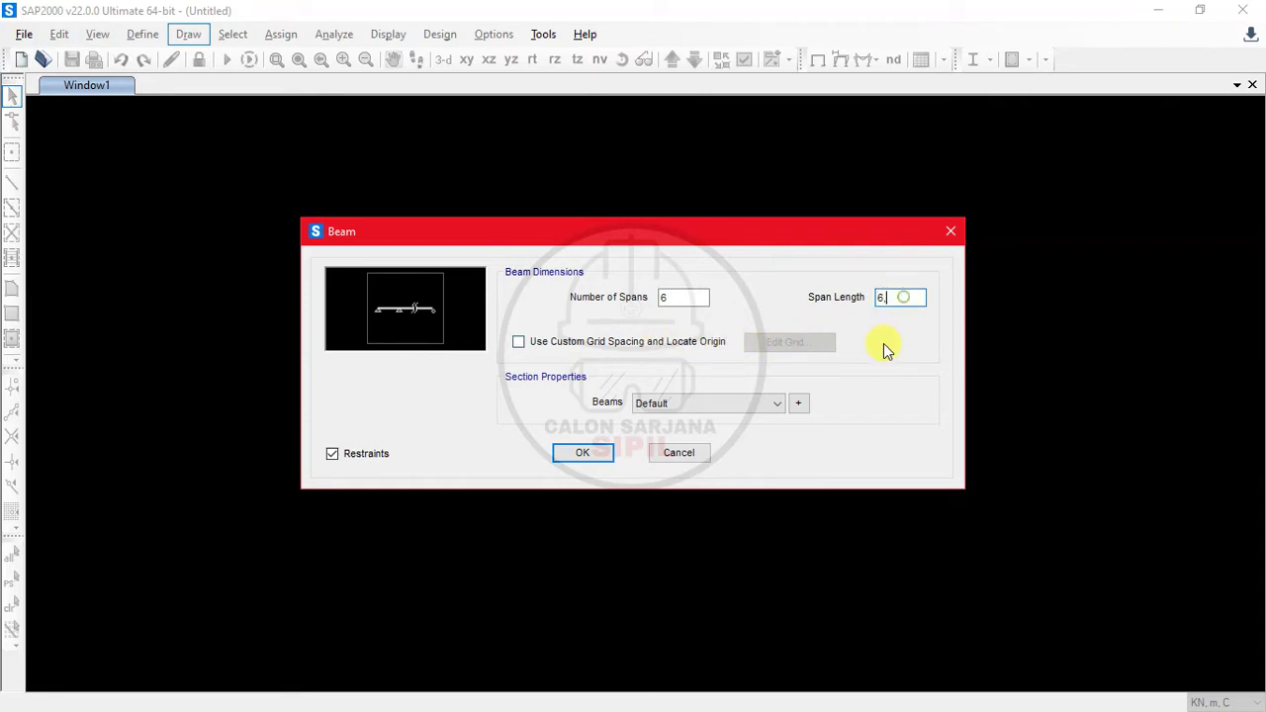
pyautogui.click(602, 344)
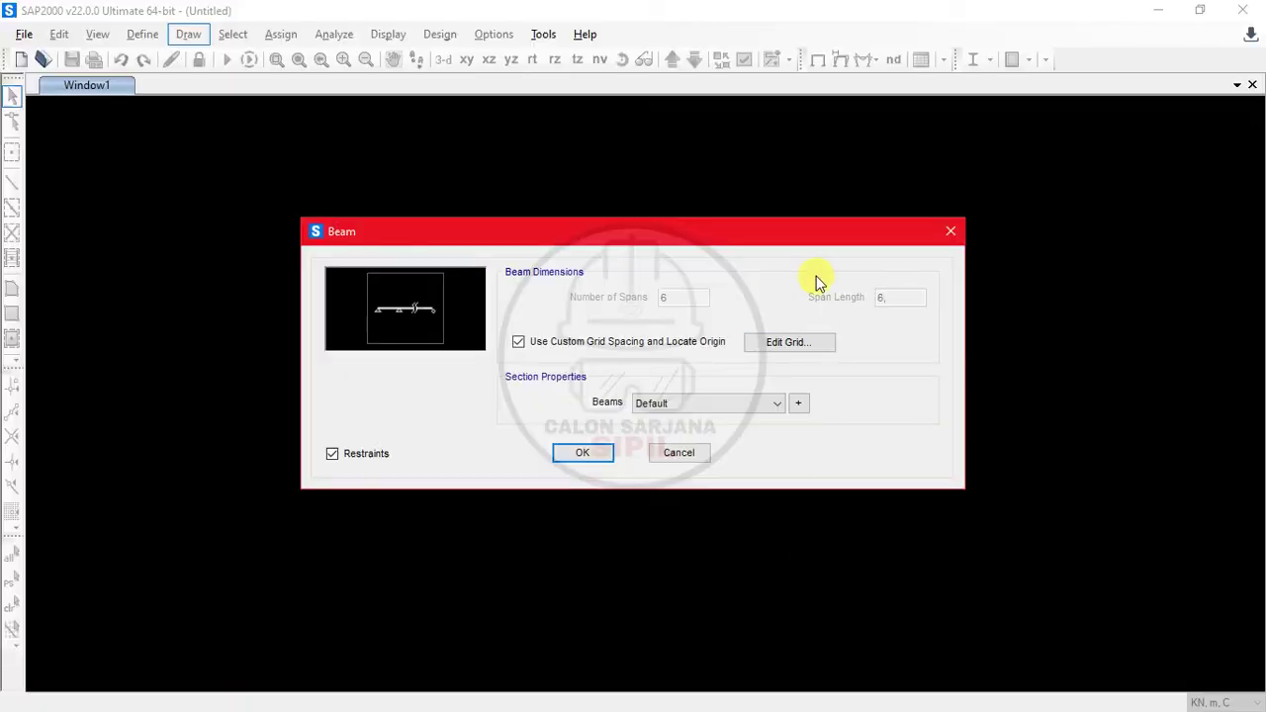
pyautogui.click(518, 341)
pyautogui.click(883, 299)
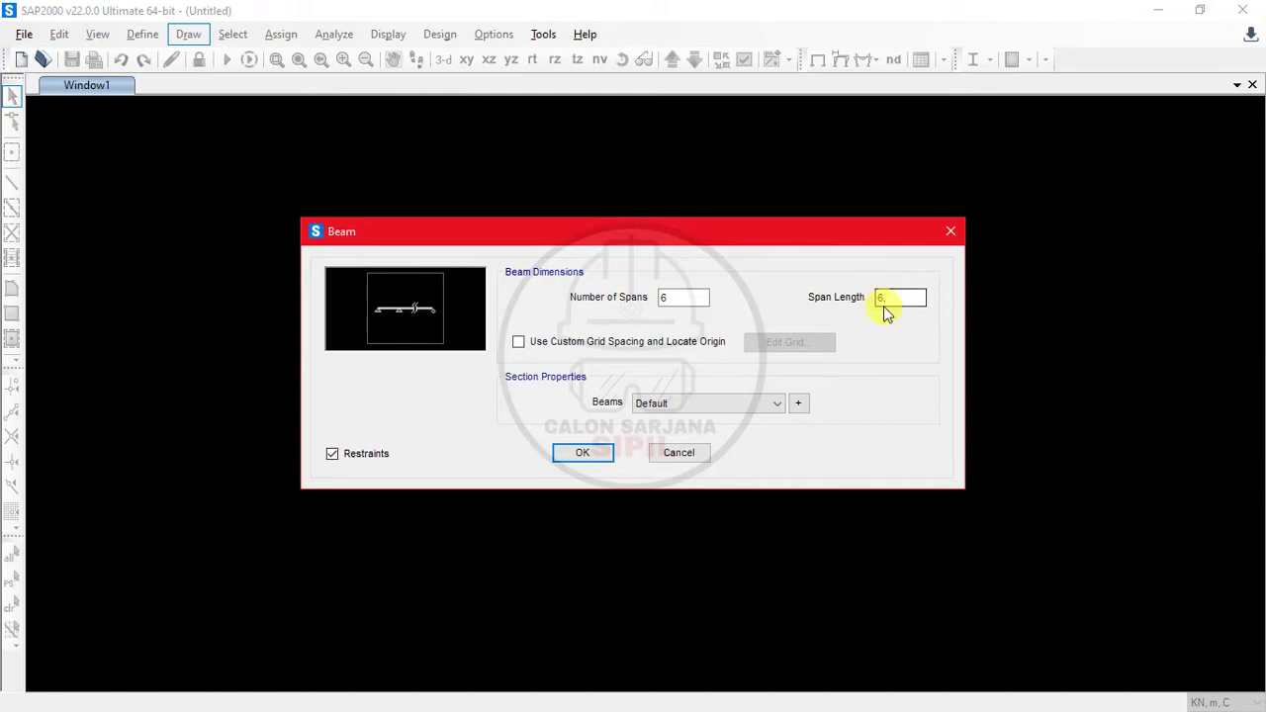
# Check the individual span lengths on the PDF's beam diagram and return to the Beam template settings in SAP2000.
pyautogui.hotkey('alt', 'Tab')
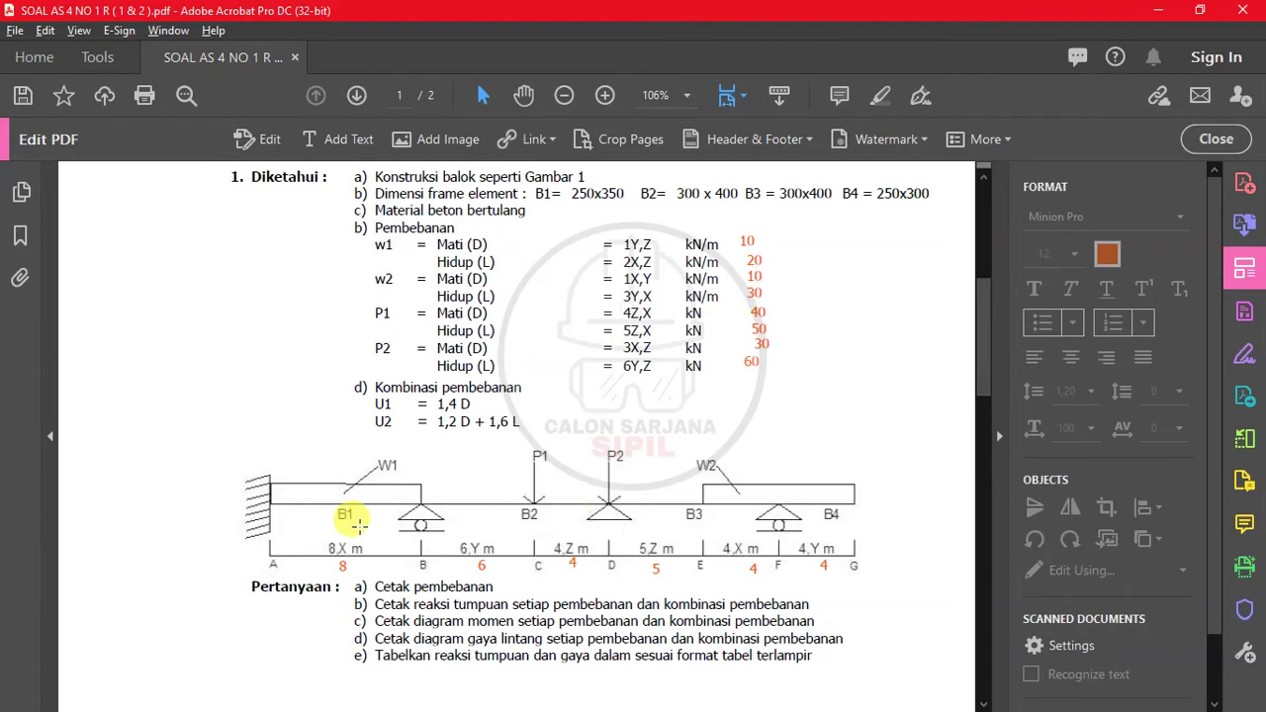
pyautogui.hotkey('alt', 'Tab')
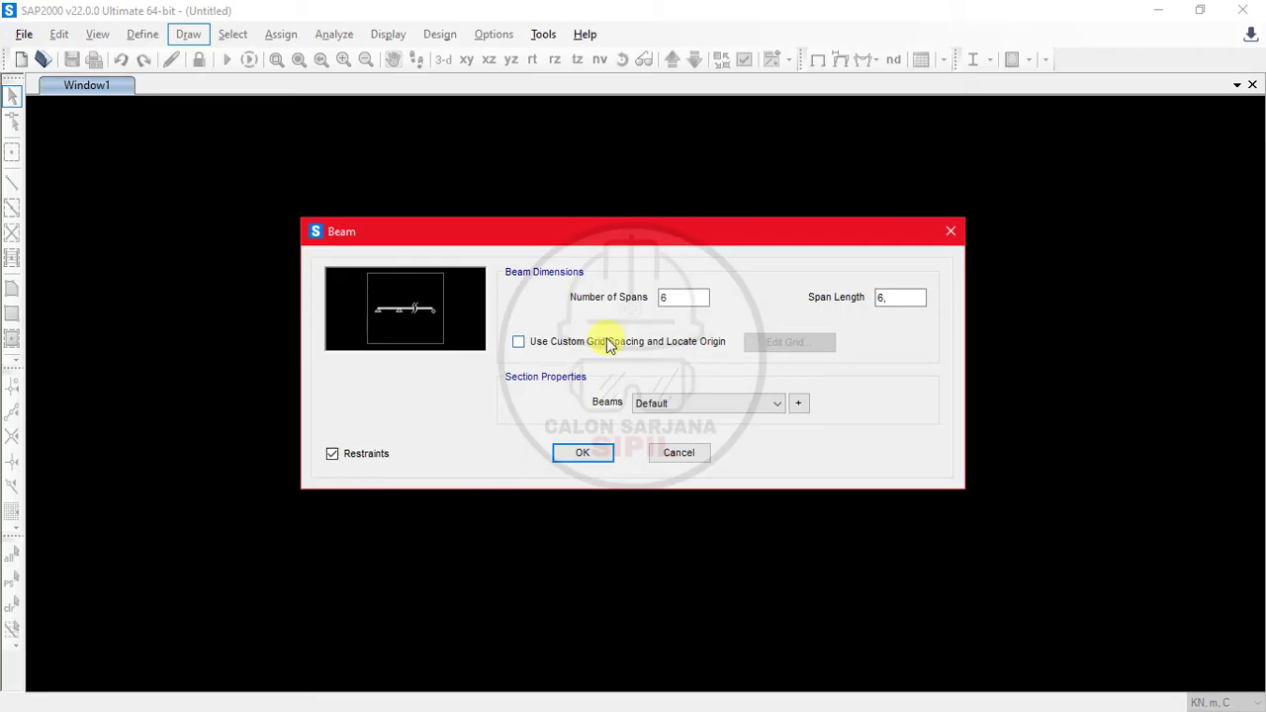
# Enable custom grid spacing for the beam template and open its grid data for editing.
pyautogui.click(608, 343)
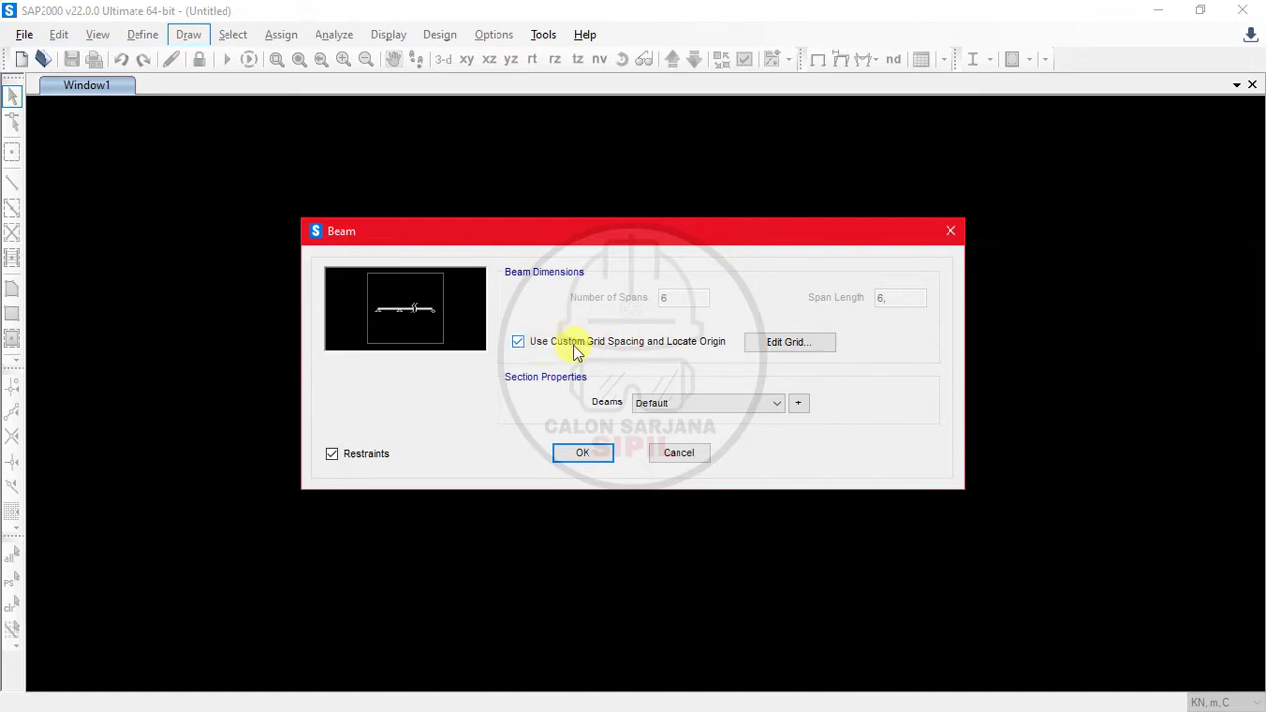
pyautogui.click(789, 342)
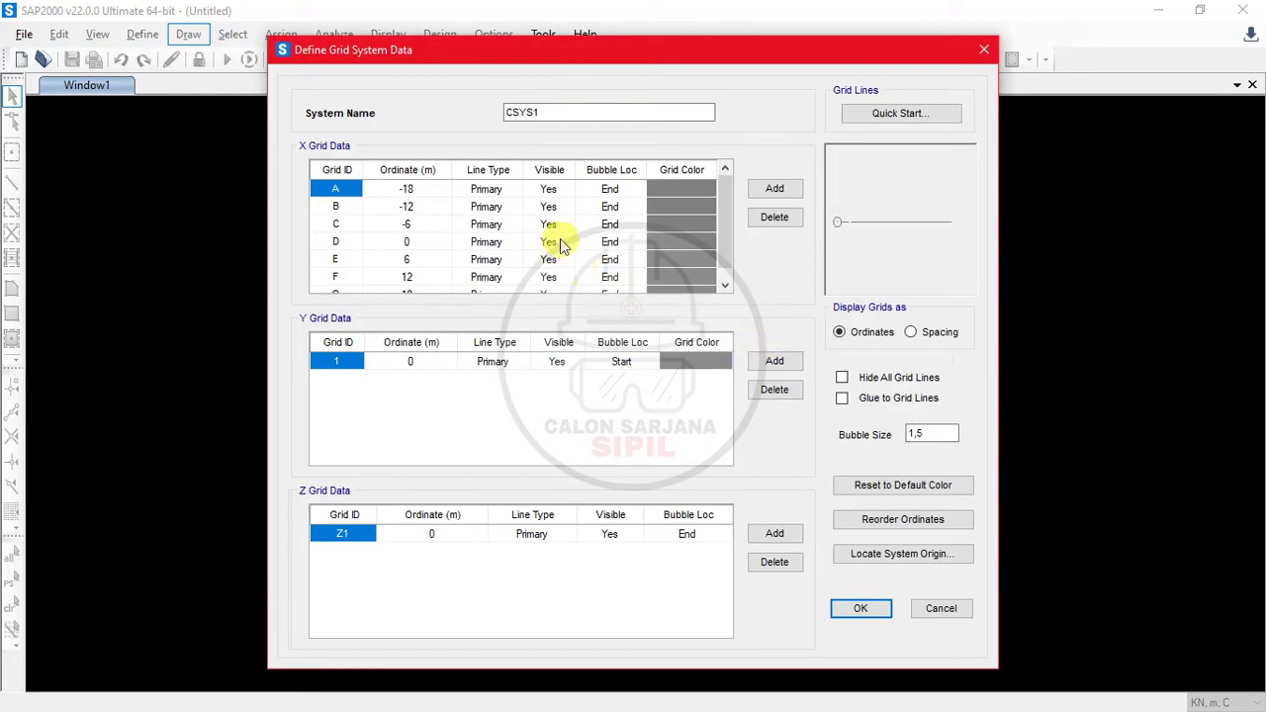
pyautogui.scroll(-1, 559, 246)
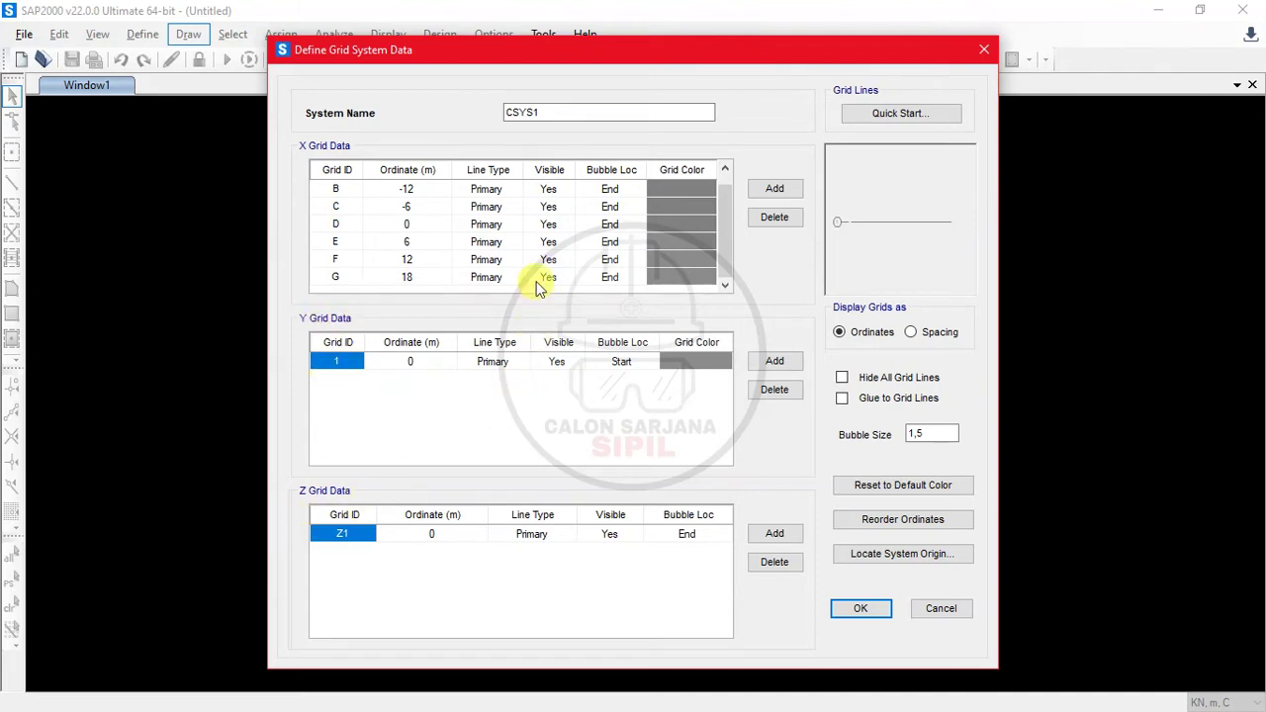
pyautogui.scroll(1, 537, 280)
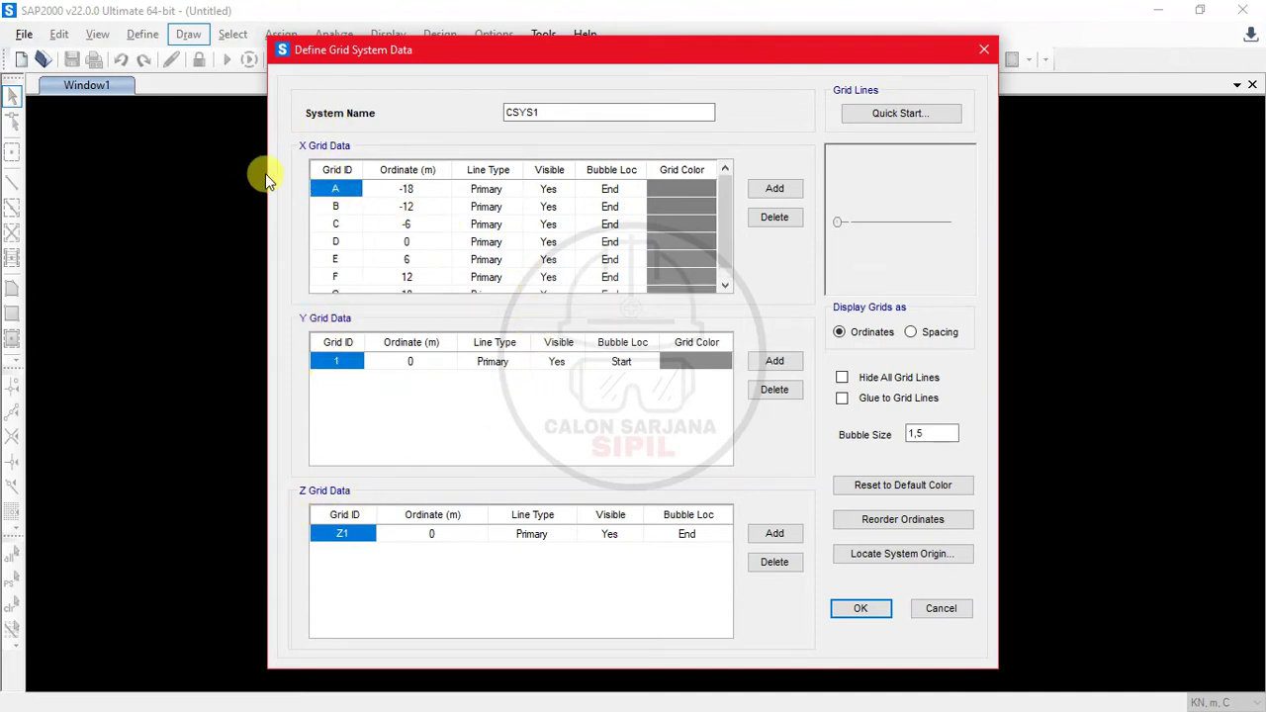
# Consult the span lengths in the PDF and set the X grid ordinates to -4 m for C and -10 m for B in SAP2000.
pyautogui.click(414, 242)
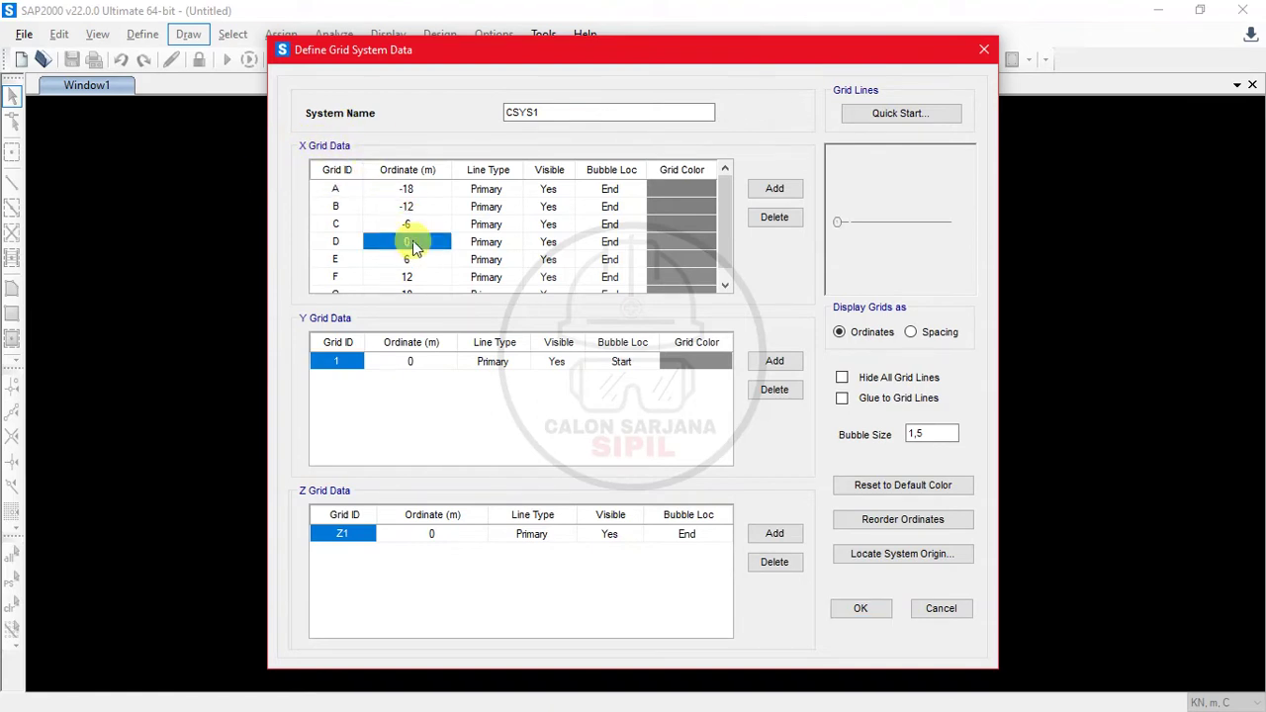
pyautogui.hotkey('alt', 'Tab')
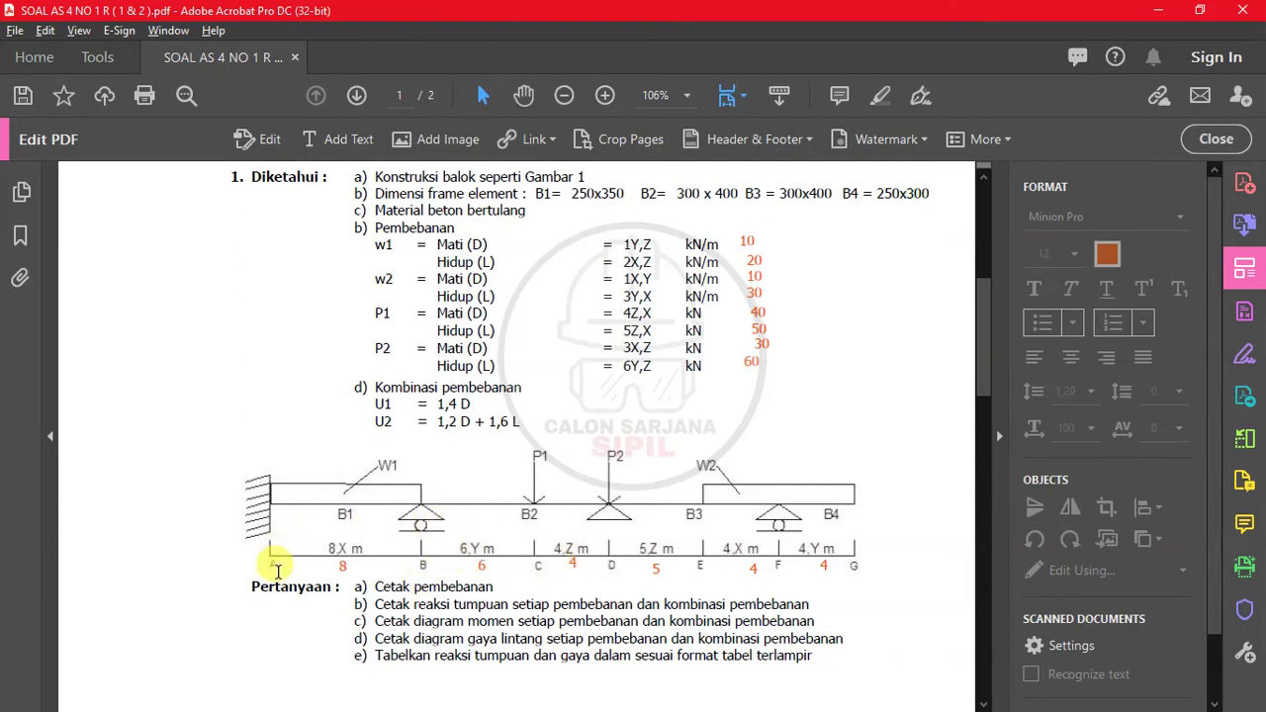
pyautogui.hotkey('alt', 'Tab')
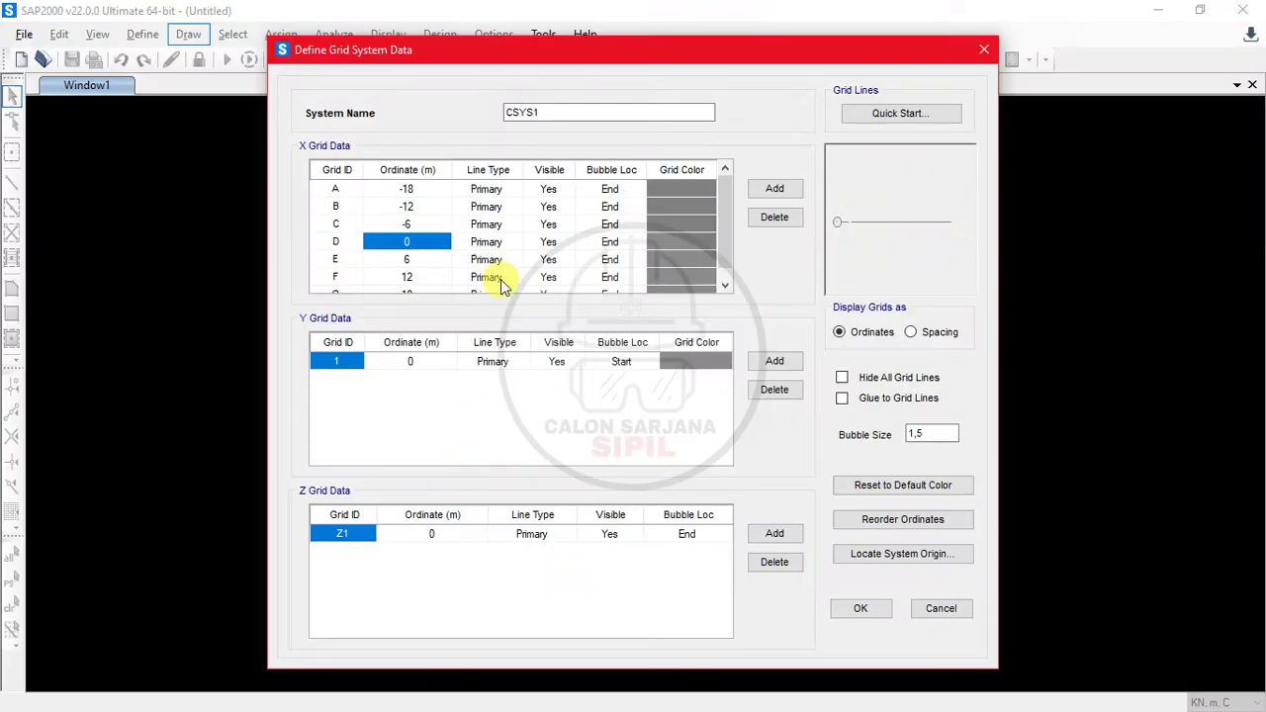
pyautogui.click(412, 228)
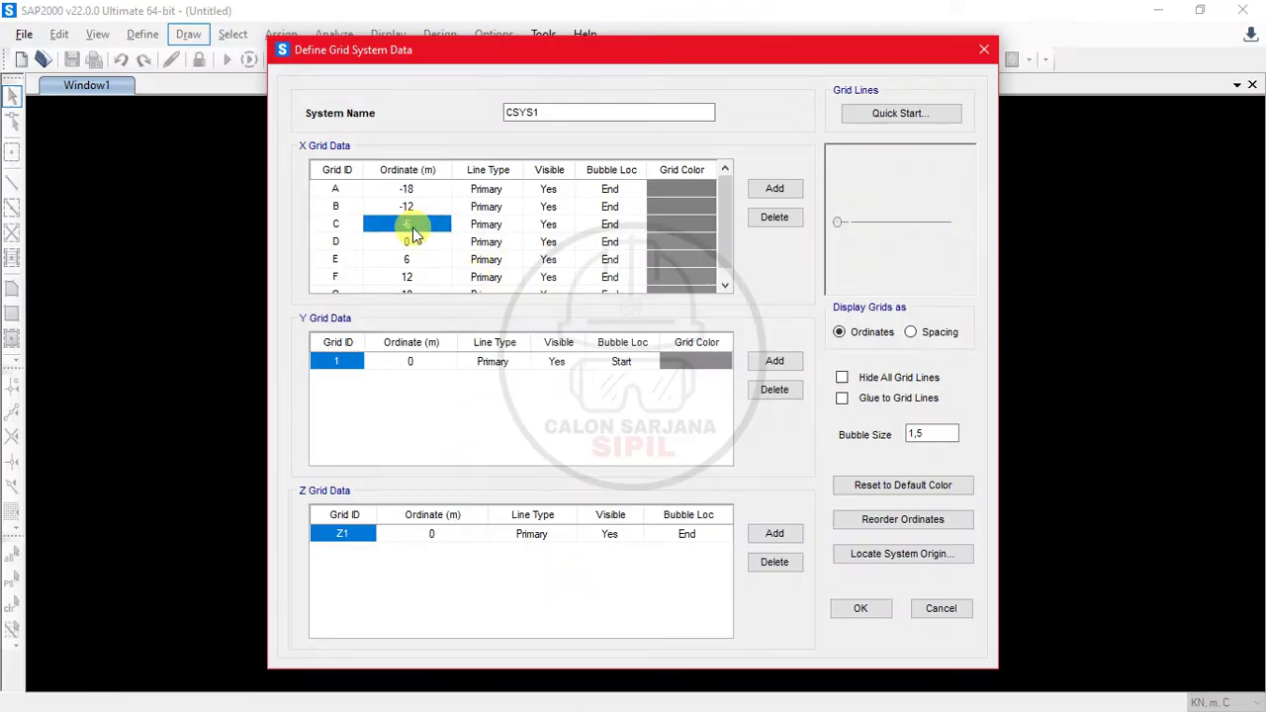
pyautogui.click(413, 227)
pyautogui.hotkey('alt', 'Tab')
pyautogui.hotkey('alt', 'Tab')
pyautogui.click(420, 206)
pyautogui.click(428, 206)
pyautogui.write('-10')
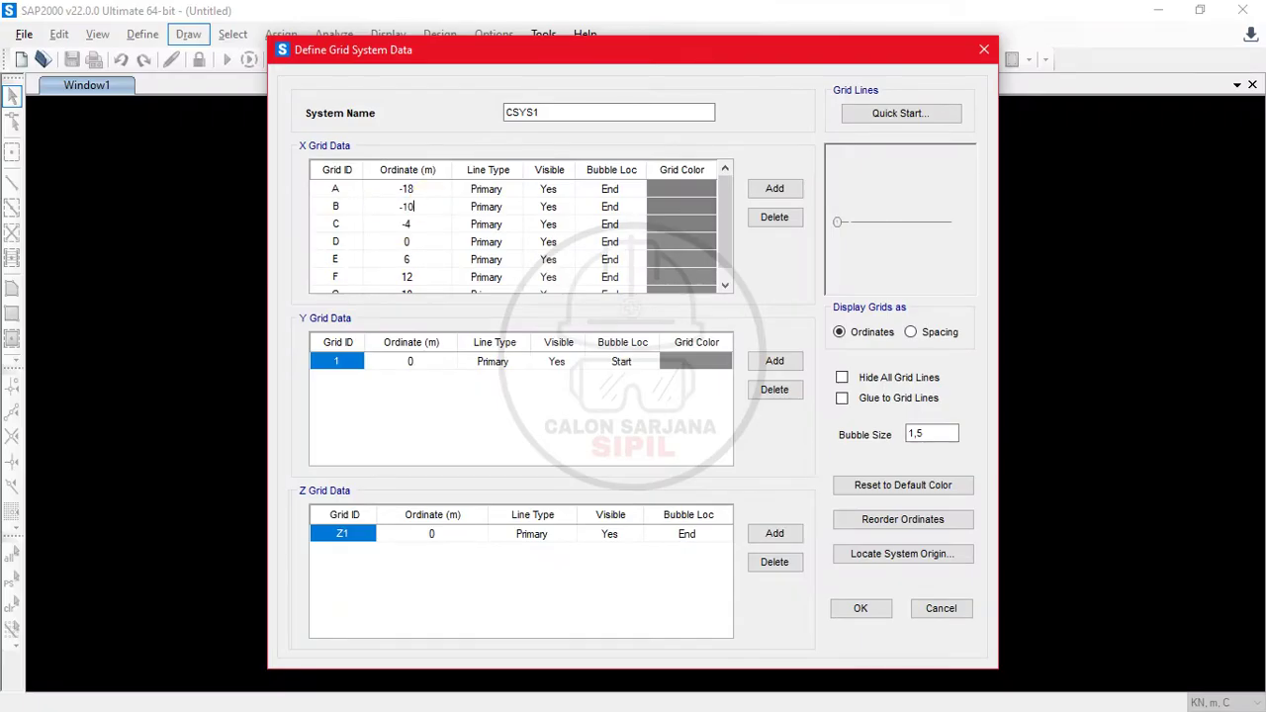
pyautogui.click(424, 188)
pyautogui.click(424, 188)
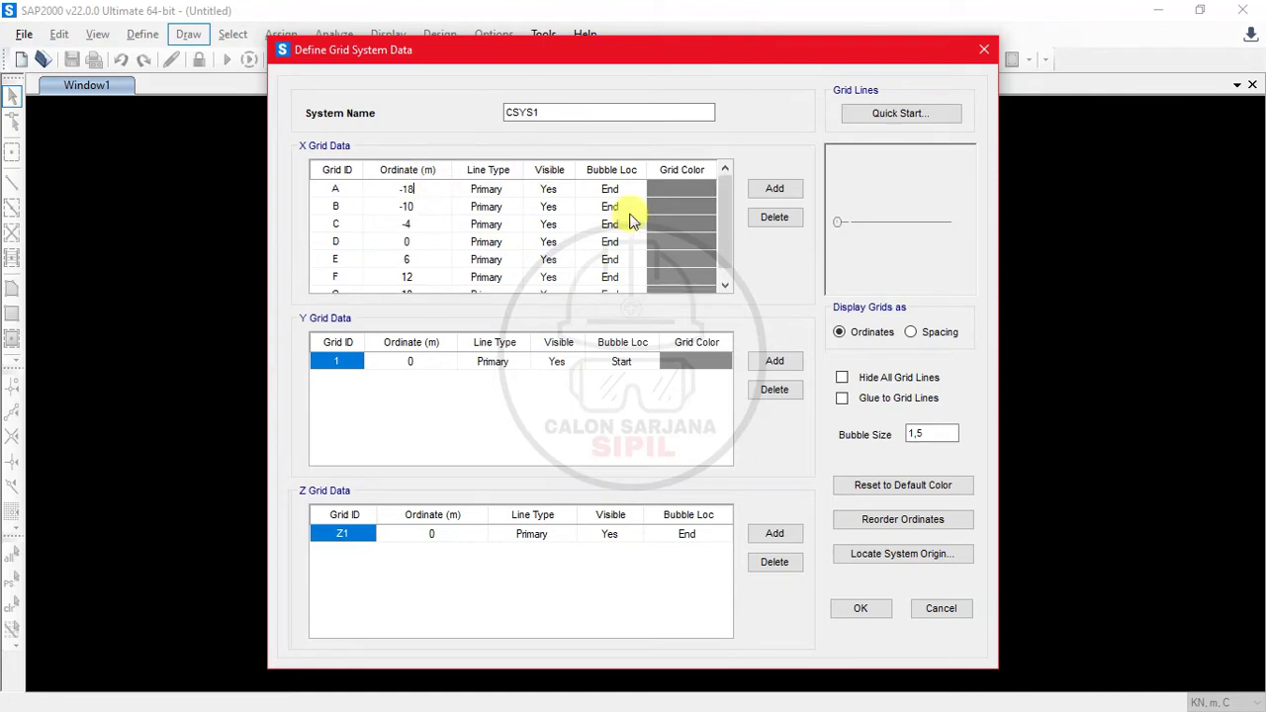
# Consult the PDF spans, set the X grid ordinates of E, F and G to 5, 9 and 13 m in SAP2000, and apply the grid data.
pyautogui.scroll(-1, 465, 198)
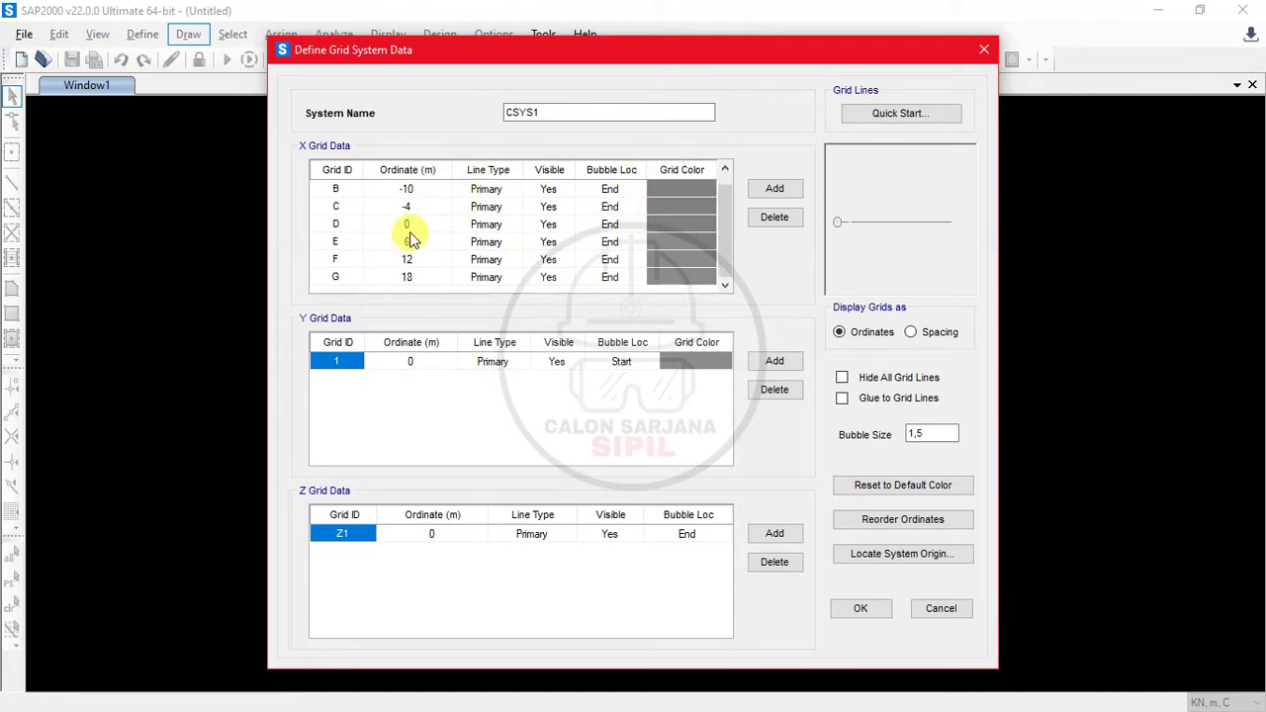
pyautogui.hotkey('alt', 'Tab')
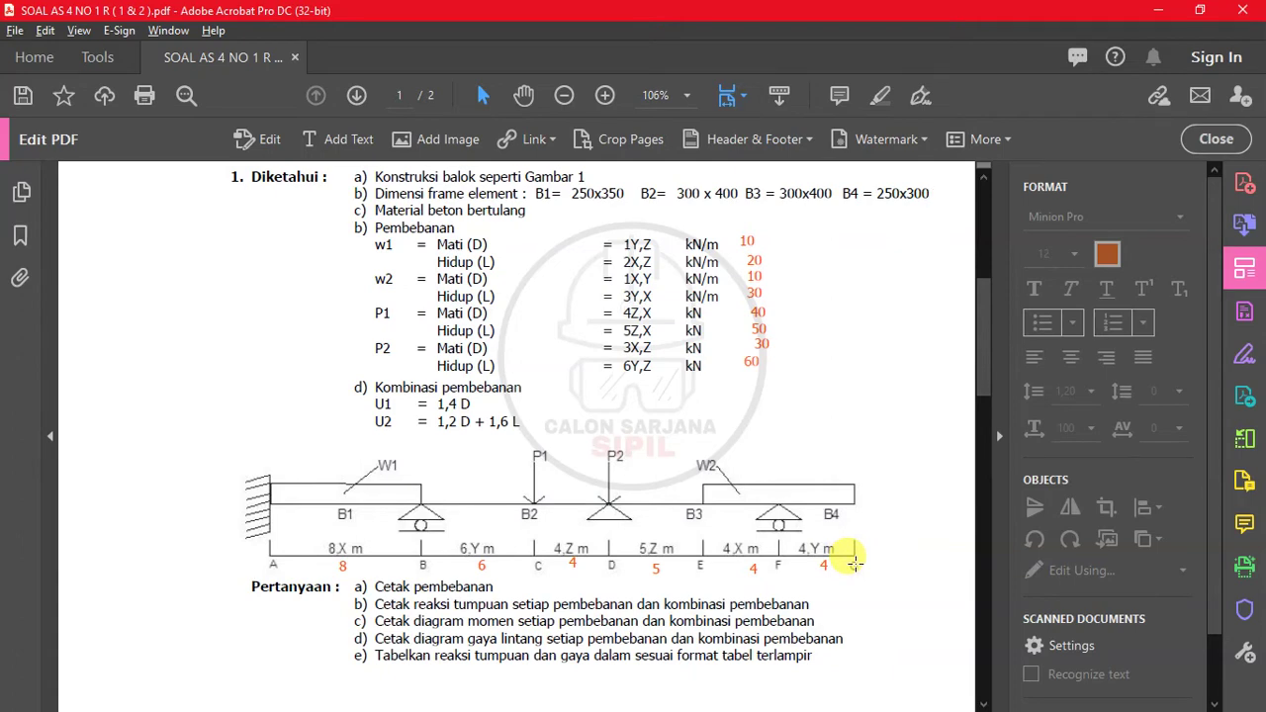
pyautogui.hotkey('alt', 'Tab')
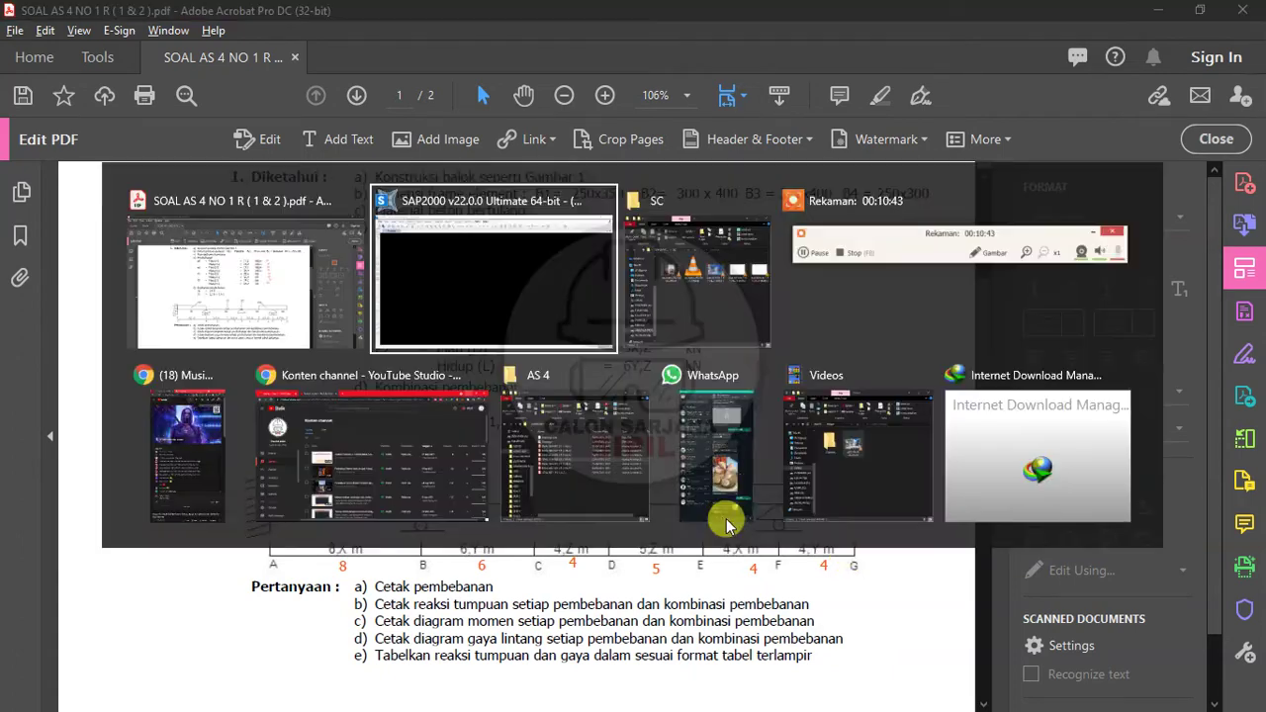
pyautogui.click(416, 242)
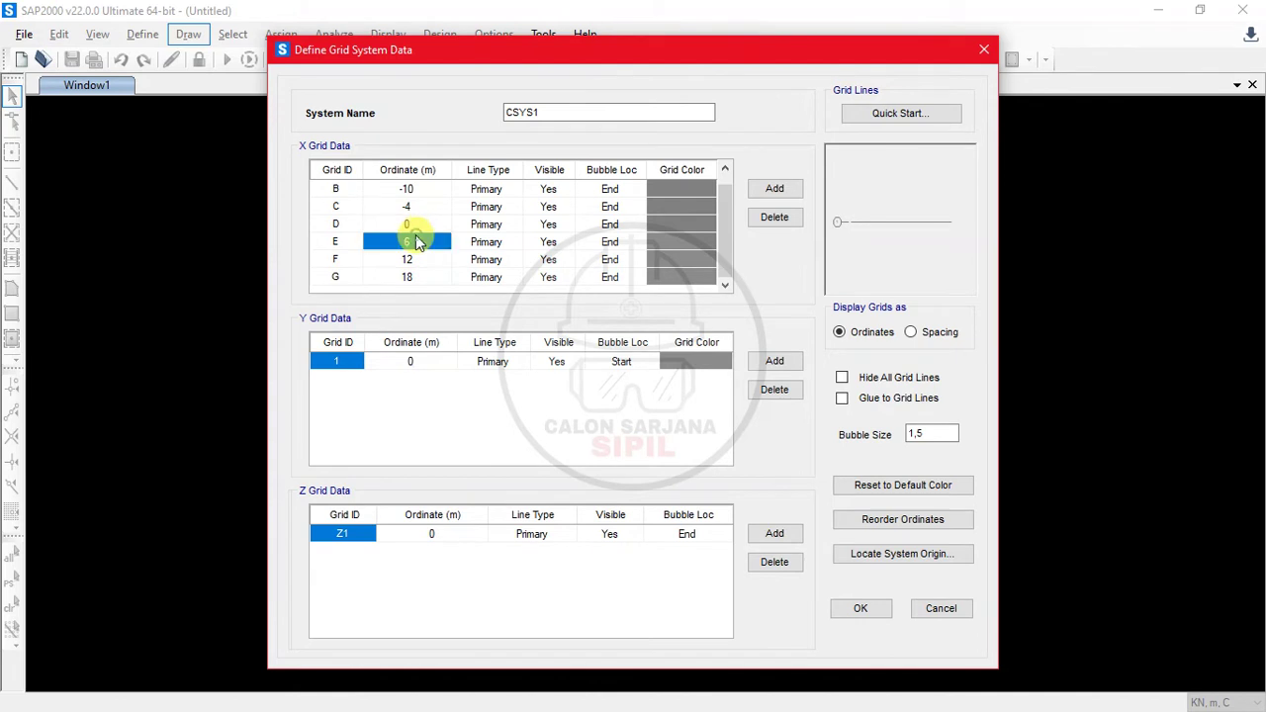
pyautogui.write('5')
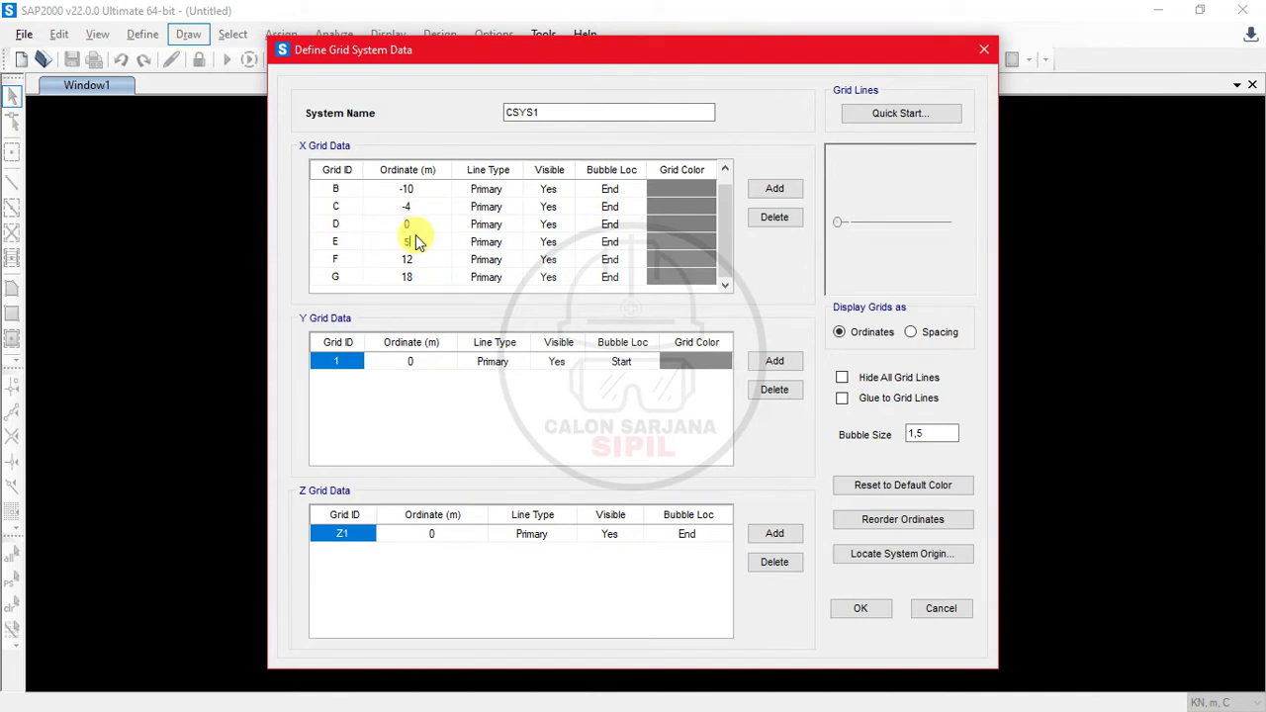
pyautogui.click(422, 259)
pyautogui.write('9')
pyautogui.click(416, 277)
pyautogui.write('13')
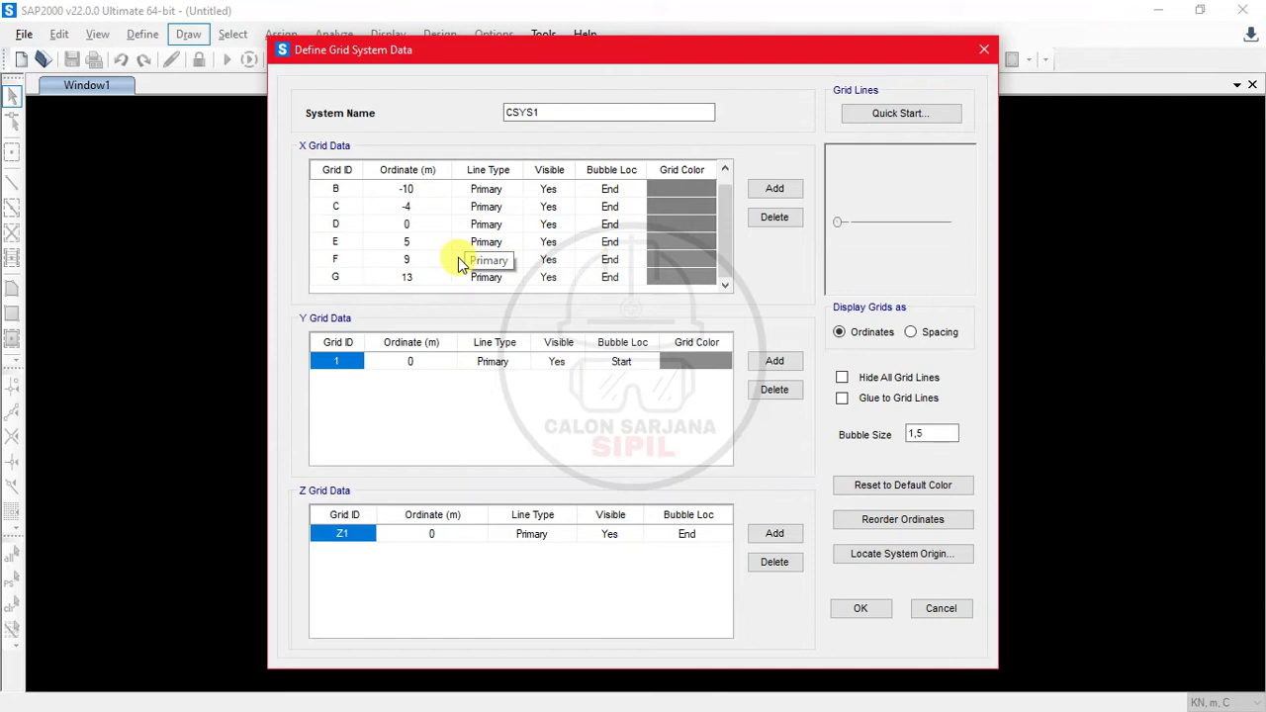
pyautogui.scroll(1, 426, 230)
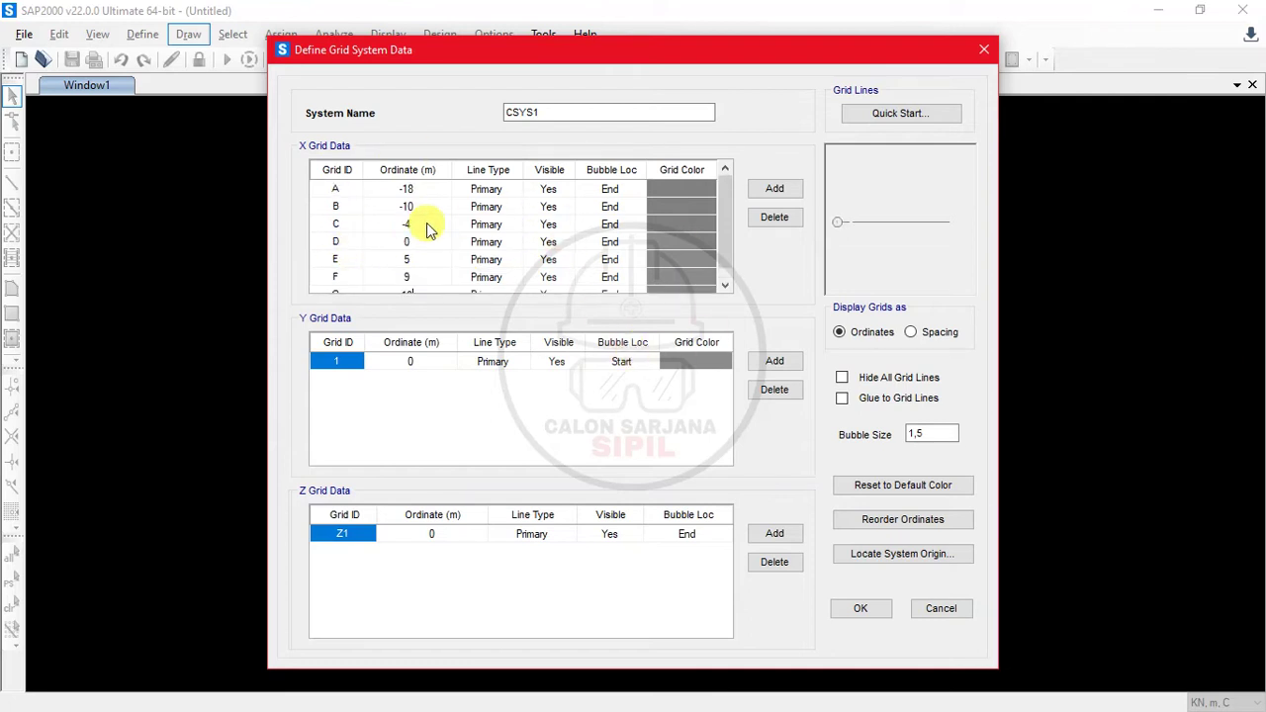
pyautogui.scroll(-1, 426, 262)
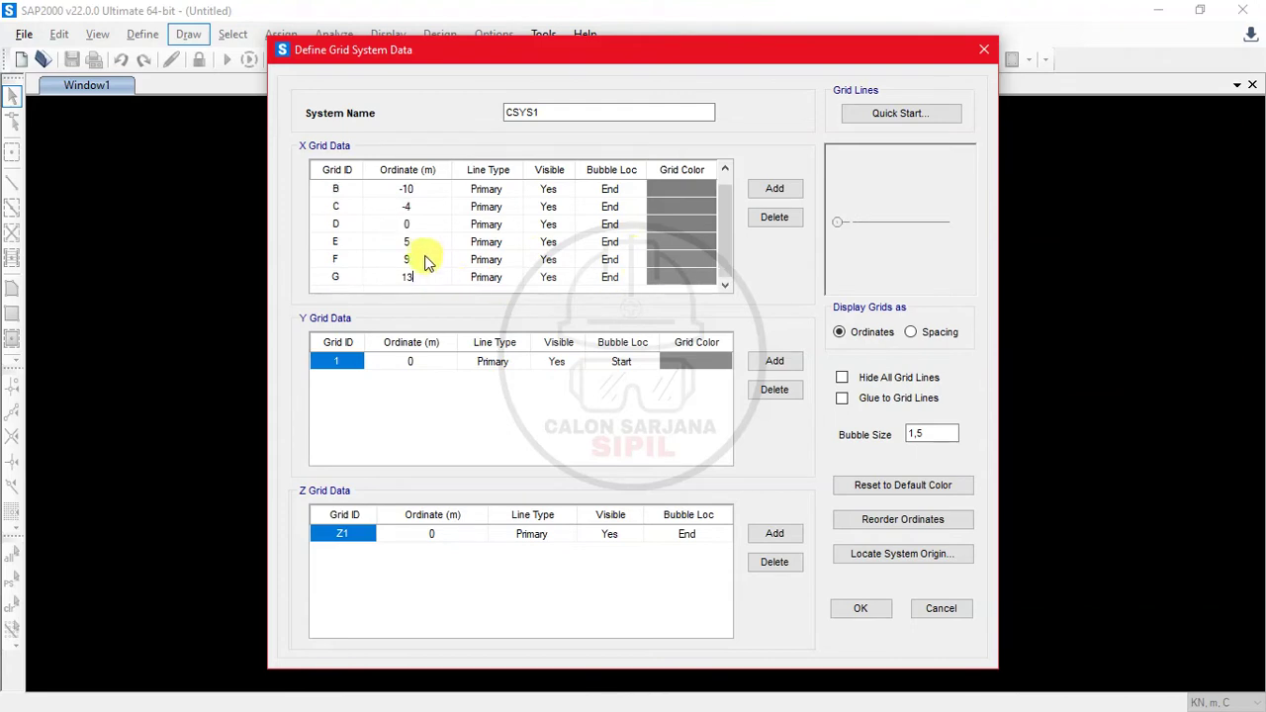
pyautogui.click(425, 248)
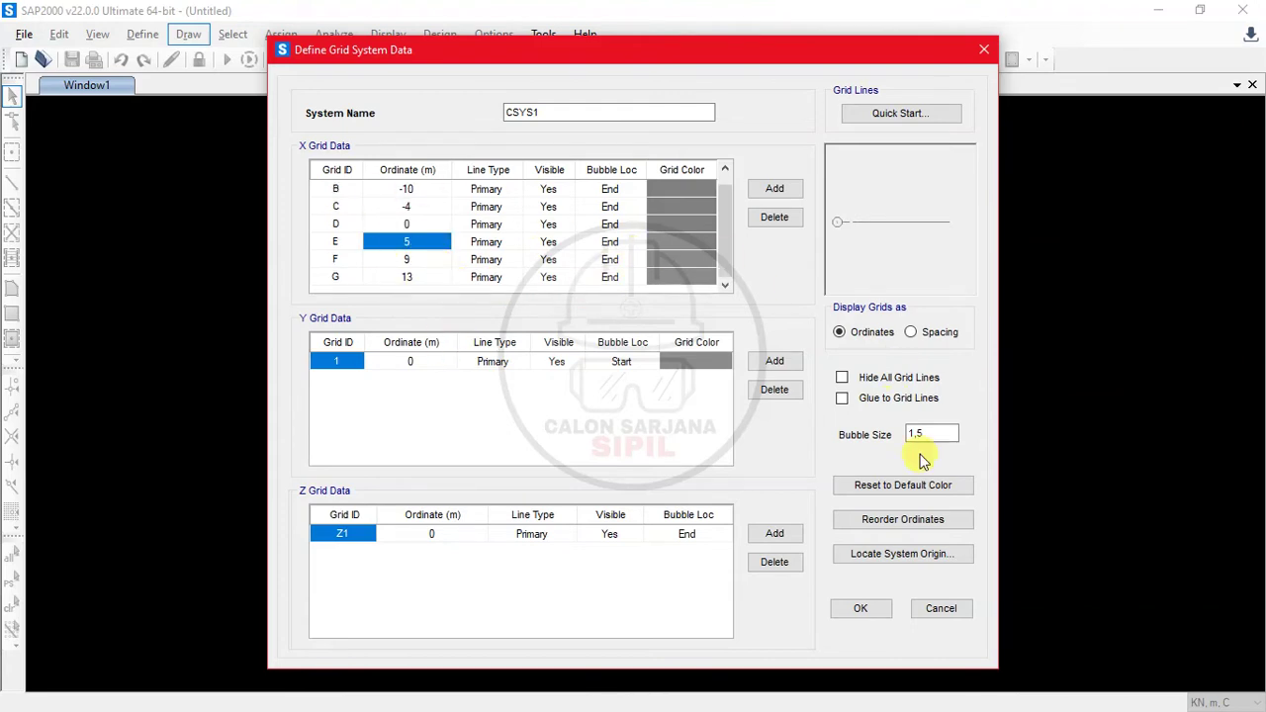
pyautogui.click(856, 609)
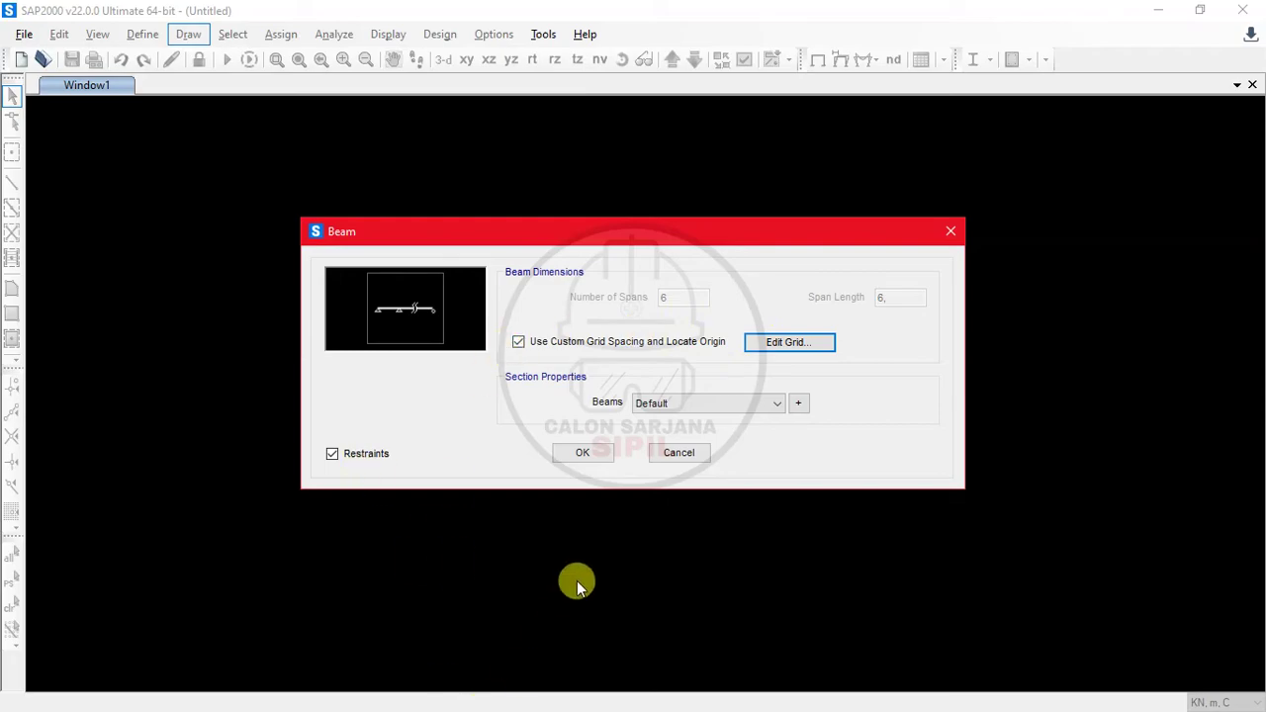
# Check the support types on the PDF's beam diagram and disable the template's automatic restraints in SAP2000.
pyautogui.hotkey('alt', 'Tab')
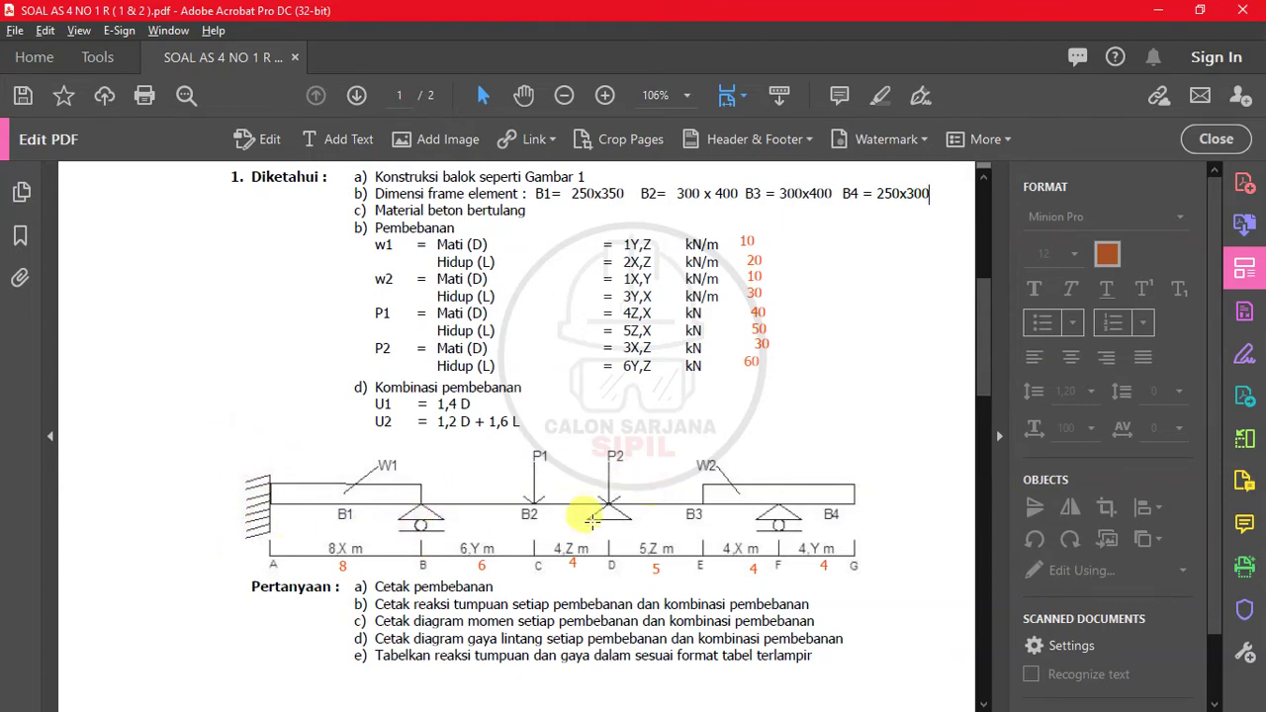
pyautogui.hotkey('alt', 'Tab')
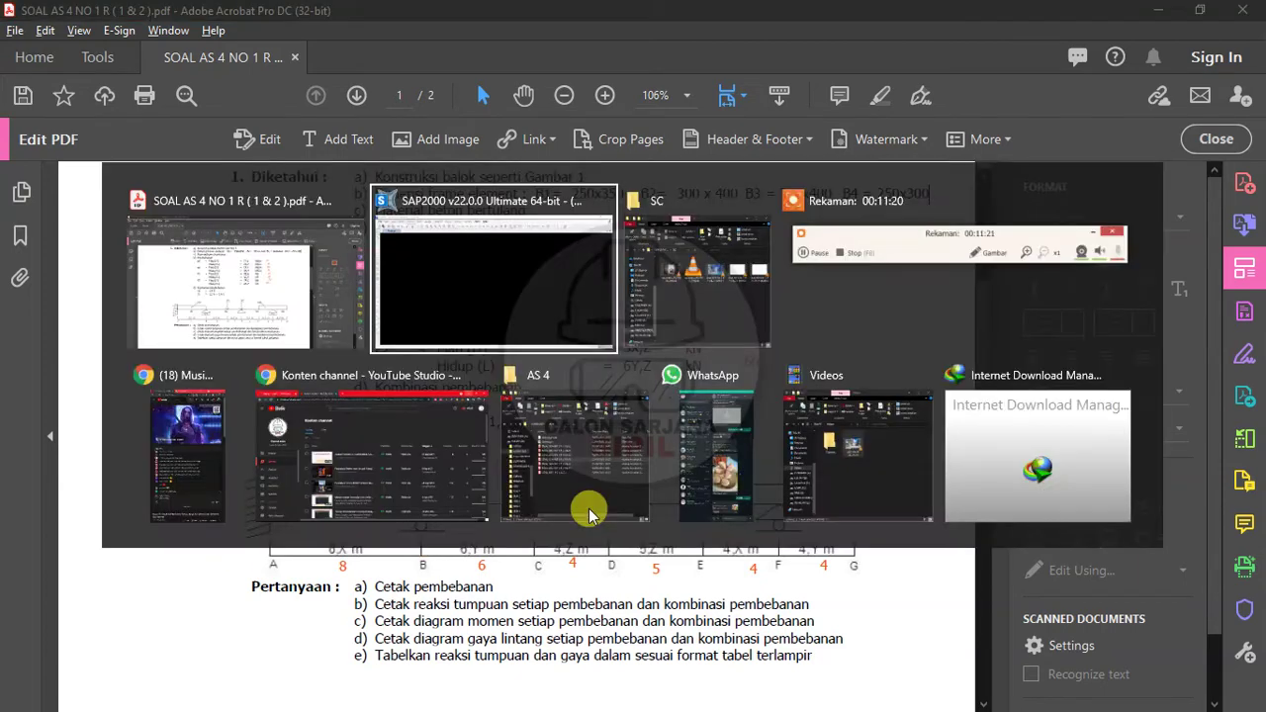
pyautogui.click(368, 453)
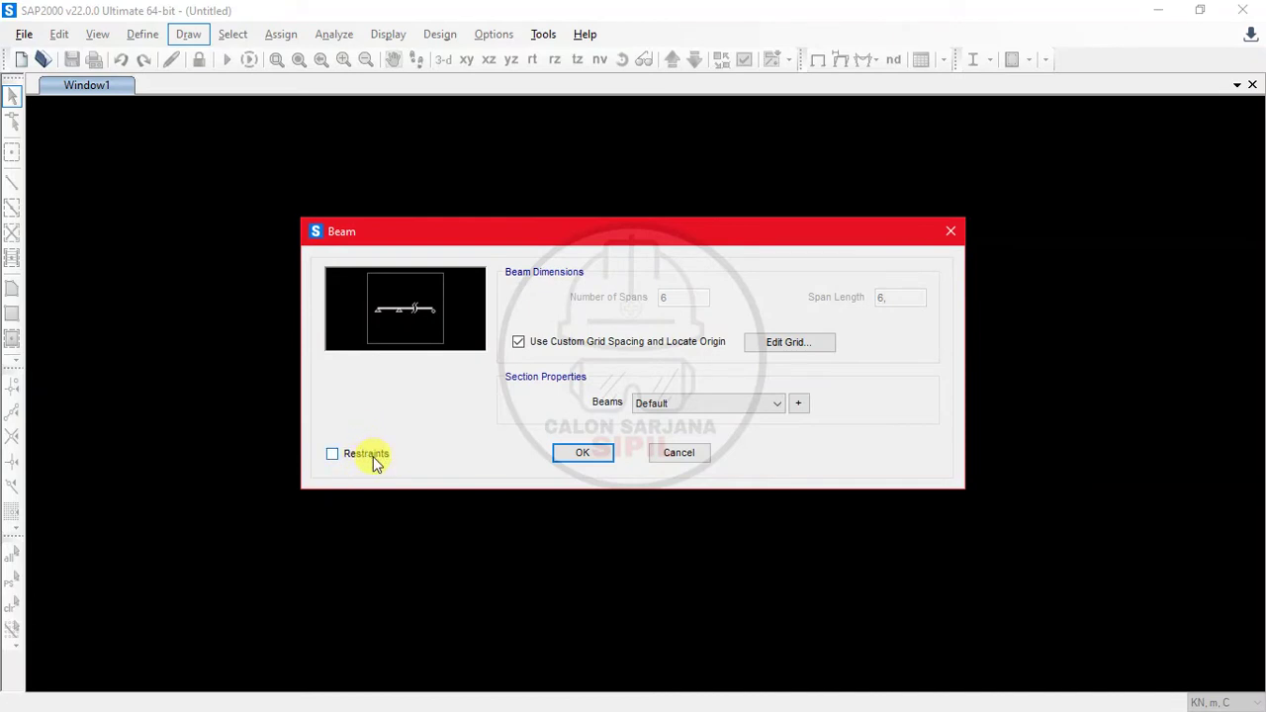
pyautogui.hotkey('alt', 'Tab')
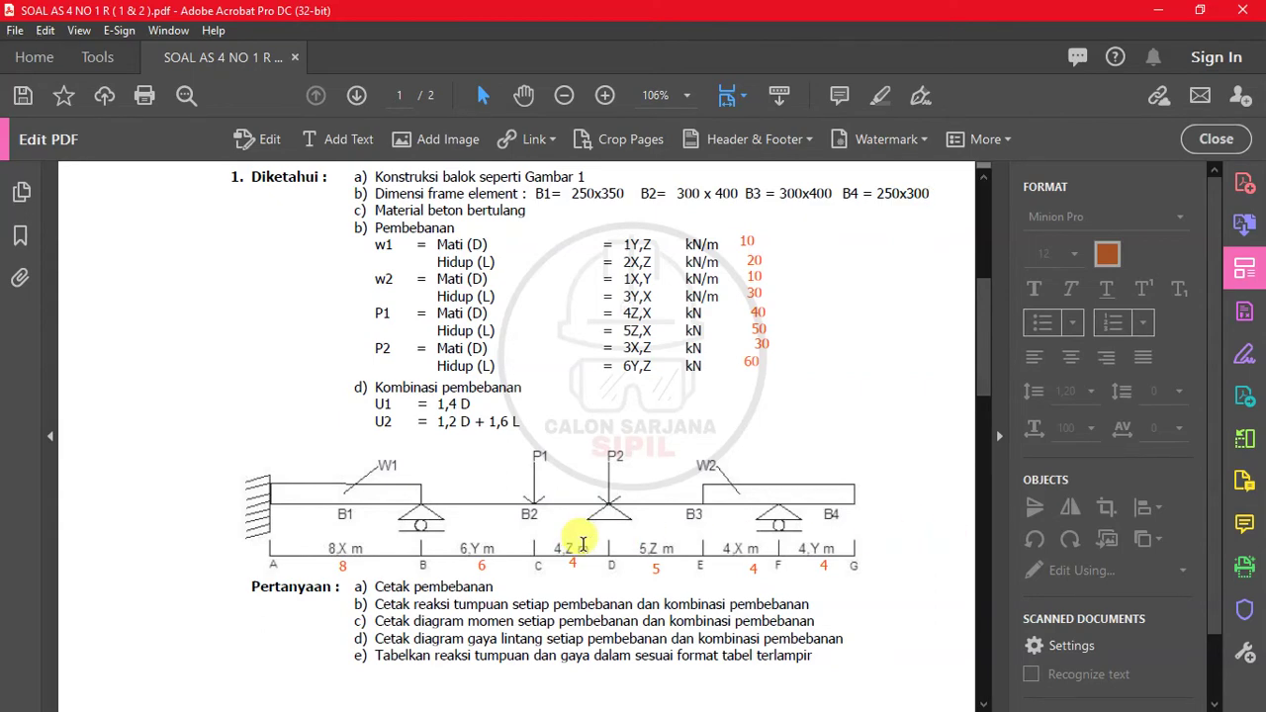
pyautogui.hotkey('alt', 'Tab')
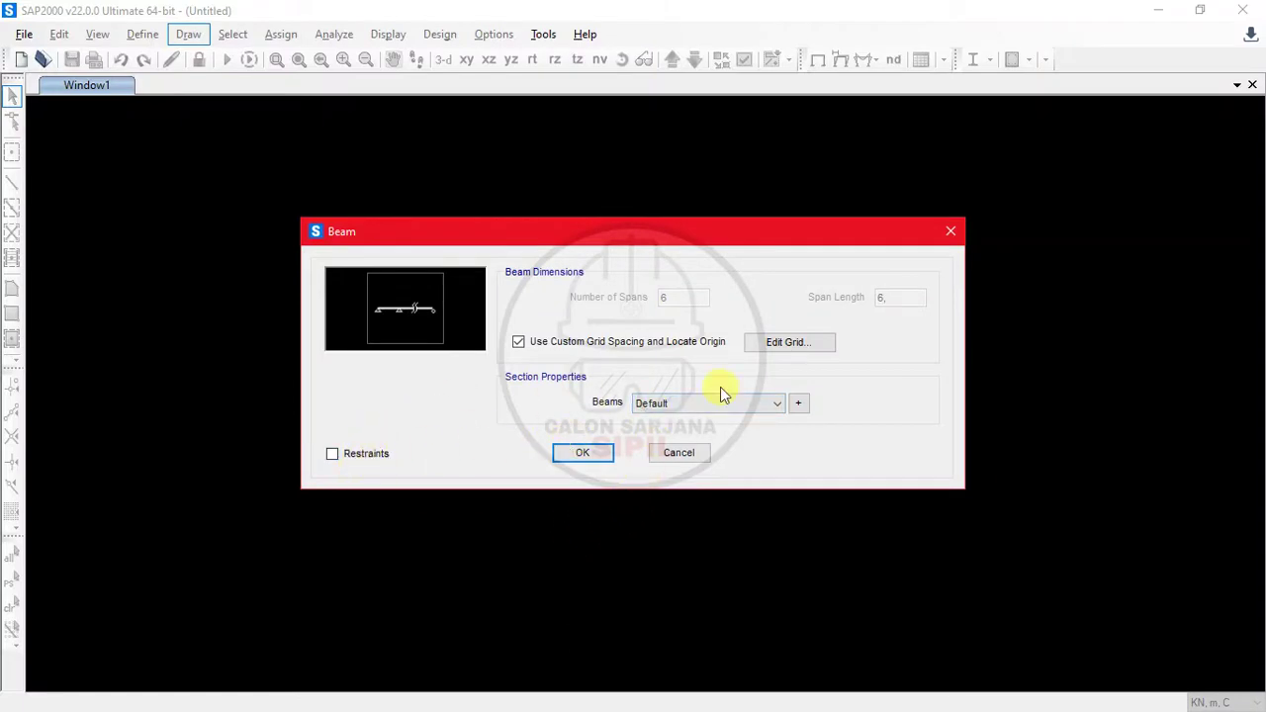
# Keep the Default beam section and create the beam model from the template.
pyautogui.click(779, 404)
pyautogui.click(780, 405)
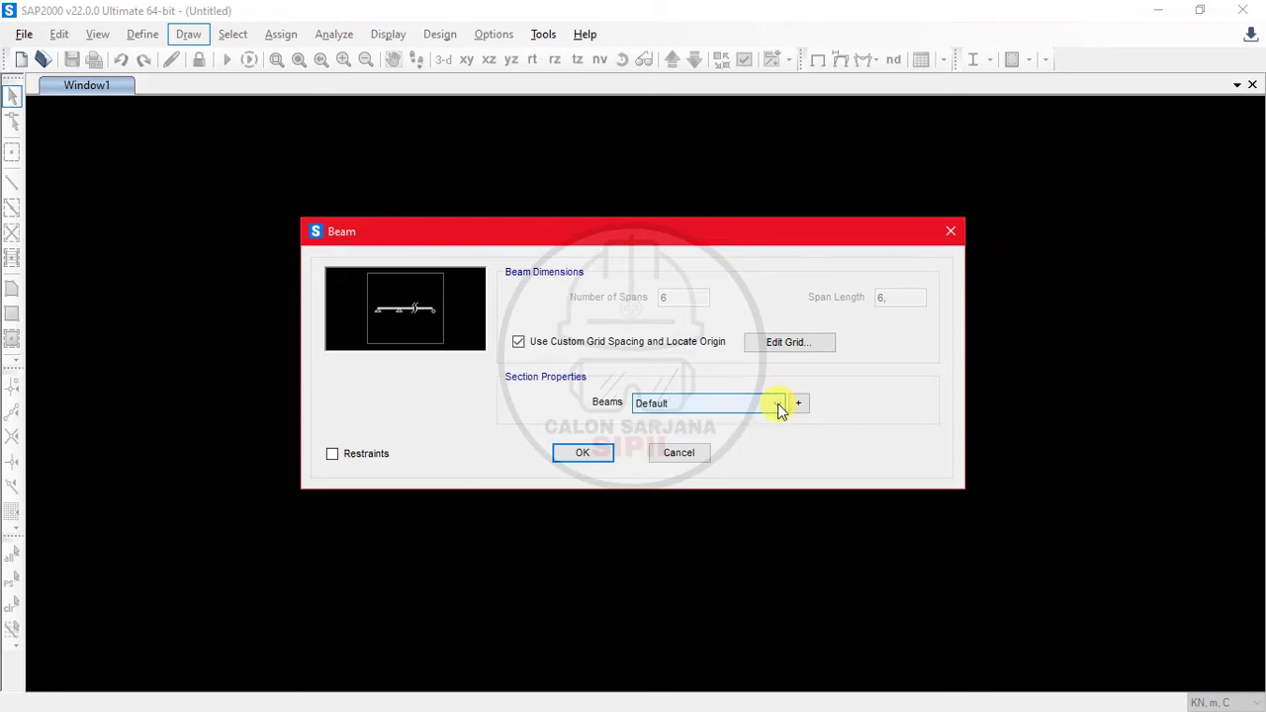
pyautogui.click(584, 453)
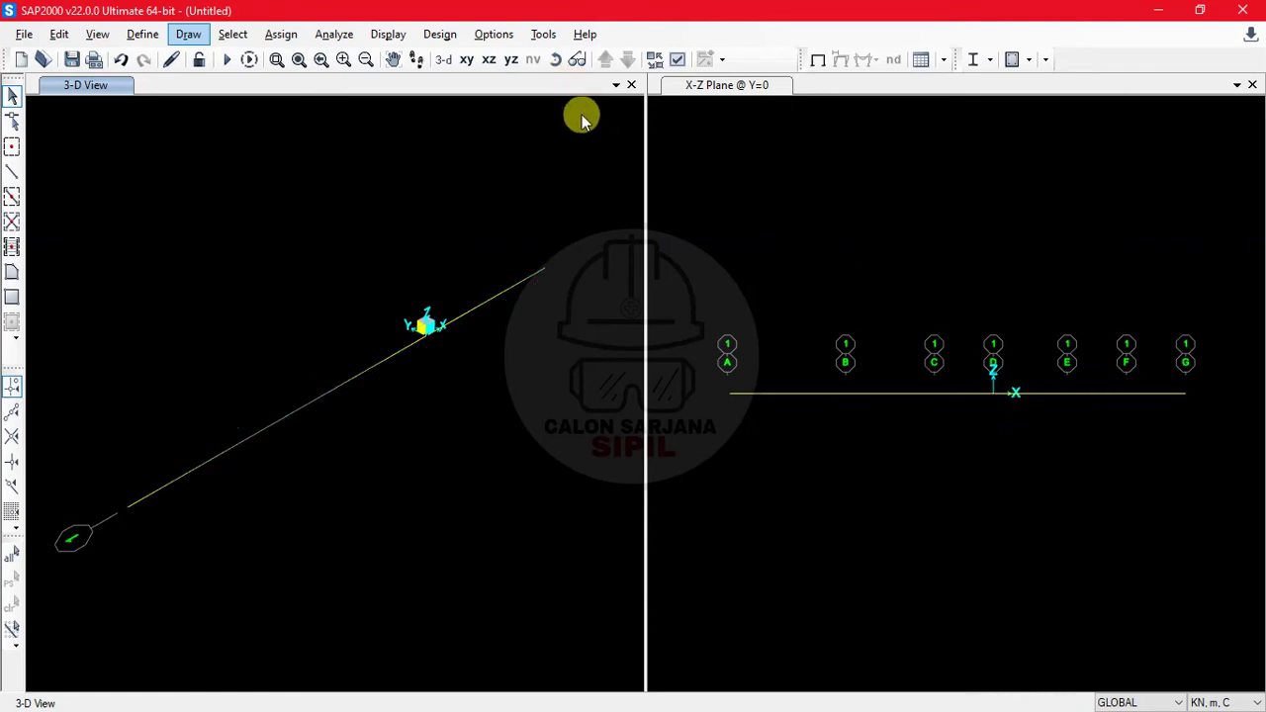
# Close the 3-D view and fit the whole beam from A to G in the X-Z plane view.
pyautogui.click(629, 85)
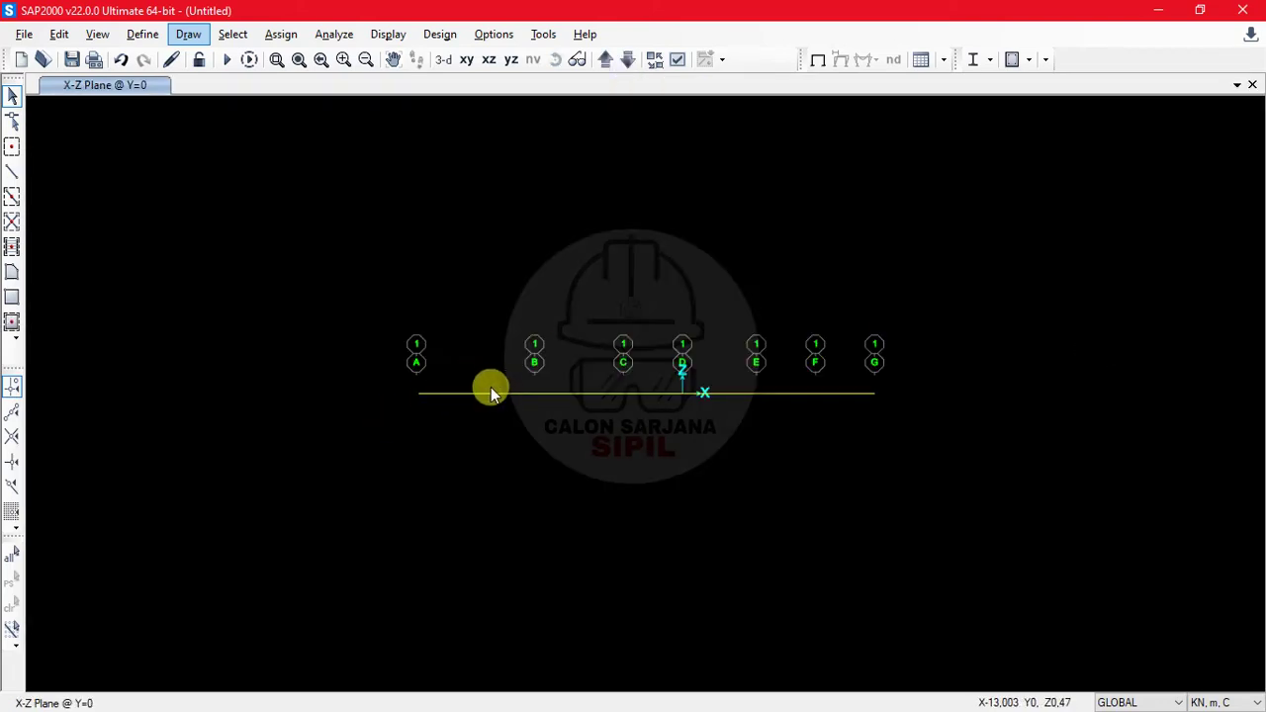
pyautogui.scroll(4, 485, 337)
pyautogui.scroll(-2, 741, 362)
pyautogui.moveTo(740, 362); pyautogui.dragTo(624, 380, button='middle')
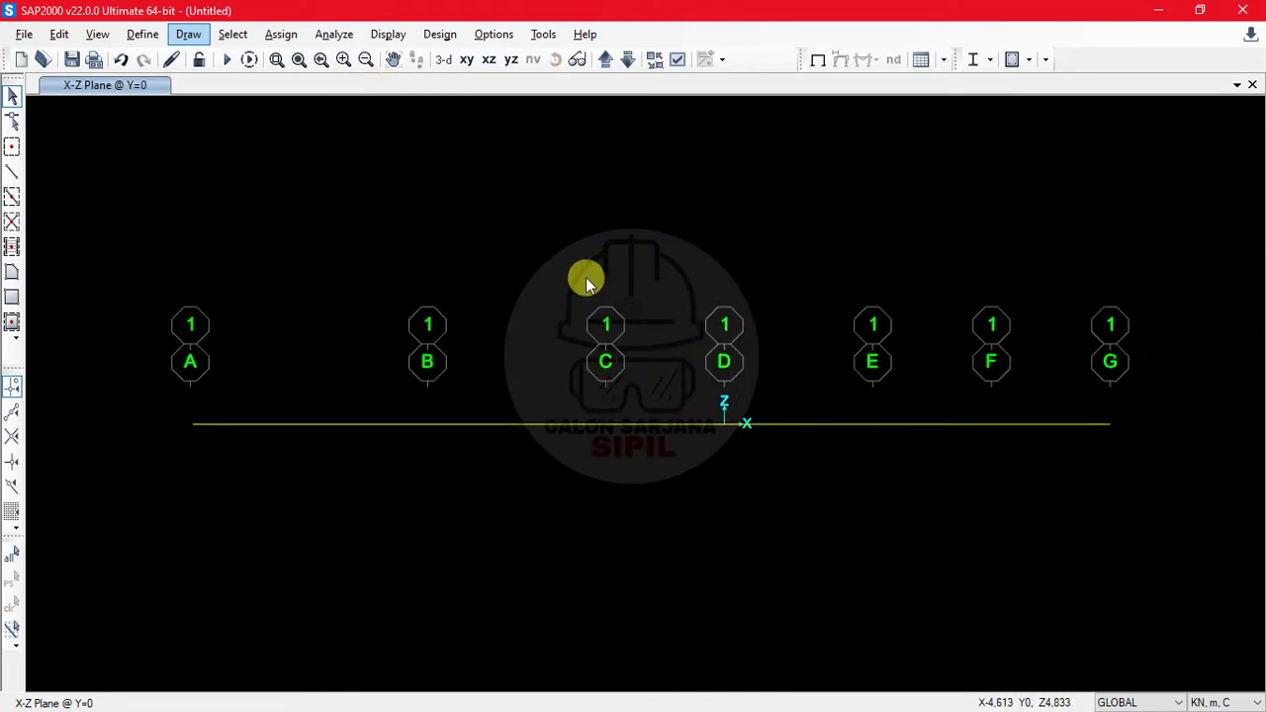
pyautogui.scroll(-4, 452, 283)
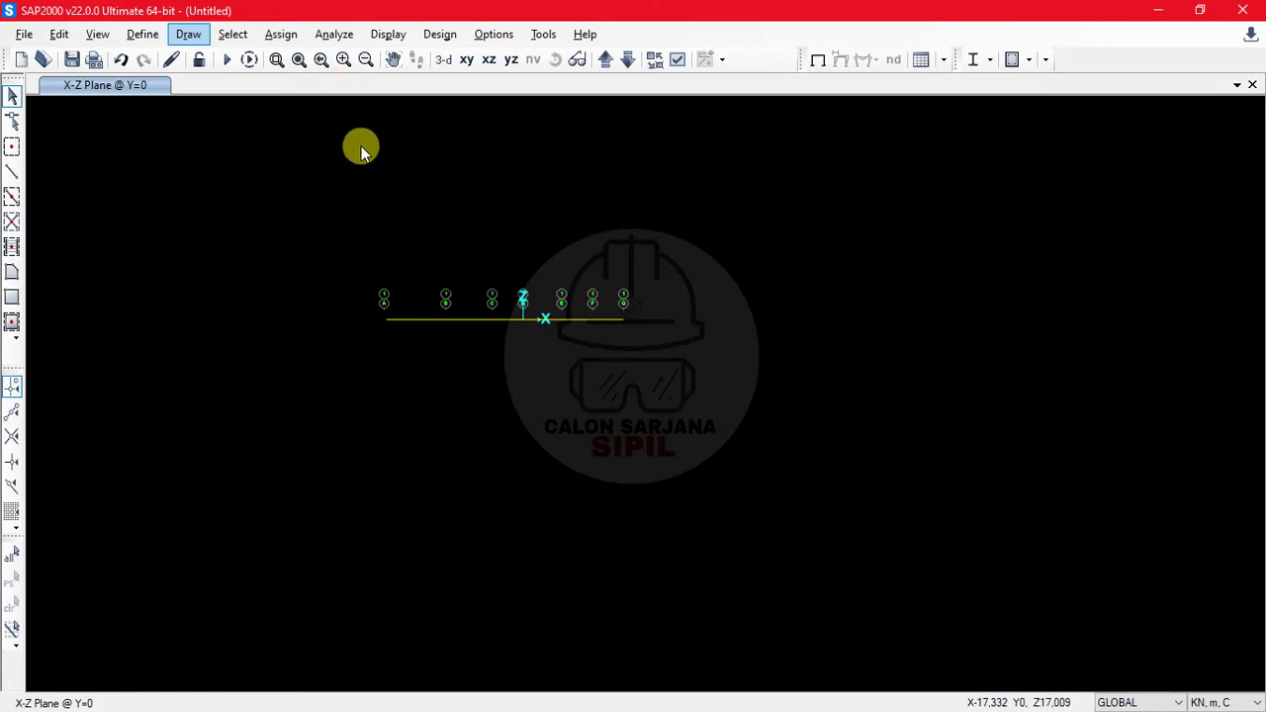
pyautogui.click(299, 69)
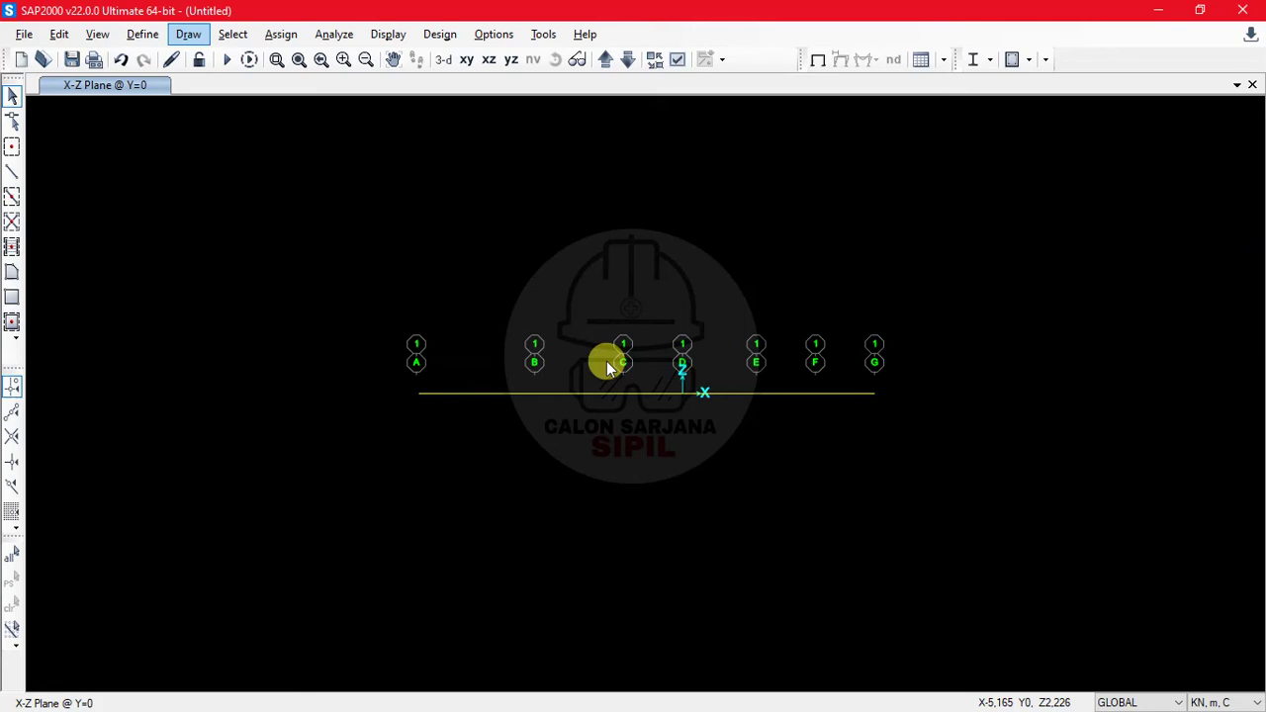
pyautogui.scroll(4, 607, 361)
pyautogui.scroll(-1, 606, 361)
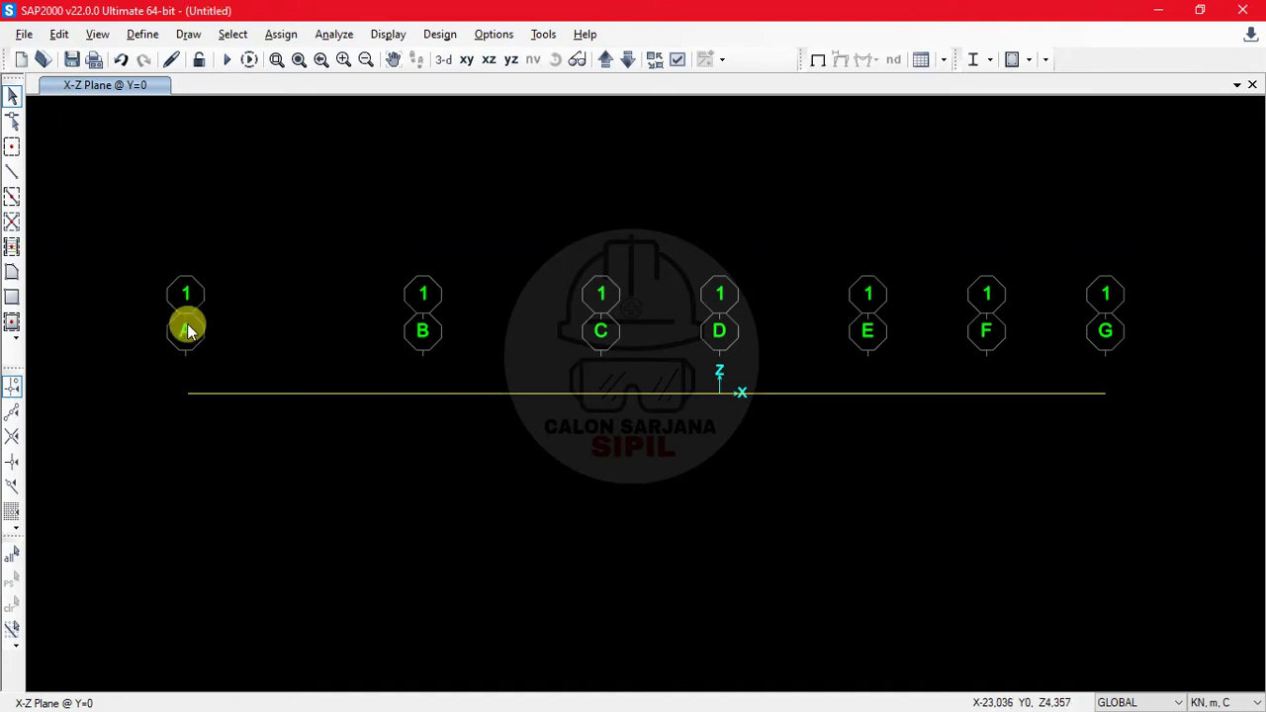
pyautogui.moveTo(204, 319); pyautogui.dragTo(1128, 453)
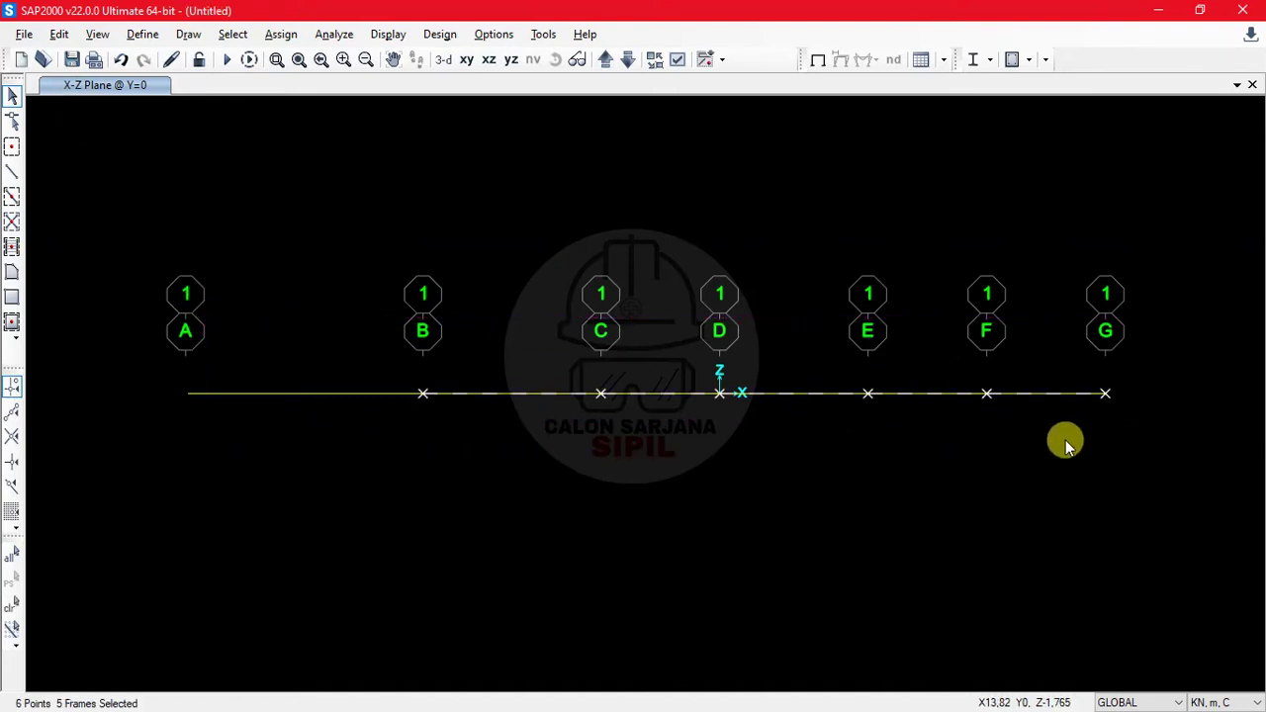
pyautogui.moveTo(169, 333); pyautogui.dragTo(1150, 450)
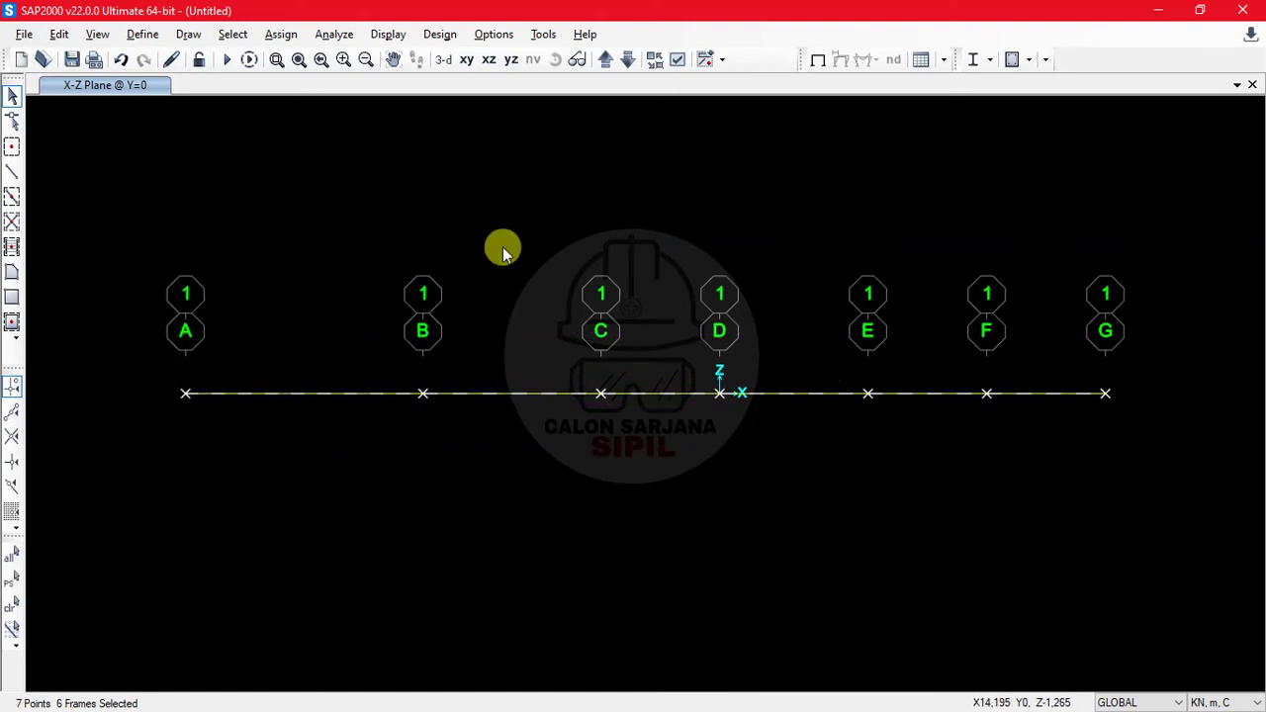
pyautogui.click(138, 35)
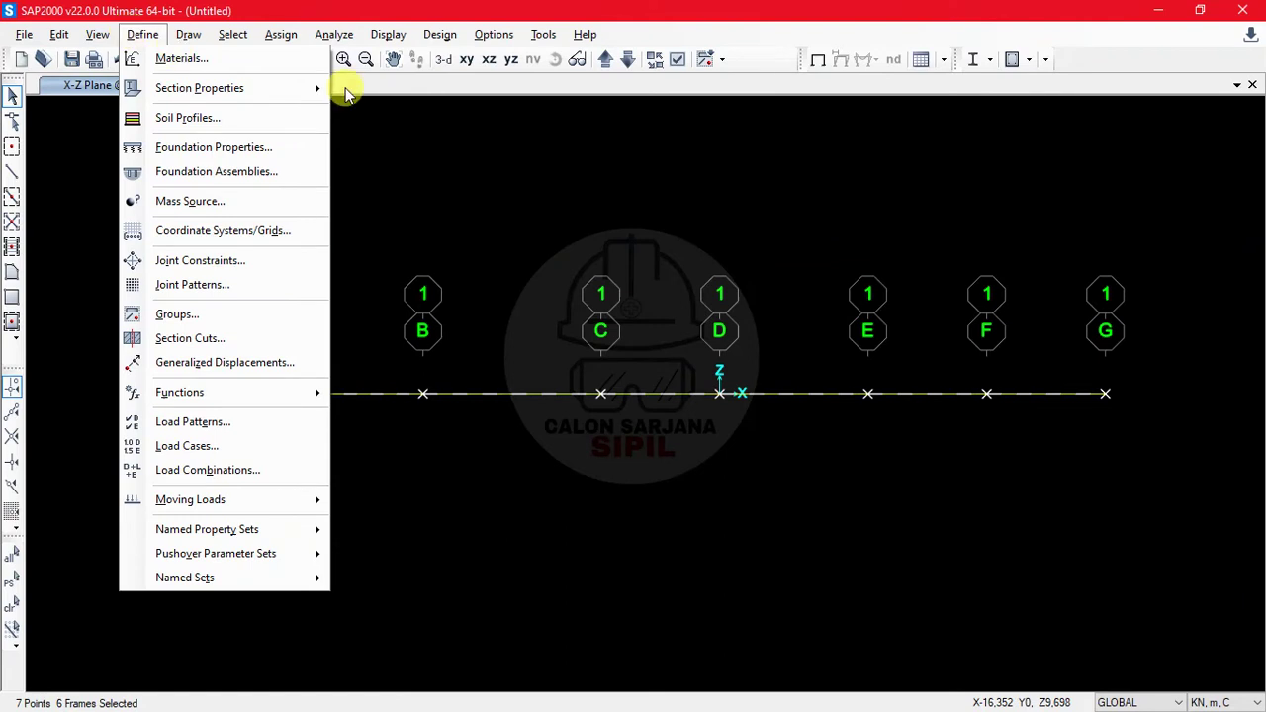
pyautogui.click(445, 150)
pyautogui.press('Escape')
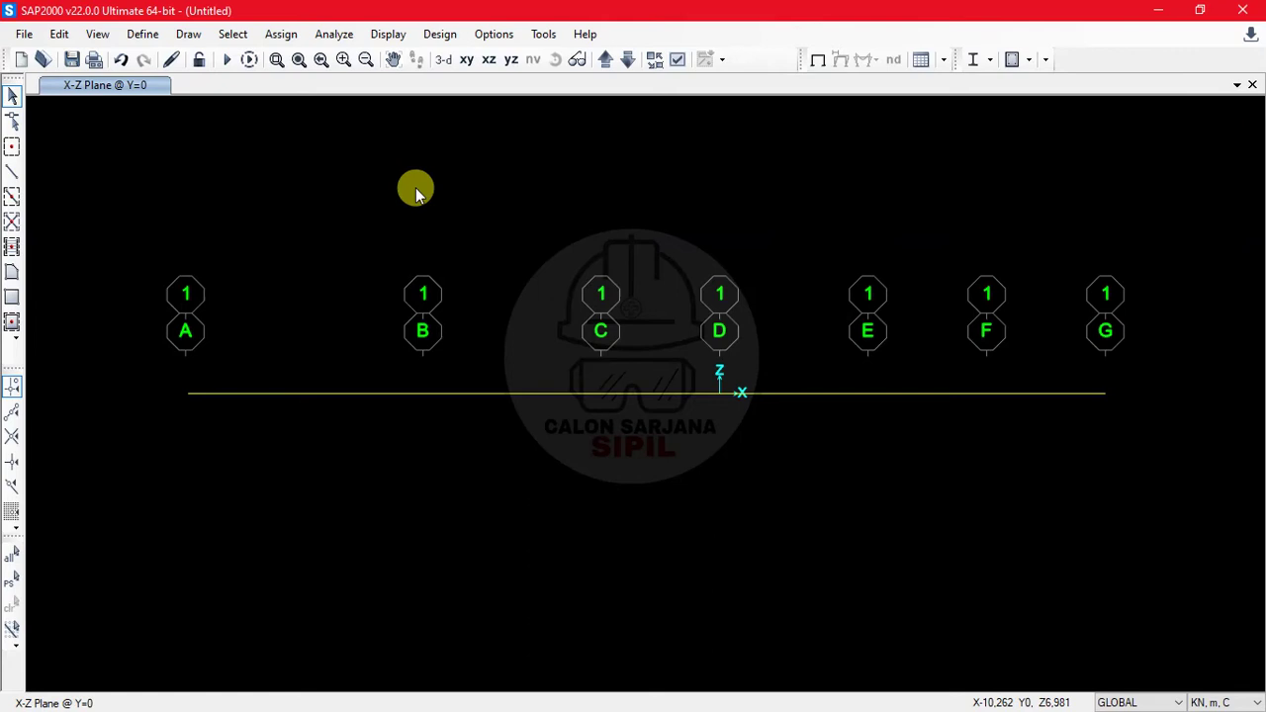
# Review the reinforced-concrete material, the dead and live load types, and load combinations U1 and U2 in the PDF assignment.
pyautogui.hotkey('alt', 'Tab')
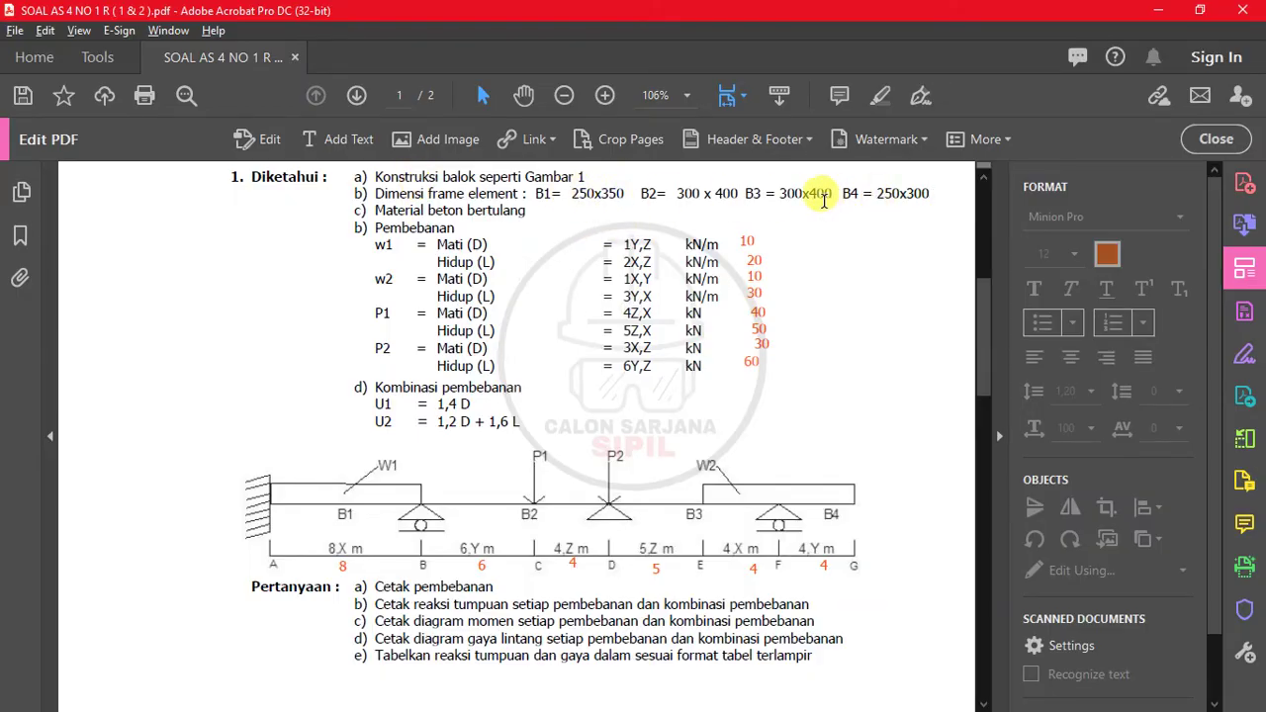
pyautogui.moveTo(428, 209); pyautogui.dragTo(528, 210)
pyautogui.hotkey('alt', 'Tab')
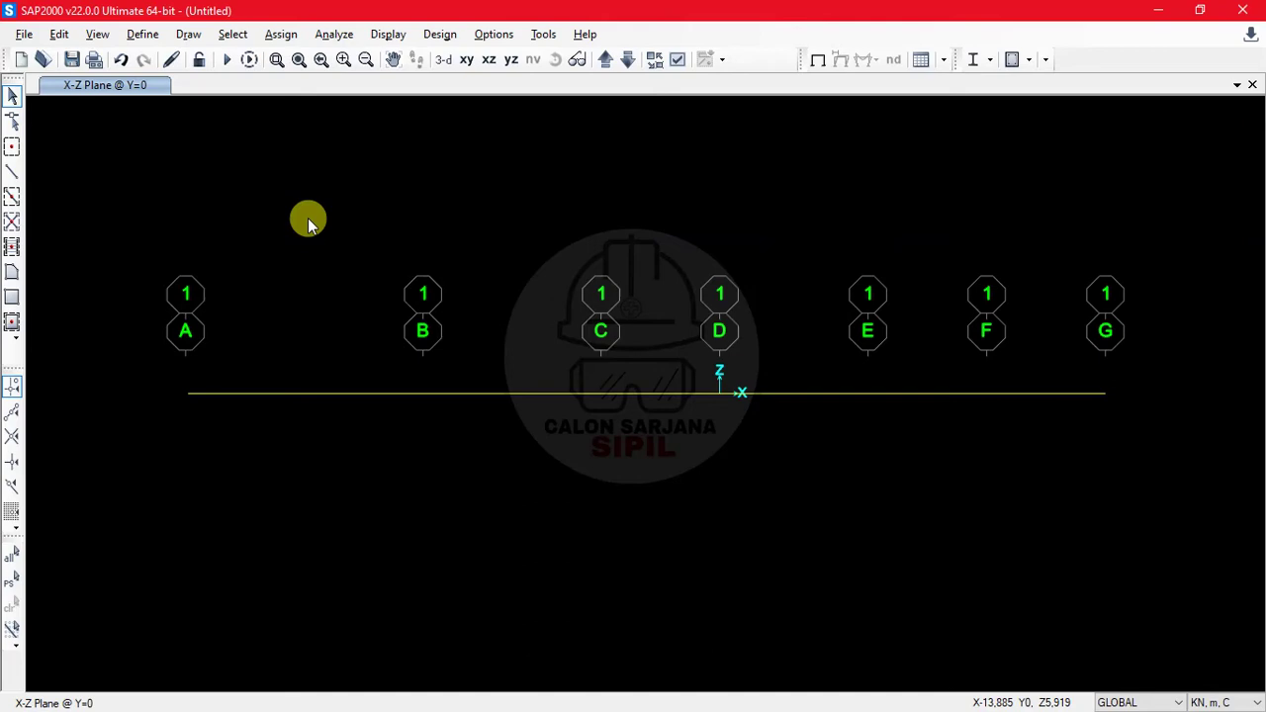
pyautogui.hotkey('alt', 'Tab')
pyautogui.moveTo(433, 245); pyautogui.dragTo(497, 242)
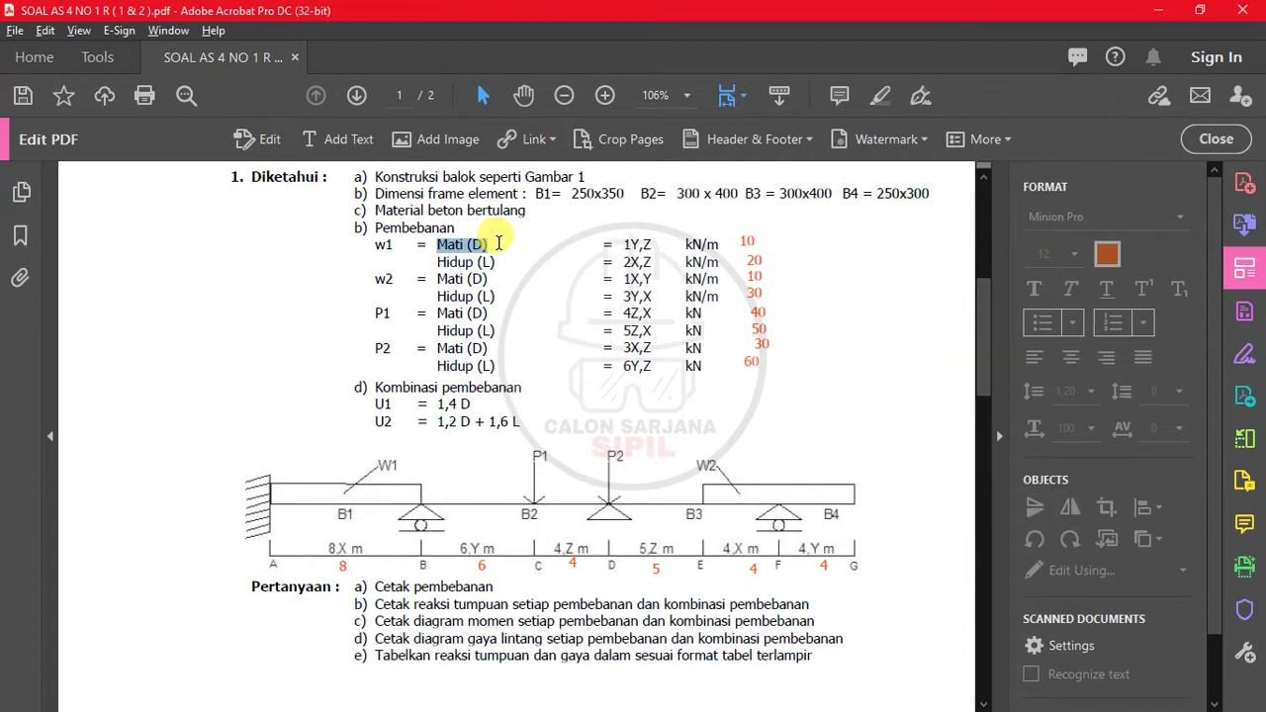
pyautogui.moveTo(435, 265); pyautogui.dragTo(497, 262)
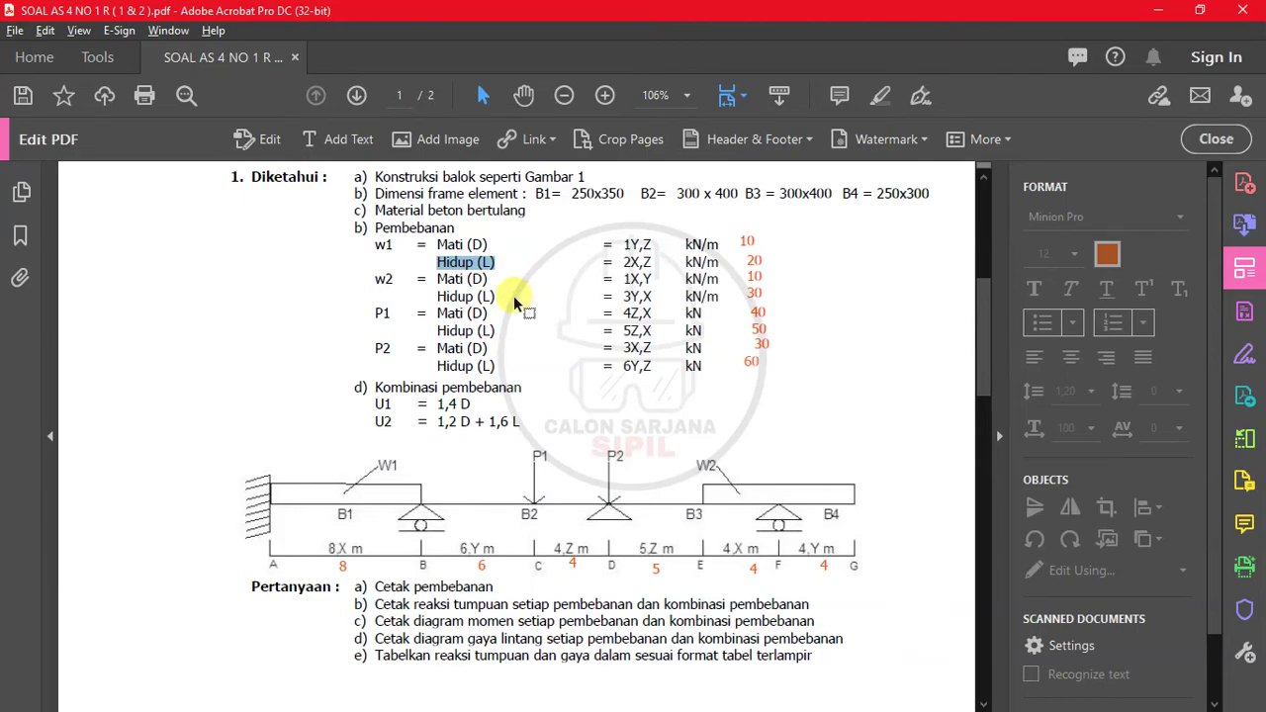
pyautogui.hotkey('alt', 'Tab')
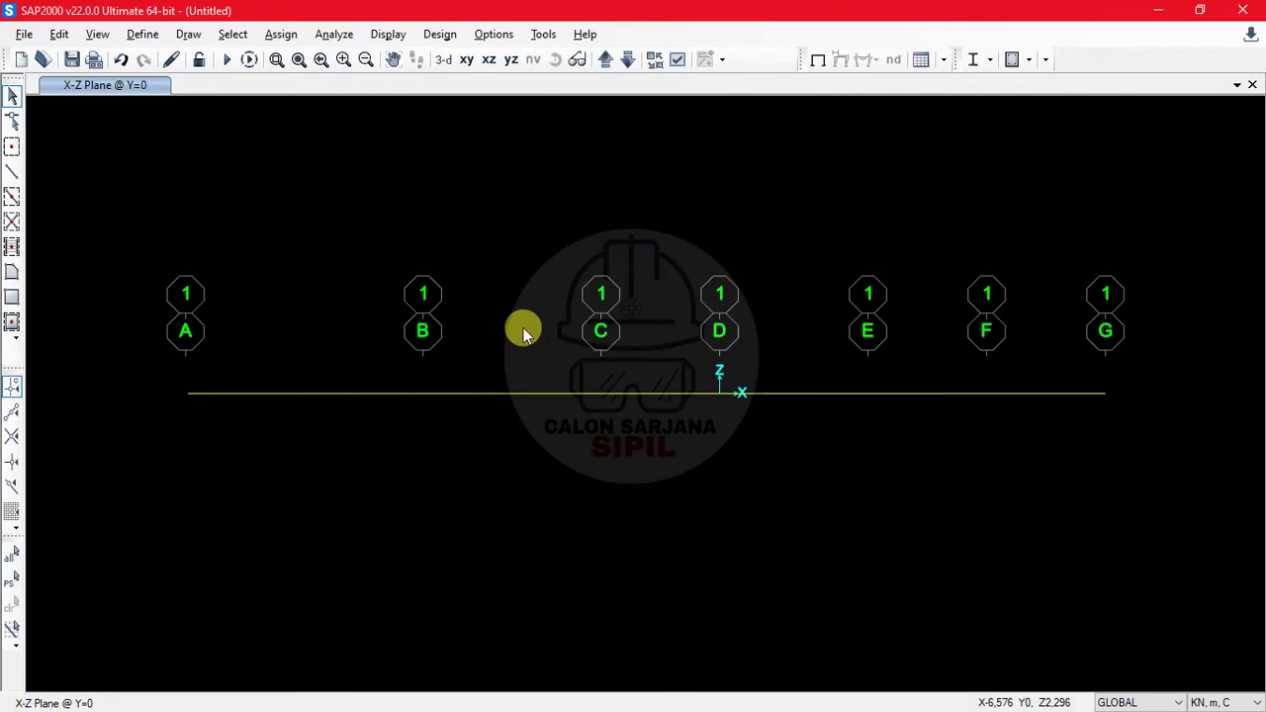
pyautogui.hotkey('alt', 'Tab')
pyautogui.moveTo(366, 404); pyautogui.dragTo(519, 418)
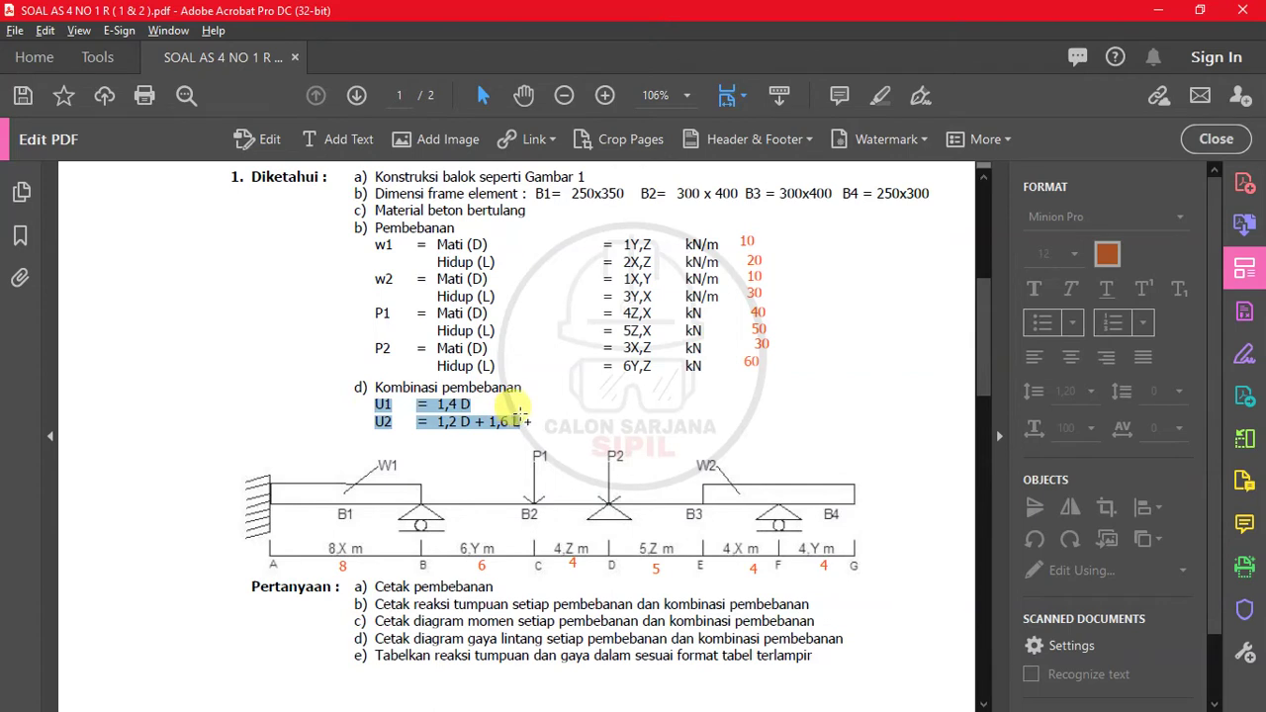
pyautogui.click(453, 401)
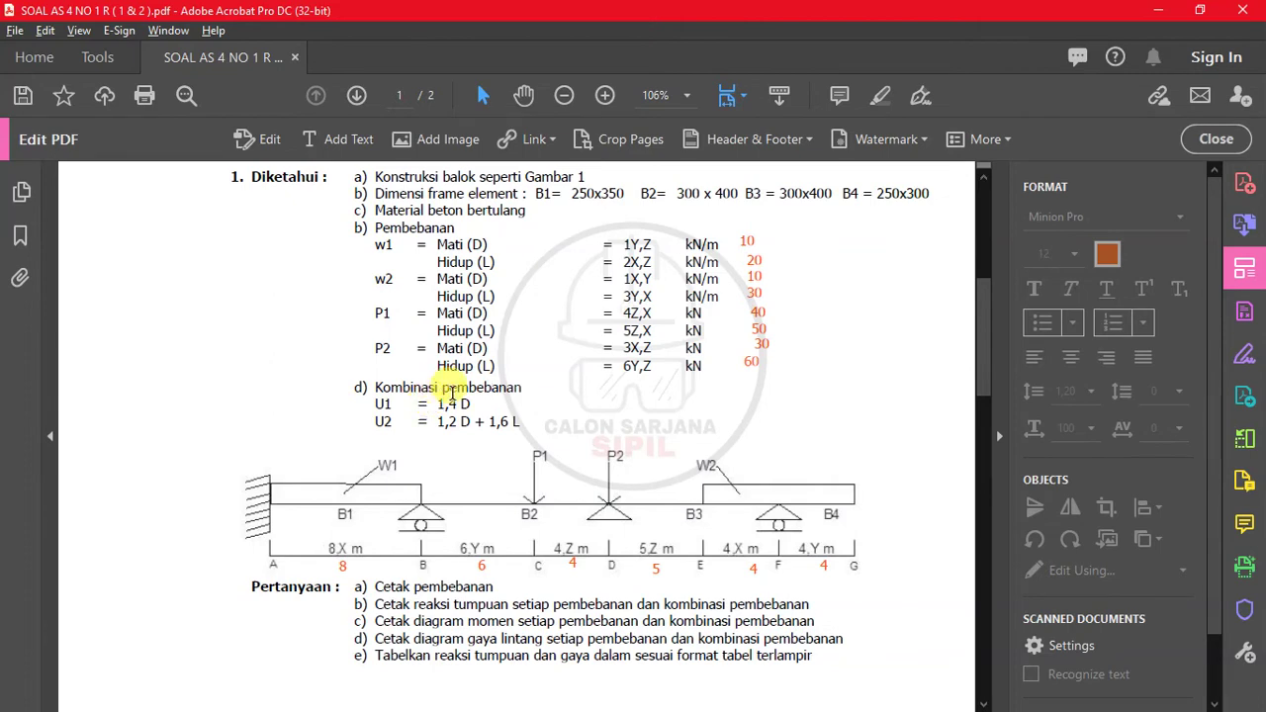
pyautogui.hotkey('alt', 'Tab')
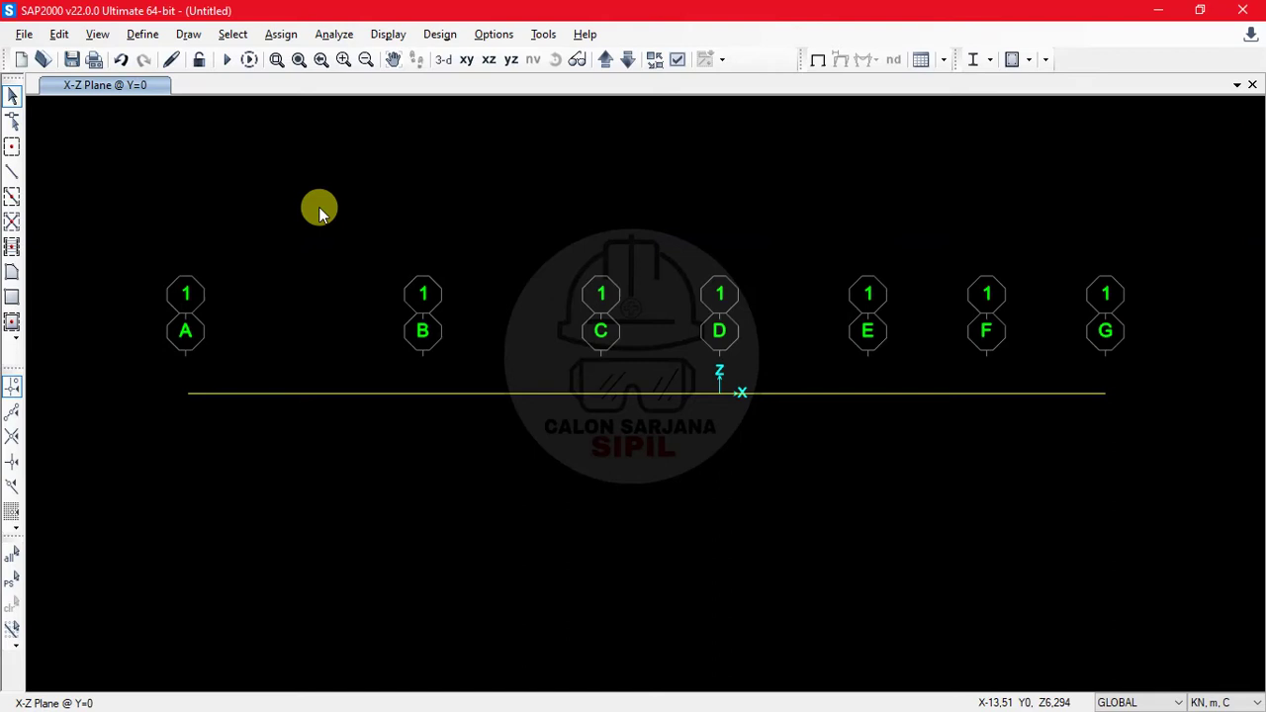
# Open the material definitions in SAP2000 and examine the 4000Psi and A992Fy50 entries and the options for adding a new material.
pyautogui.click(142, 34)
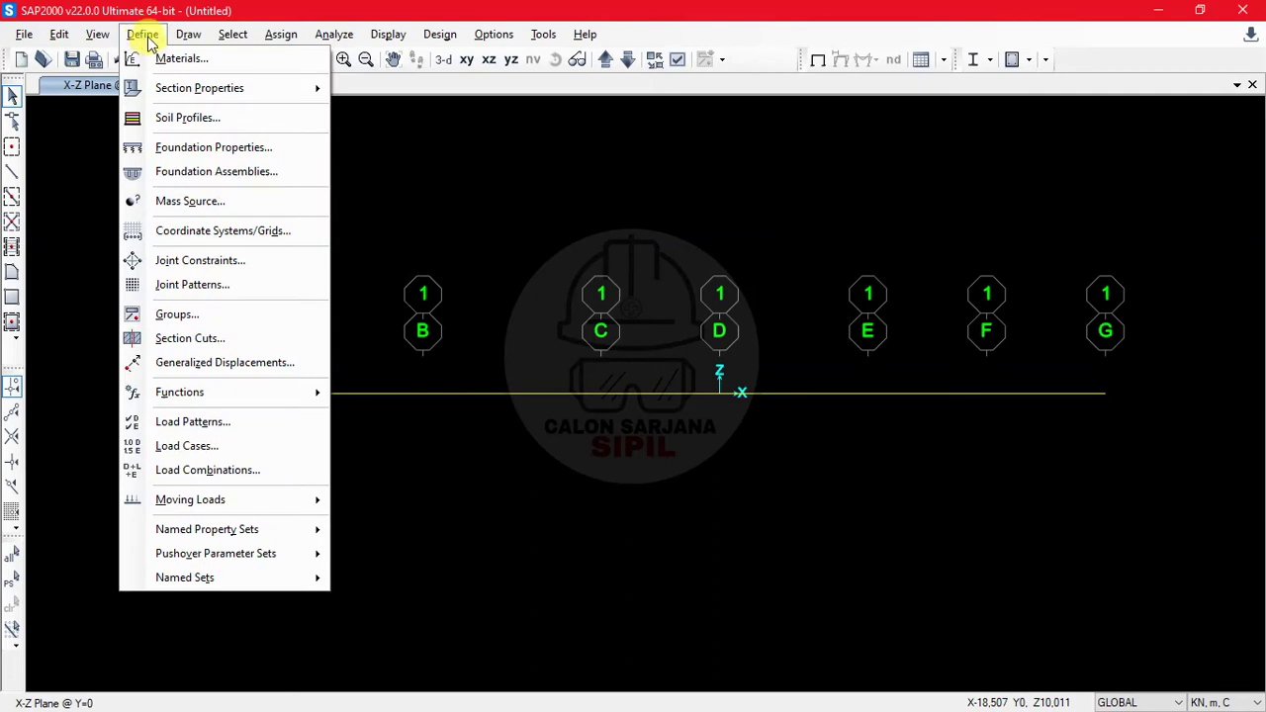
pyautogui.click(139, 34)
pyautogui.click(136, 35)
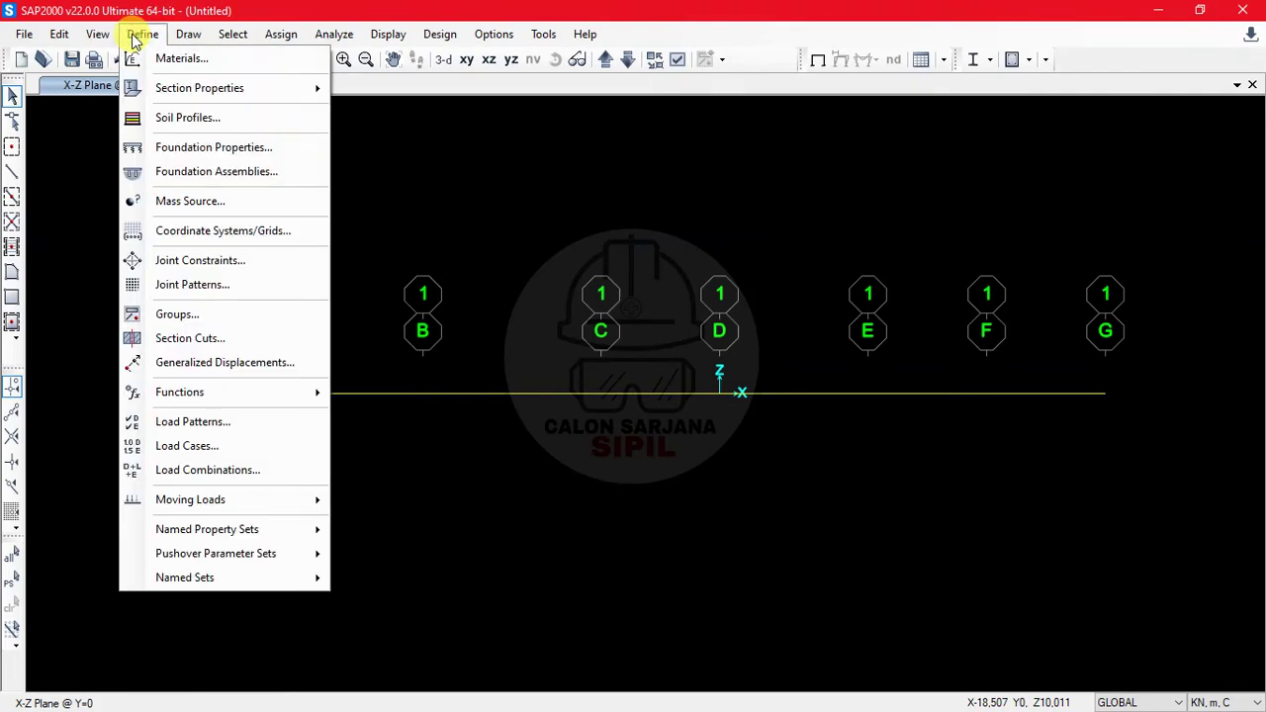
pyautogui.click(144, 57)
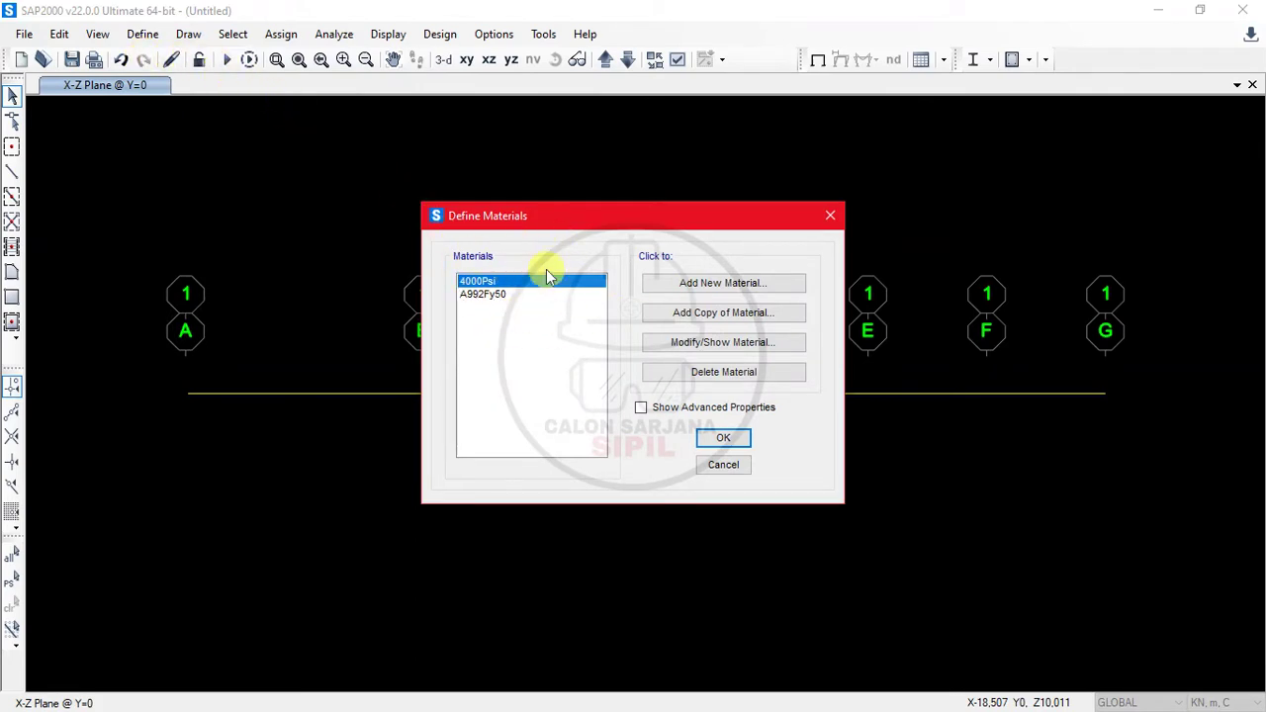
pyautogui.click(492, 294)
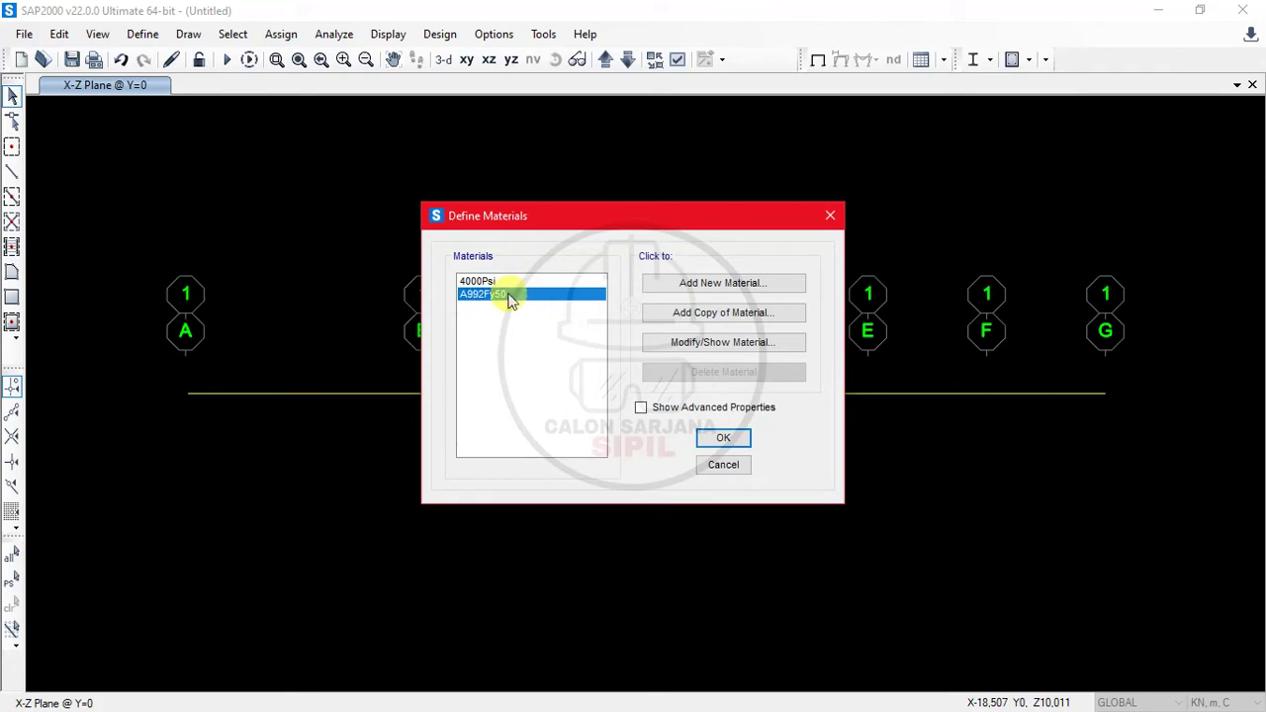
pyautogui.click(490, 282)
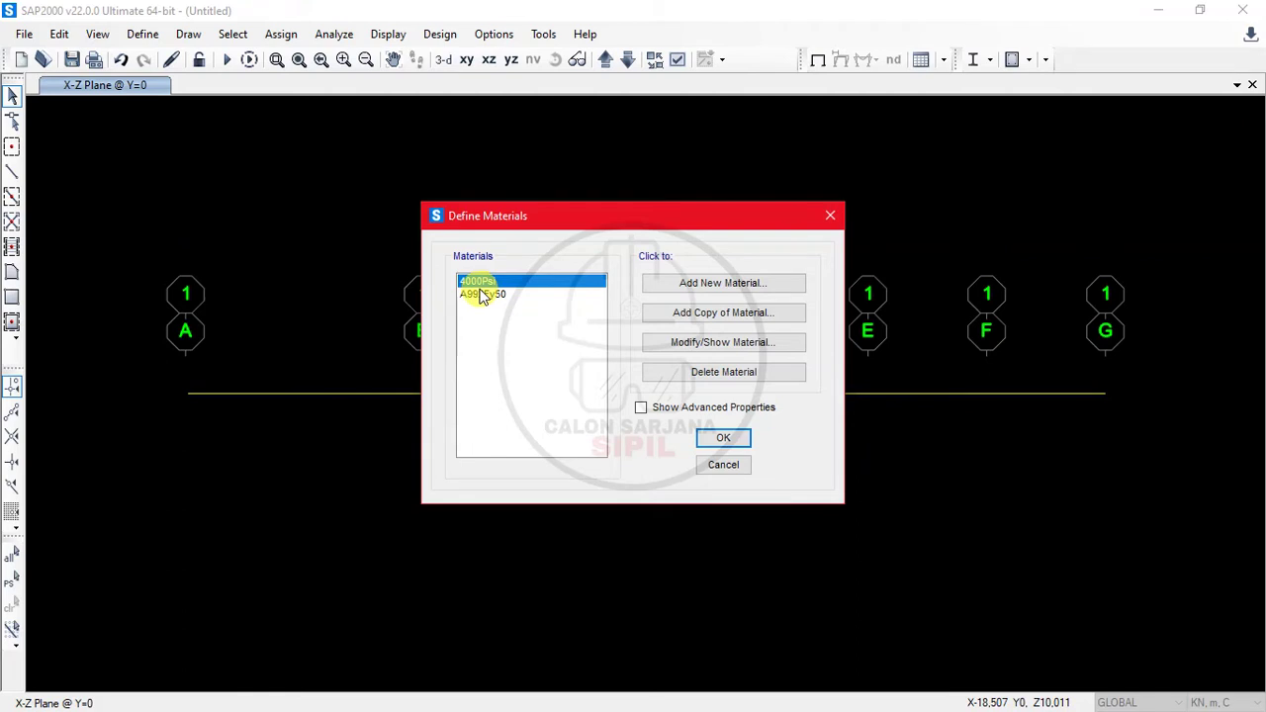
pyautogui.click(718, 286)
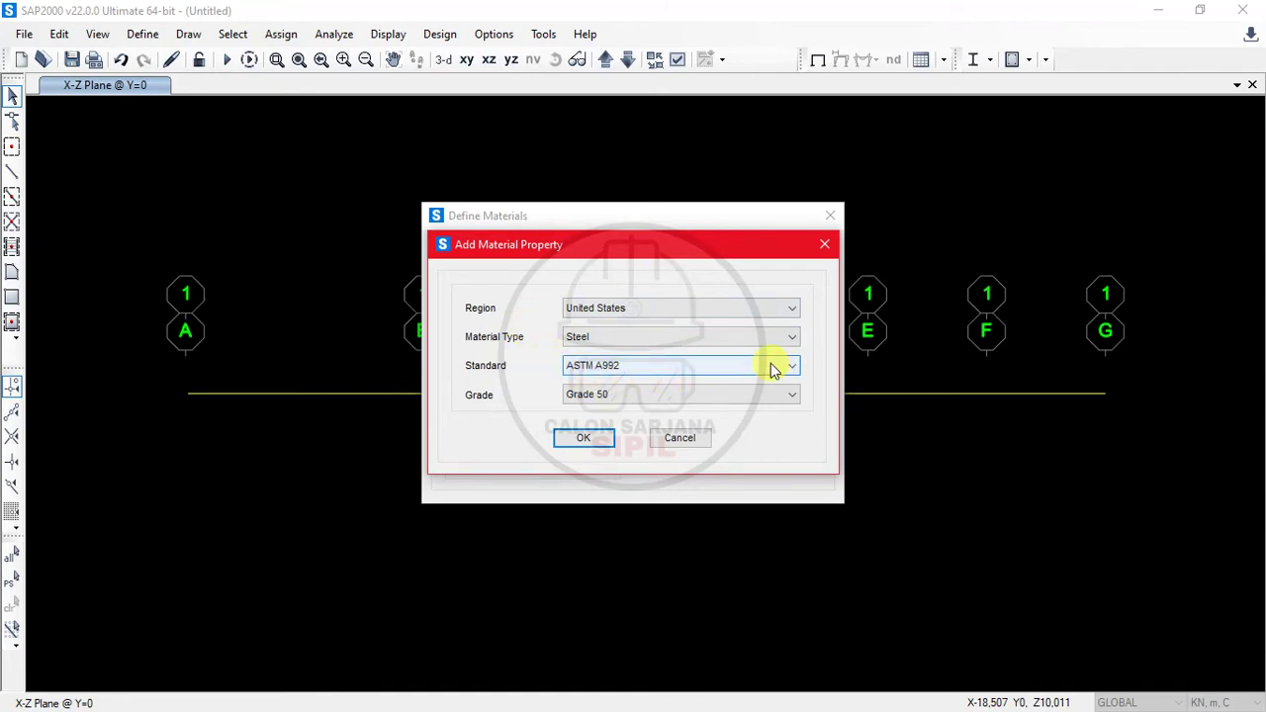
pyautogui.press('Return')
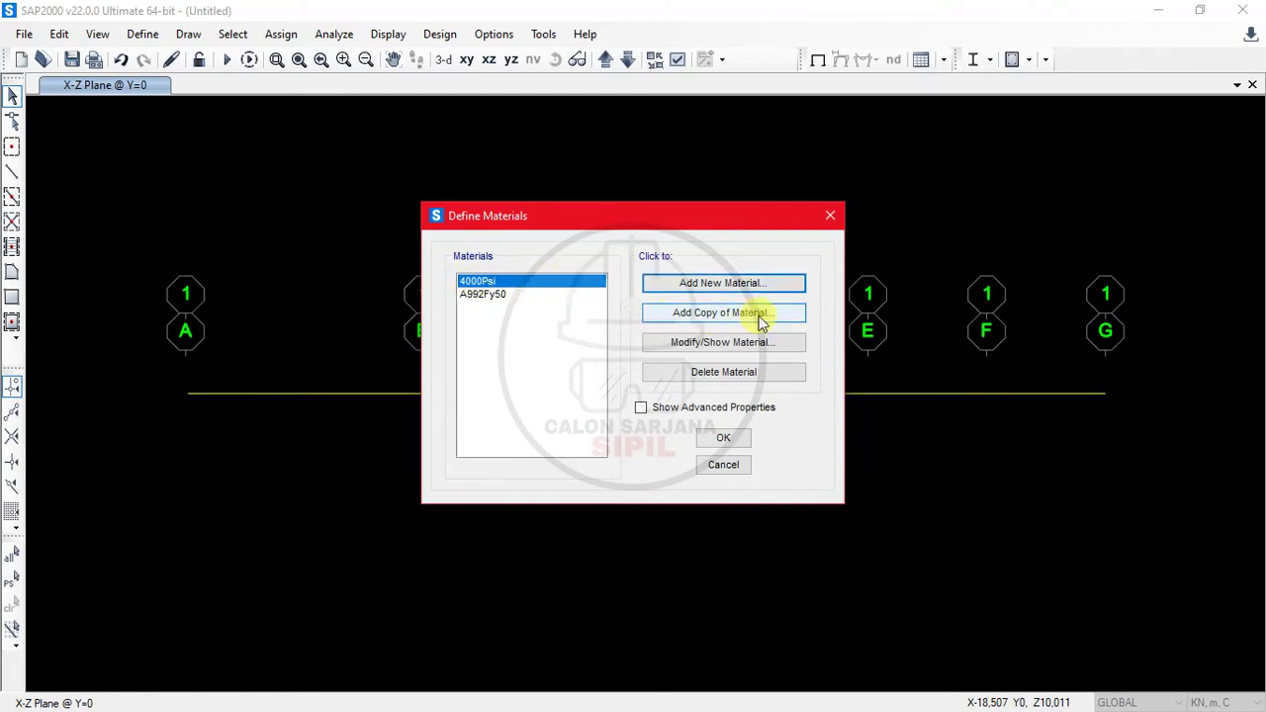
# Add a copy of the 4000Psi concrete material named BETON and accept the material definitions.
pyautogui.click(720, 320)
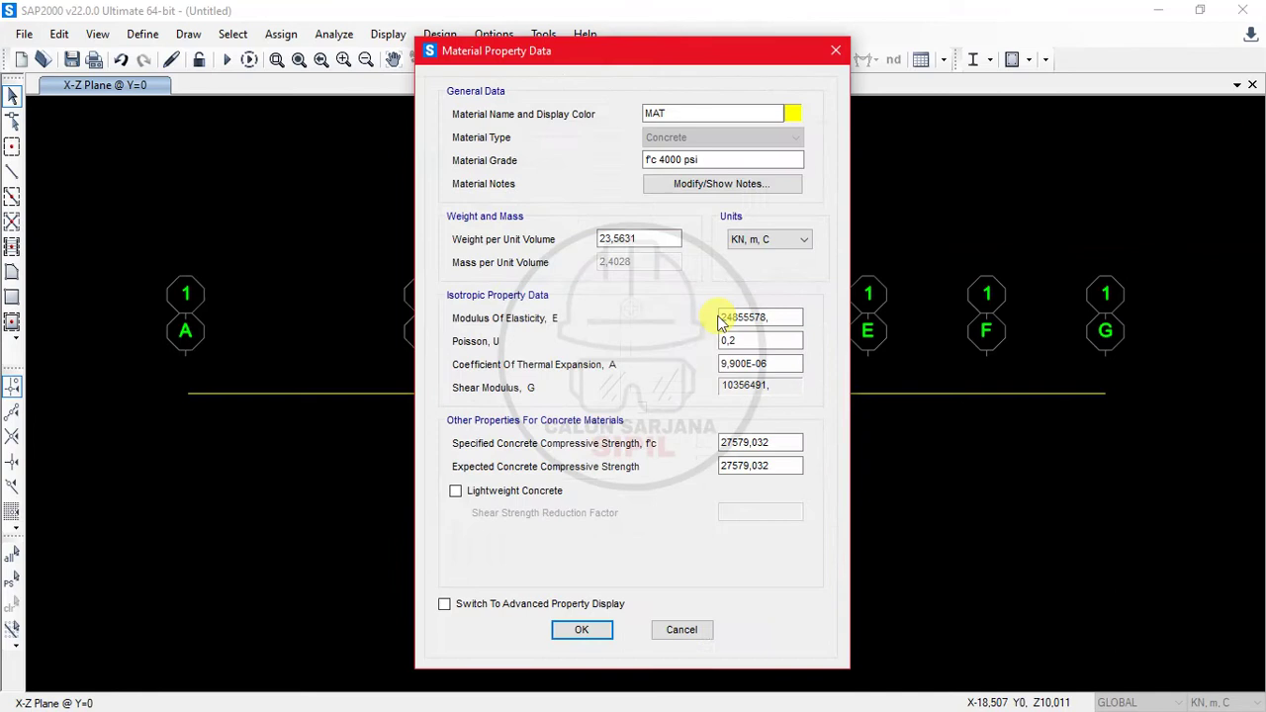
pyautogui.moveTo(762, 113); pyautogui.dragTo(581, 117)
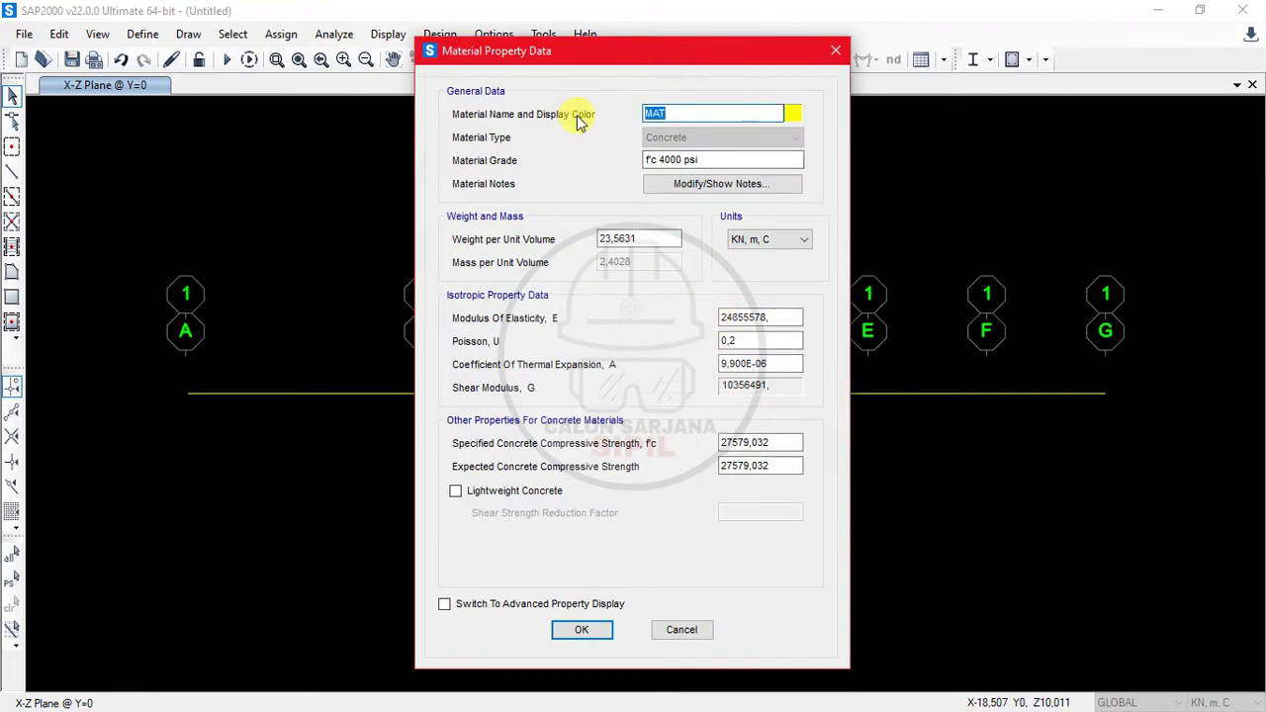
pyautogui.write('BETON')
pyautogui.click(762, 467)
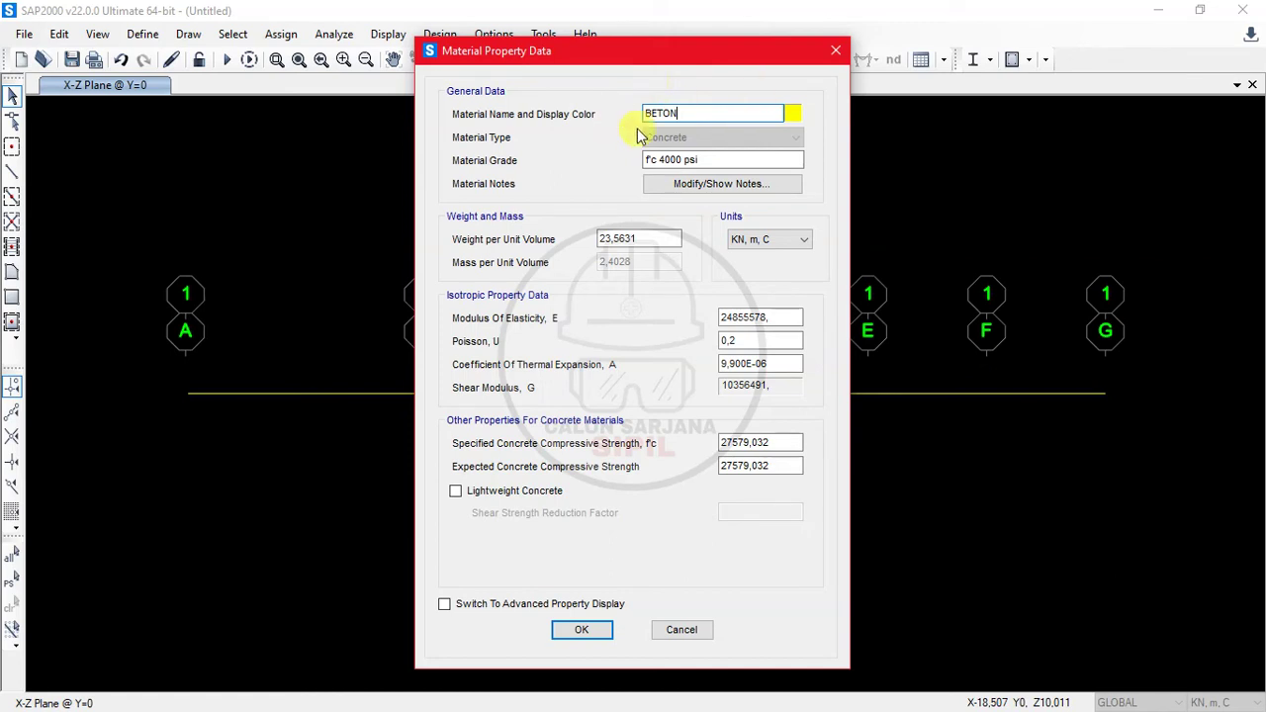
pyautogui.click(603, 630)
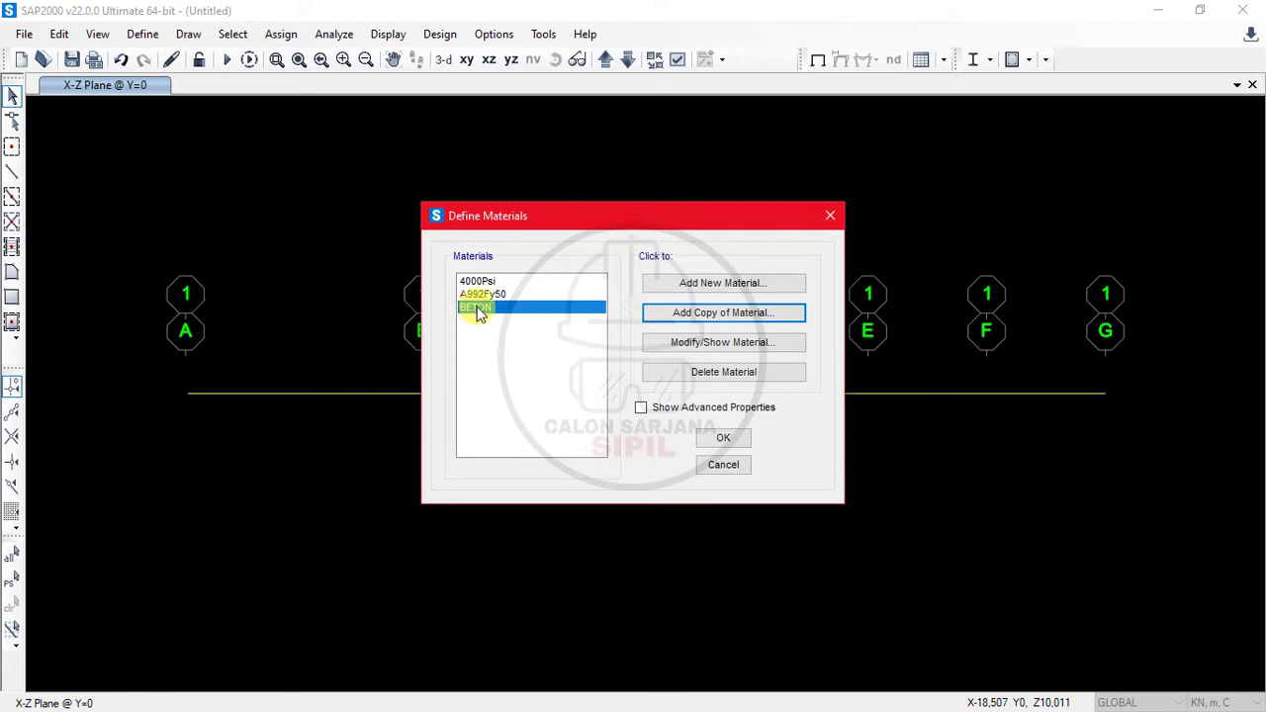
pyautogui.click(720, 439)
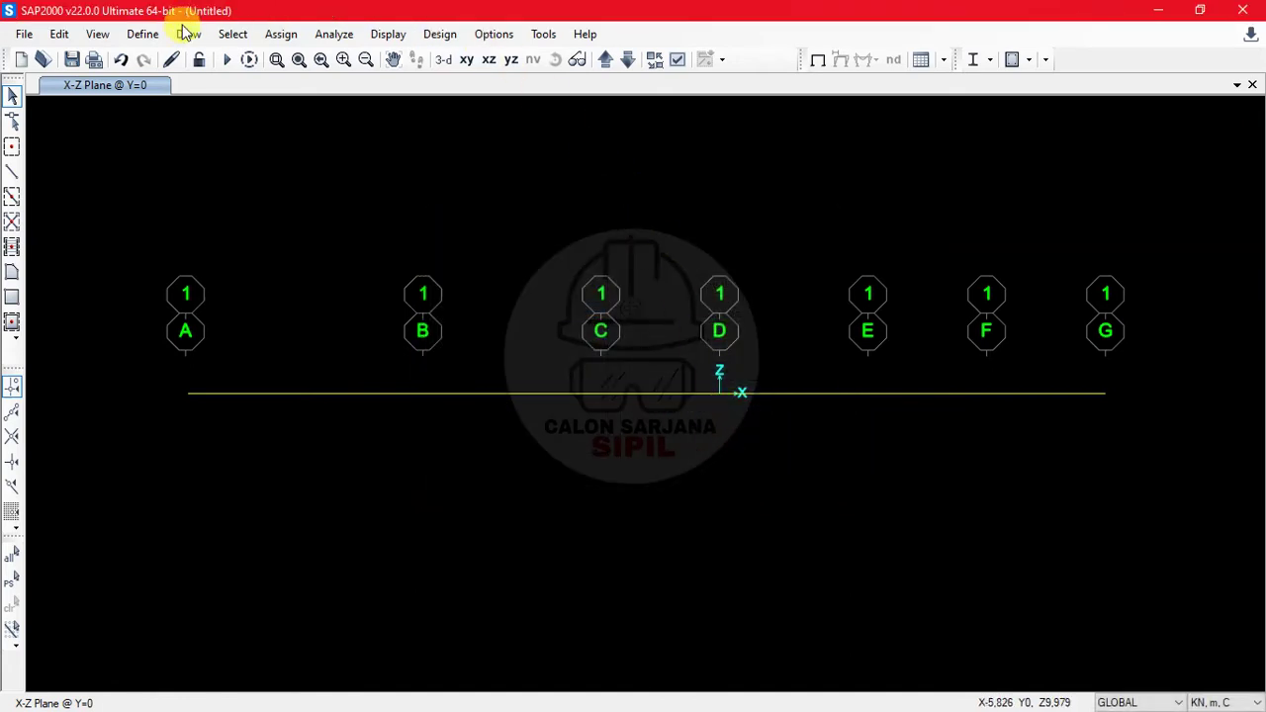
# Start a new rectangular concrete frame section in the frame section properties.
pyautogui.click(144, 36)
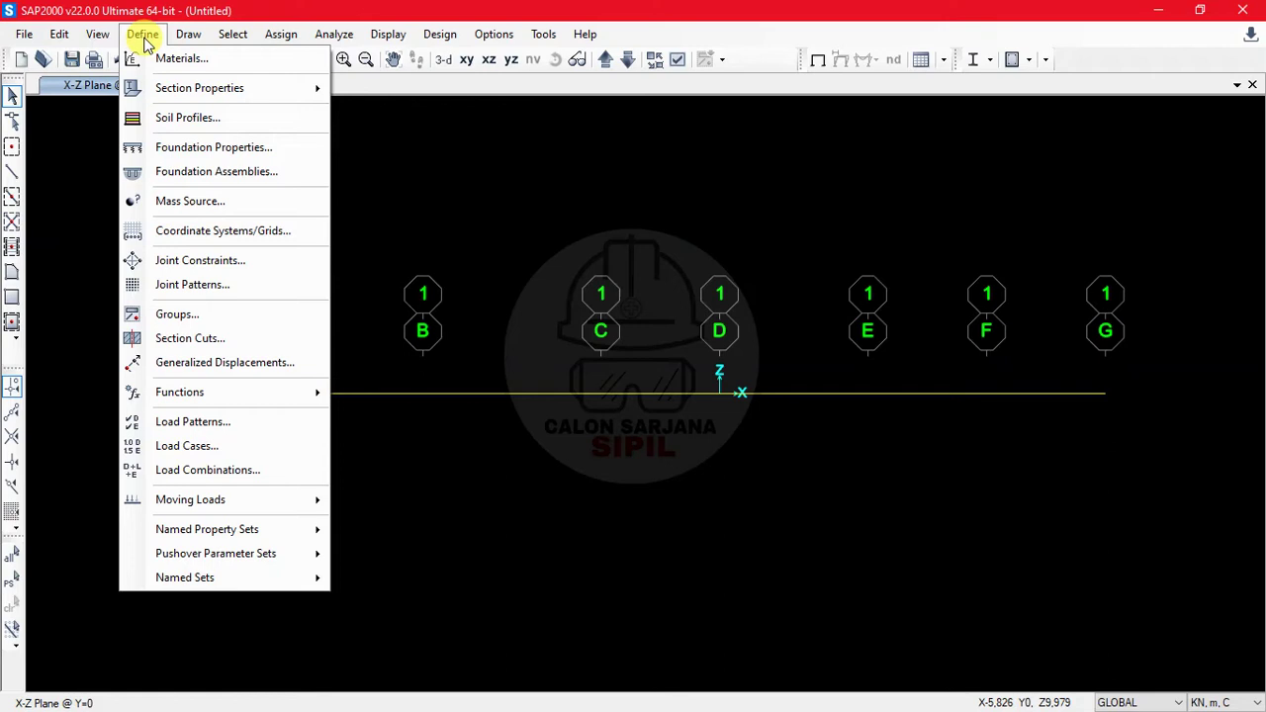
pyautogui.click(144, 35)
pyautogui.click(143, 35)
pyautogui.moveTo(161, 91)
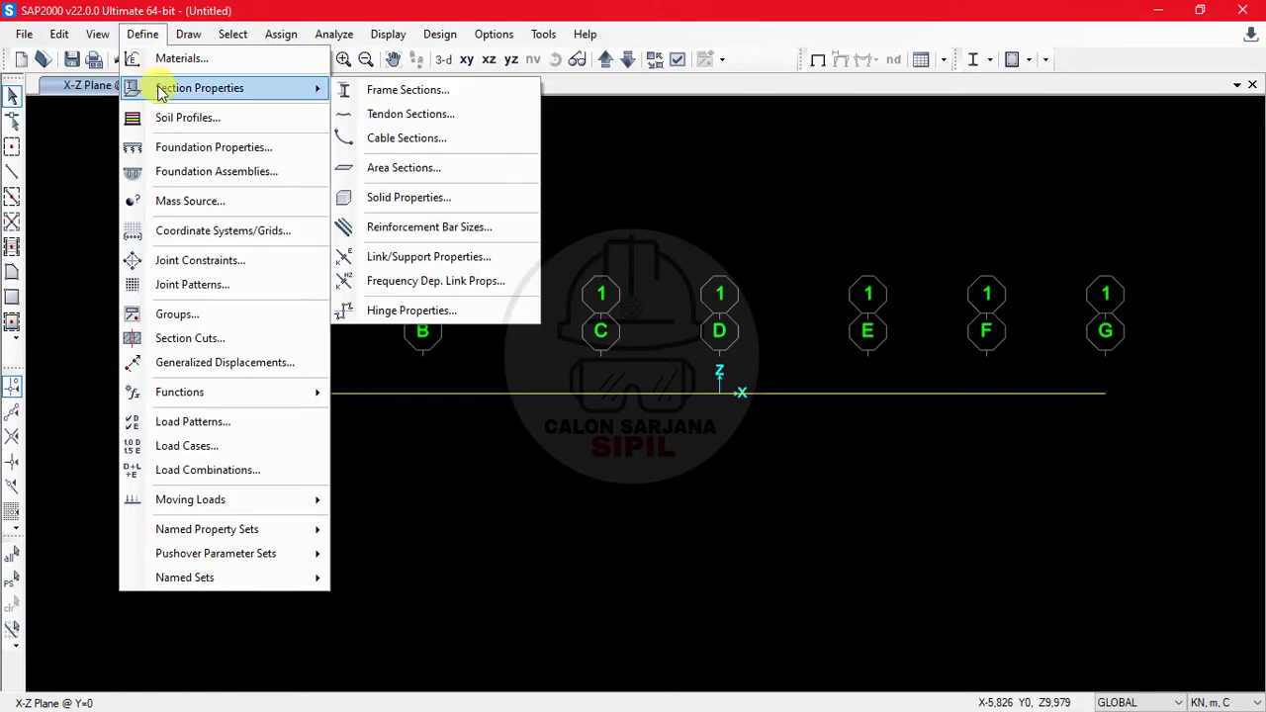
pyautogui.click(427, 91)
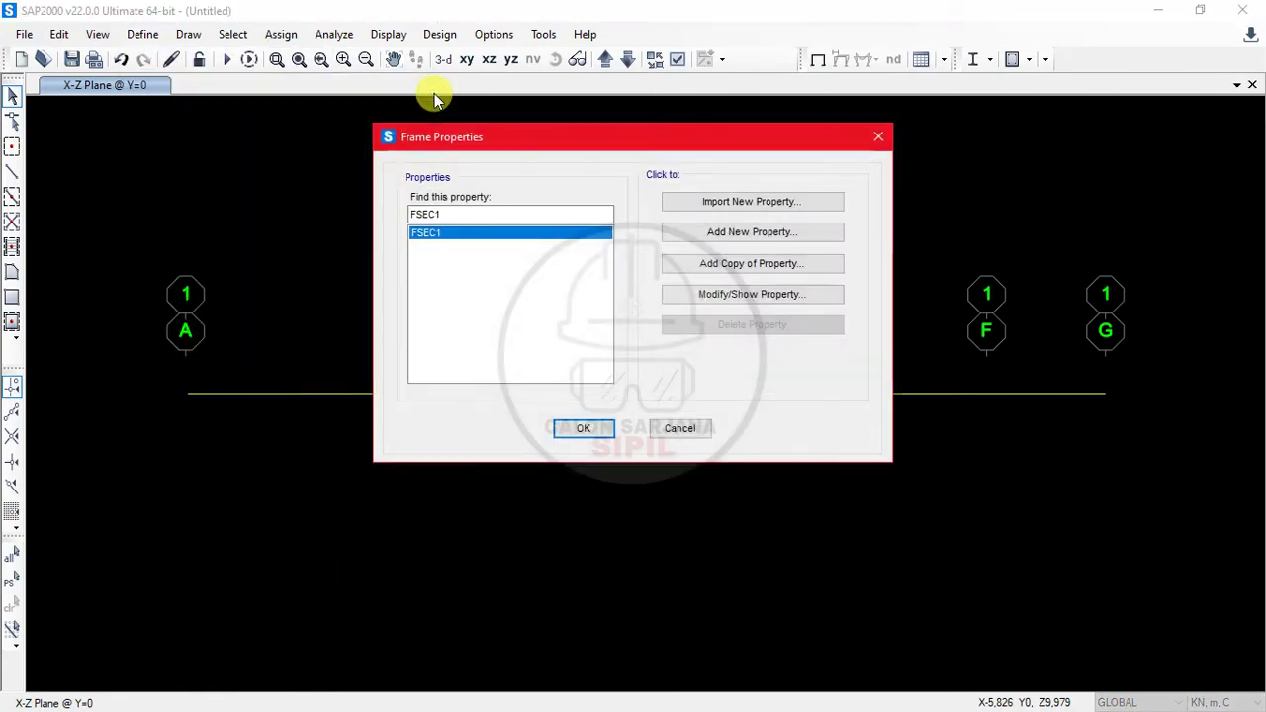
pyautogui.click(412, 247)
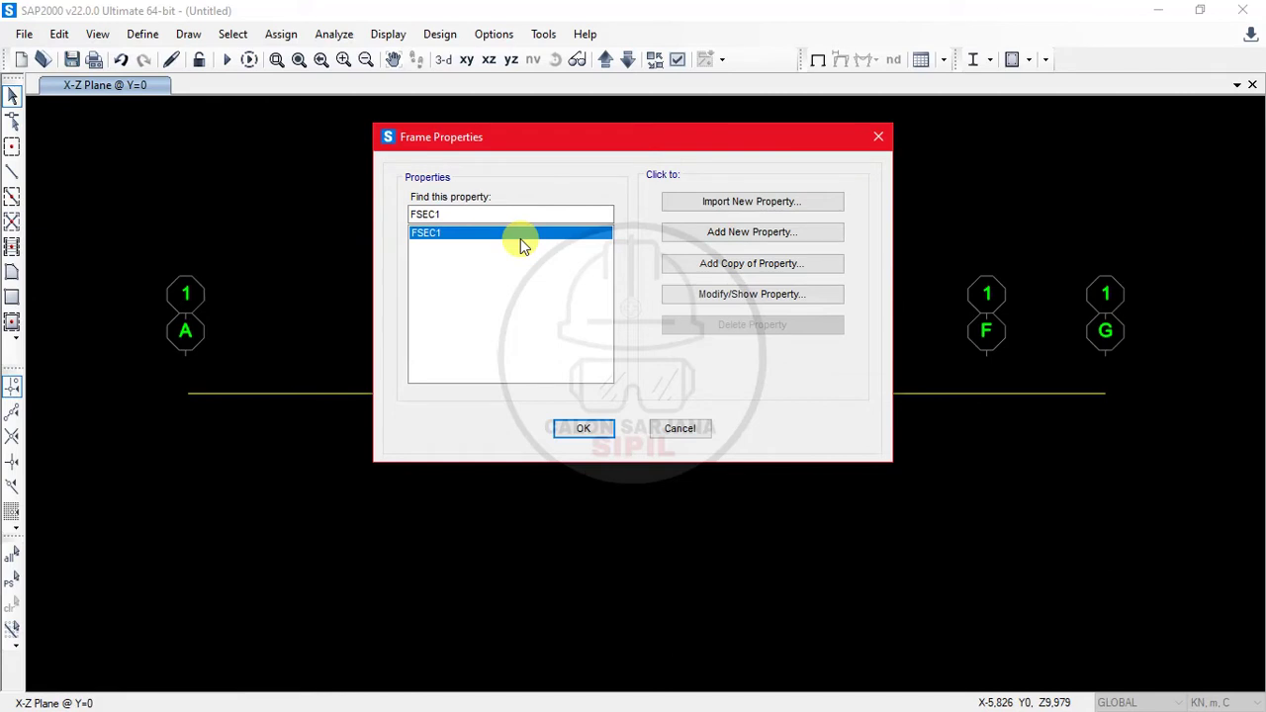
pyautogui.click(749, 240)
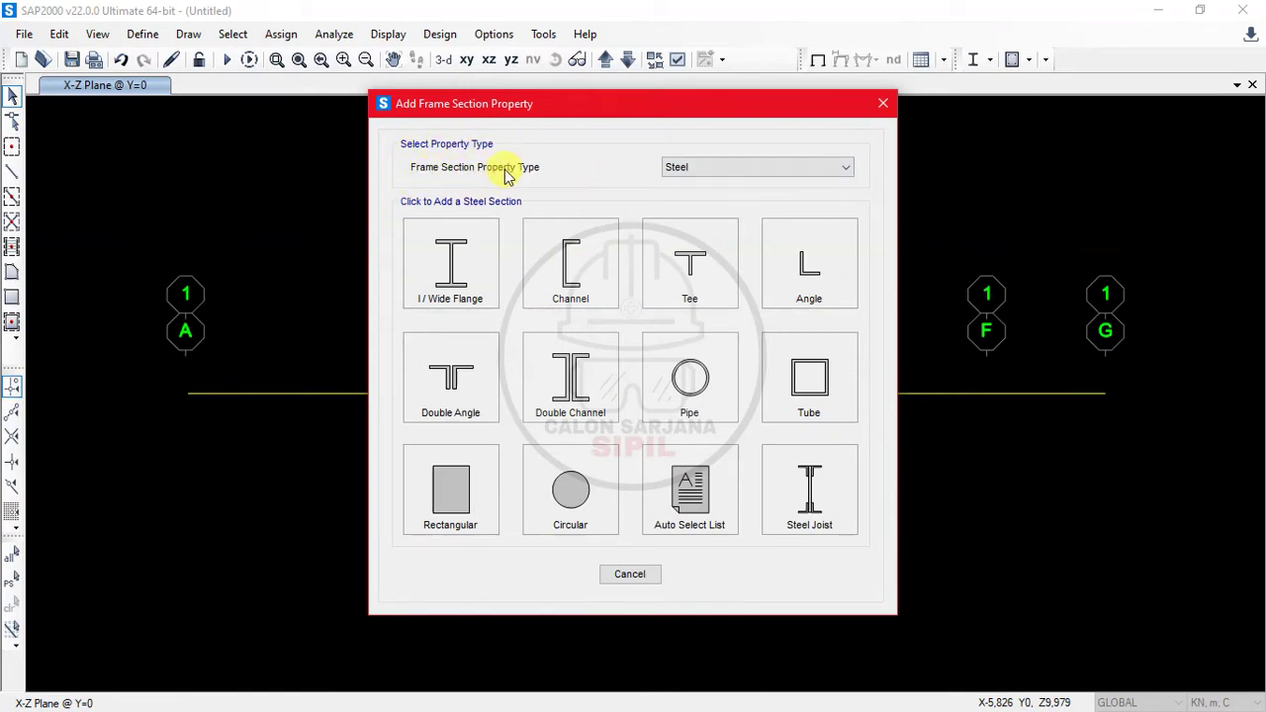
pyautogui.click(729, 170)
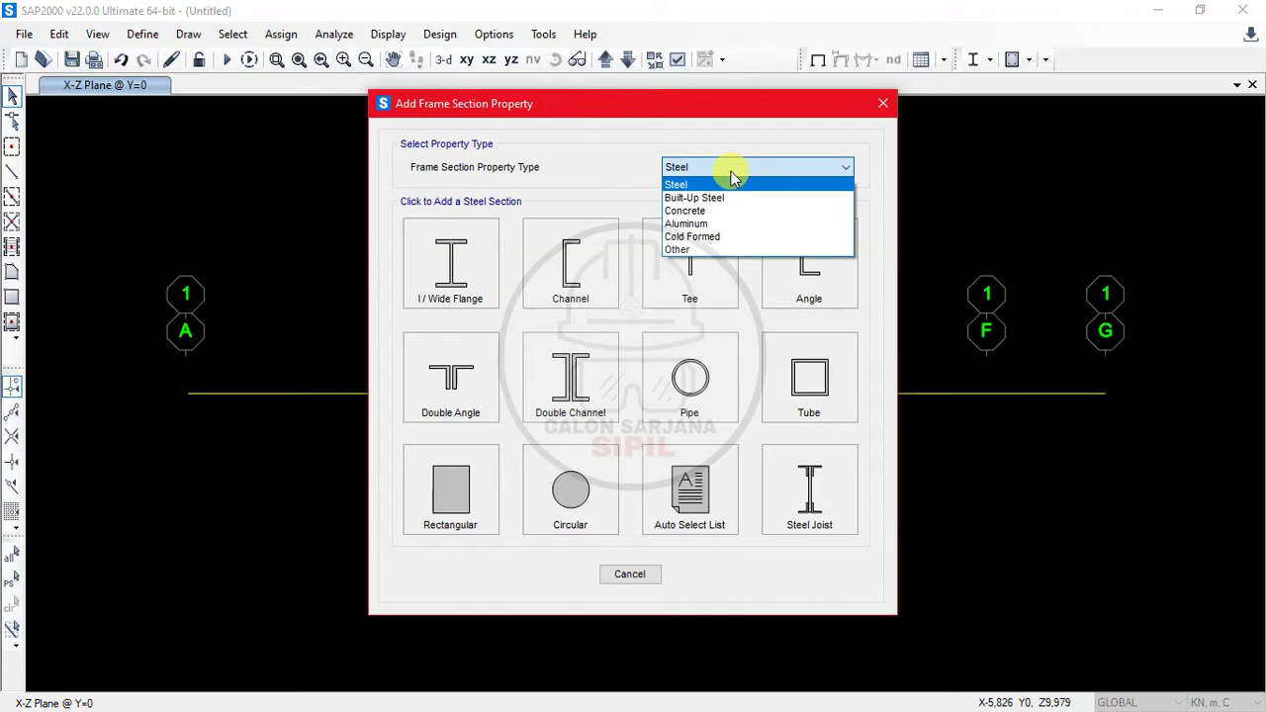
pyautogui.click(693, 211)
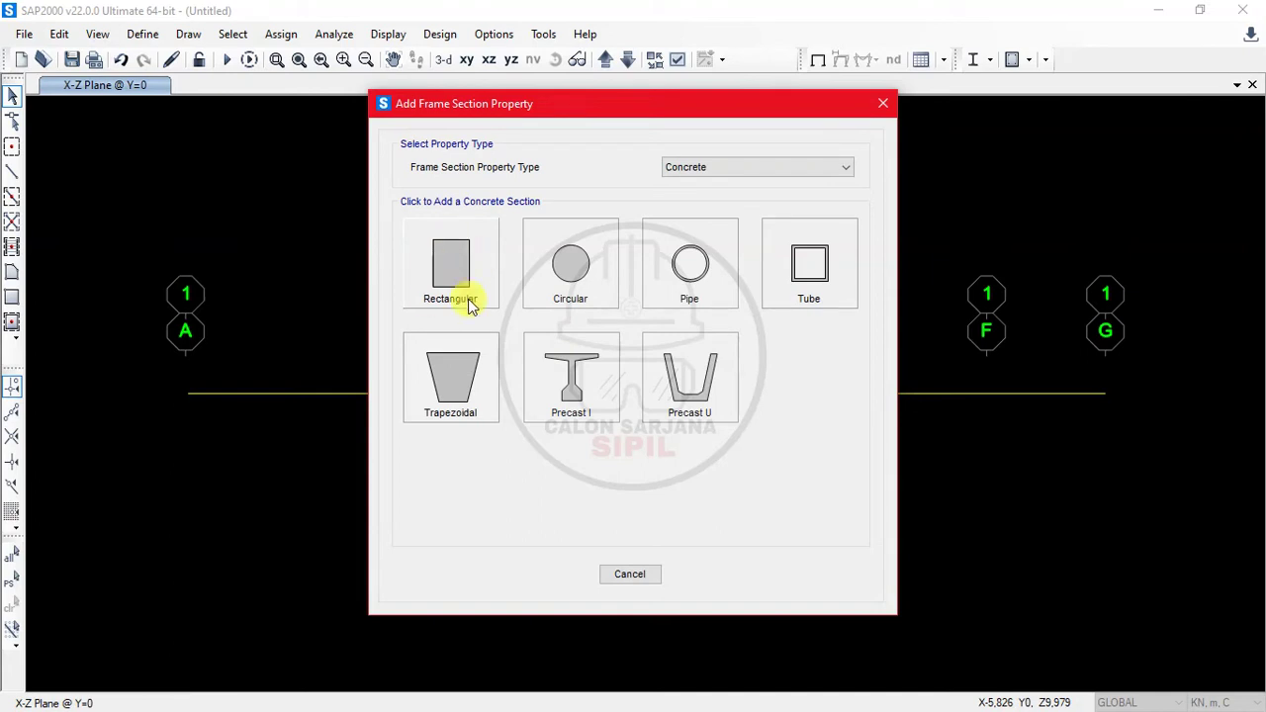
pyautogui.click(462, 261)
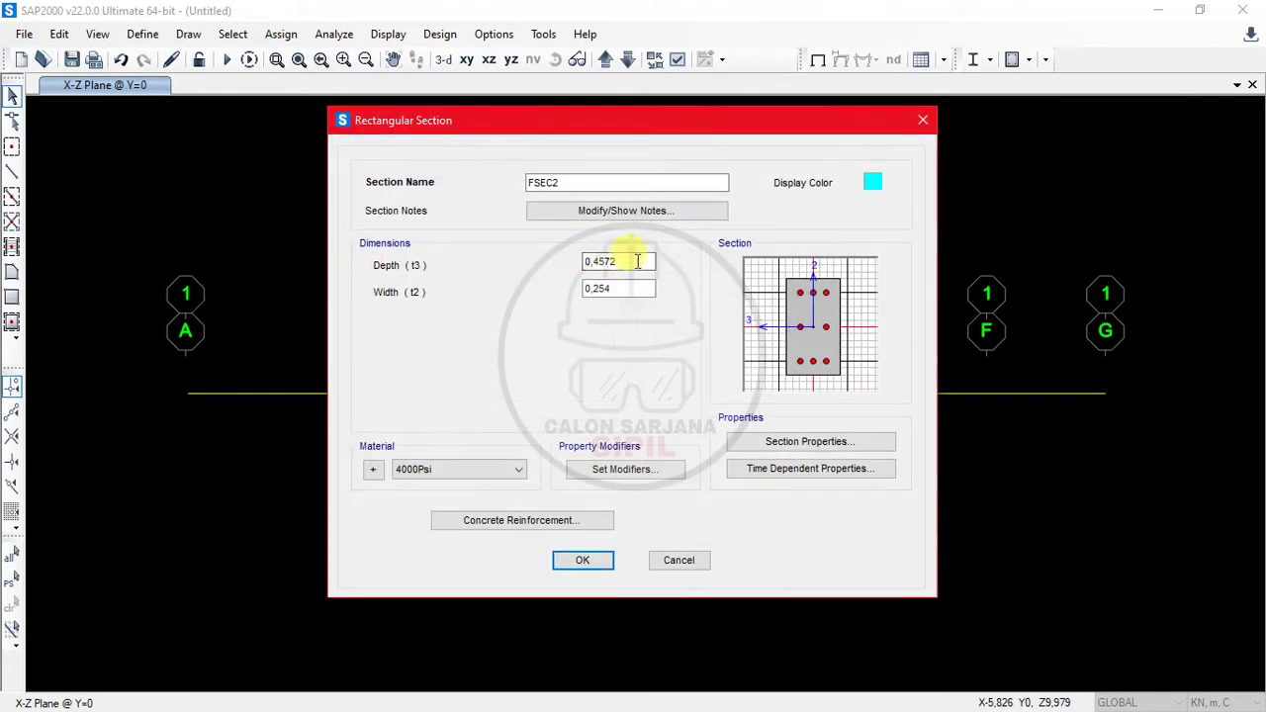
# Name the new rectangular section B1 250 X 350, using the B1 dimensions given in the PDF assignment.
pyautogui.doubleClick(614, 182)
pyautogui.write('B1')
pyautogui.hotkey('alt', 'Tab')
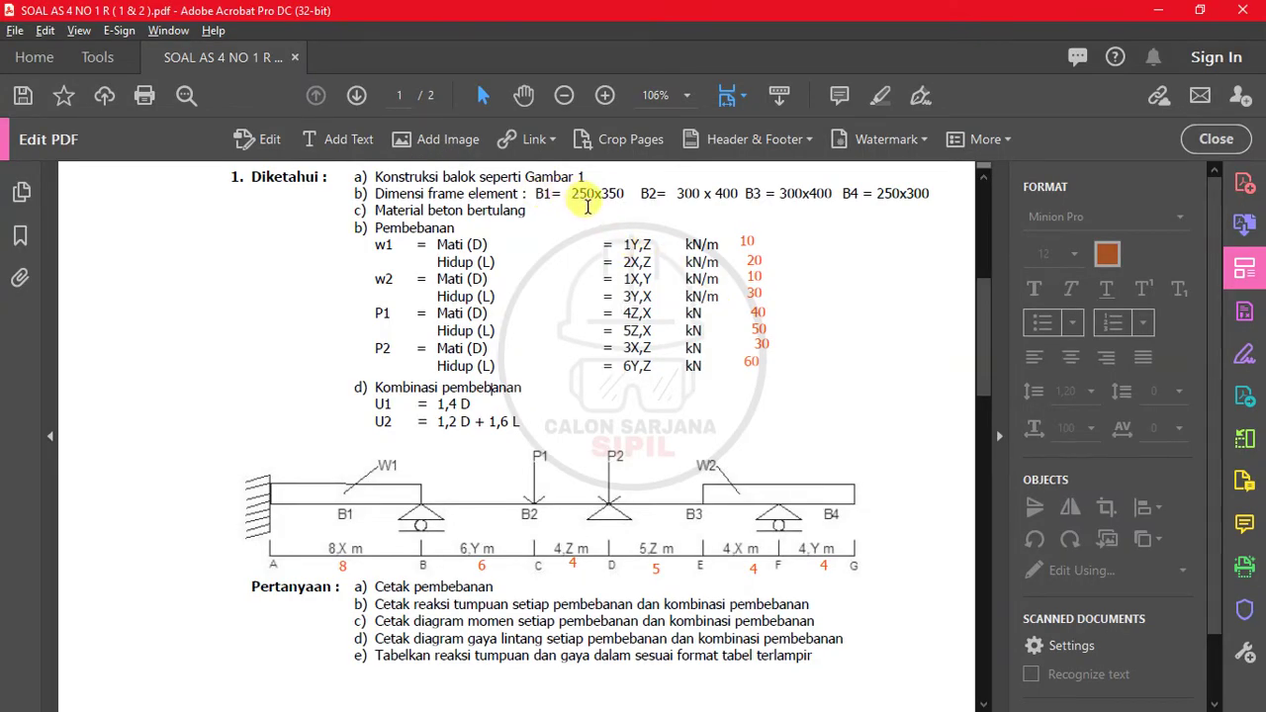
pyautogui.hotkey('alt', 'Tab')
pyautogui.write('2')
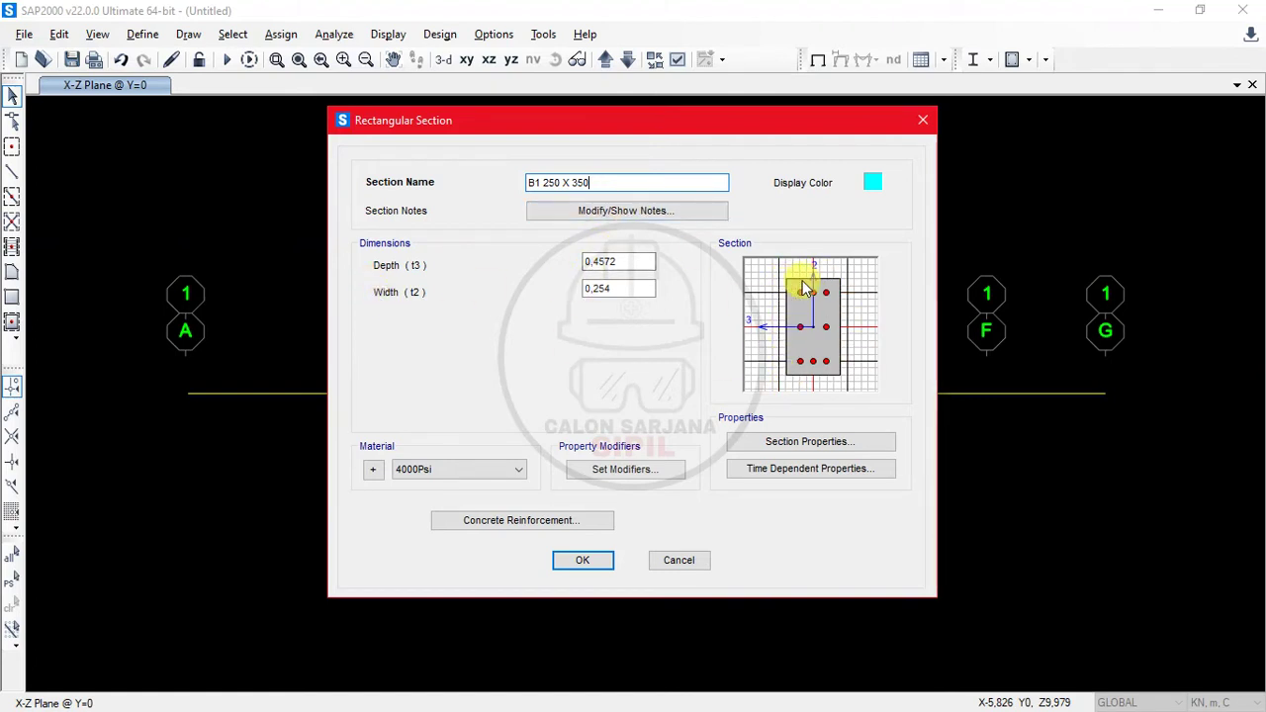
# Set the B1 section's depth (t3) to 0,35 m and its width (t2) to 0,25 m.
pyautogui.click(623, 261)
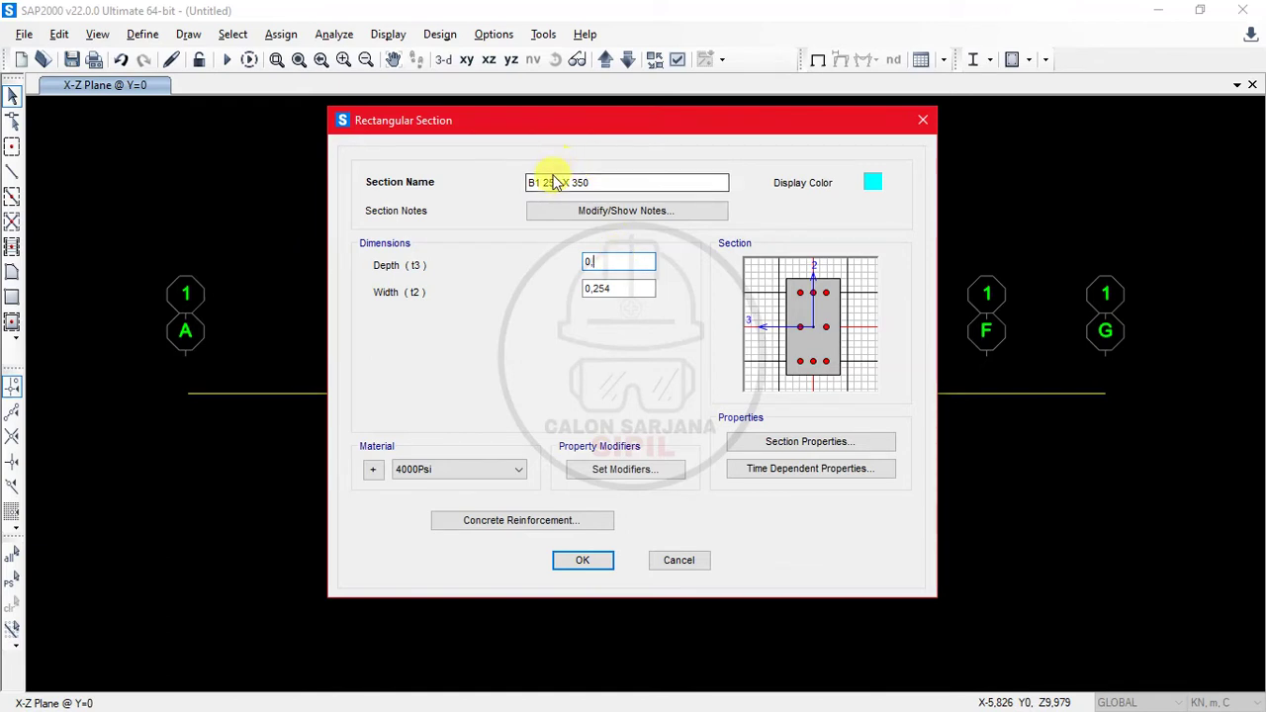
pyautogui.write('35')
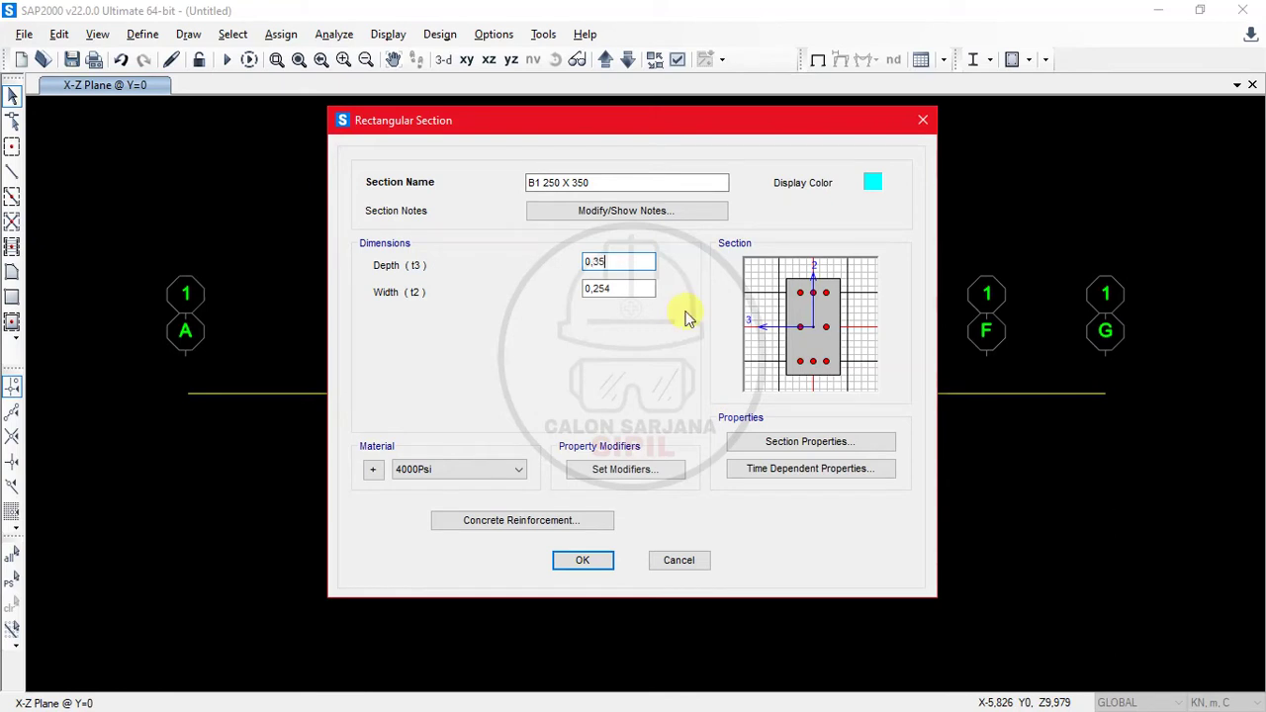
pyautogui.press('Tab')
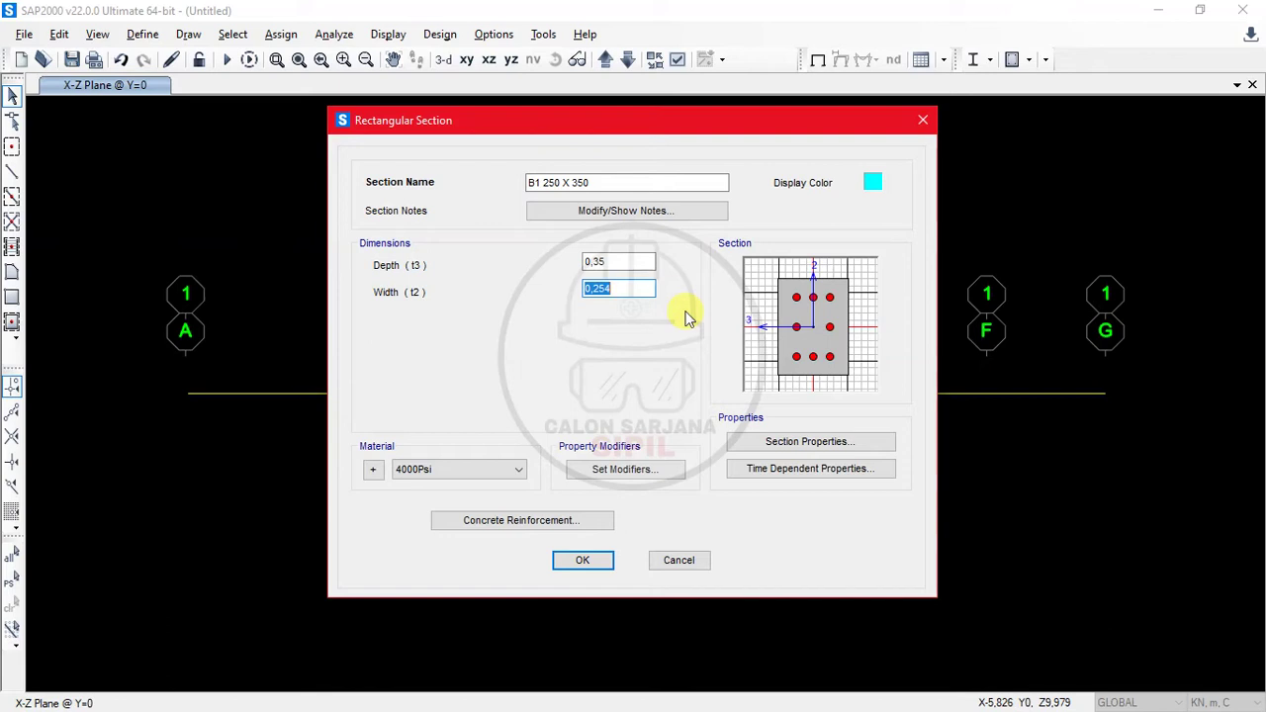
pyautogui.press('Tab')
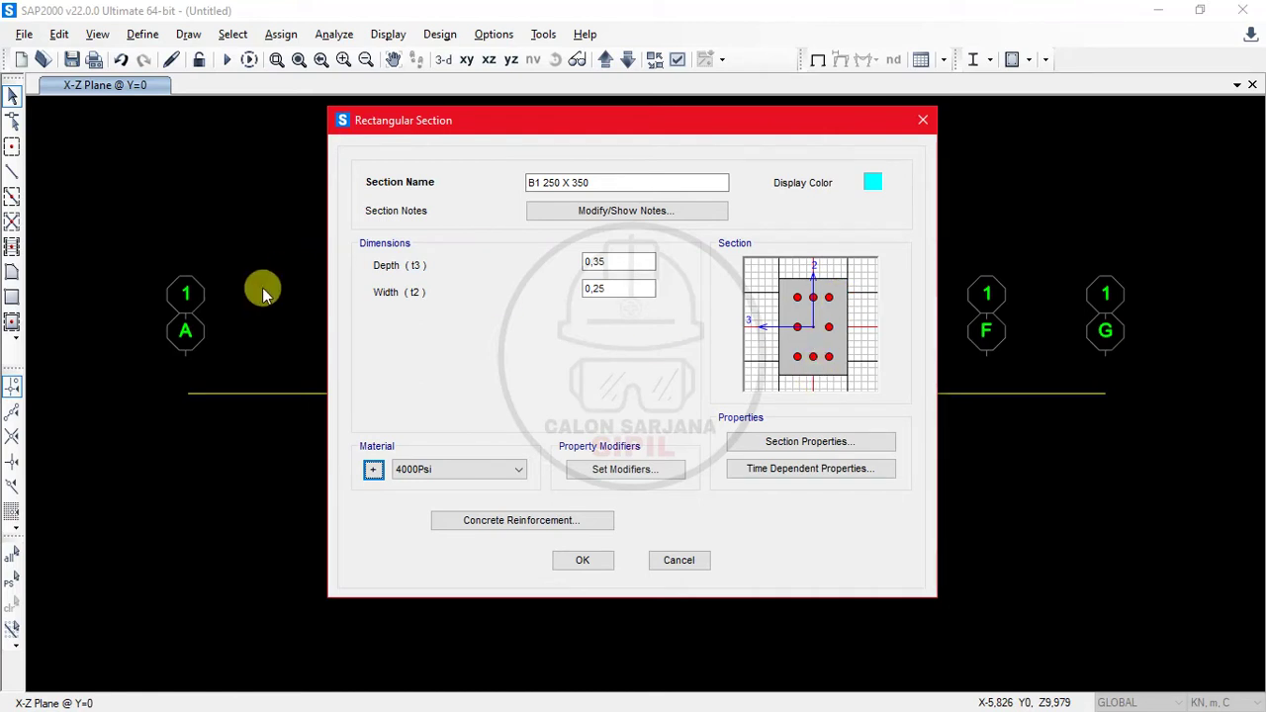
# Assign the BETON material to the B1 250 X 350 section.
pyautogui.click(419, 470)
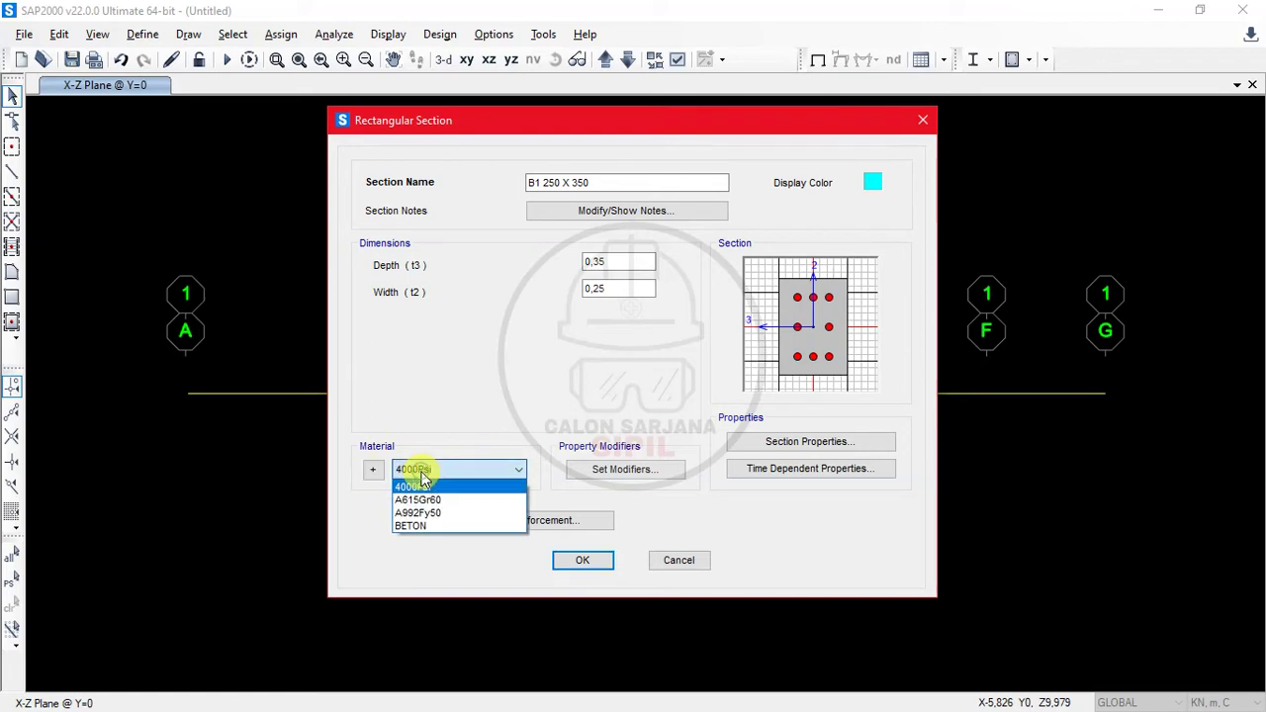
pyautogui.click(415, 527)
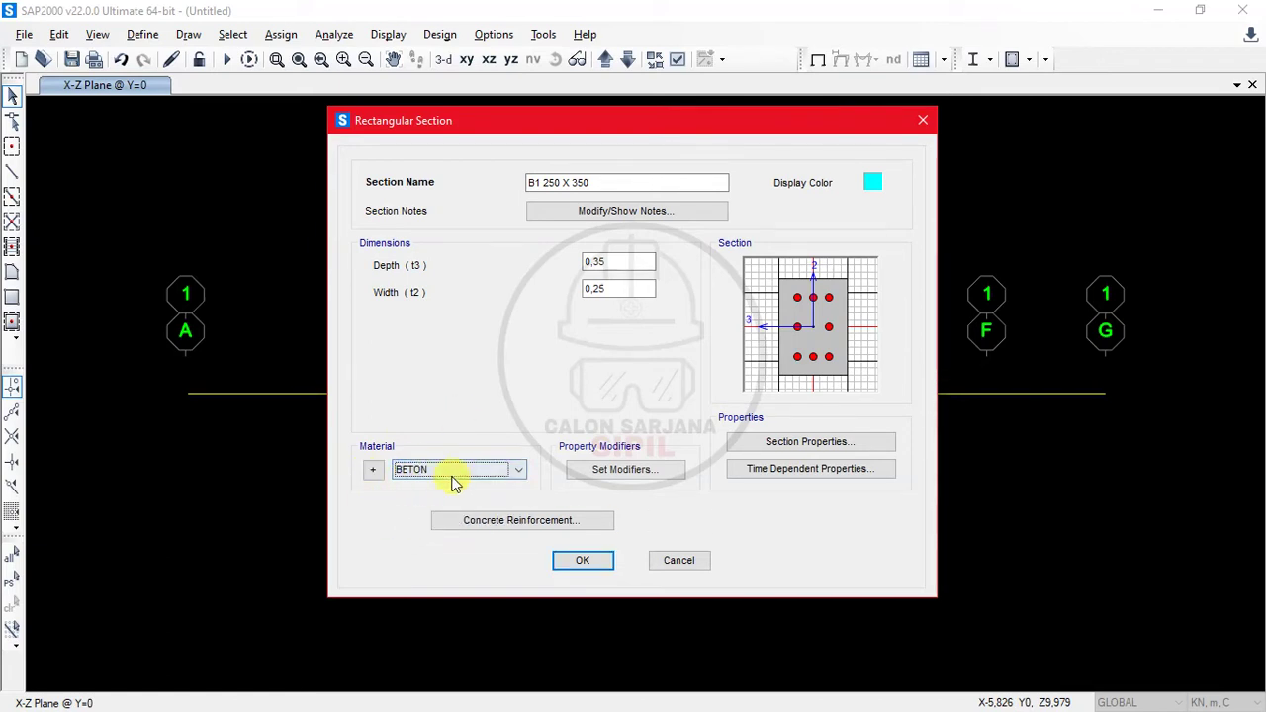
pyautogui.click(419, 473)
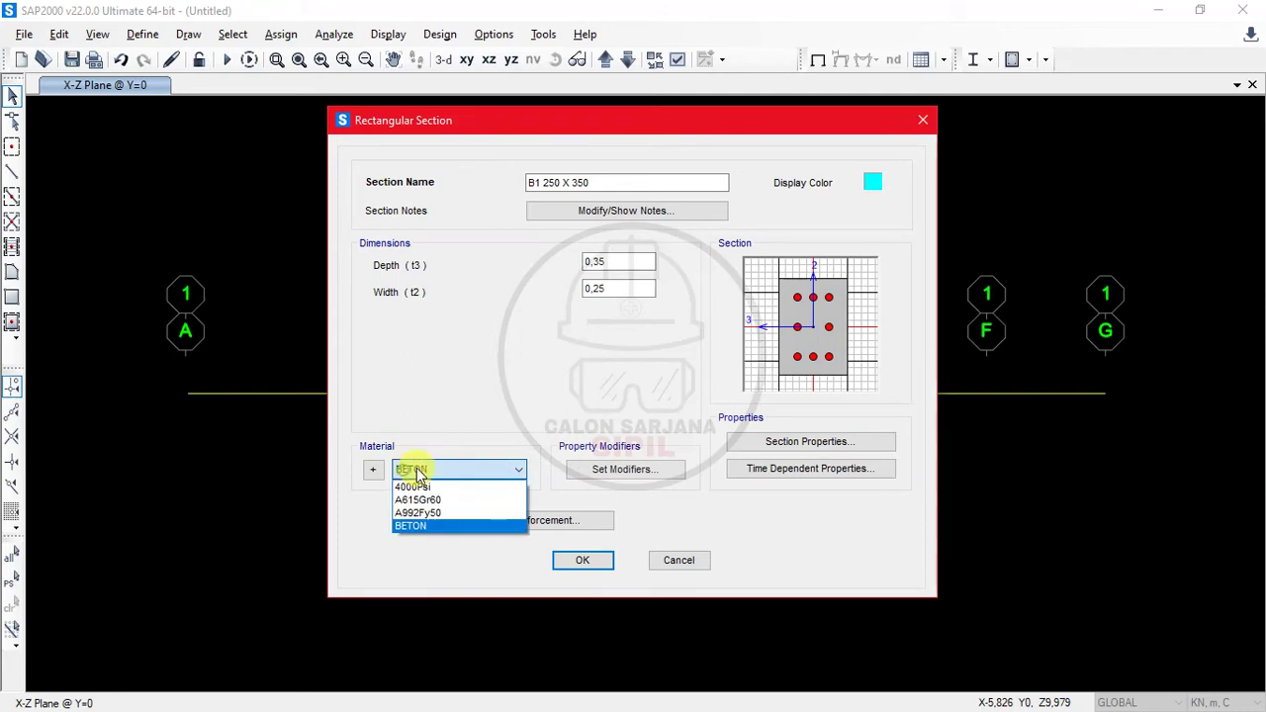
pyautogui.click(410, 524)
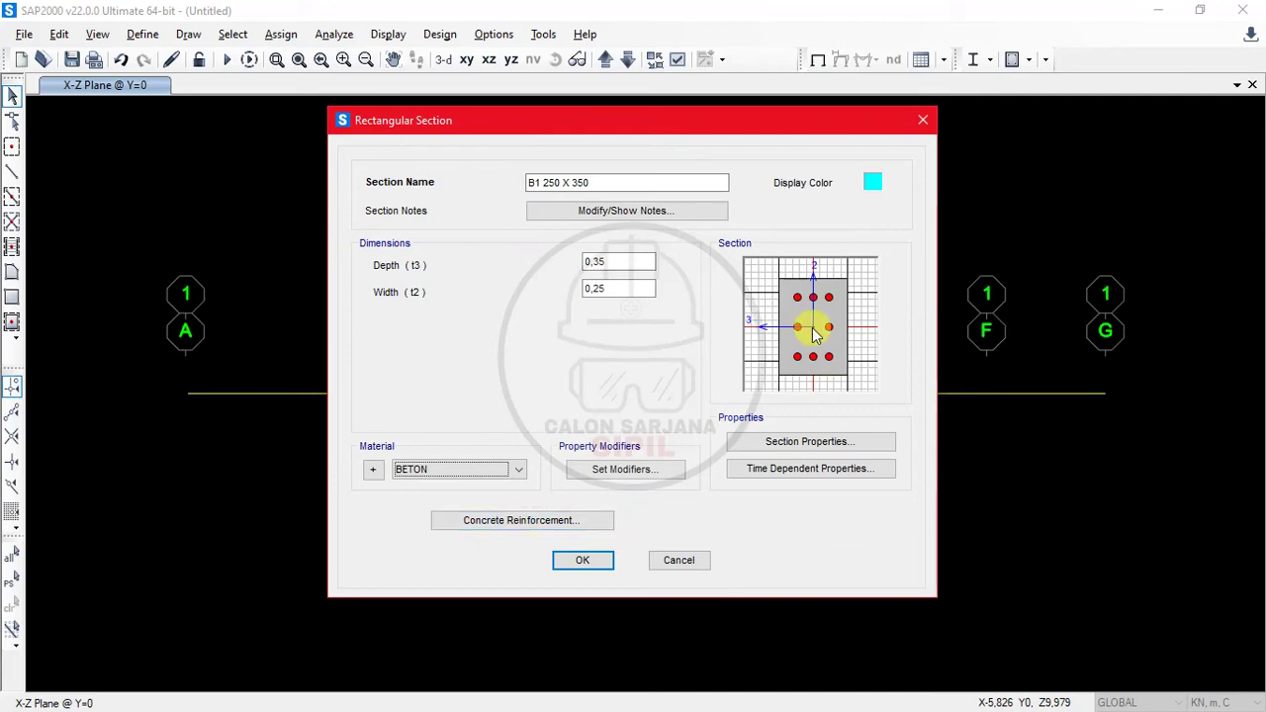
# Set the B1 section's reinforcement design type to Beam (M3 Design Only) and check the longitudinal and confinement rebar materials, keeping A615Gr60.
pyautogui.click(519, 525)
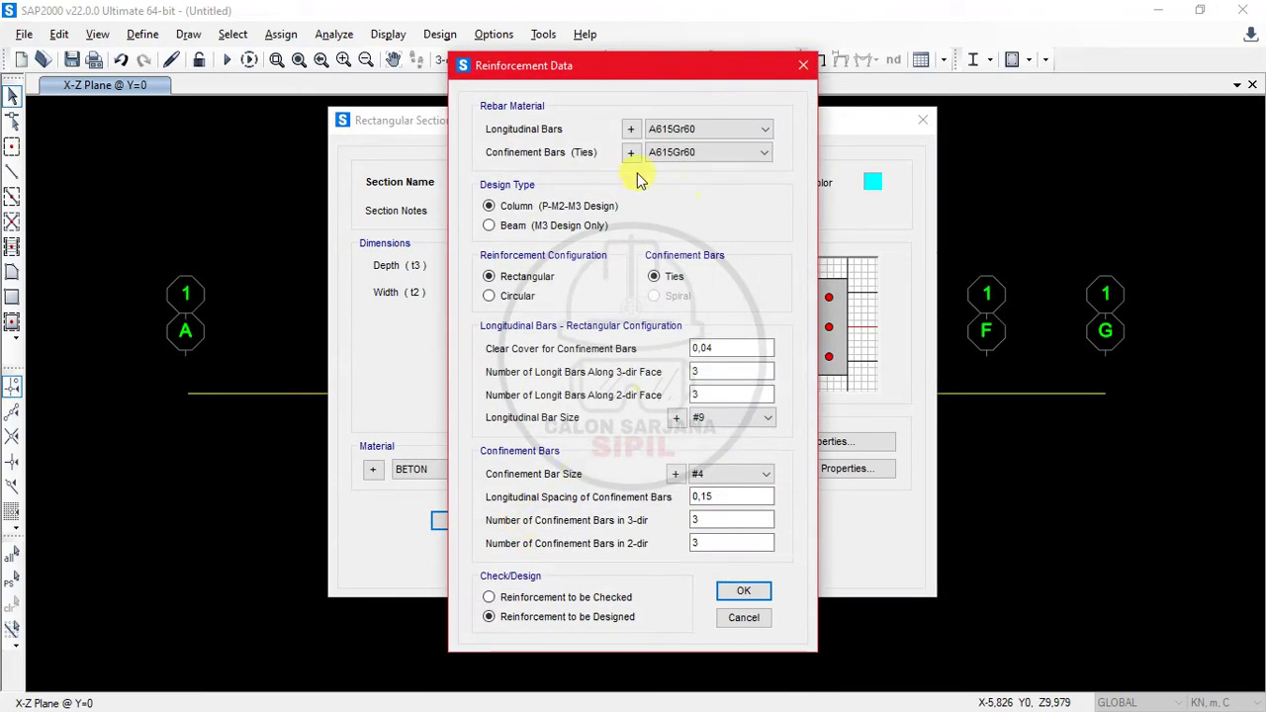
pyautogui.click(488, 225)
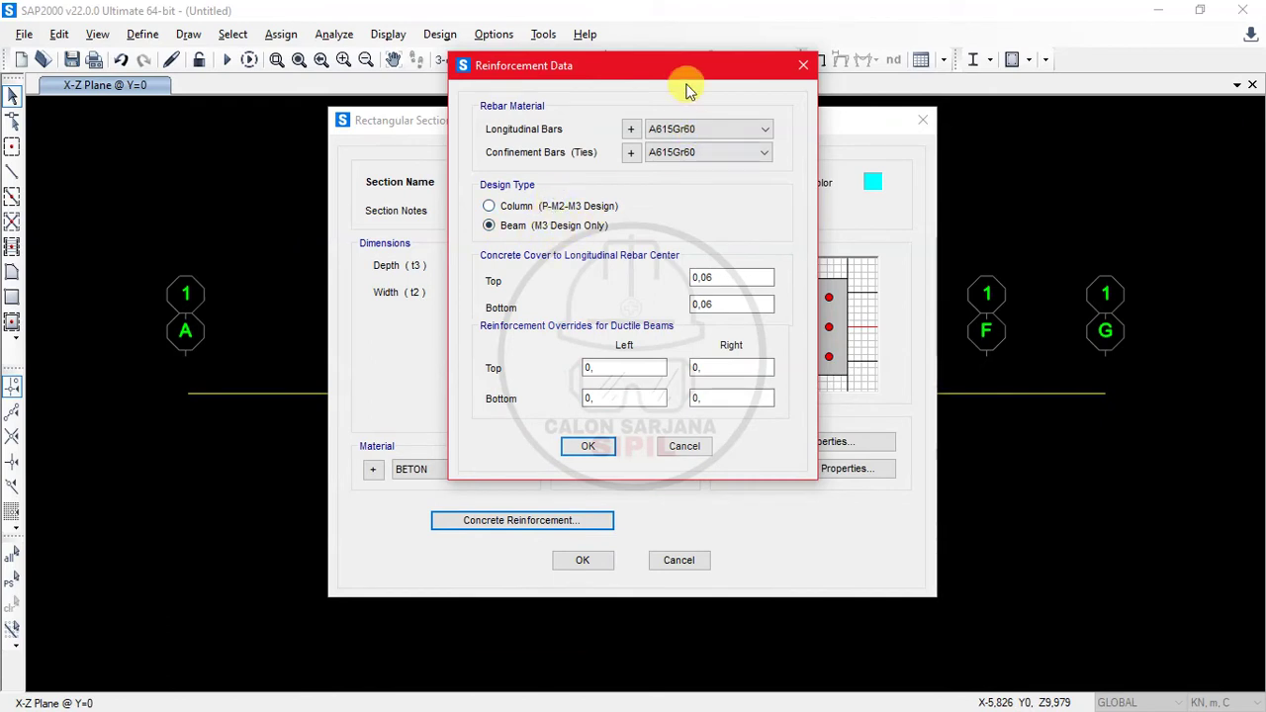
pyautogui.click(712, 129)
pyautogui.click(714, 130)
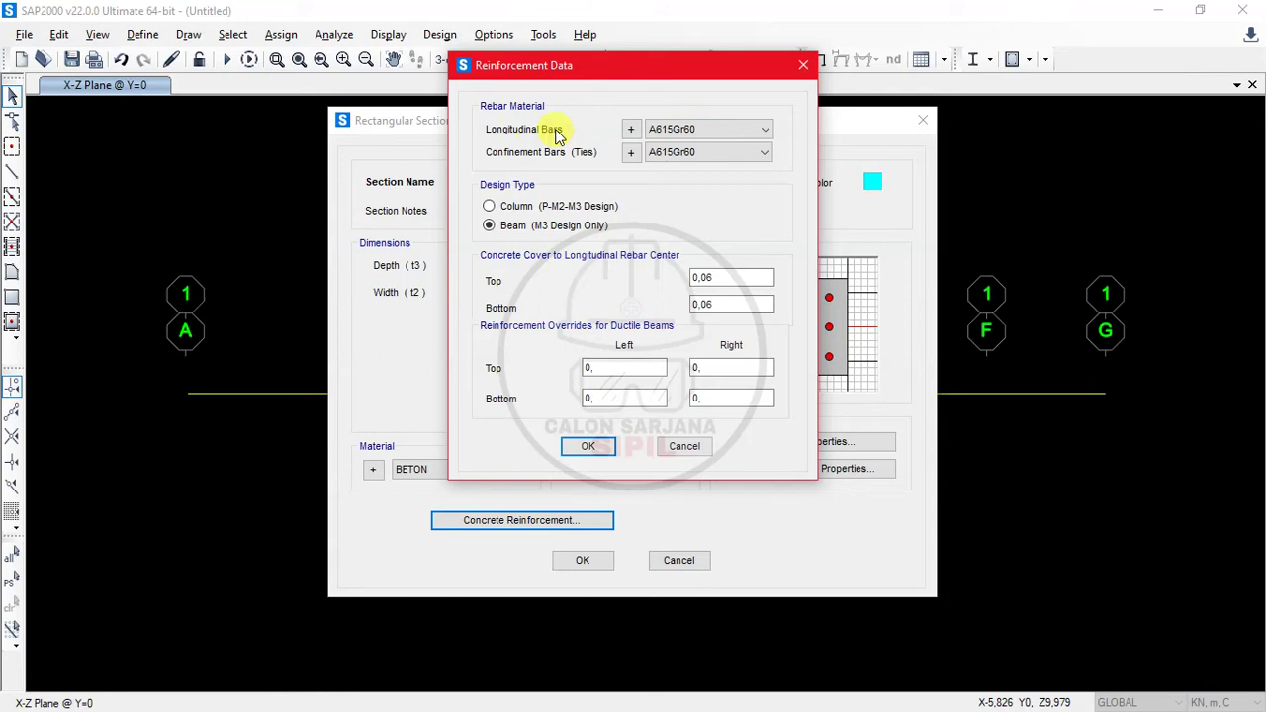
pyautogui.click(713, 134)
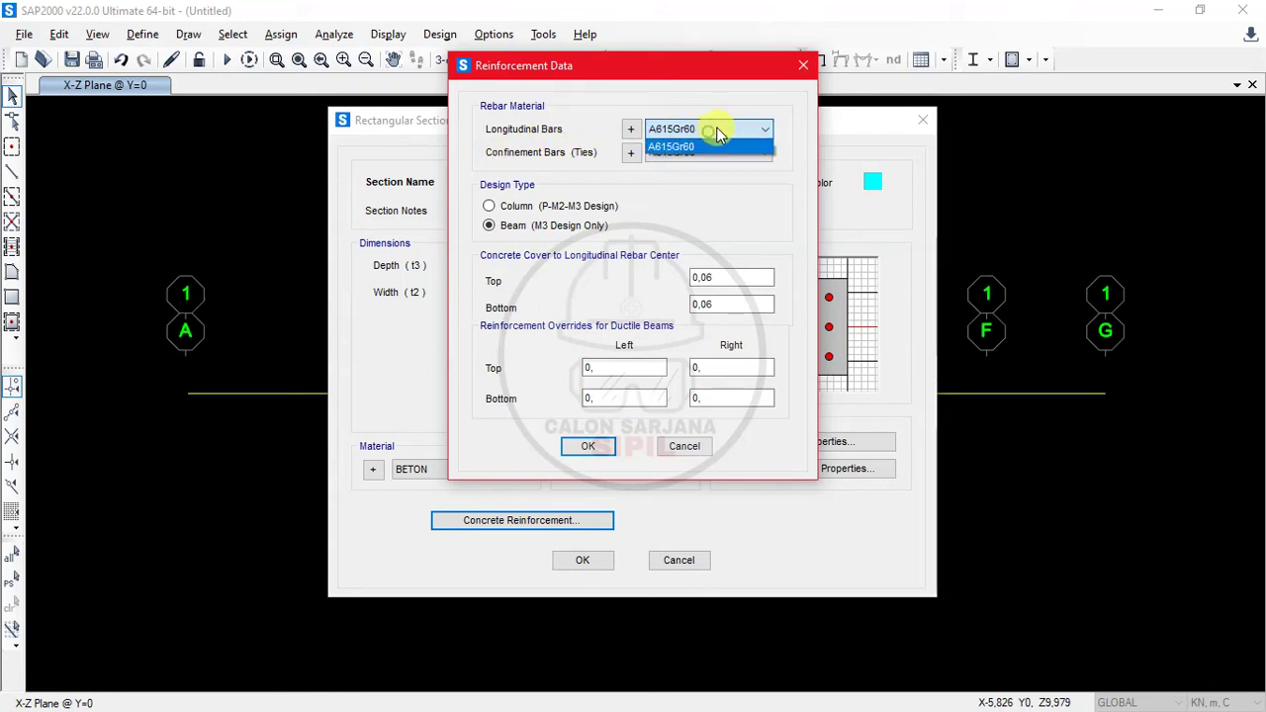
pyautogui.click(659, 146)
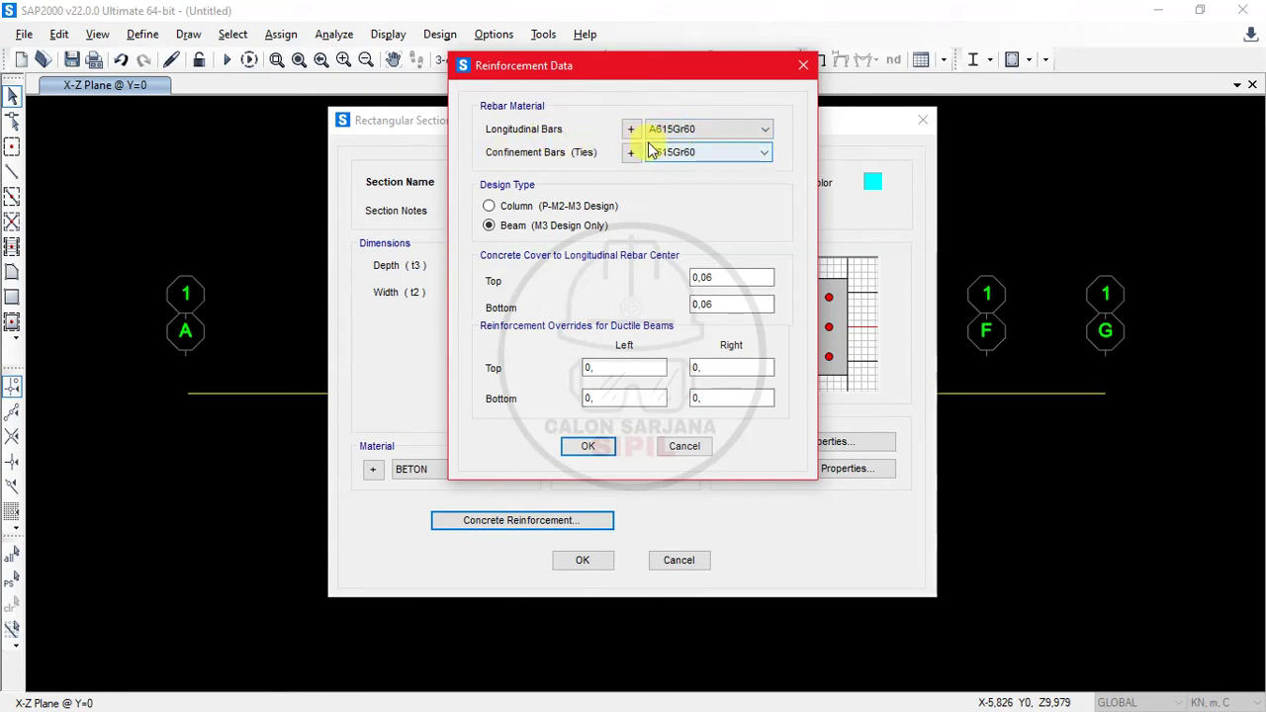
pyautogui.click(698, 130)
pyautogui.click(705, 128)
pyautogui.click(699, 154)
pyautogui.click(698, 154)
# Switch the reinforcement design type to Column (P-M2-M3 Design) and examine the available longitudinal bar sizes.
pyautogui.click(514, 206)
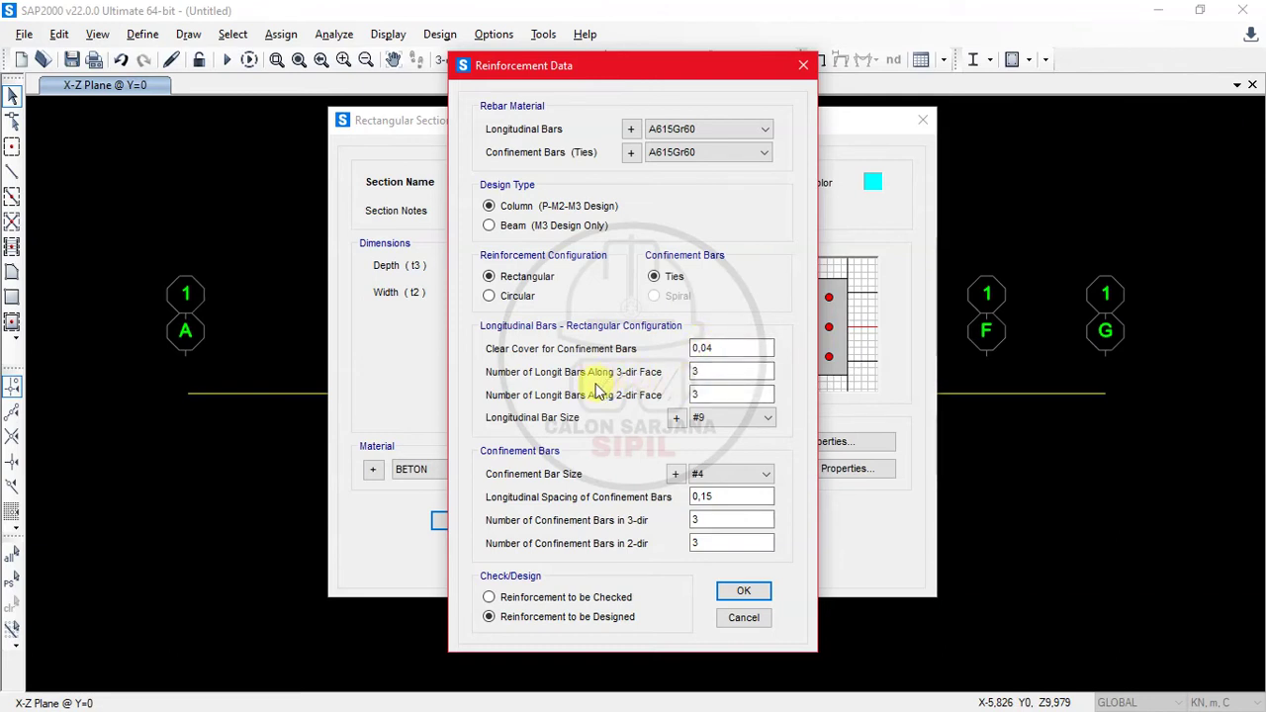
pyautogui.click(714, 422)
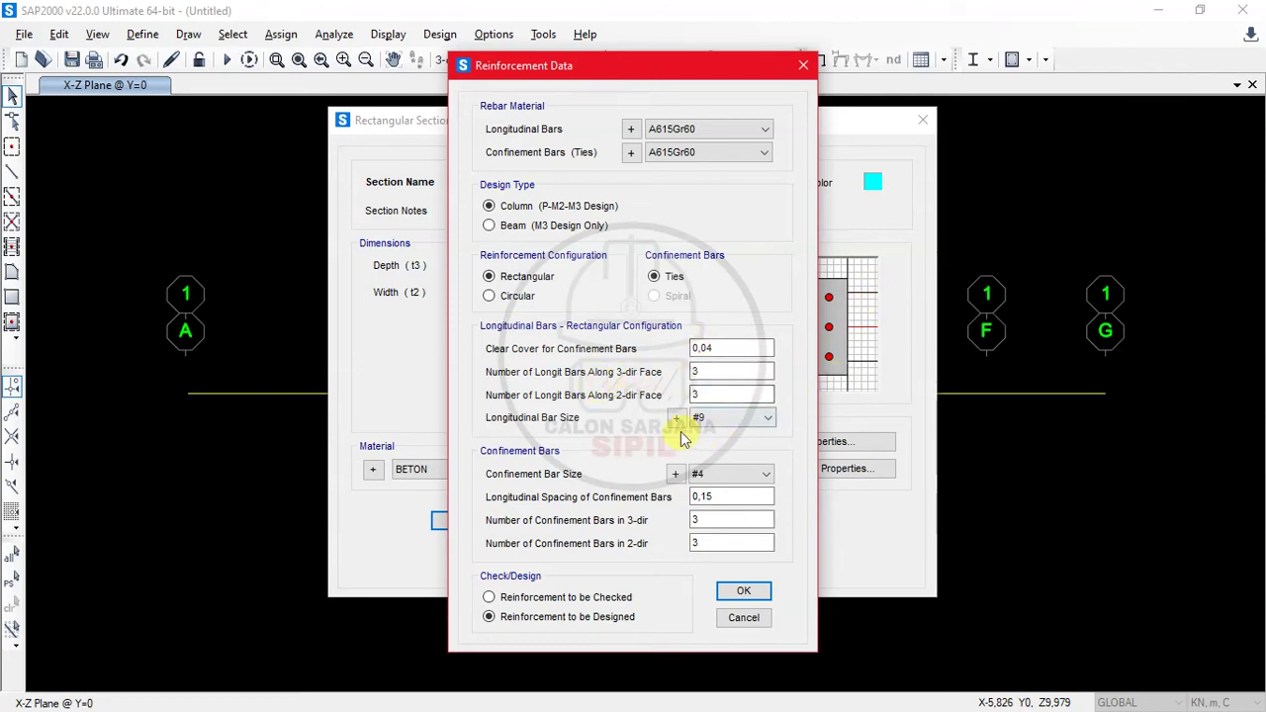
pyautogui.click(704, 423)
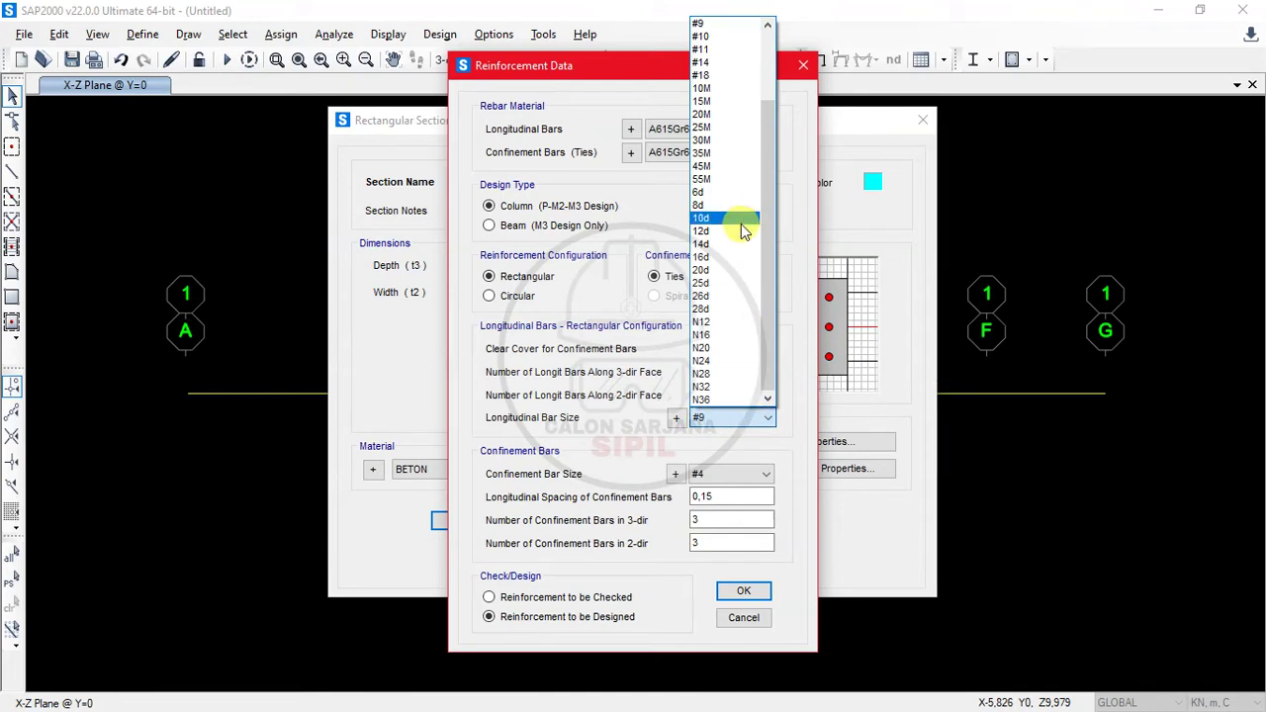
pyautogui.click(722, 416)
pyautogui.click(660, 279)
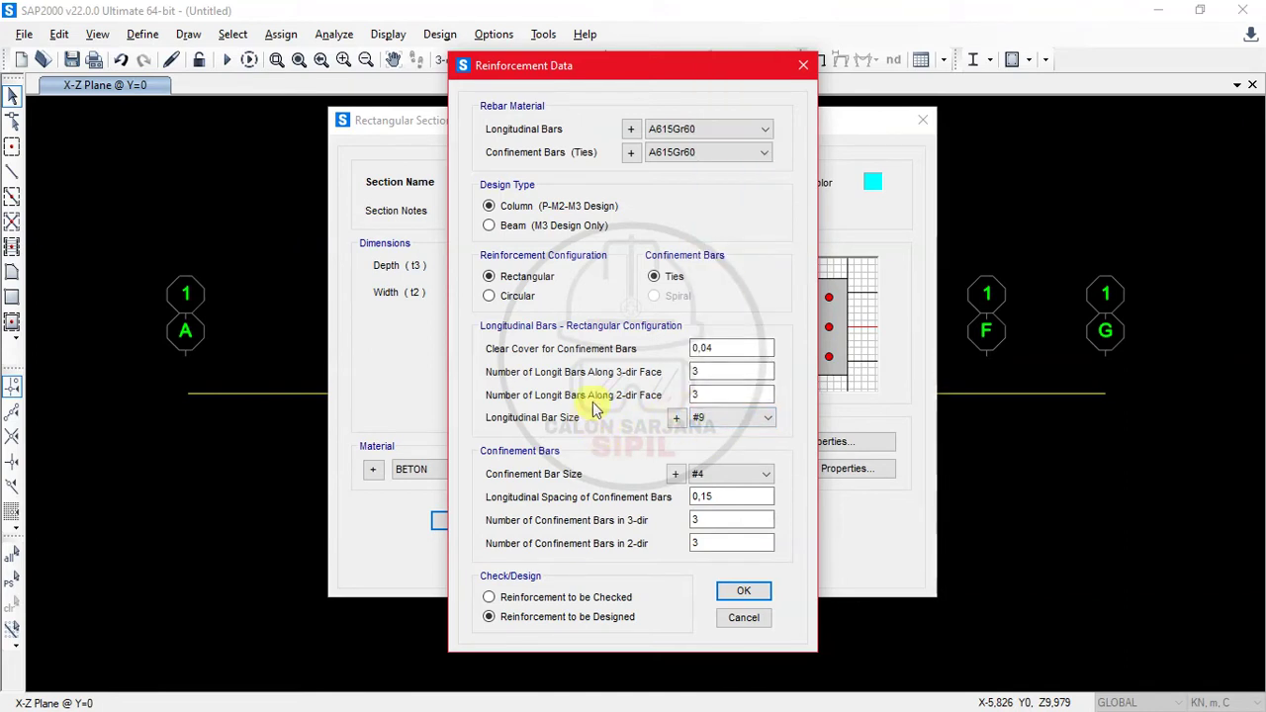
# Use Beam (M3 Design Only) as the design type with 0,06 m top and bottom cover, and accept the reinforcement and the B1 section.
pyautogui.click(490, 226)
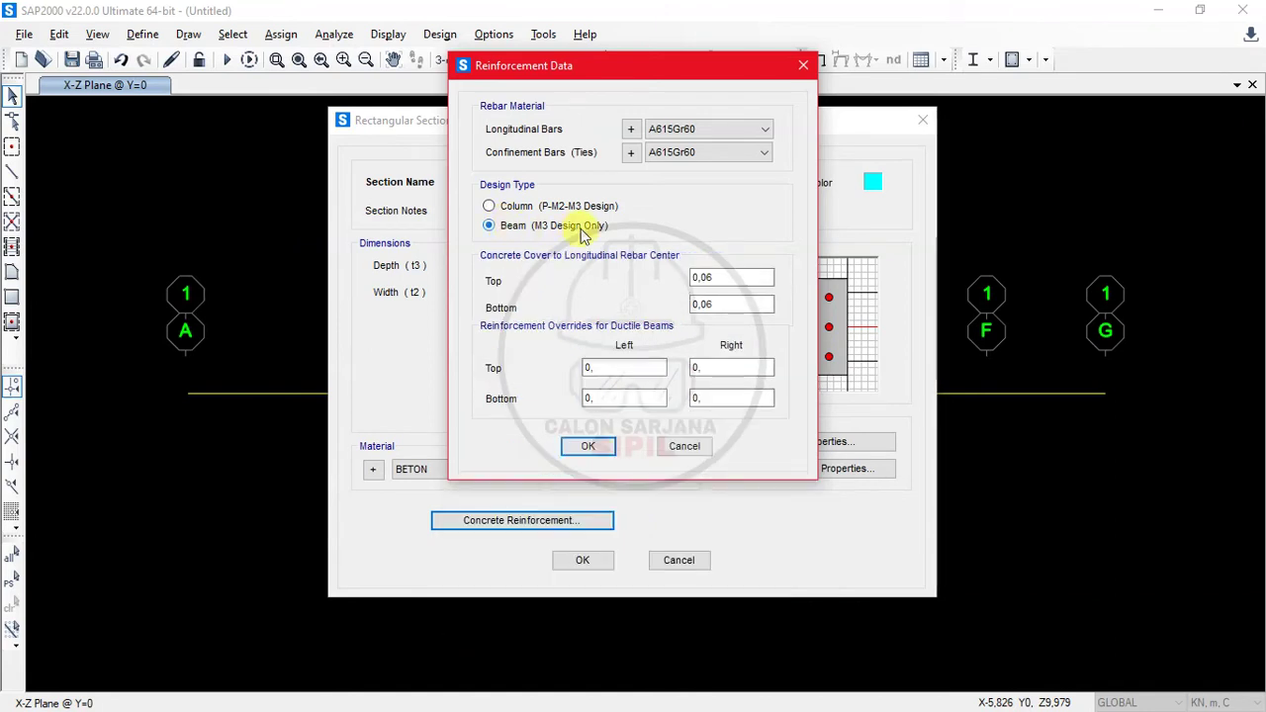
pyautogui.doubleClick(705, 277)
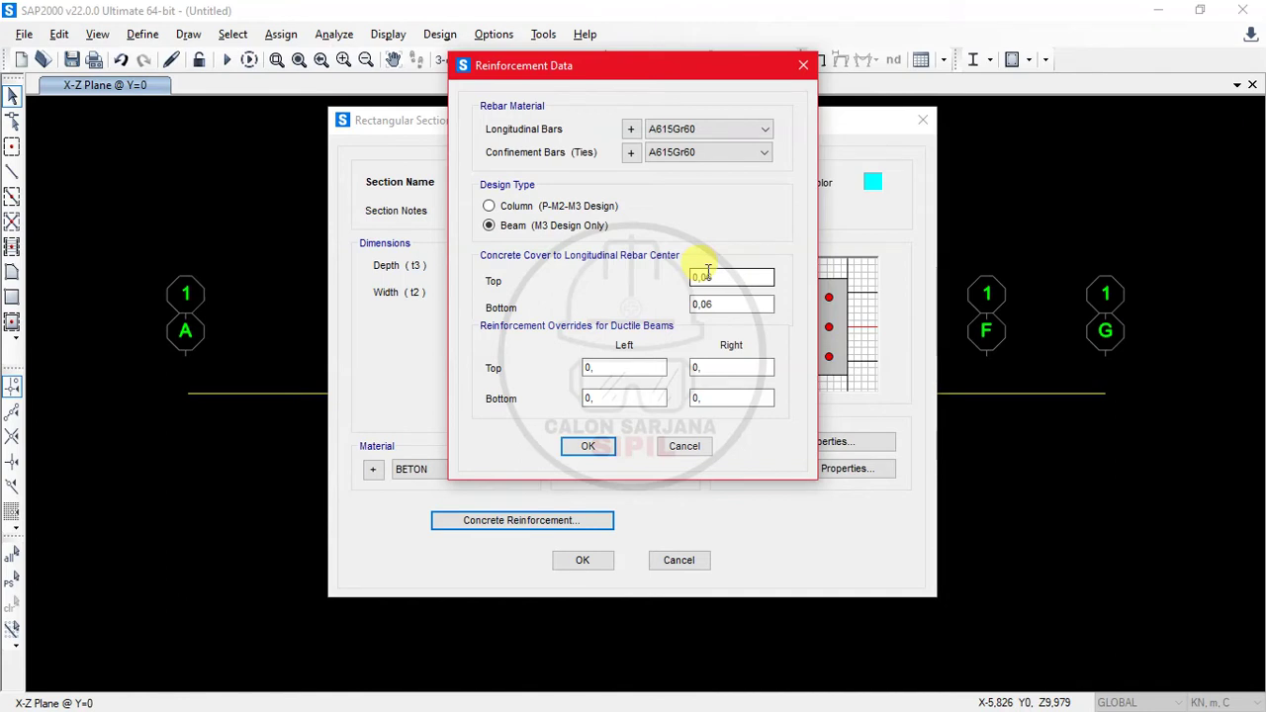
pyautogui.doubleClick(698, 304)
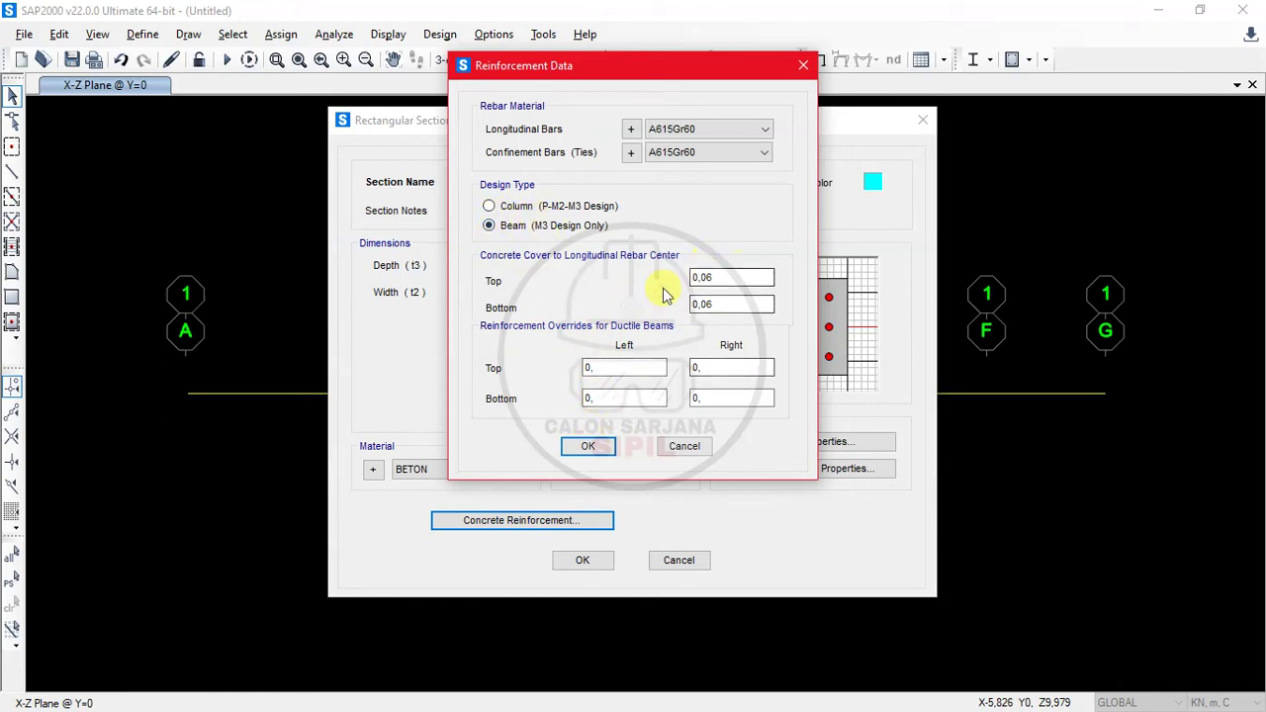
pyautogui.click(591, 450)
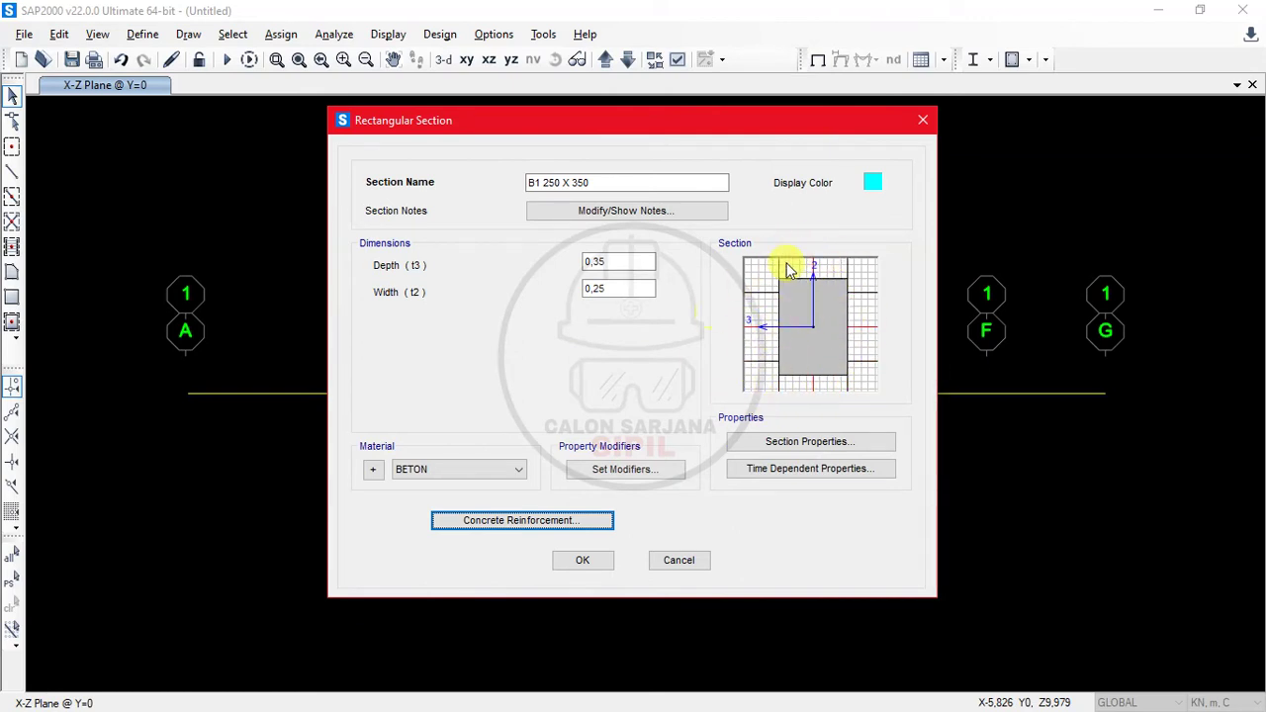
pyautogui.click(572, 560)
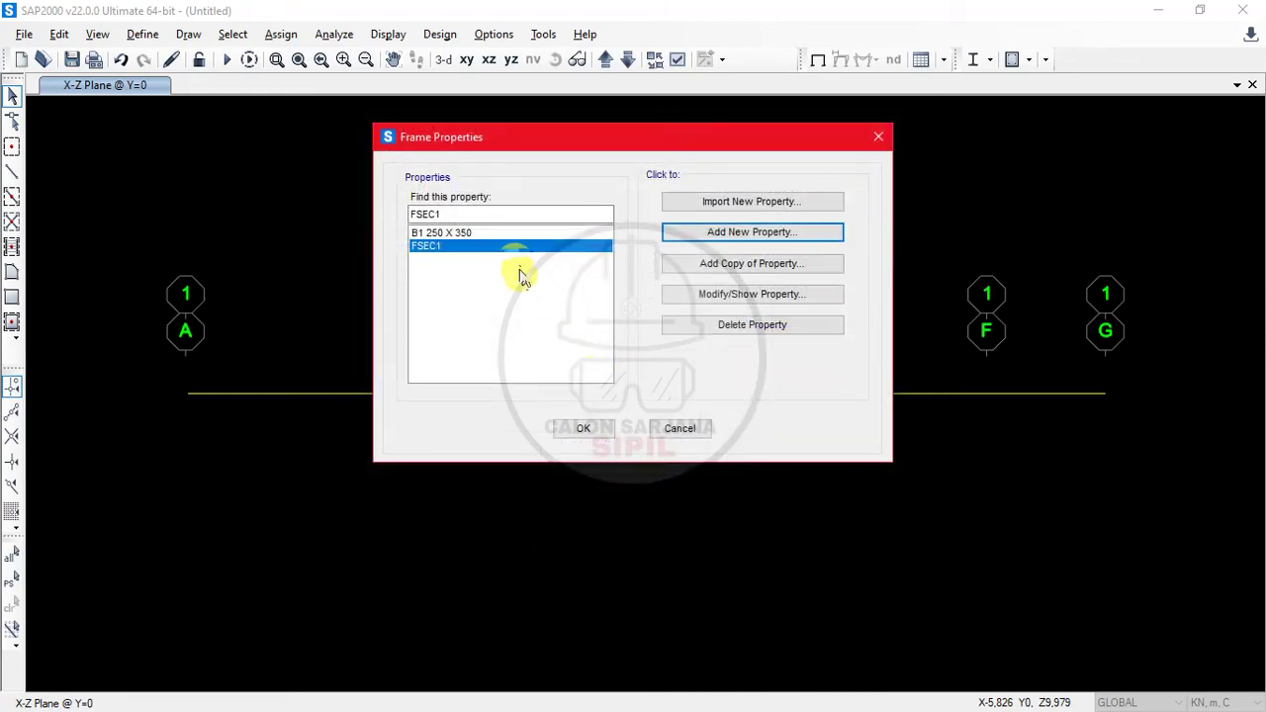
# Add a copy of the B1 250 X 350 section and name it B2 300 X 400, following the PDF dimensions.
pyautogui.click(517, 233)
pyautogui.hotkey('alt', 'Tab')
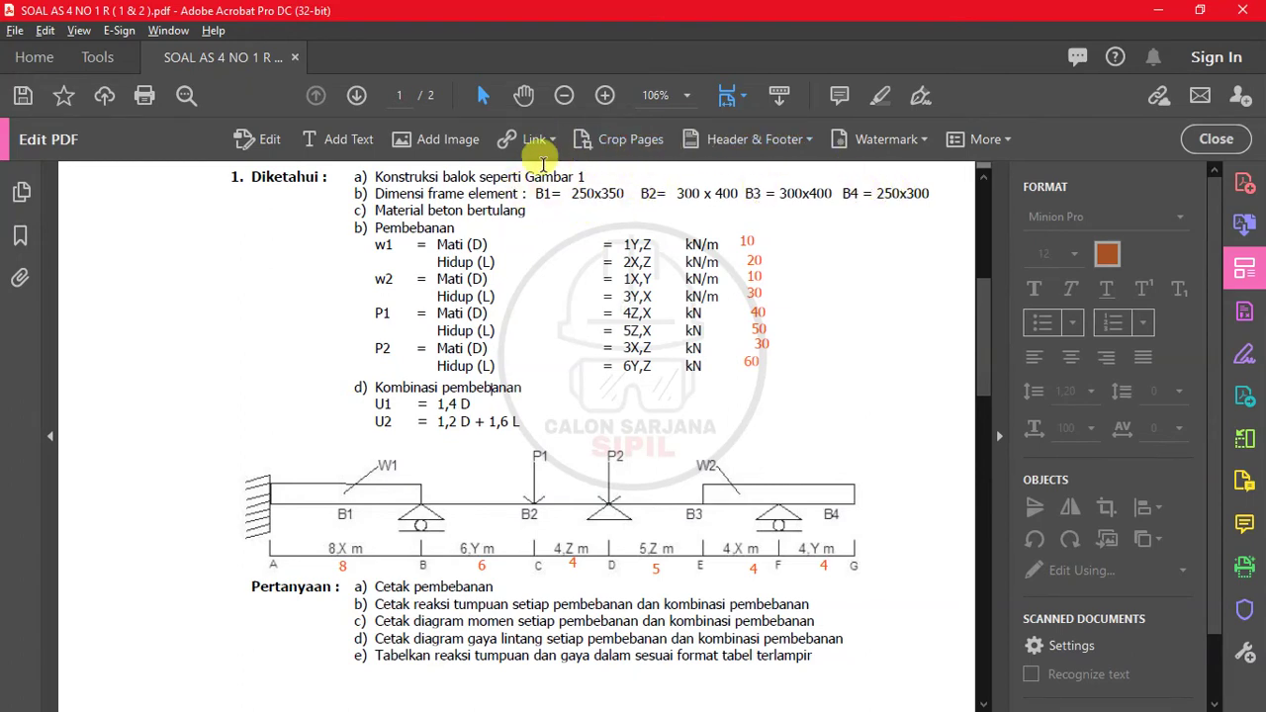
pyautogui.hotkey('alt', 'Tab')
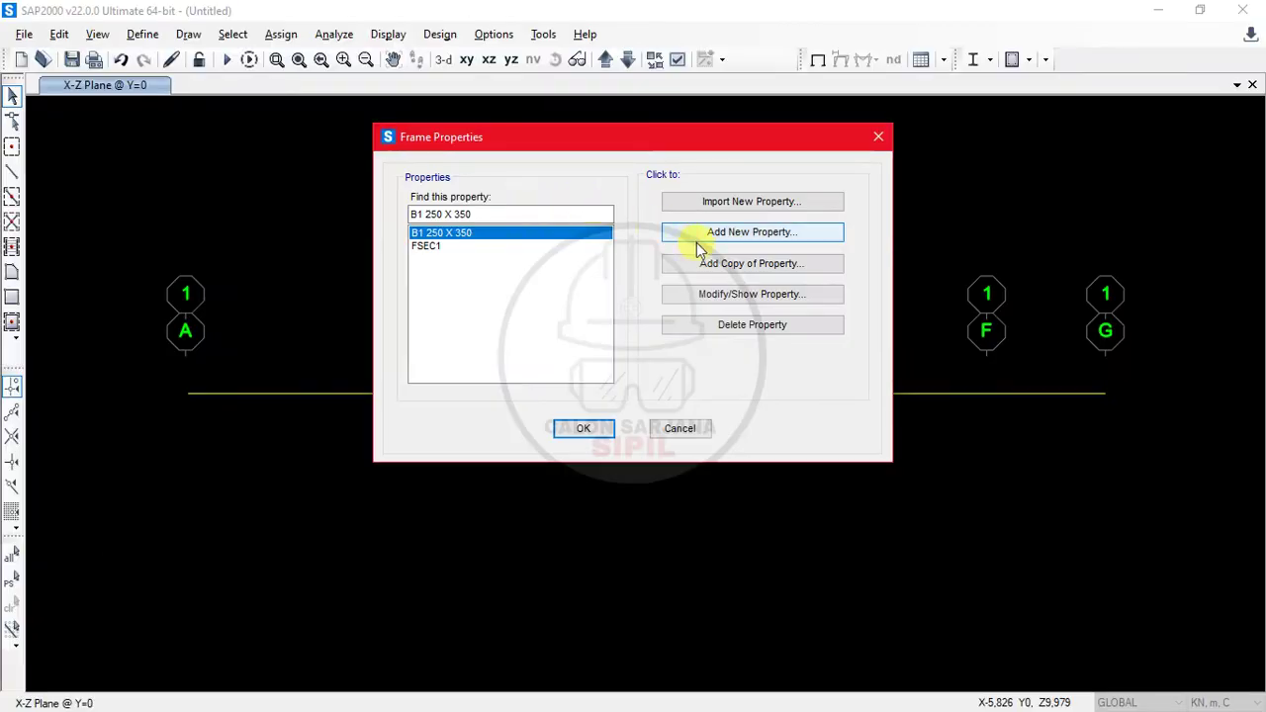
pyautogui.click(693, 263)
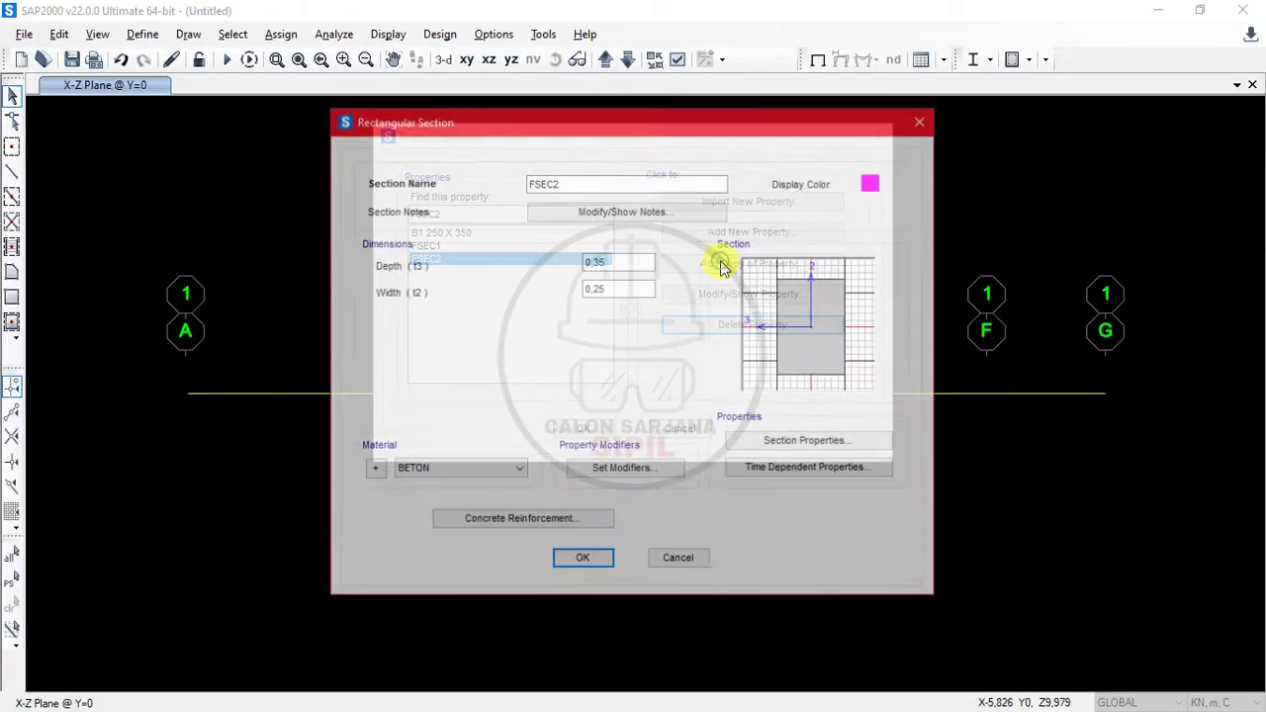
pyautogui.write('B1')
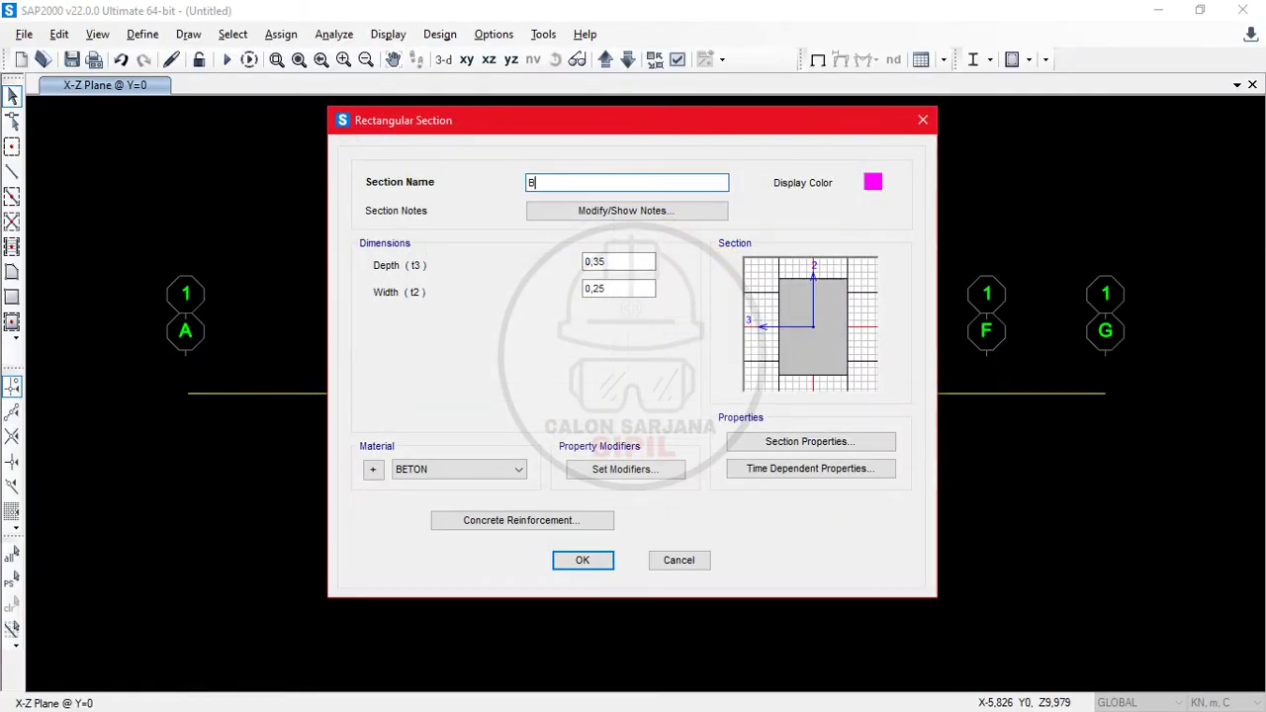
pyautogui.hotkey('alt', 'Tab')
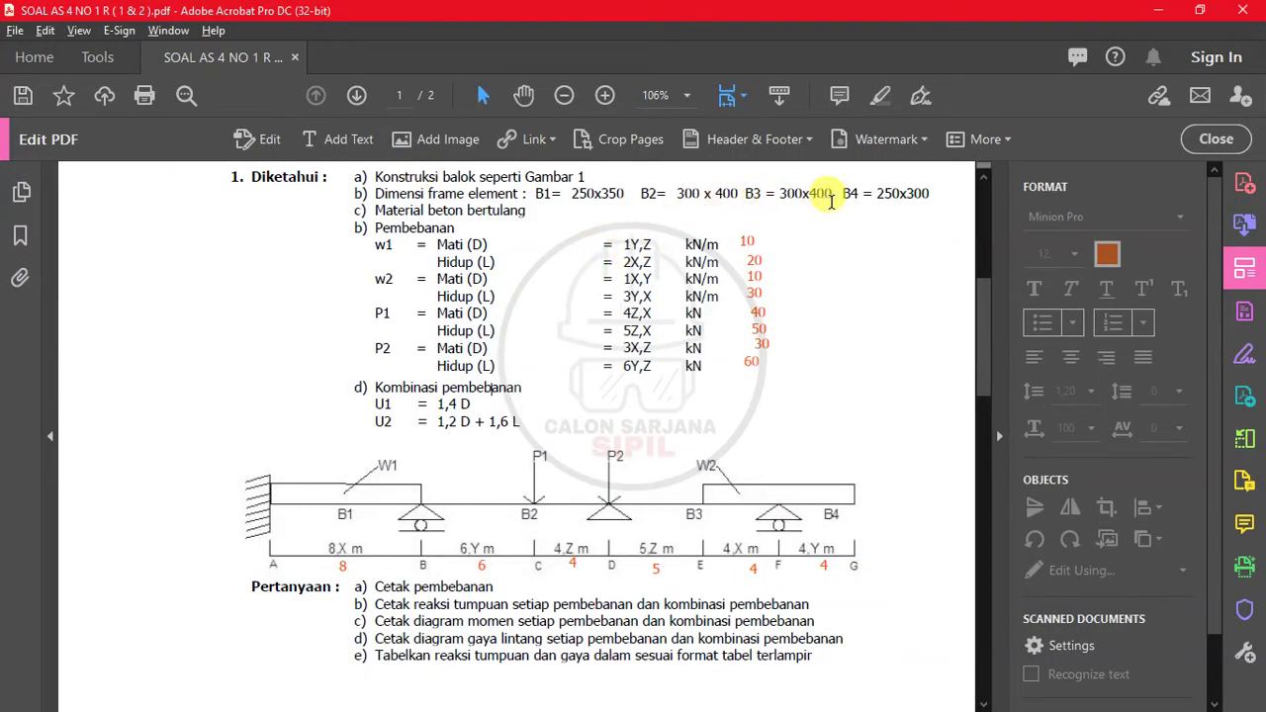
pyautogui.hotkey('alt', 'Tab')
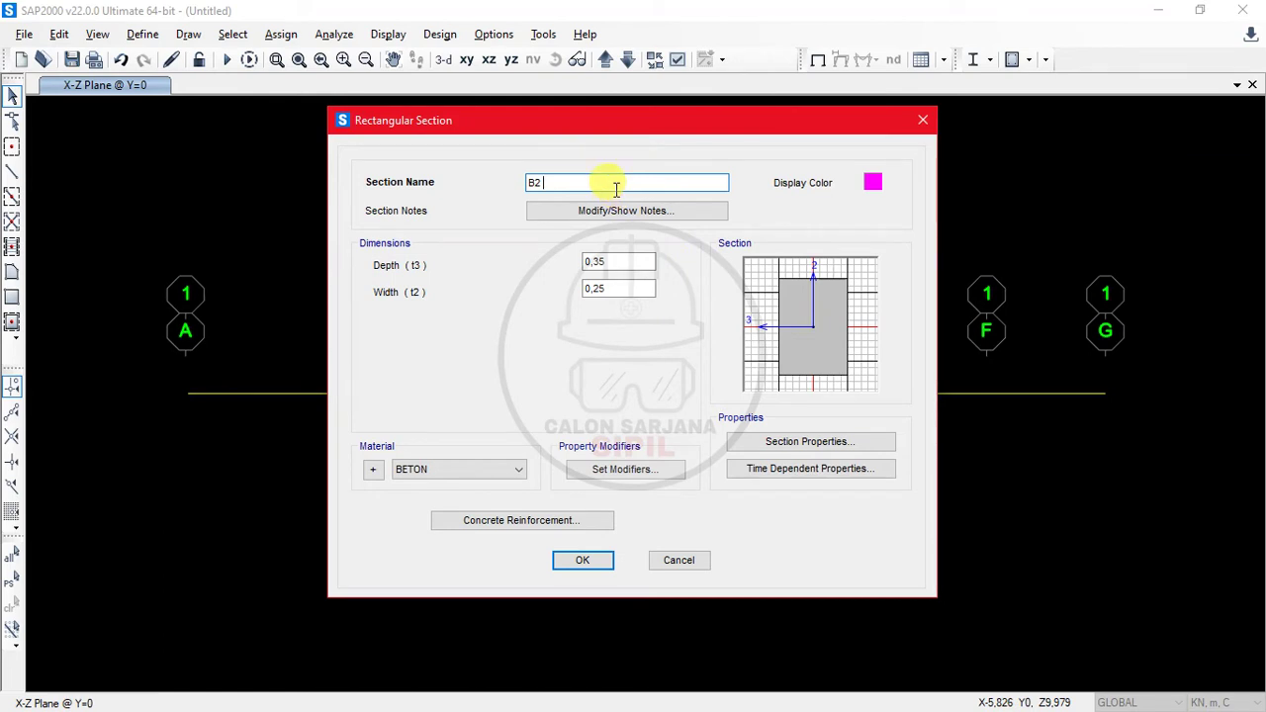
pyautogui.write('300 X 400')
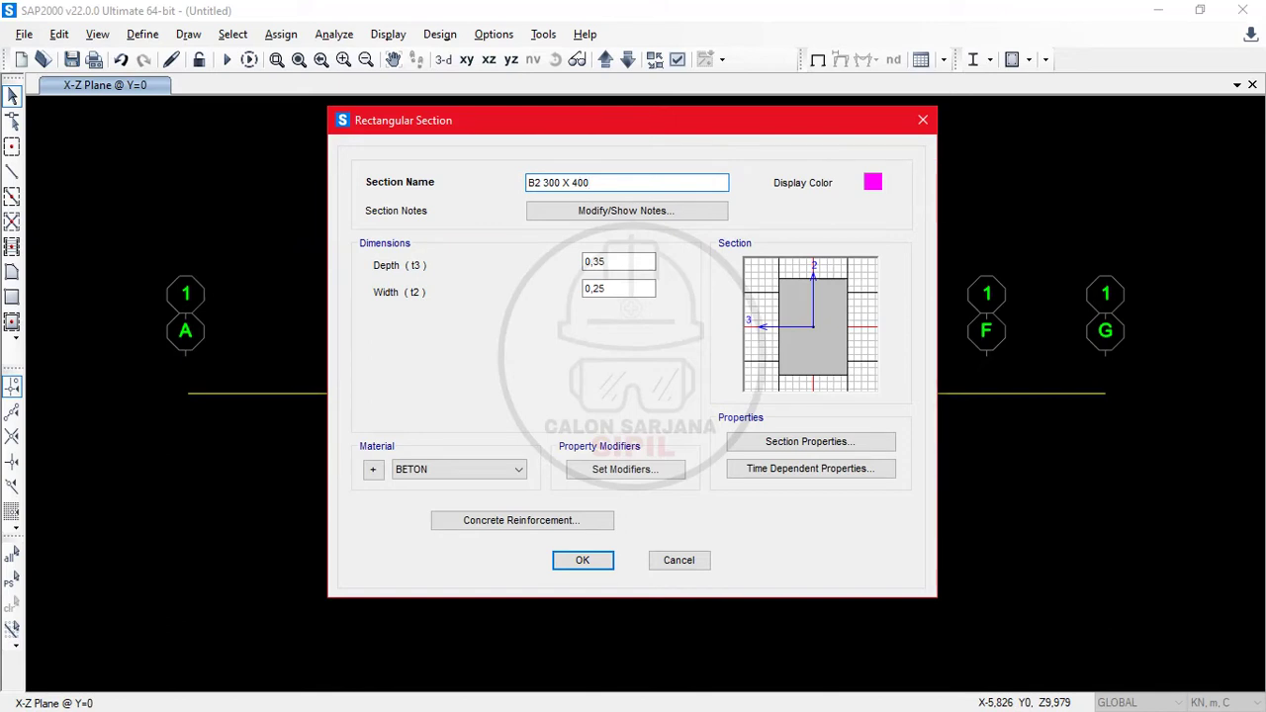
# Set the B2 section's depth (t3) to 0,4 m and width (t2) to 0,3 m, and check the PDF's section dimensions.
pyautogui.click(623, 261)
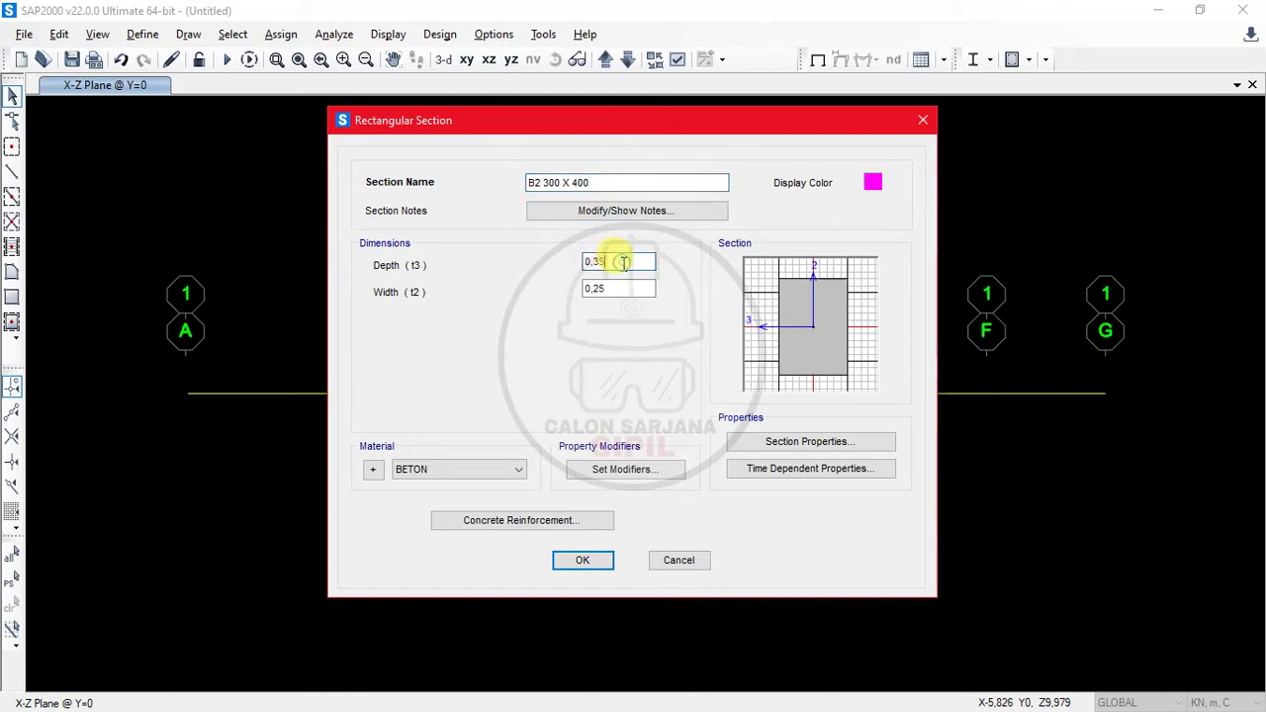
pyautogui.write('4')
pyautogui.click(623, 288)
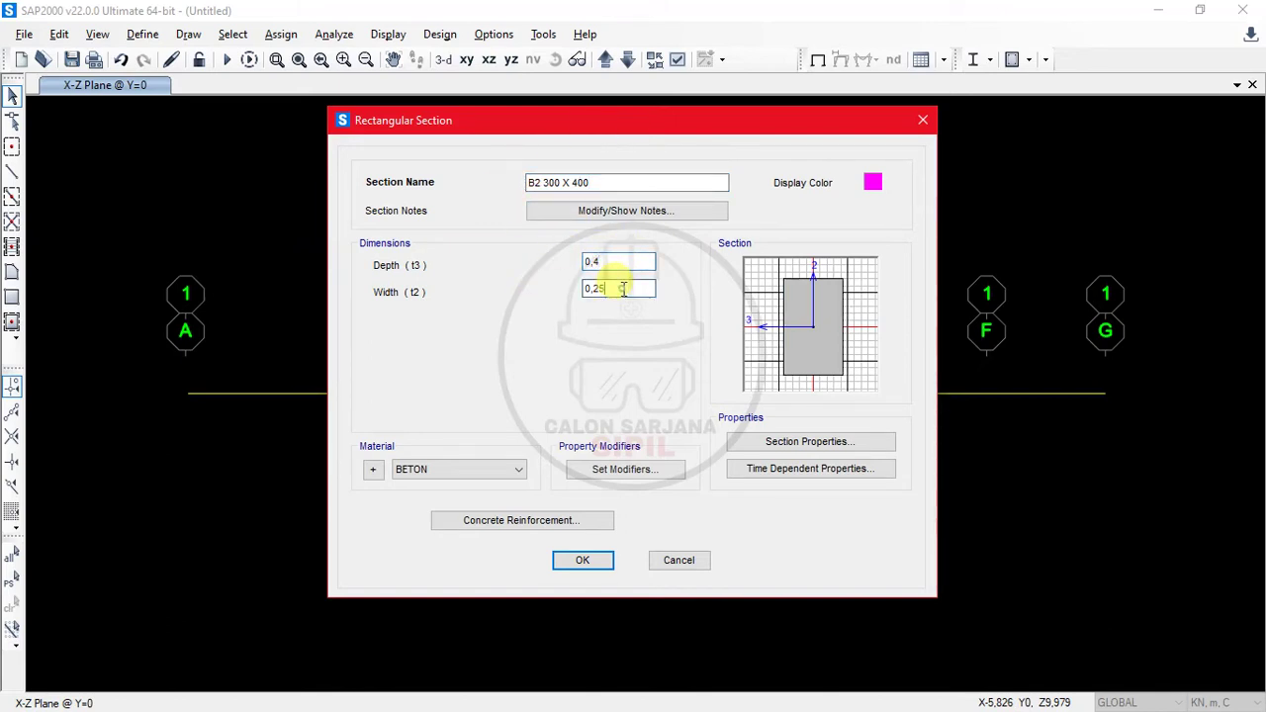
pyautogui.write('0,3')
pyautogui.press('Tab')
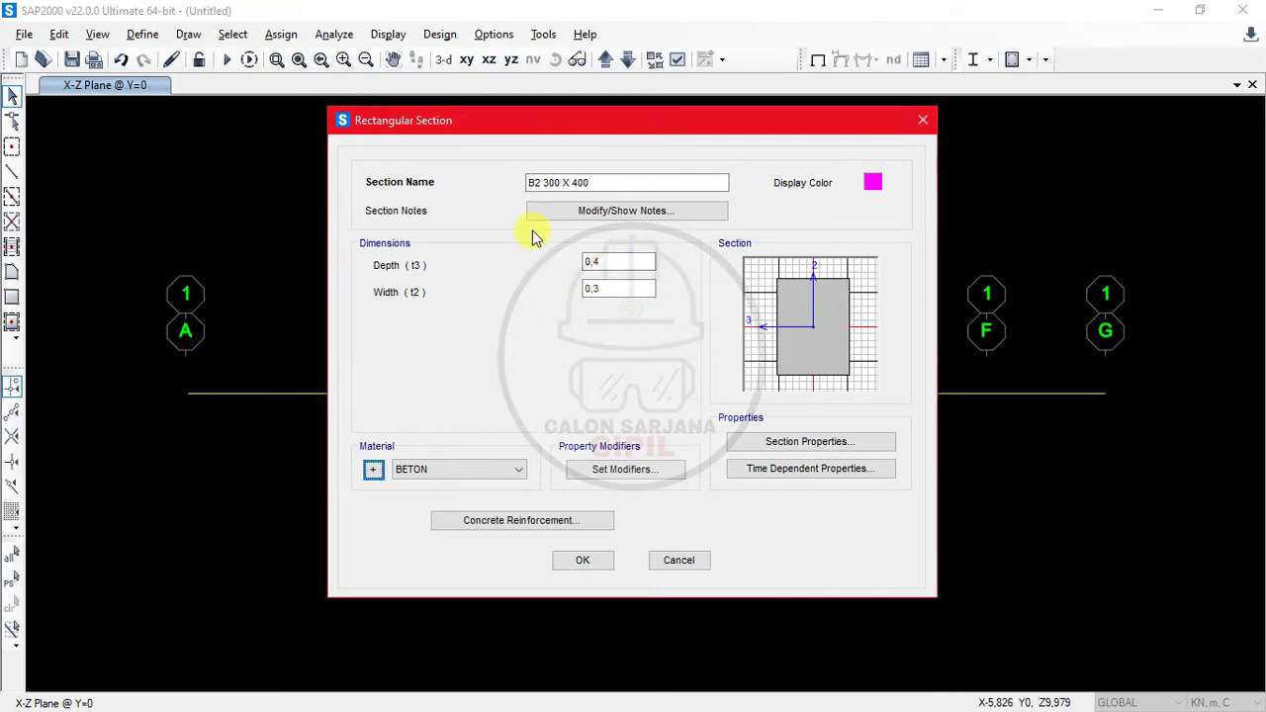
pyautogui.hotkey('alt', 'Tab')
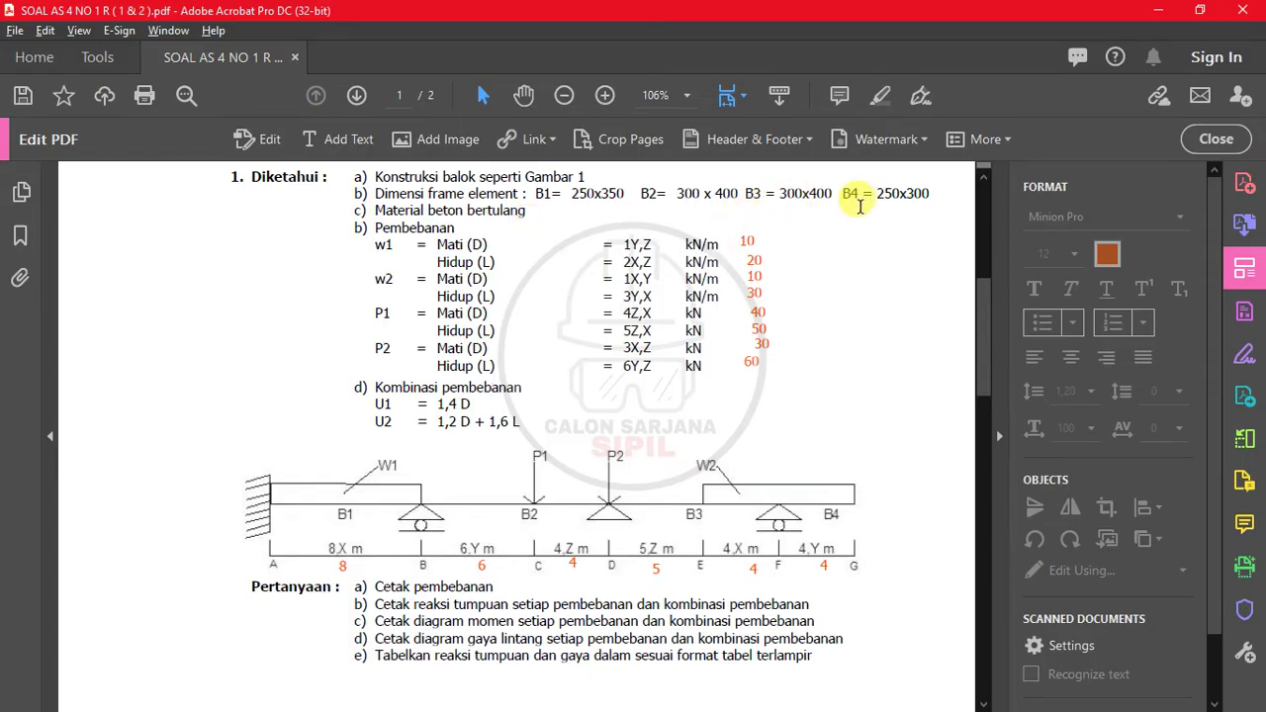
# Return to SAP2000, keep BETON as the material of the B2 300 X 400 section, and accept the section.
pyautogui.hotkey('alt', 'Tab')
pyautogui.click(444, 478)
pyautogui.click(445, 475)
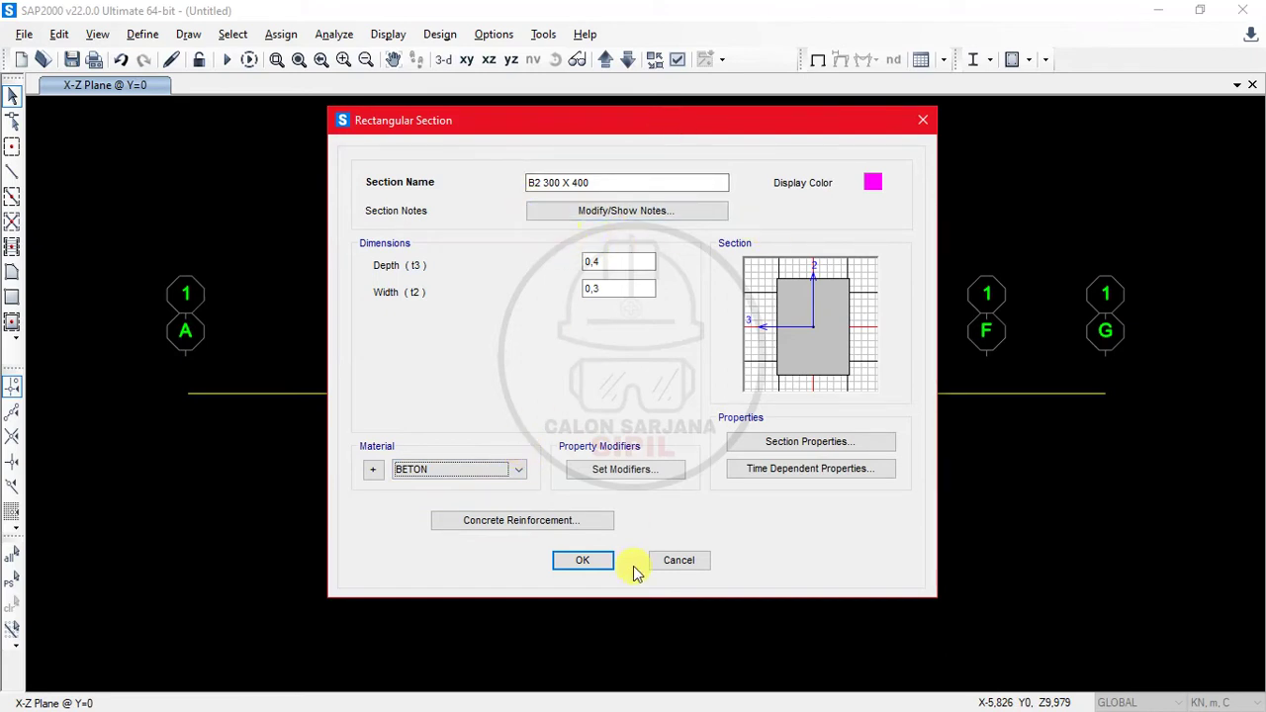
pyautogui.click(581, 559)
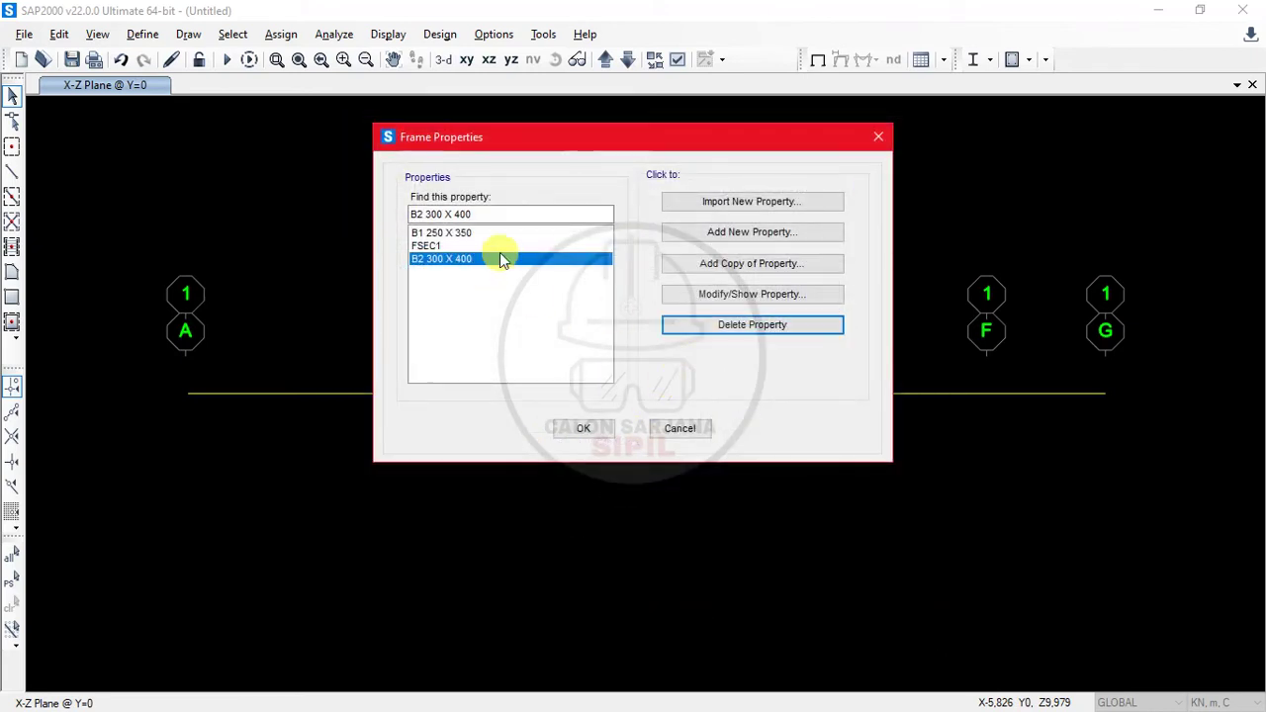
# Add a copy of the B2 300 X 400 section named B3 300 X 400, checking its dimensions against the PDF.
pyautogui.click(778, 263)
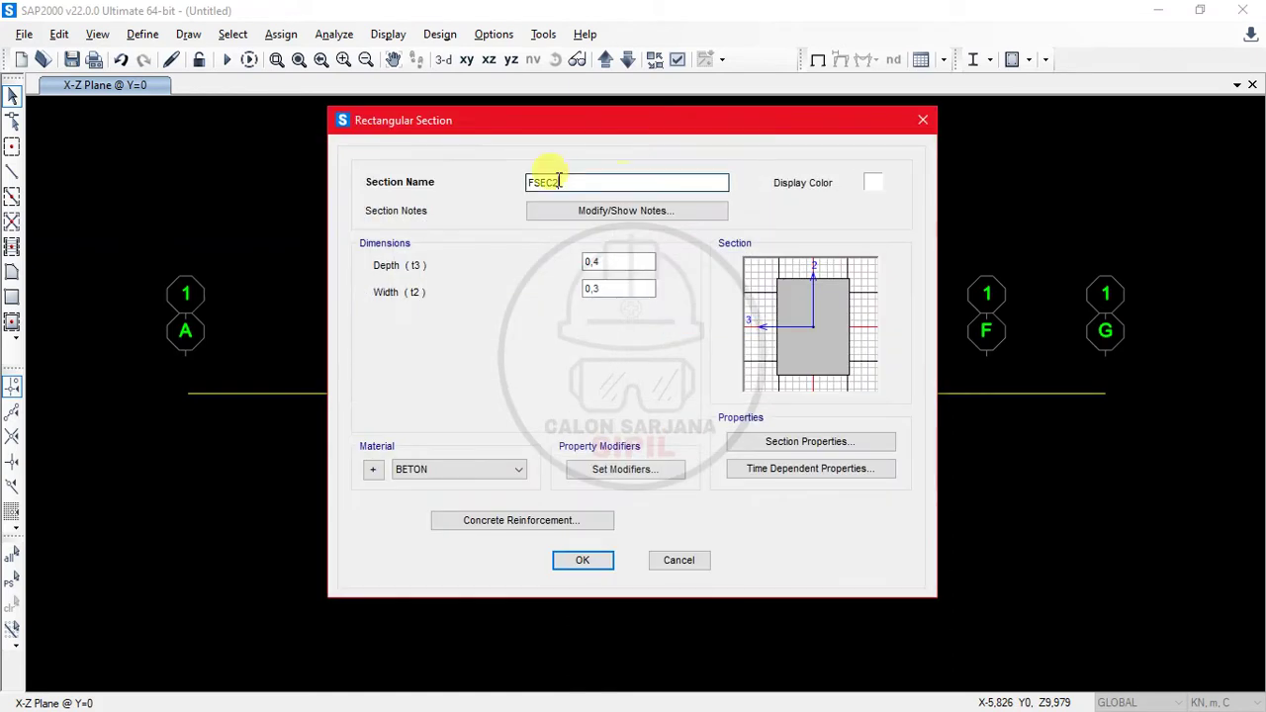
pyautogui.write('B3 300 X 400')
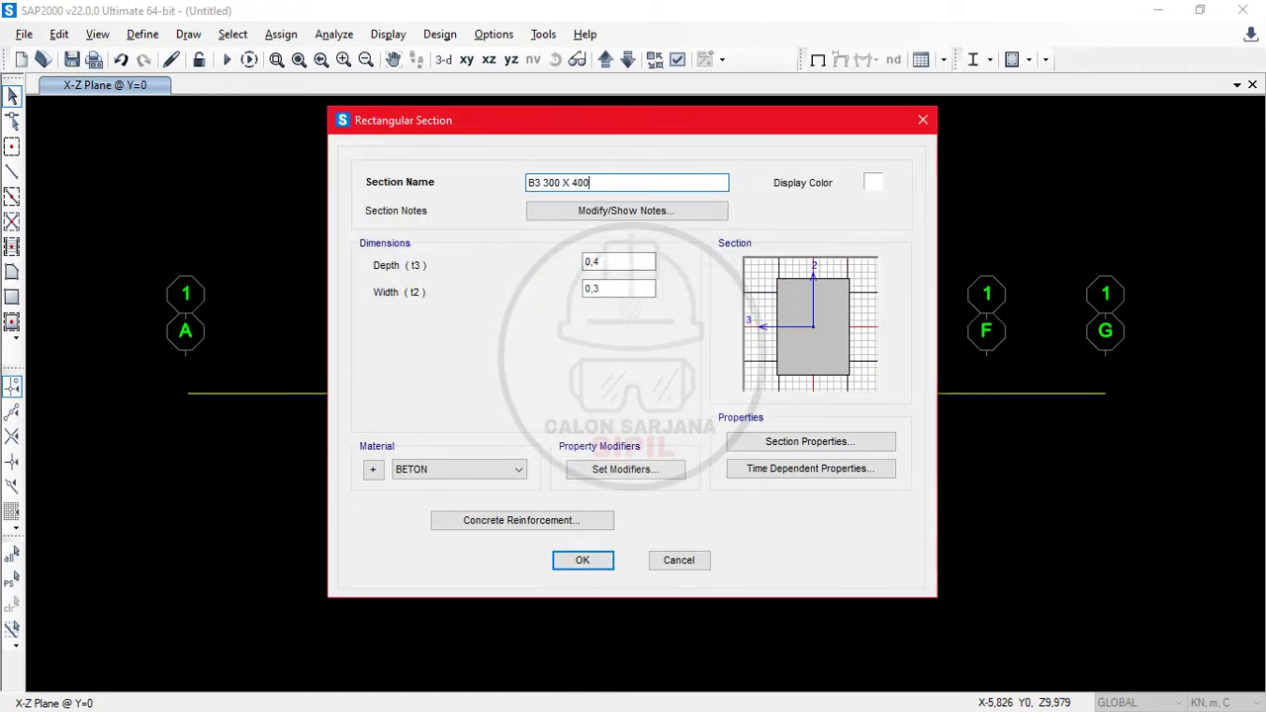
pyautogui.hotkey('alt', 'Tab')
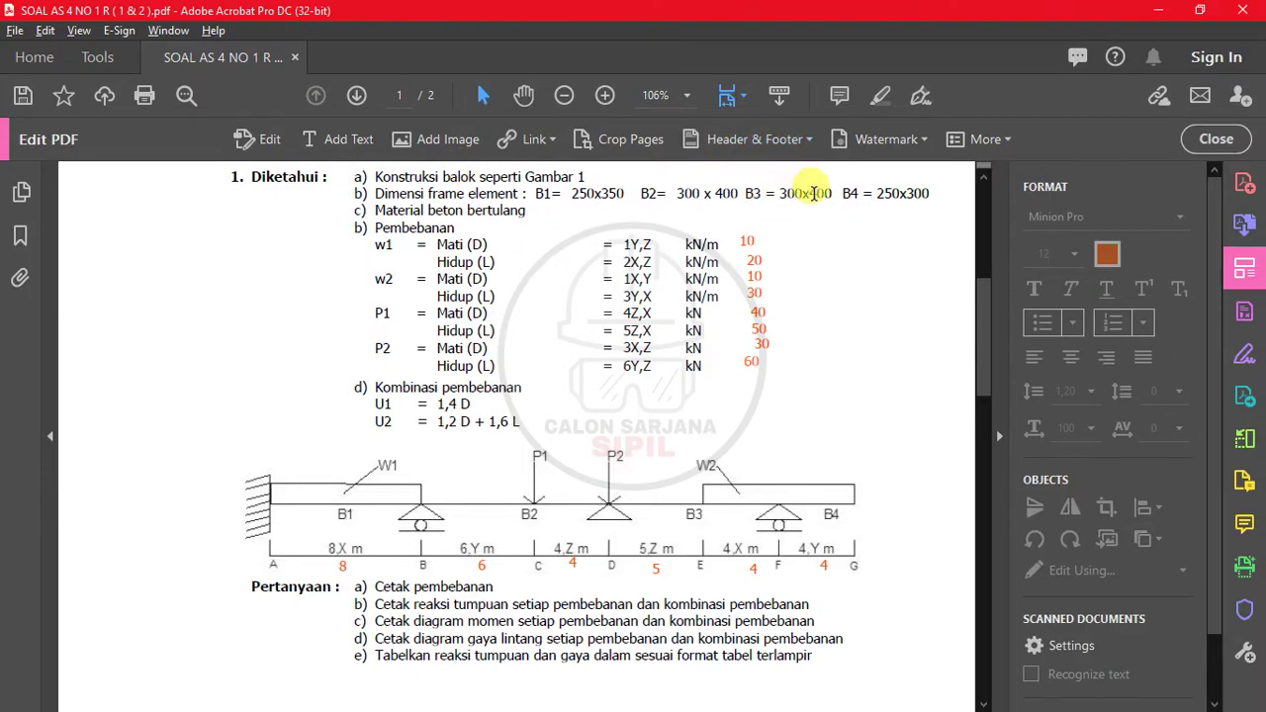
pyautogui.hotkey('alt', 'Tab')
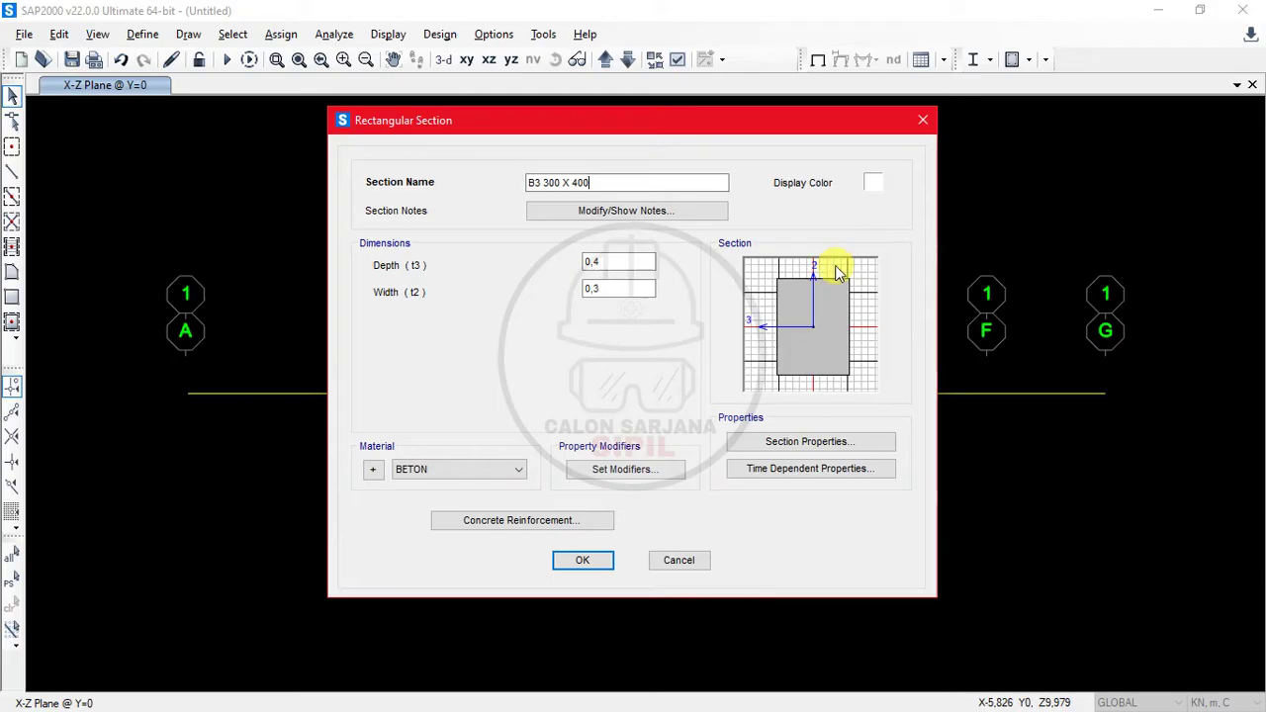
pyautogui.click(587, 561)
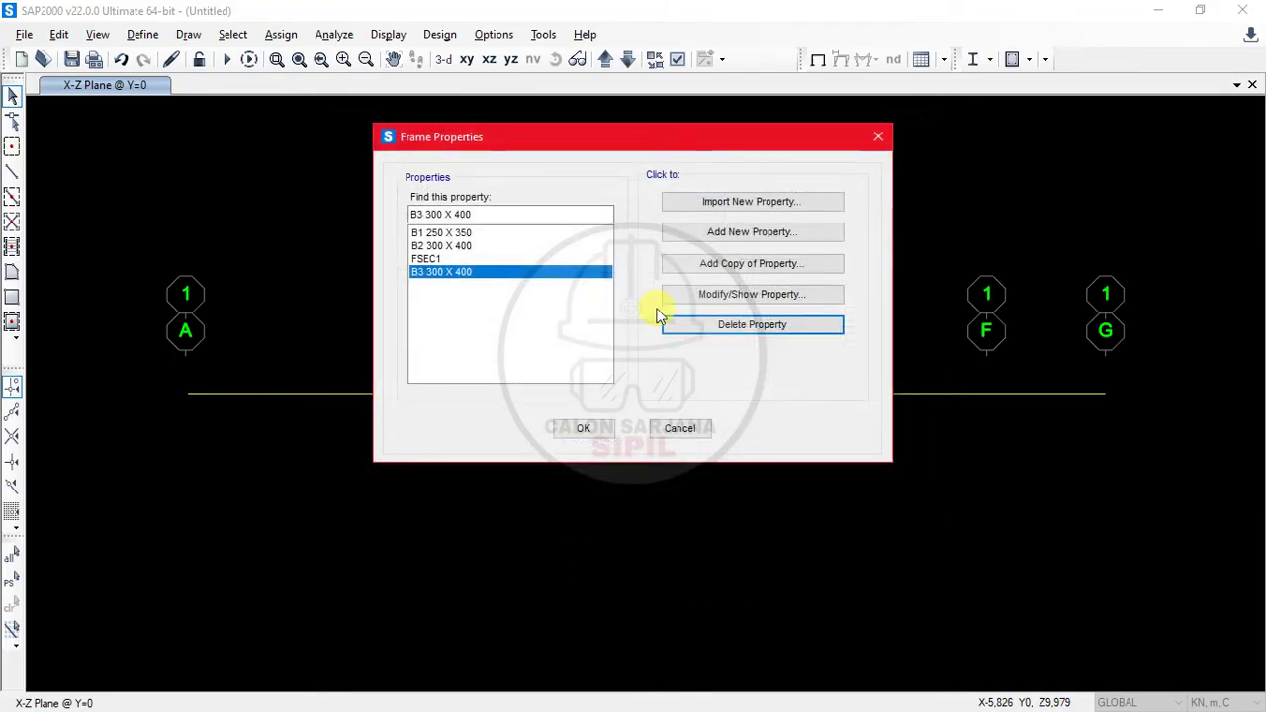
# Check the PDF's B4 dimensions and add a copy of the B1 250 X 350 section named B4 250 X 350.
pyautogui.click(494, 236)
pyautogui.hotkey('alt', 'Tab')
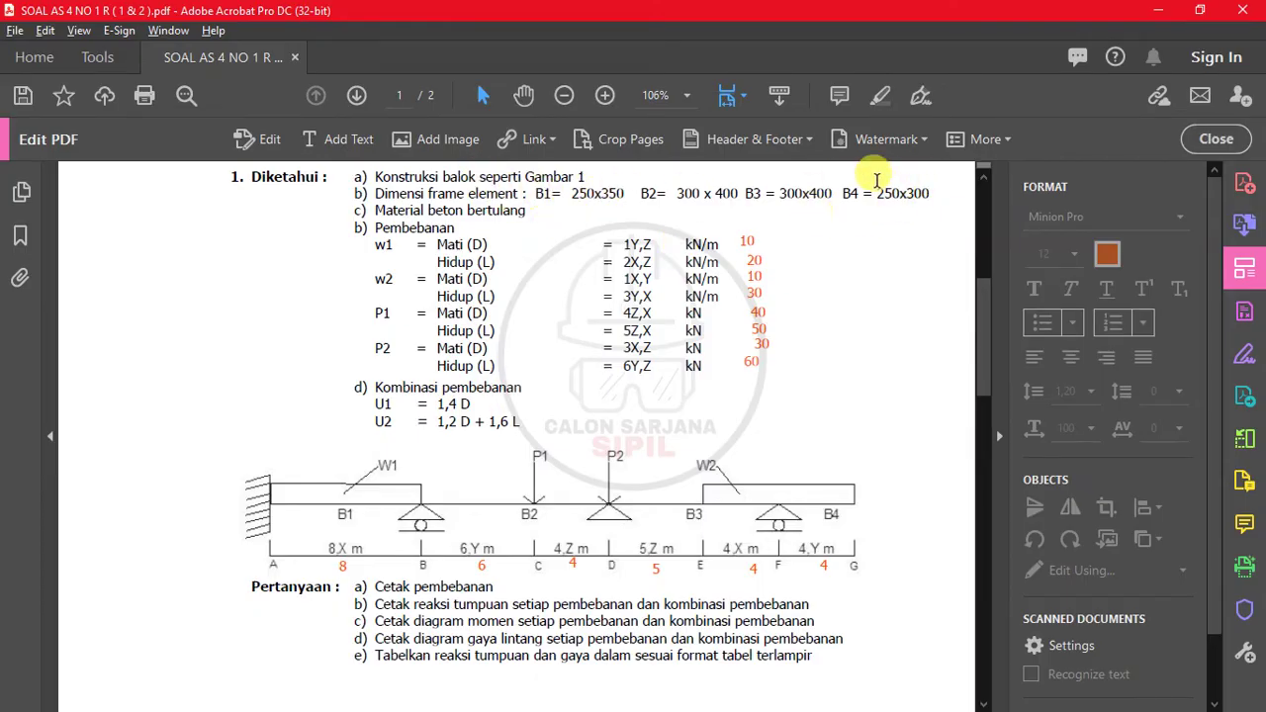
pyautogui.hotkey('alt', 'Tab')
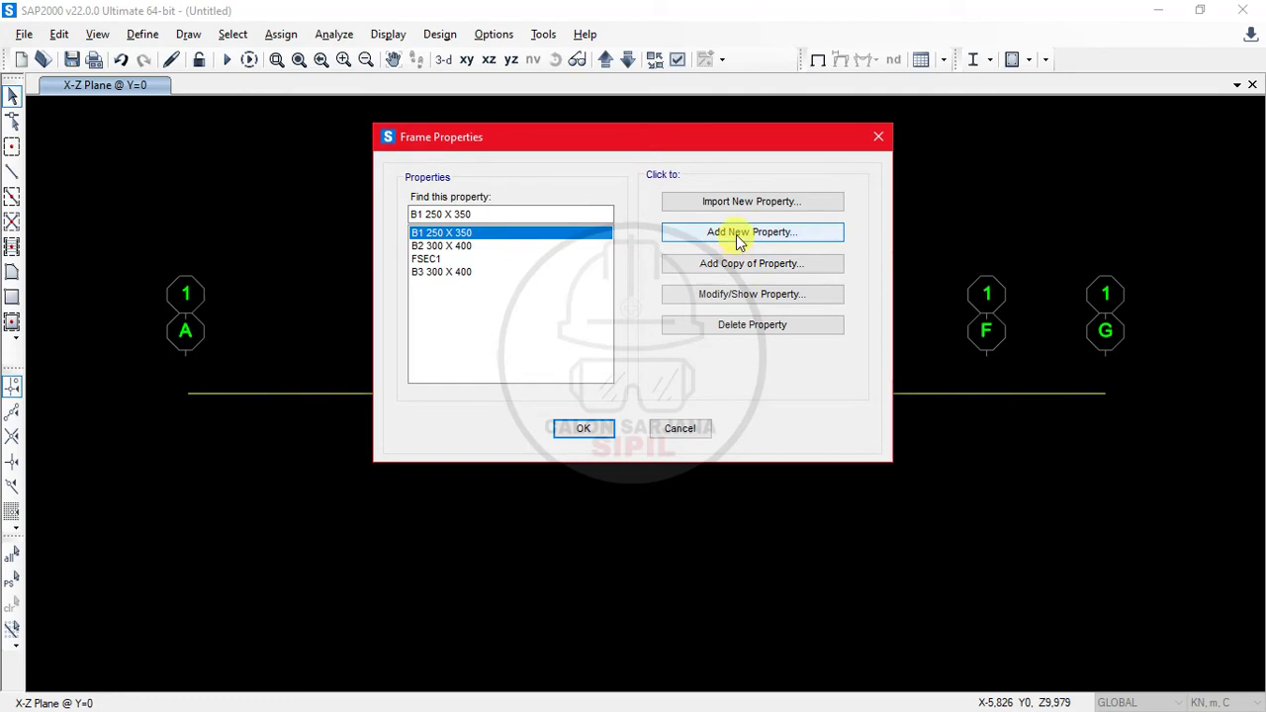
pyautogui.click(736, 240)
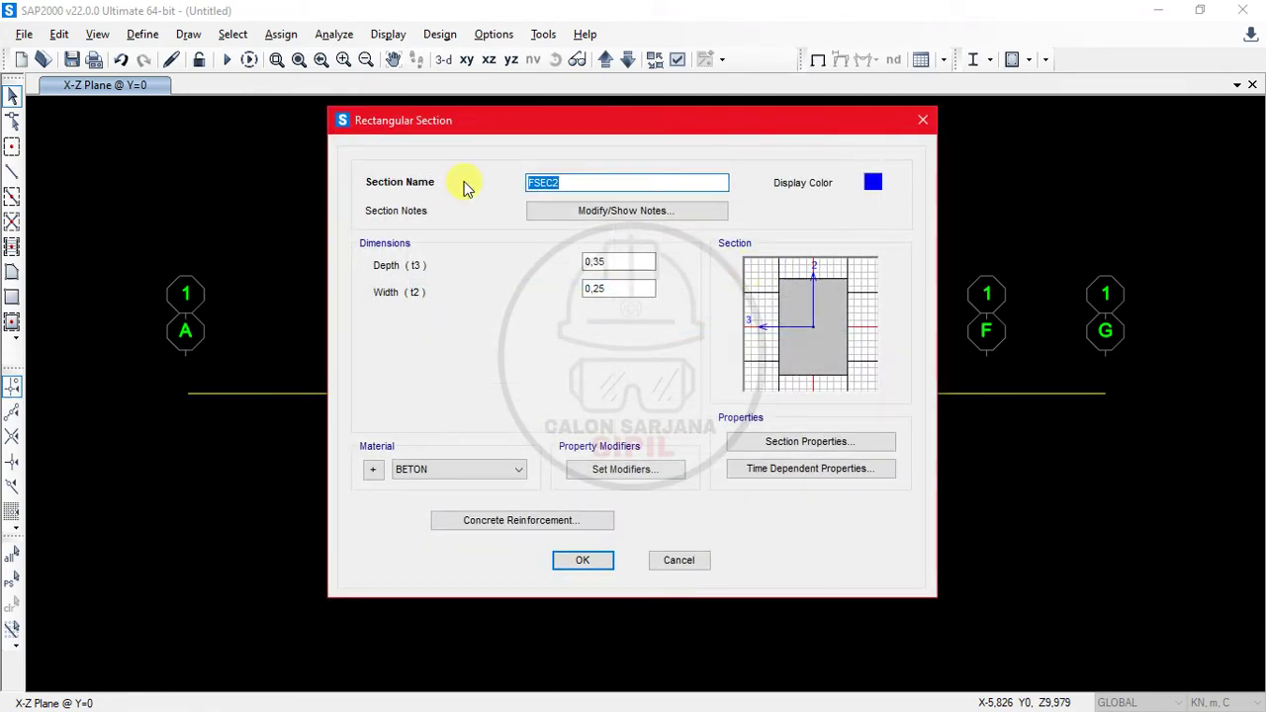
pyautogui.write('250 X 350')
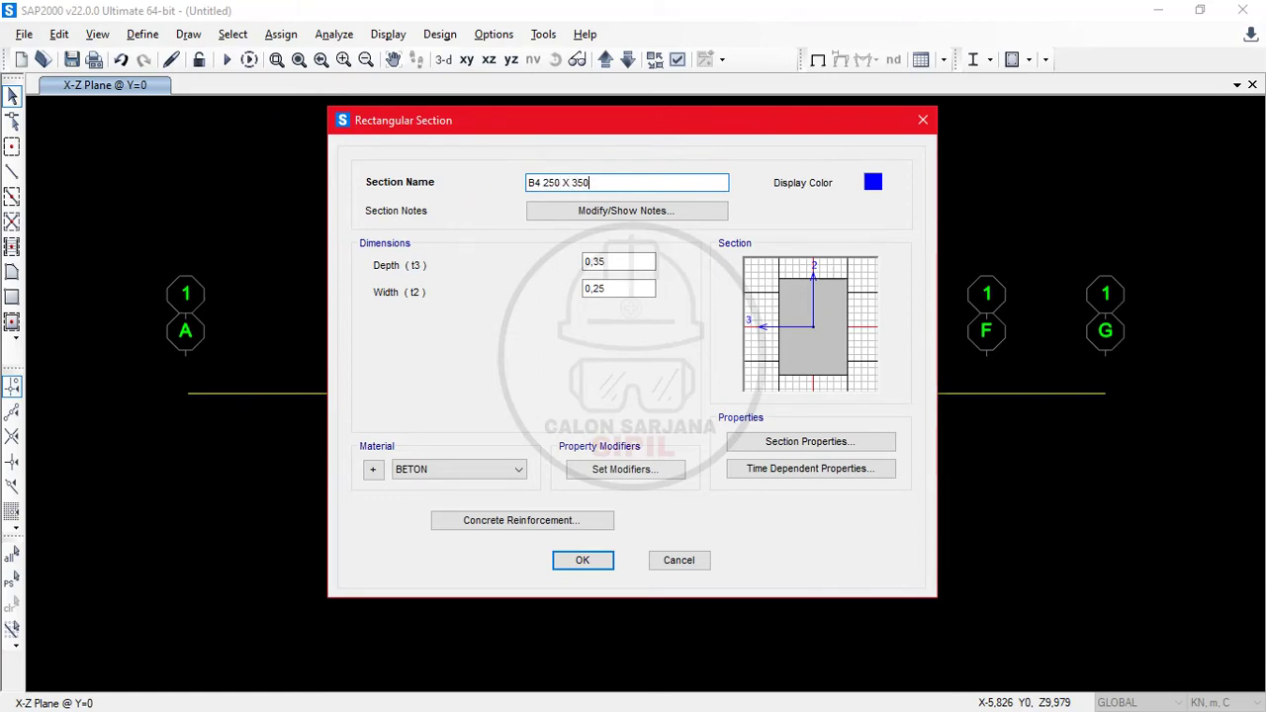
pyautogui.click(593, 560)
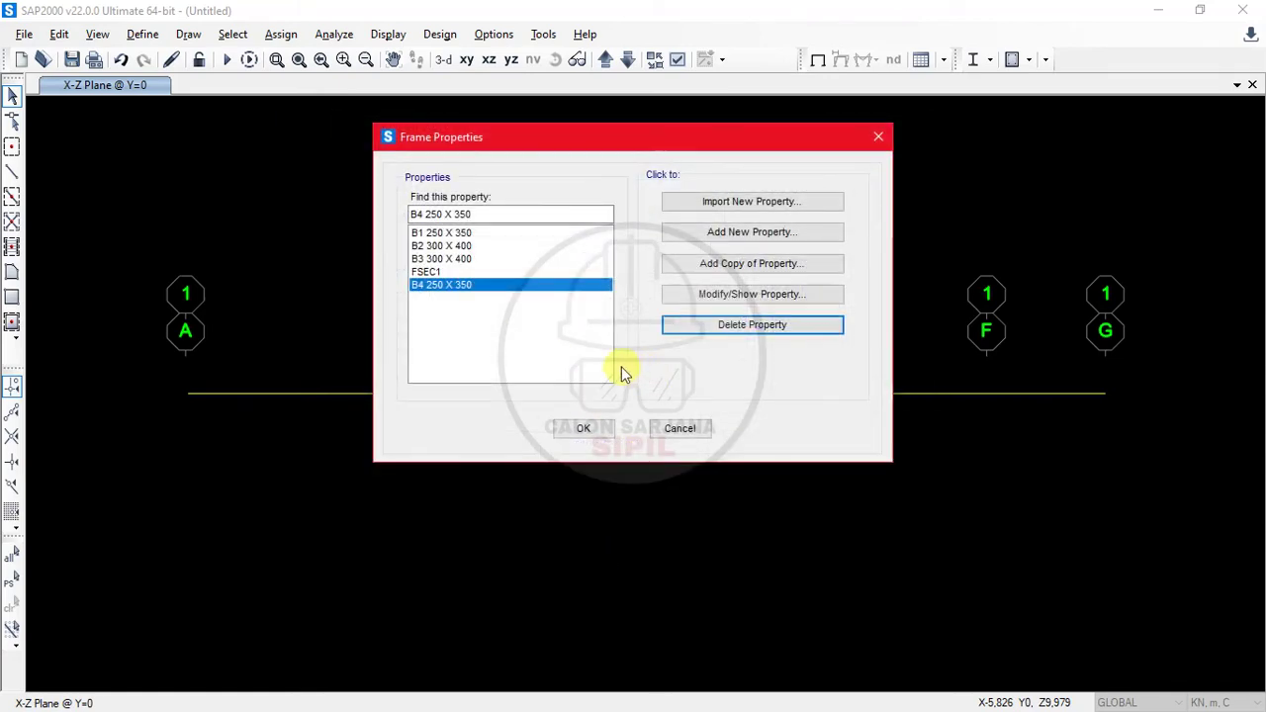
# Recheck the B4 dimensions in the PDF and rename the B4 section as B4 250 X 300.
pyautogui.hotkey('alt', 'Tab')
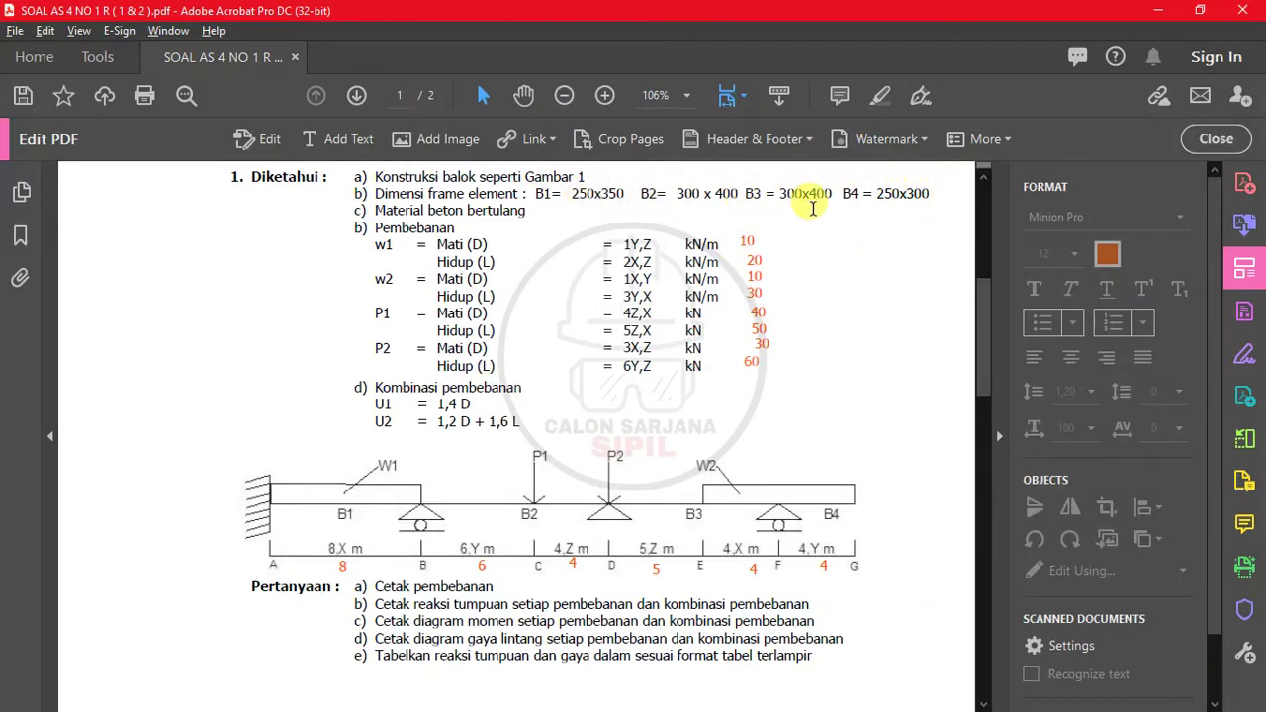
pyautogui.moveTo(876, 193); pyautogui.dragTo(928, 194)
pyautogui.hotkey('alt', 'Tab')
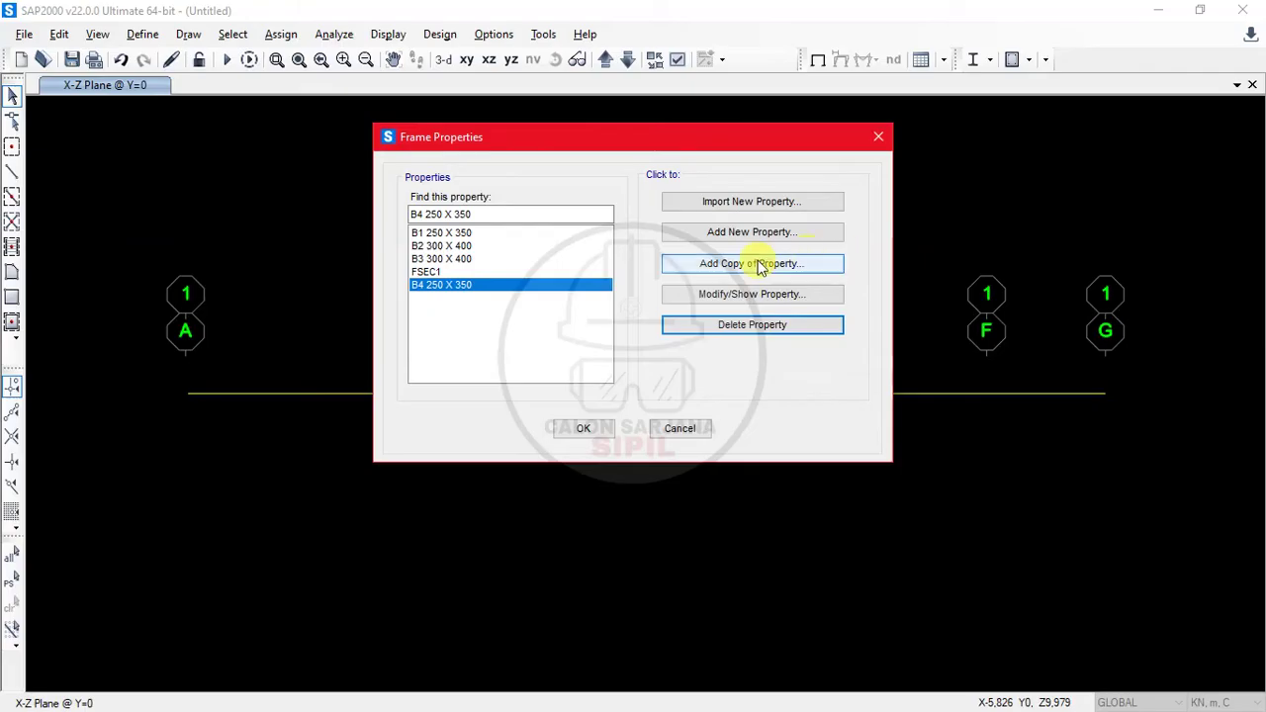
pyautogui.click(514, 282)
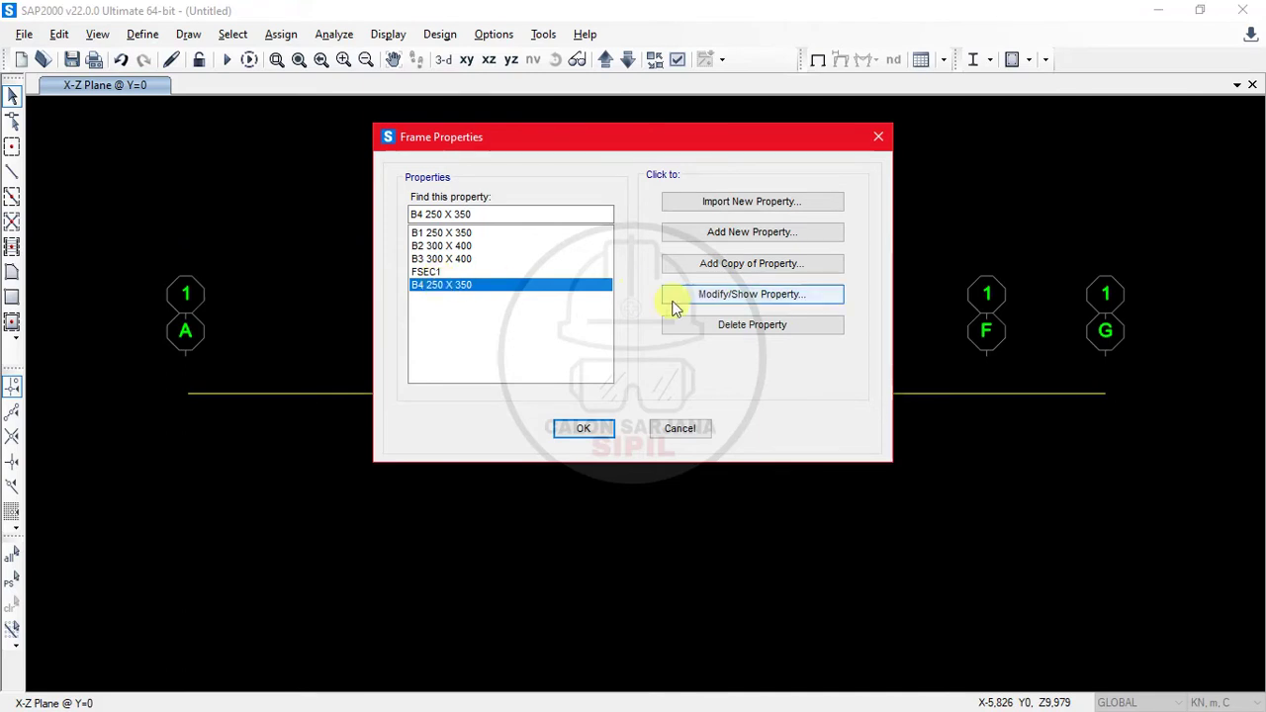
pyautogui.click(768, 296)
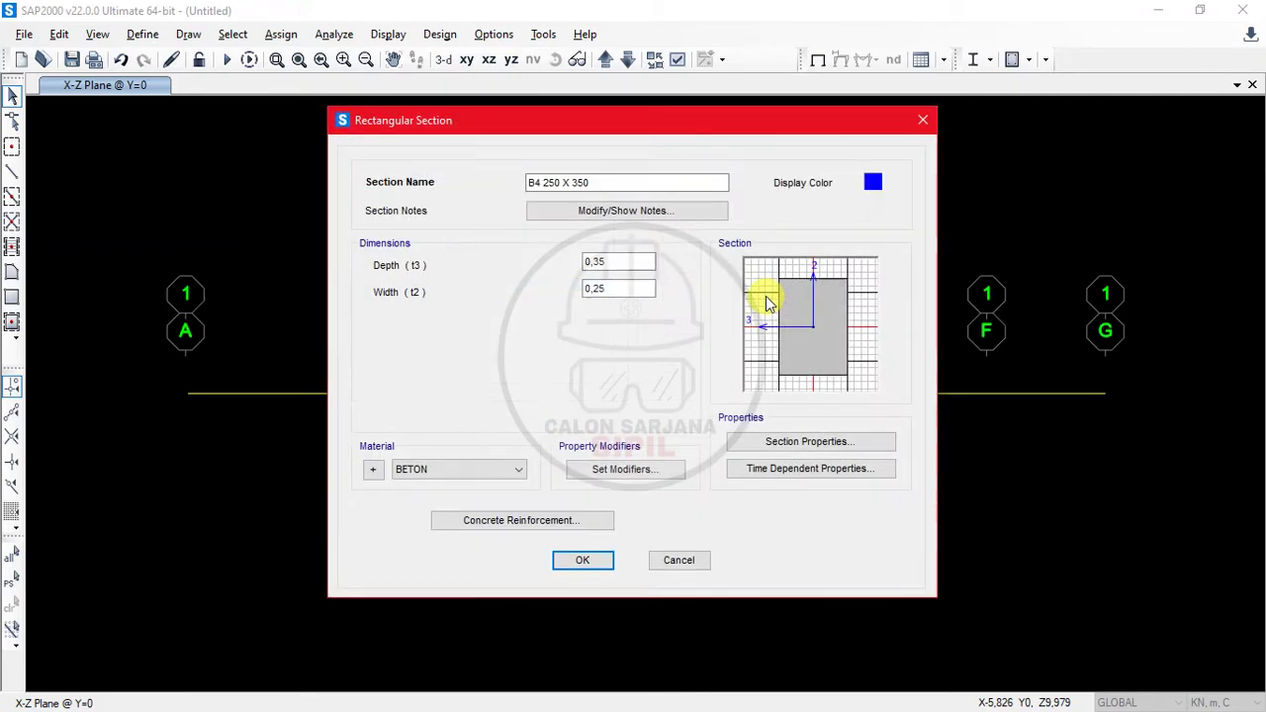
pyautogui.click(584, 182)
pyautogui.press('BackSpace')
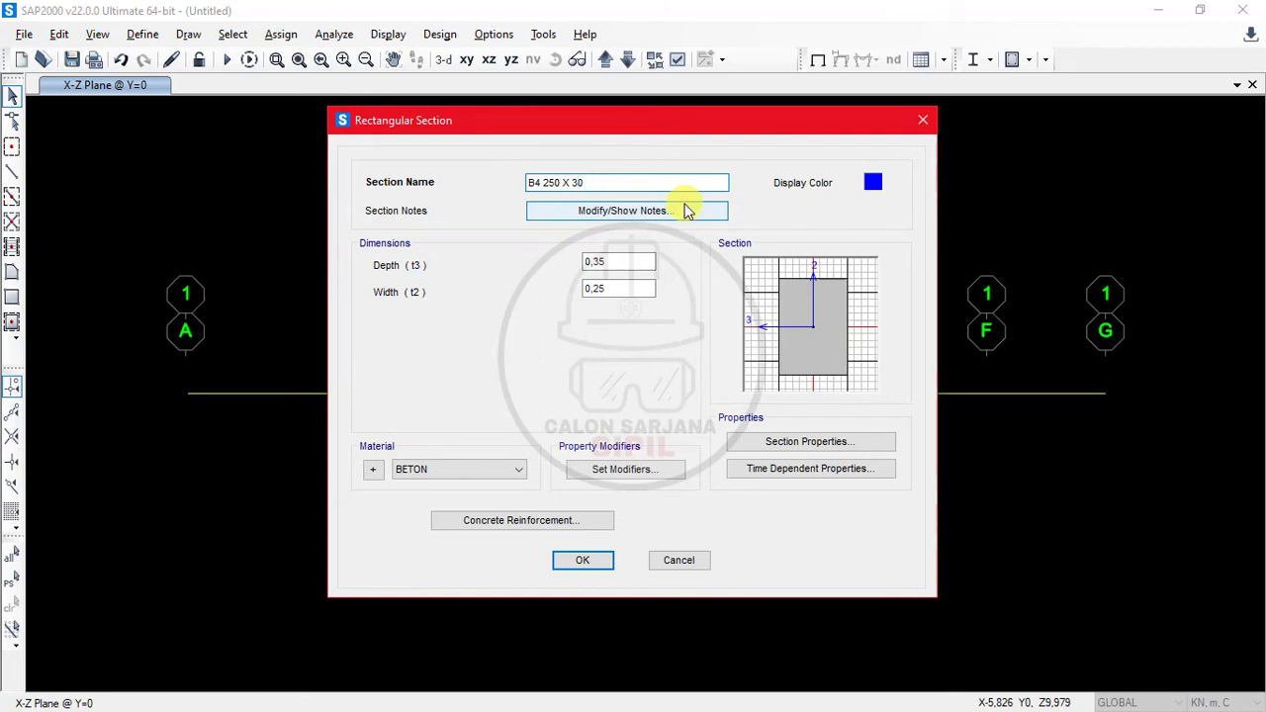
pyautogui.write('0')
# Set the B4 section's depth (t3) to 0,3 m, then accept the section and the frame property definitions.
pyautogui.click(607, 261)
pyautogui.press('BackSpace')
pyautogui.click(629, 287)
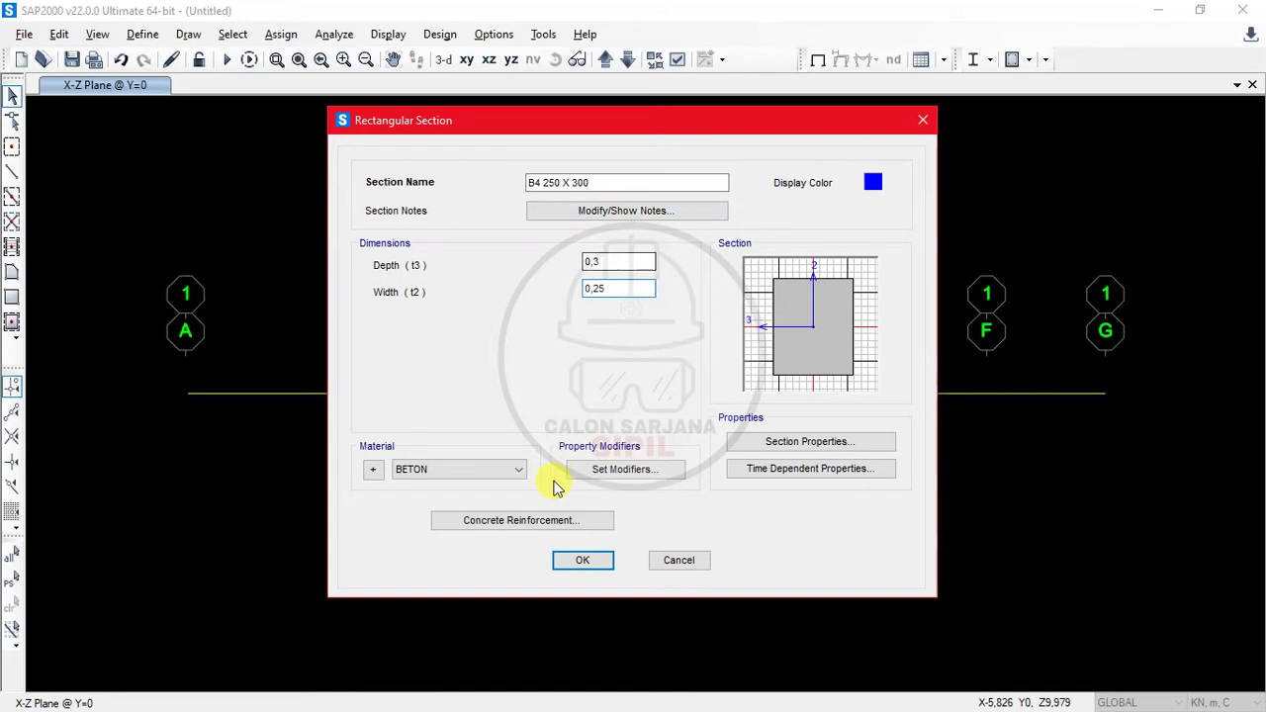
pyautogui.click(581, 560)
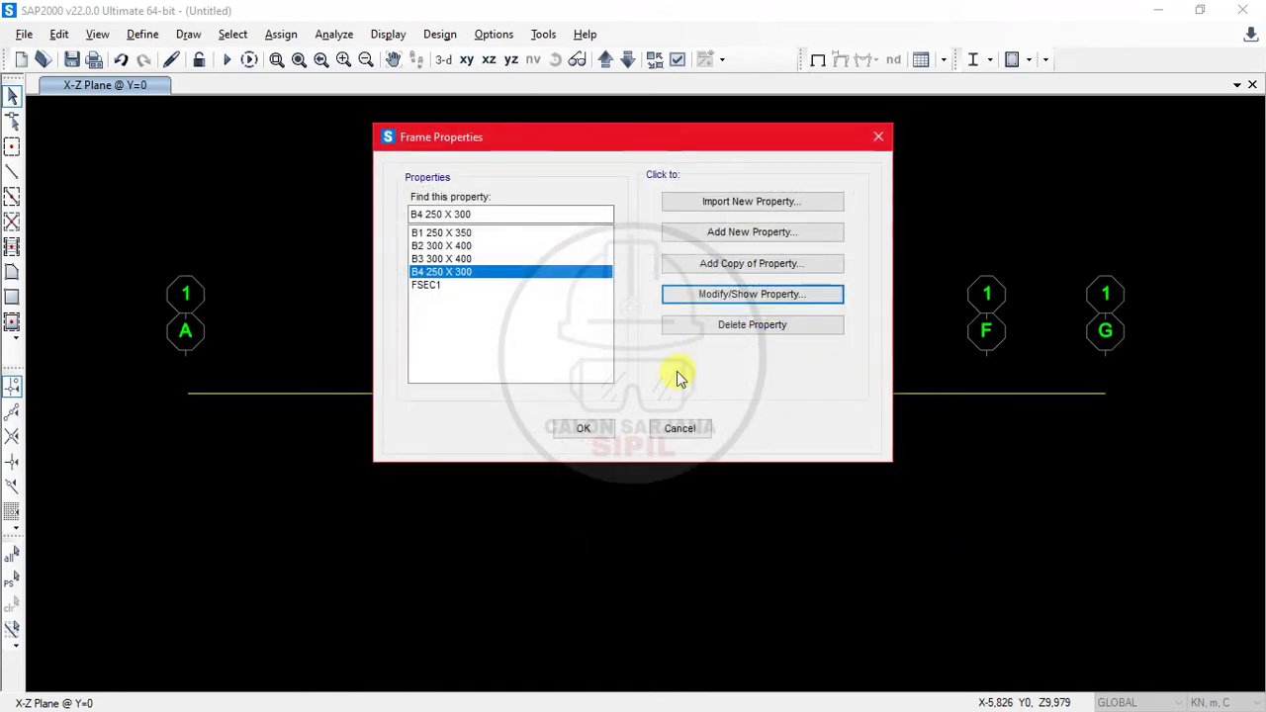
pyautogui.moveTo(438, 238); pyautogui.dragTo(444, 271)
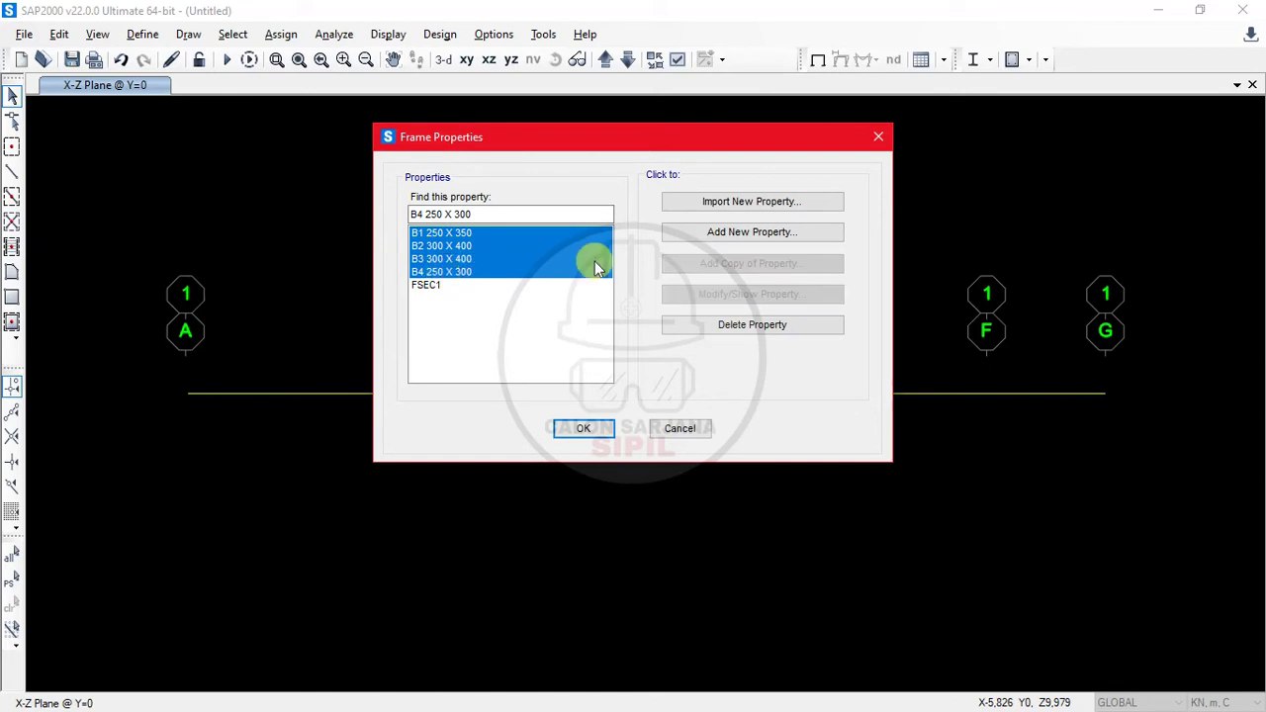
pyautogui.click(506, 303)
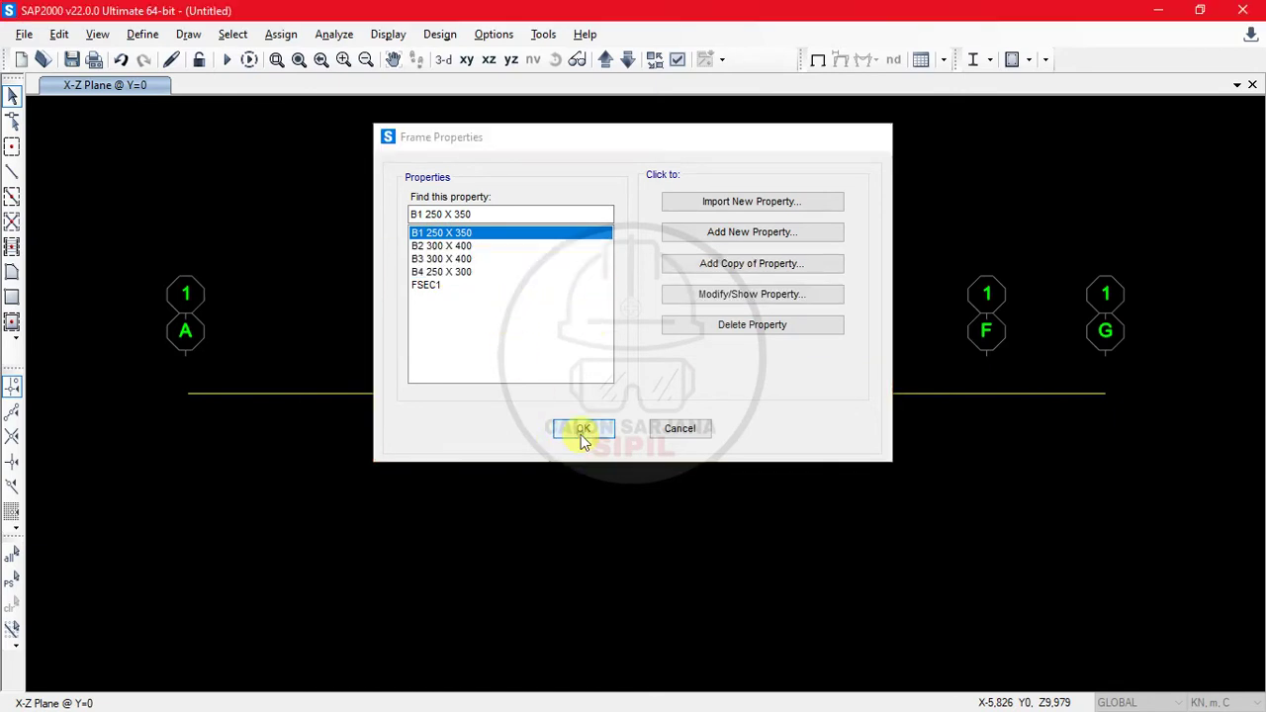
pyautogui.click(580, 434)
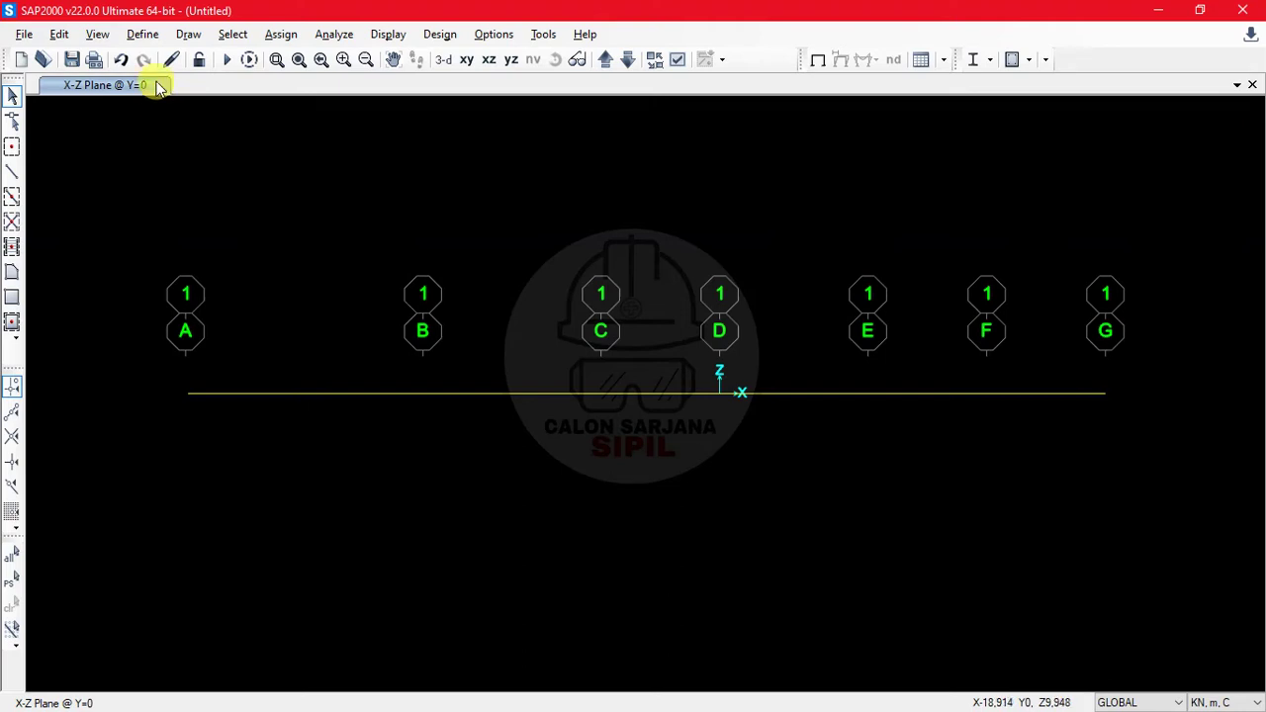
# Add a load pattern named MATI - BS of type Dead with a self-weight multiplier of 1.
pyautogui.click(143, 34)
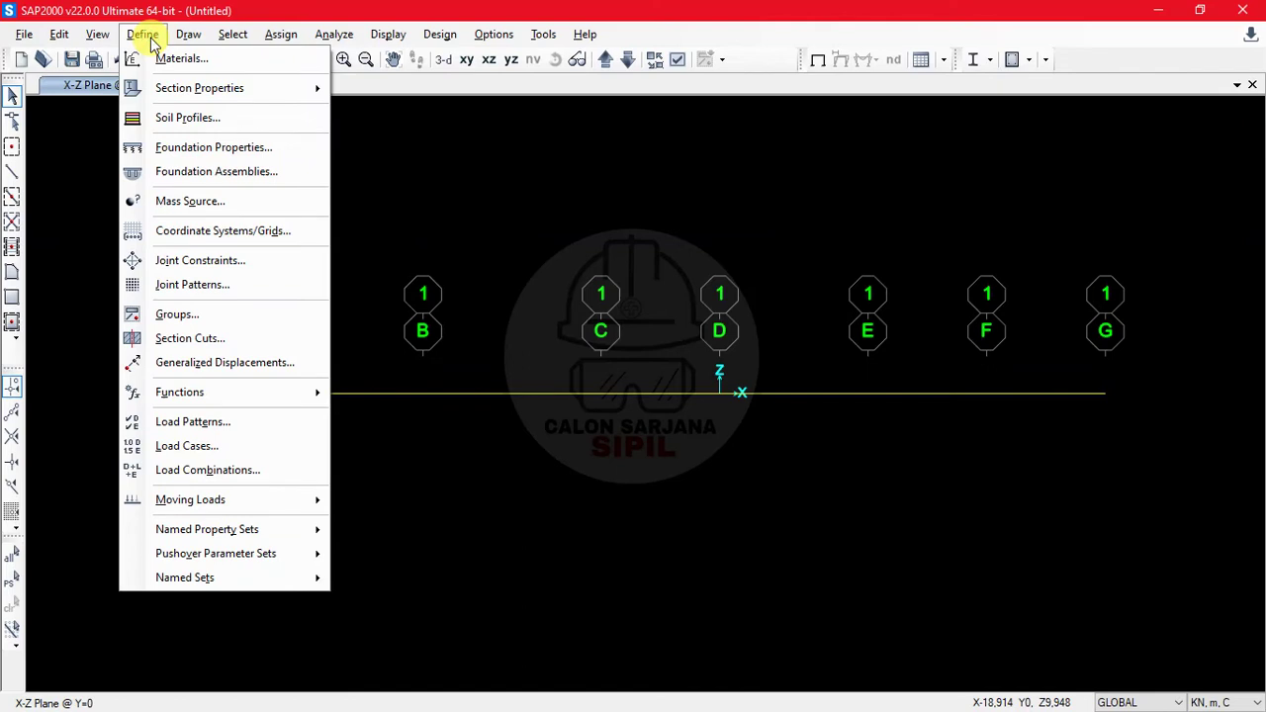
pyautogui.click(251, 422)
pyautogui.doubleClick(287, 303)
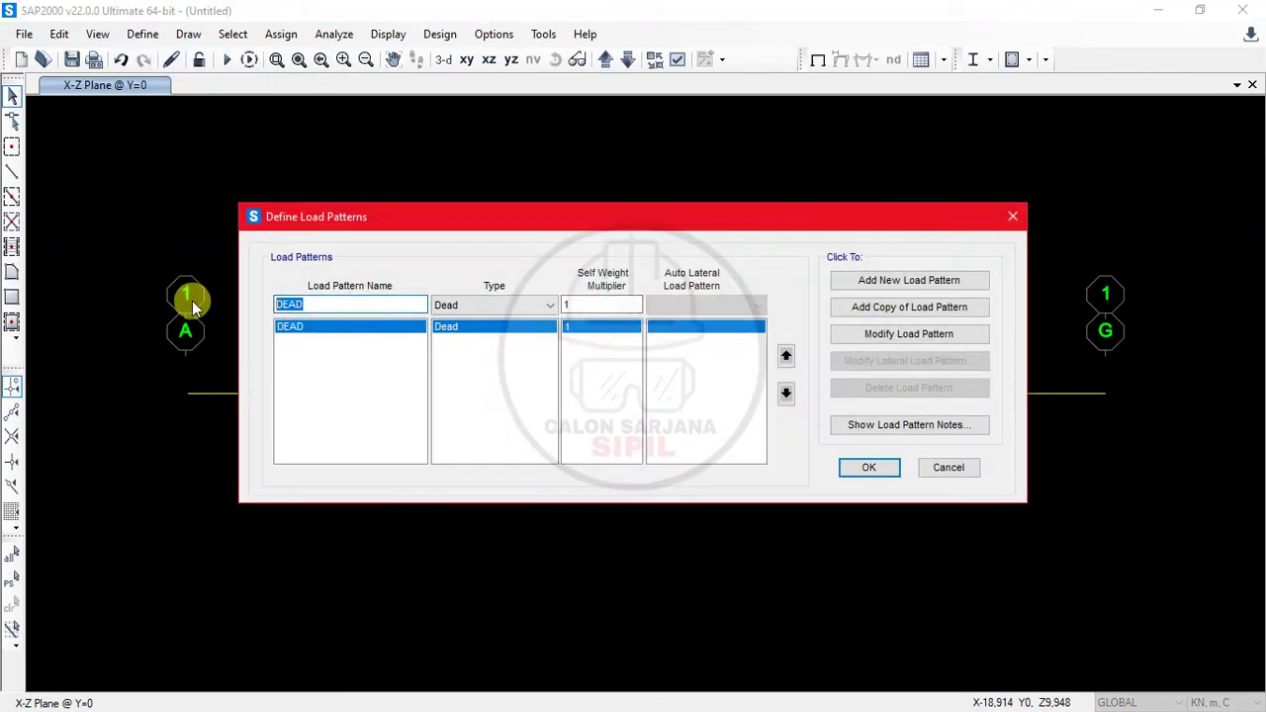
pyautogui.write('MATI - BS')
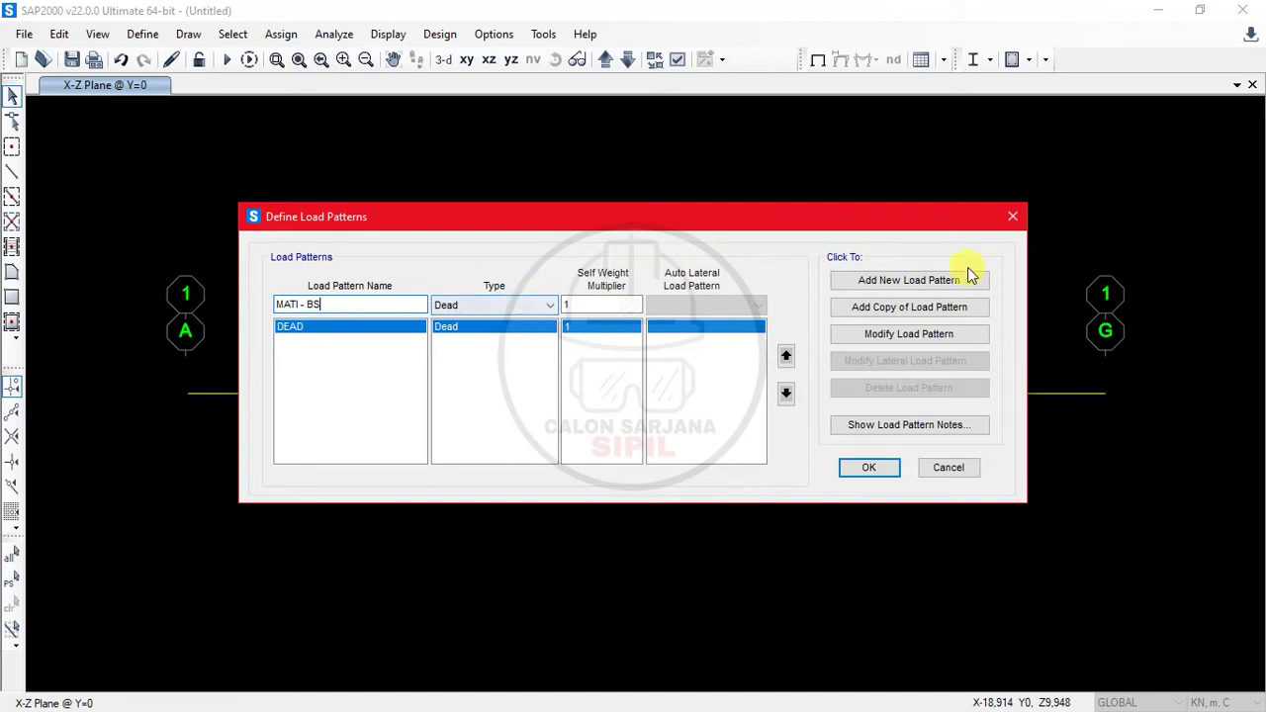
pyautogui.click(944, 282)
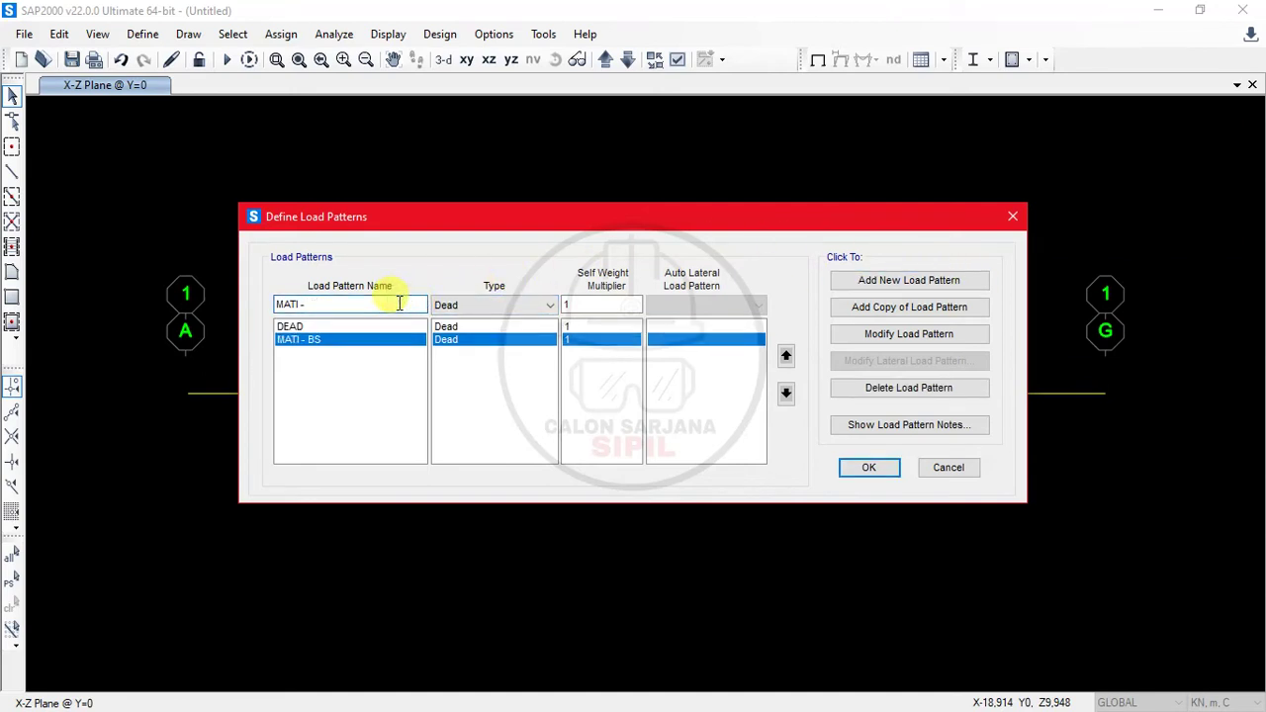
# Add a load pattern named MATI - TAMBAHAN of type Super Dead with a self-weight multiplier of 0.
pyautogui.write('TAMBAHAN')
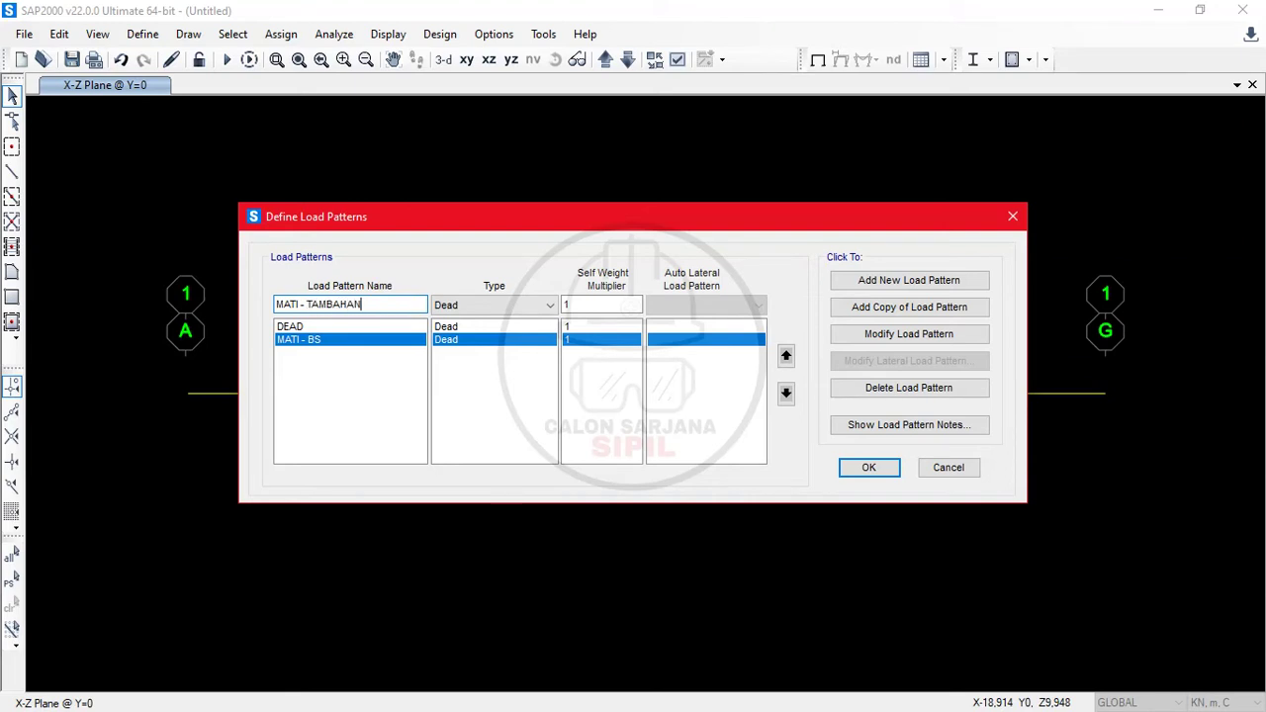
pyautogui.click(476, 304)
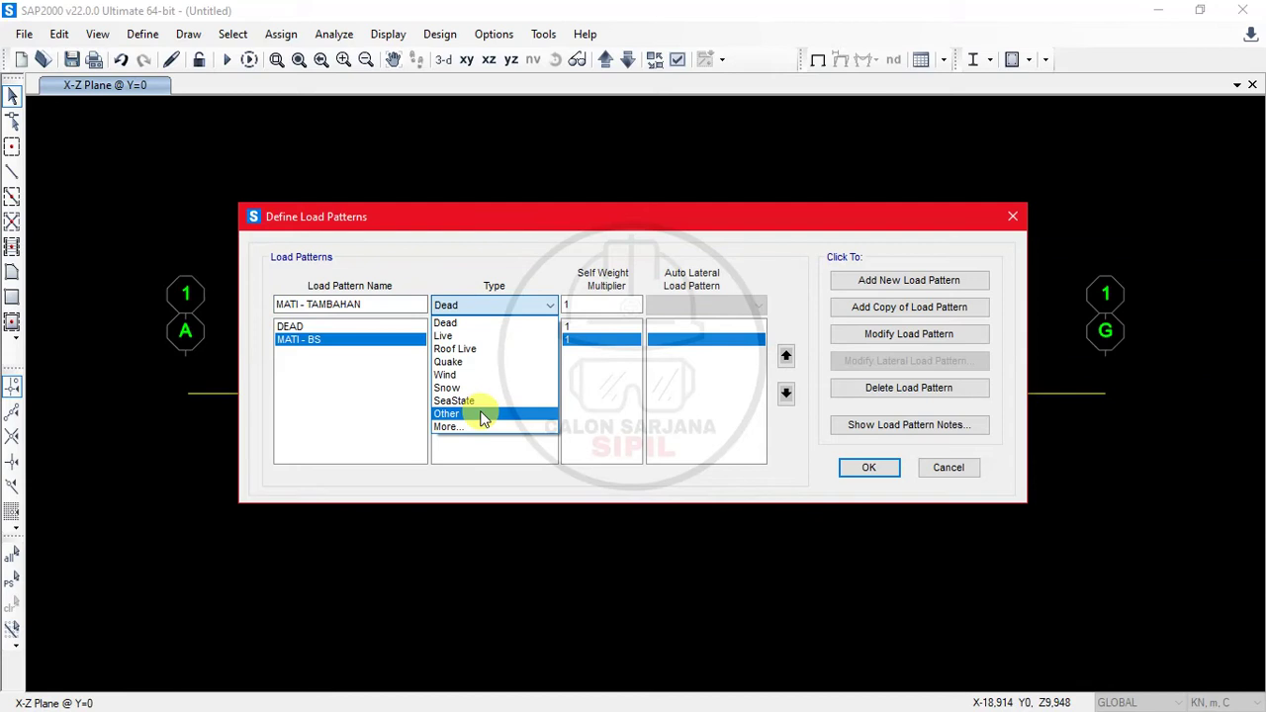
pyautogui.click(465, 305)
pyautogui.click(500, 303)
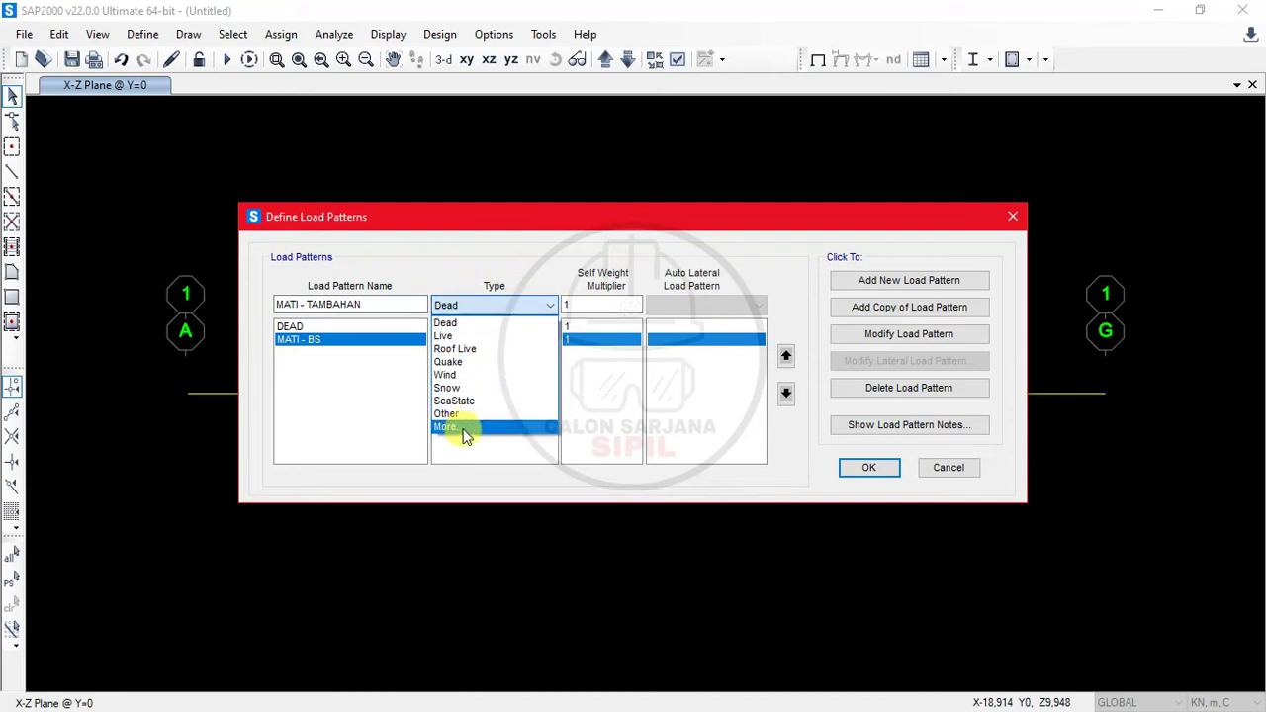
pyautogui.click(465, 428)
pyautogui.click(498, 300)
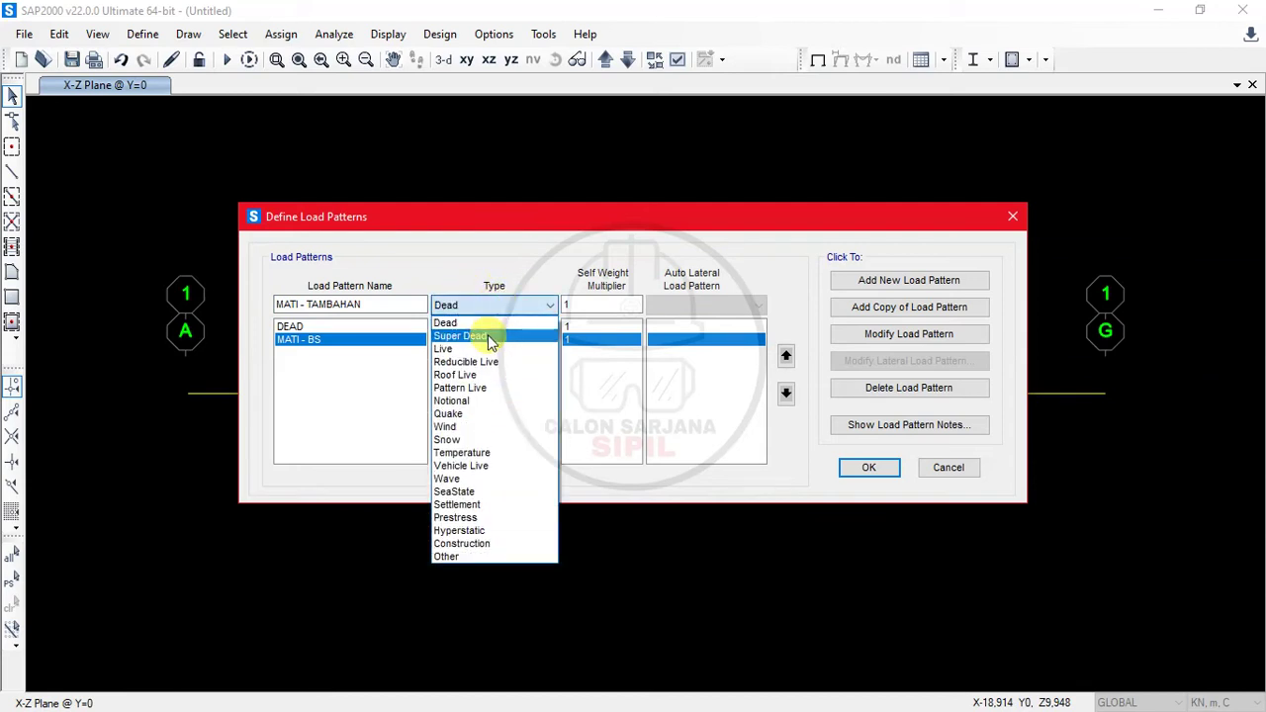
pyautogui.click(489, 339)
pyautogui.doubleClick(603, 305)
pyautogui.write('0')
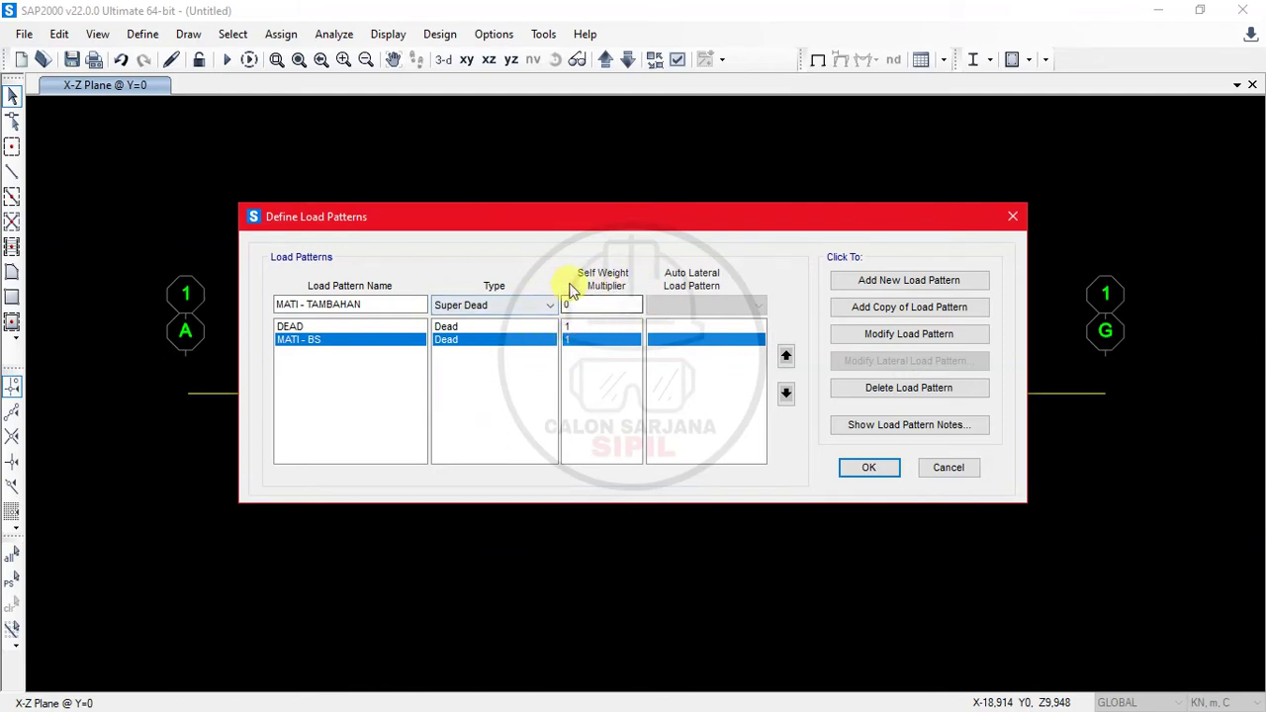
pyautogui.click(936, 280)
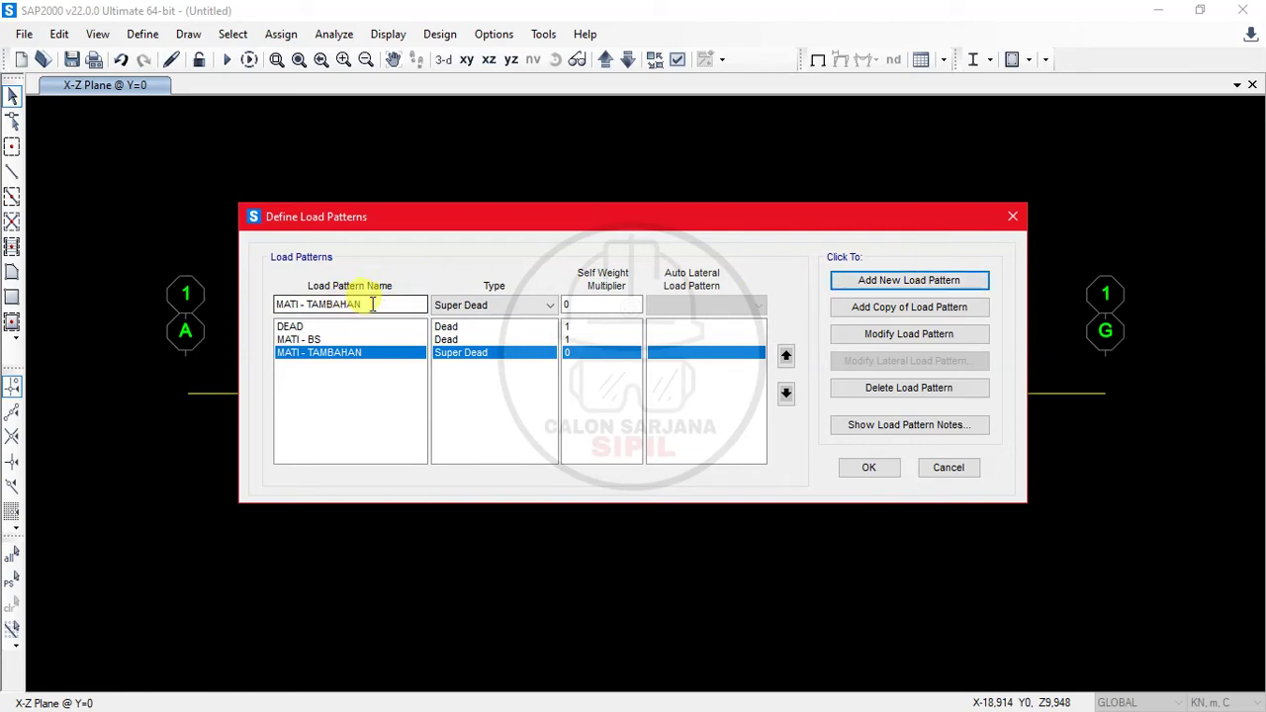
# Add a load pattern named HIDUP of type Live with a self-weight multiplier of 0.
pyautogui.moveTo(372, 305); pyautogui.dragTo(126, 311)
pyautogui.write('HIDUP')
pyautogui.click(470, 306)
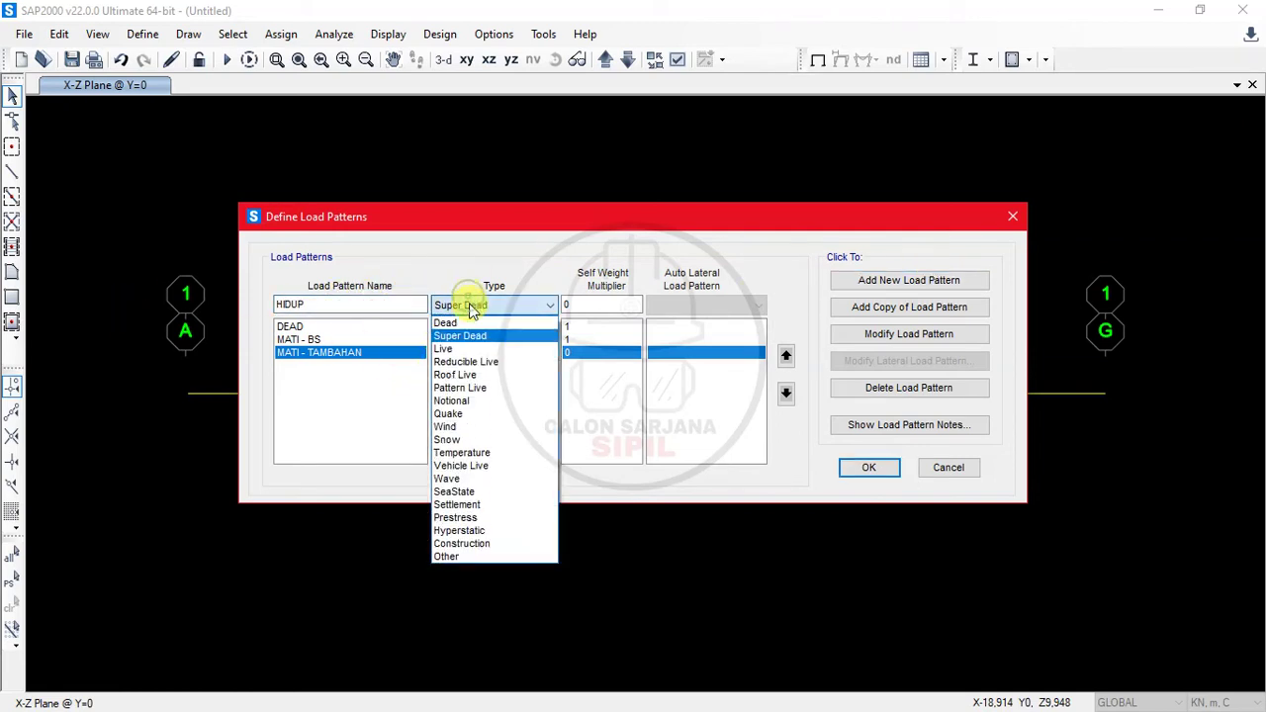
pyautogui.click(476, 348)
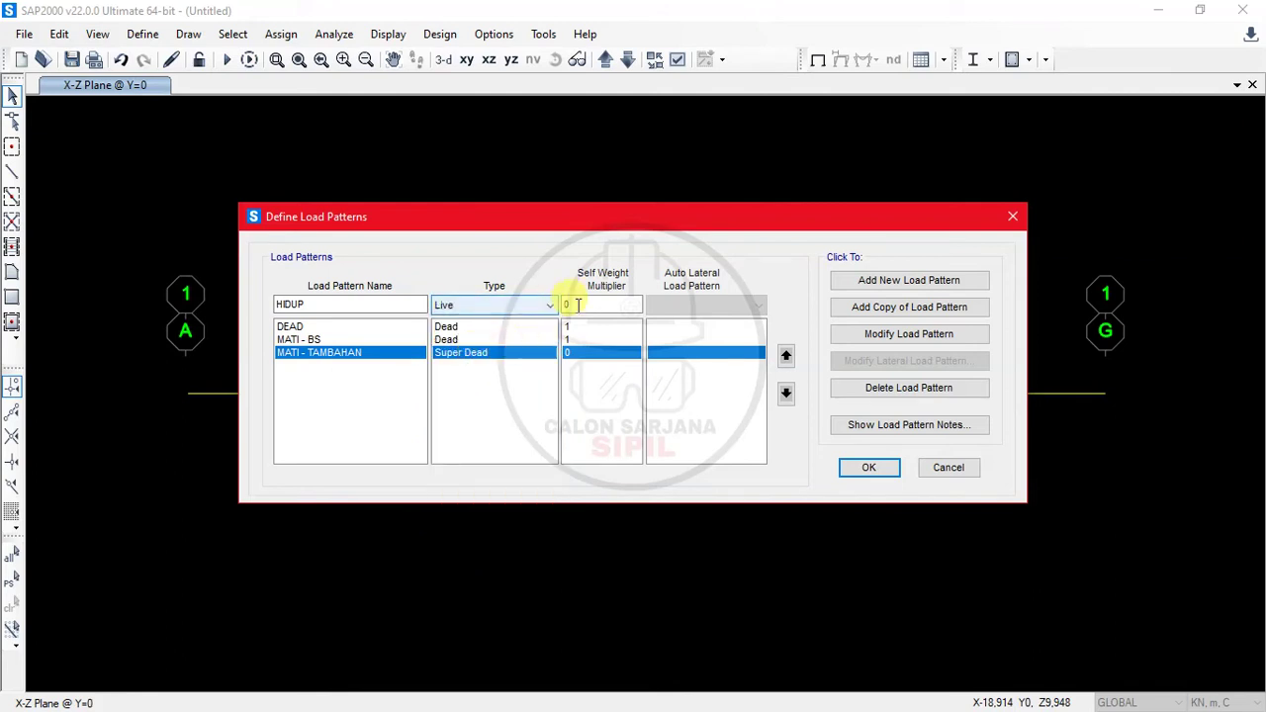
pyautogui.click(868, 280)
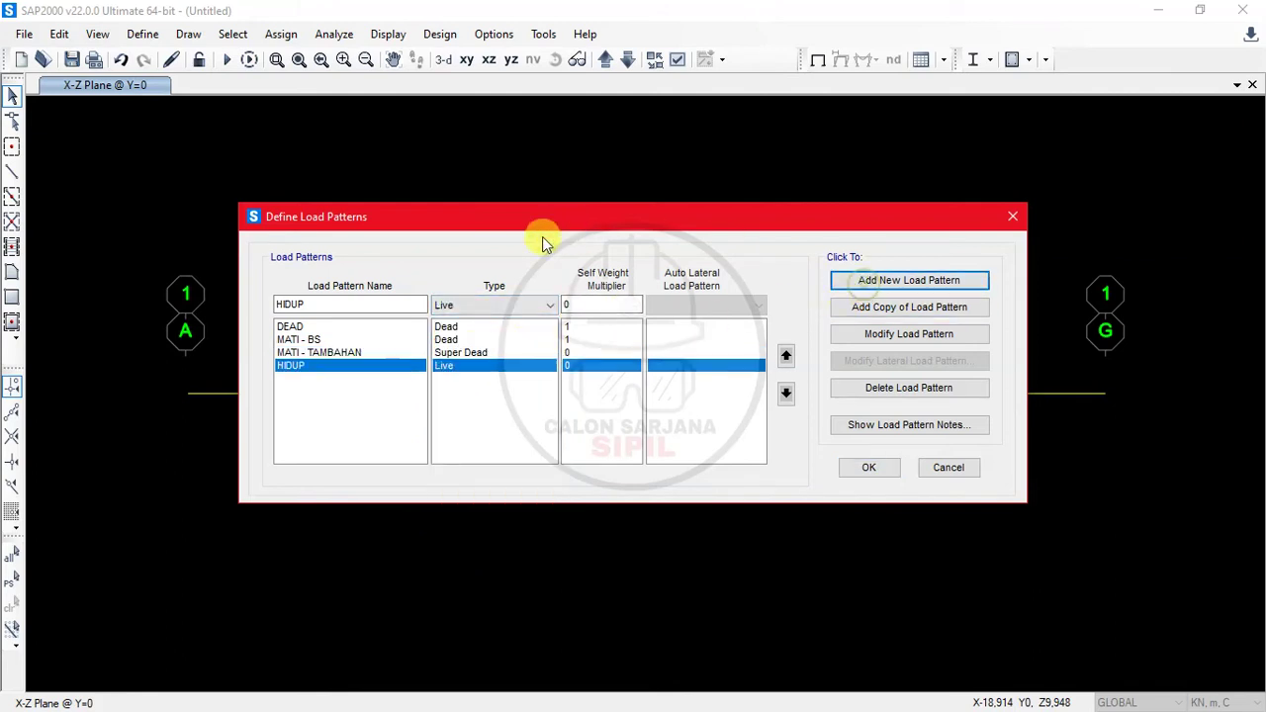
# Review the load pattern types and the MATI - BS and HIDUP entries, and accept the load pattern definitions.
pyautogui.click(505, 306)
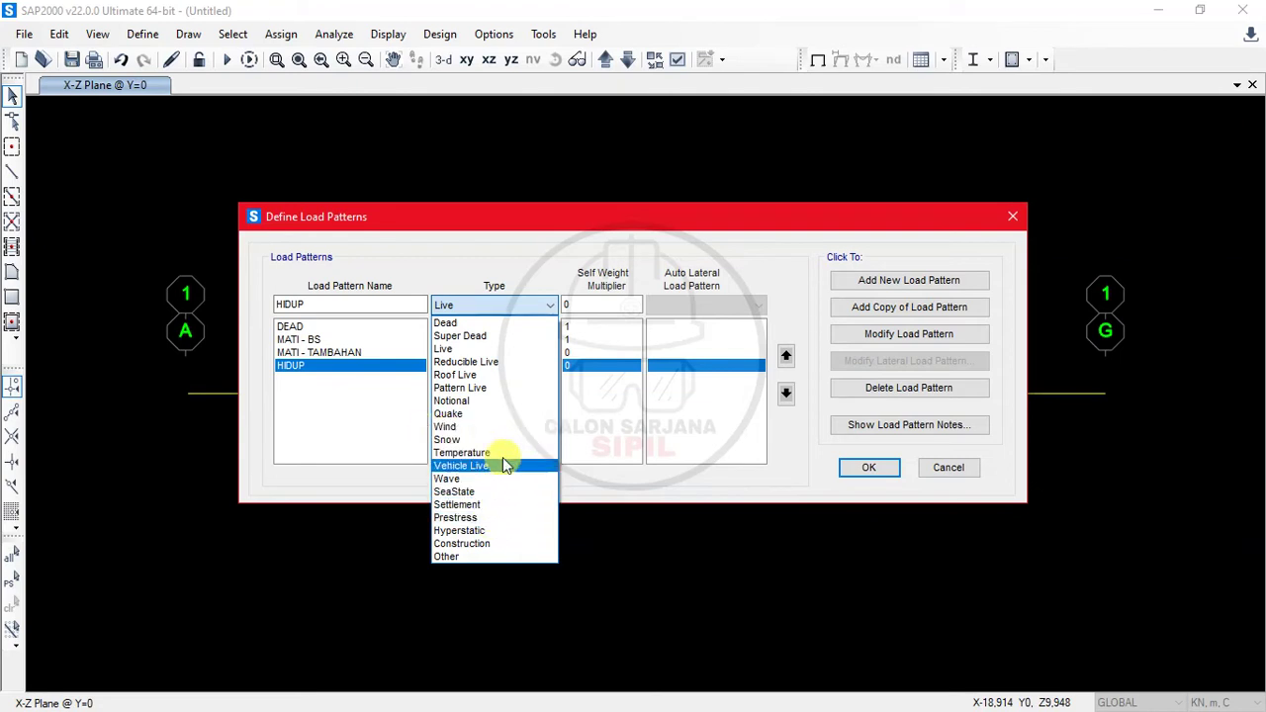
pyautogui.click(649, 431)
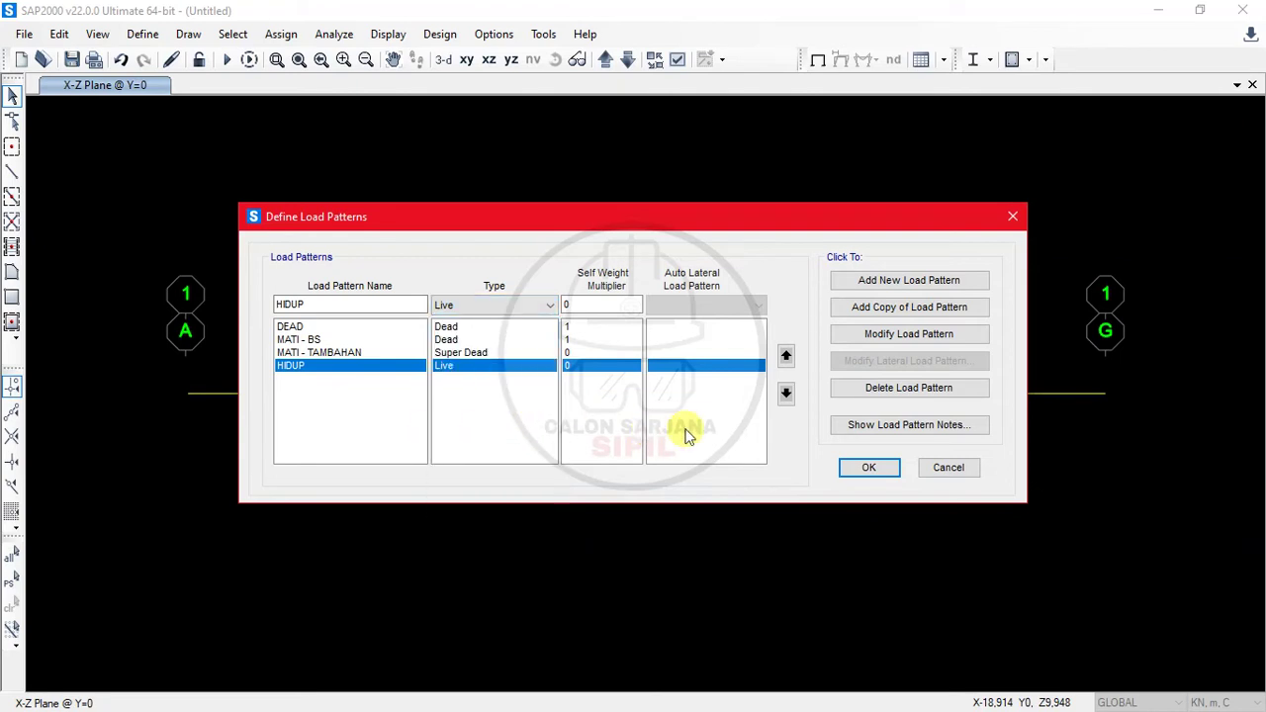
pyautogui.click(316, 340)
pyautogui.click(296, 365)
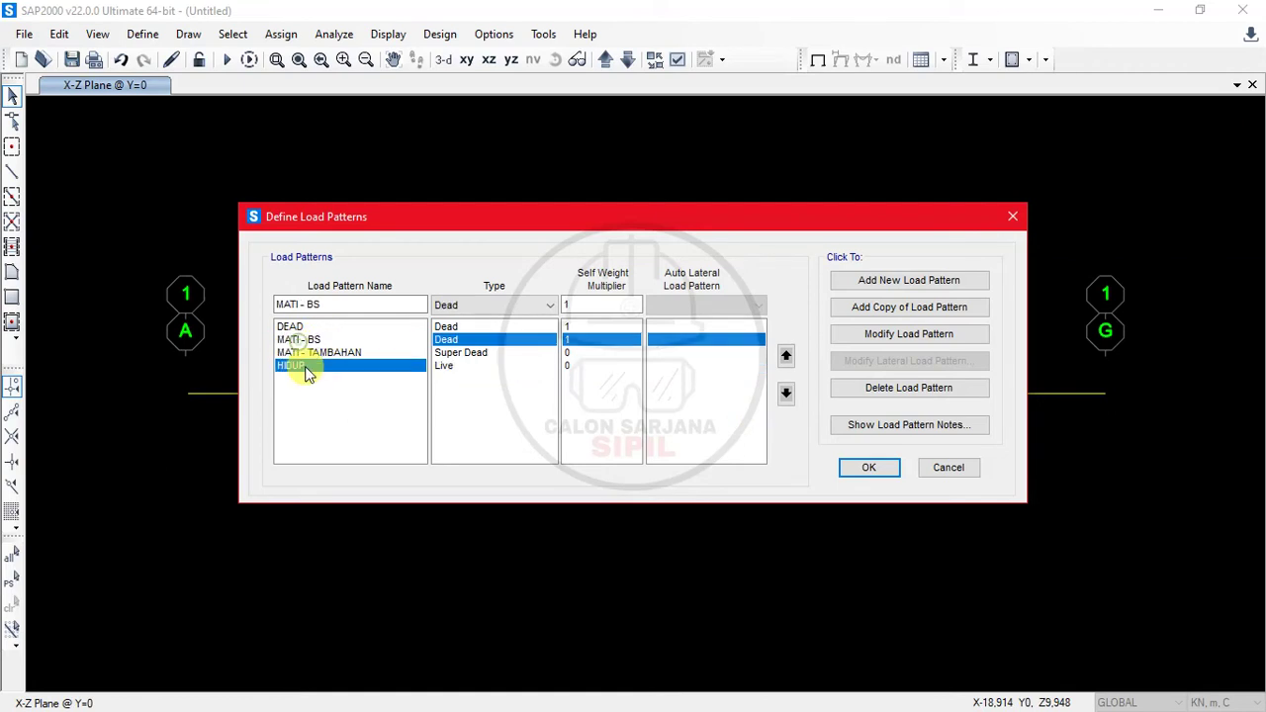
pyautogui.click(865, 471)
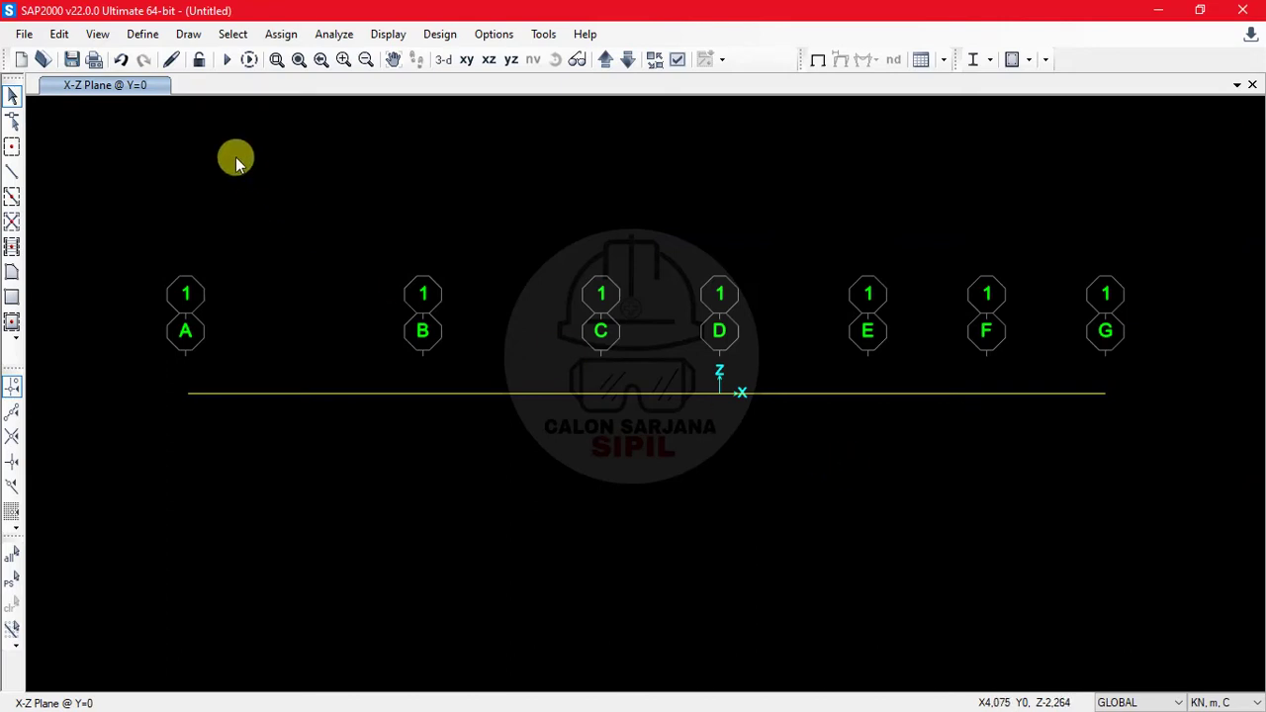
# Start a new load combination and name it U1.
pyautogui.click(141, 34)
pyautogui.click(222, 472)
pyautogui.click(732, 265)
pyautogui.doubleClick(746, 182)
pyautogui.write('U1')
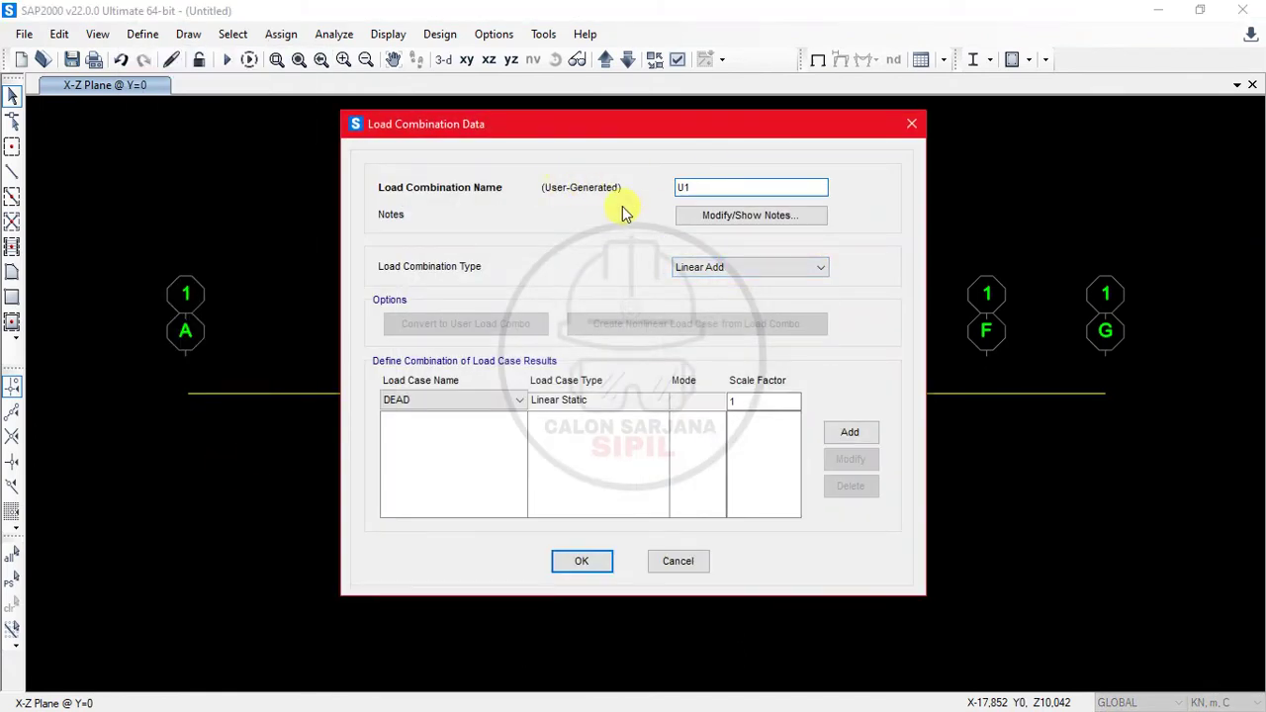
# Add the MATI - BS load case to combination U1 with a scale factor of 1,4.
pyautogui.click(508, 401)
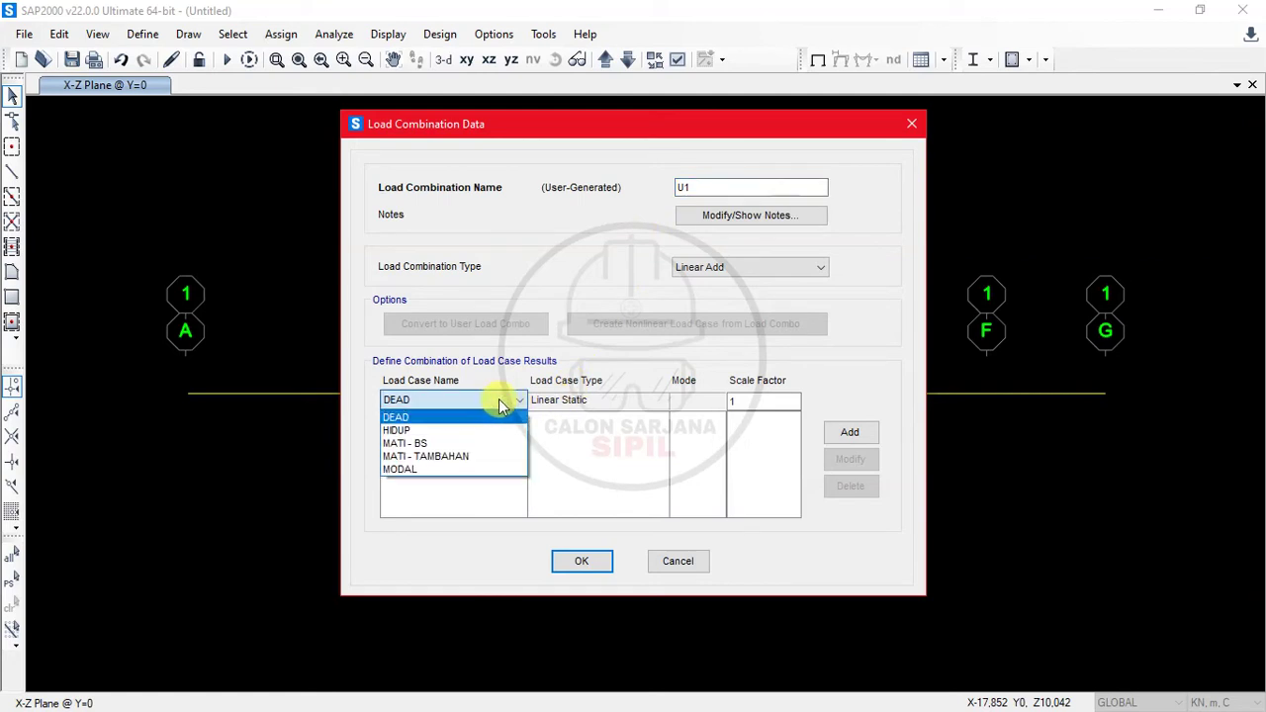
pyautogui.click(453, 442)
pyautogui.click(781, 399)
pyautogui.write(',')
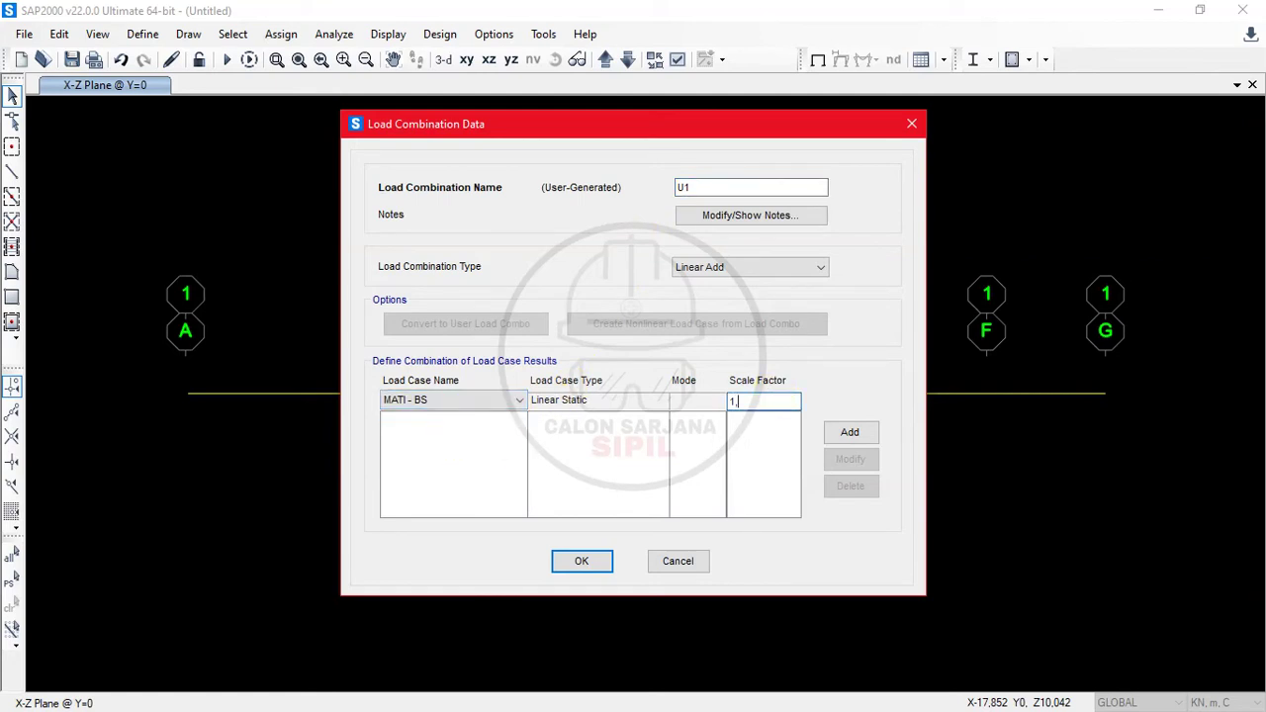
pyautogui.write('4')
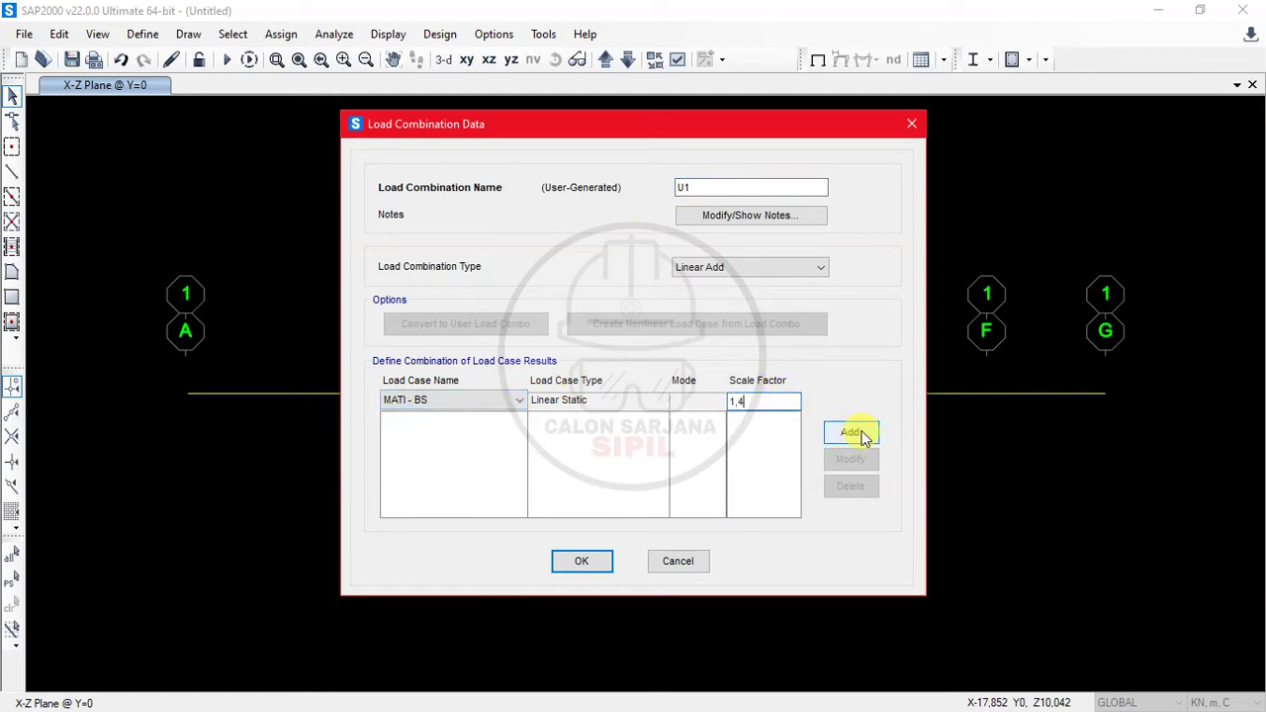
pyautogui.click(858, 435)
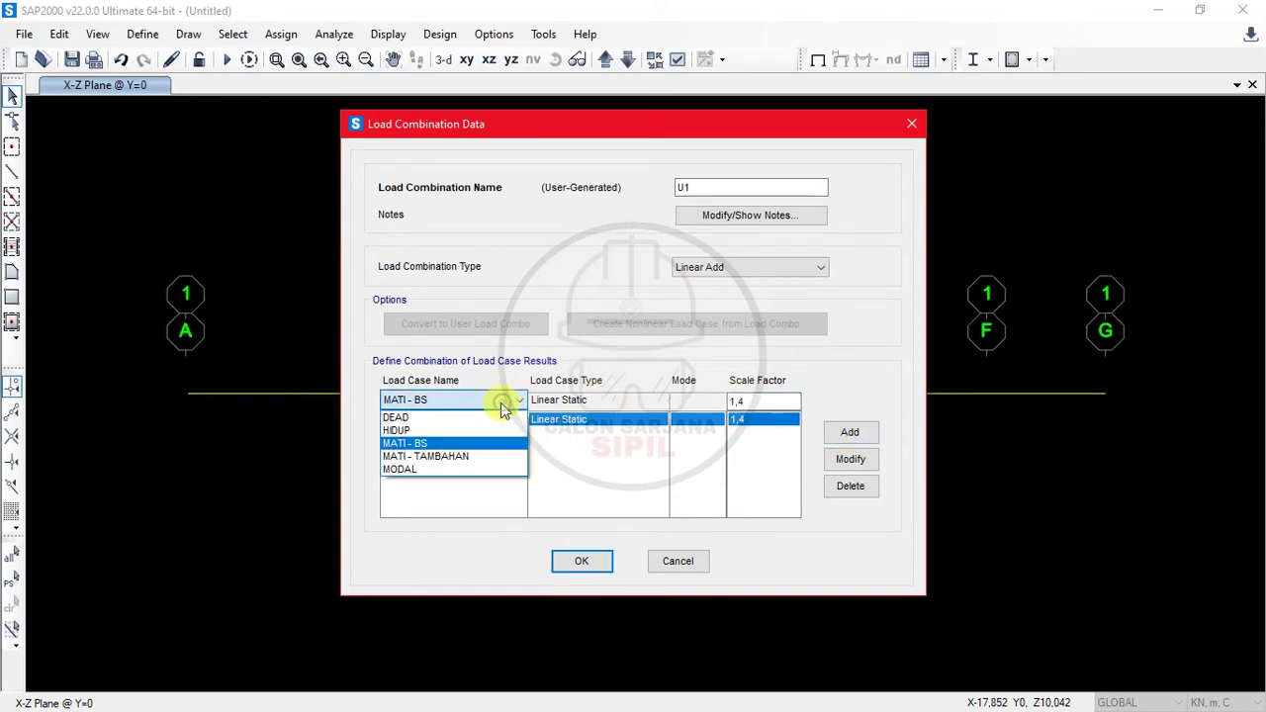
# Check the combinations in the assignment PDF, add MATI - TAMBAHAN to U1 with scale factor 1,4, and accept the combination.
pyautogui.click(473, 455)
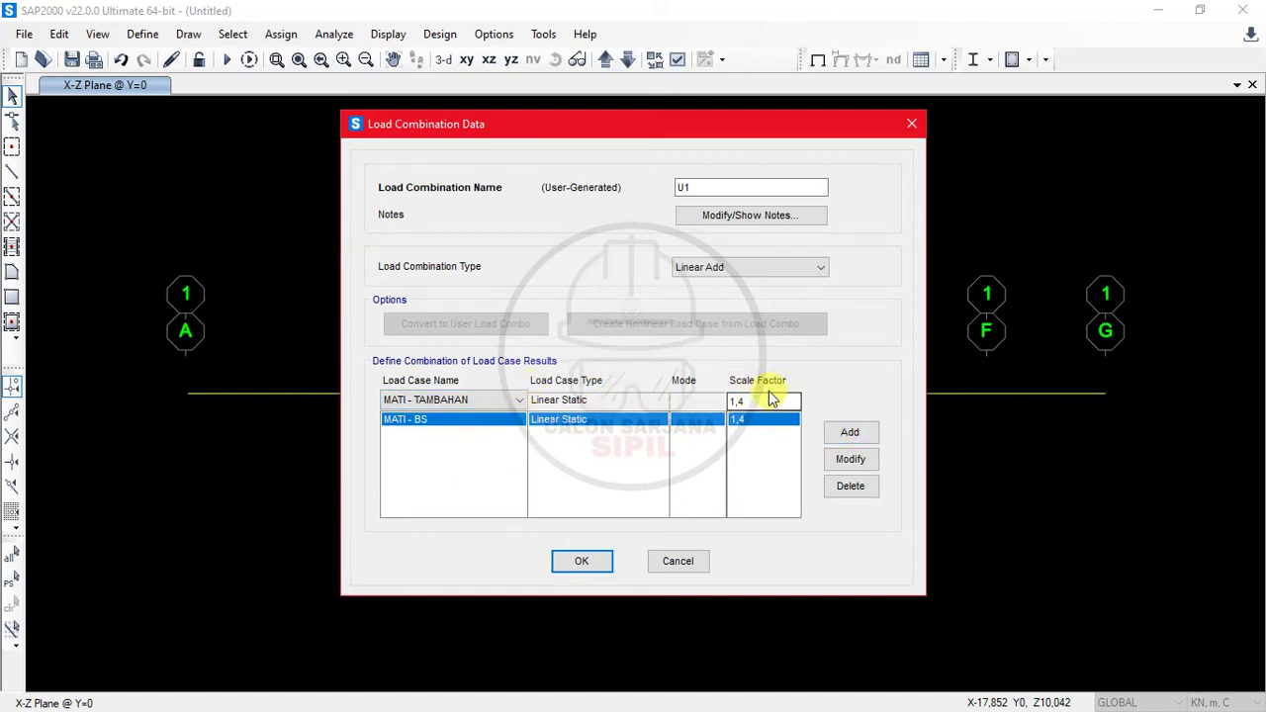
pyautogui.hotkey('alt', 'Tab')
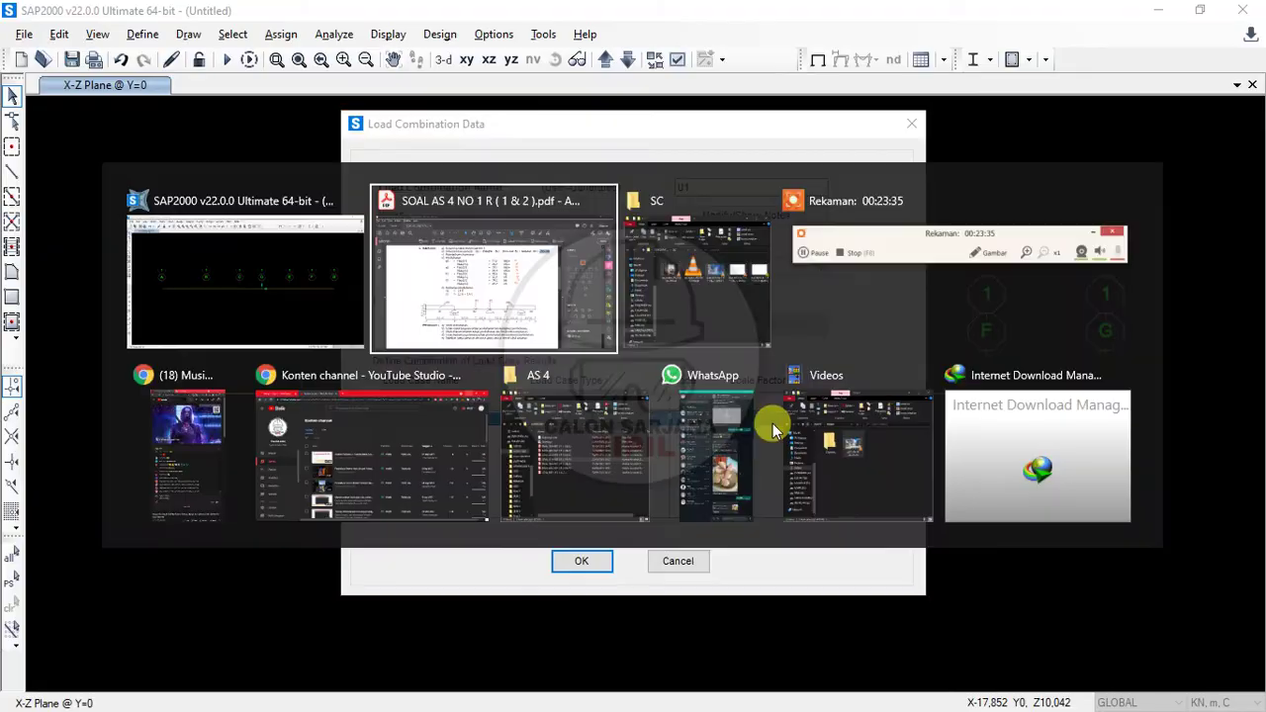
pyautogui.moveTo(356, 387); pyautogui.dragTo(636, 435)
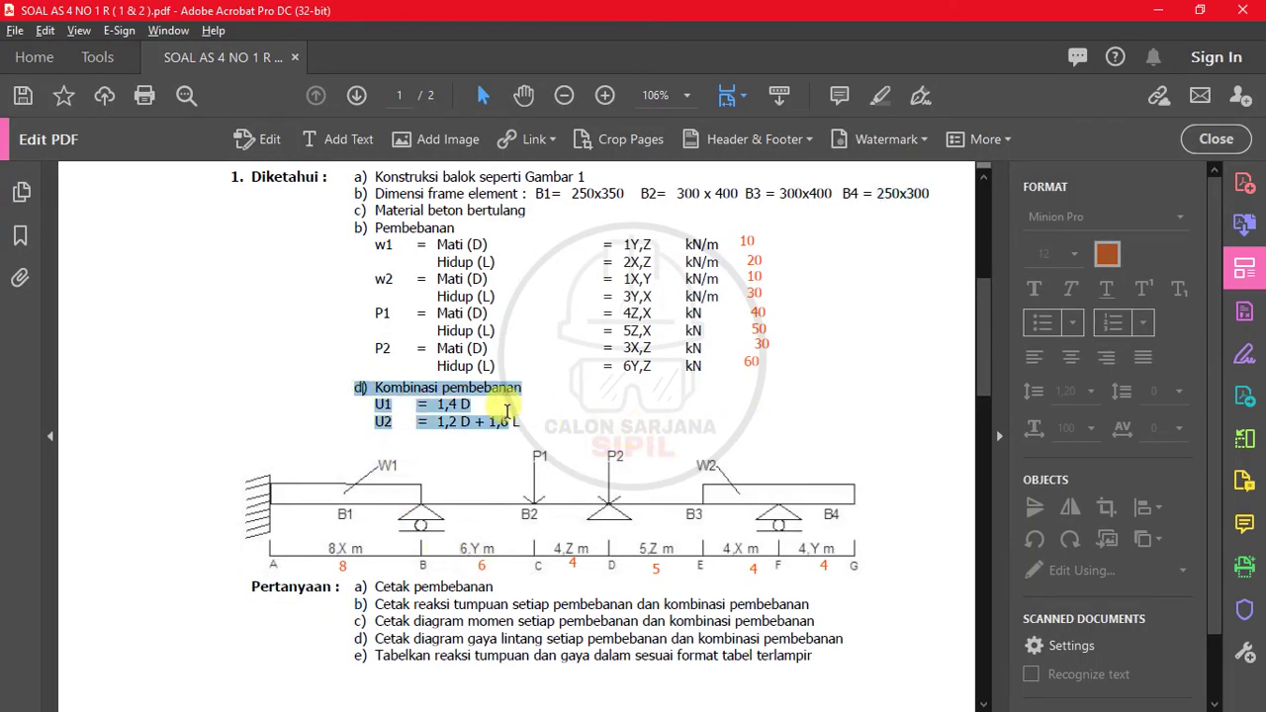
pyautogui.hotkey('alt', 'Tab')
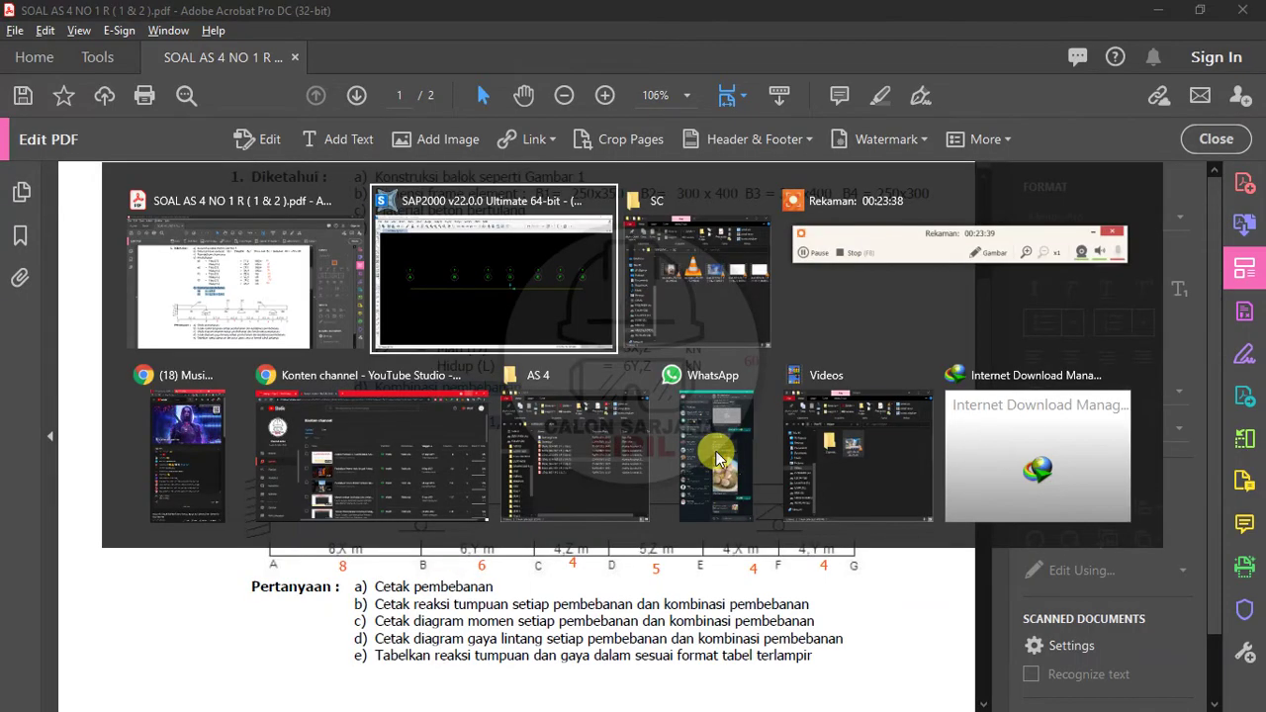
pyautogui.click(856, 432)
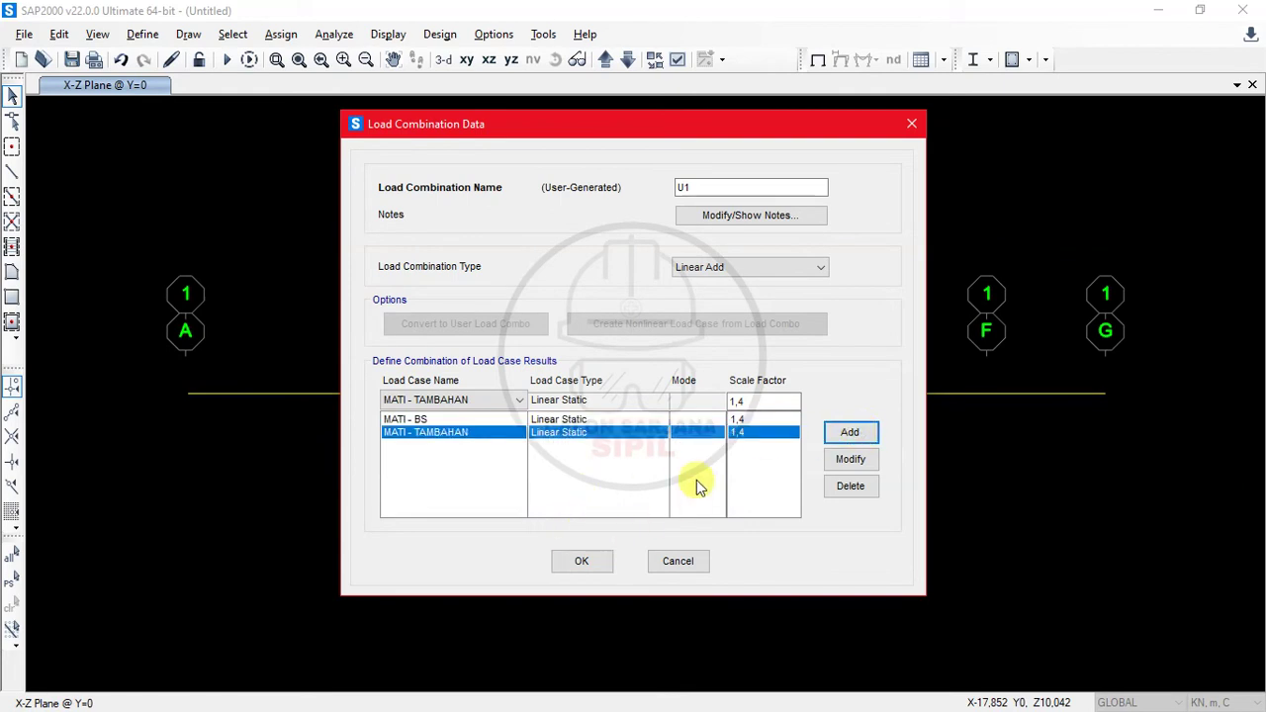
pyautogui.click(572, 568)
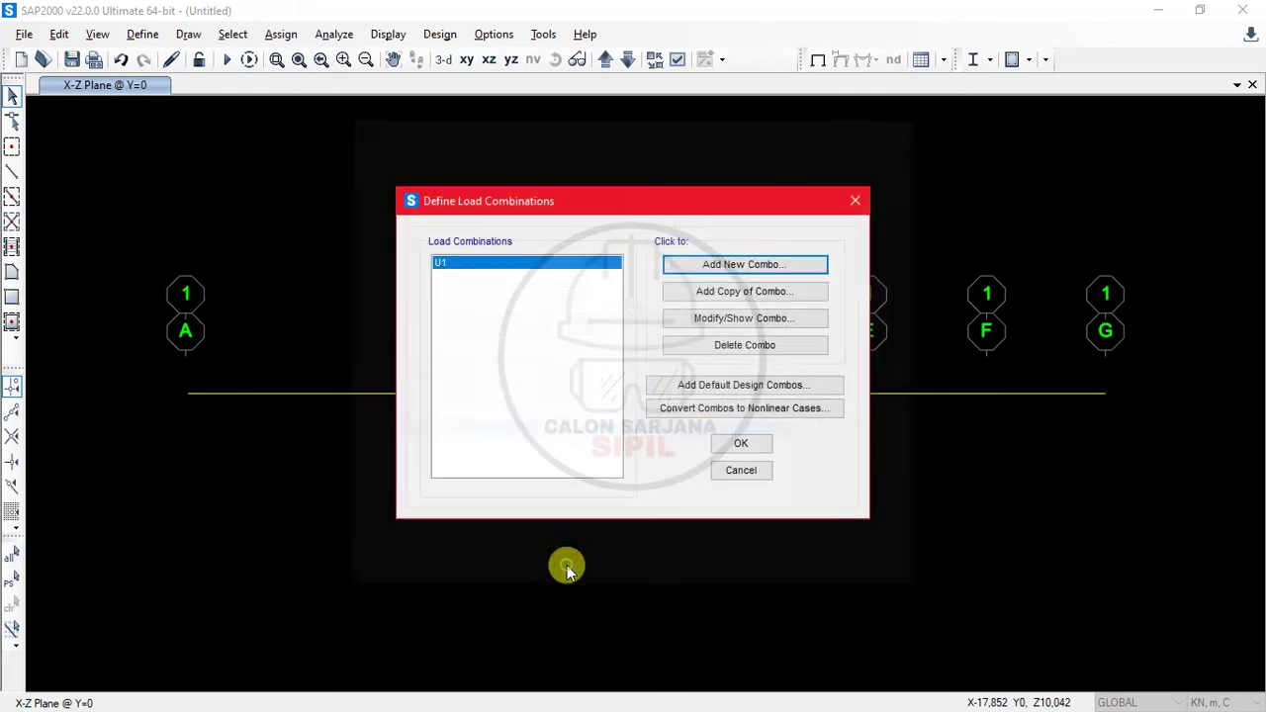
# Create a new load combination named U2 and add the MATI - BS load case with a scale factor of 1,2.
pyautogui.click(769, 264)
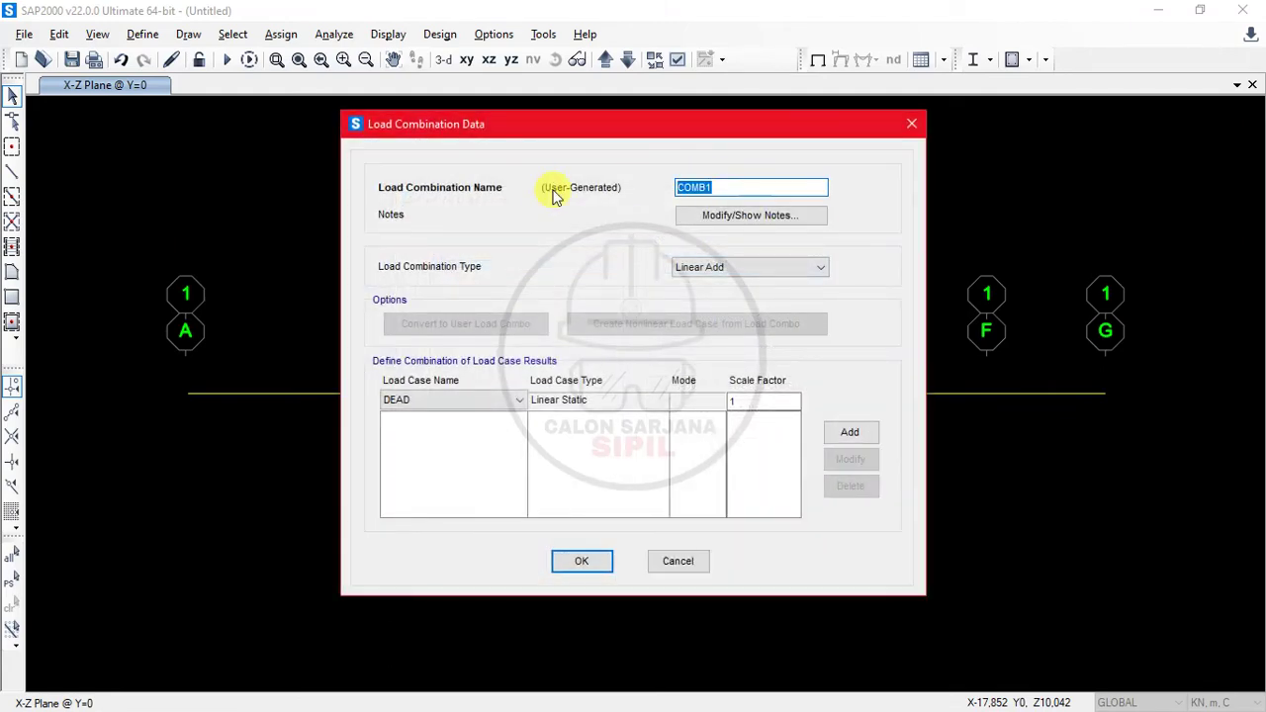
pyautogui.press('Escape')
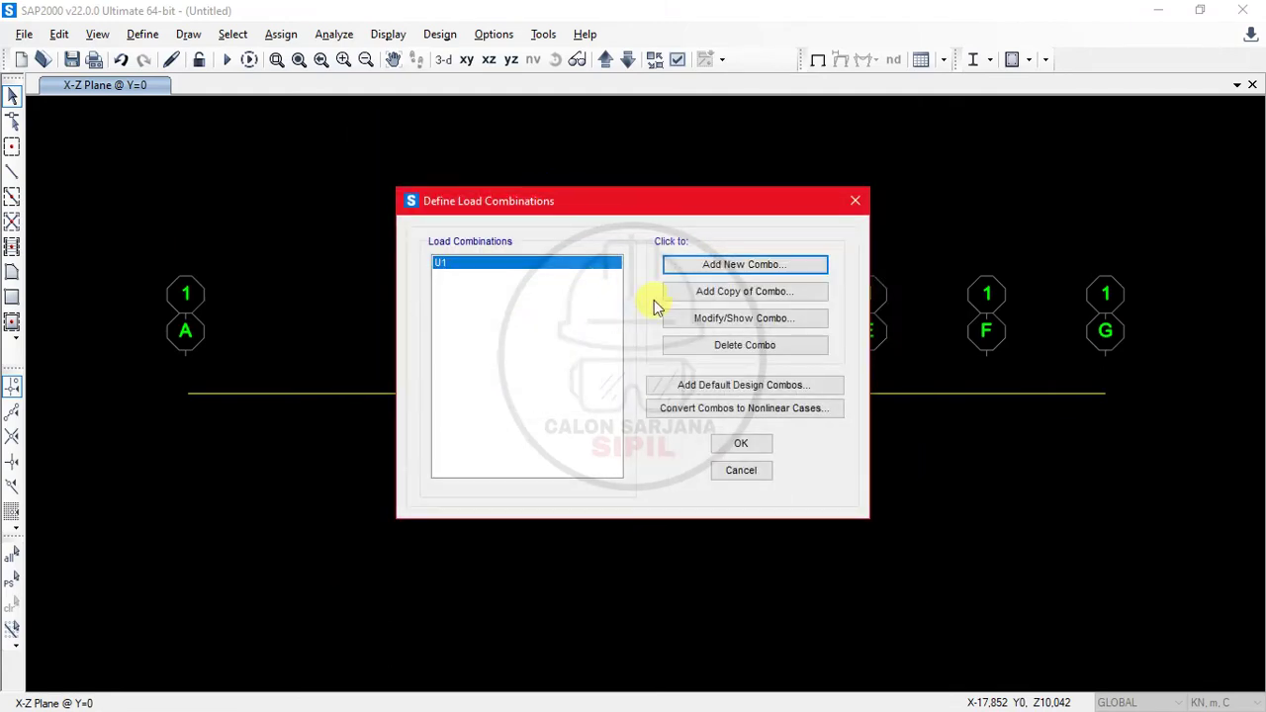
pyautogui.click(717, 263)
pyautogui.click(740, 187)
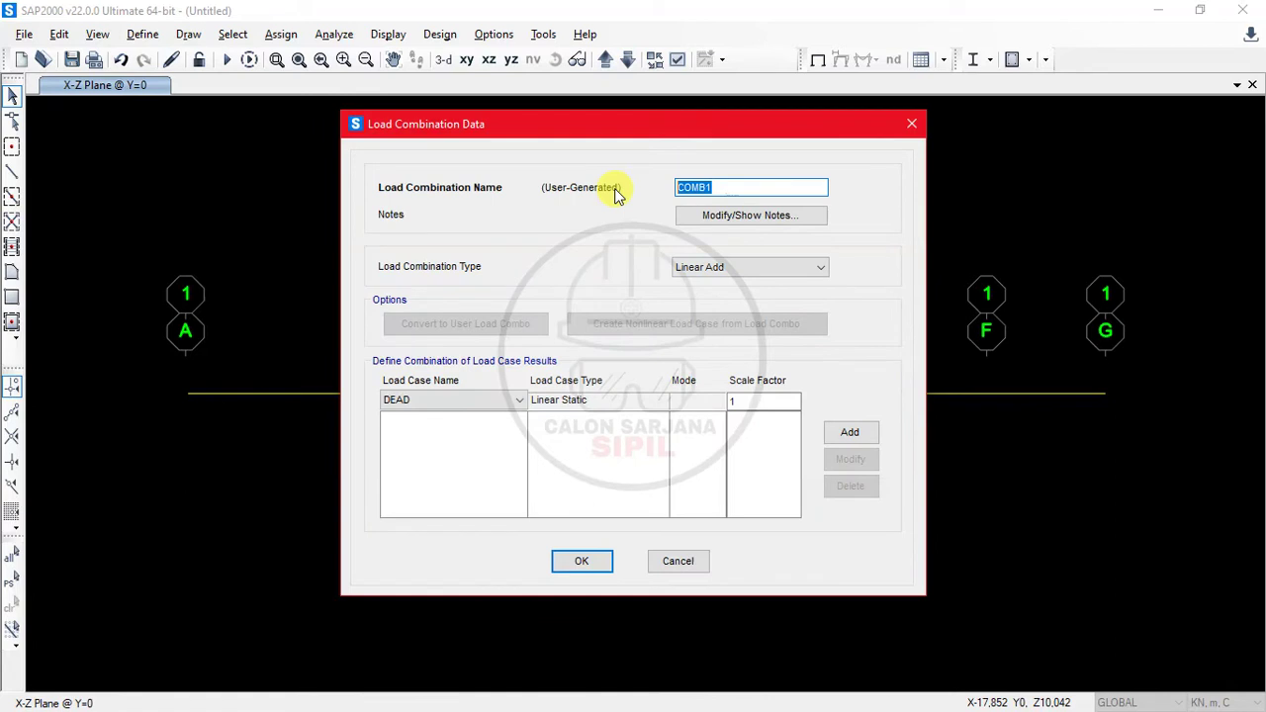
pyautogui.click(452, 399)
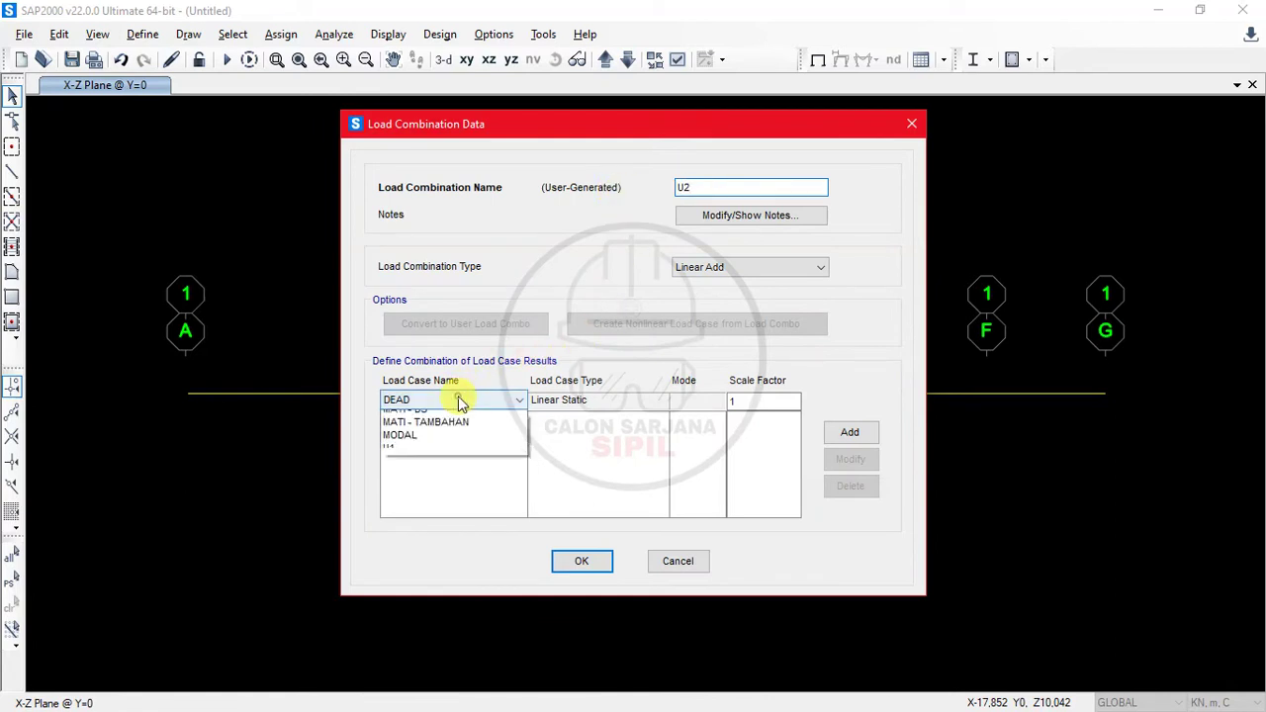
pyautogui.click(452, 438)
pyautogui.click(779, 402)
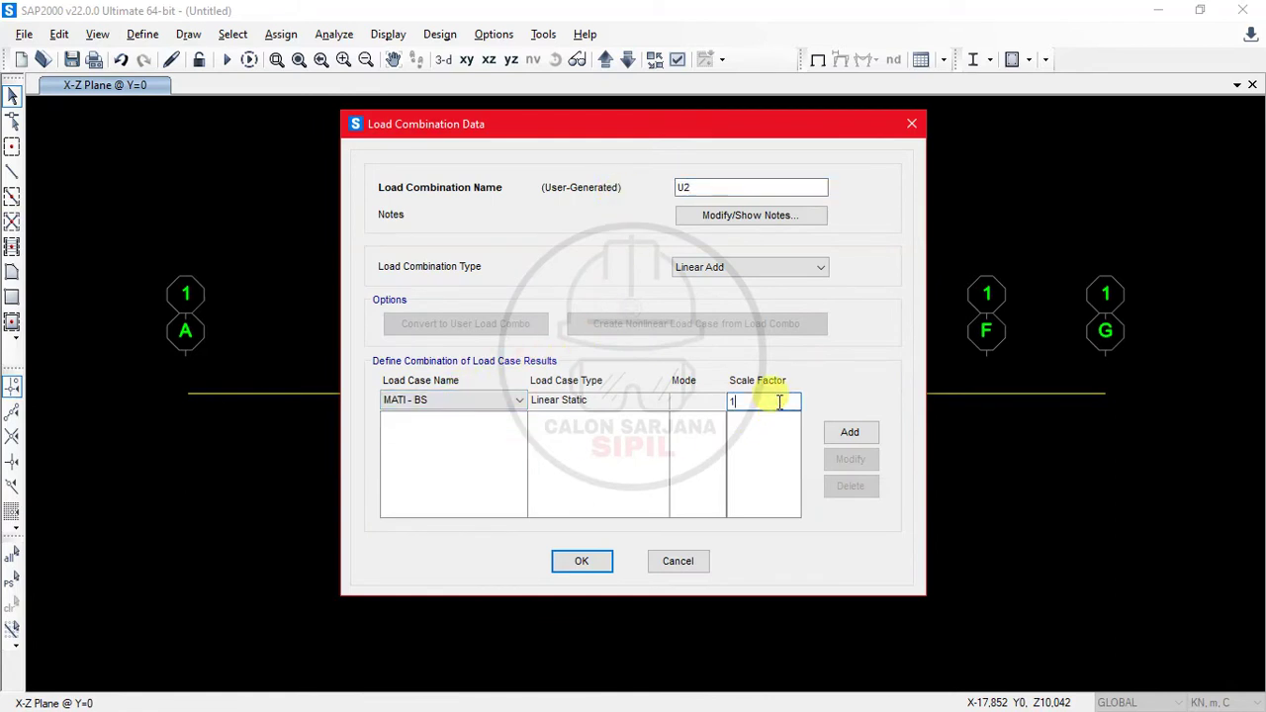
pyautogui.click(848, 432)
# Add the MATI - TAMBAHAN load case to combination U2 with a scale factor of 1,2.
pyautogui.click(517, 401)
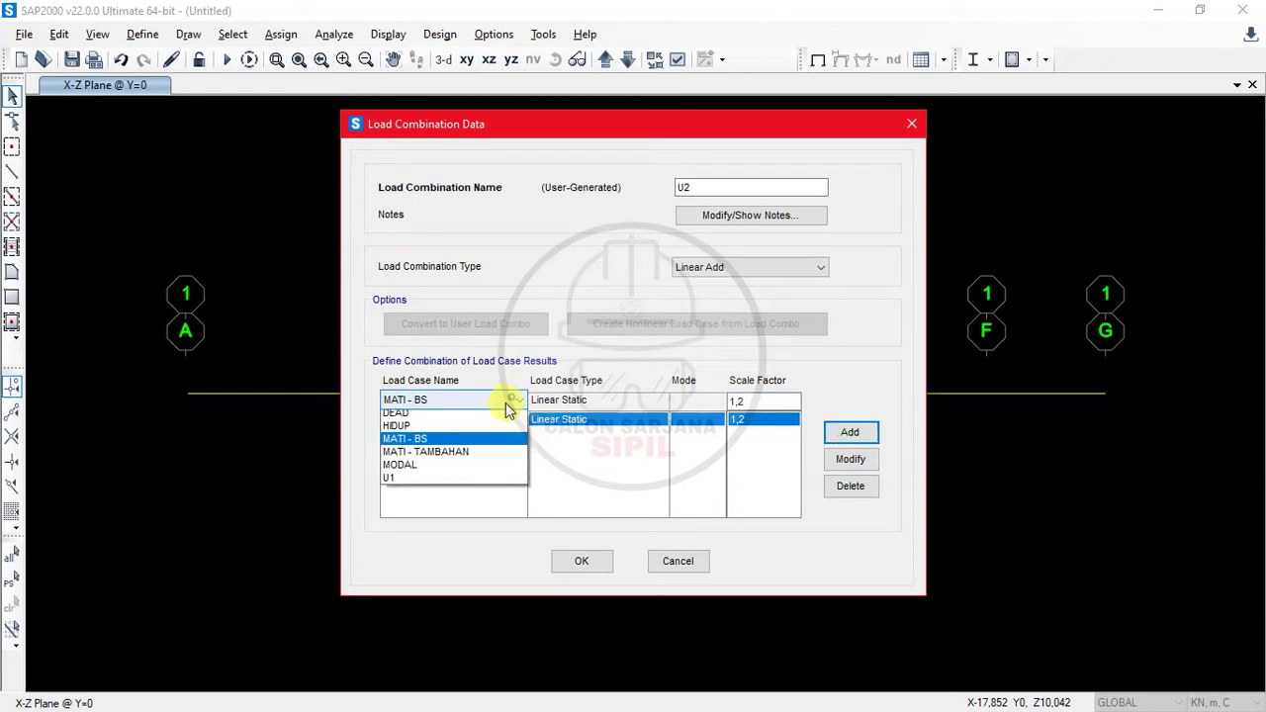
pyautogui.click(486, 456)
pyautogui.click(850, 433)
# Add the HIDUP load case to U2 with scale factor 1,6, check it against the assignment PDF, and accept the combination.
pyautogui.click(517, 400)
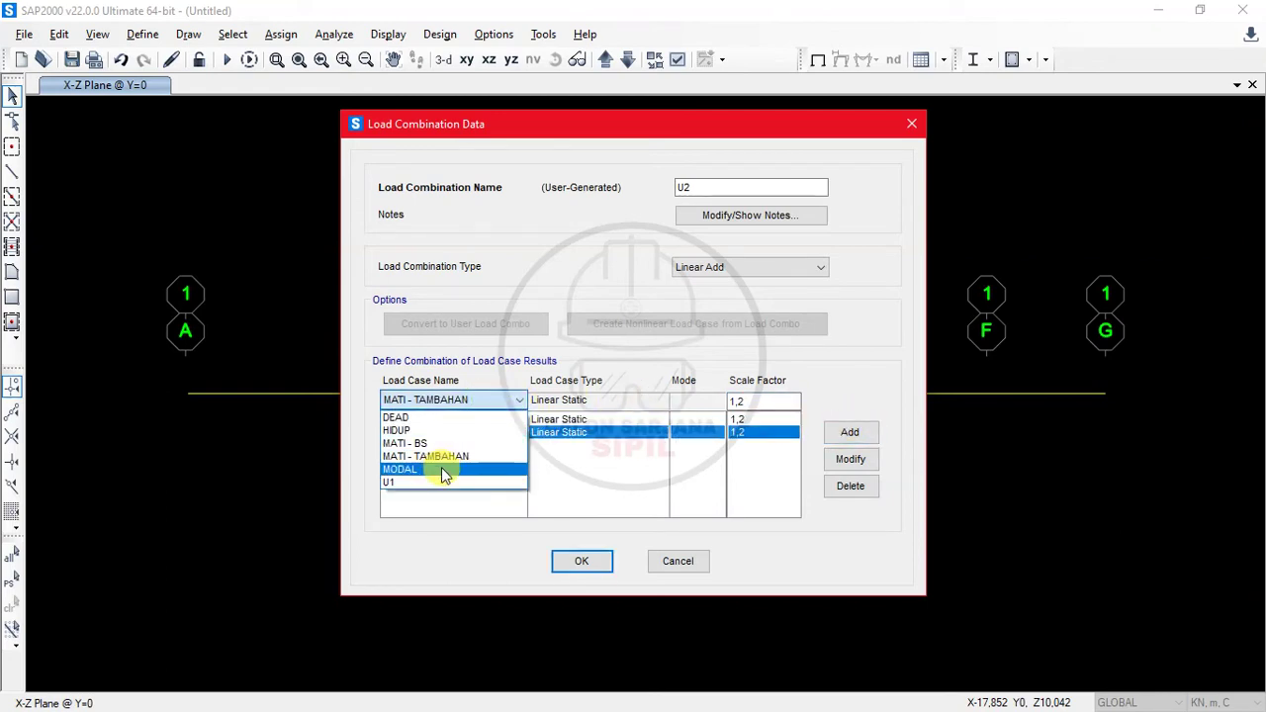
pyautogui.click(445, 430)
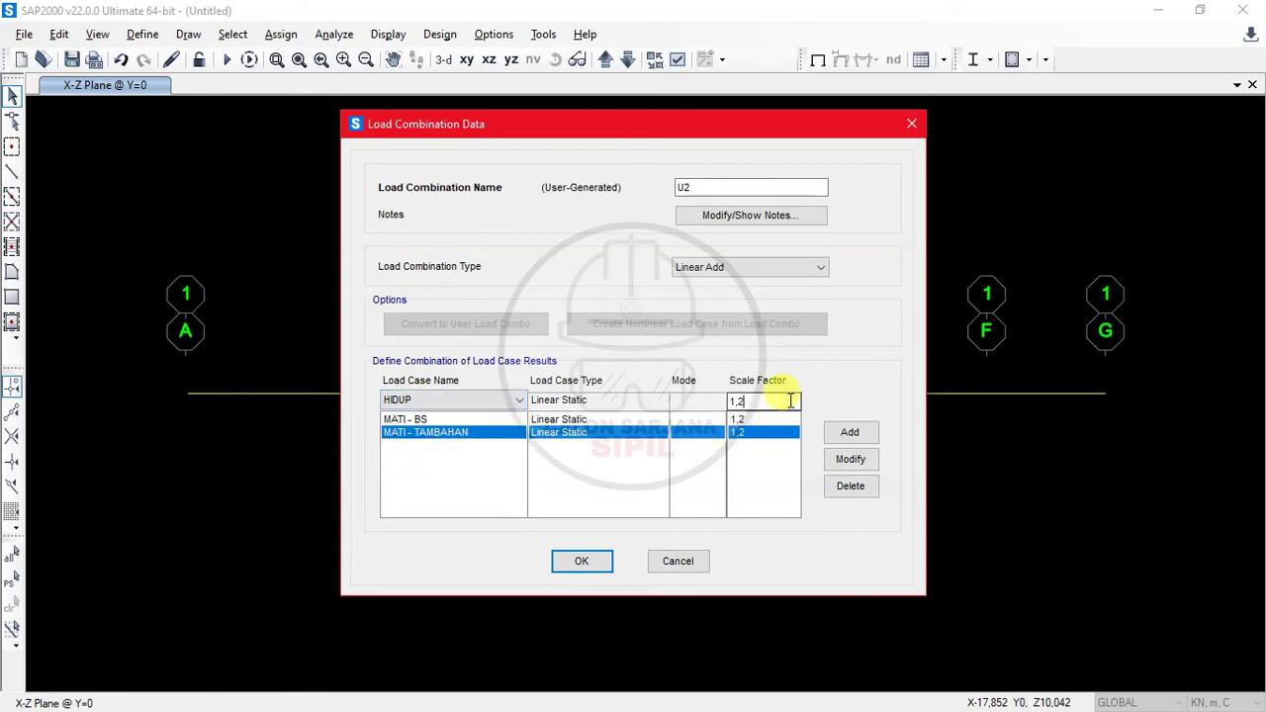
pyautogui.write('6')
pyautogui.click(849, 432)
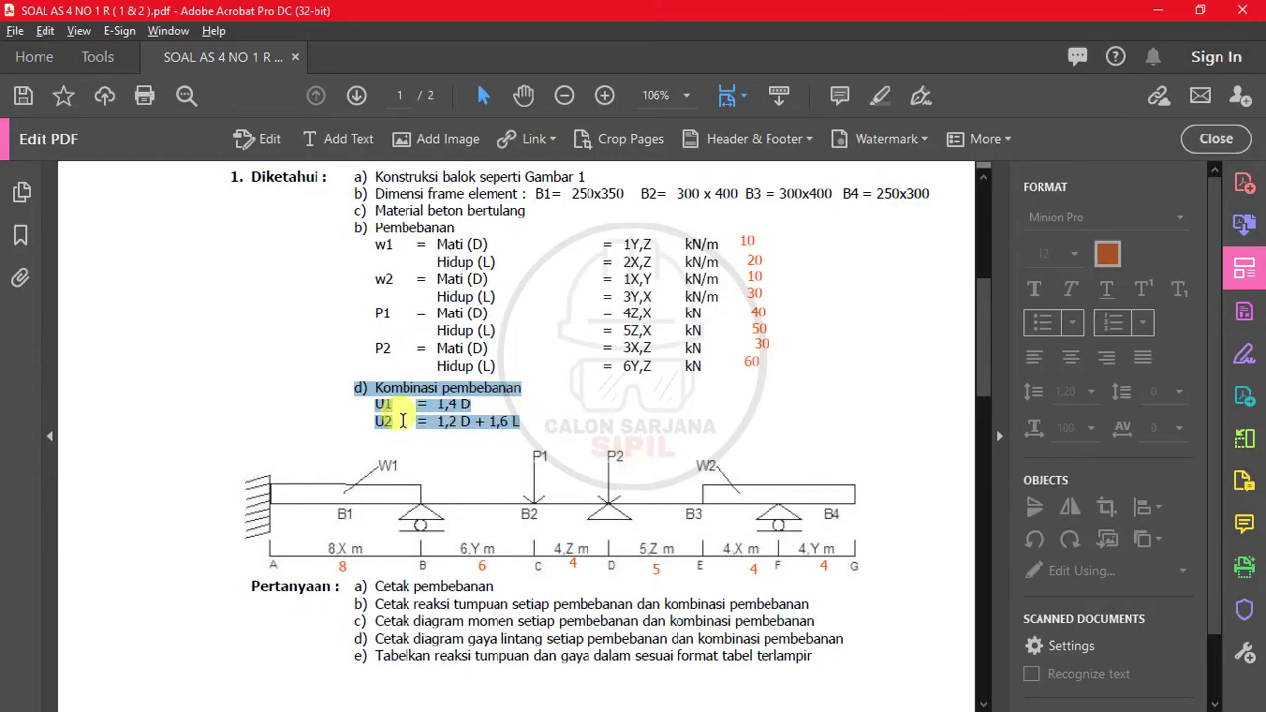
pyautogui.hotkey('alt', 'Tab')
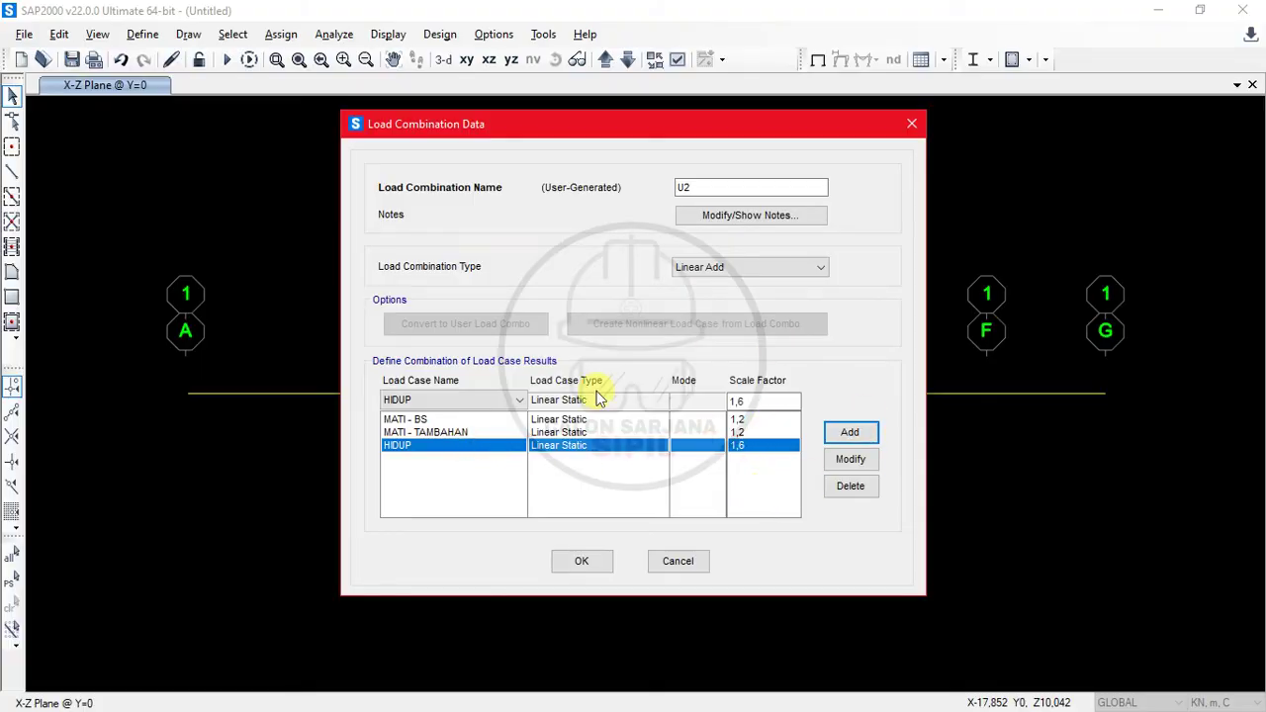
pyautogui.click(581, 554)
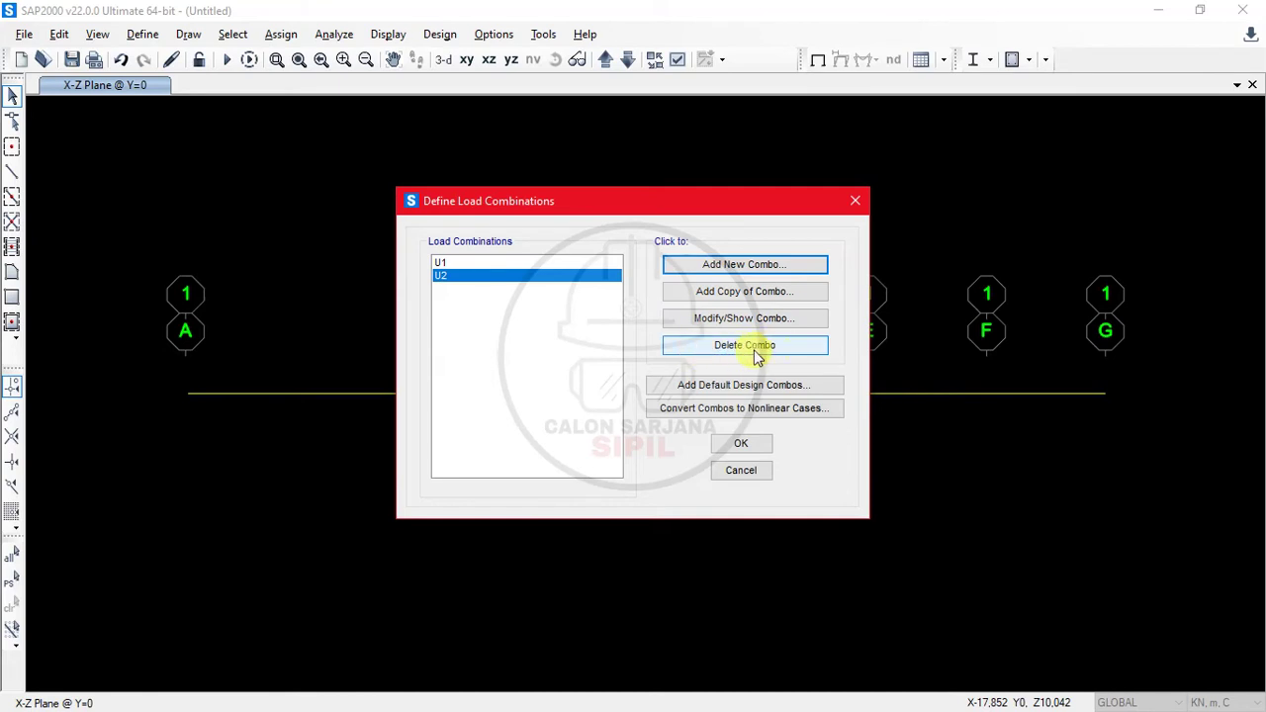
# Review the load cases and scale factors of combination U2, and accept the load combination definitions.
pyautogui.click(733, 318)
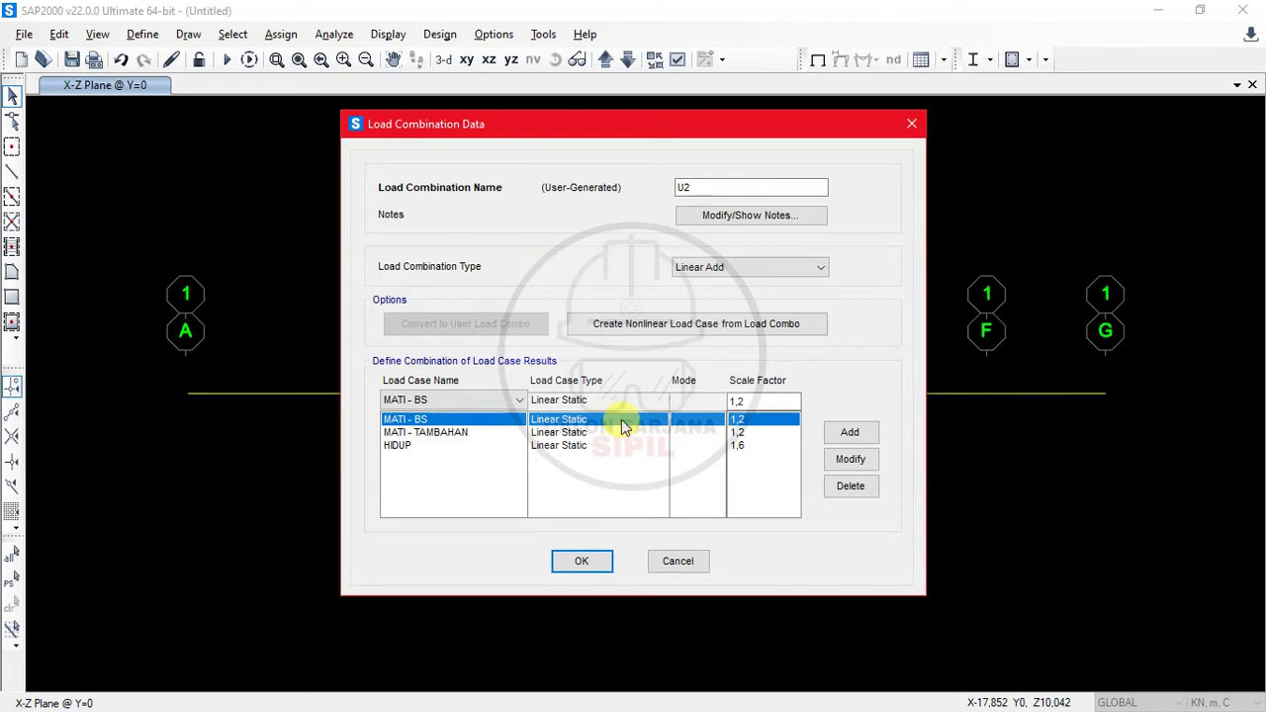
pyautogui.click(698, 560)
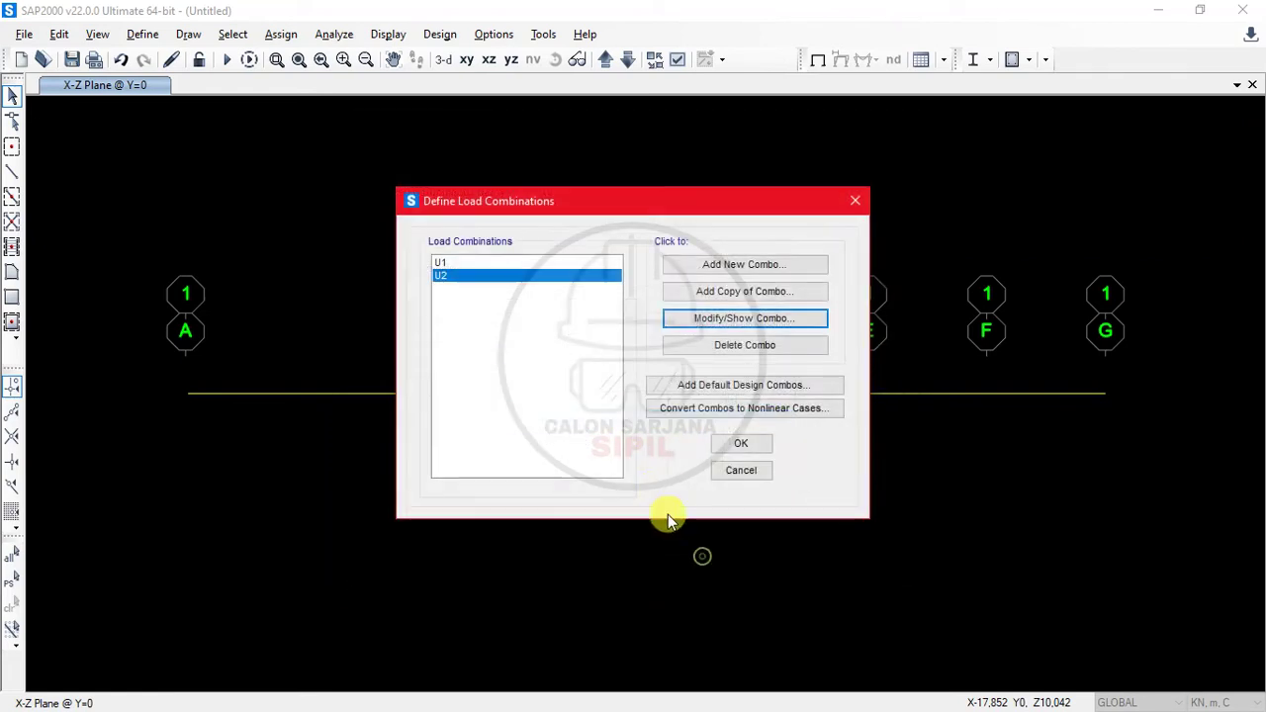
pyautogui.click(744, 445)
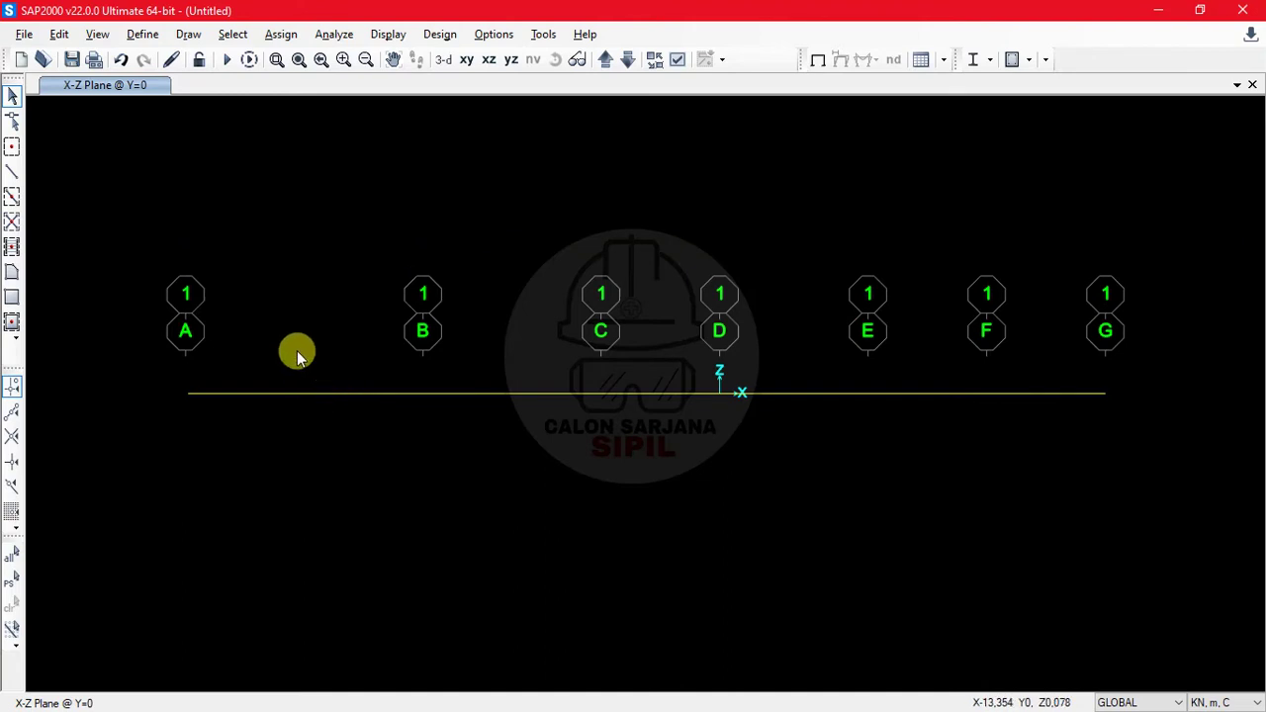
pyautogui.moveTo(190, 275); pyautogui.dragTo(1131, 450)
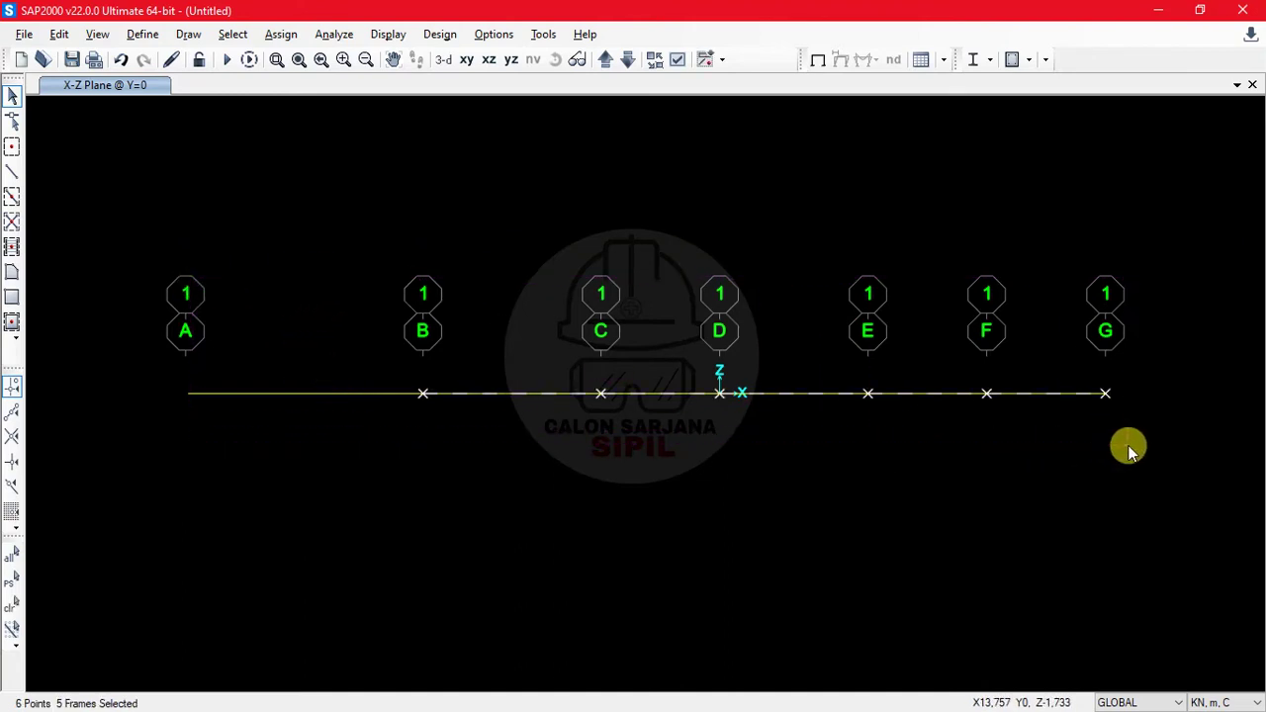
pyautogui.click(232, 394)
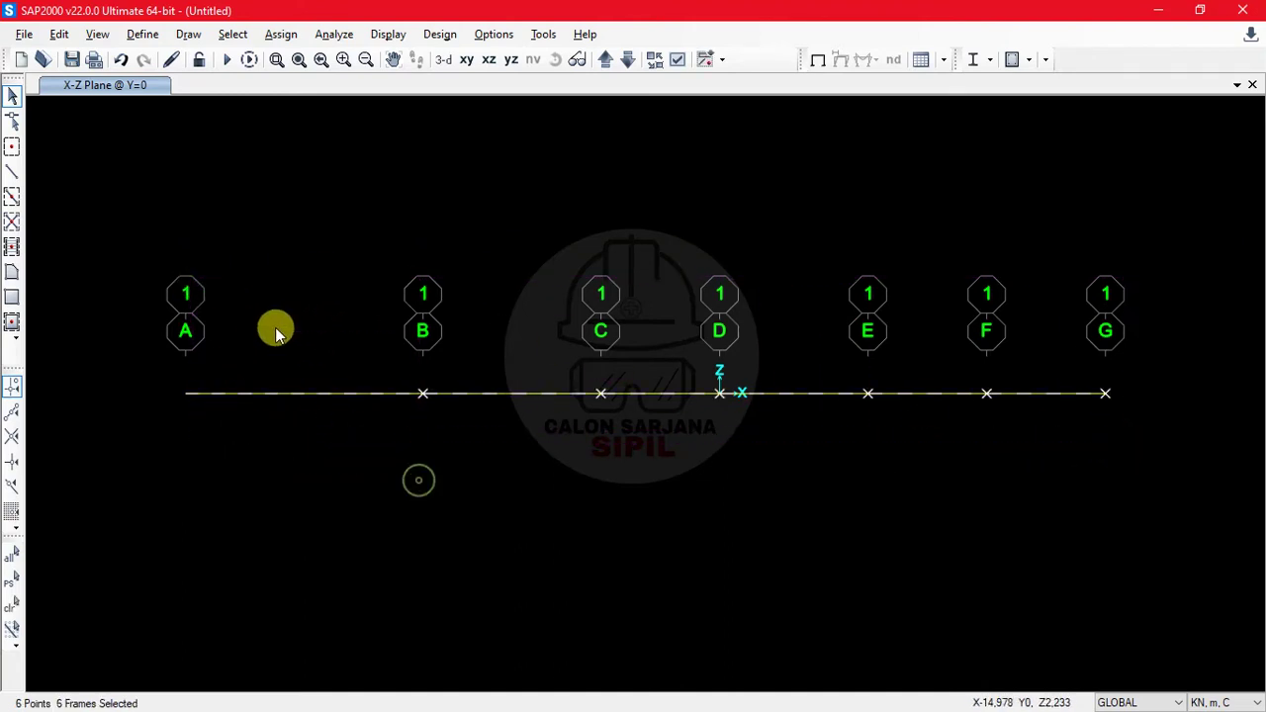
pyautogui.hotkey('ctrl', 'q')
# Inspect the section property assigned to the beam member between grids A and B.
pyautogui.click(317, 394)
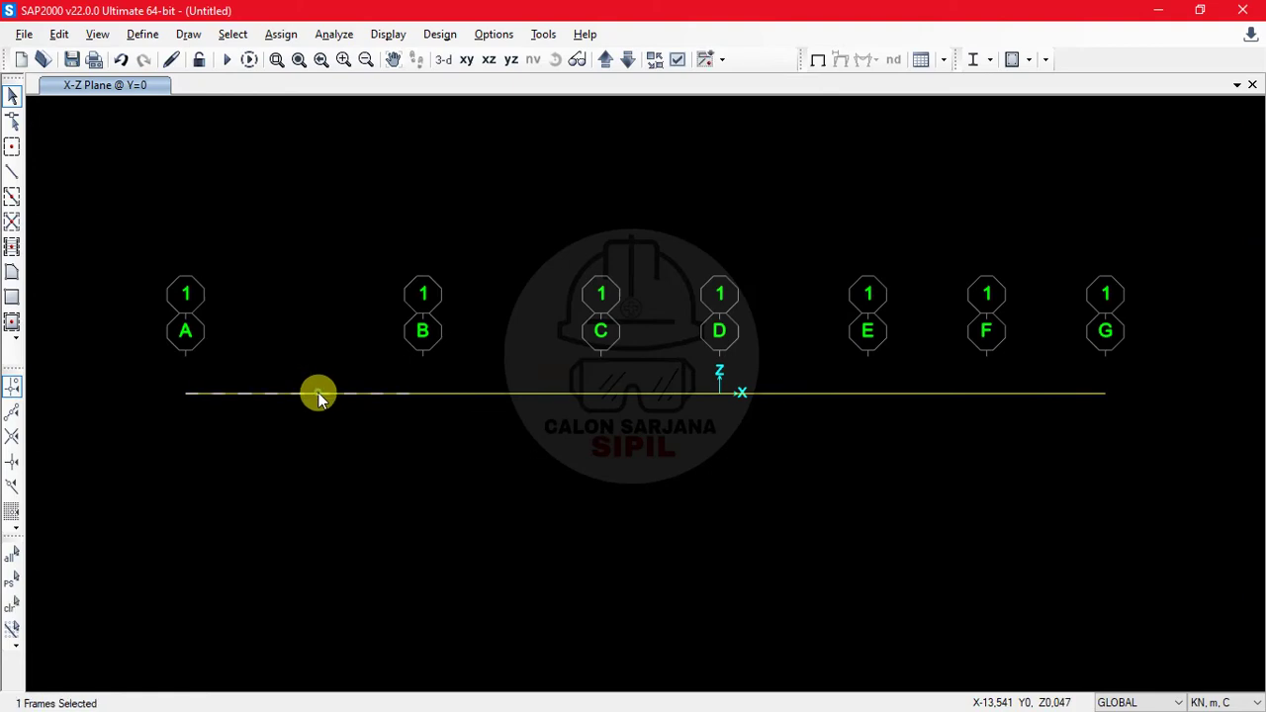
pyautogui.rightClick(318, 394)
pyautogui.press('Escape')
pyautogui.rightClick(327, 394)
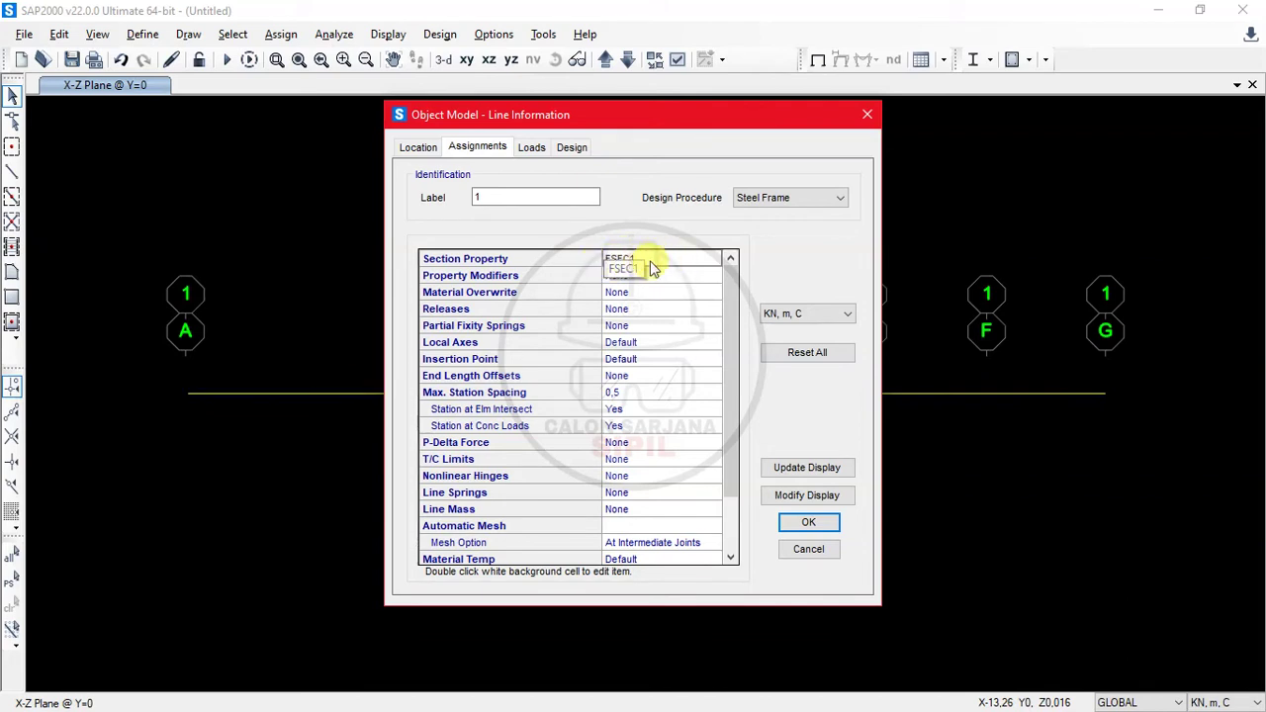
pyautogui.click(811, 550)
# Check the beam diagram in the assignment PDF and assign section B1 250 X 350 to the member between grids A and B.
pyautogui.hotkey('alt', 'Tab')
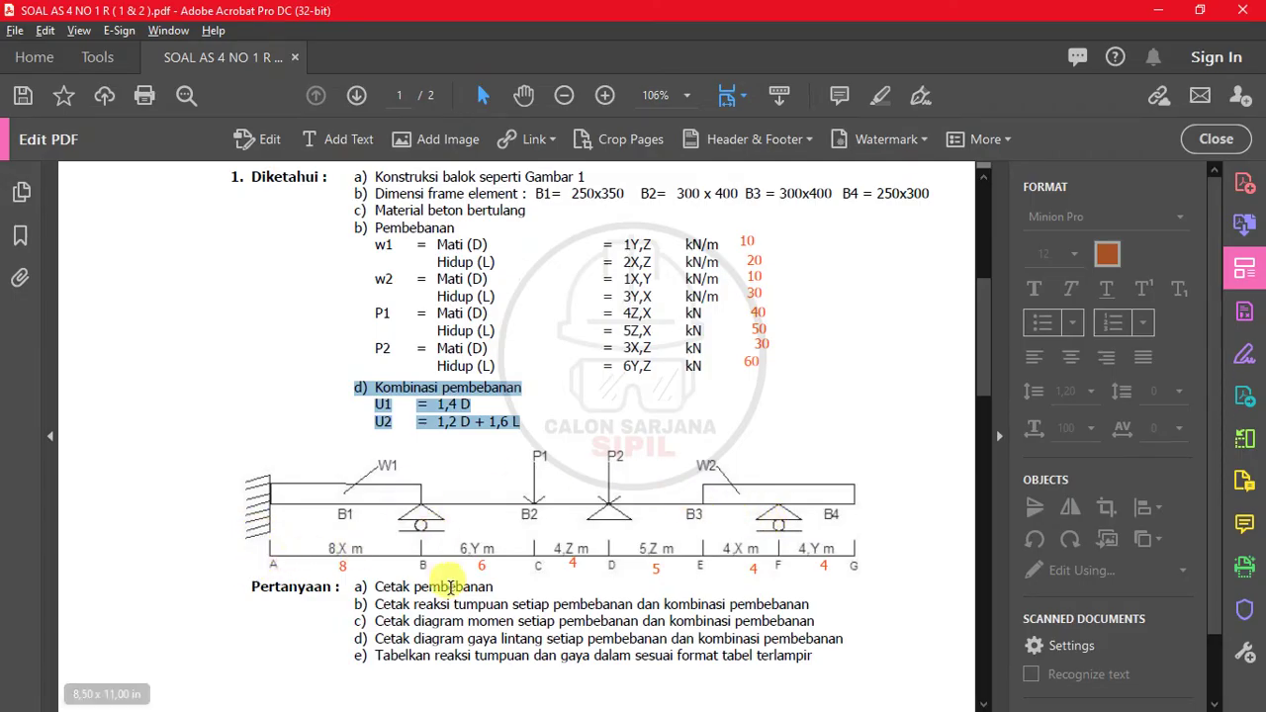
pyautogui.hotkey('alt', 'Tab')
pyautogui.moveTo(311, 429); pyautogui.dragTo(285, 377)
pyautogui.click(293, 395)
pyautogui.moveTo(309, 422); pyautogui.dragTo(277, 339)
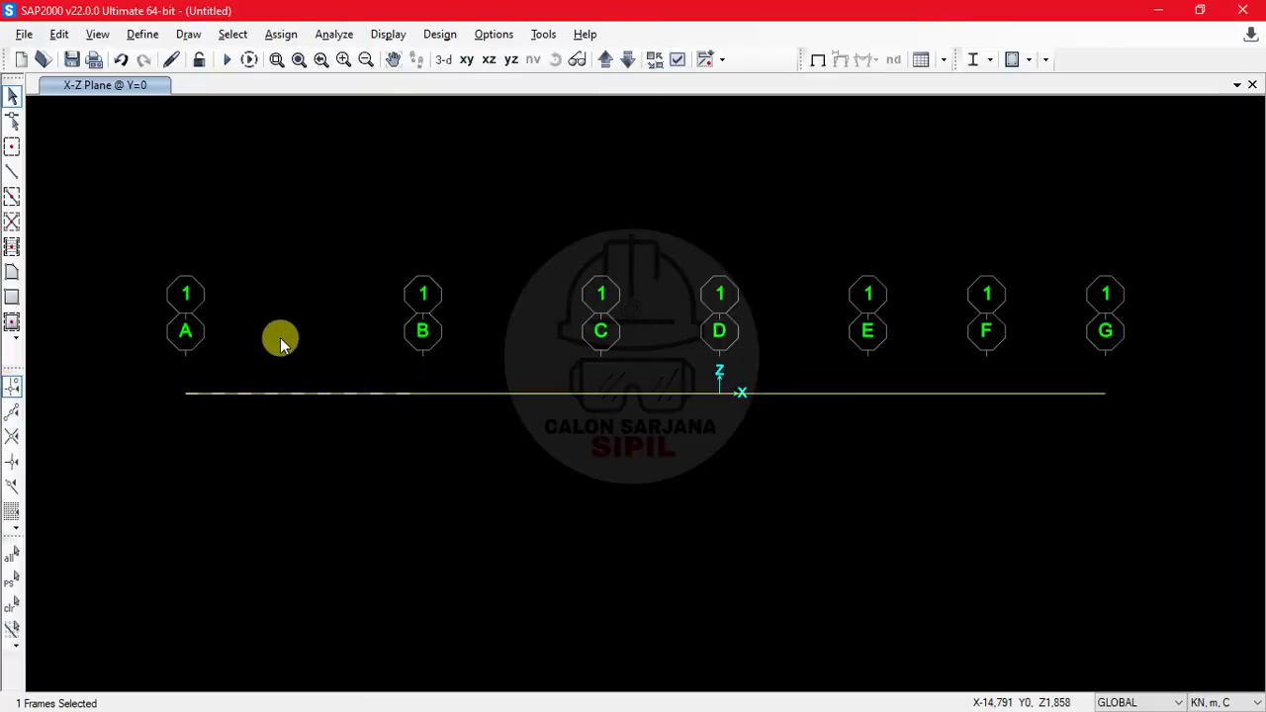
pyautogui.click(282, 37)
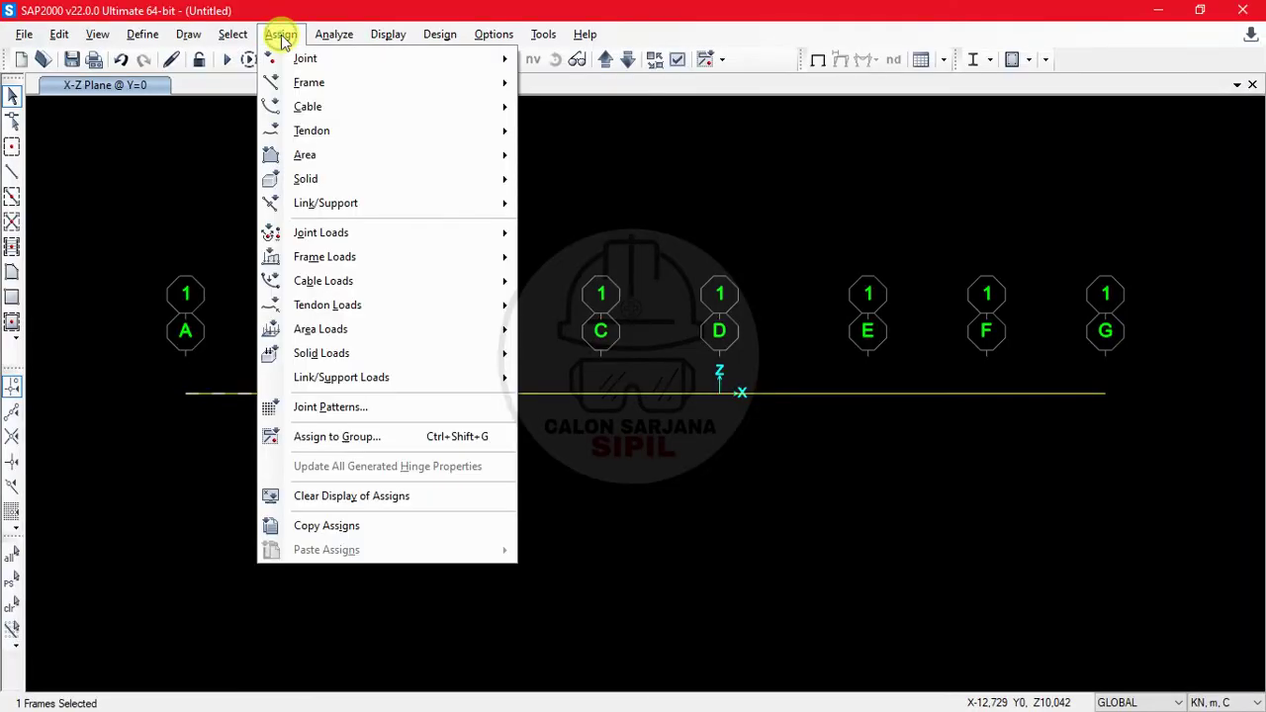
pyautogui.moveTo(310, 82)
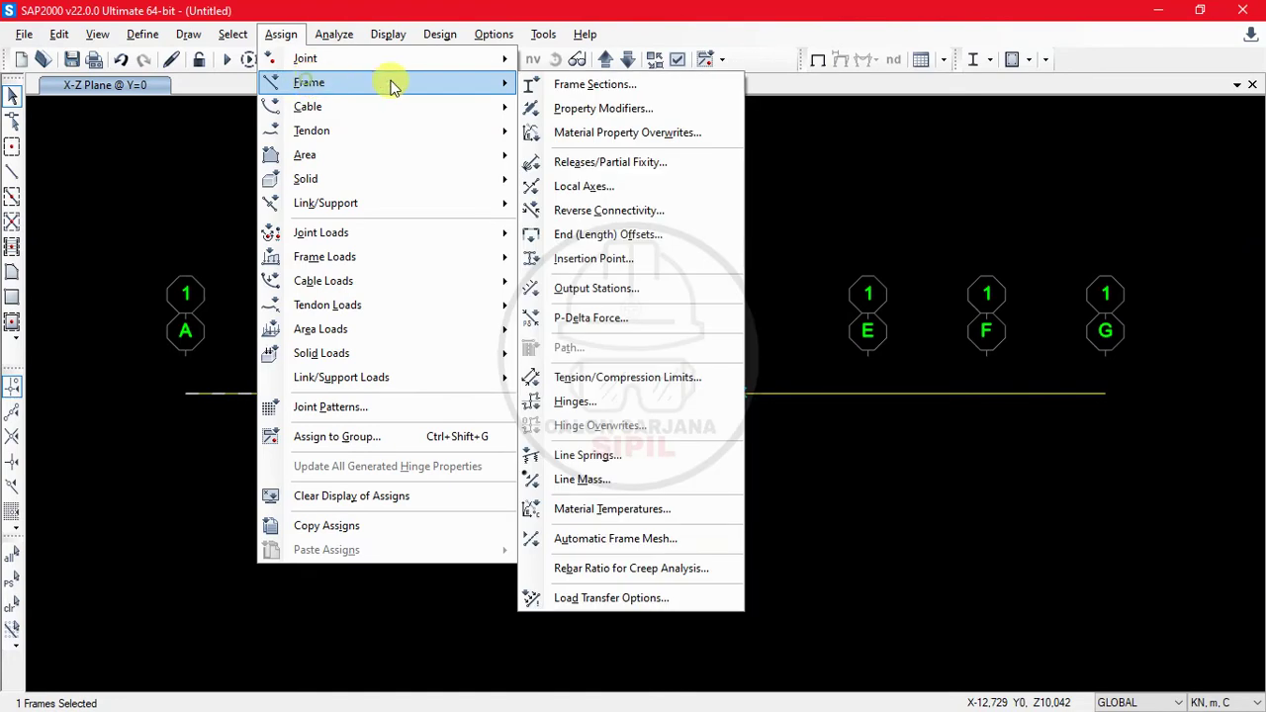
pyautogui.click(593, 85)
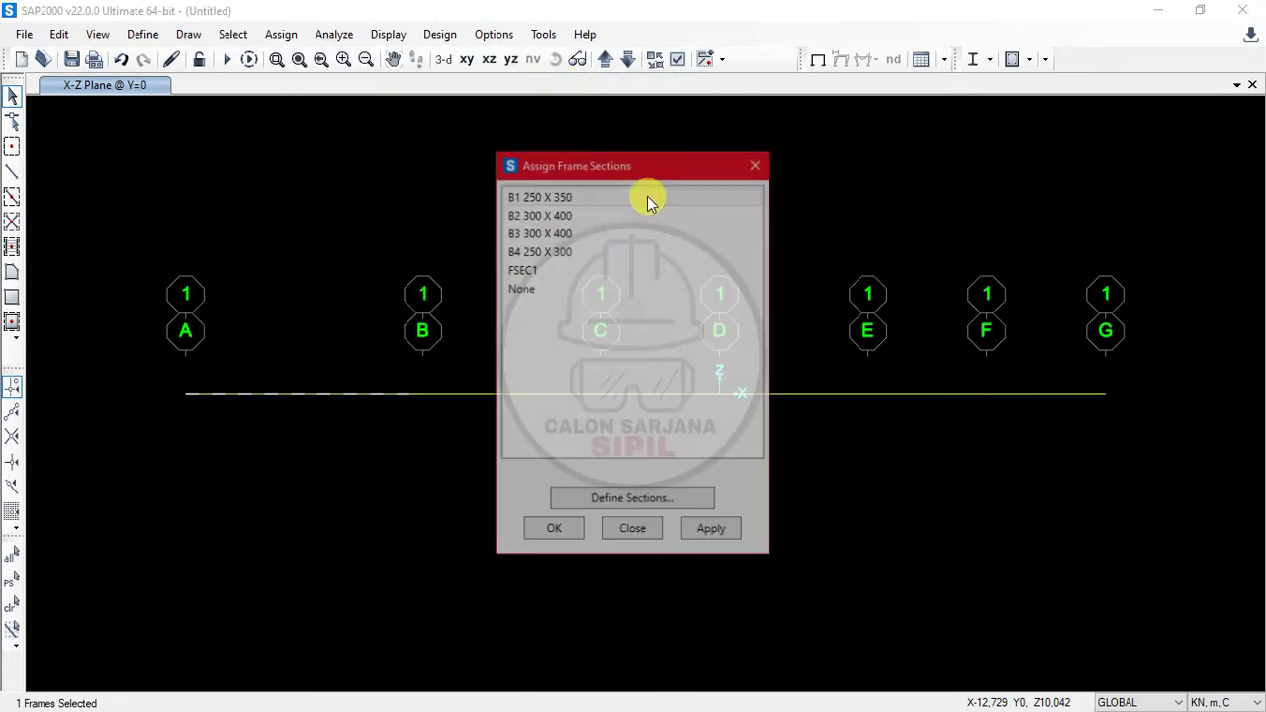
pyautogui.click(585, 202)
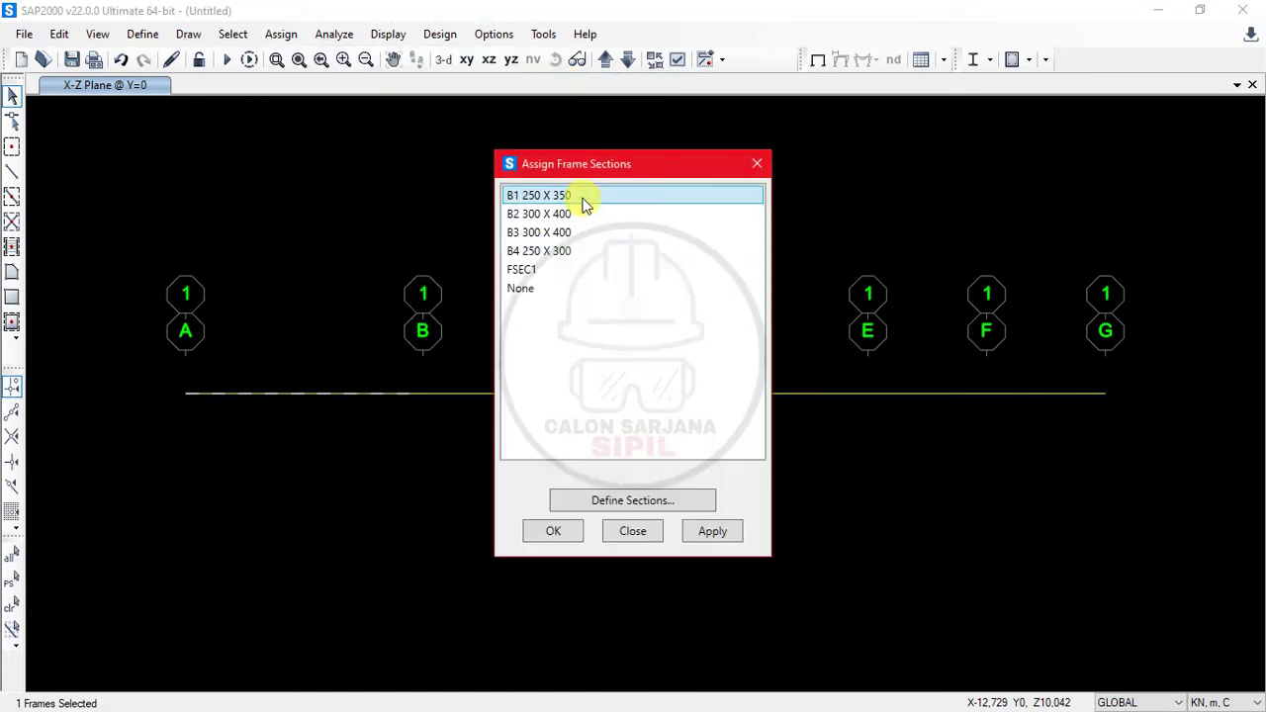
pyautogui.click(557, 528)
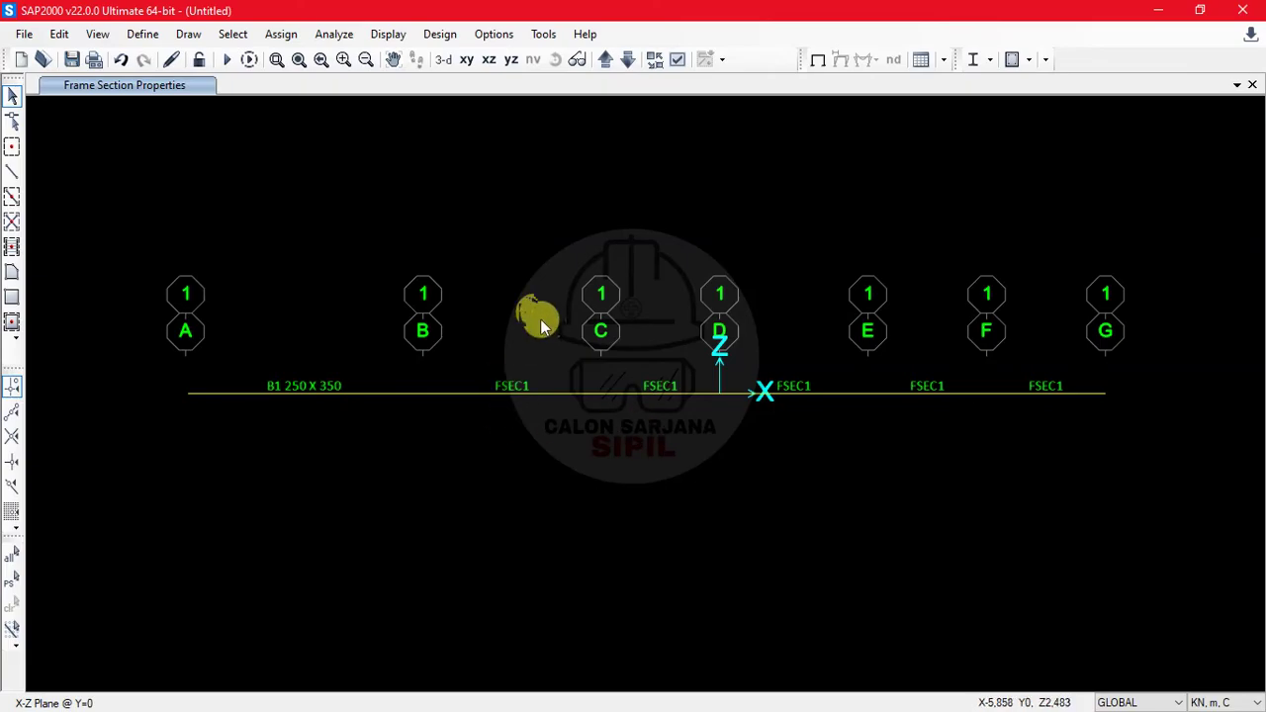
# Check the PDF diagram and assign section B2 300 X 400 to the two members between grids B and D.
pyautogui.hotkey('alt', 'Tab')
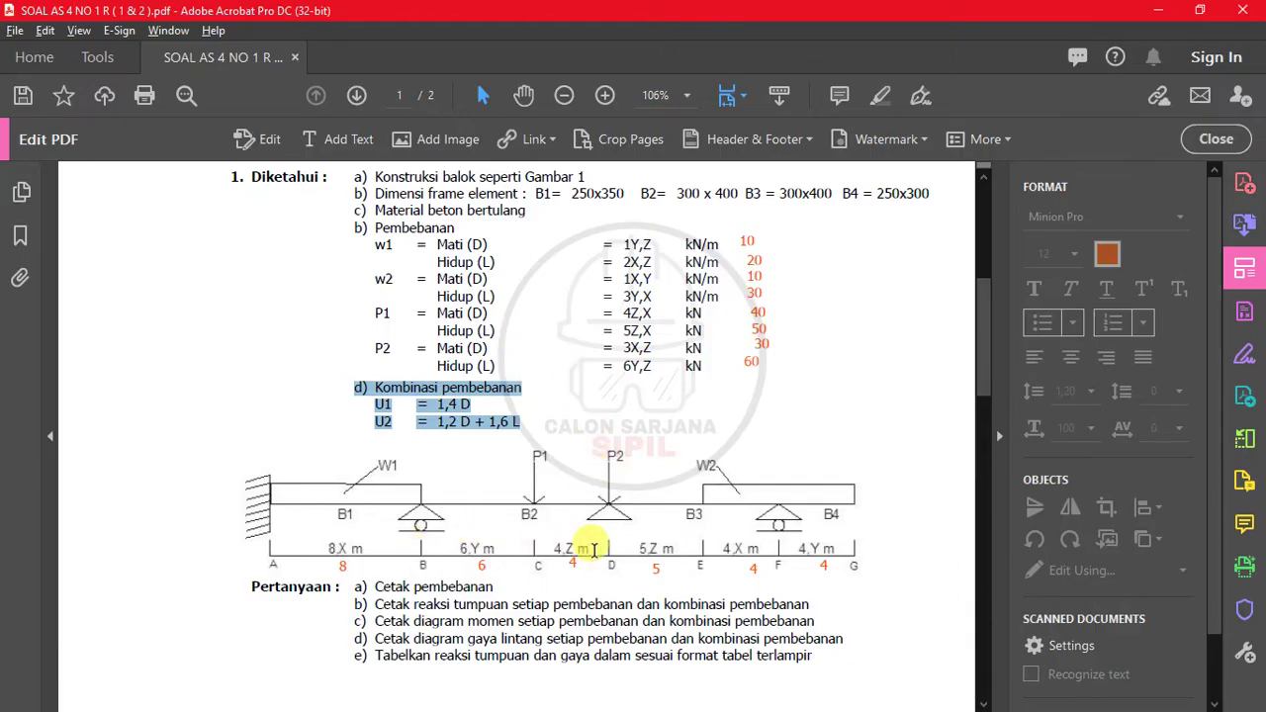
pyautogui.hotkey('alt', 'Tab')
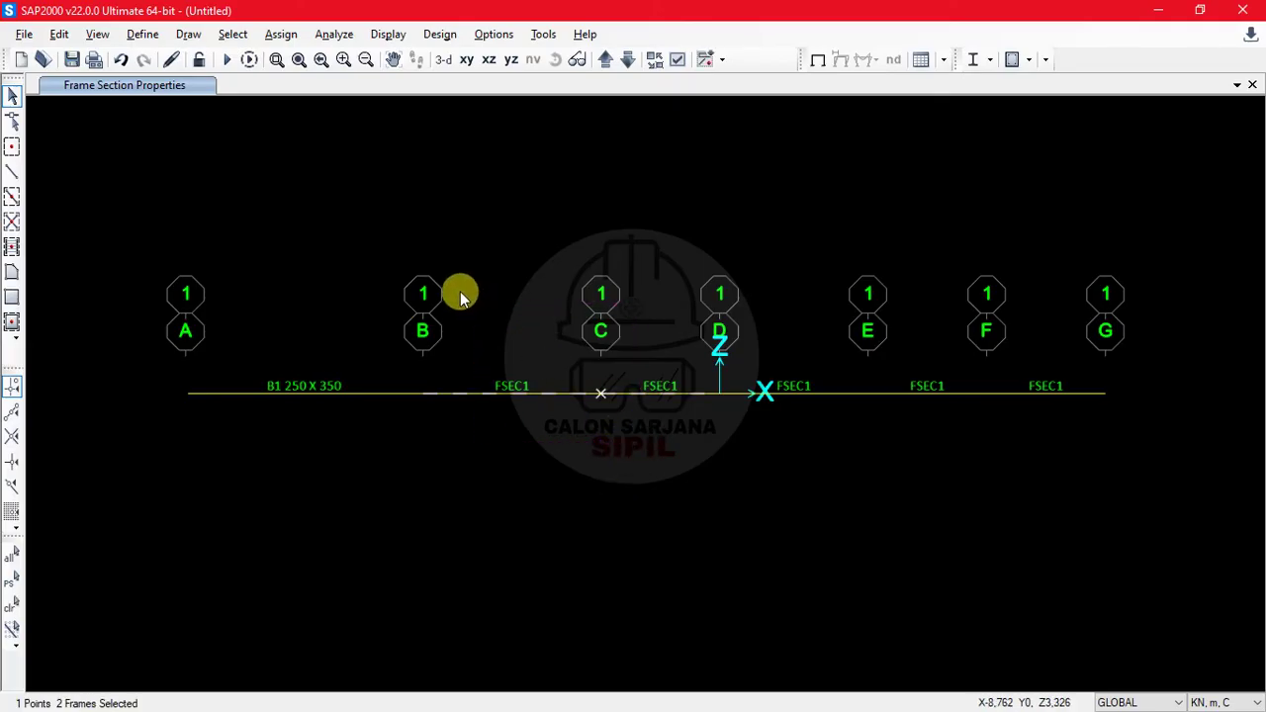
pyautogui.click(287, 36)
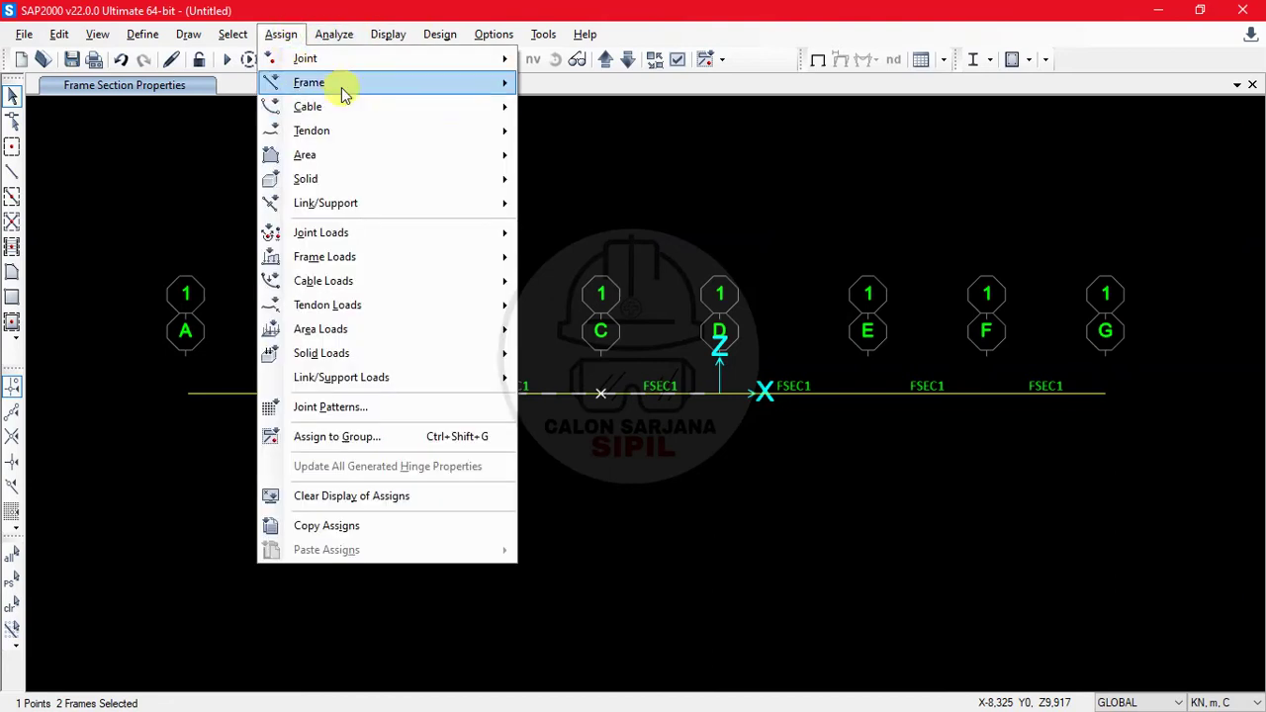
pyautogui.moveTo(344, 87)
pyautogui.click(565, 85)
pyautogui.click(578, 215)
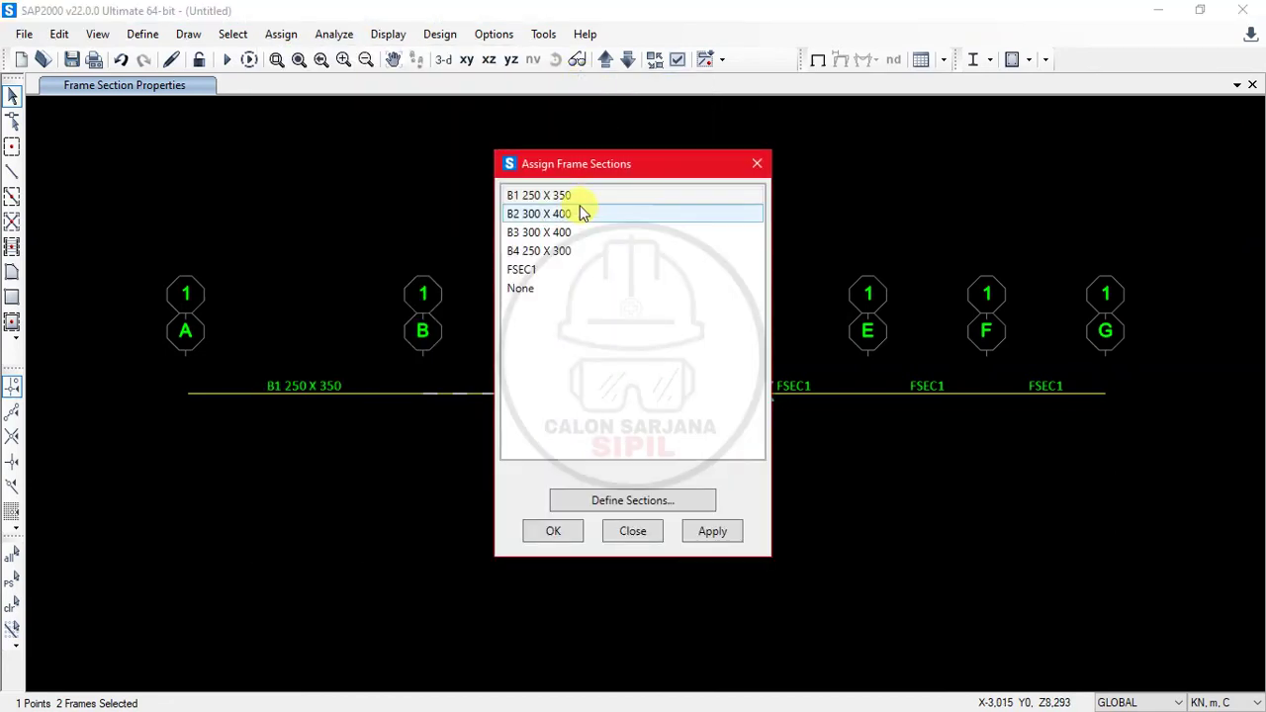
pyautogui.click(578, 215)
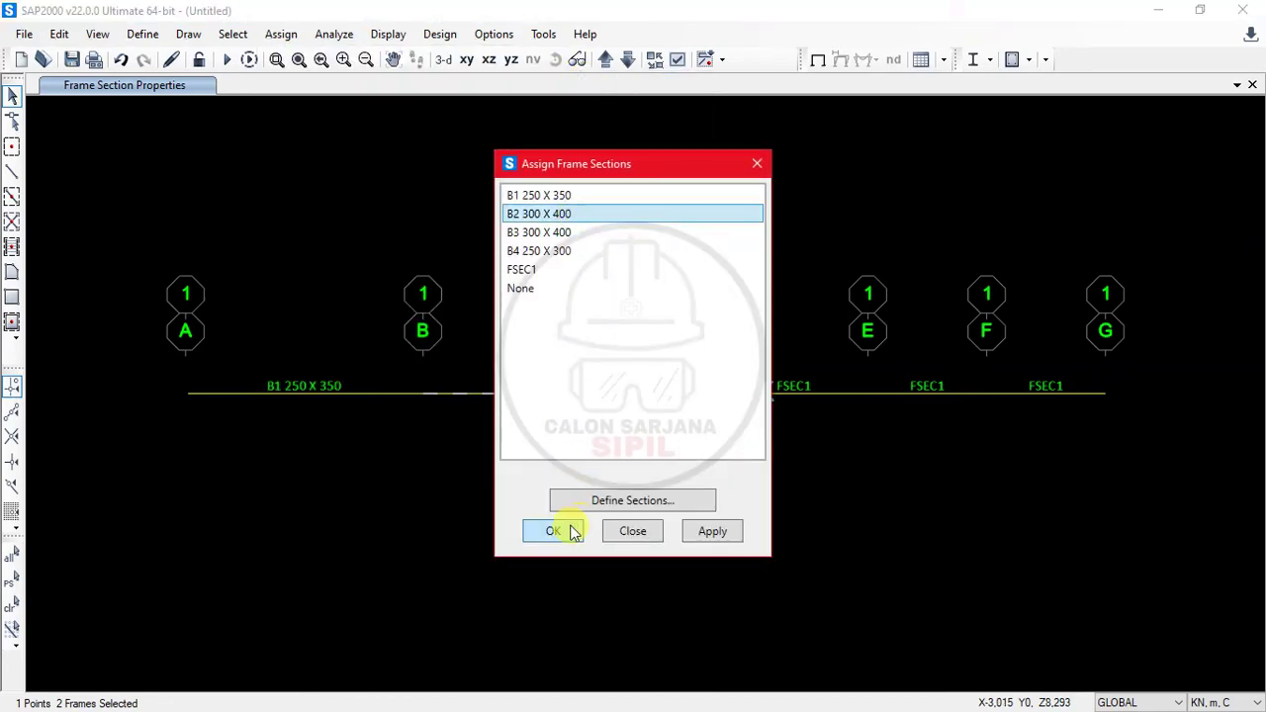
pyautogui.click(572, 532)
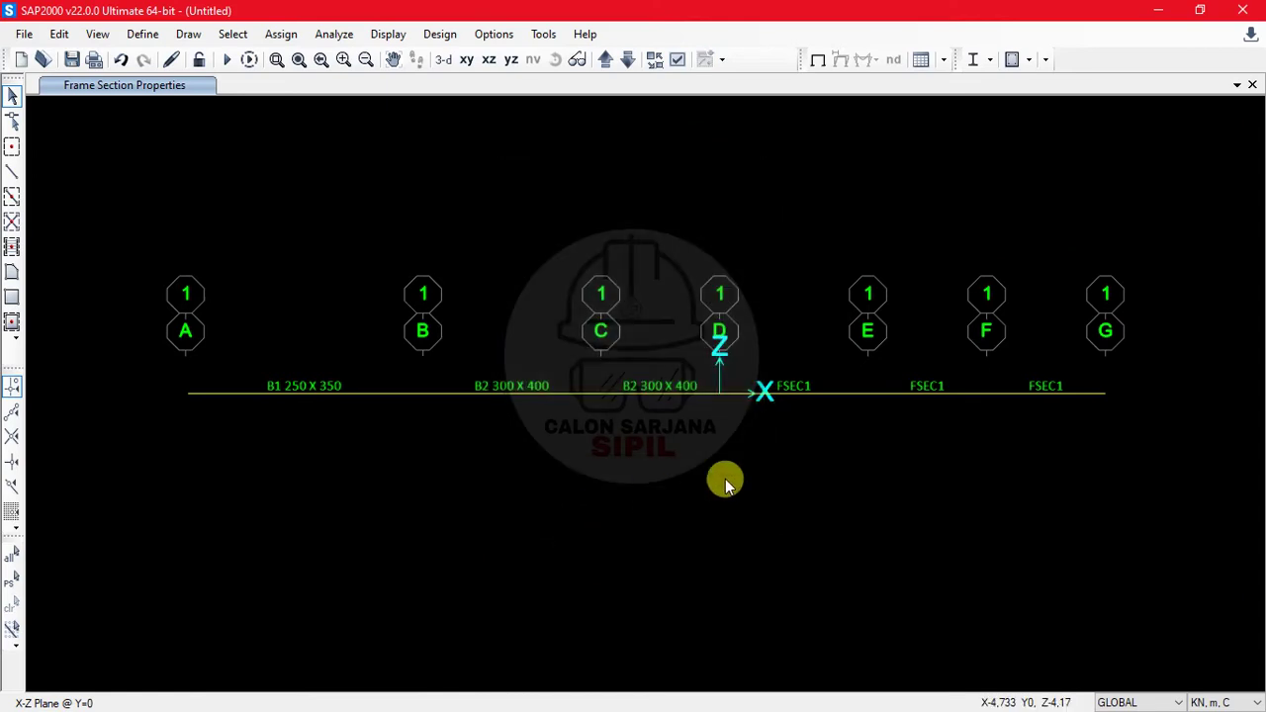
# Assign section B3 300 X 400 to the two members between grids D and F.
pyautogui.moveTo(945, 432); pyautogui.dragTo(799, 343)
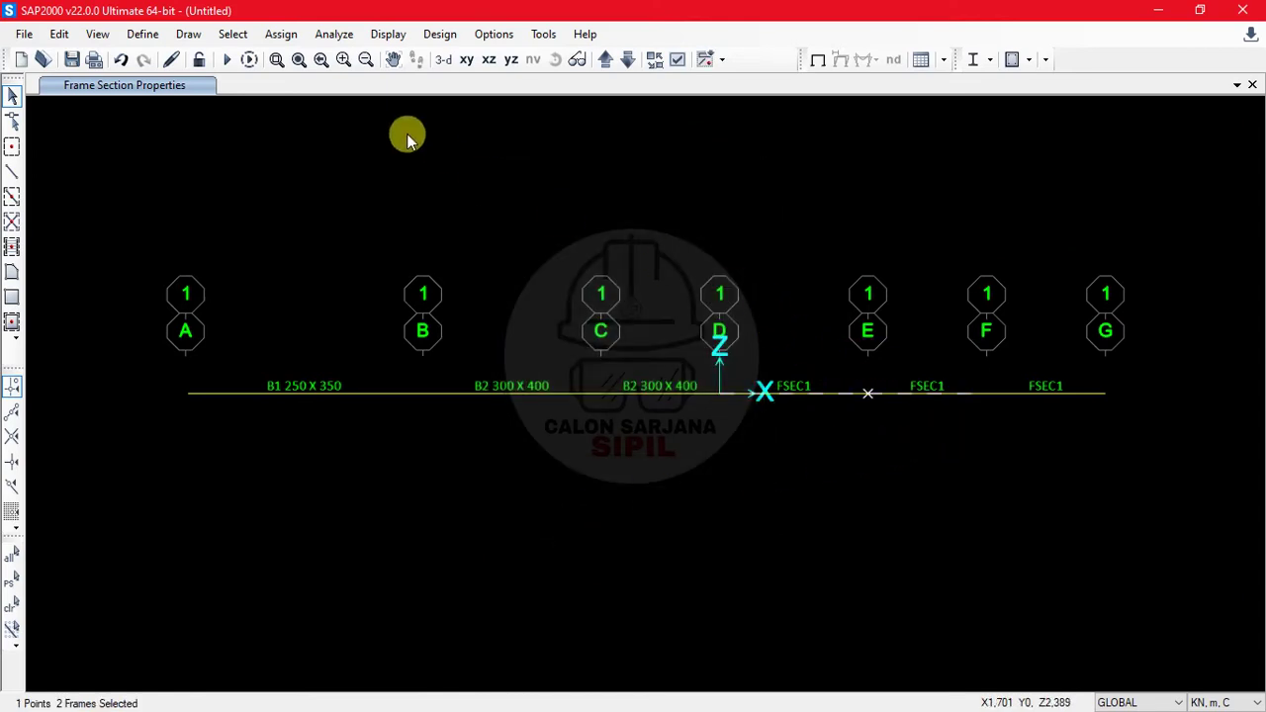
pyautogui.click(281, 34)
pyautogui.moveTo(312, 87)
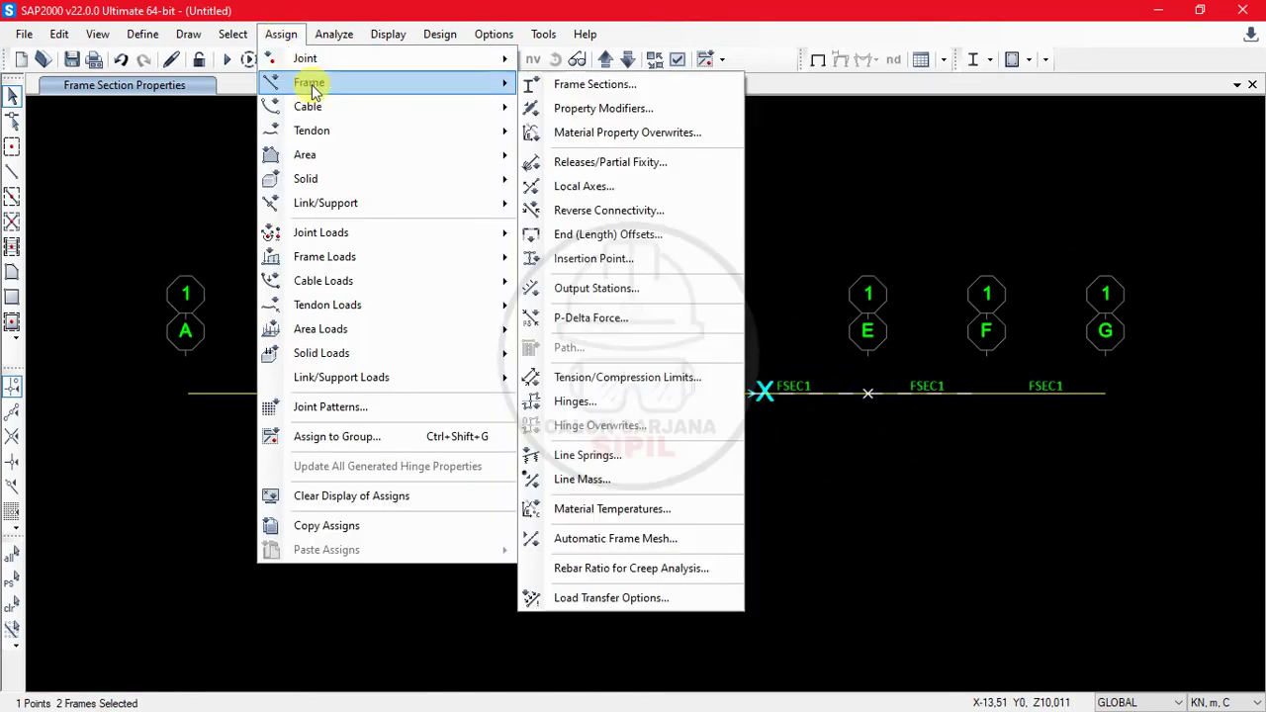
pyautogui.click(582, 87)
pyautogui.click(572, 235)
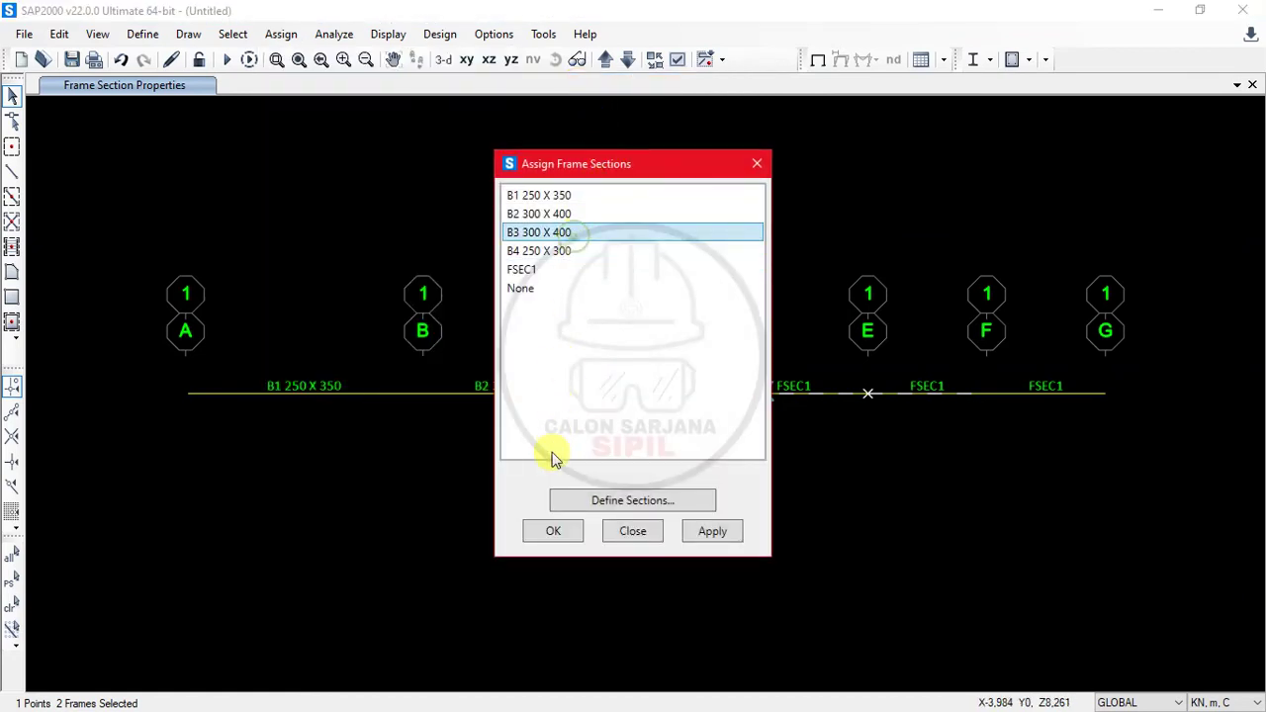
pyautogui.click(554, 533)
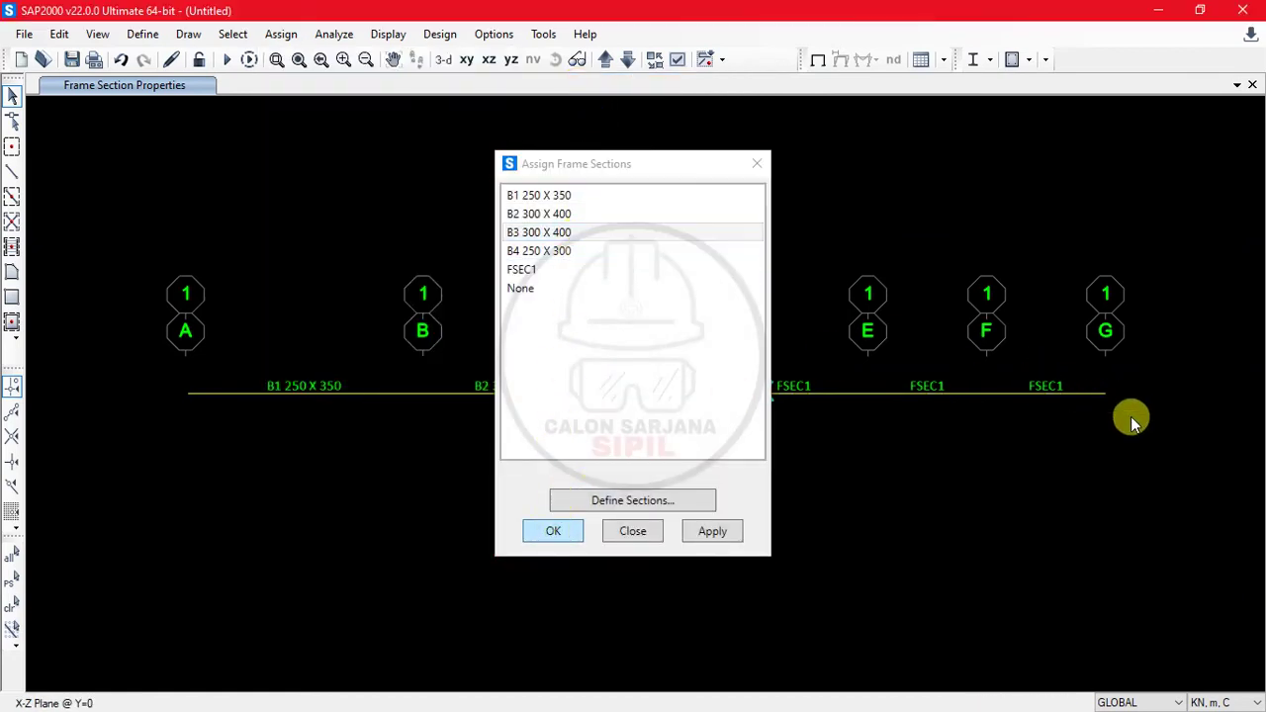
# Assign section B4 250 X 300 to the member between grids F and G, leaving nothing selected.
pyautogui.moveTo(1133, 424); pyautogui.dragTo(1070, 303)
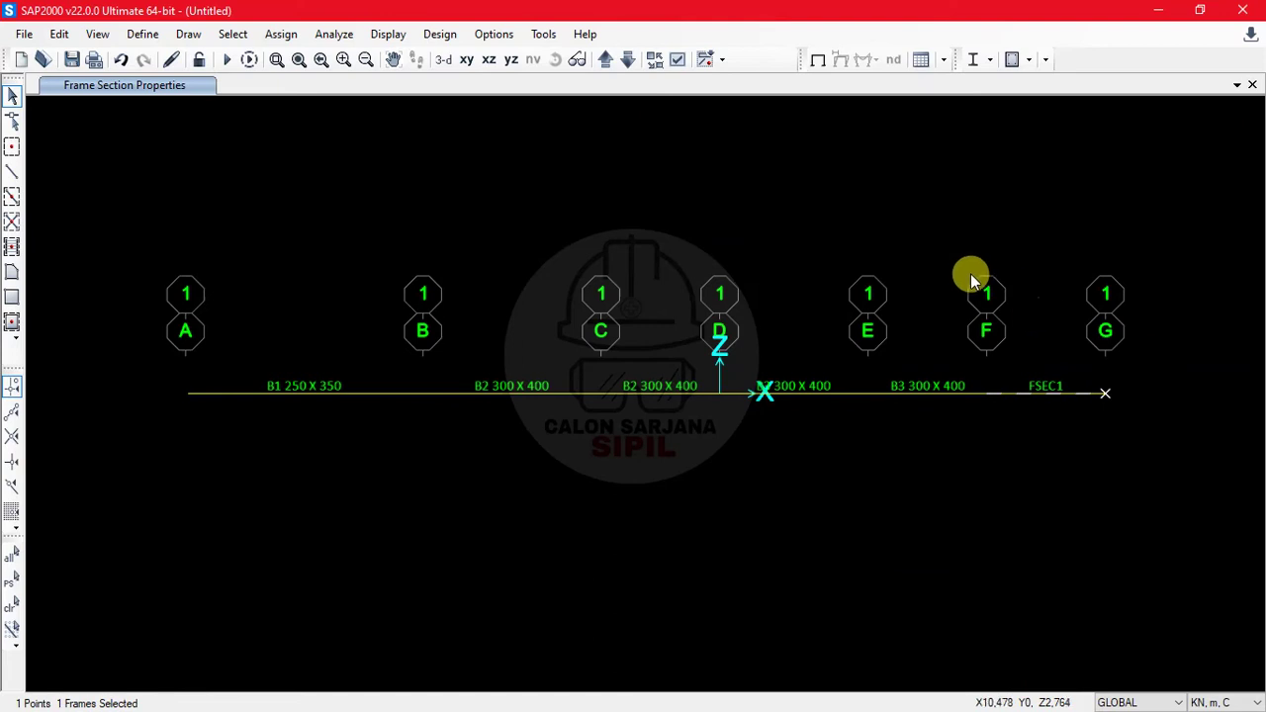
pyautogui.click(281, 34)
pyautogui.moveTo(303, 82)
pyautogui.click(569, 85)
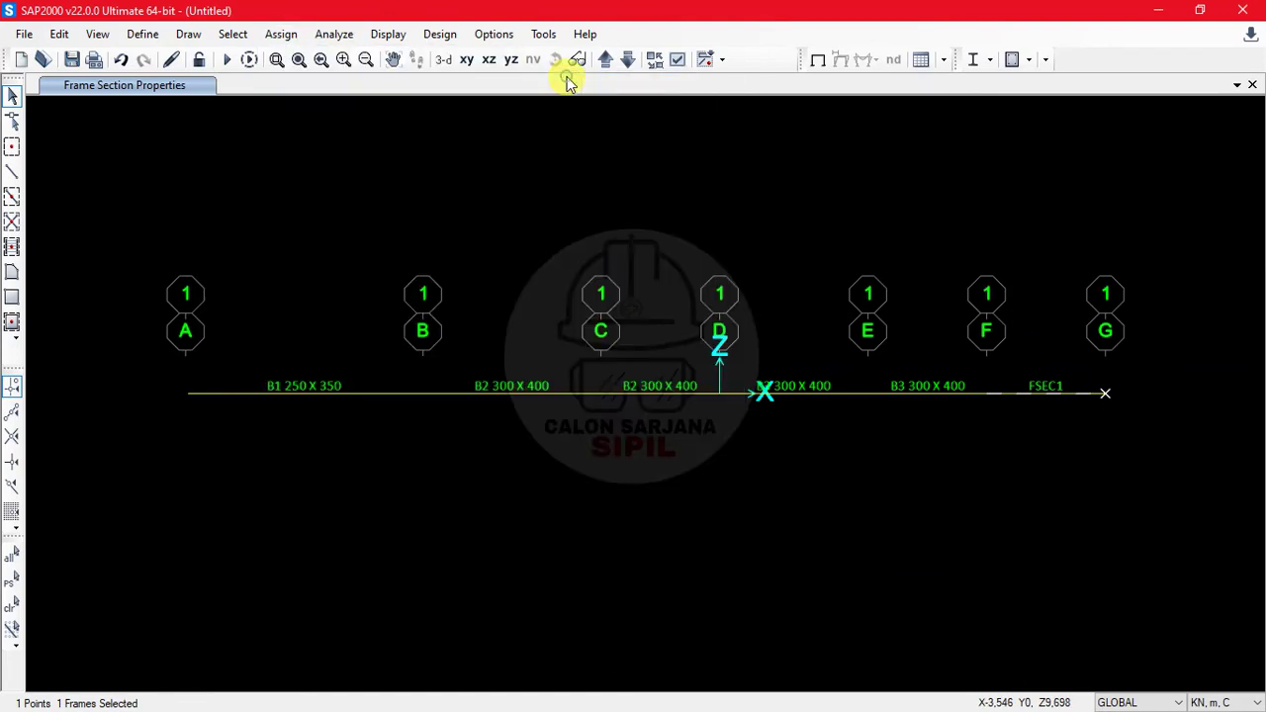
pyautogui.click(594, 249)
pyautogui.click(552, 534)
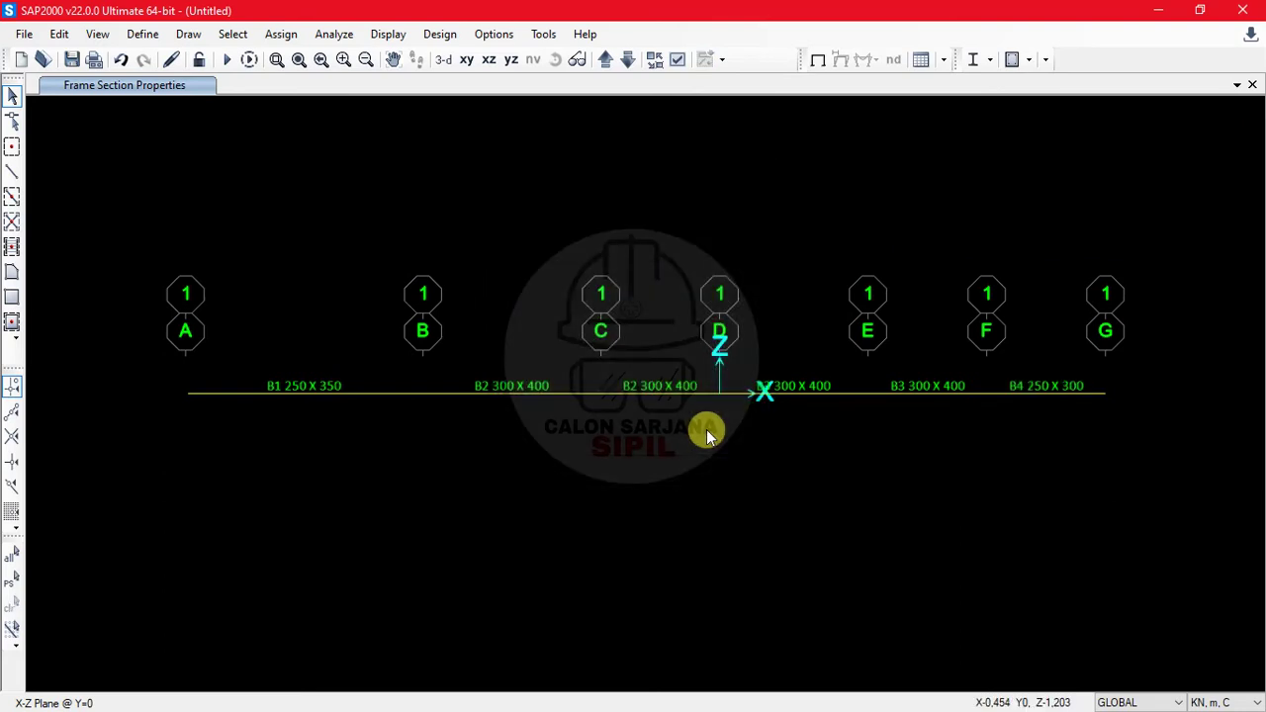
pyautogui.moveTo(118, 262); pyautogui.dragTo(1150, 438)
pyautogui.press('Escape')
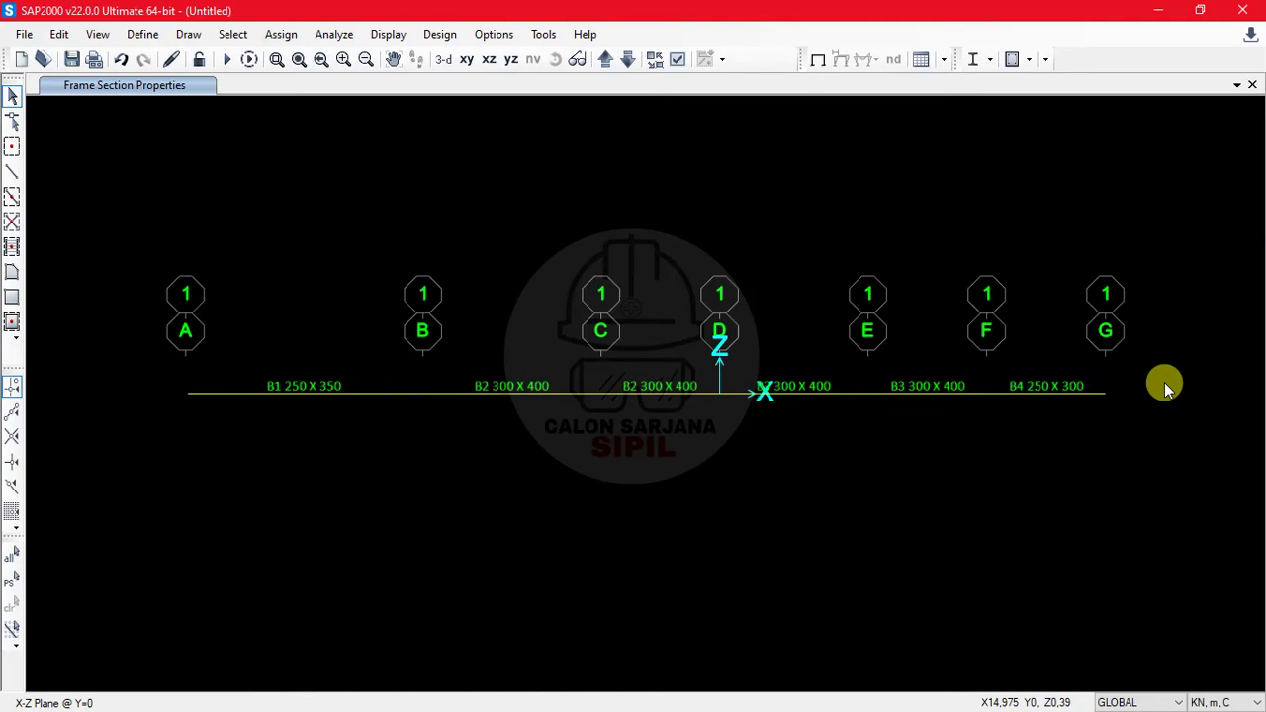
# Check the supports in the assignment PDF and assign a fixed restraint to the joint at grid A.
pyautogui.hotkey('alt', 'Tab')
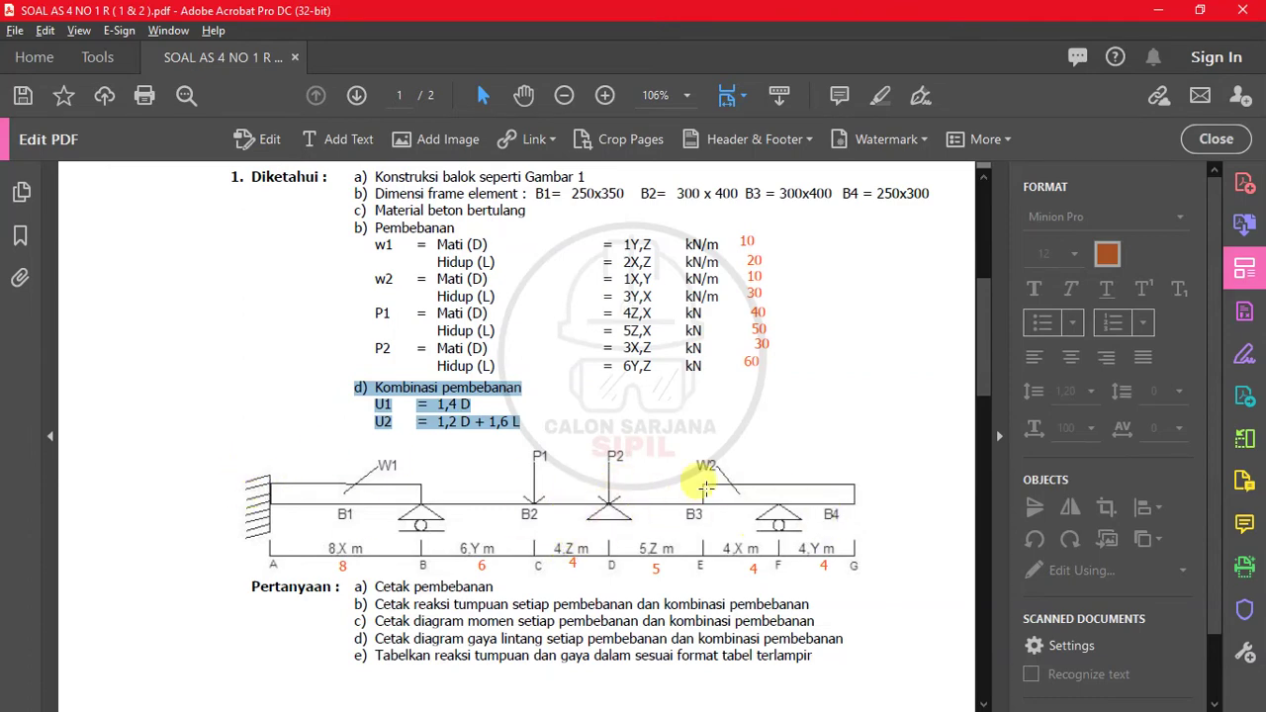
pyautogui.hotkey('alt', 'Tab')
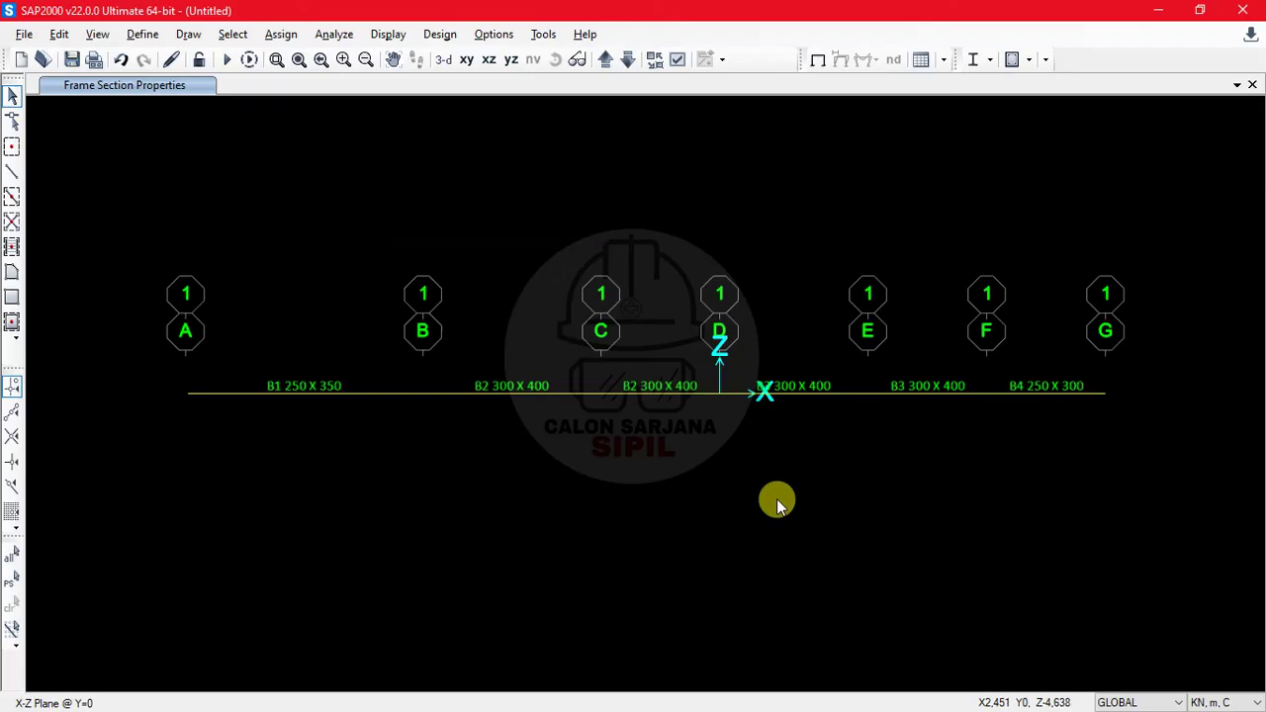
pyautogui.click(187, 394)
pyautogui.click(329, 34)
pyautogui.click(285, 34)
pyautogui.click(283, 34)
pyautogui.moveTo(300, 59)
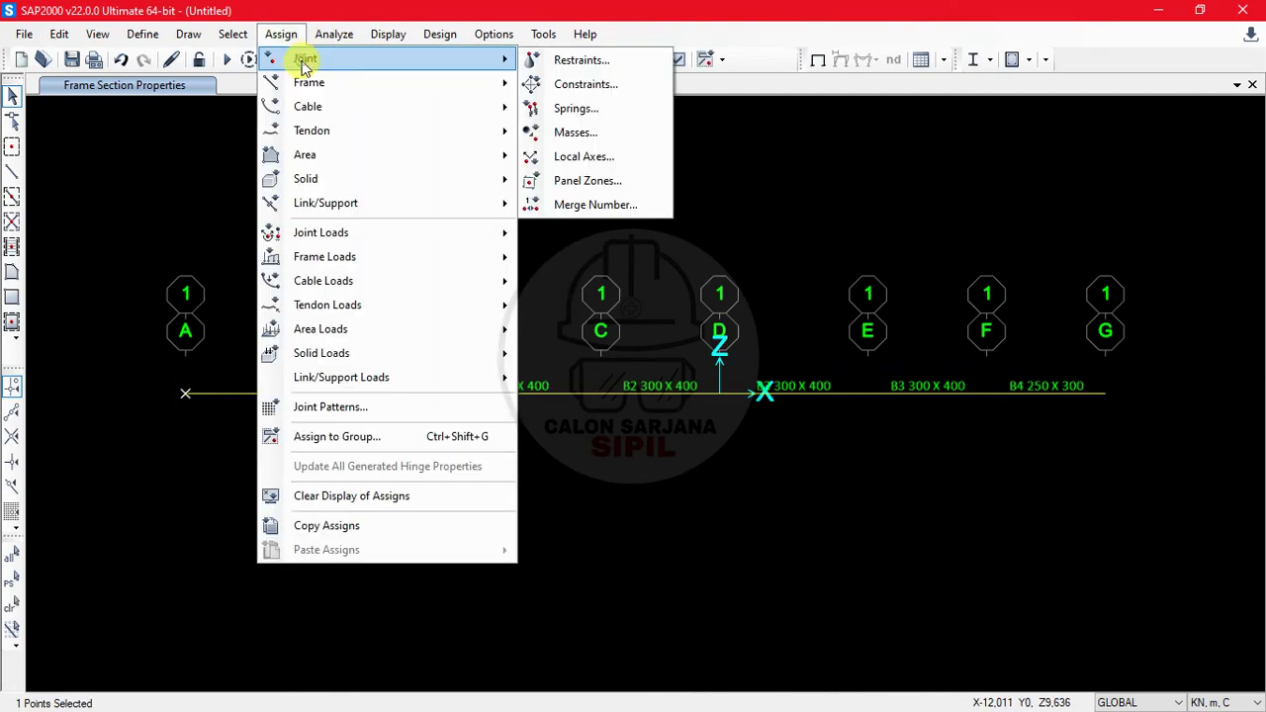
pyautogui.click(580, 62)
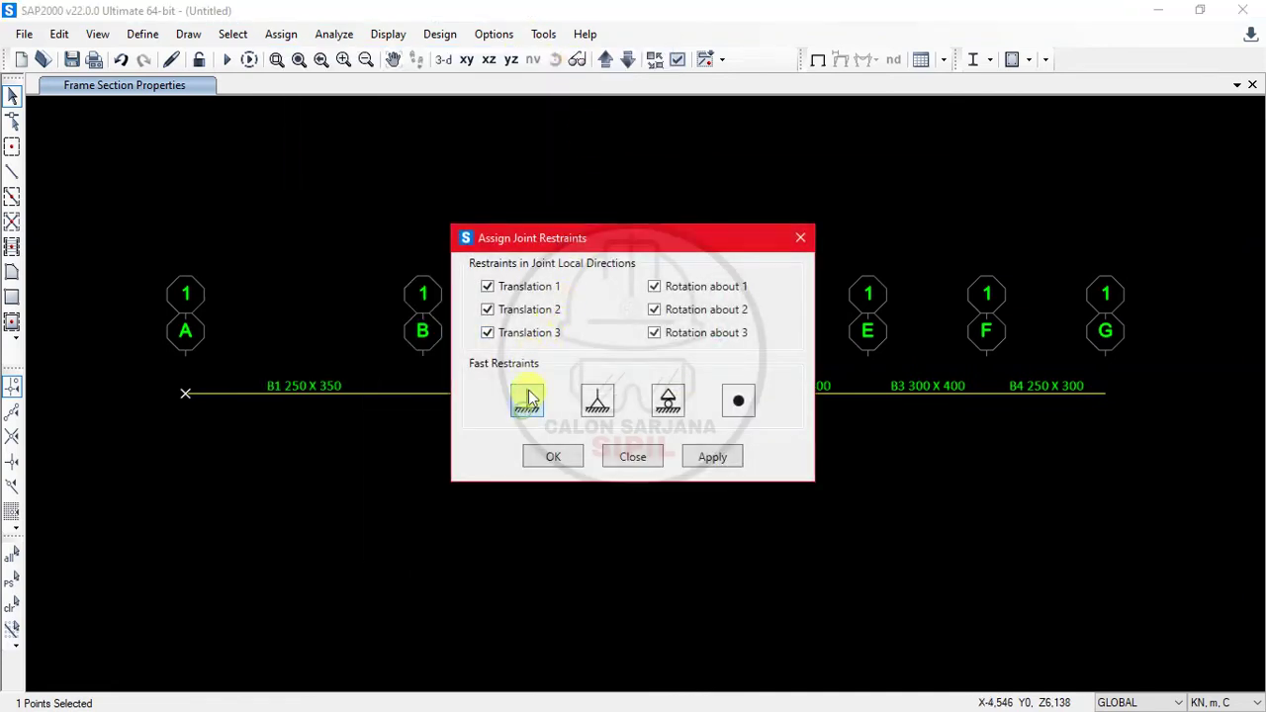
pyautogui.click(550, 458)
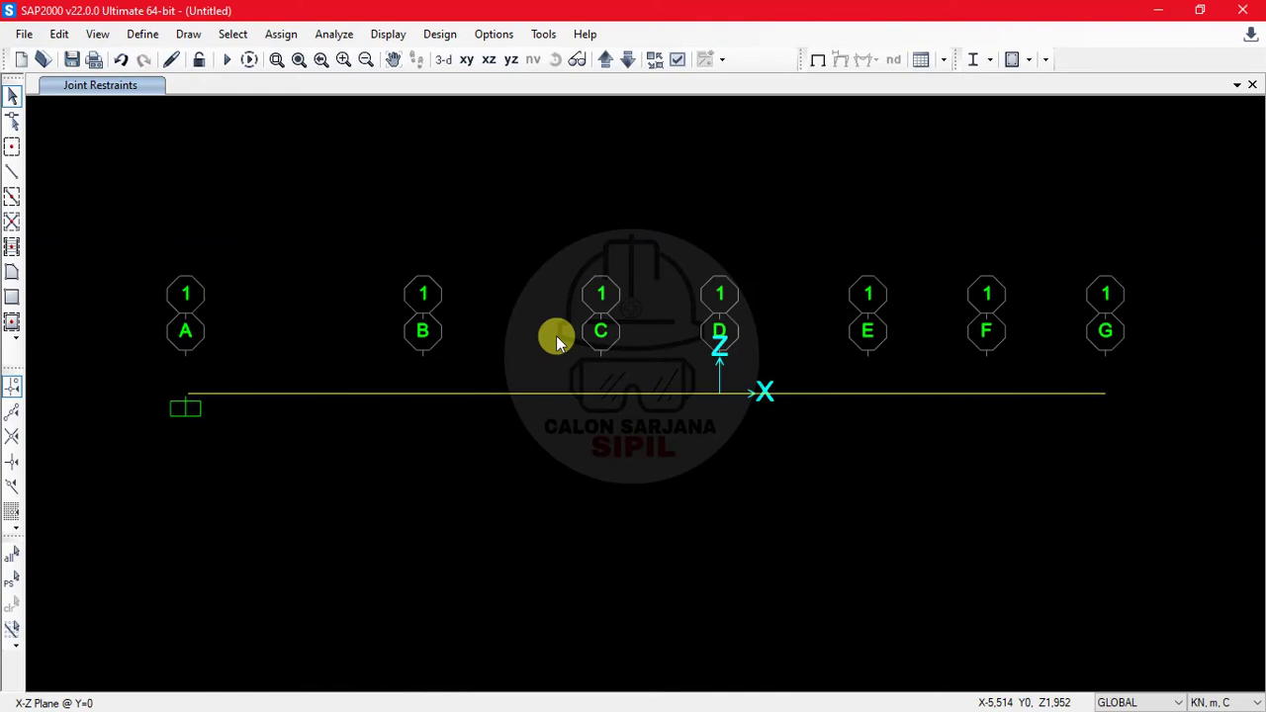
# Check the PDF diagram and assign roller restraints to the joints at grids B and F.
pyautogui.hotkey('alt', 'Tab')
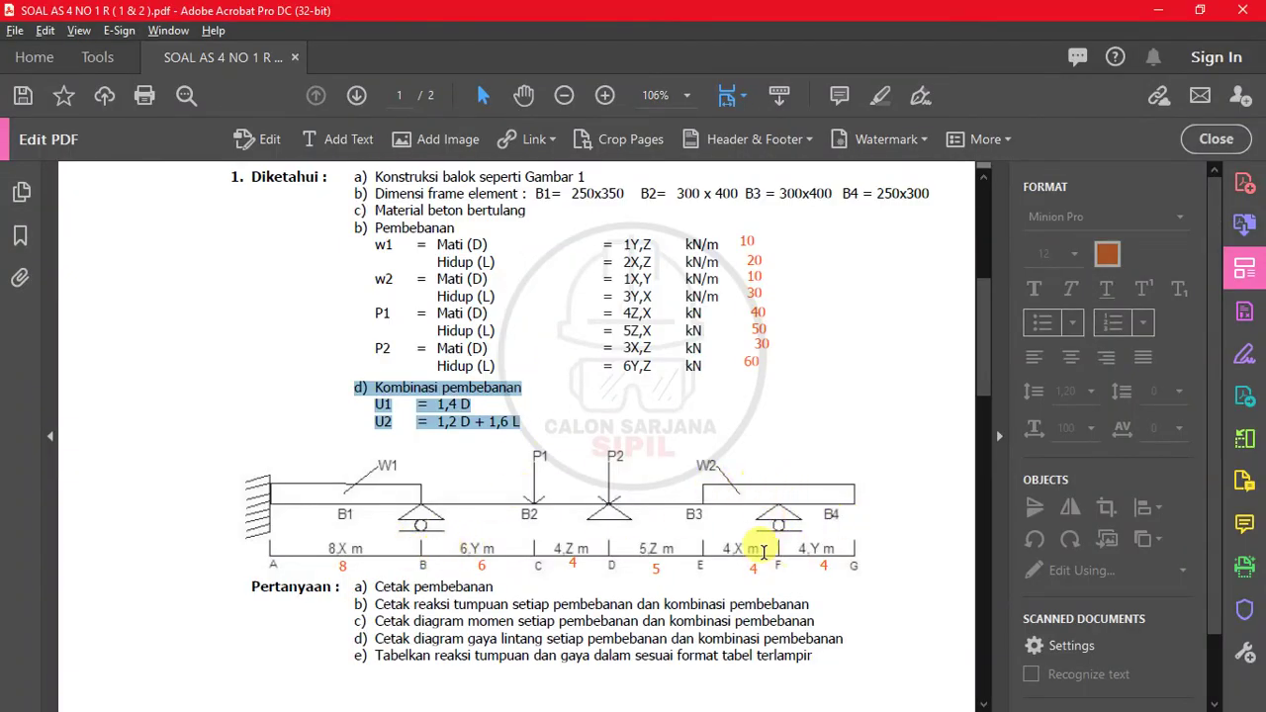
pyautogui.hotkey('alt', 'Tab')
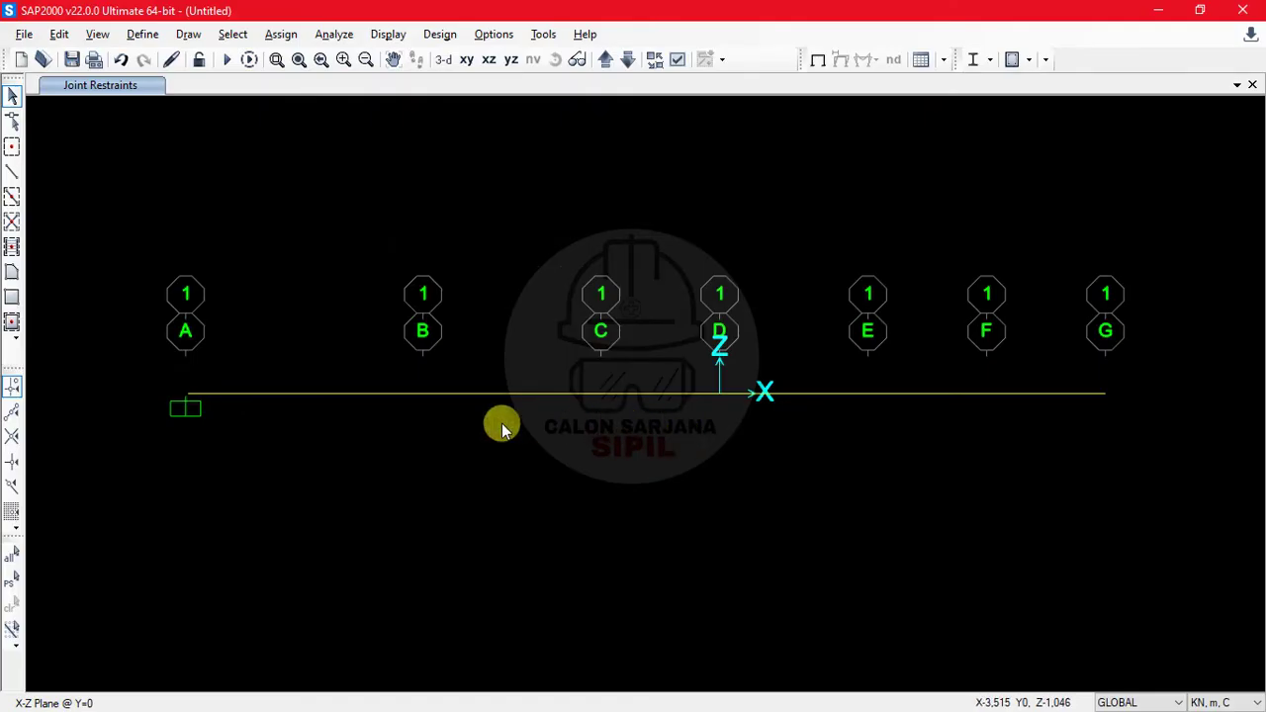
pyautogui.click(423, 394)
pyautogui.click(988, 394)
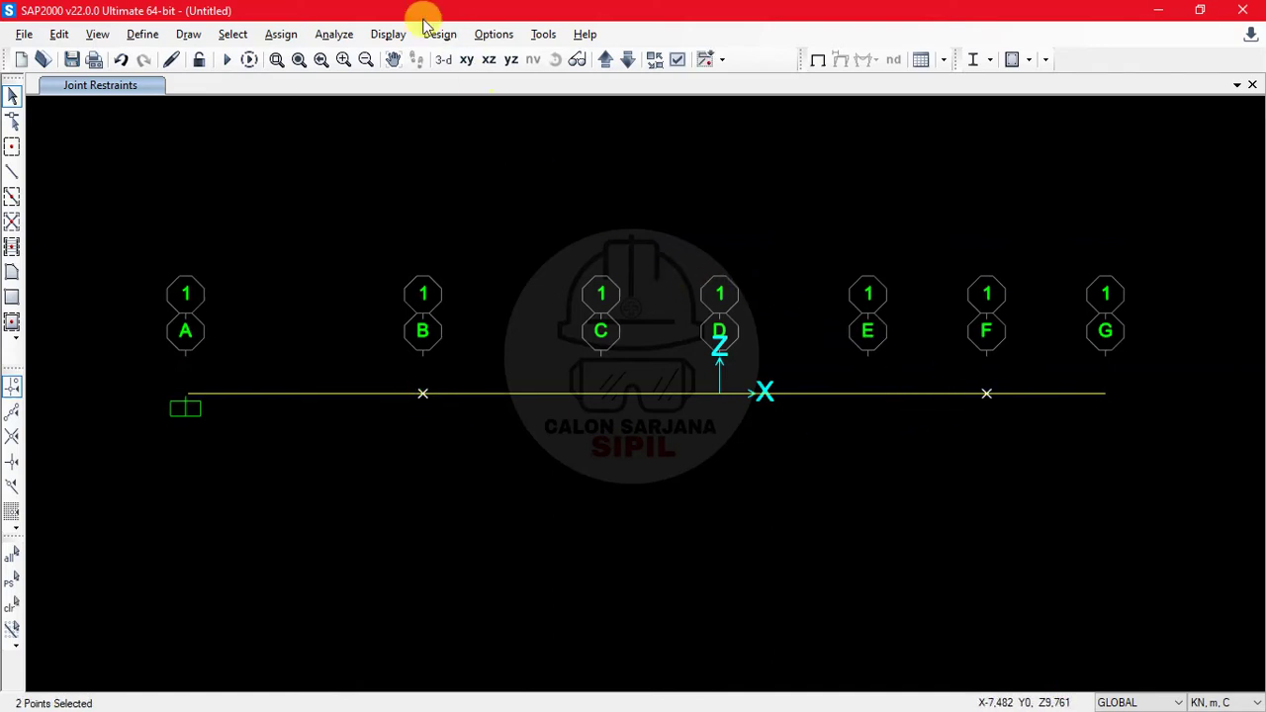
pyautogui.click(281, 33)
pyautogui.moveTo(508, 59)
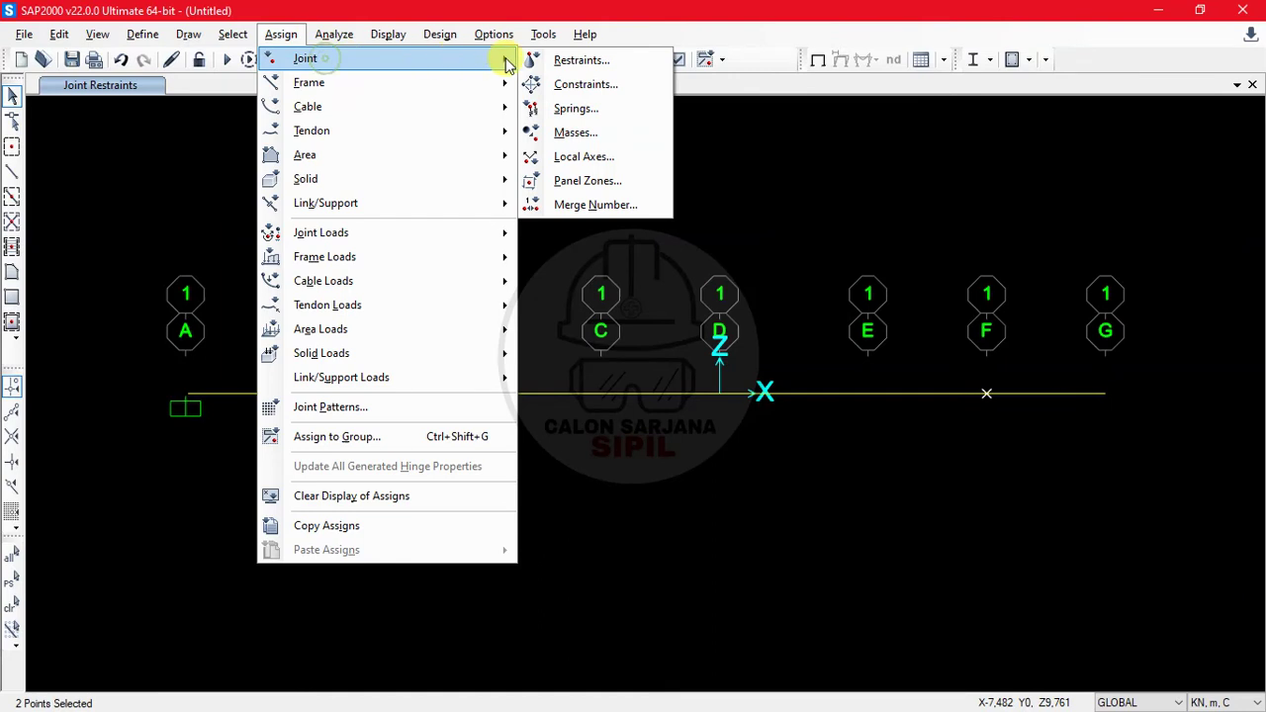
pyautogui.click(561, 59)
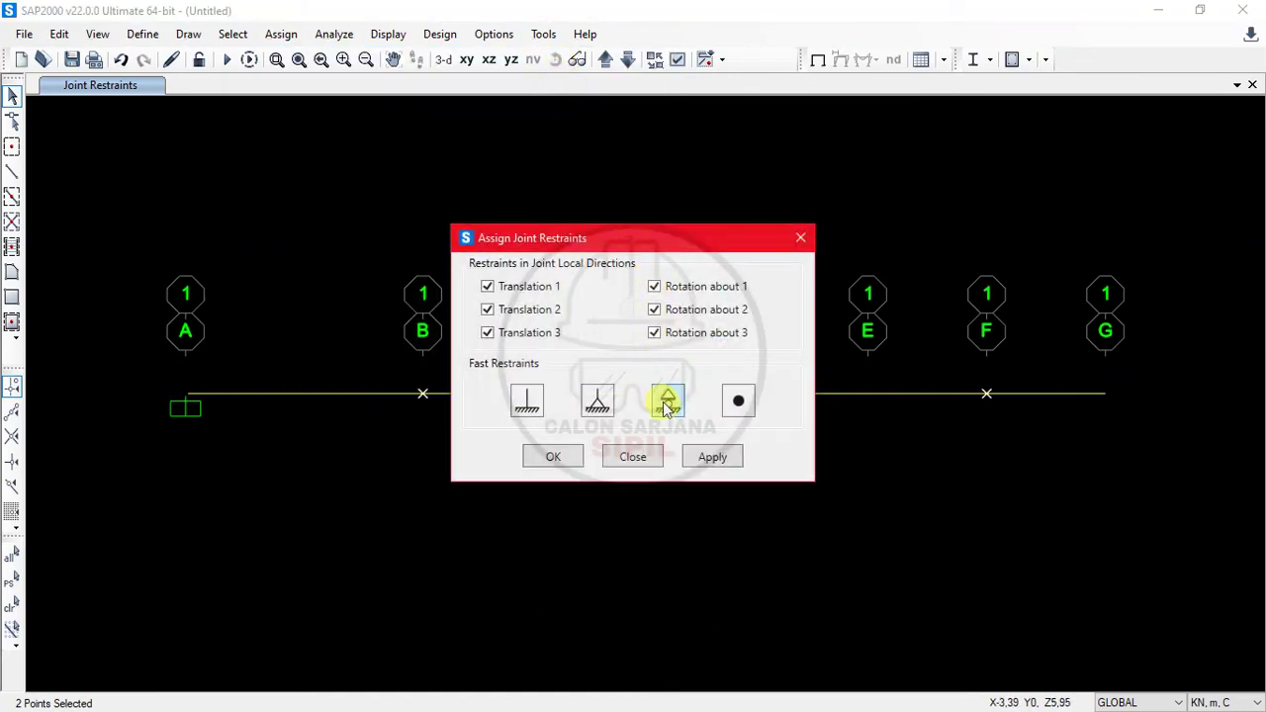
pyautogui.click(566, 459)
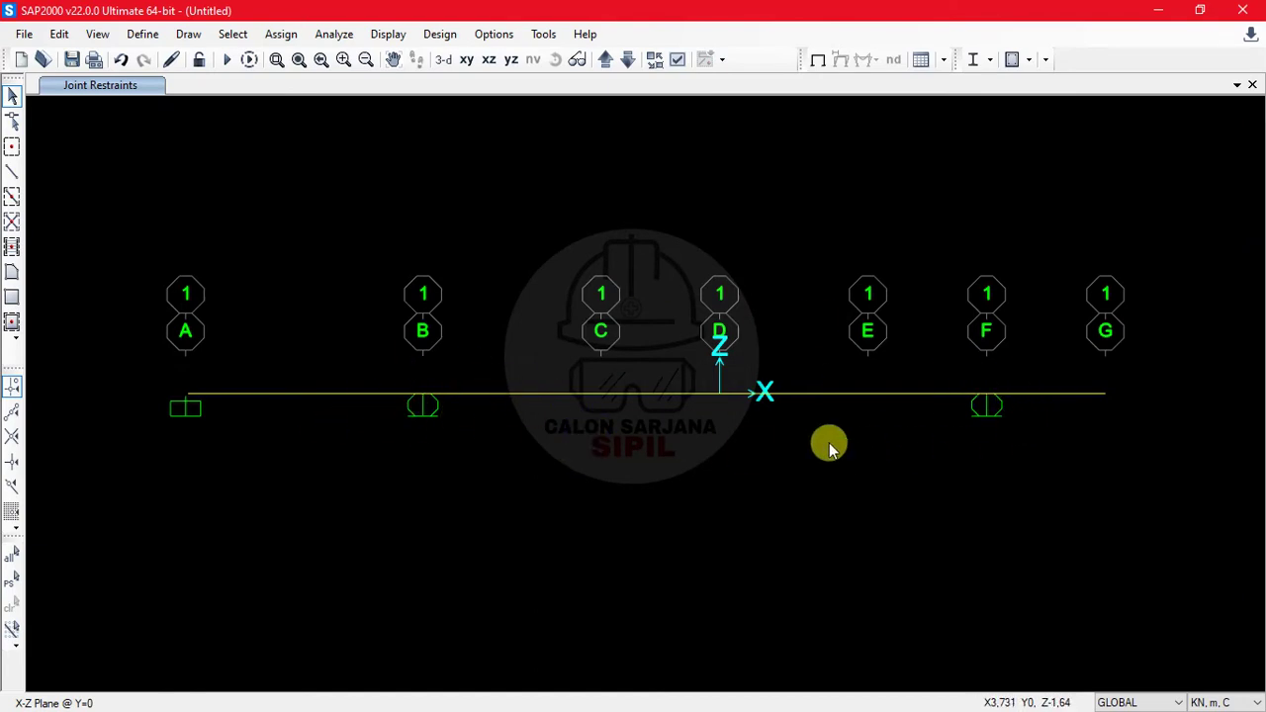
# Check the support at D in the assignment PDF and assign a pinned restraint to the joint at grid D.
pyautogui.hotkey('alt', 'Tab')
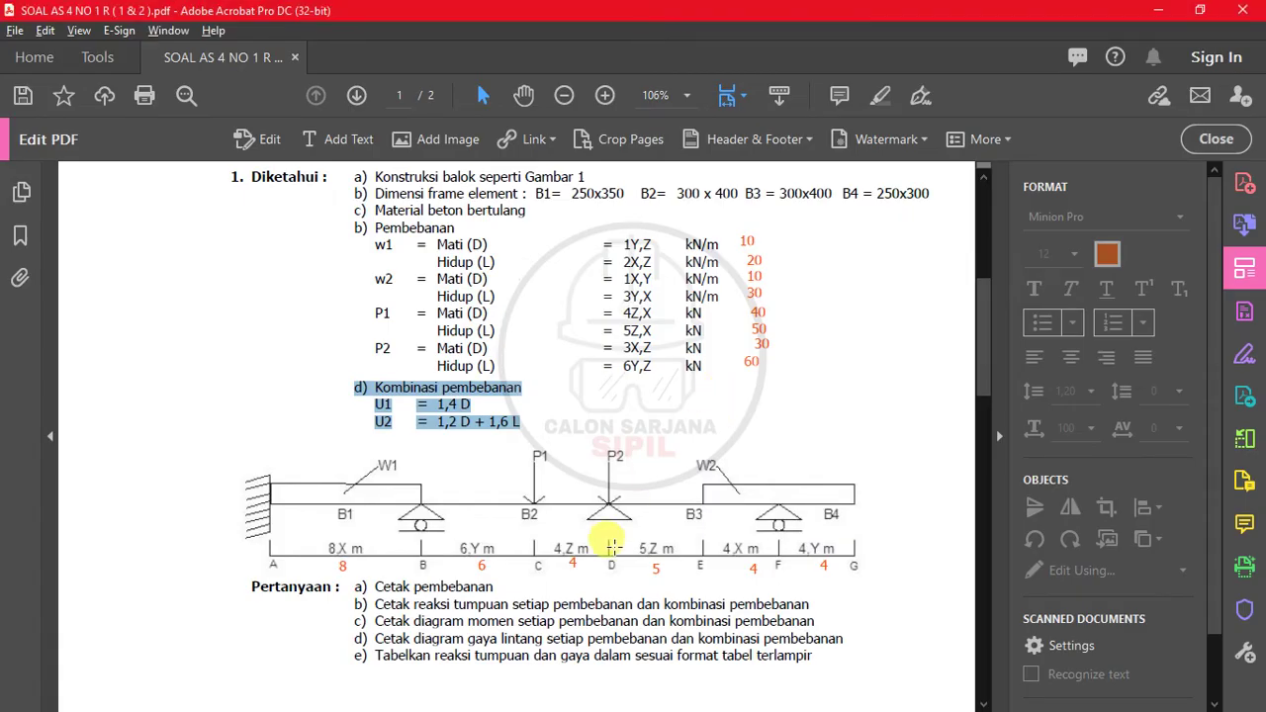
pyautogui.hotkey('alt', 'Tab')
pyautogui.click(720, 391)
pyautogui.click(275, 36)
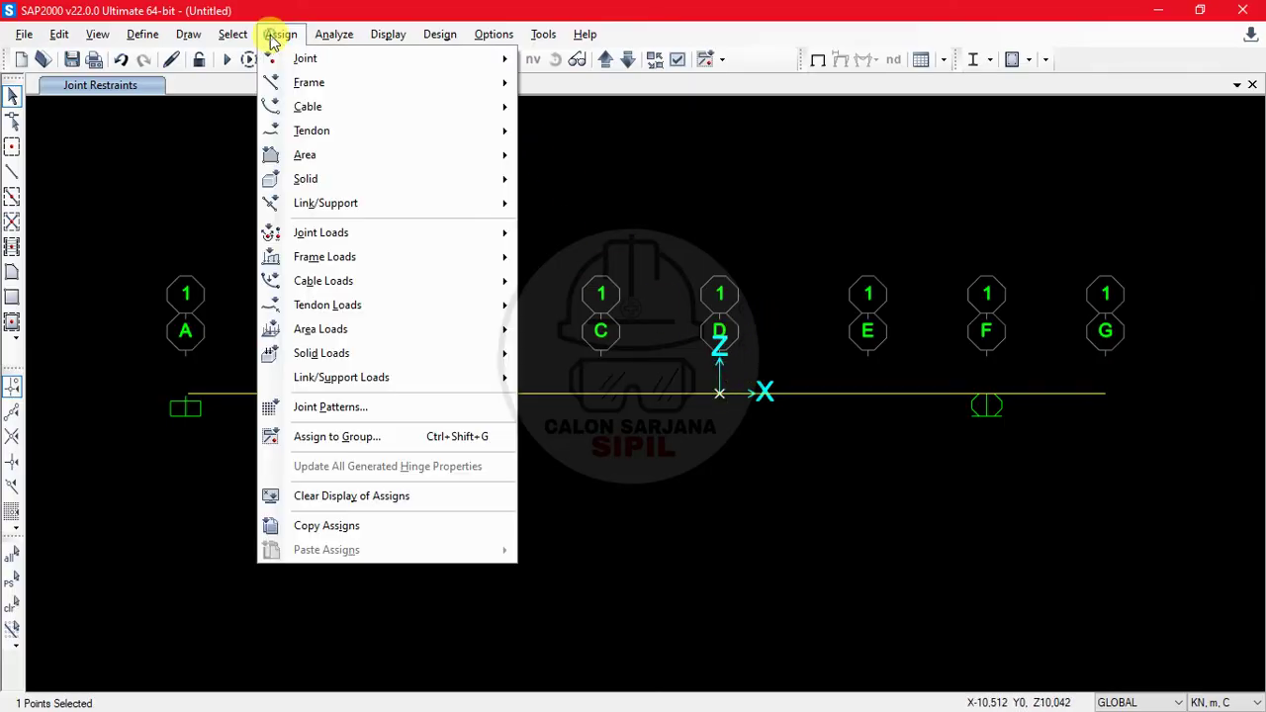
pyautogui.click(280, 38)
pyautogui.click(283, 39)
pyautogui.moveTo(409, 62)
pyautogui.click(578, 60)
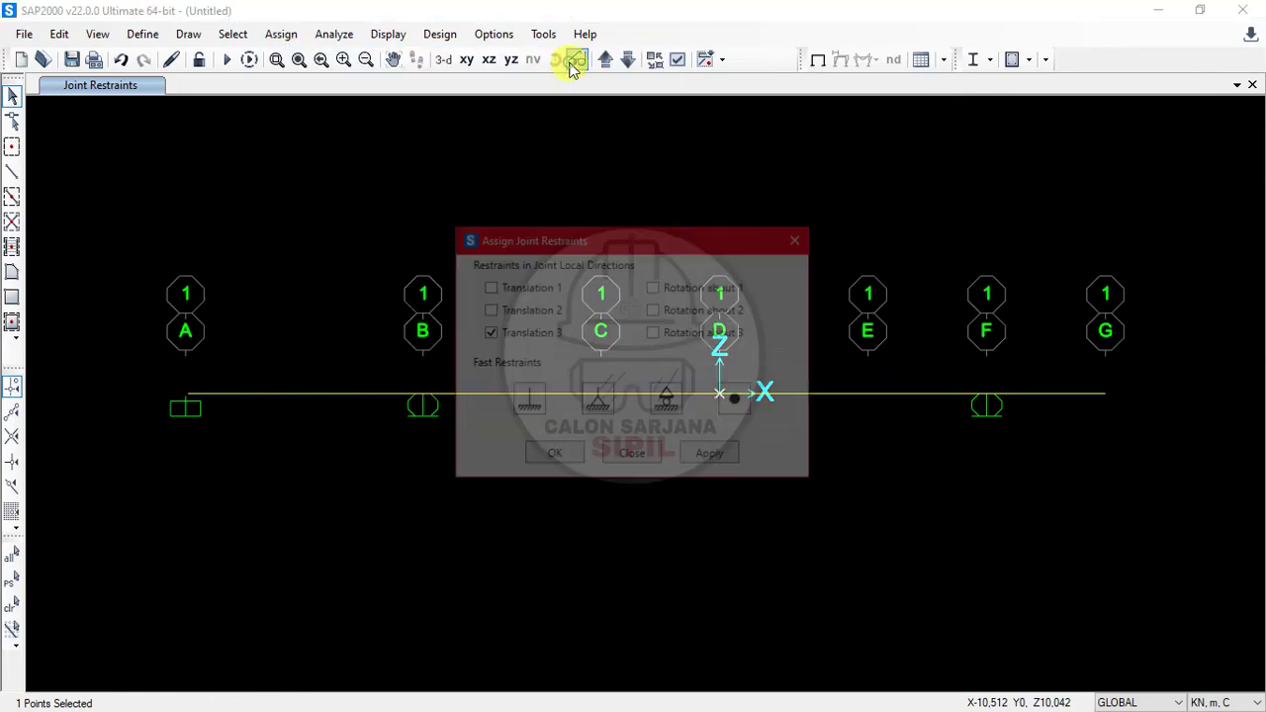
pyautogui.click(597, 399)
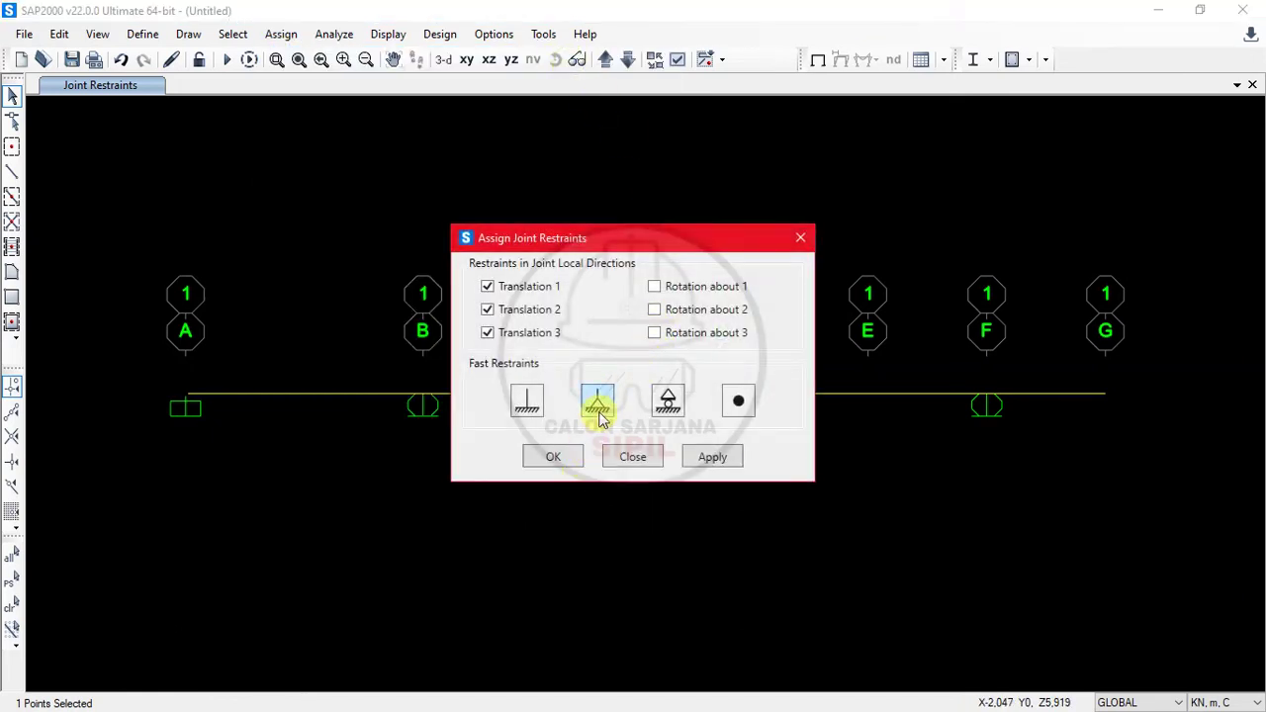
pyautogui.click(562, 455)
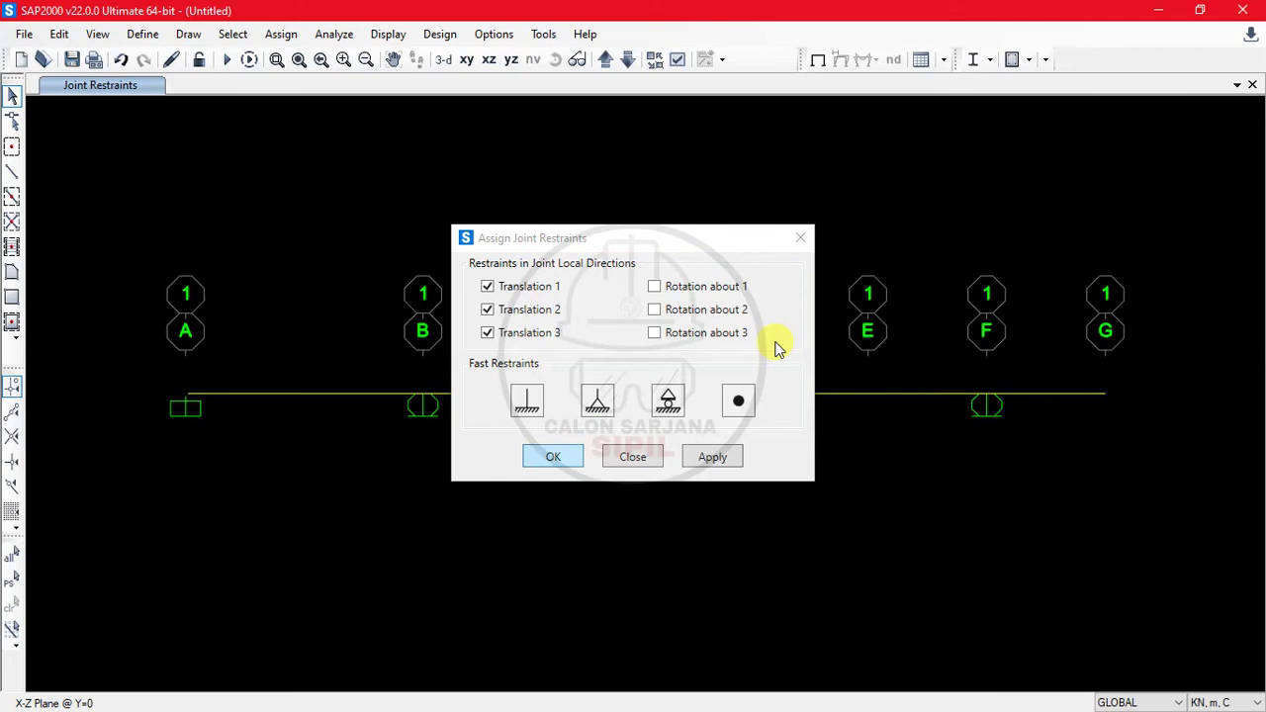
# Select only the member between grids A and B, check load W1 in the PDF, and open the distributed frame load assignment.
pyautogui.moveTo(116, 233); pyautogui.dragTo(1159, 463)
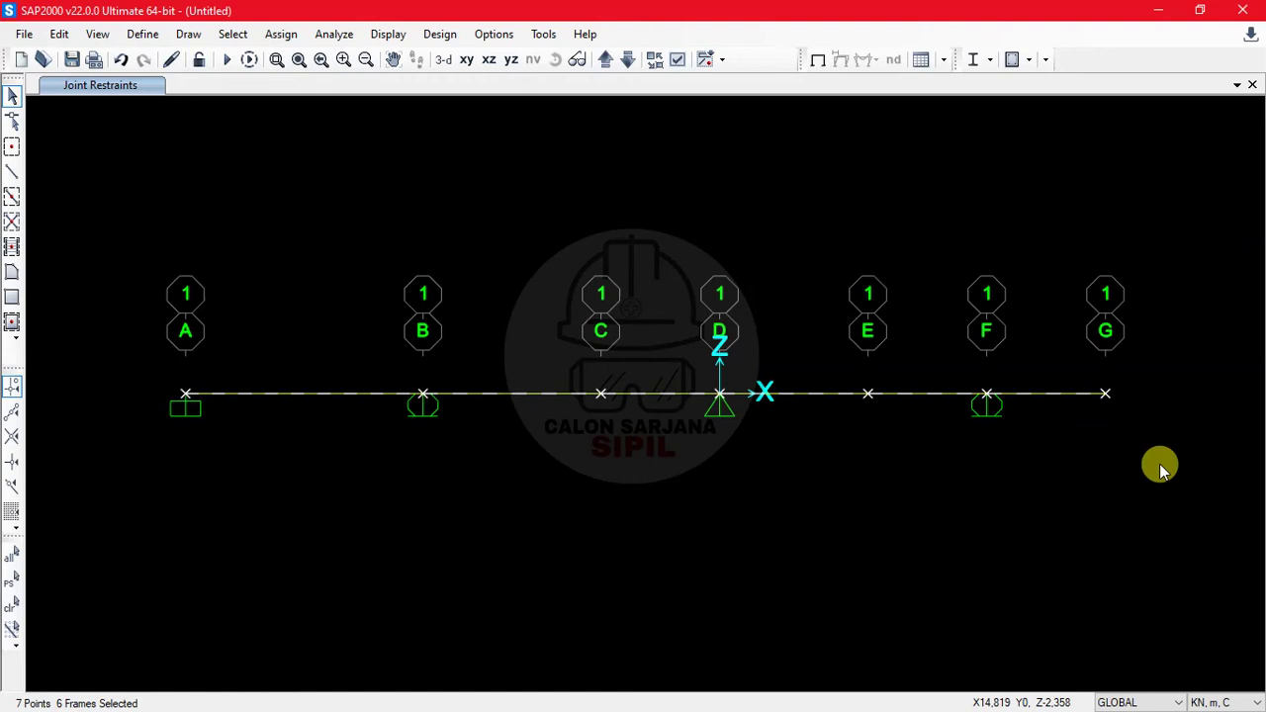
pyautogui.hotkey('ctrl', 'q')
pyautogui.moveTo(333, 433); pyautogui.dragTo(262, 334)
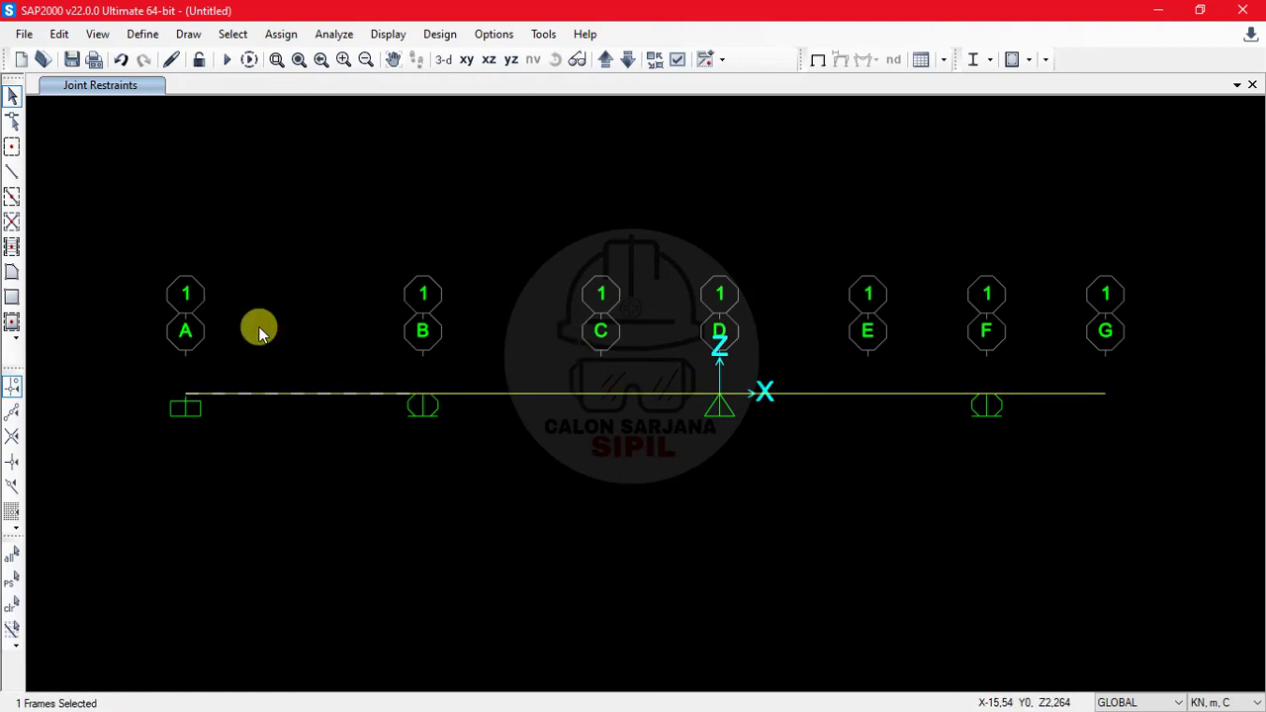
pyautogui.hotkey('alt', 'Tab')
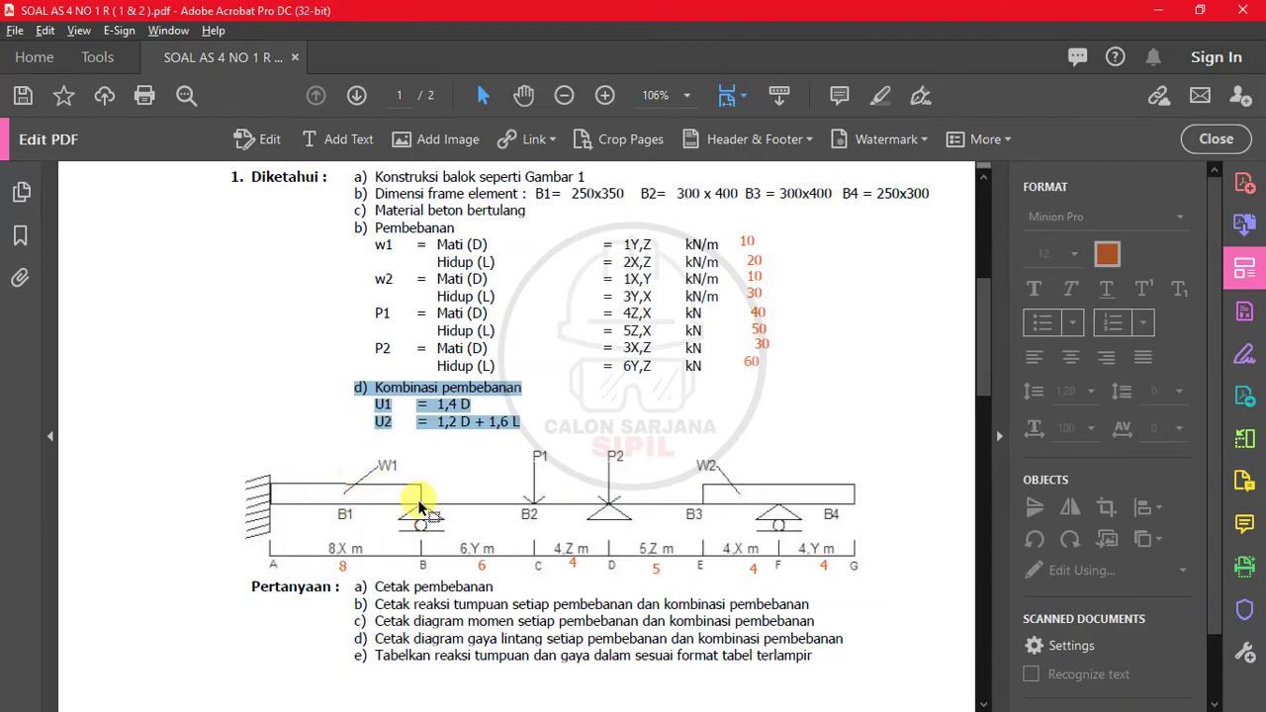
pyautogui.hotkey('alt', 'Tab')
pyautogui.click(281, 34)
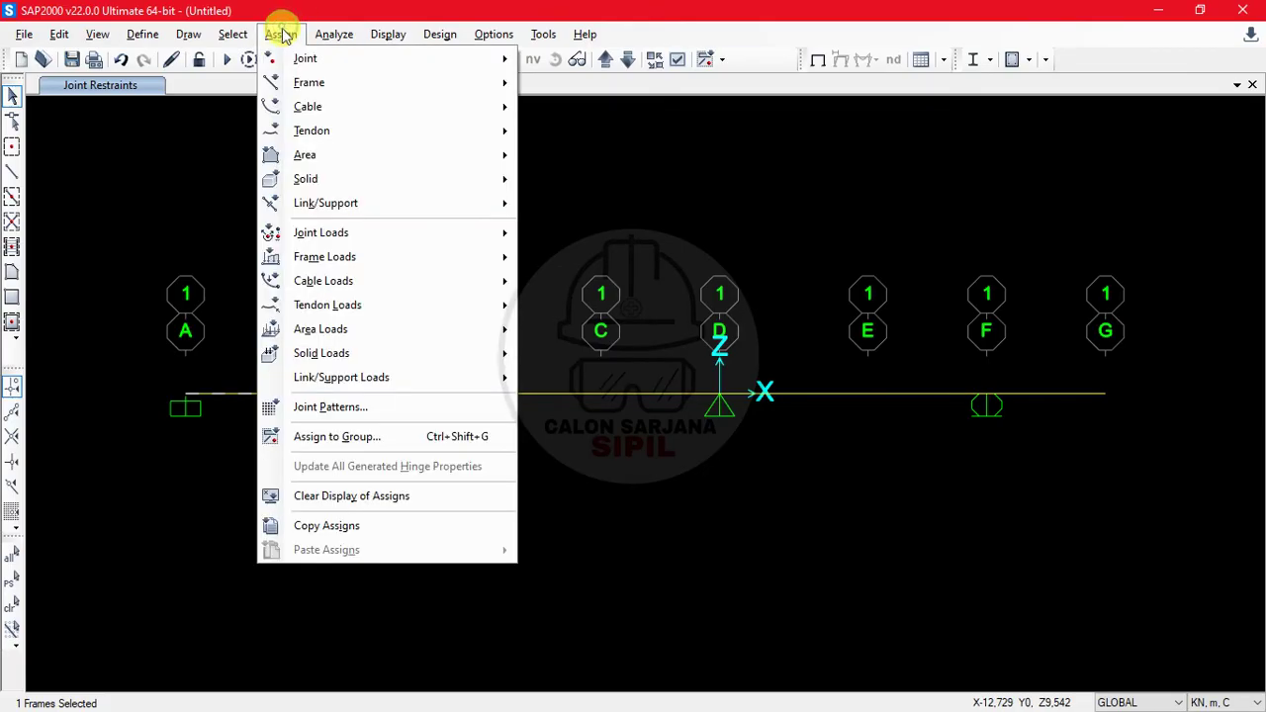
pyautogui.moveTo(342, 257)
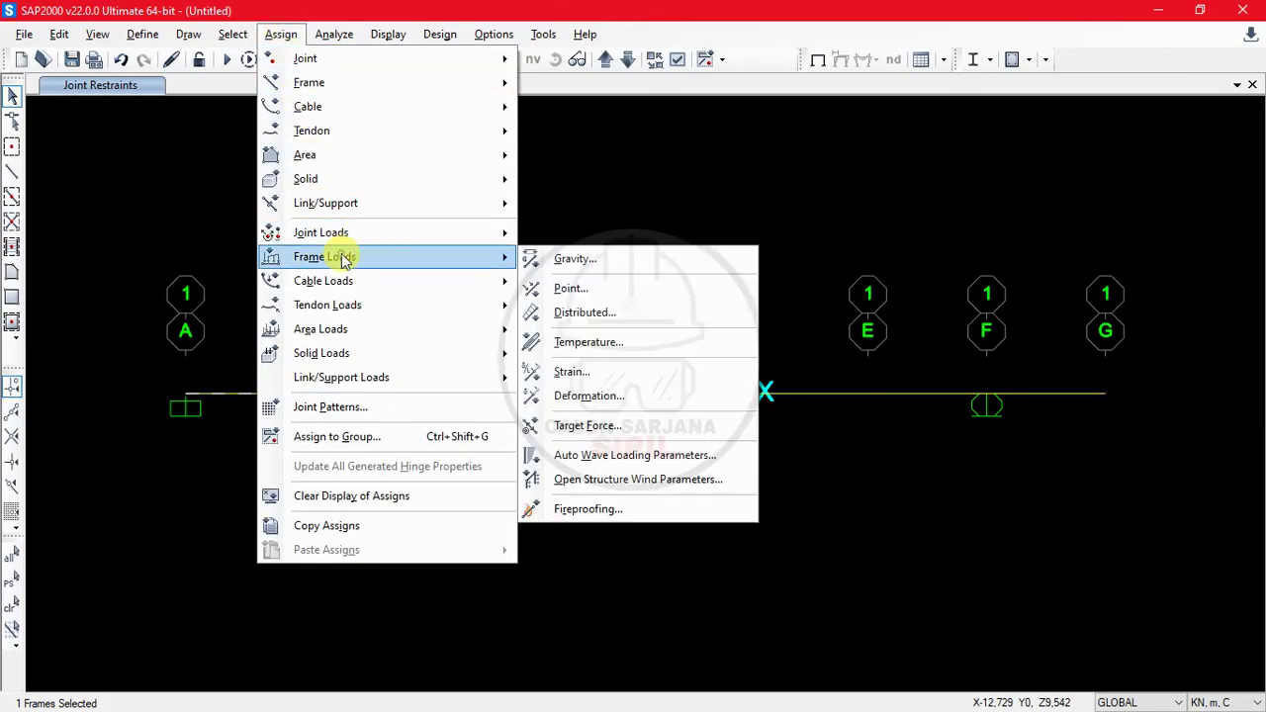
pyautogui.click(572, 309)
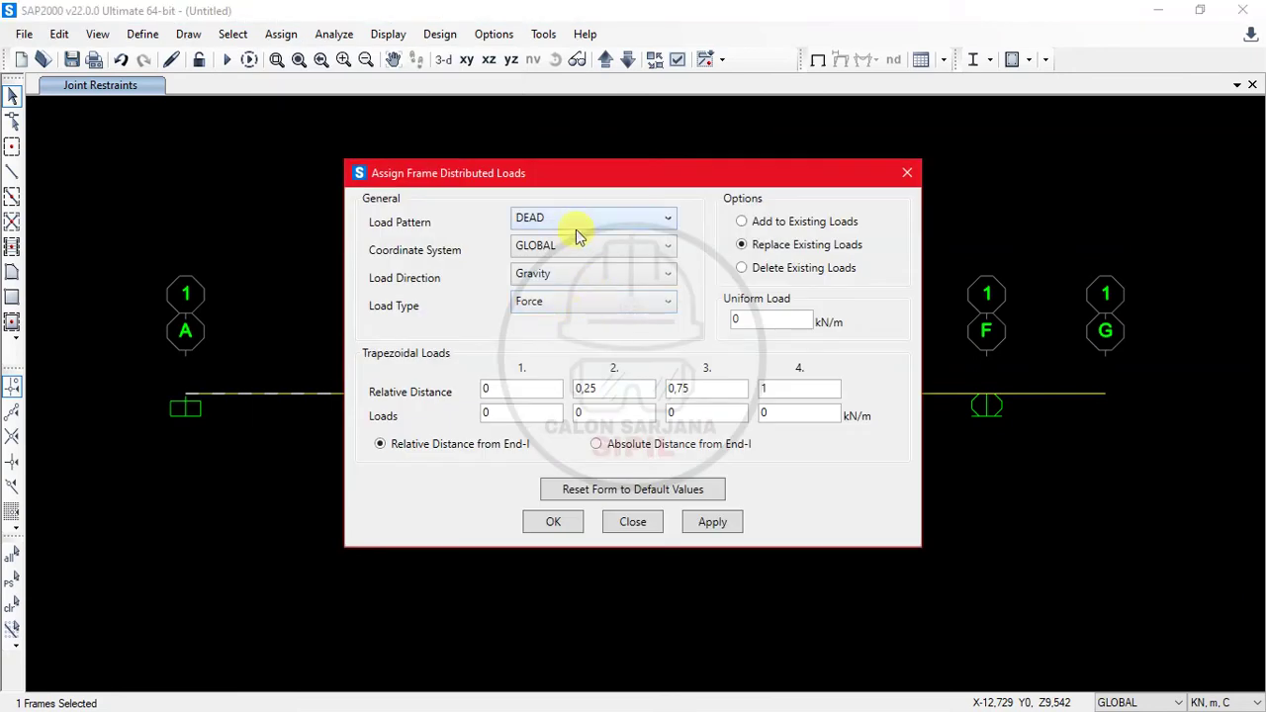
# Set the distributed load to pattern MATI - TAMBAHAN, GLOBAL coordinates and Gravity direction, and open the uniform load value for editing.
pyautogui.click(575, 220)
pyautogui.click(581, 294)
pyautogui.click(583, 220)
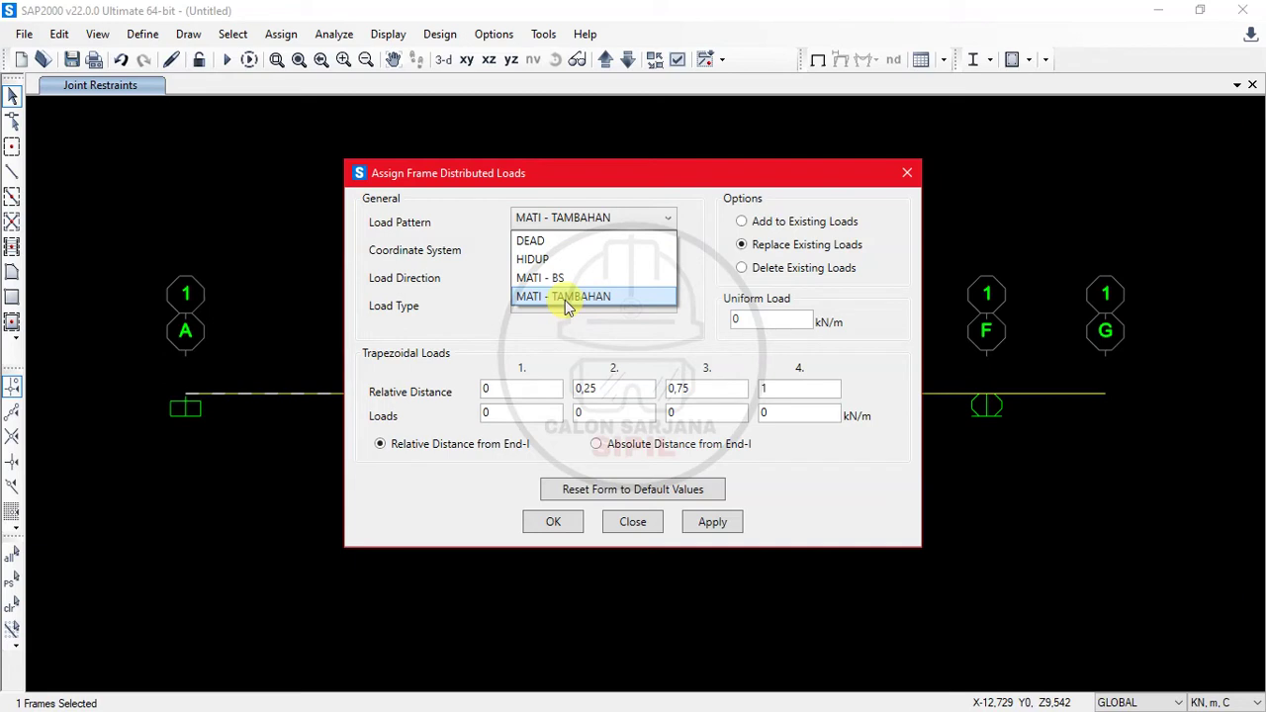
pyautogui.click(578, 296)
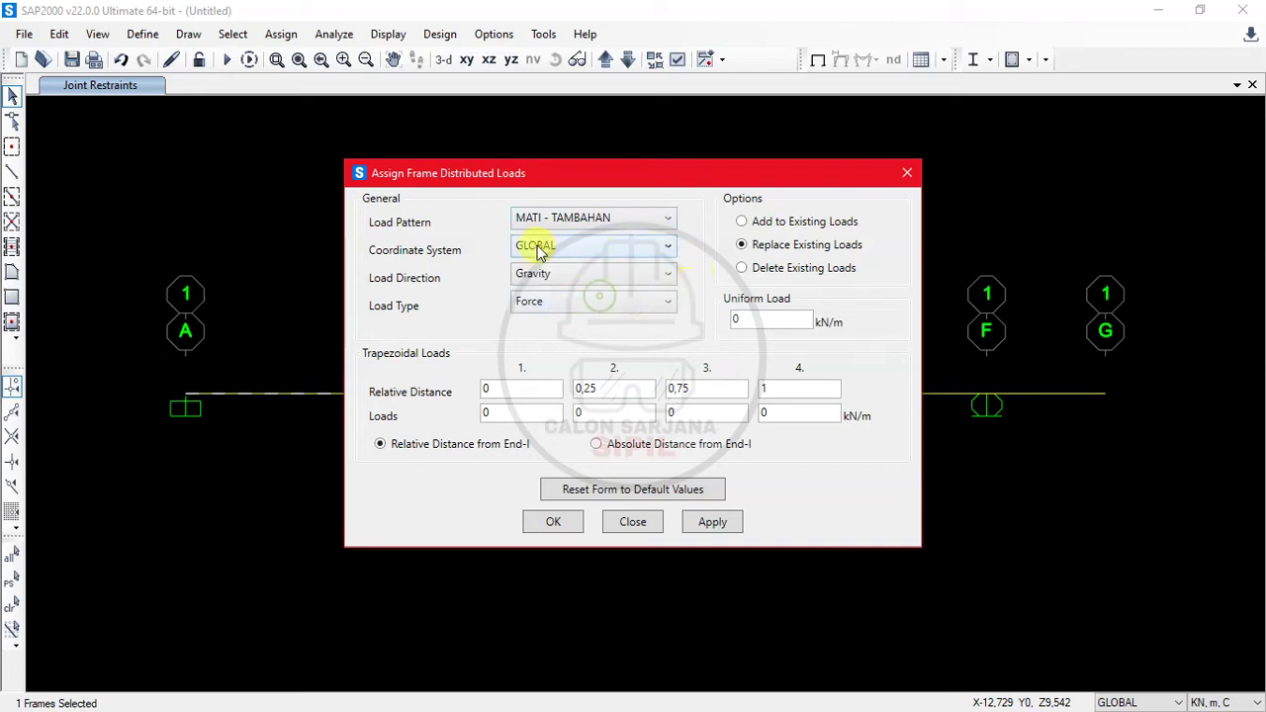
pyautogui.click(532, 252)
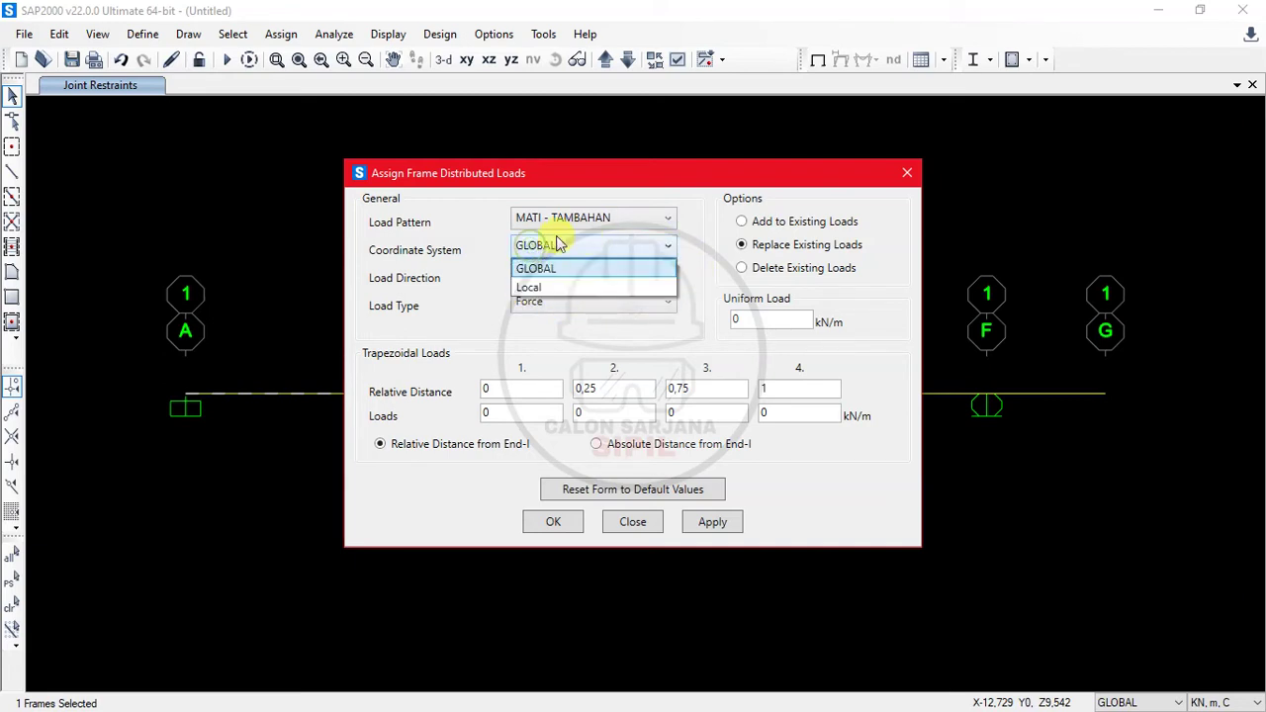
pyautogui.click(583, 247)
pyautogui.click(573, 277)
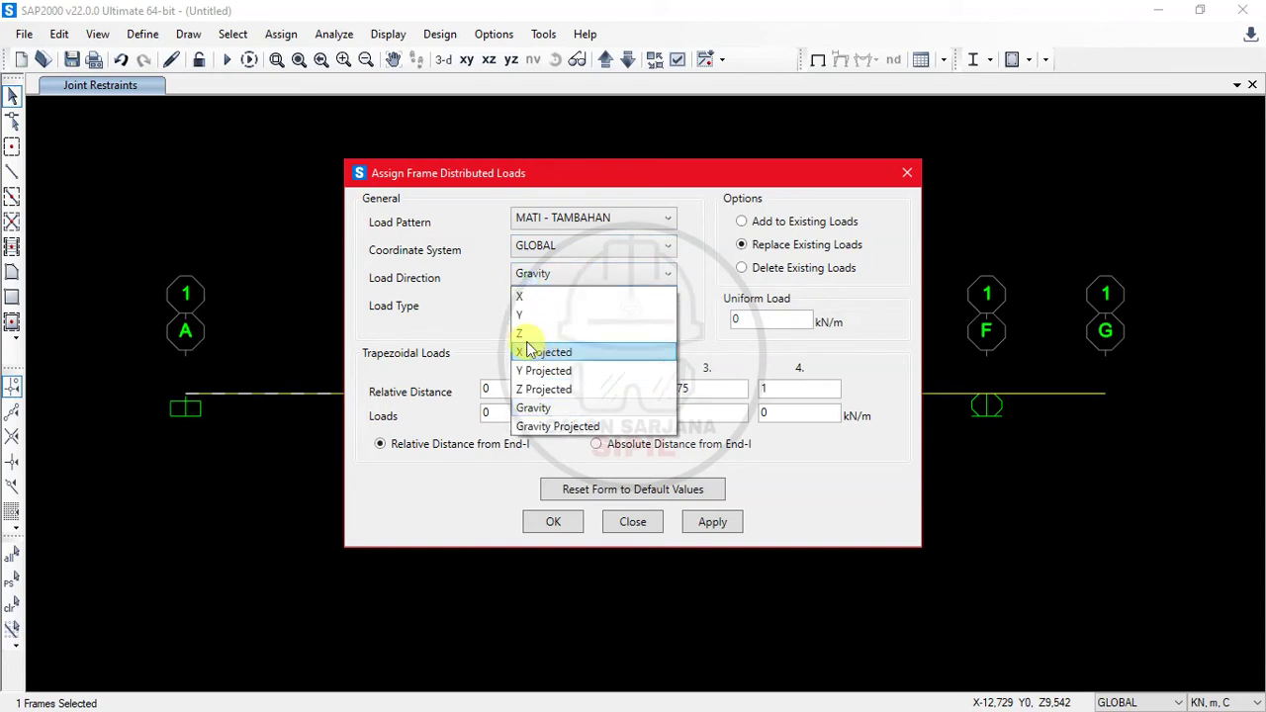
pyautogui.click(564, 411)
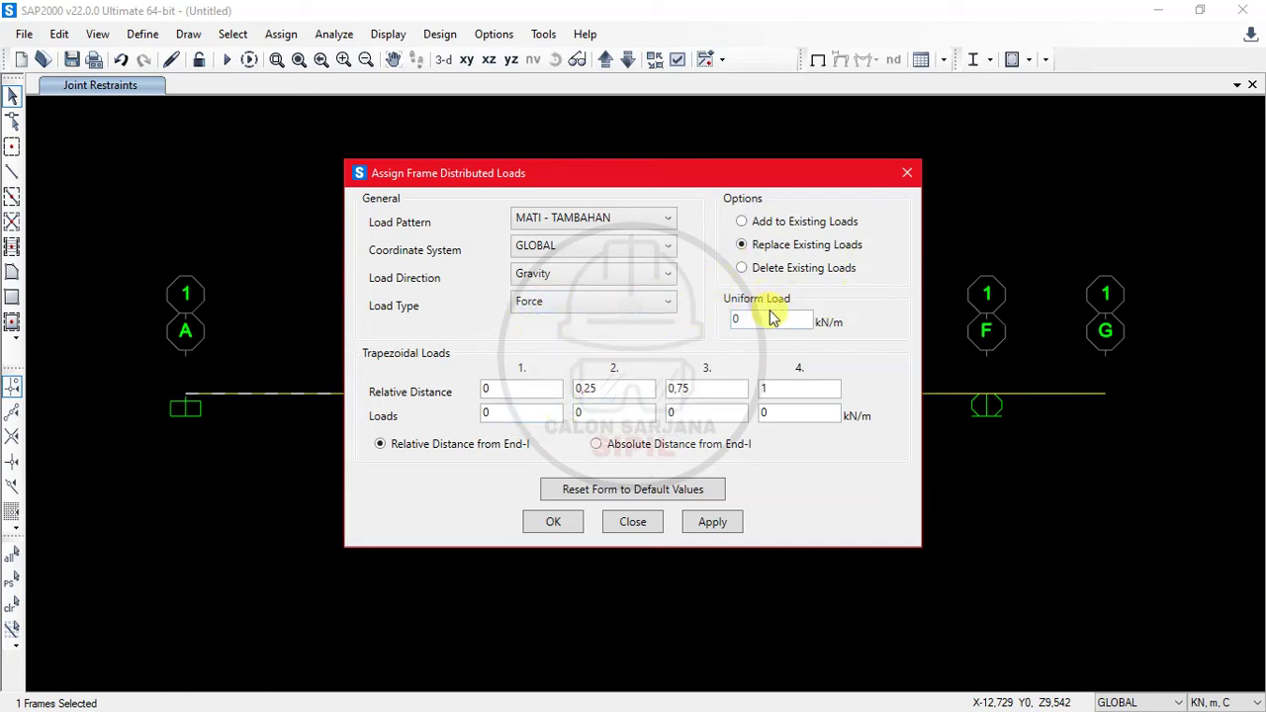
pyautogui.doubleClick(755, 320)
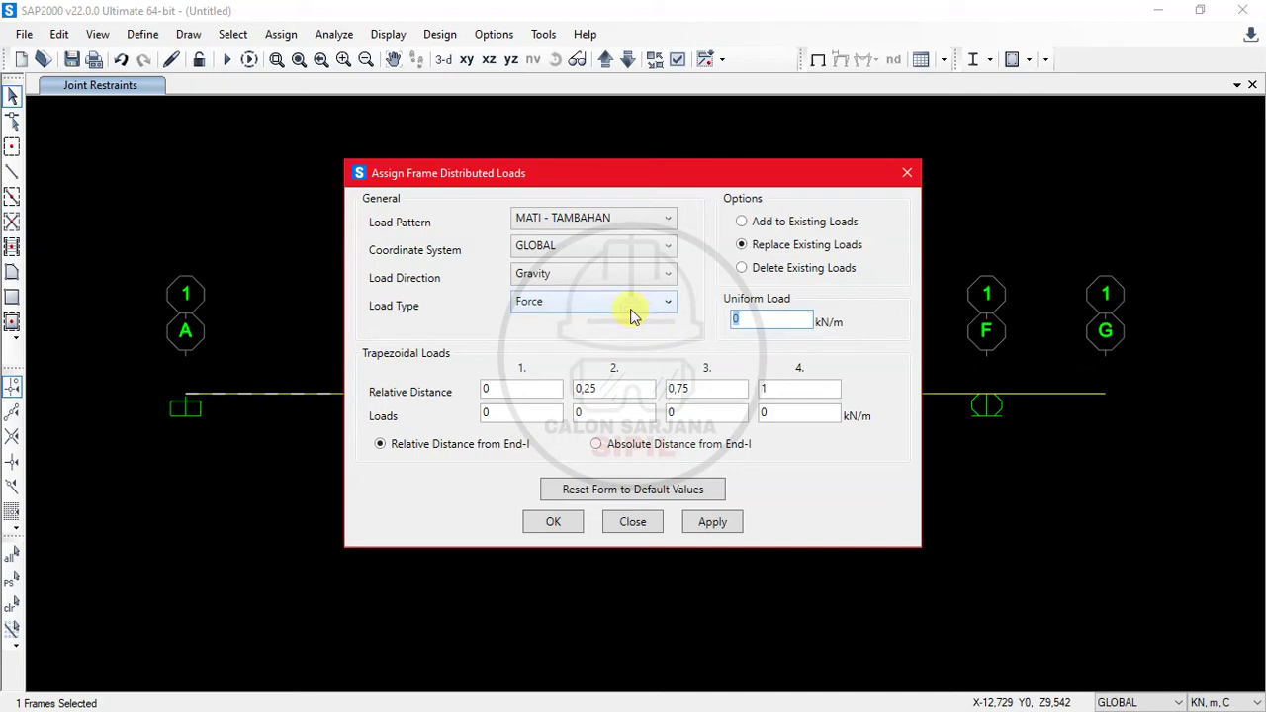
pyautogui.click(589, 277)
pyautogui.click(629, 333)
pyautogui.doubleClick(770, 316)
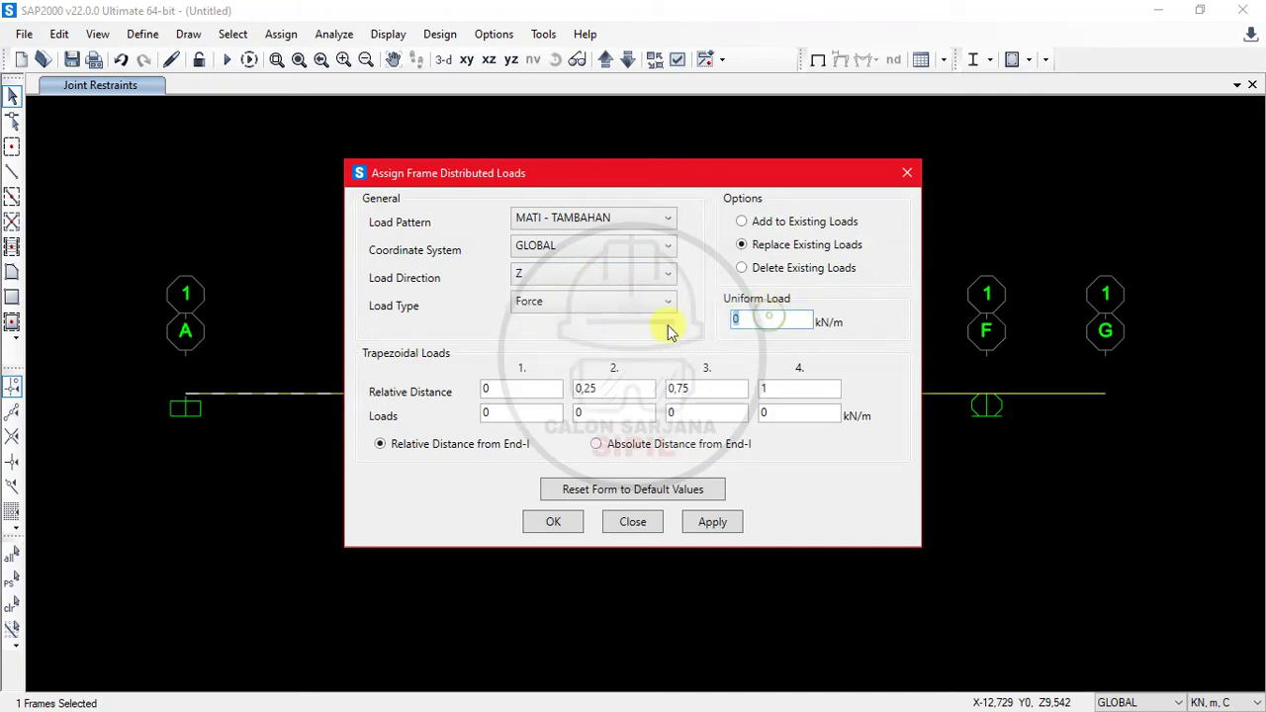
pyautogui.click(602, 275)
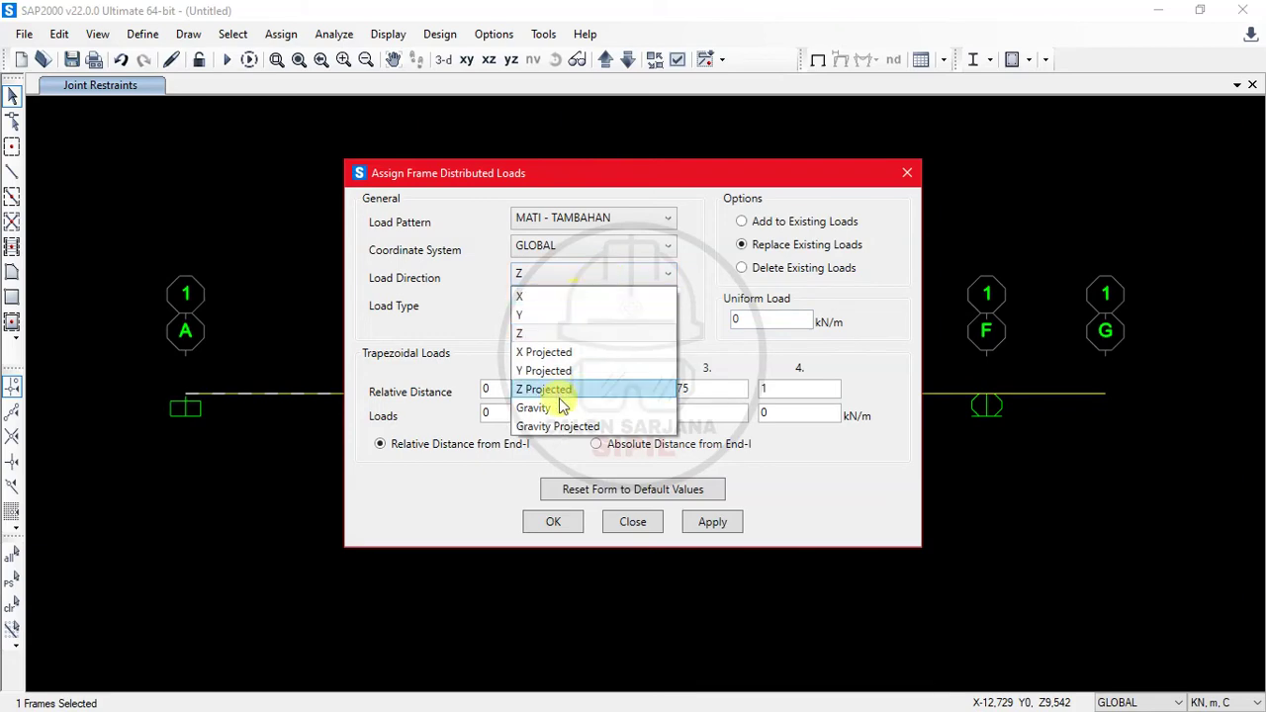
pyautogui.click(558, 405)
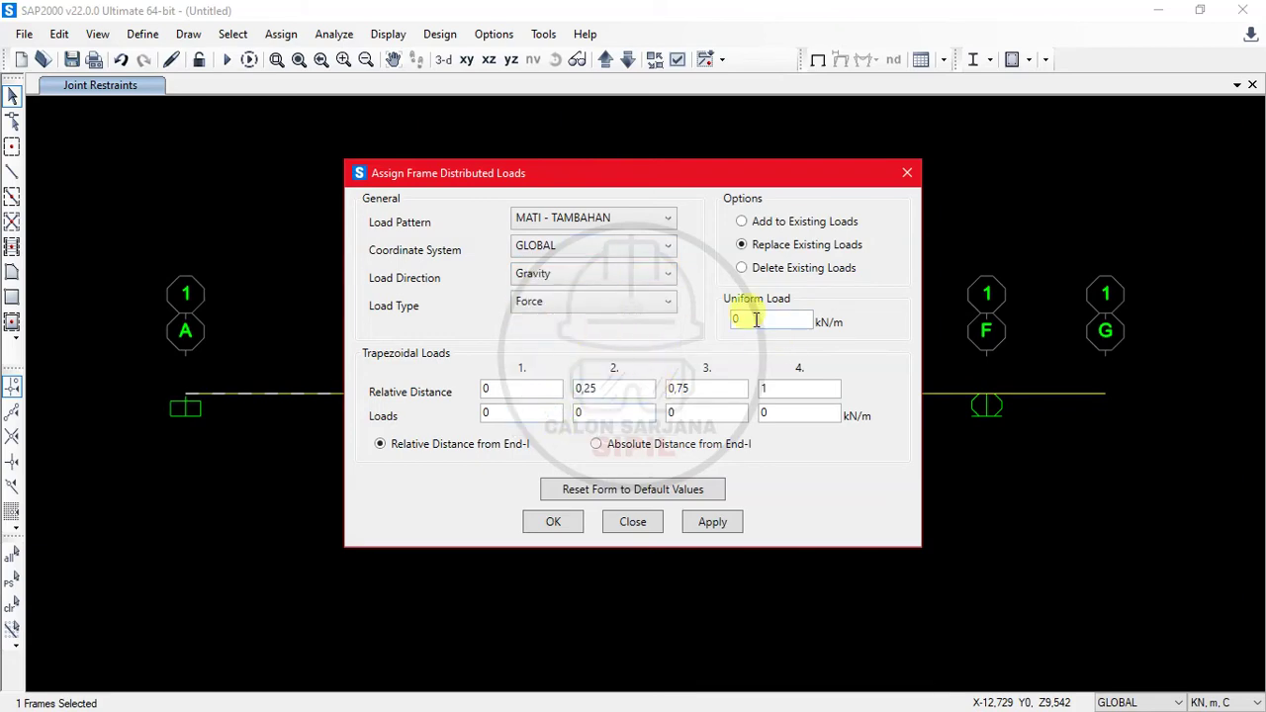
# Look up the w1 dead load in the problem PDF and assign it to span A–B as a 10 kN/m uniform gravity load.
pyautogui.hotkey('alt', 'Tab')
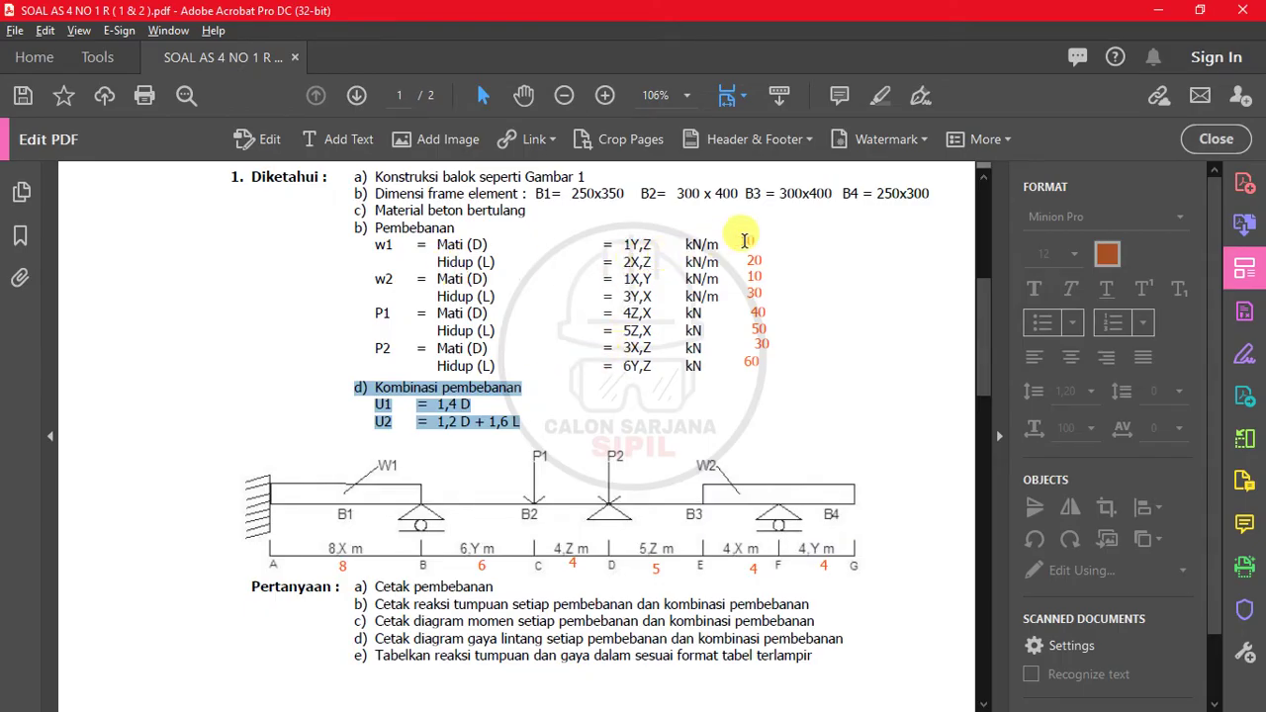
pyautogui.hotkey('alt', 'Tab')
pyautogui.doubleClick(749, 317)
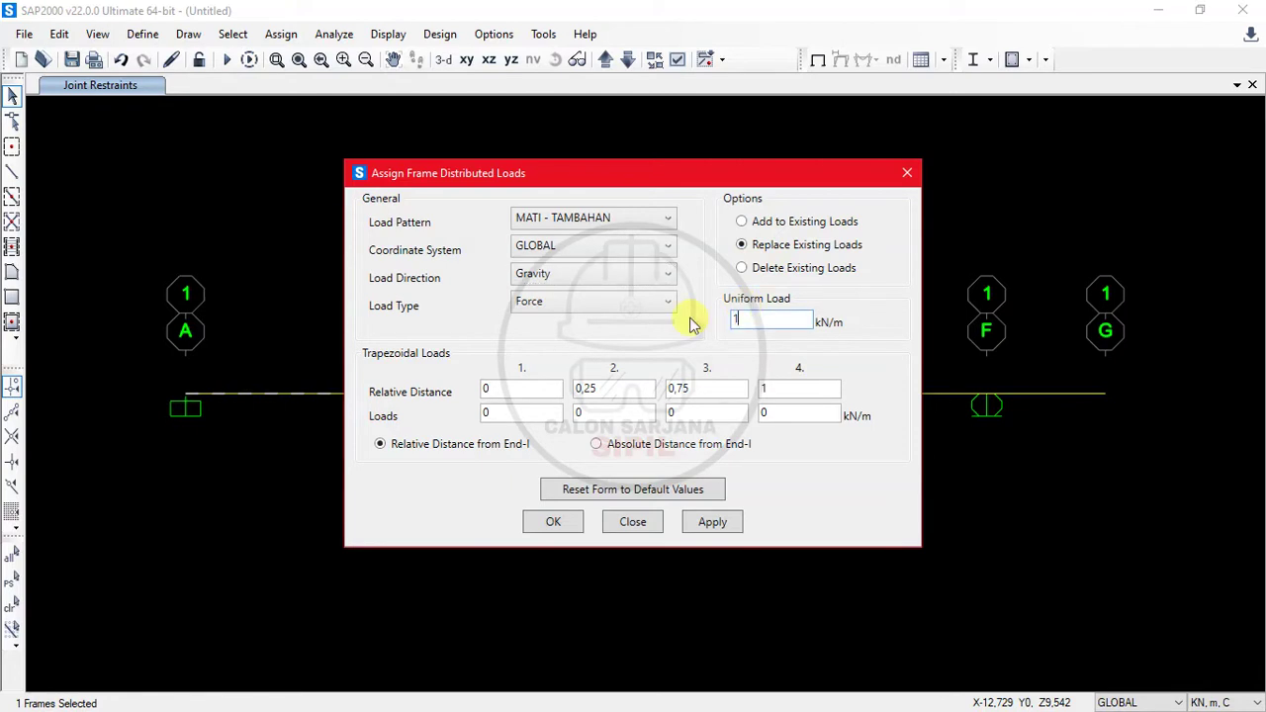
pyautogui.click(550, 522)
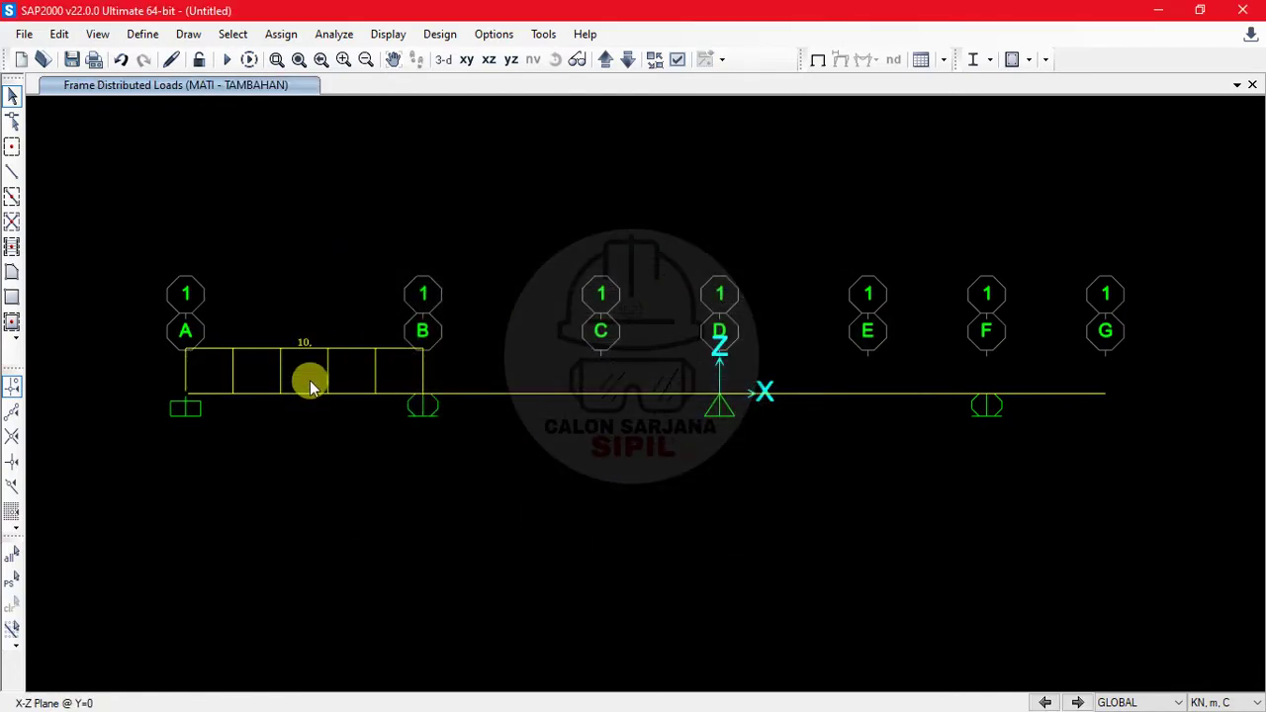
# Select spans E–F and F–G and review the options for existing loads in the frame distributed load assignment.
pyautogui.hotkey('alt', 'Tab')
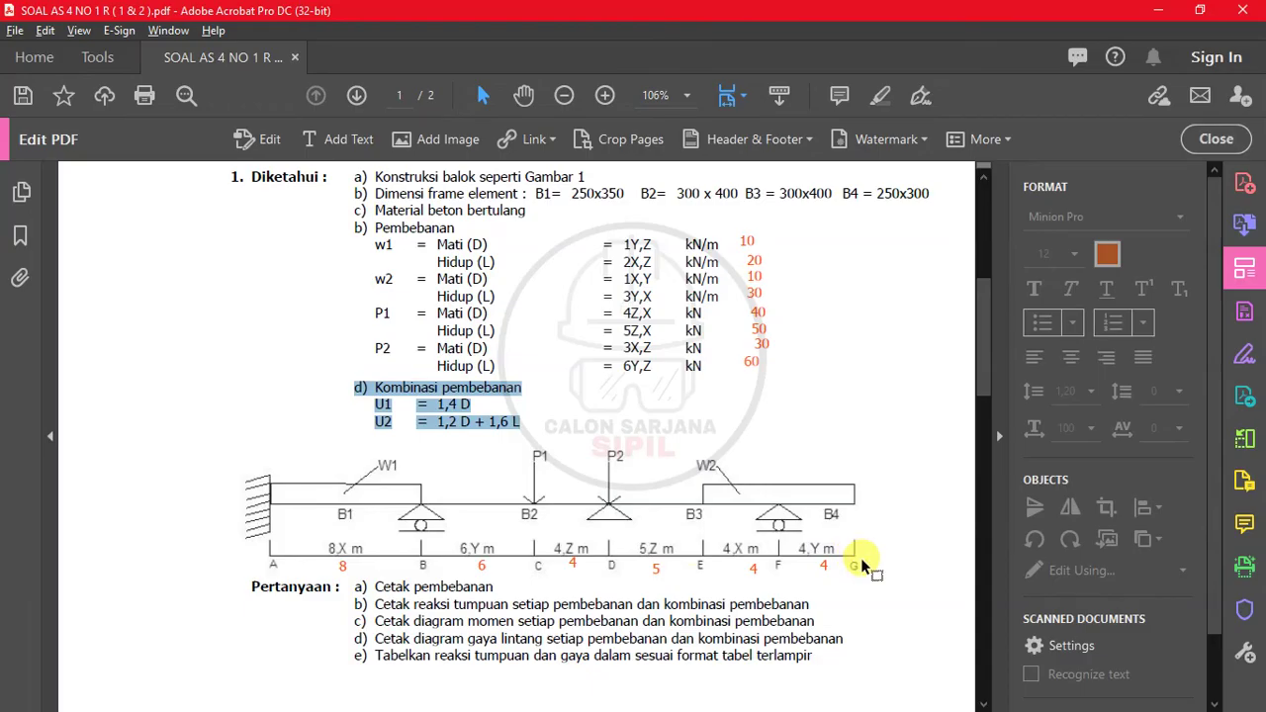
pyautogui.hotkey('alt', 'Tab')
pyautogui.moveTo(1040, 421); pyautogui.dragTo(1031, 337)
pyautogui.moveTo(945, 423); pyautogui.dragTo(900, 344)
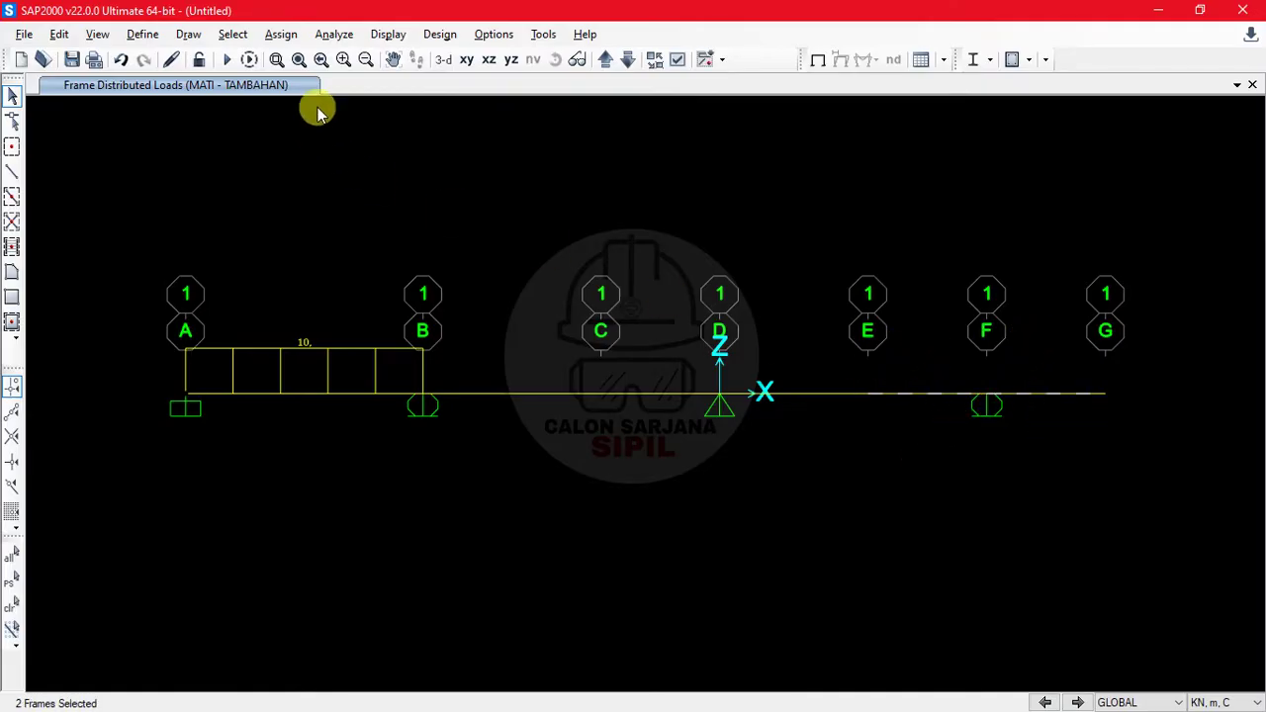
pyautogui.click(281, 35)
pyautogui.moveTo(387, 257)
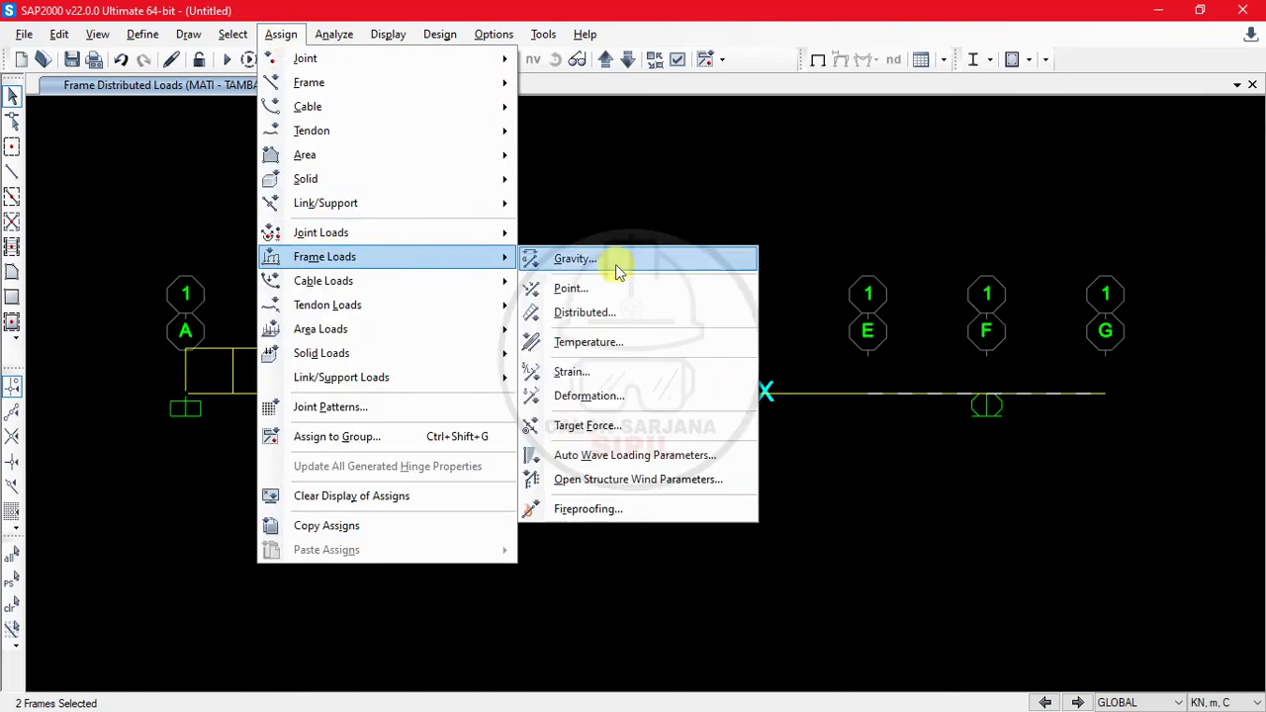
pyautogui.click(633, 311)
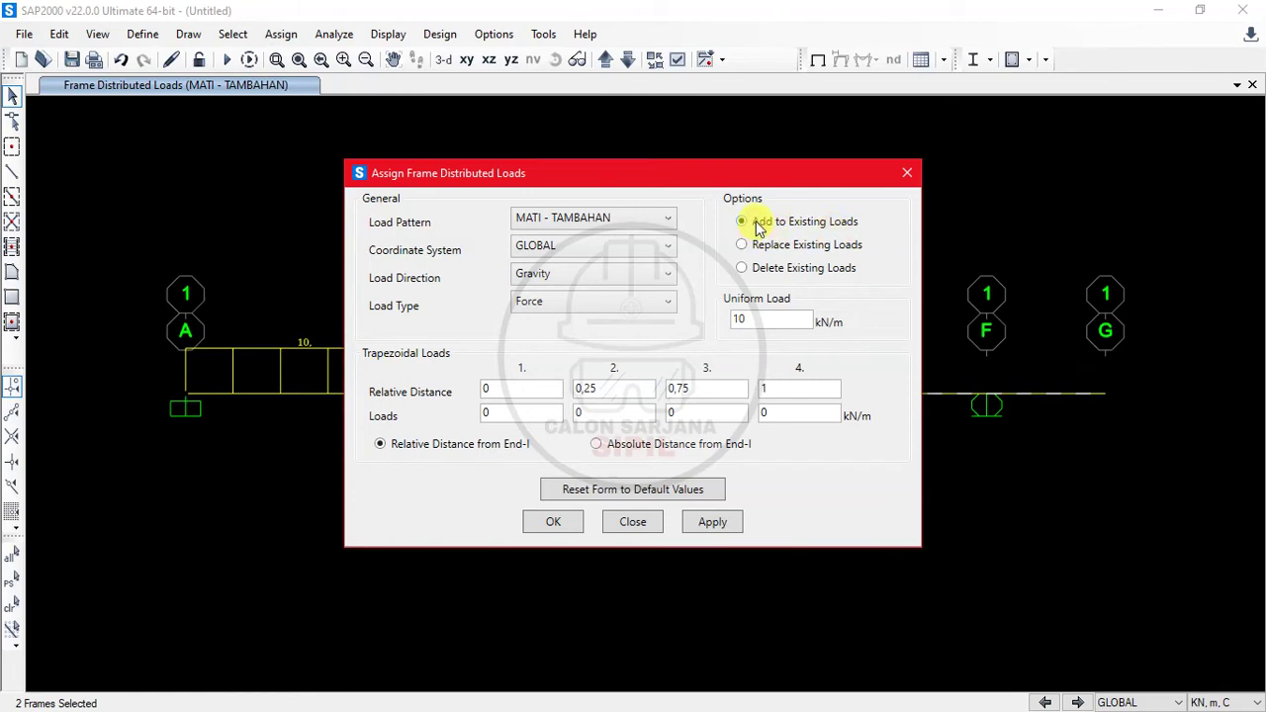
pyautogui.press('Escape')
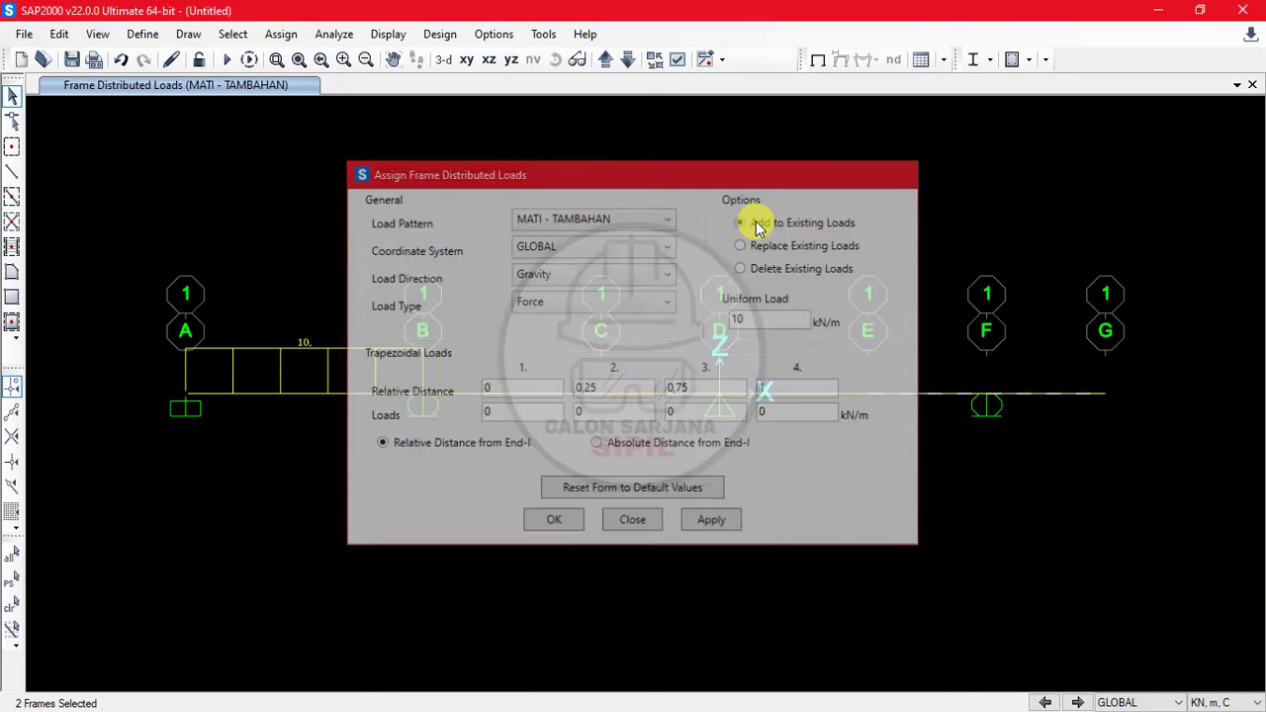
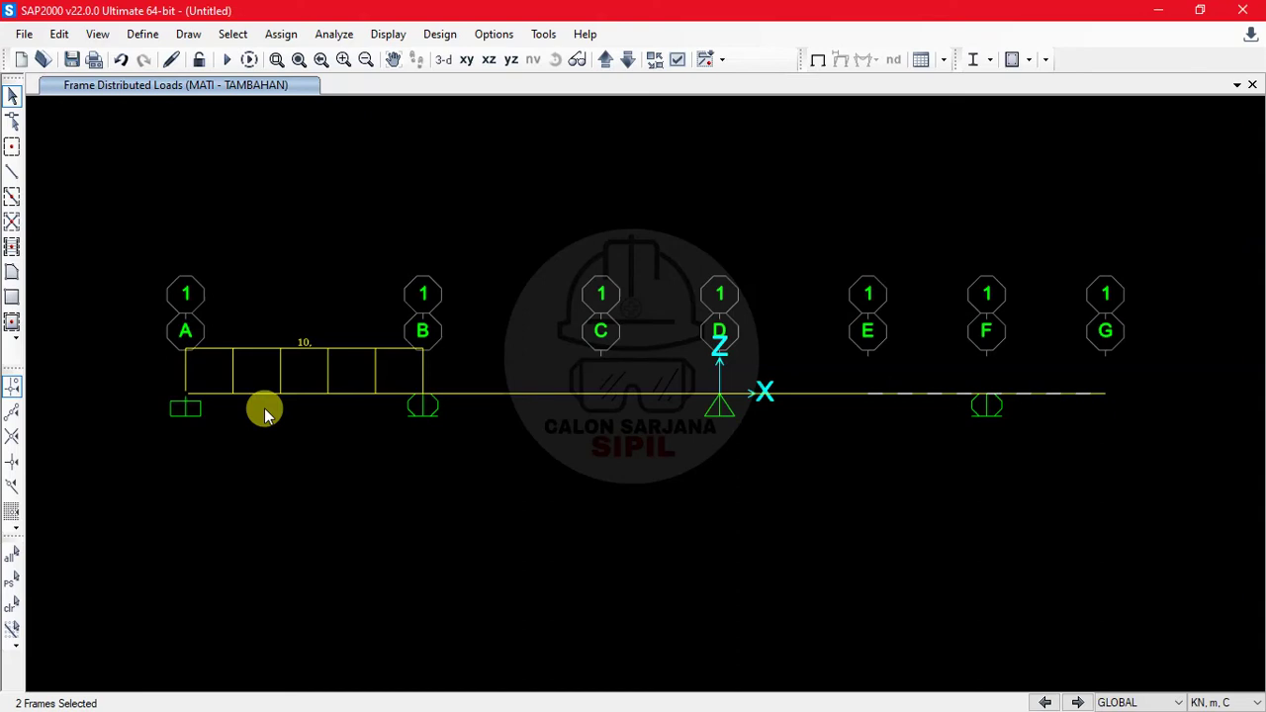
# Add span A–B to the selection and replace the distributed loads on all three selected spans with 25 kN/m in MATI - TAMBAHAN.
pyautogui.click(315, 420)
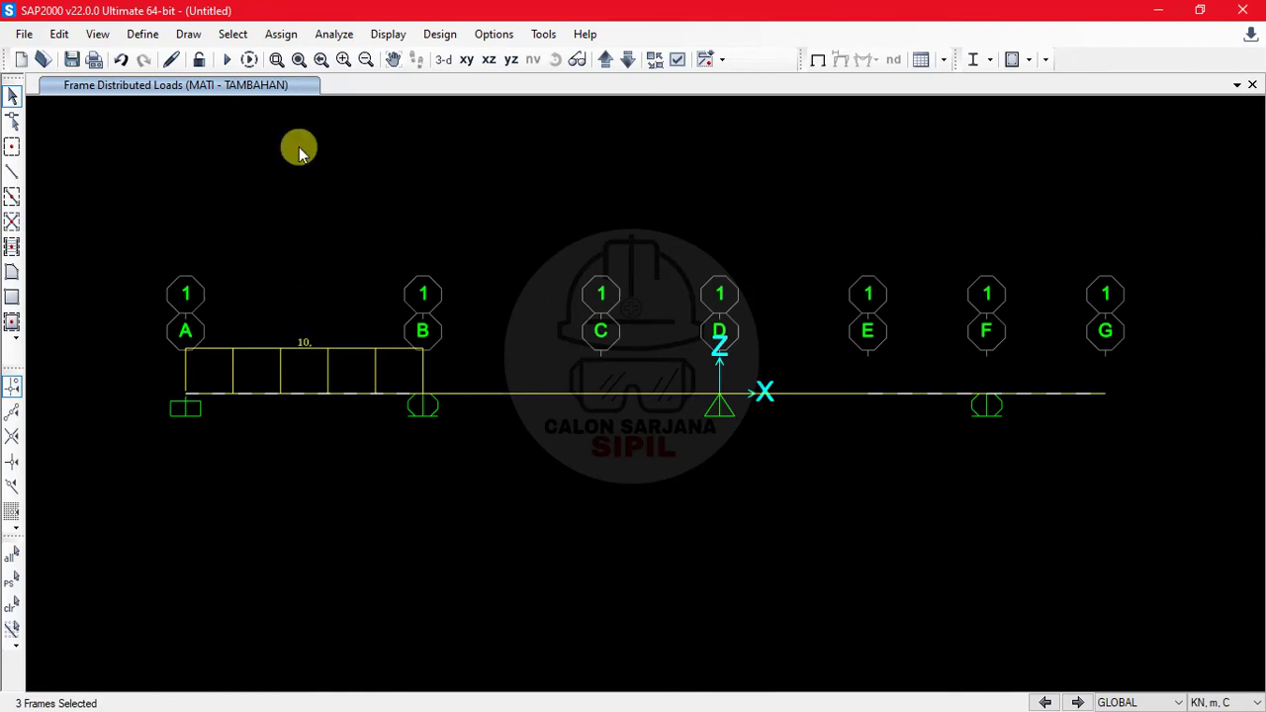
pyautogui.click(281, 34)
pyautogui.click(401, 275)
pyautogui.moveTo(396, 256)
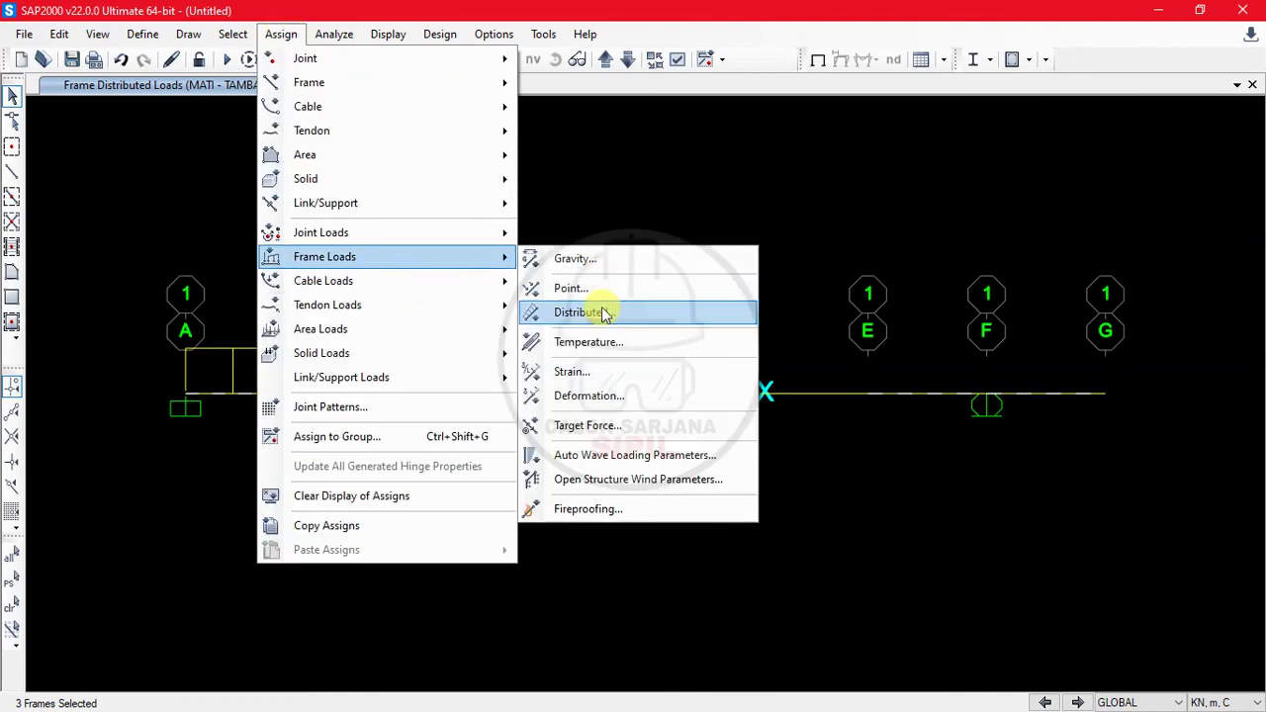
pyautogui.click(603, 312)
pyautogui.click(796, 221)
pyautogui.moveTo(672, 180); pyautogui.dragTo(806, 157)
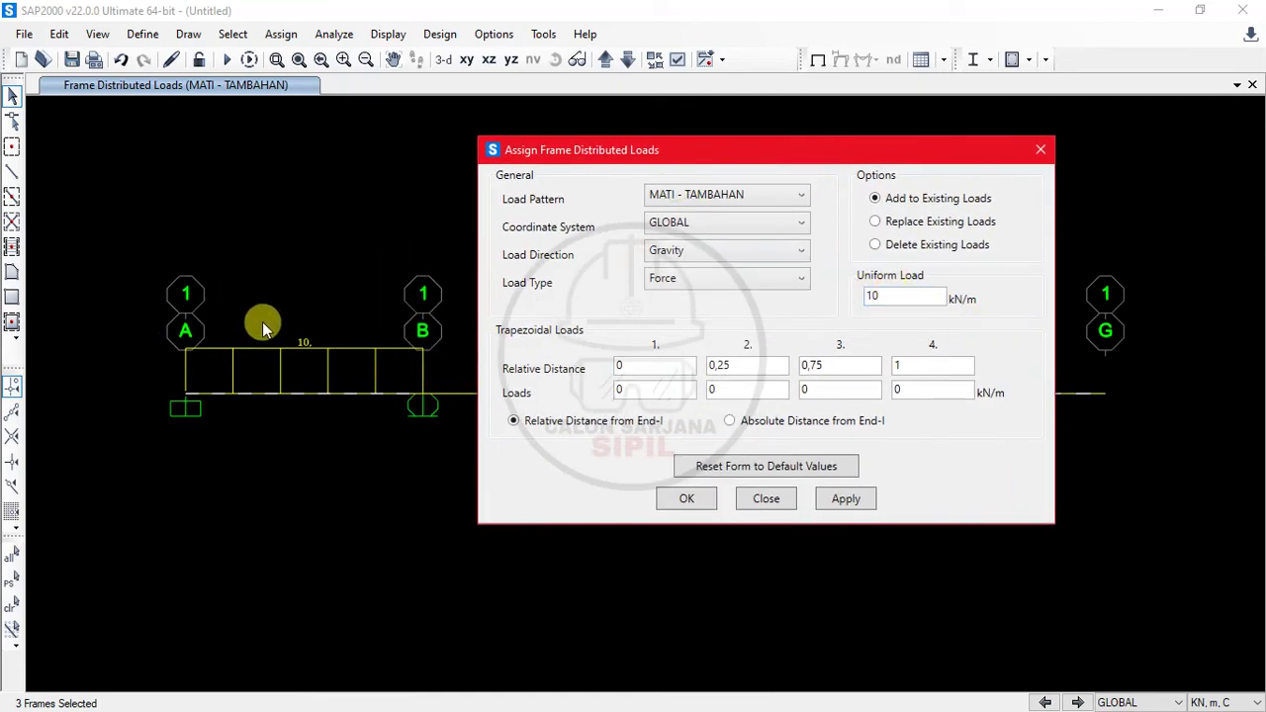
pyautogui.click(930, 220)
pyautogui.moveTo(891, 297); pyautogui.dragTo(848, 309)
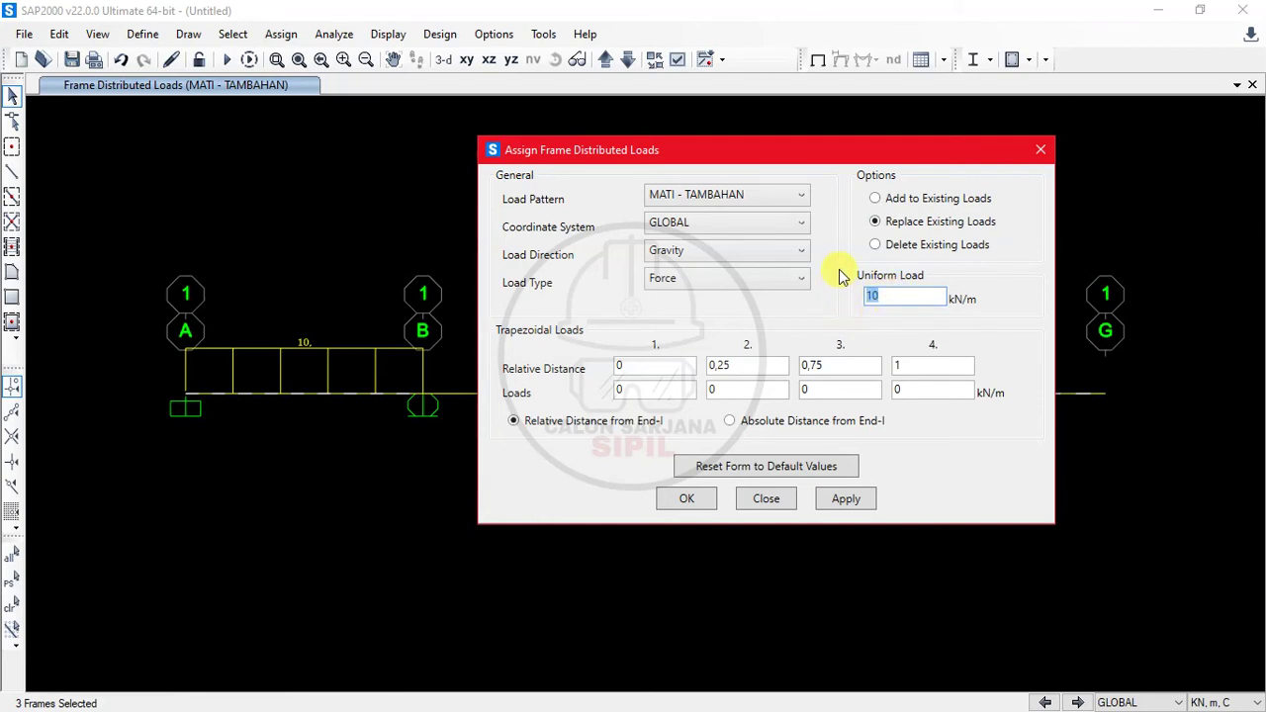
pyautogui.click(900, 198)
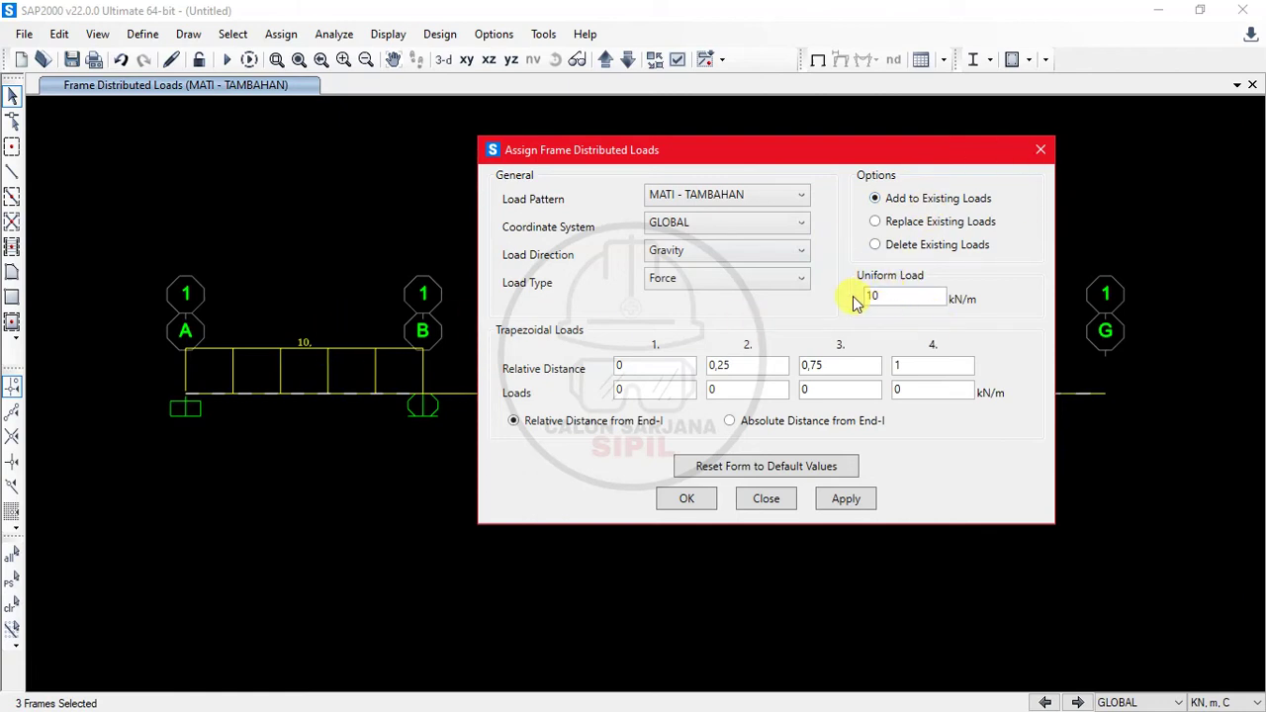
pyautogui.click(909, 226)
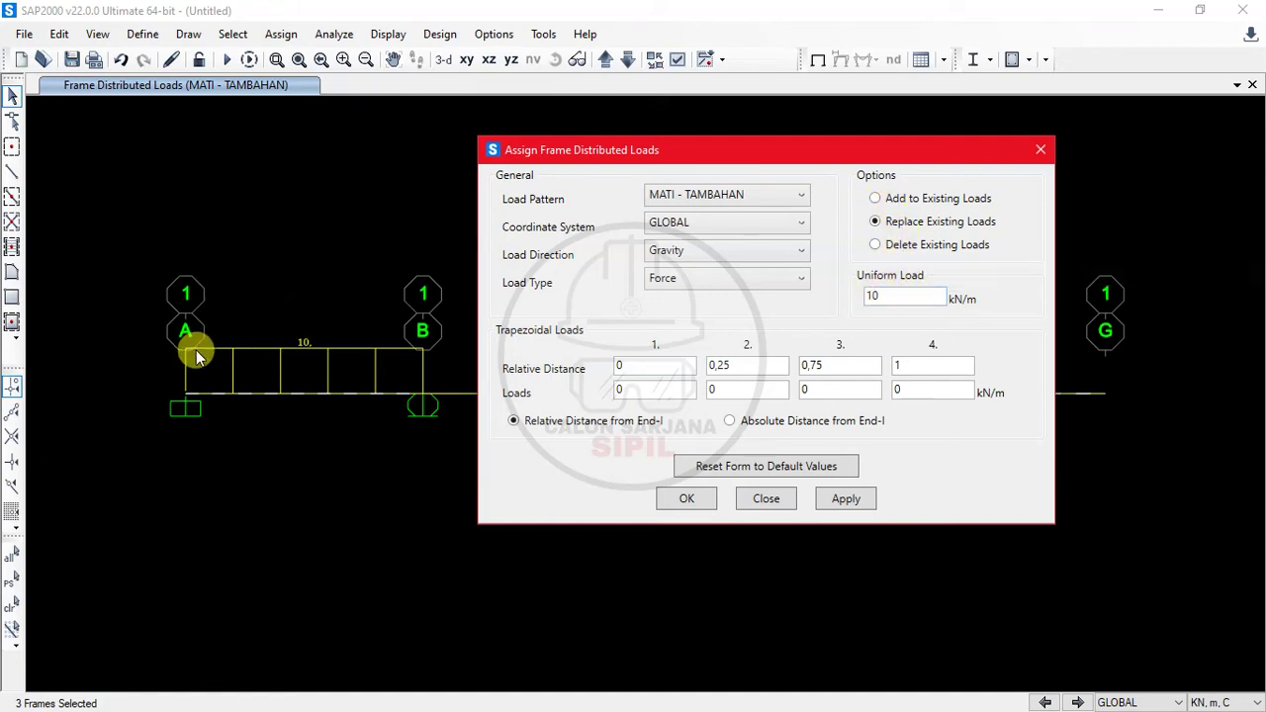
pyautogui.doubleClick(877, 294)
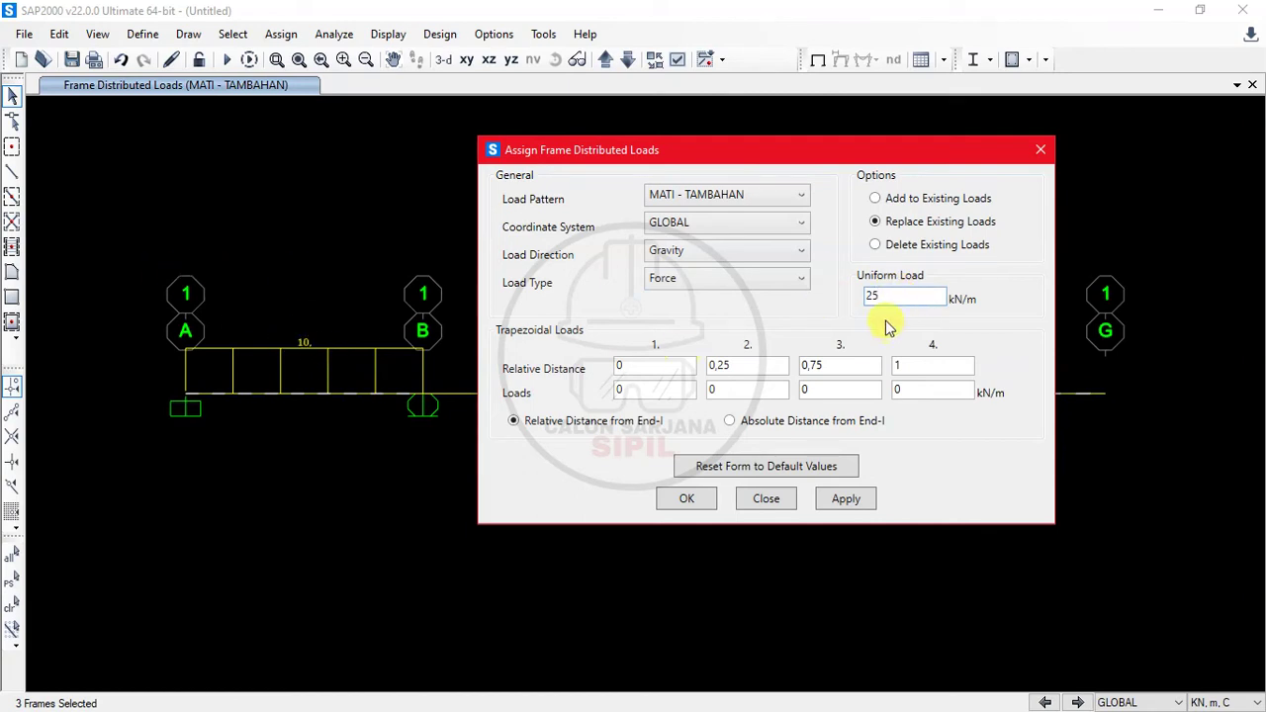
pyautogui.click(695, 503)
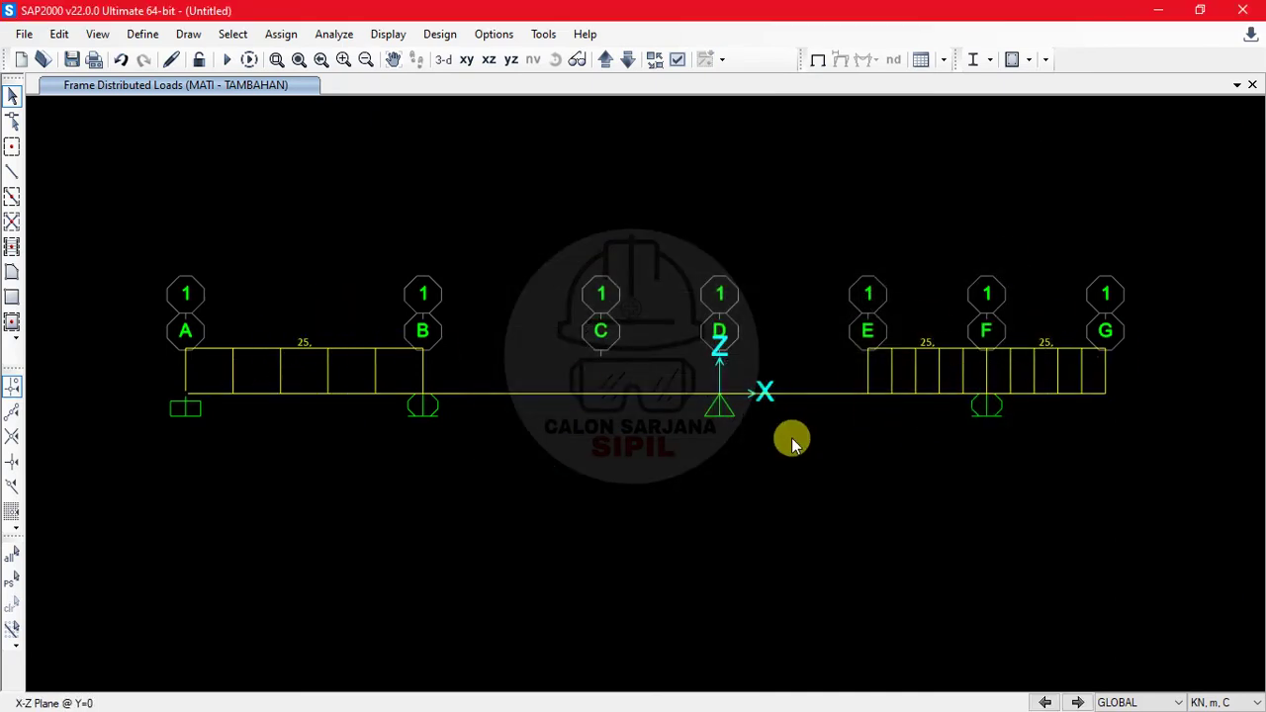
# Add a 30 kN/m uniform gravity load to the existing distributed load on span A–B.
pyautogui.click(326, 393)
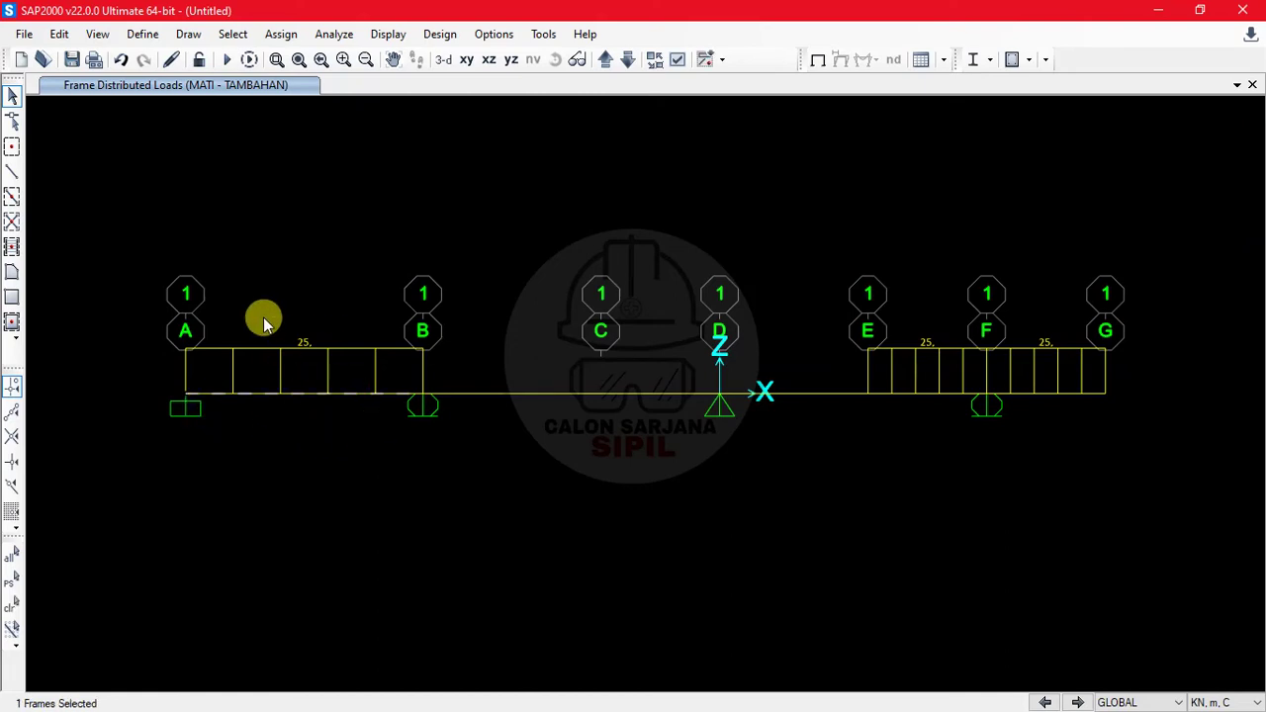
pyautogui.click(281, 34)
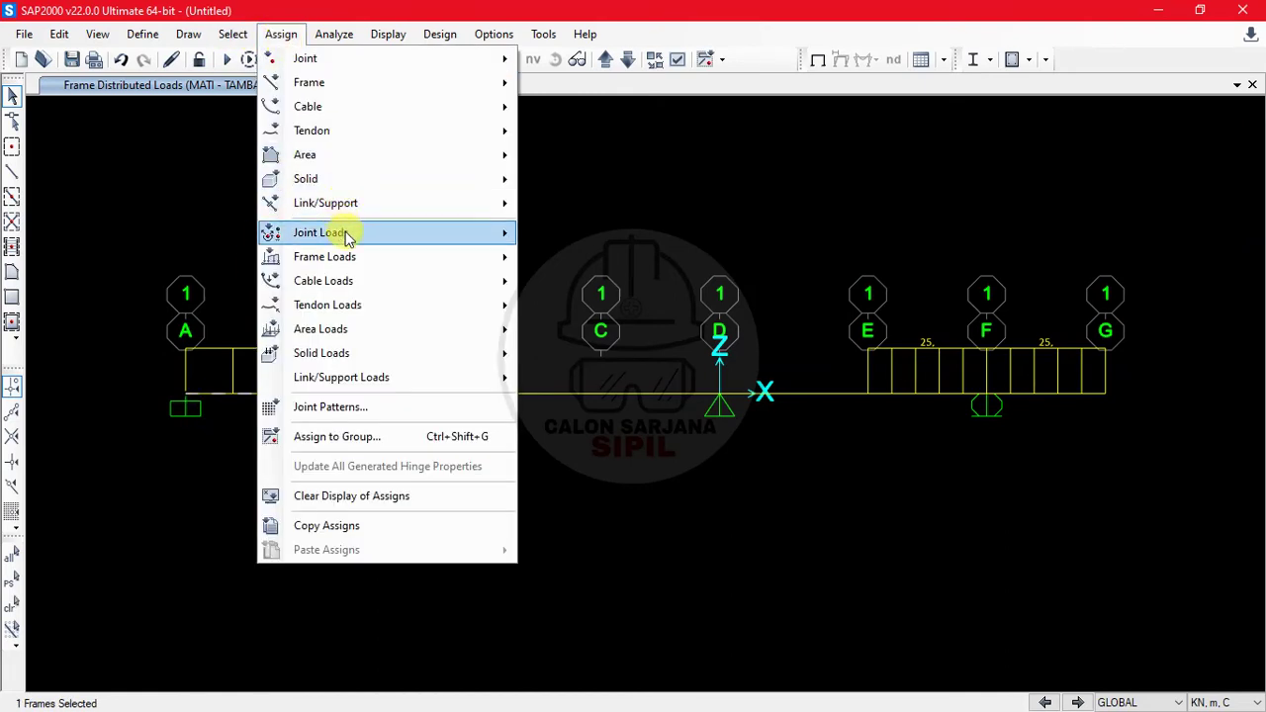
pyautogui.moveTo(353, 257)
pyautogui.click(598, 310)
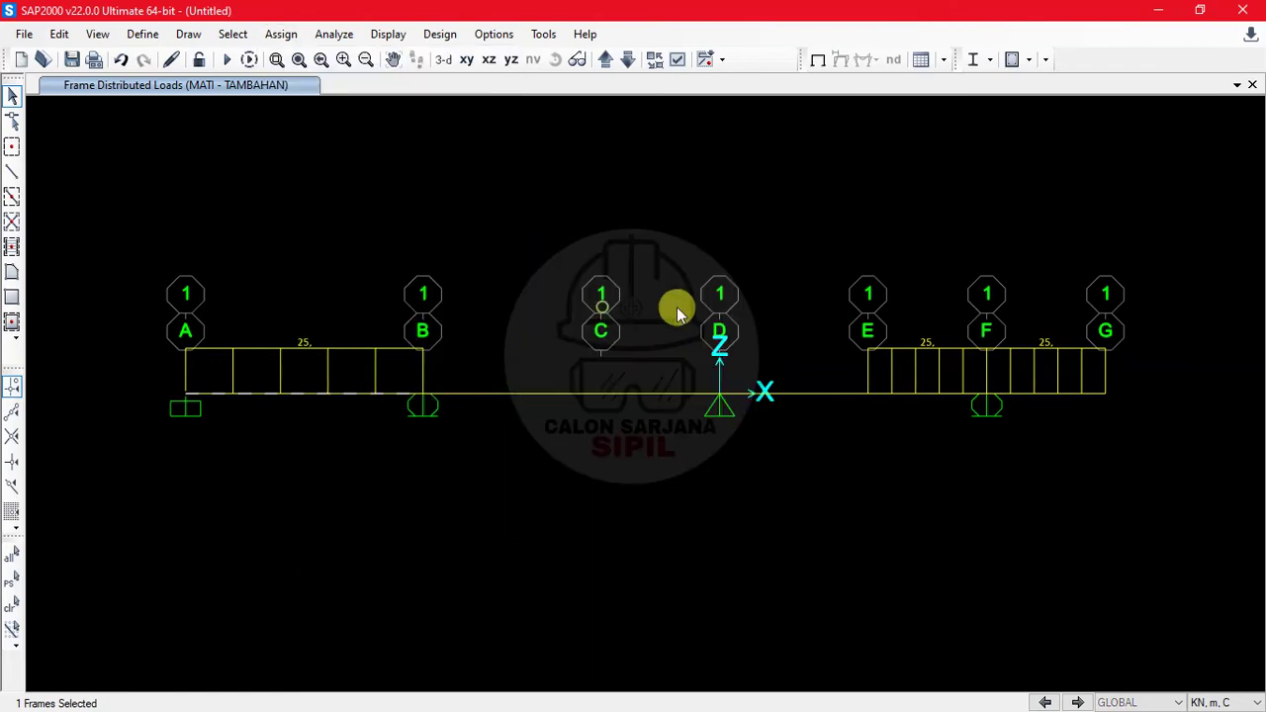
pyautogui.click(763, 224)
pyautogui.moveTo(706, 176); pyautogui.dragTo(954, 169)
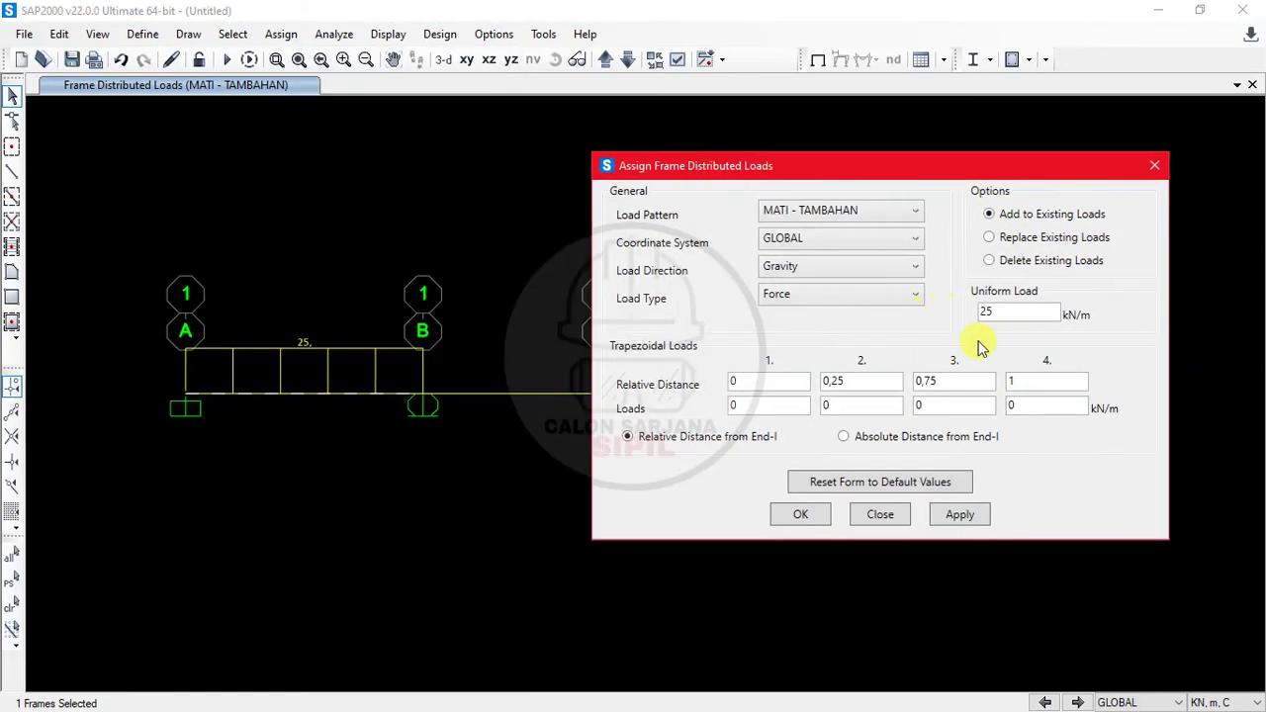
pyautogui.doubleClick(1015, 312)
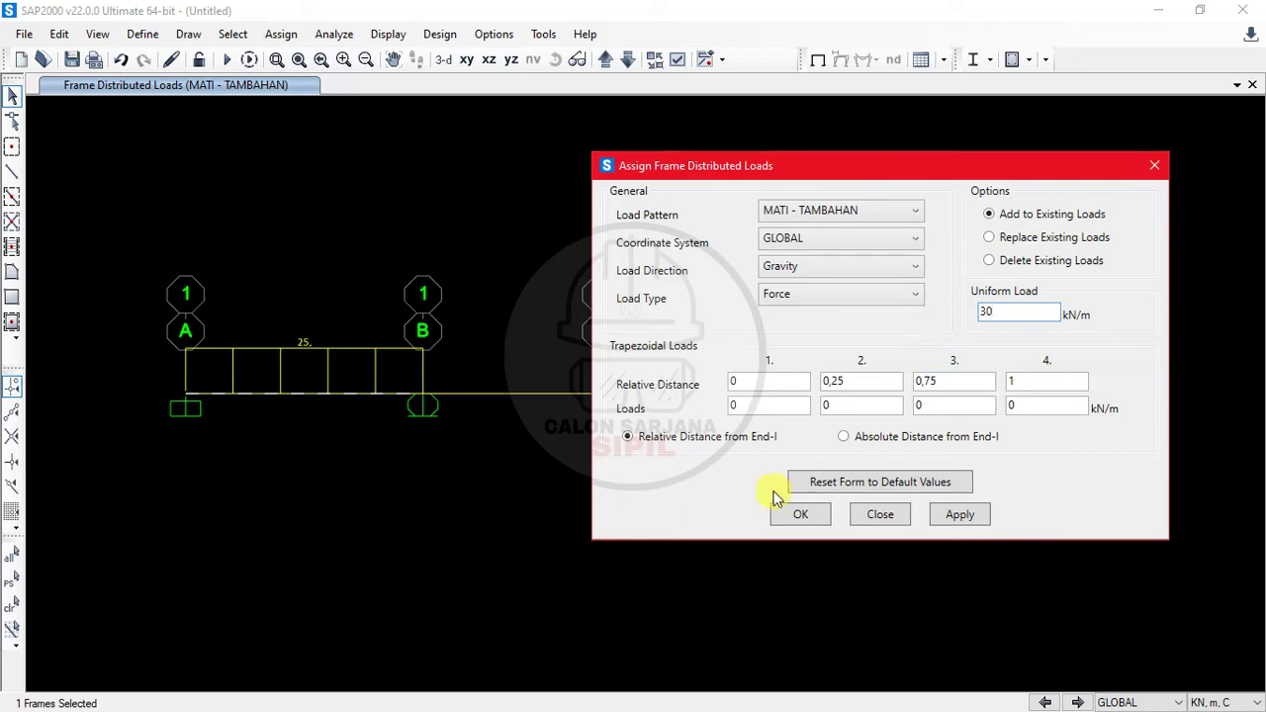
pyautogui.click(796, 515)
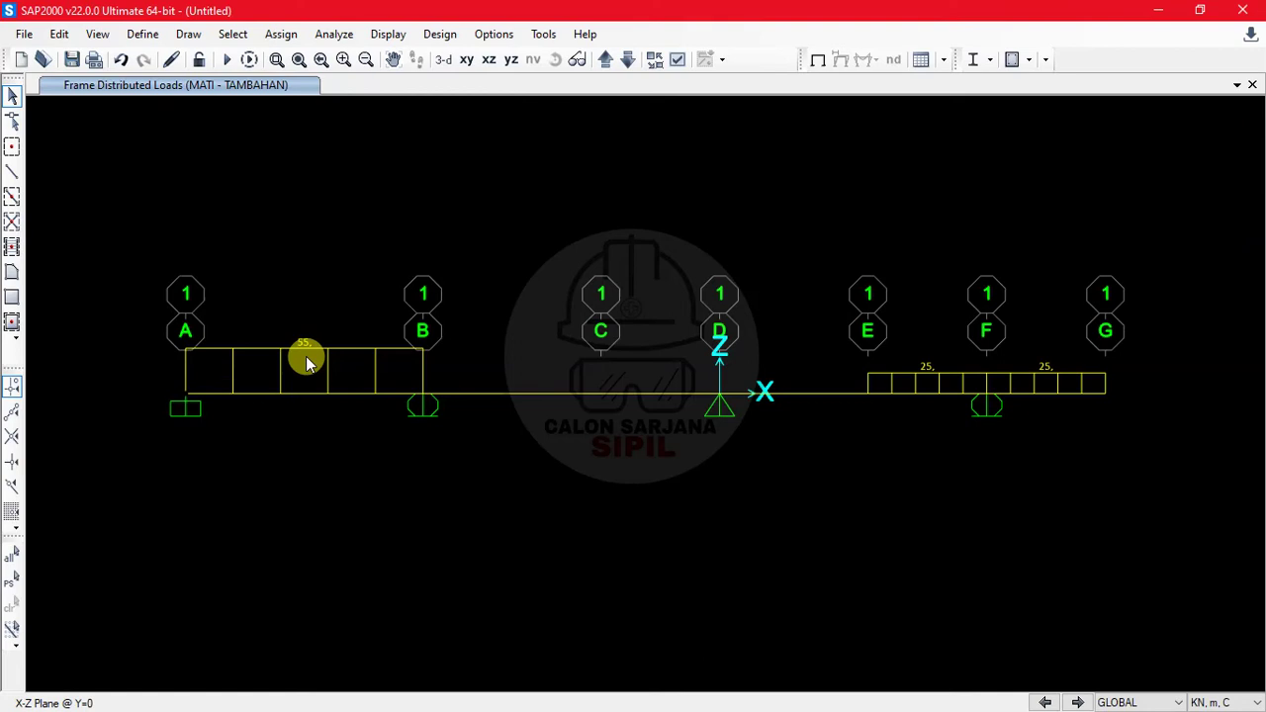
# Replace the distributed load on span A–B with a 10 kN/m uniform gravity load in MATI - TAMBAHAN.
pyautogui.click(354, 392)
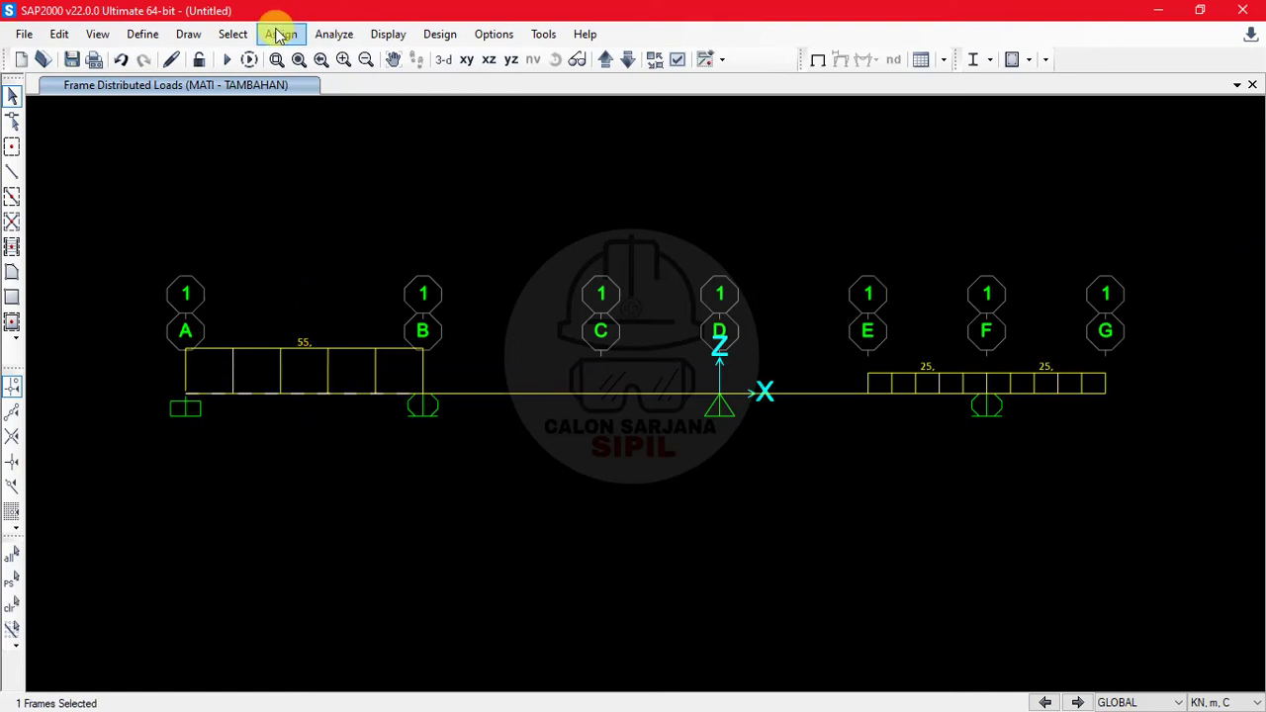
pyautogui.click(279, 35)
pyautogui.moveTo(362, 256)
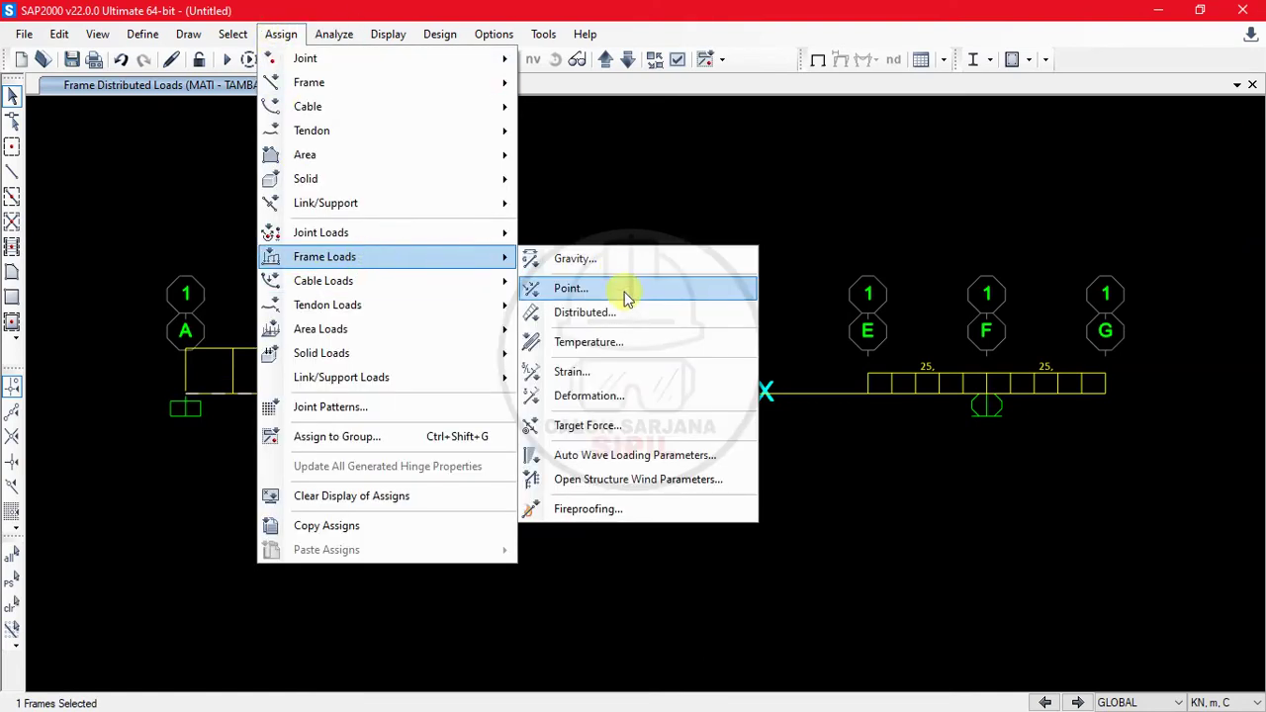
pyautogui.click(627, 312)
pyautogui.doubleClick(753, 319)
pyautogui.write('30')
pyautogui.click(786, 244)
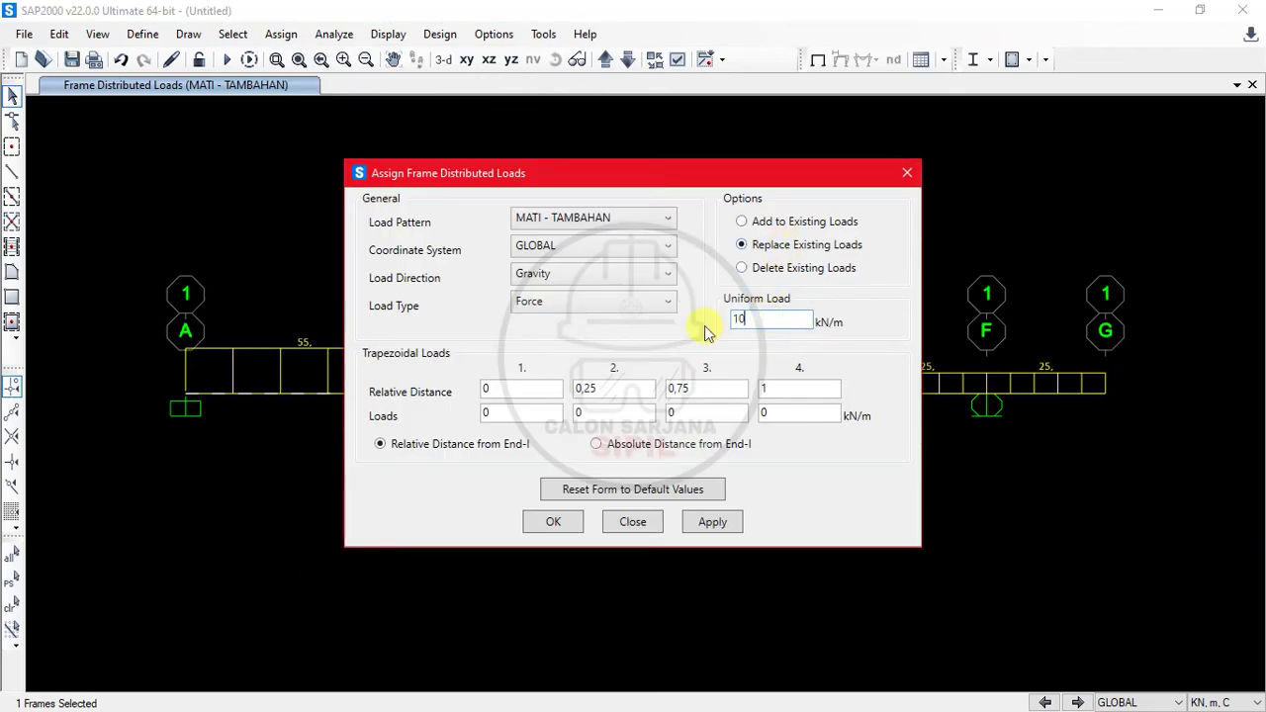
pyautogui.click(572, 522)
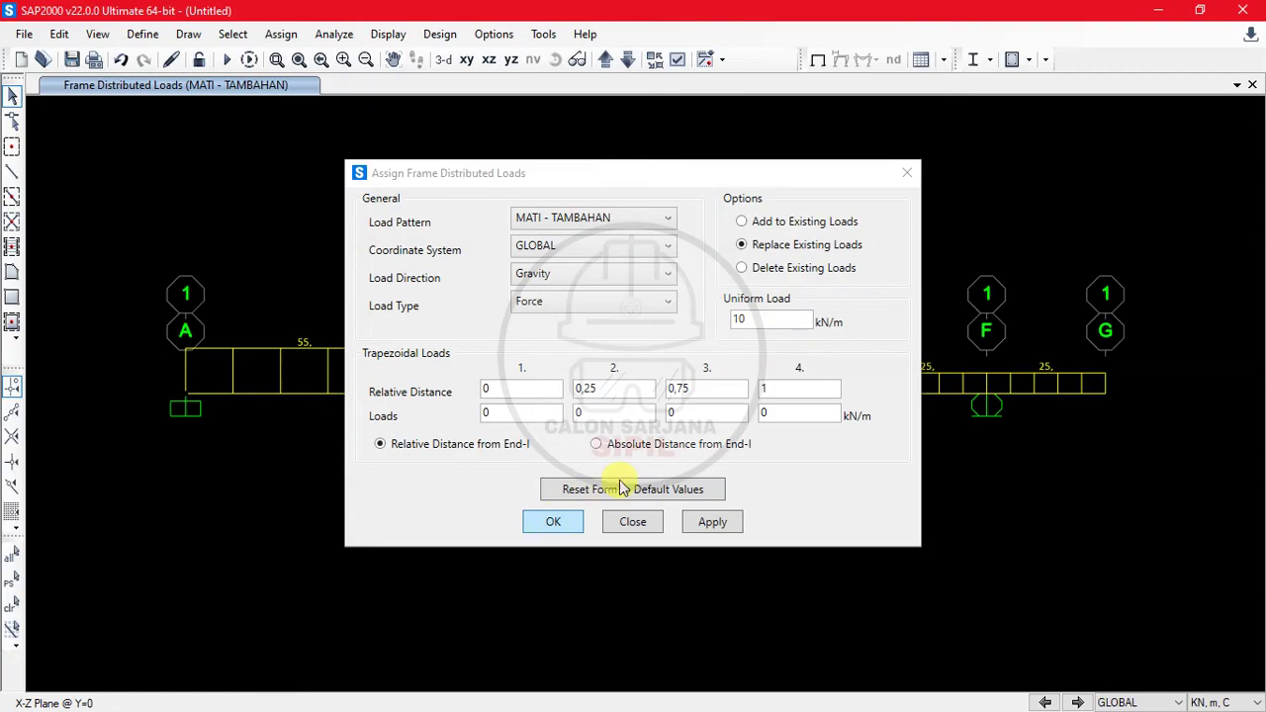
# Check the w2 dead load in the problem PDF and replace the distributed loads on spans E–F and F–G with 10 kN/m.
pyautogui.hotkey('alt', 'Tab')
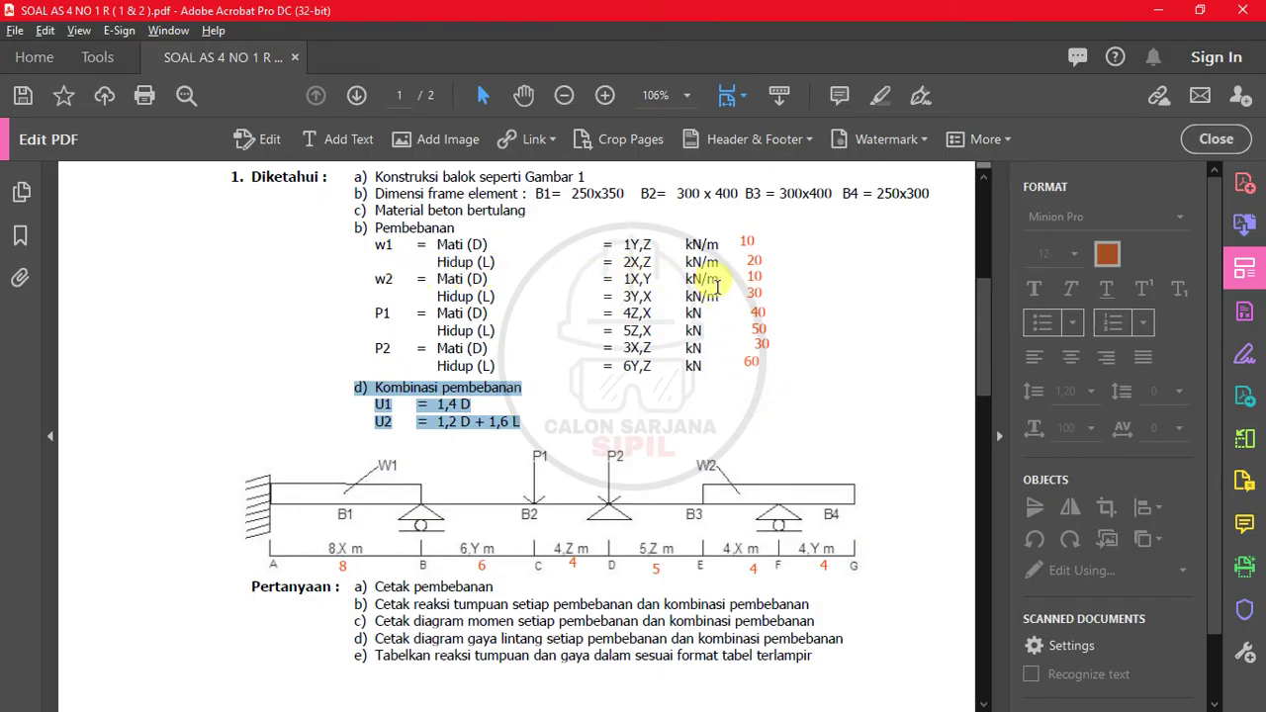
pyautogui.hotkey('alt', 'Tab')
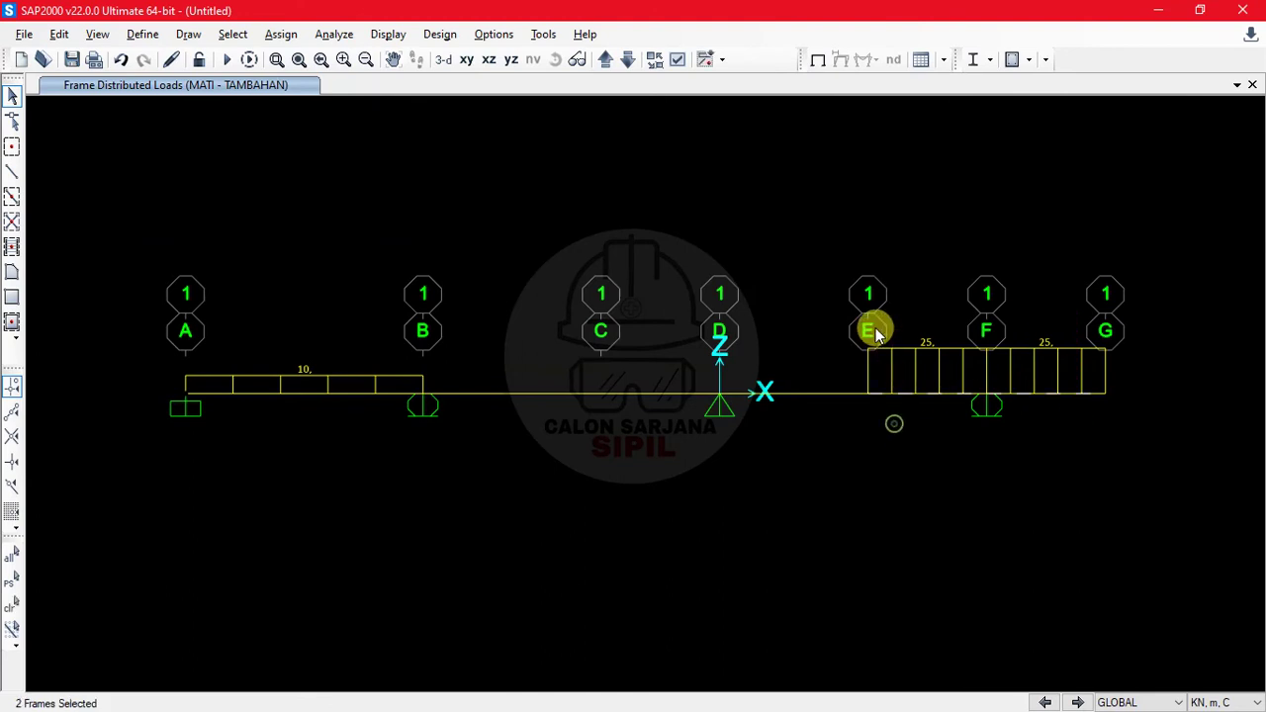
pyautogui.click(280, 34)
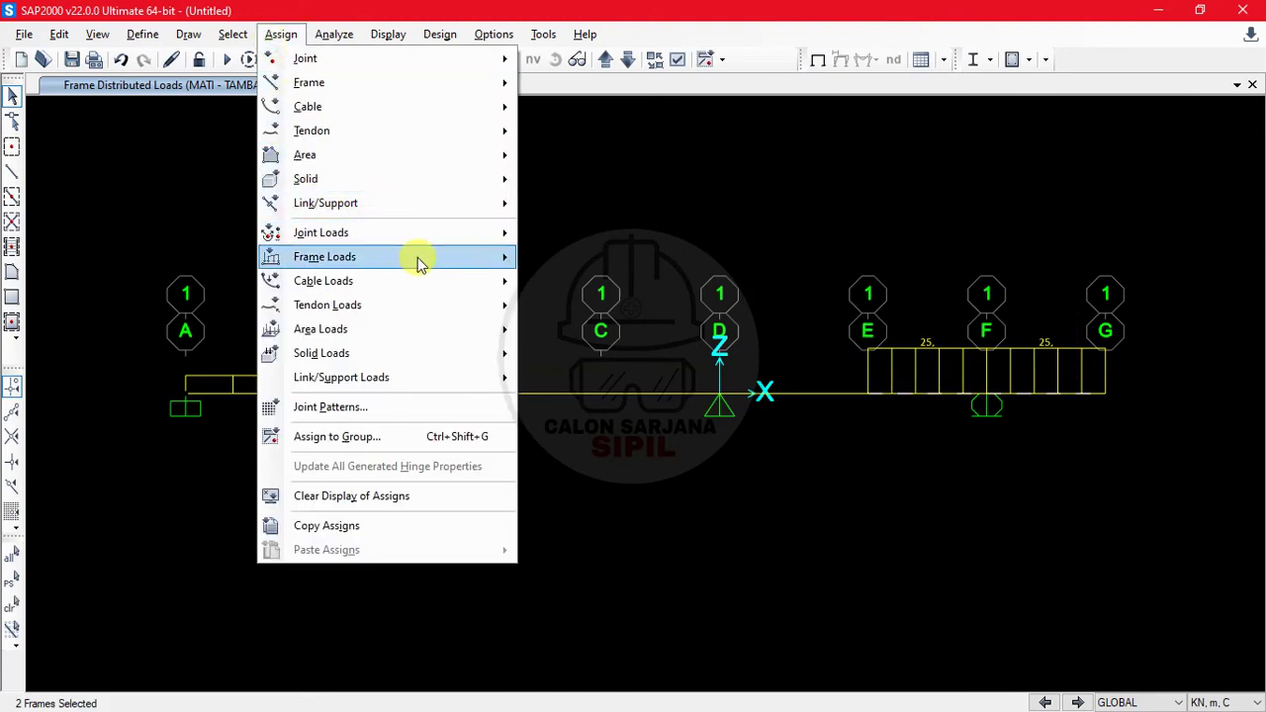
pyautogui.moveTo(418, 258)
pyautogui.click(638, 315)
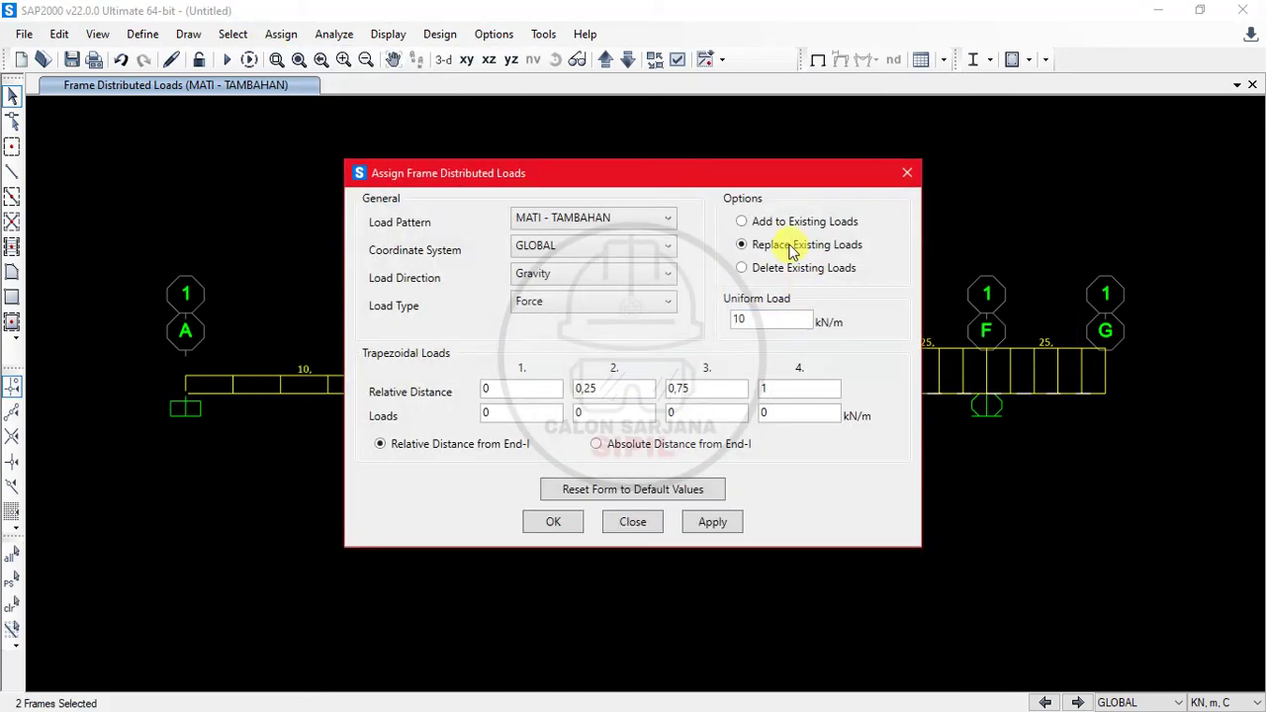
pyautogui.click(553, 521)
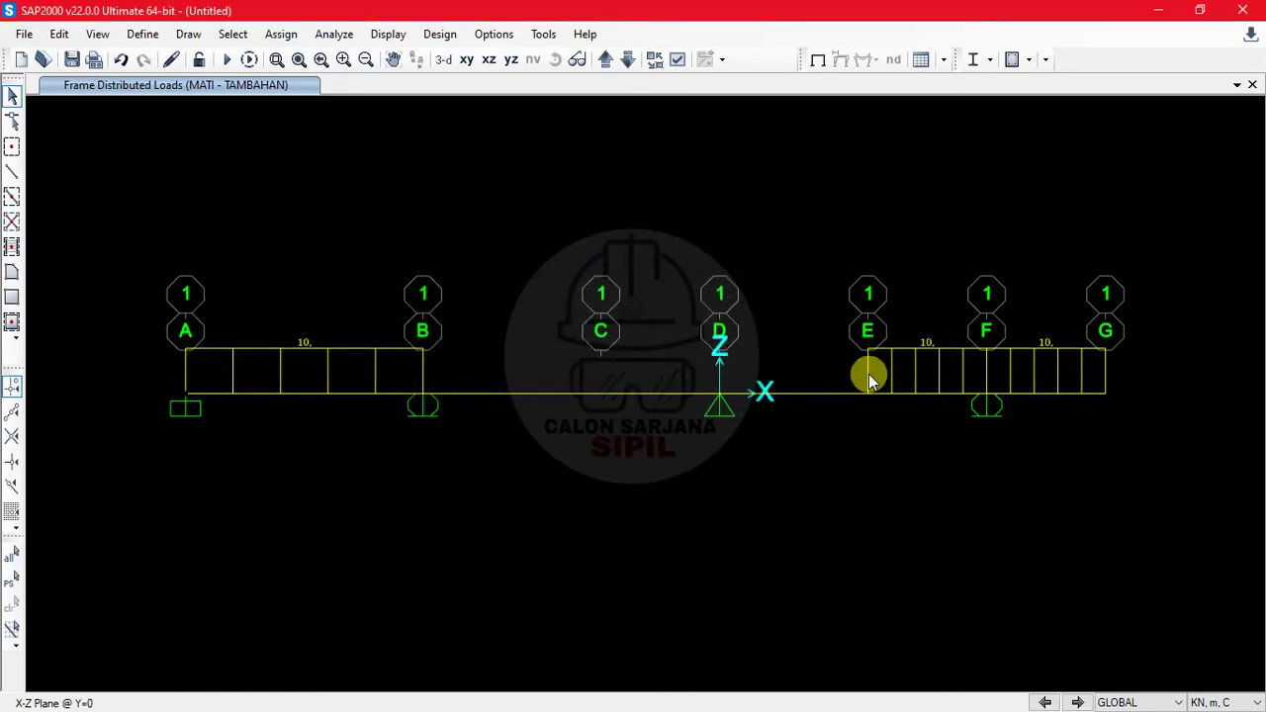
pyautogui.click(1100, 417)
pyautogui.click(940, 432)
pyautogui.click(360, 418)
pyautogui.press('Escape')
# Switch to the problem PDF and check where point load P1 acts on the beam sketch.
pyautogui.hotkey('alt', 'Tab')
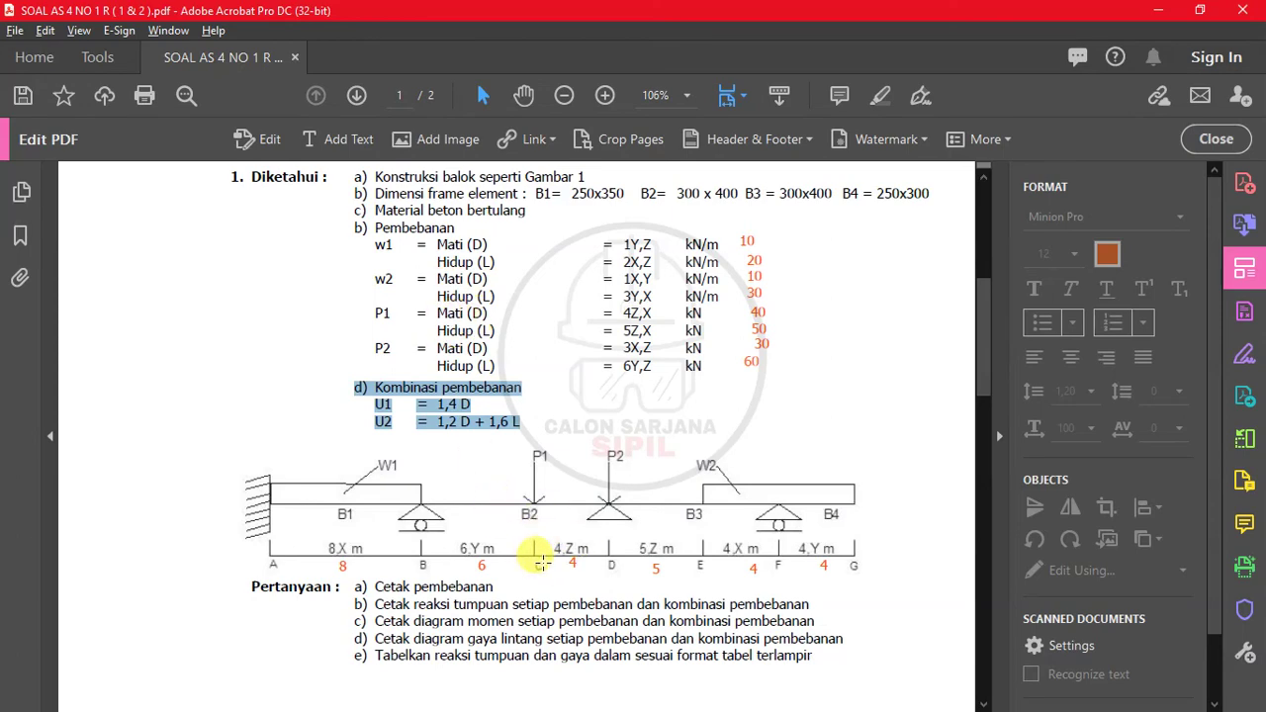
pyautogui.press('Escape')
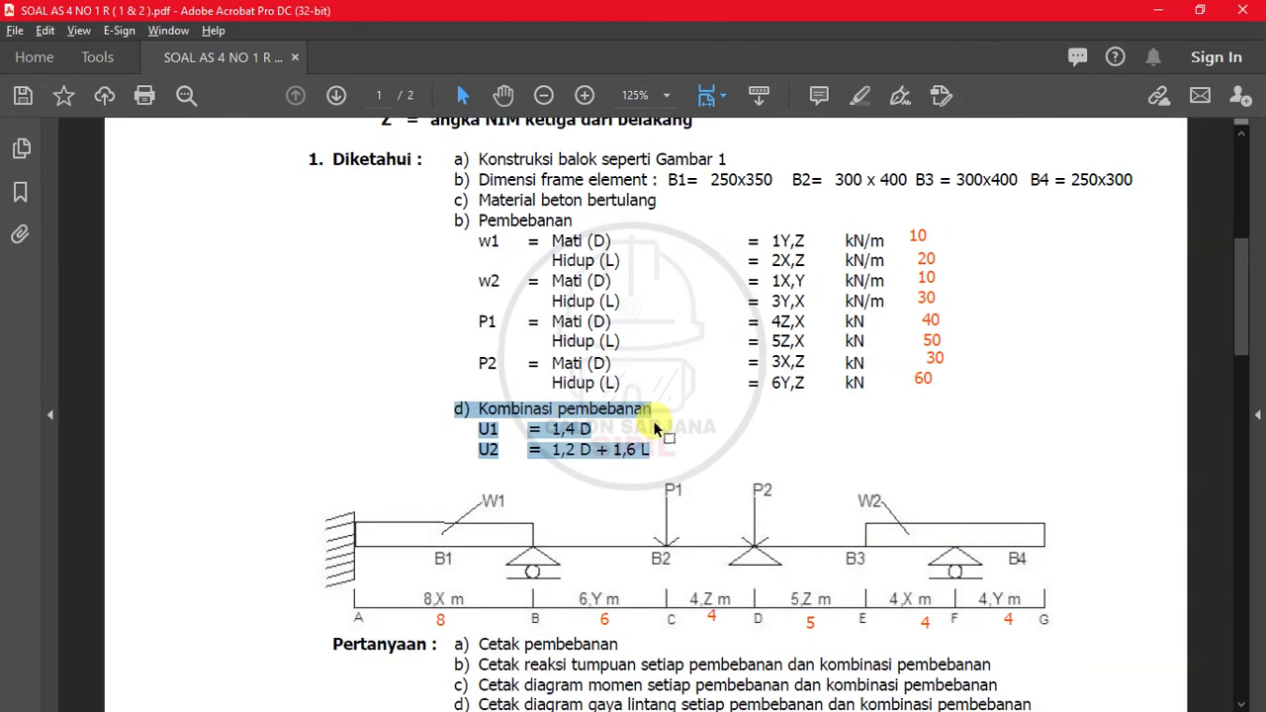
pyautogui.keyDown('ctrl'); pyautogui.scroll(1, 655, 425); pyautogui.keyUp('ctrl')
pyautogui.scroll(-1, 674, 557)
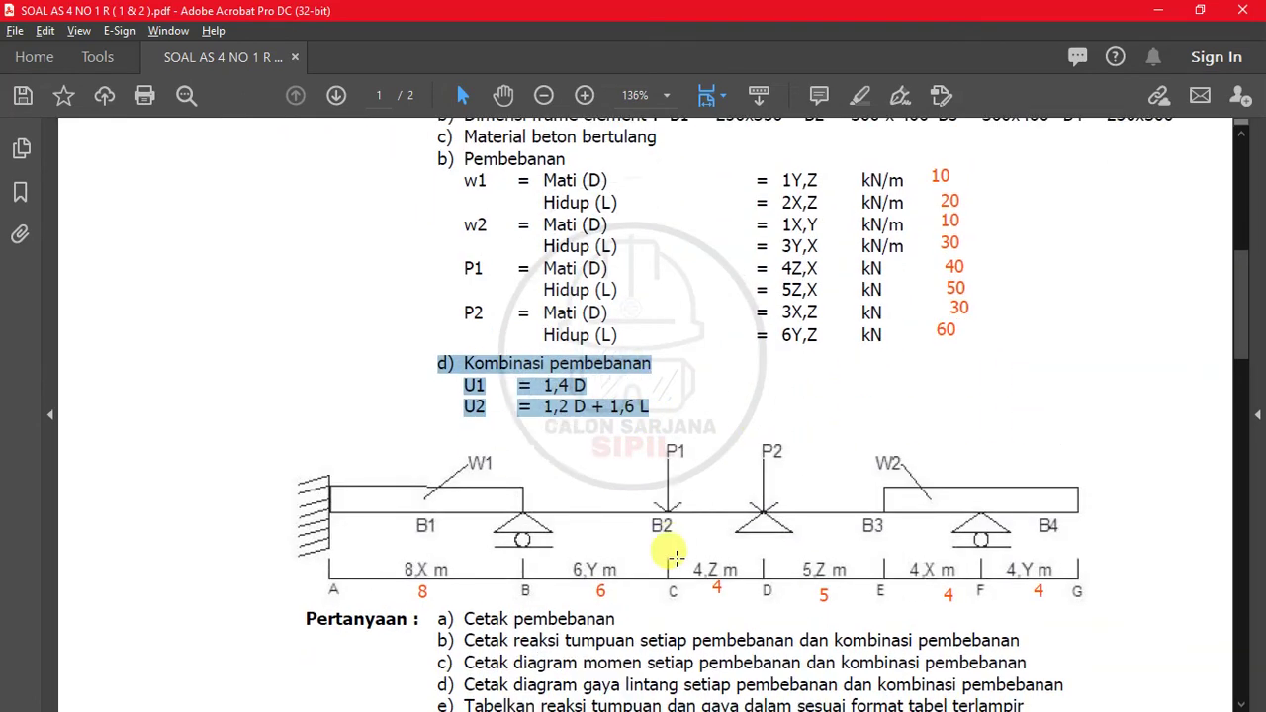
pyautogui.scroll(1, 673, 557)
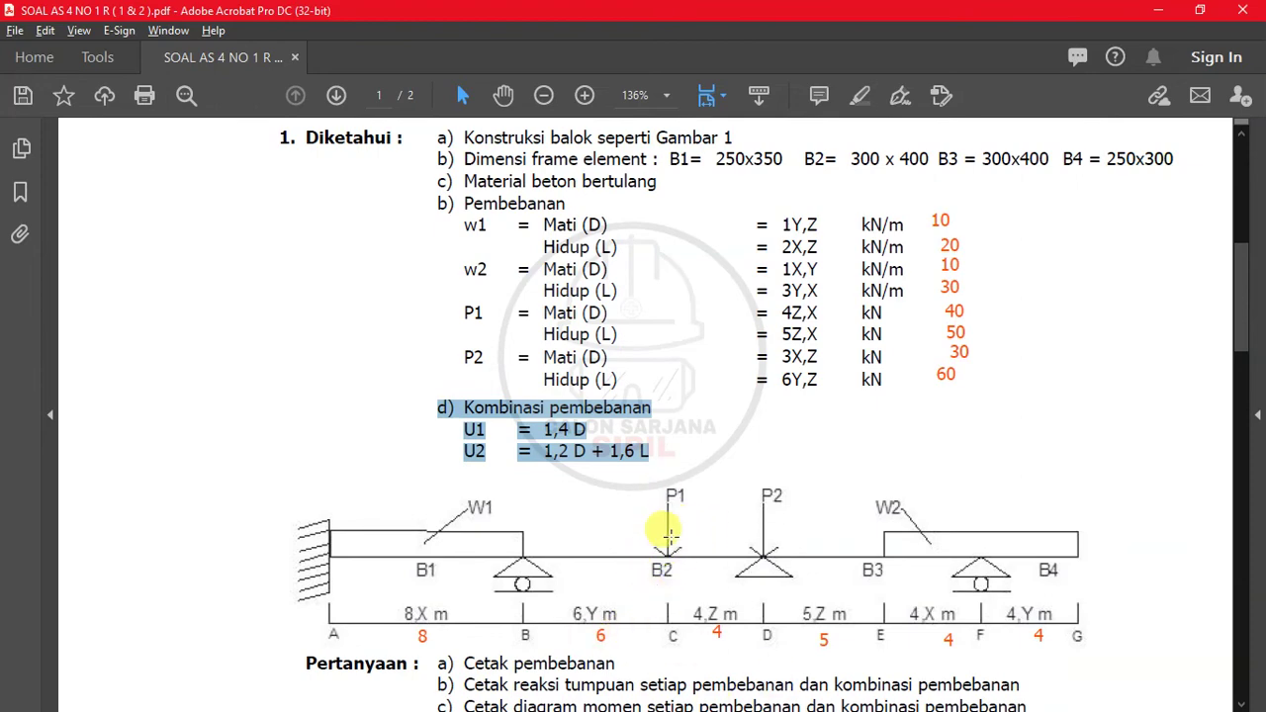
pyautogui.hotkey('alt', 'Tab')
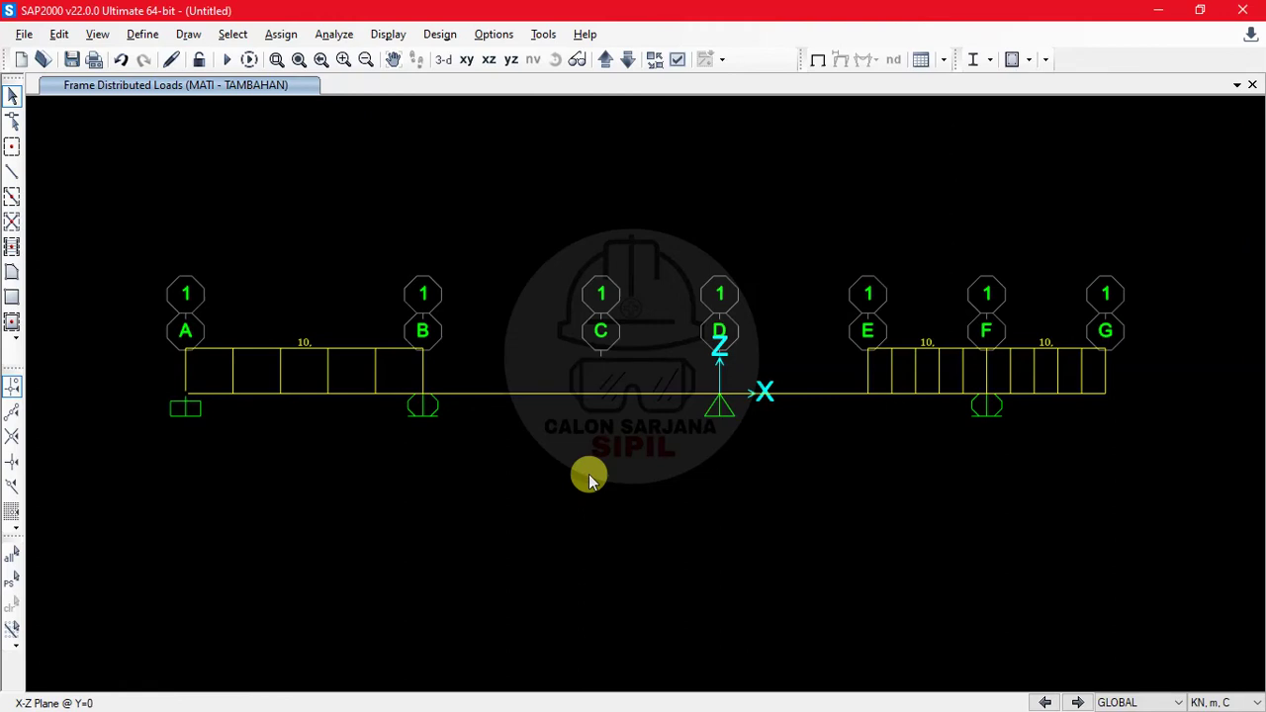
# Assign the P1 dead load from the PDF to joint C as a Global Z force of -40 kN in MATI - TAMBAHAN.
pyautogui.click(600, 395)
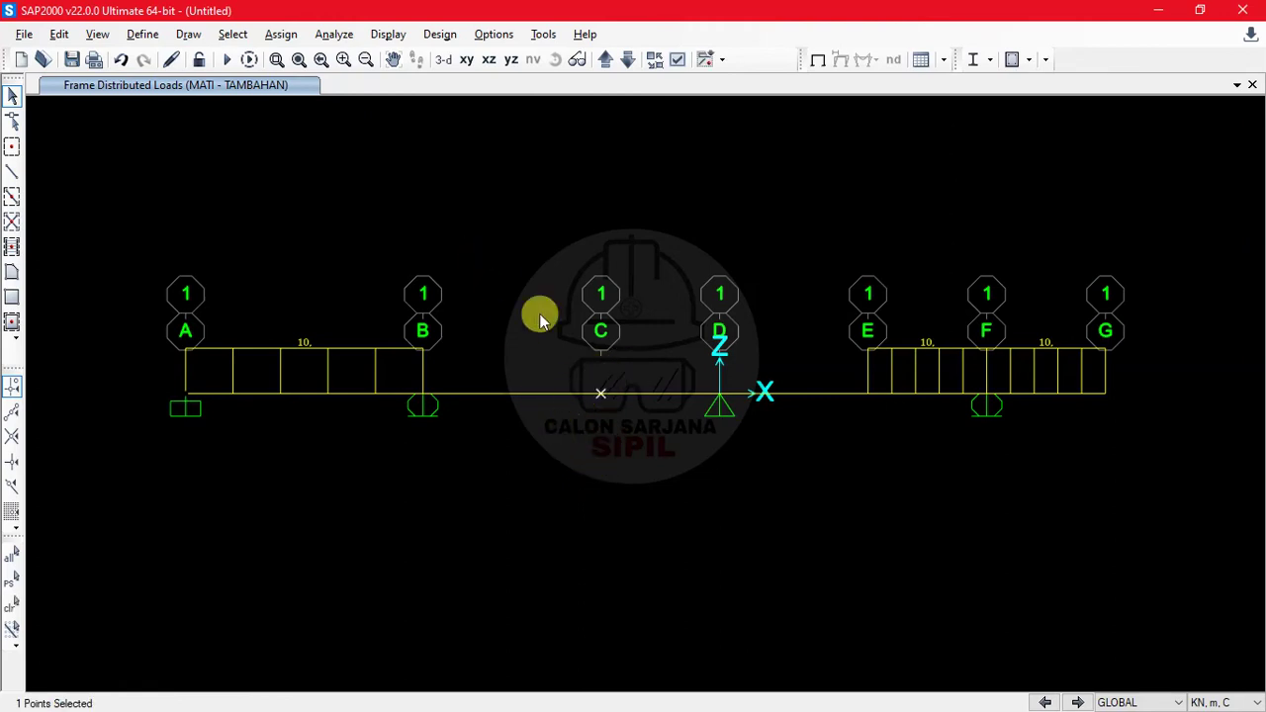
pyautogui.click(285, 34)
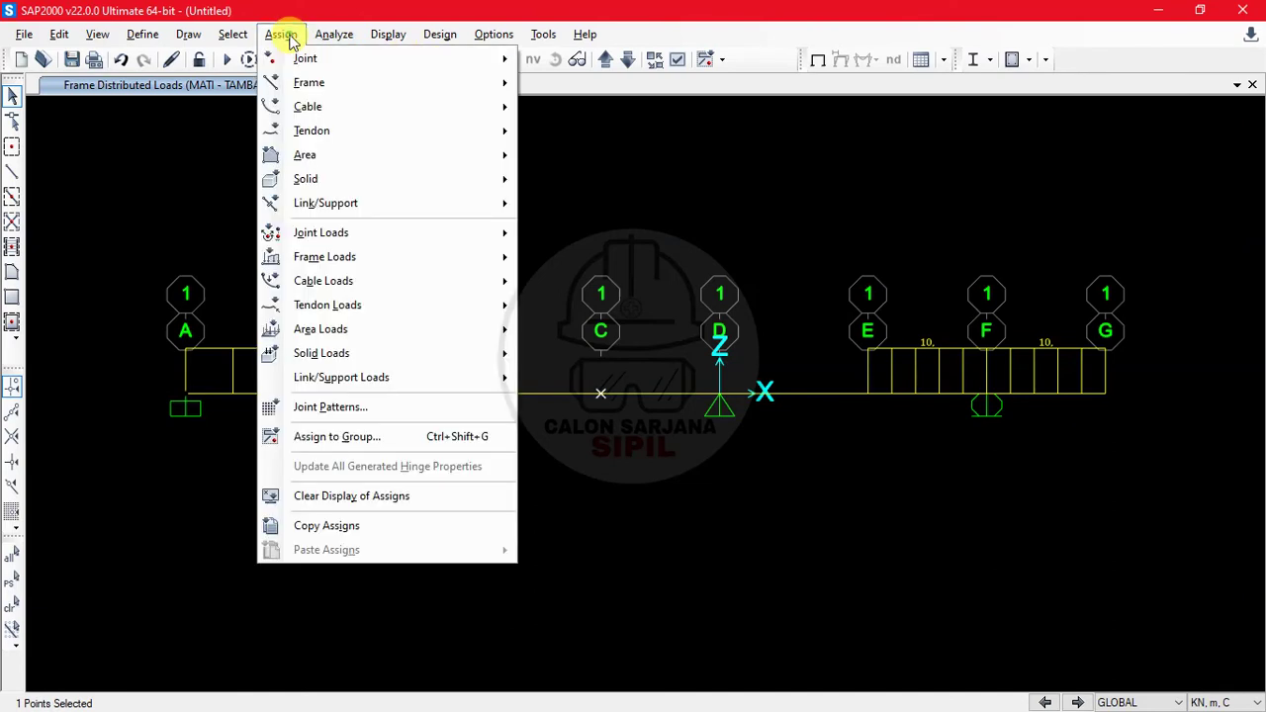
pyautogui.moveTo(344, 235)
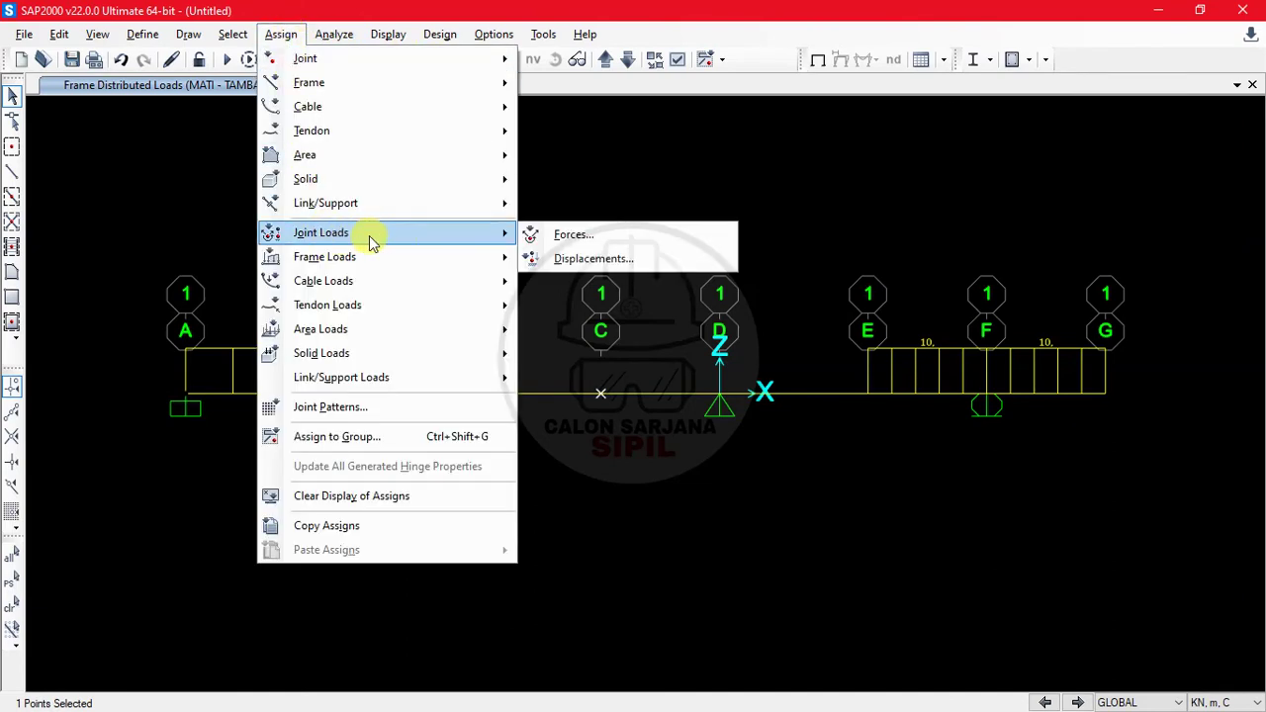
pyautogui.click(574, 239)
pyautogui.click(669, 181)
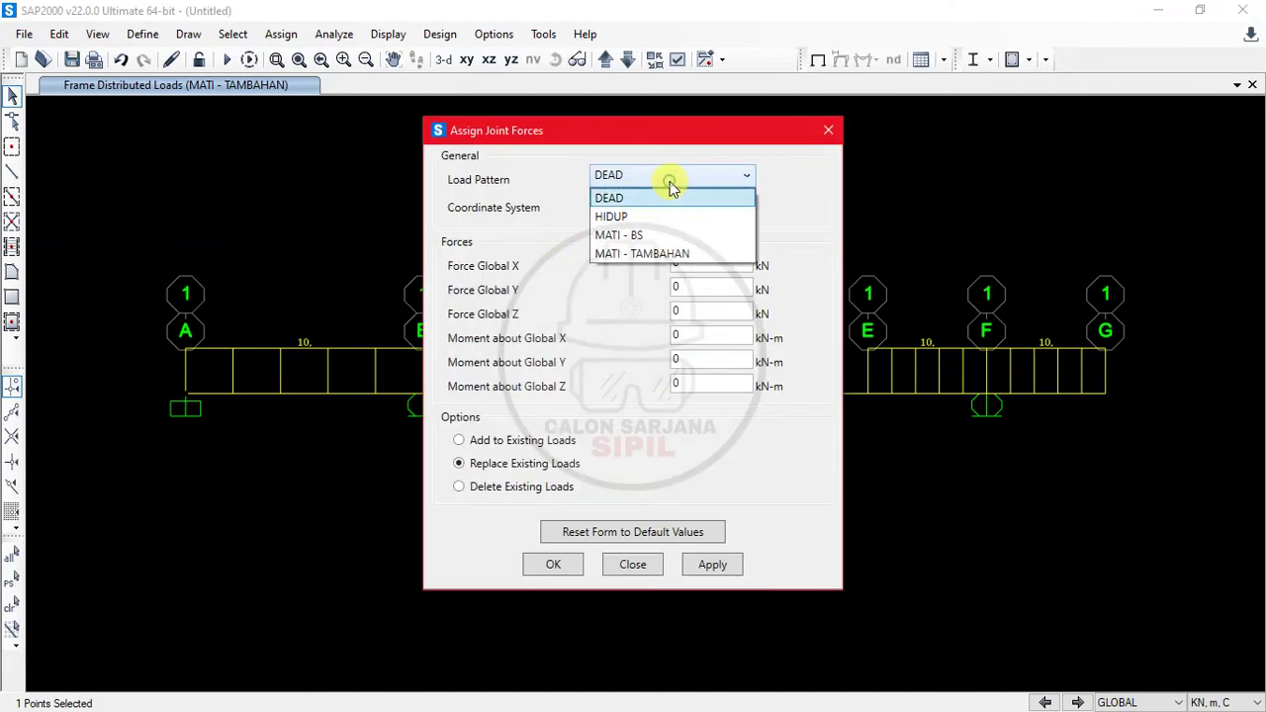
pyautogui.click(670, 257)
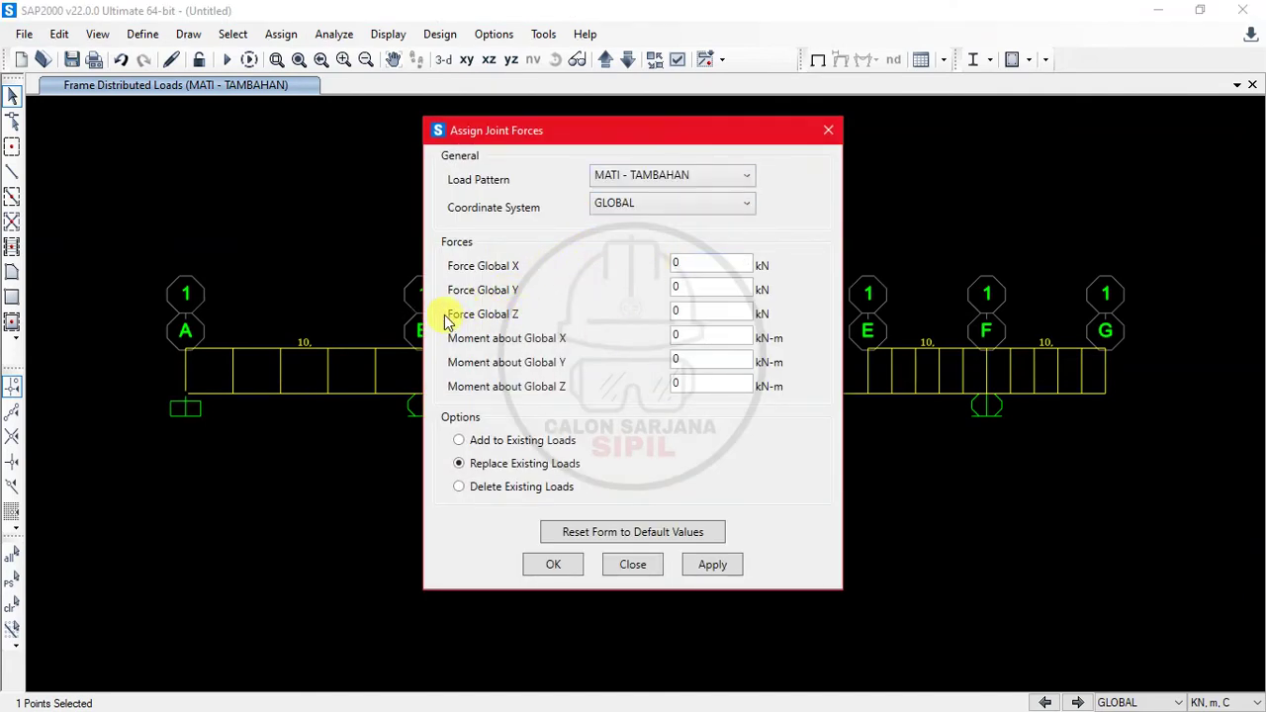
pyautogui.click(699, 309)
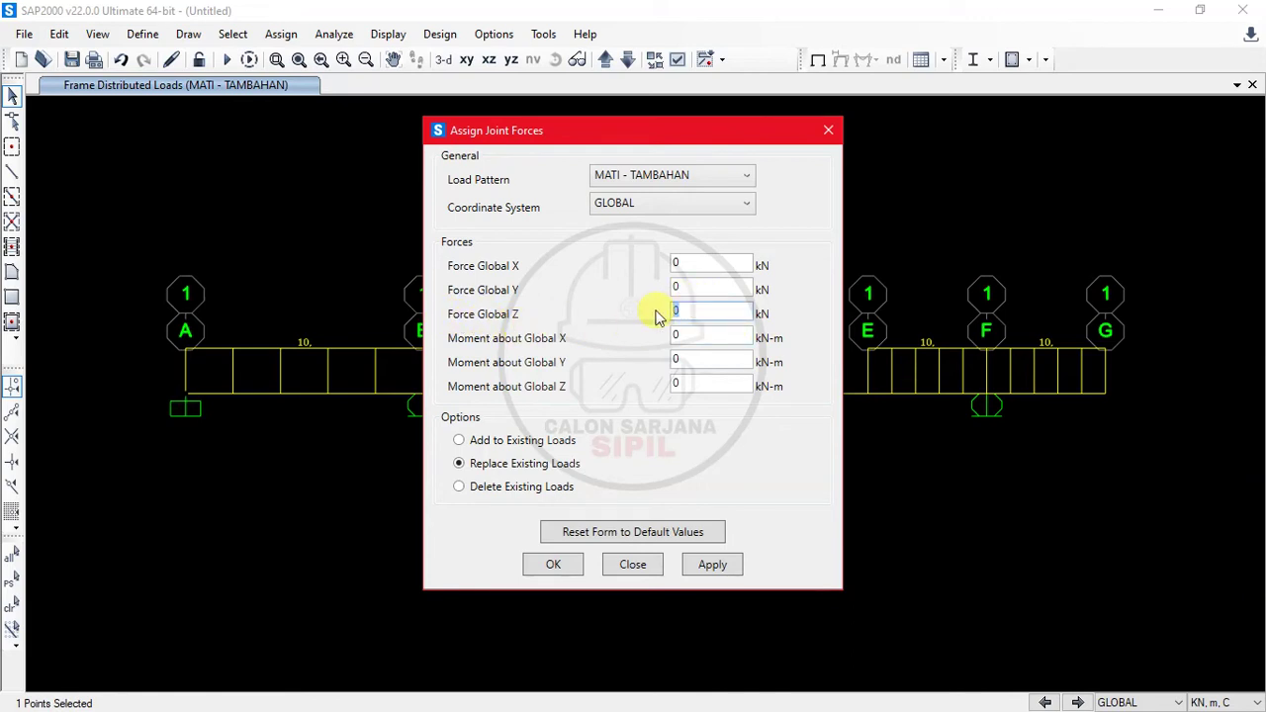
pyautogui.hotkey('alt', 'Tab')
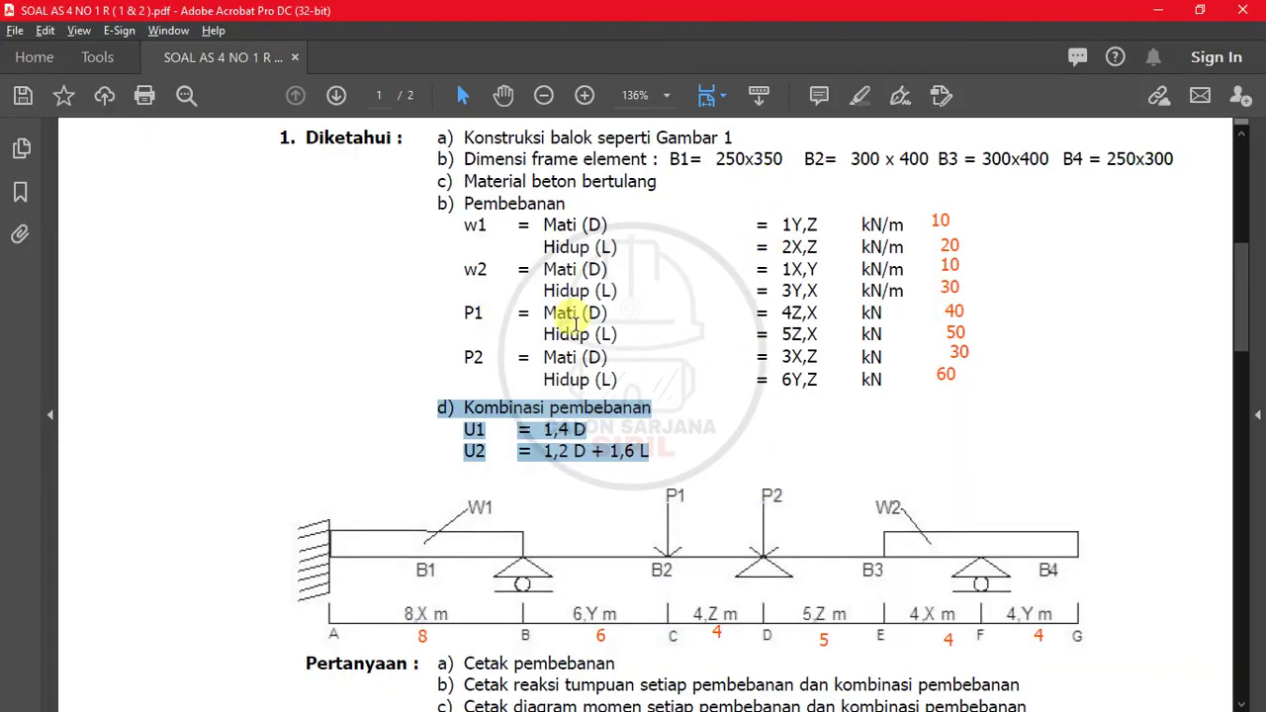
pyautogui.hotkey('alt', 'Tab')
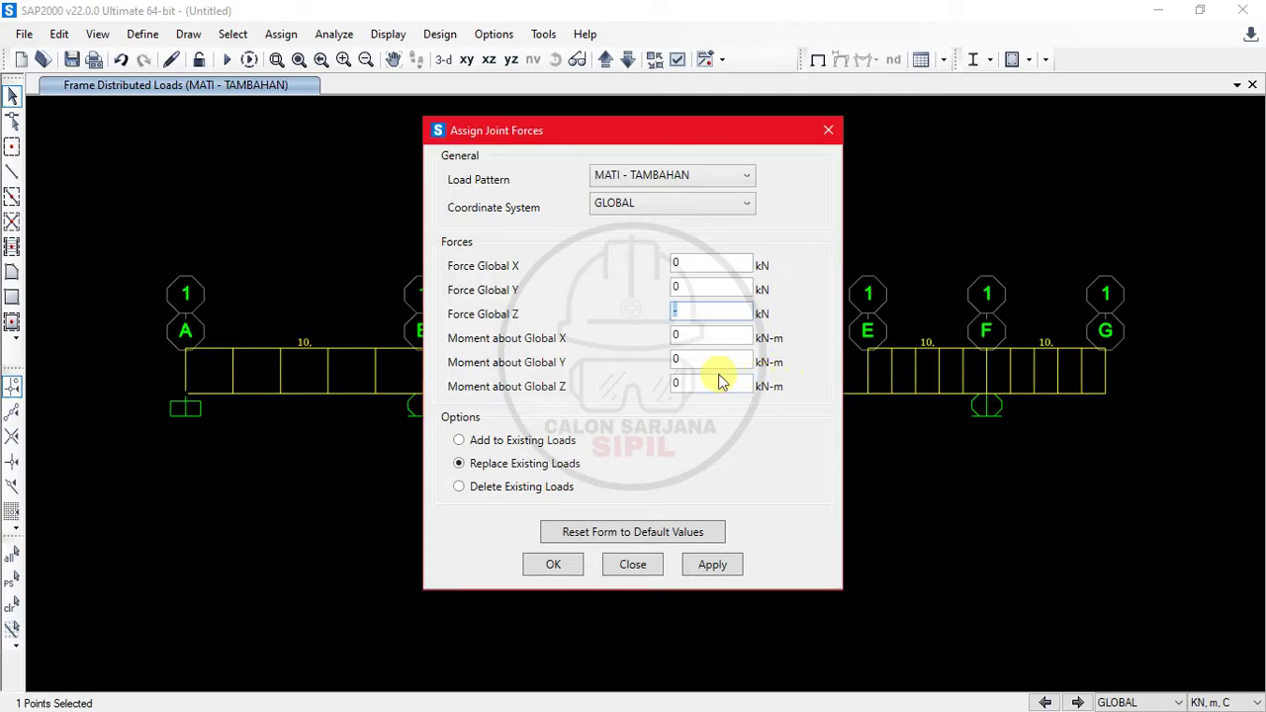
pyautogui.write('-40')
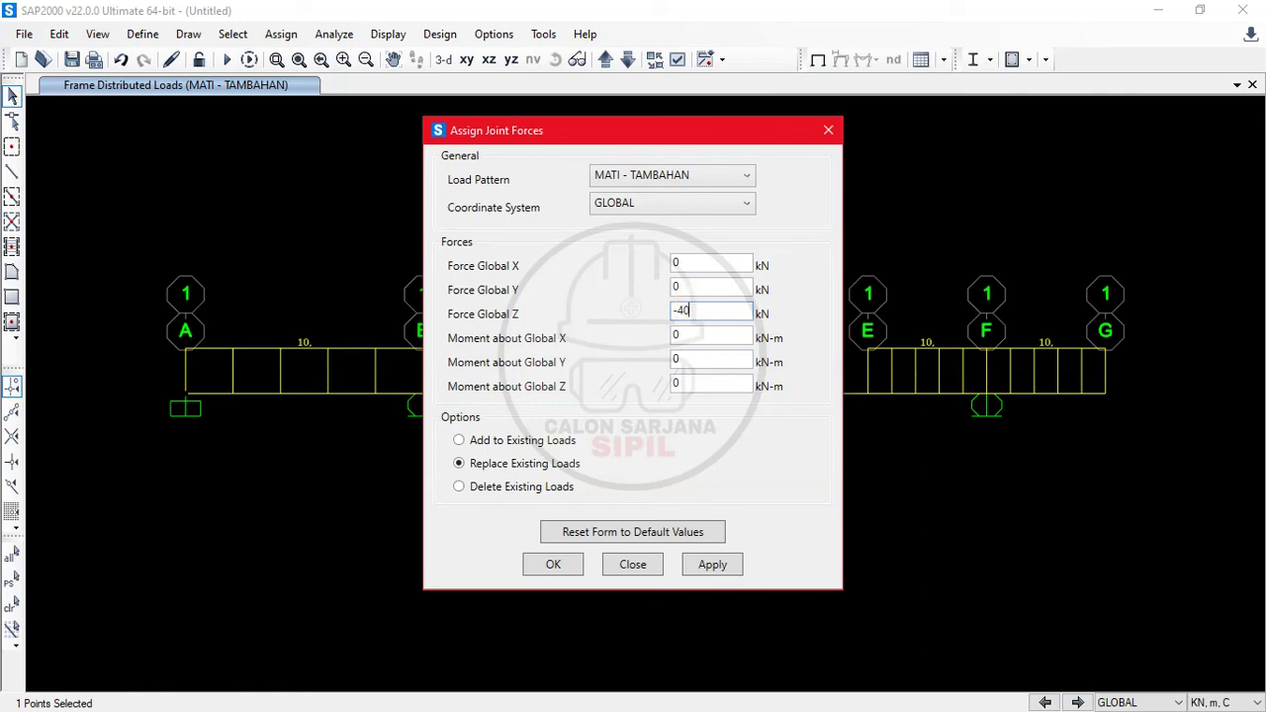
pyautogui.click(577, 561)
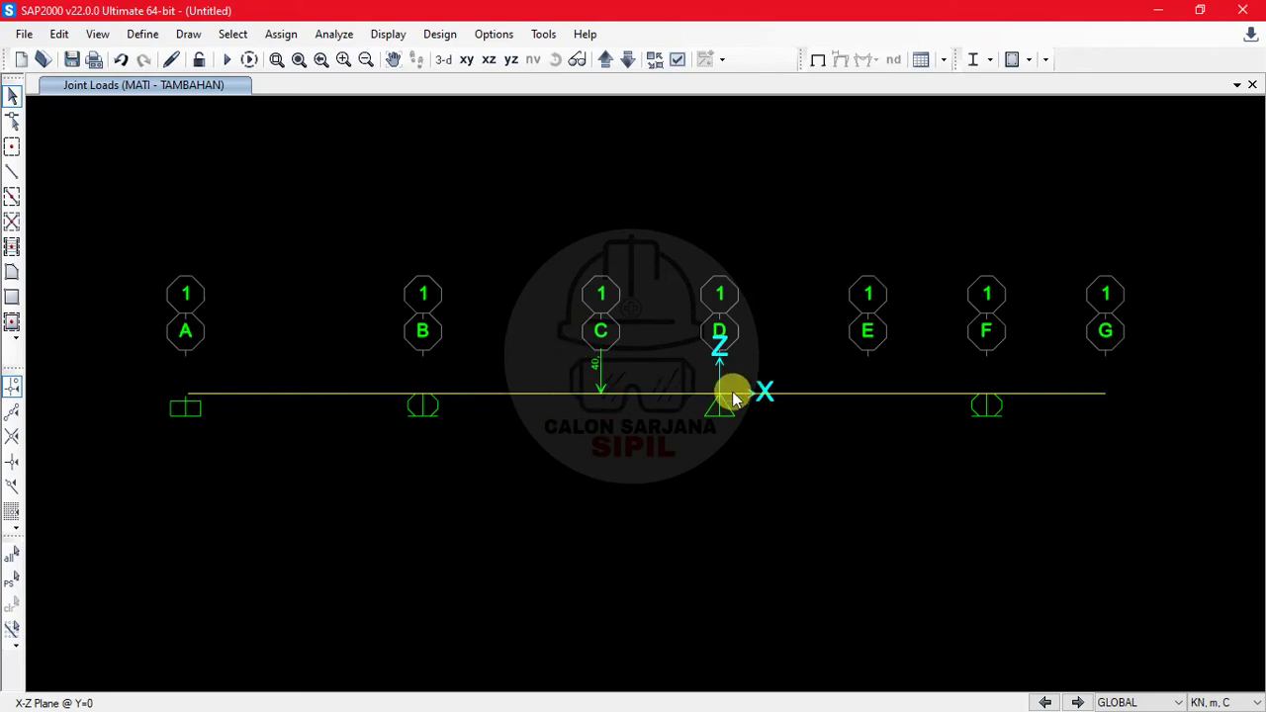
# Check the P2 dead load in the PDF and assign a Global Z force of -30 kN to joint D in MATI - TAMBAHAN.
pyautogui.hotkey('alt', 'Tab')
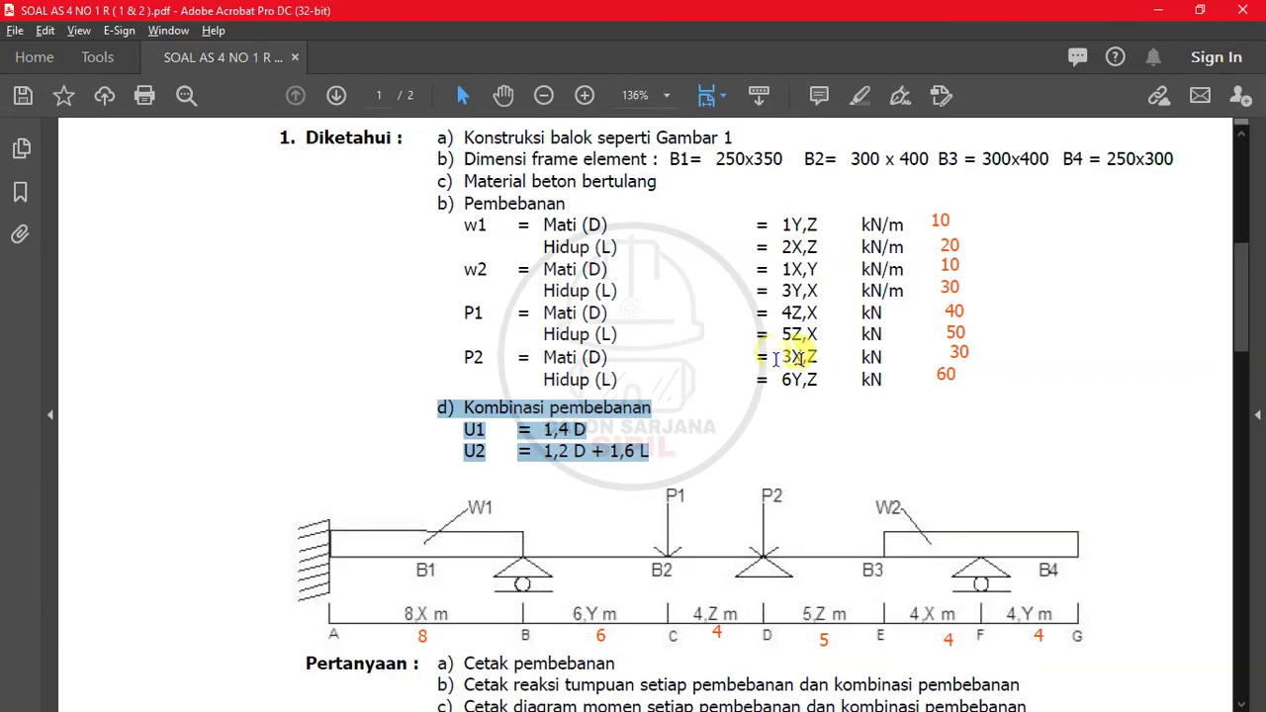
pyautogui.hotkey('alt', 'Tab')
pyautogui.click(718, 394)
pyautogui.click(279, 35)
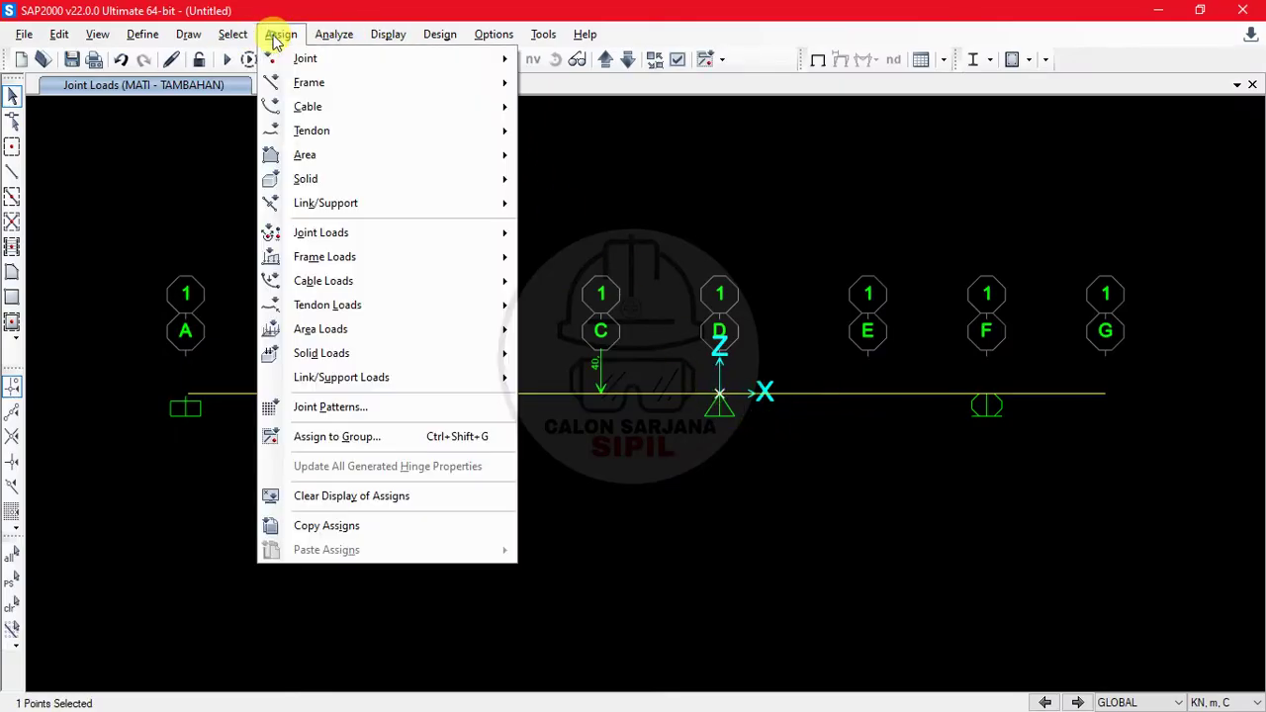
pyautogui.moveTo(413, 238)
pyautogui.click(571, 237)
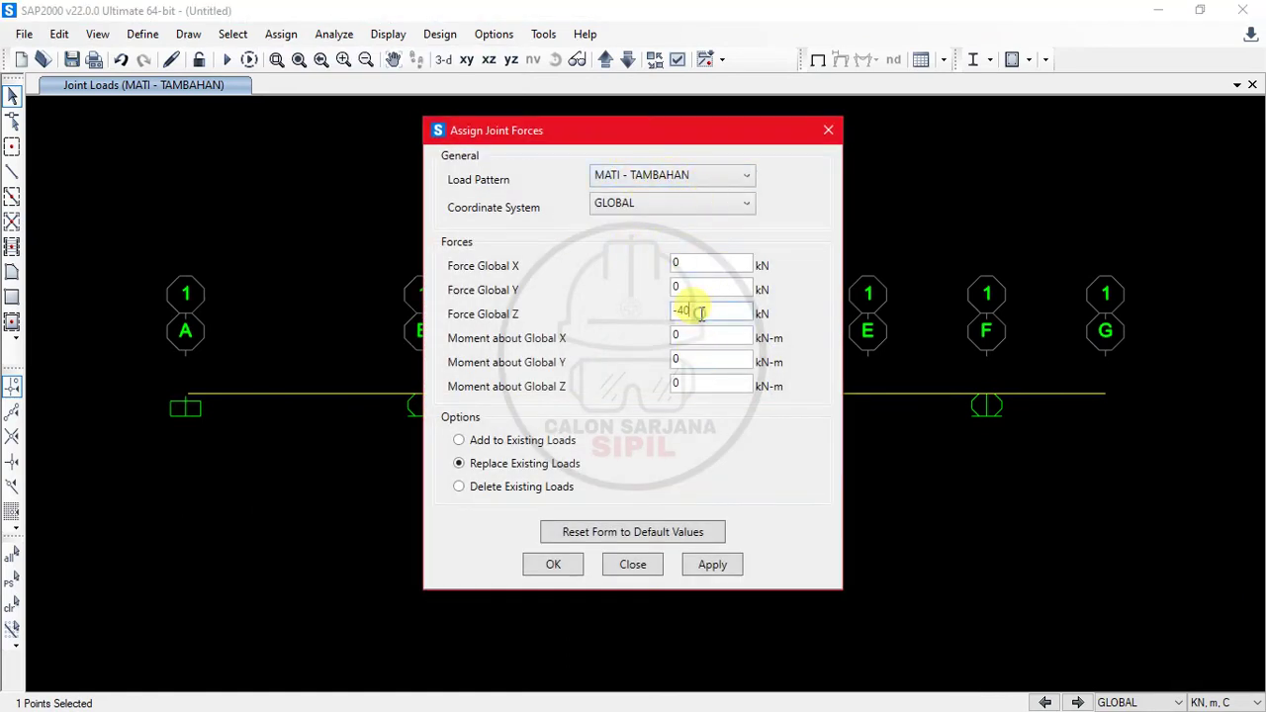
pyautogui.write('30')
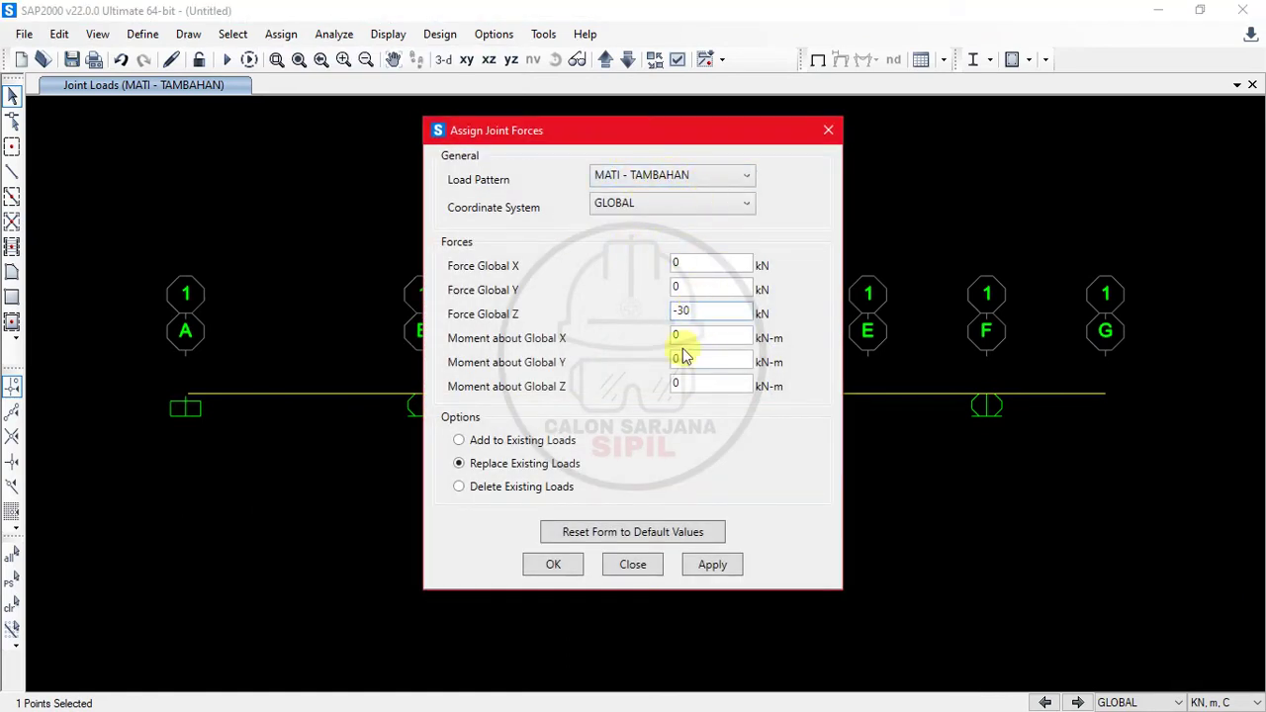
pyautogui.click(553, 565)
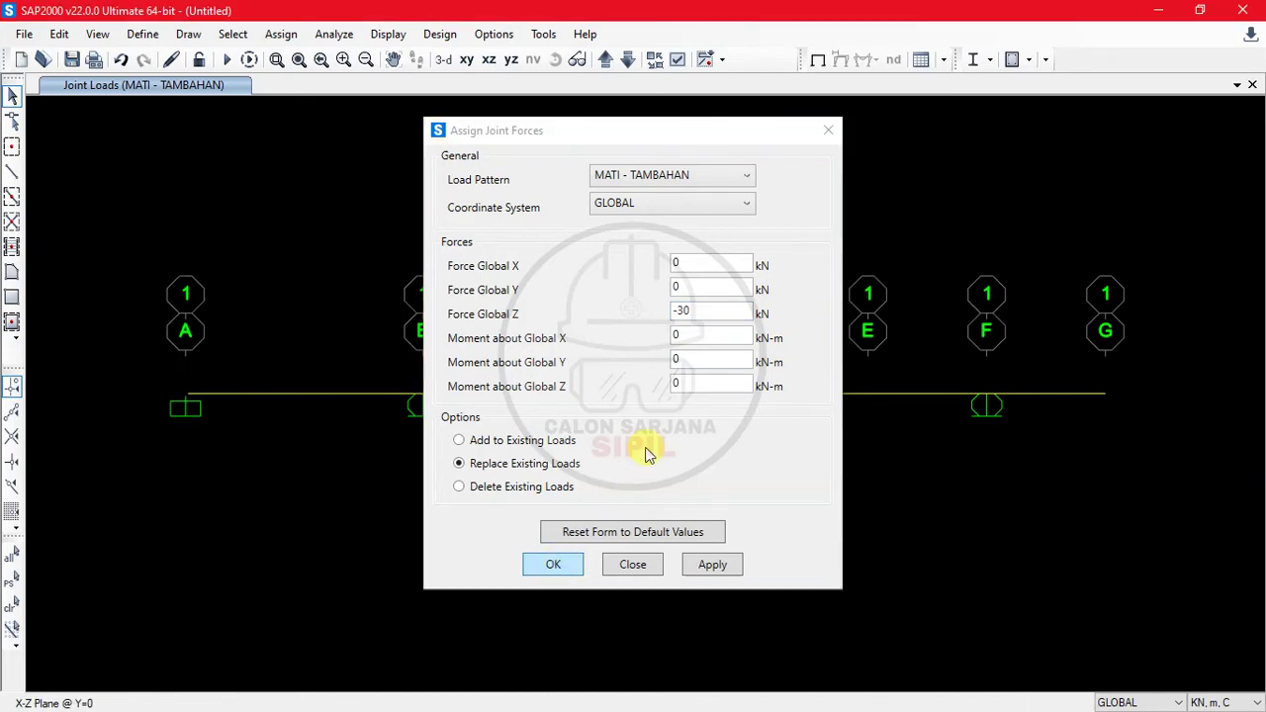
# Display the frame span loads of MATI - TAMBAHAN together with joint loads, using the Current Display System.
pyautogui.click(388, 35)
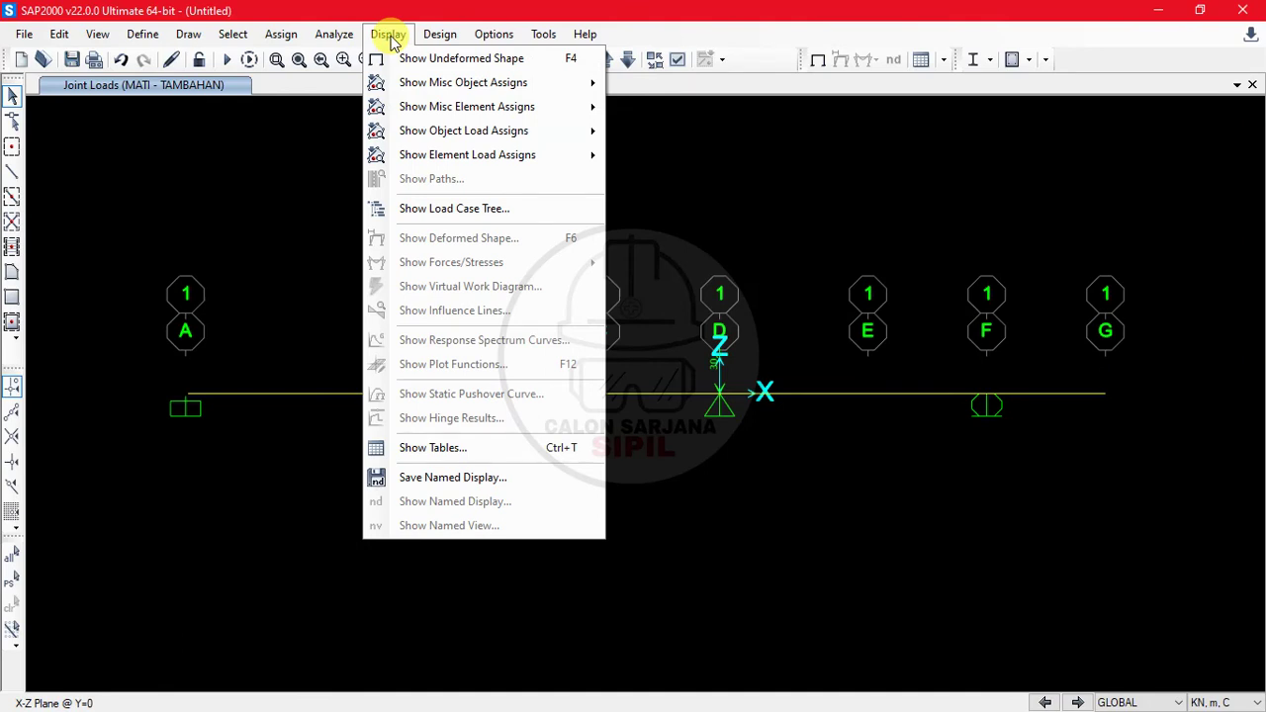
pyautogui.moveTo(465, 133)
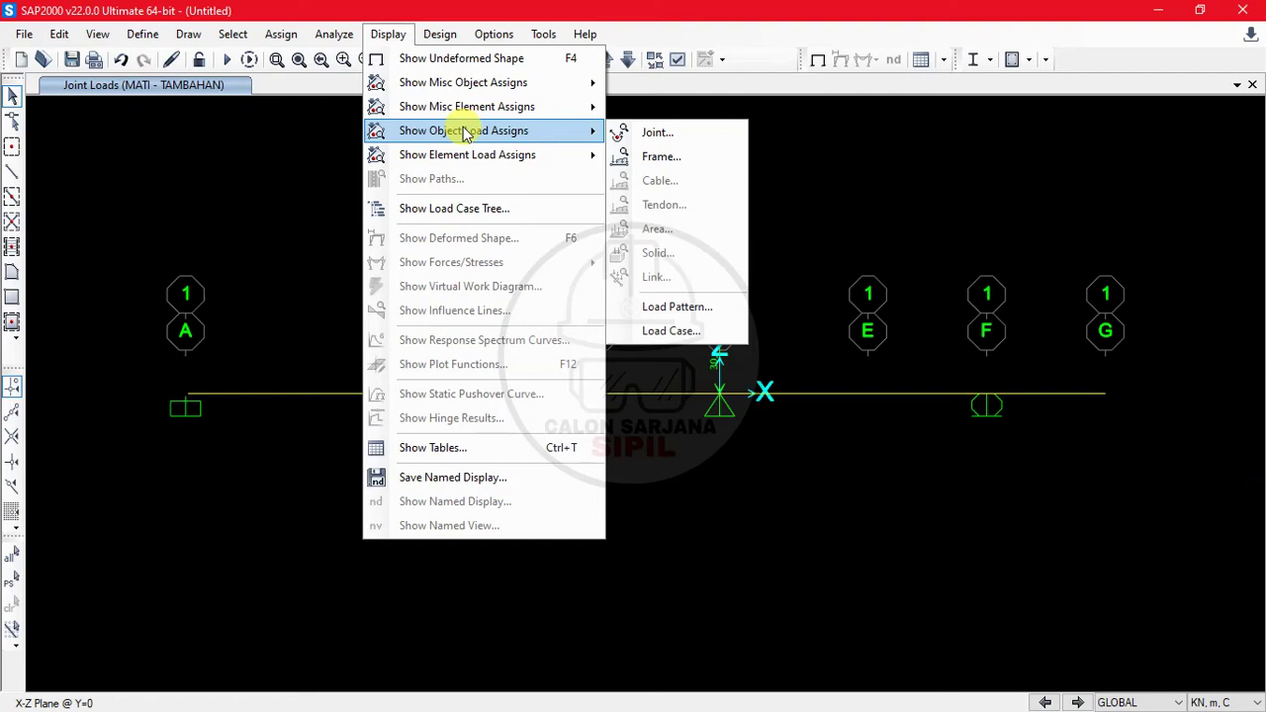
pyautogui.click(419, 18)
pyautogui.click(393, 38)
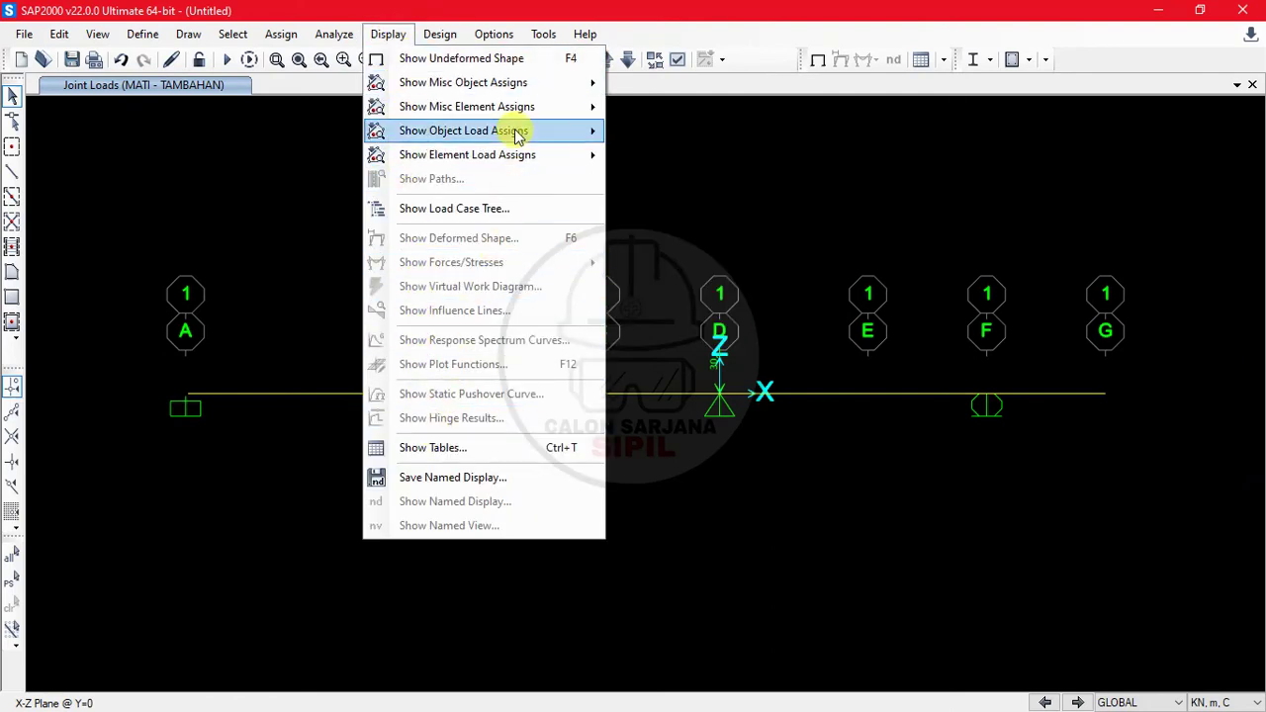
pyautogui.moveTo(517, 134)
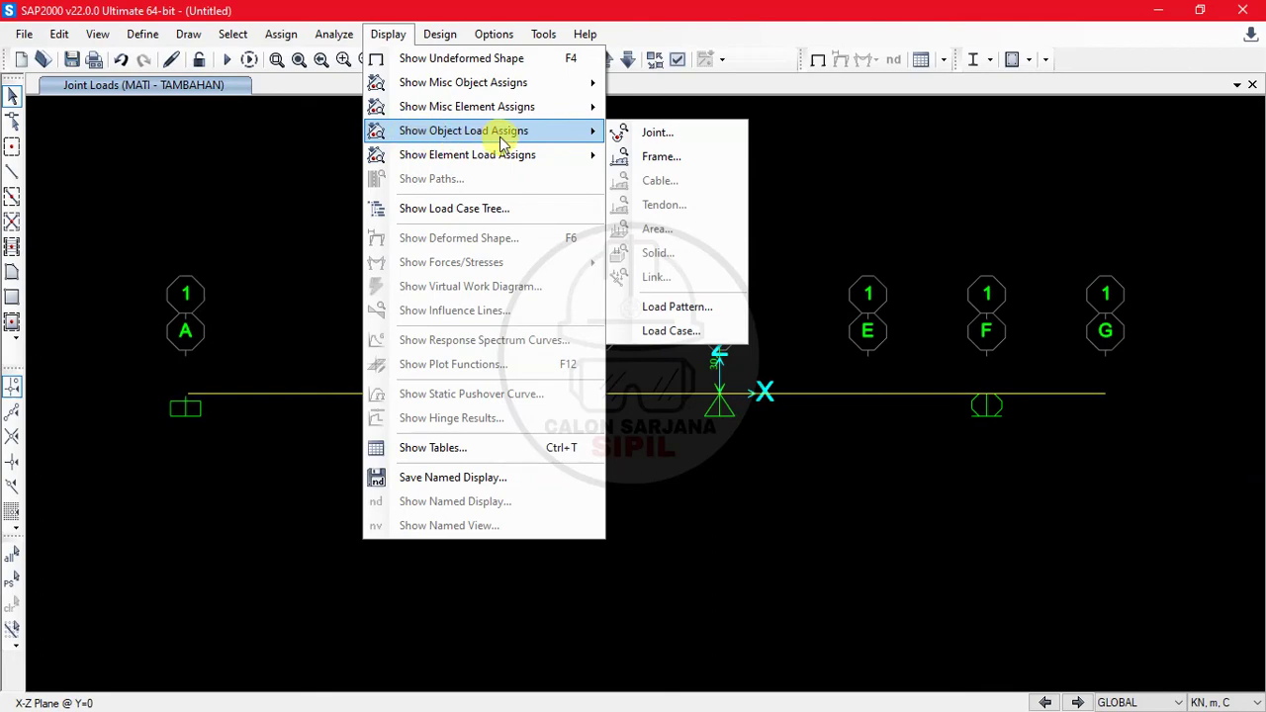
pyautogui.click(667, 161)
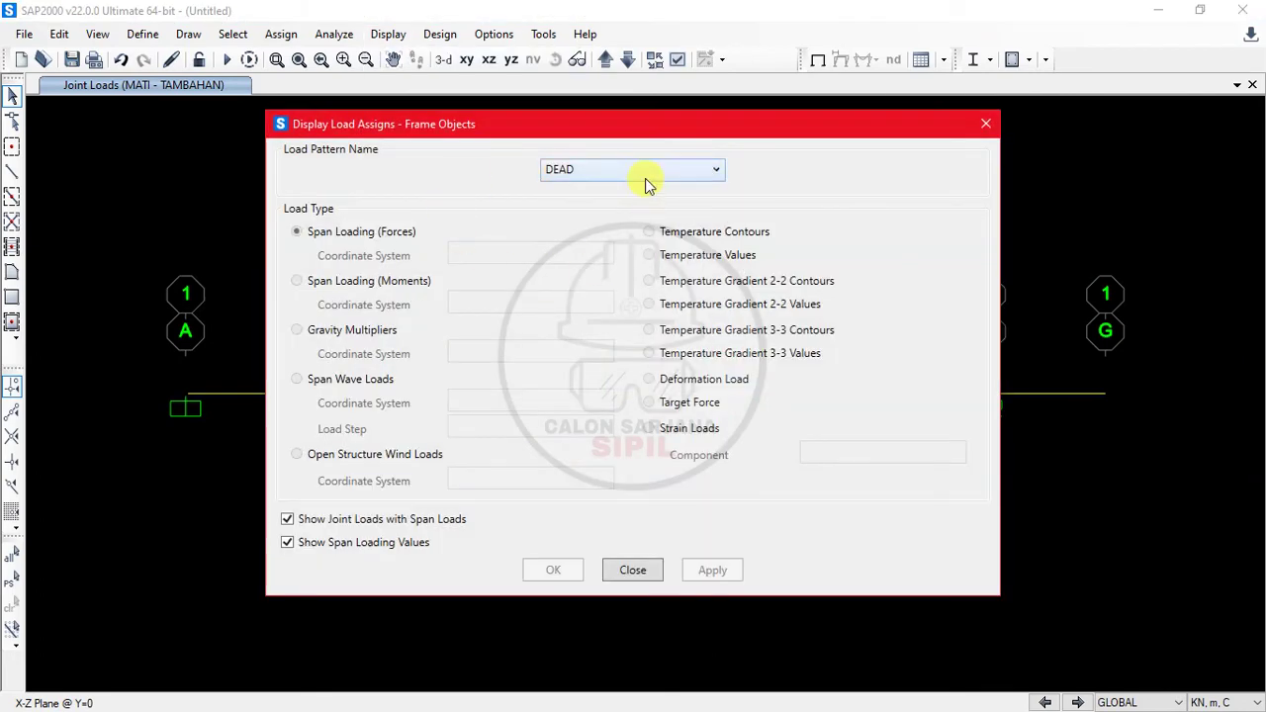
pyautogui.click(659, 172)
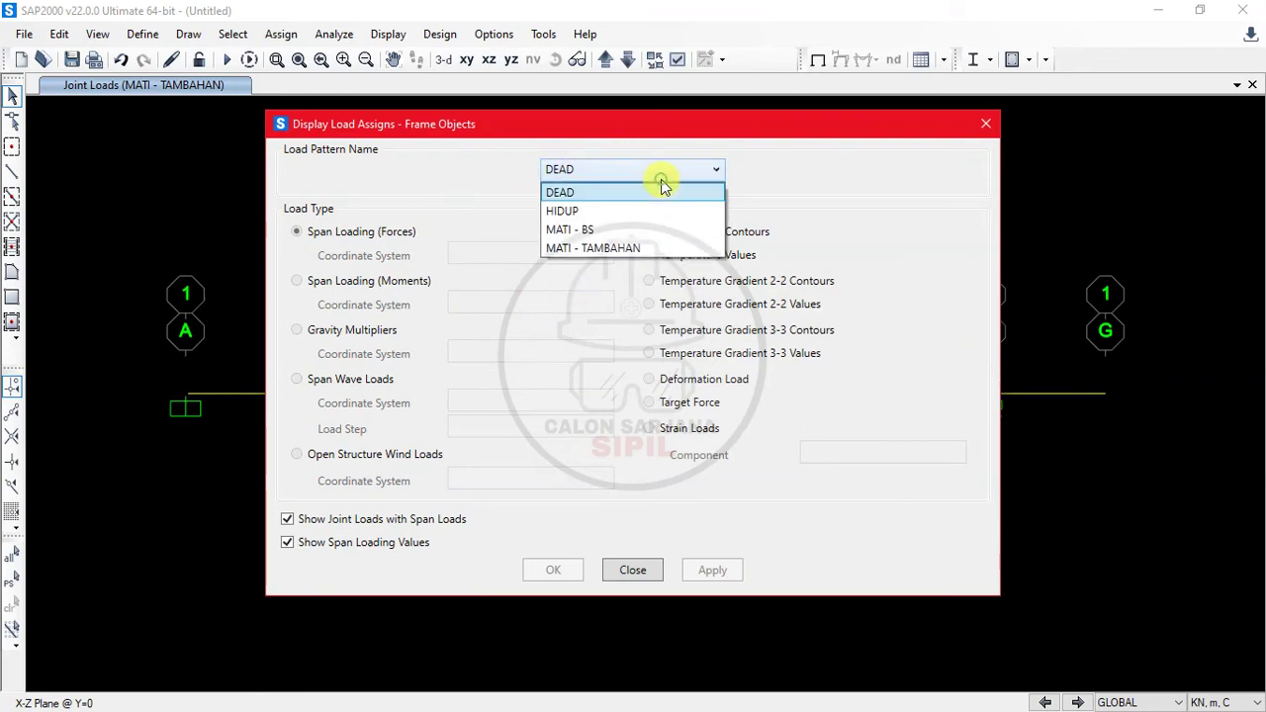
pyautogui.click(588, 247)
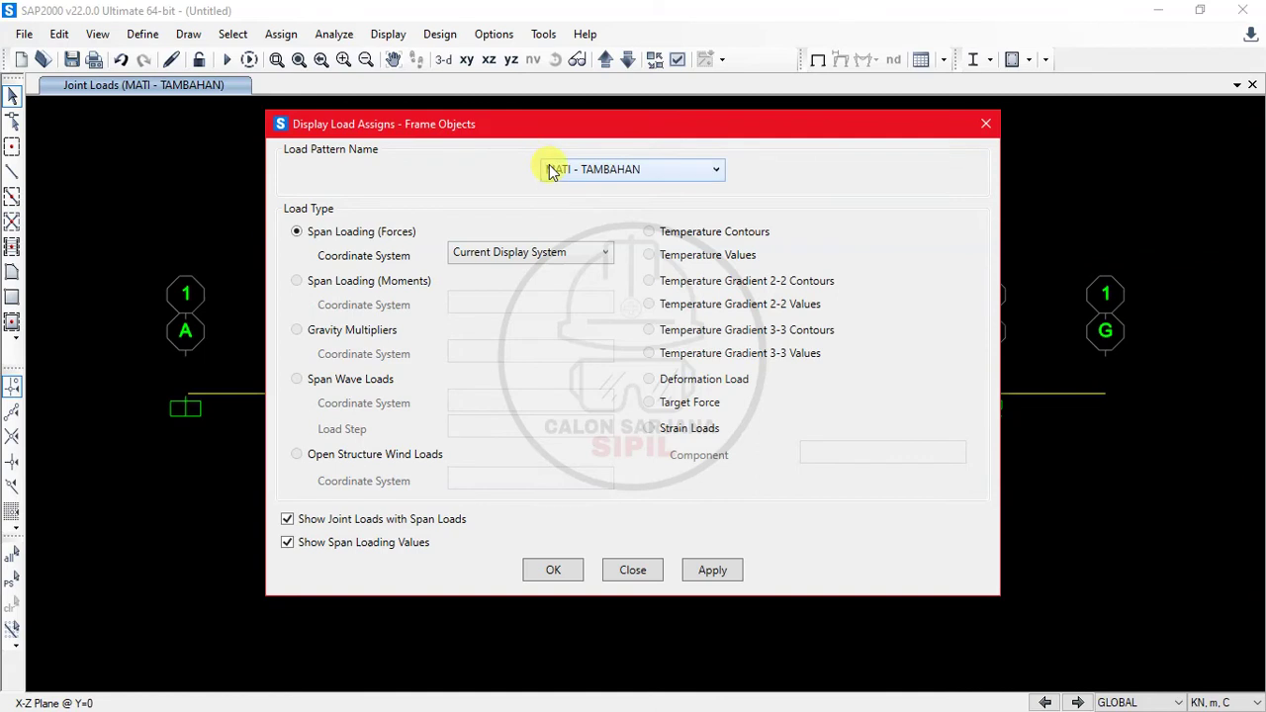
pyautogui.click(524, 255)
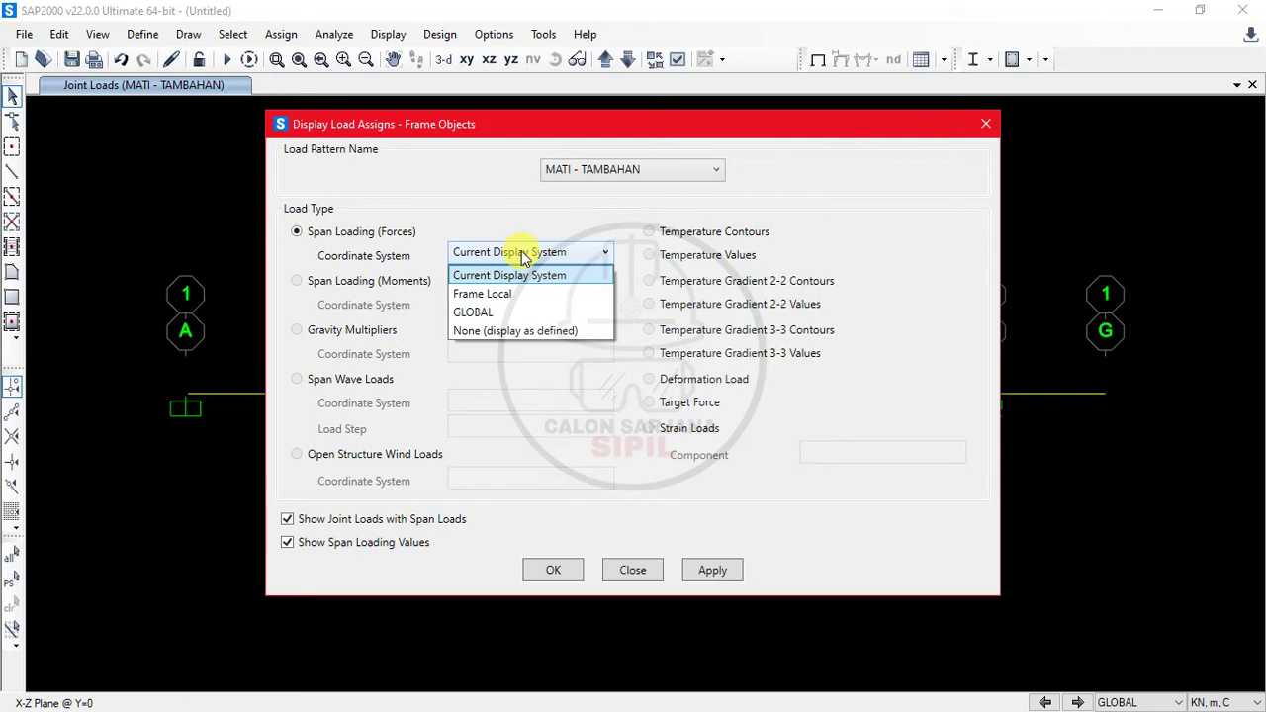
pyautogui.click(524, 256)
pyautogui.click(503, 252)
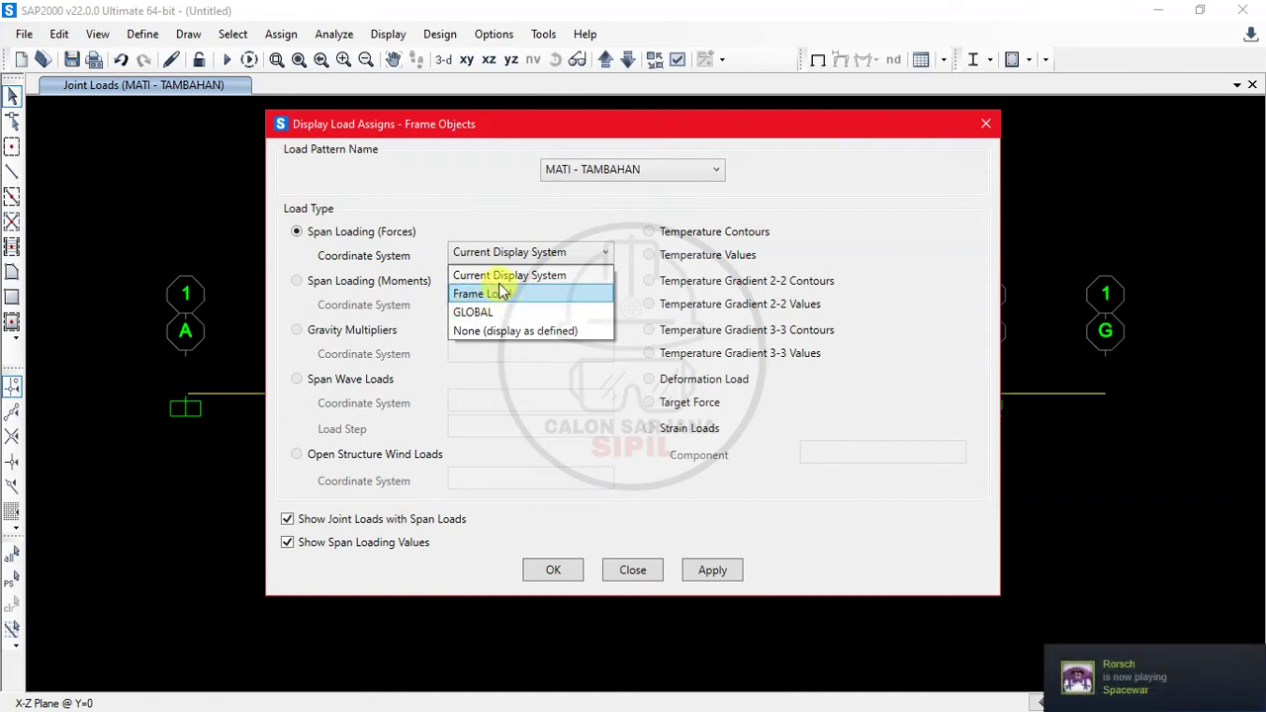
pyautogui.click(524, 255)
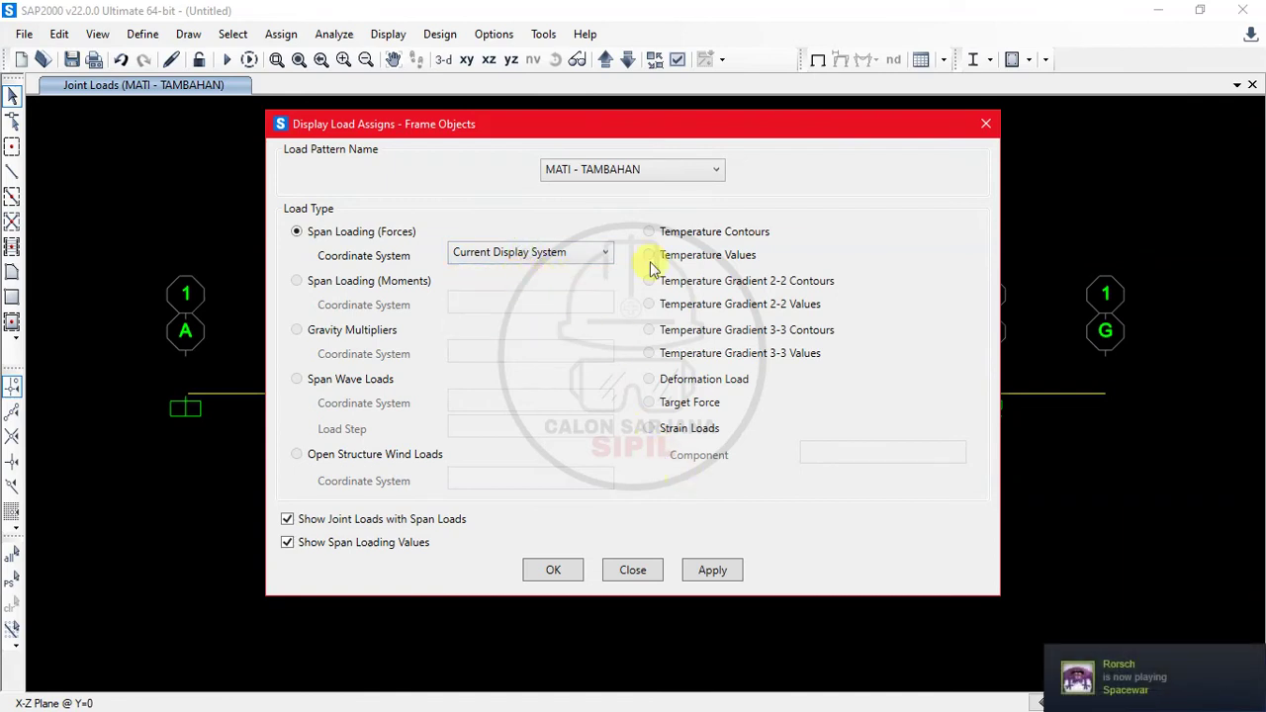
pyautogui.click(553, 572)
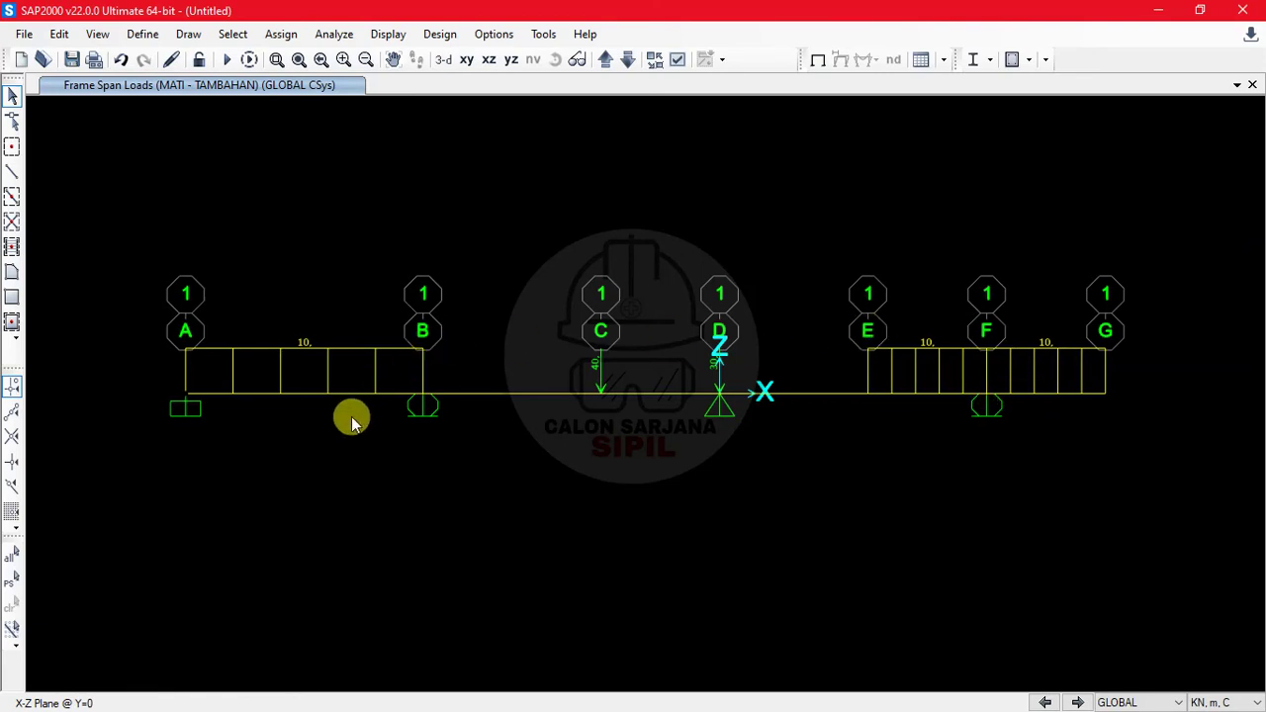
# Switch to the problem PDF and check the live load (Hidup) given for distributed load w1.
pyautogui.hotkey('alt', 'Tab')
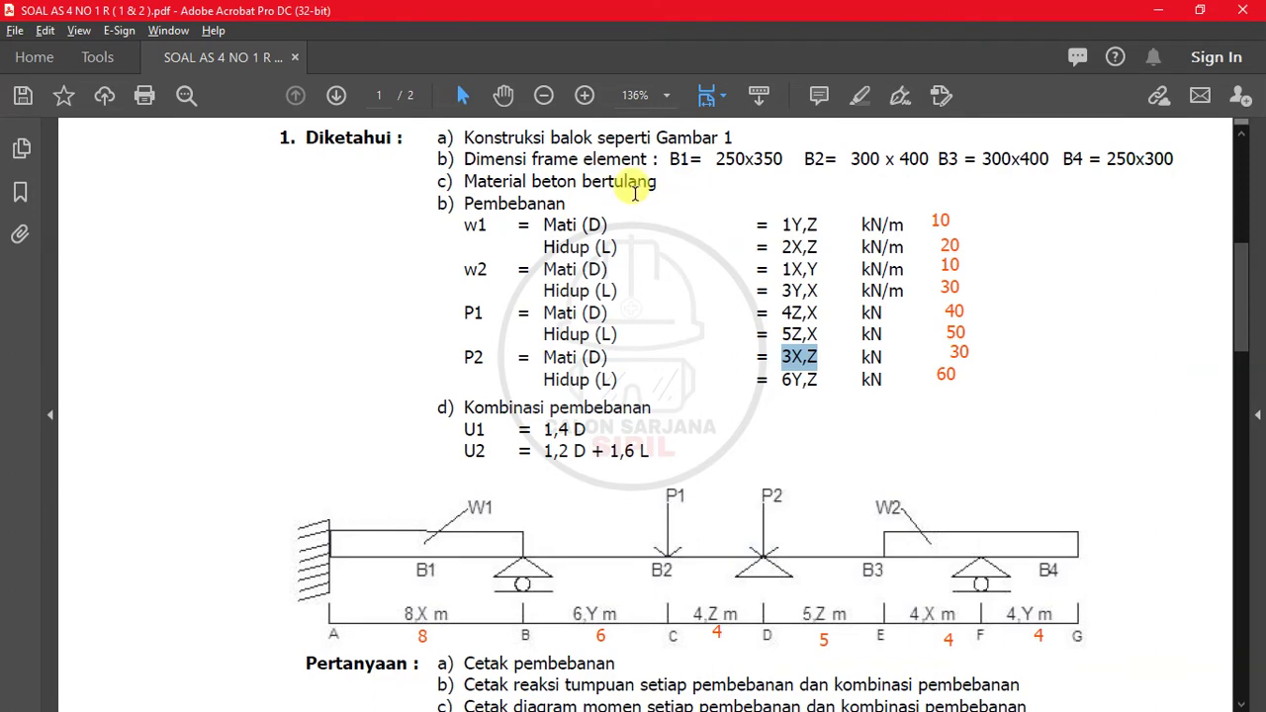
pyautogui.moveTo(541, 244)
pyautogui.mouseDown()
pyautogui.moveTo(660, 243)
pyautogui.moveTo(551, 245)
pyautogui.mouseUp()
pyautogui.click(516, 248)
pyautogui.hotkey('alt', 'Tab')
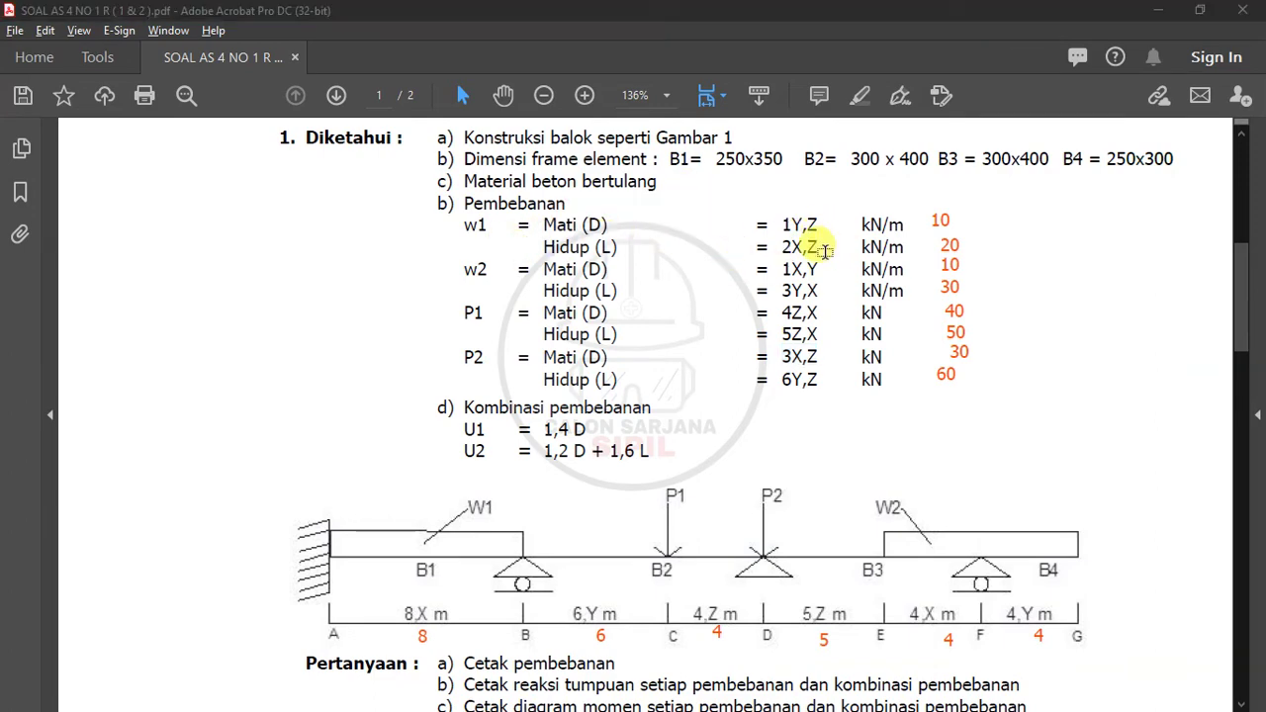
# Assign the w1 live load from the PDF to span A-B as a uniform gravity load of 20 kN/m in HIDUP.
pyautogui.click(310, 395)
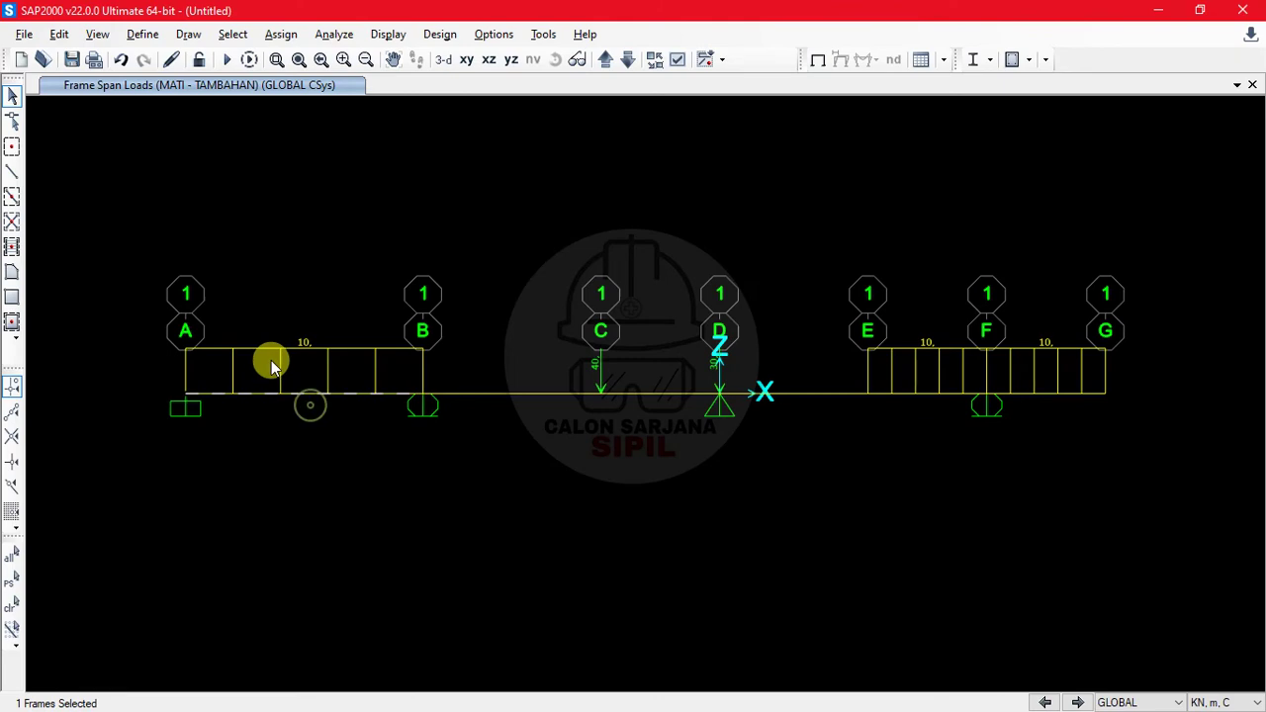
pyautogui.click(273, 35)
pyautogui.moveTo(334, 255)
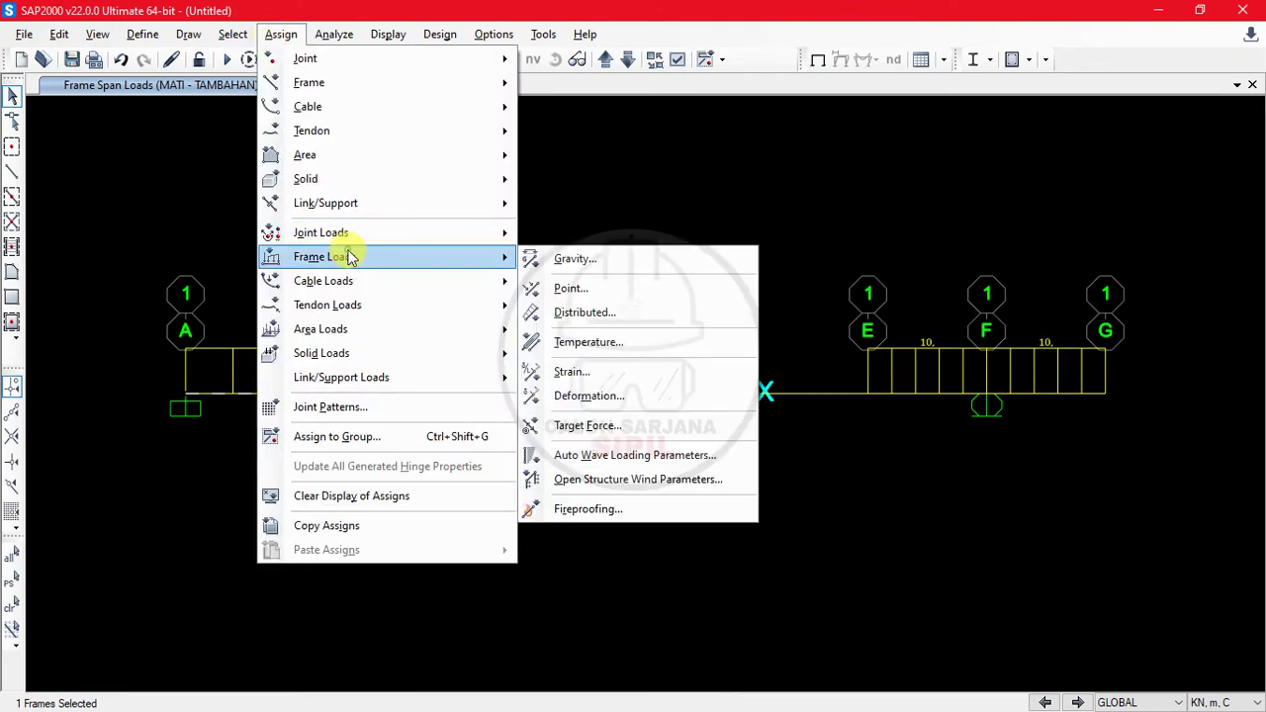
pyautogui.click(669, 314)
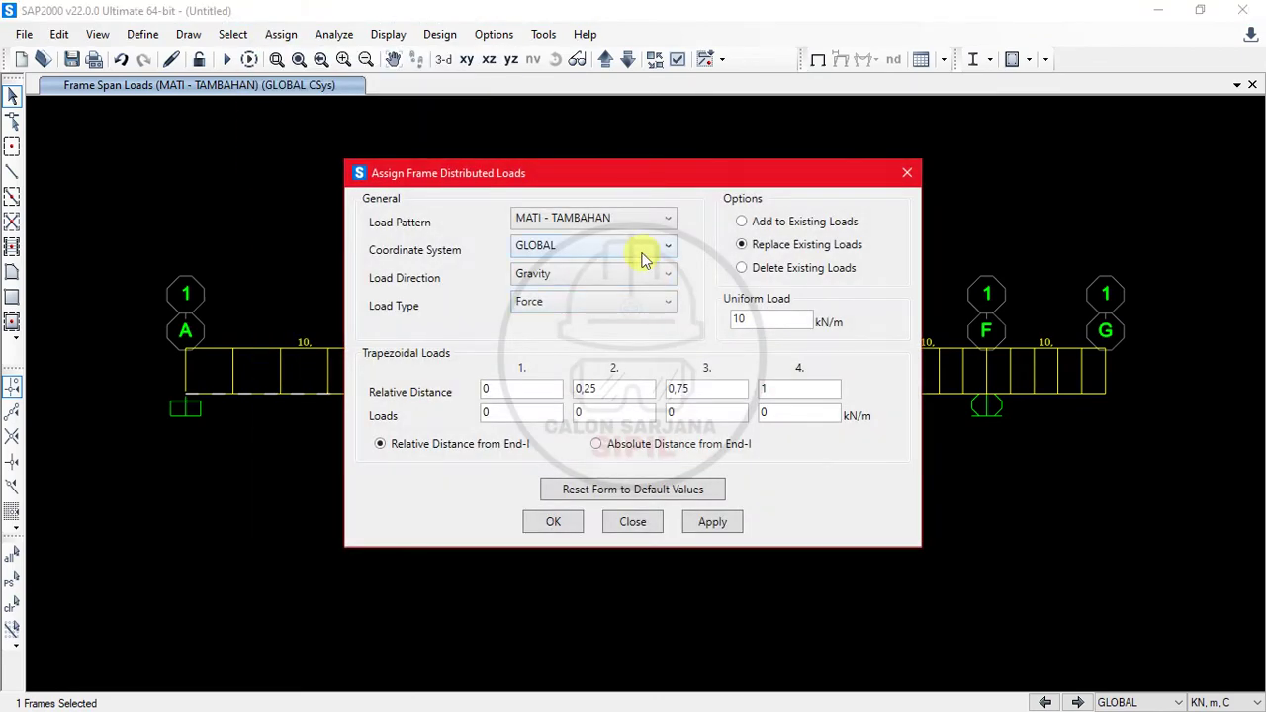
pyautogui.click(630, 222)
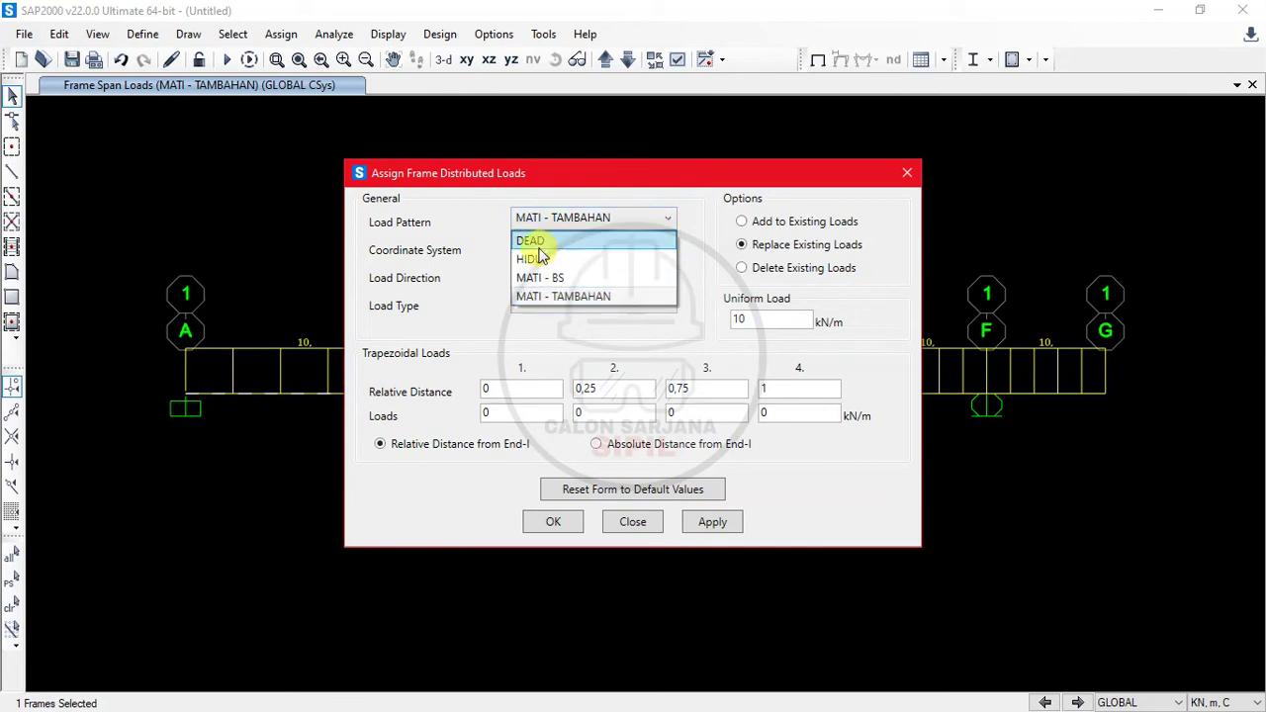
pyautogui.click(532, 260)
pyautogui.doubleClick(766, 318)
pyautogui.hotkey('alt', 'Tab')
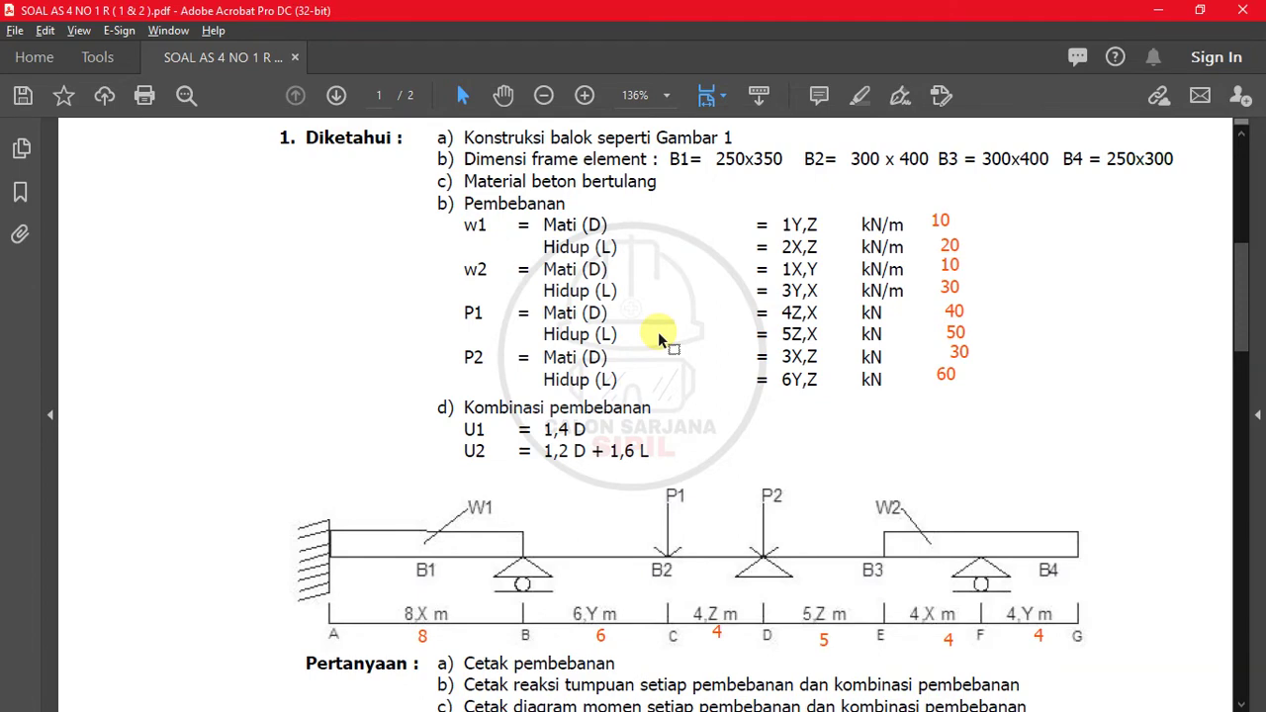
pyautogui.moveTo(791, 245); pyautogui.dragTo(819, 245)
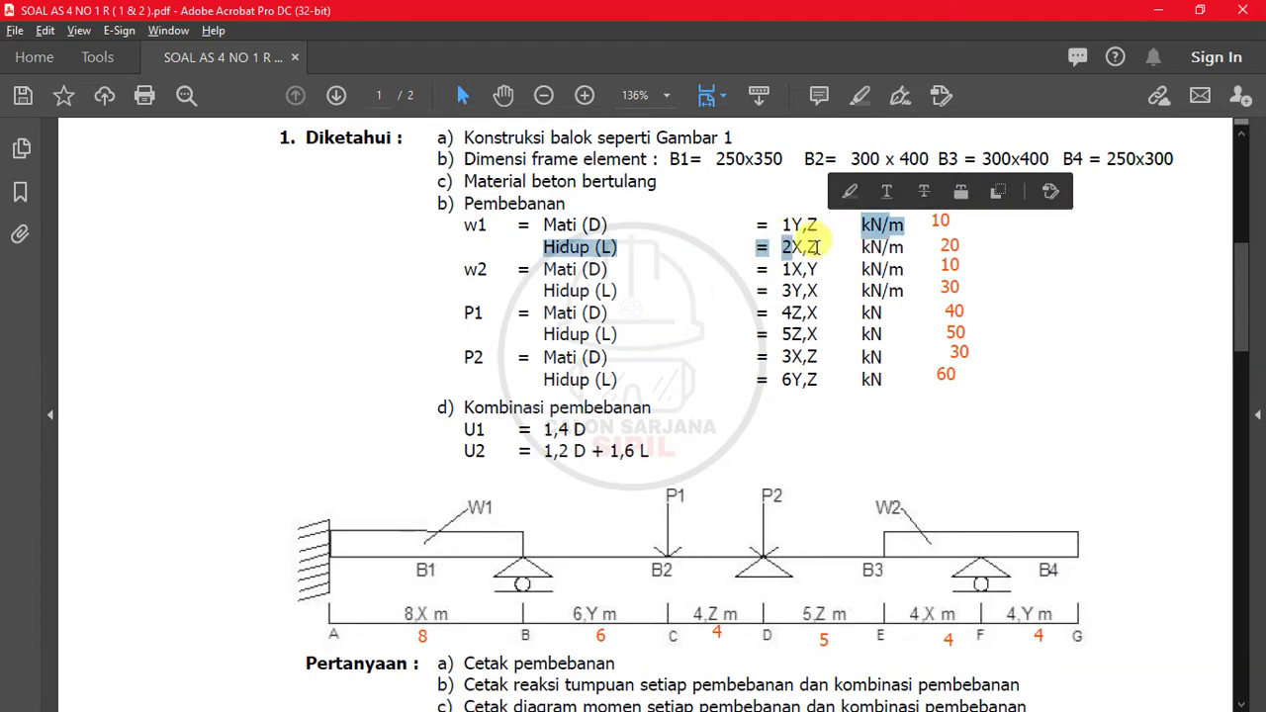
pyautogui.hotkey('alt', 'Tab')
pyautogui.write('20')
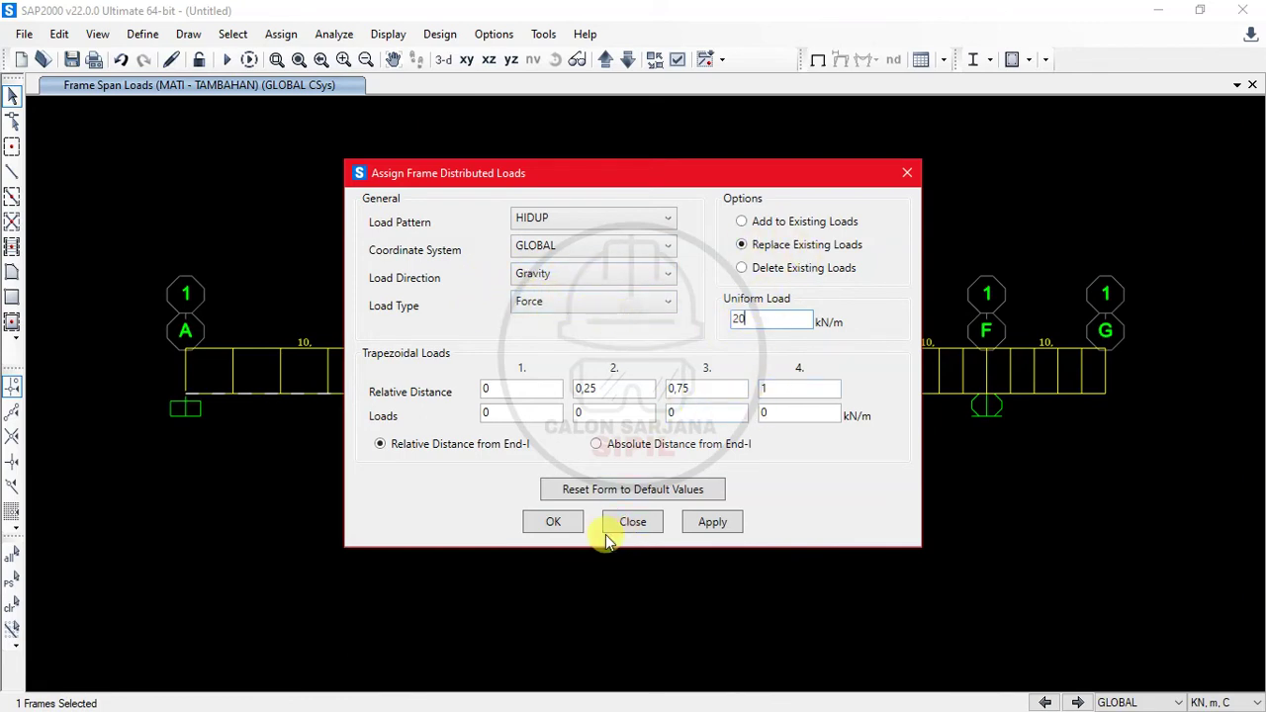
pyautogui.click(579, 526)
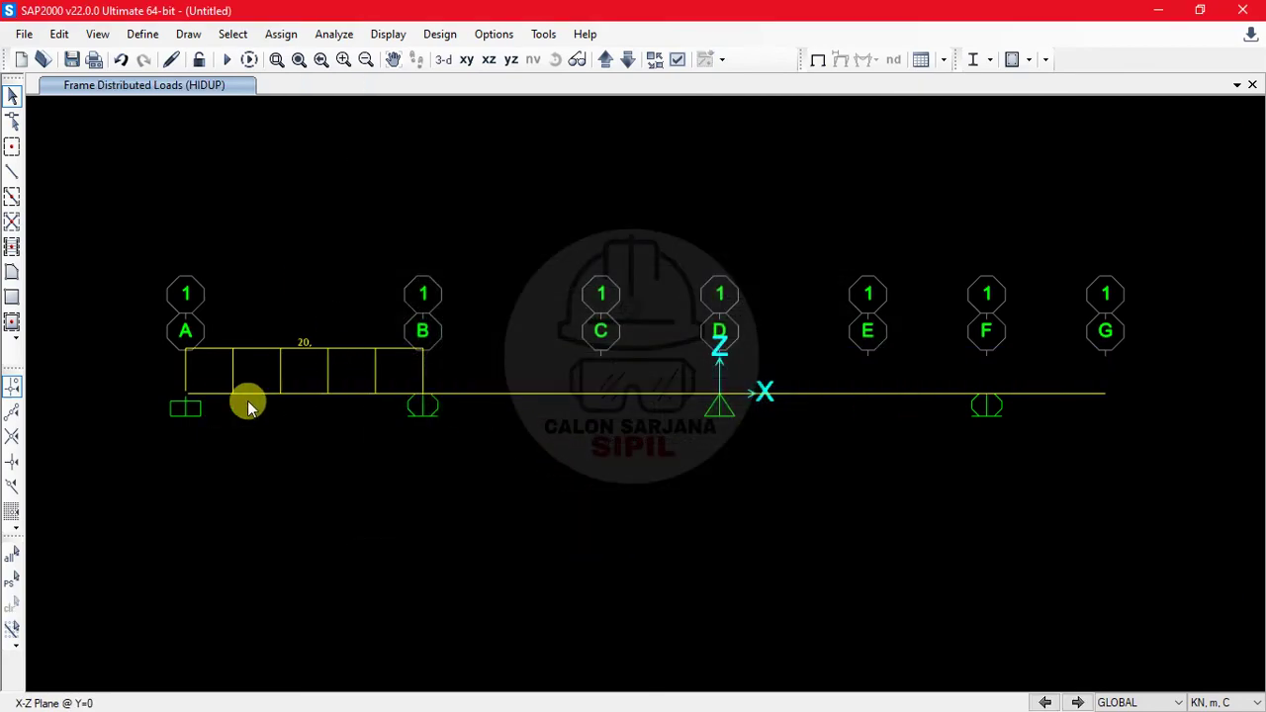
# Check the w2 live load in the PDF and assign a uniform gravity load of 30 kN/m to spans E-F and F-G in HIDUP.
pyautogui.hotkey('alt', 'Tab')
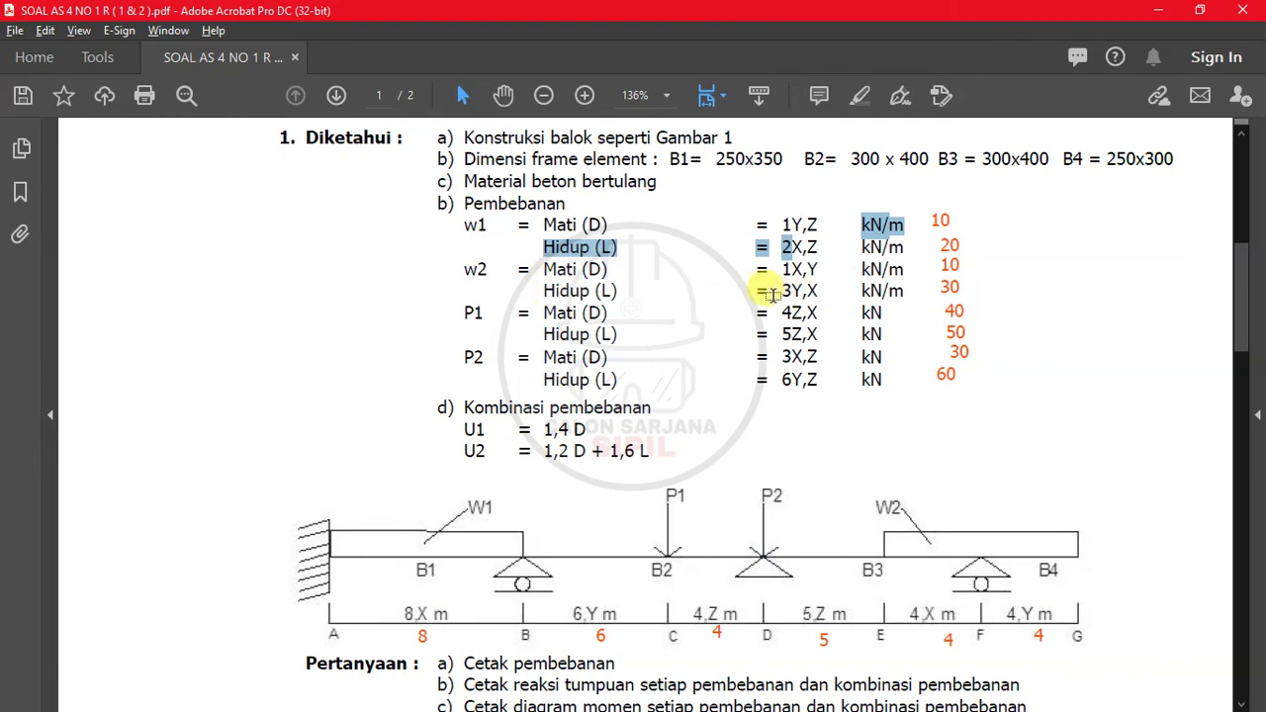
pyautogui.hotkey('alt', 'Tab')
pyautogui.moveTo(1109, 427); pyautogui.dragTo(1053, 360)
pyautogui.click(901, 394)
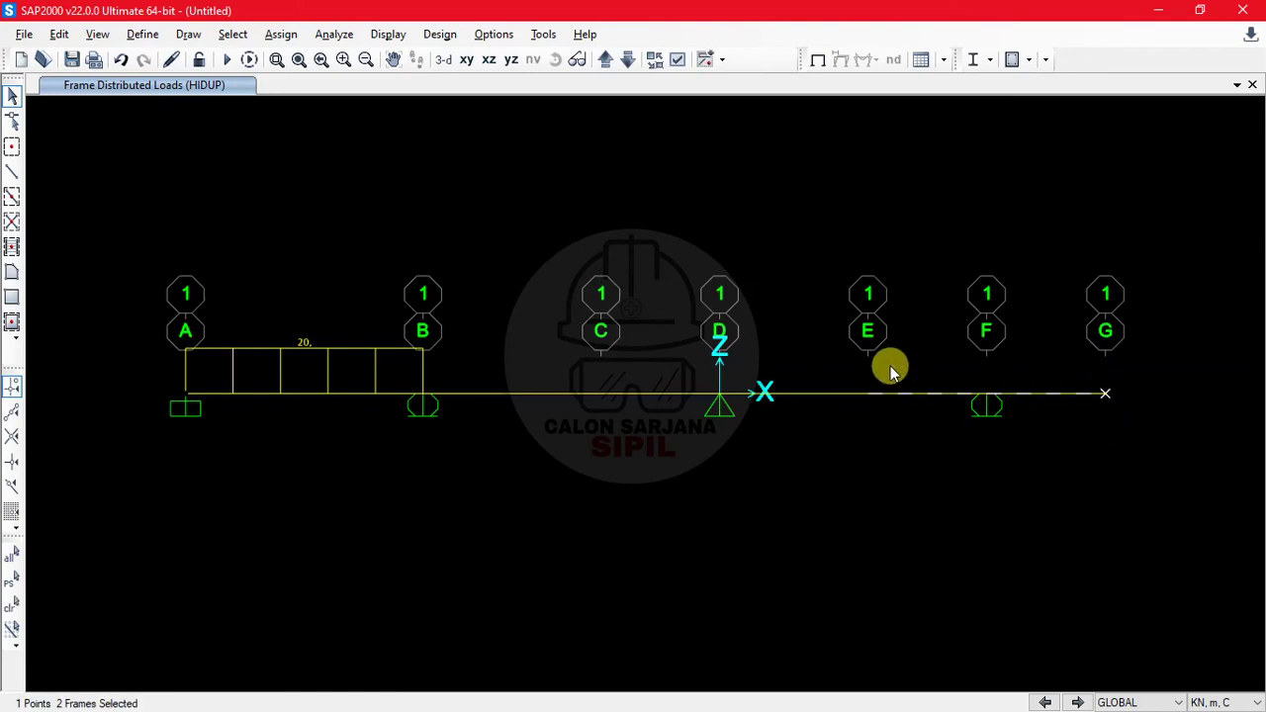
pyautogui.click(293, 36)
pyautogui.moveTo(384, 260)
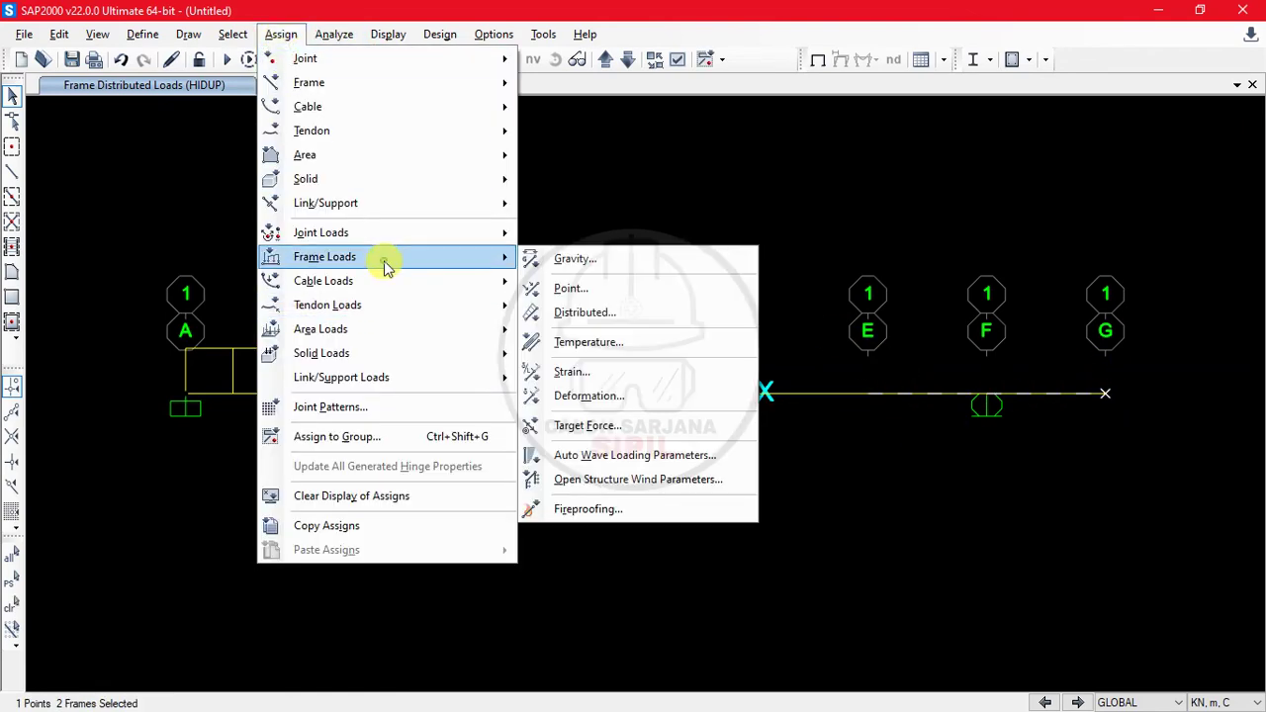
pyautogui.click(608, 314)
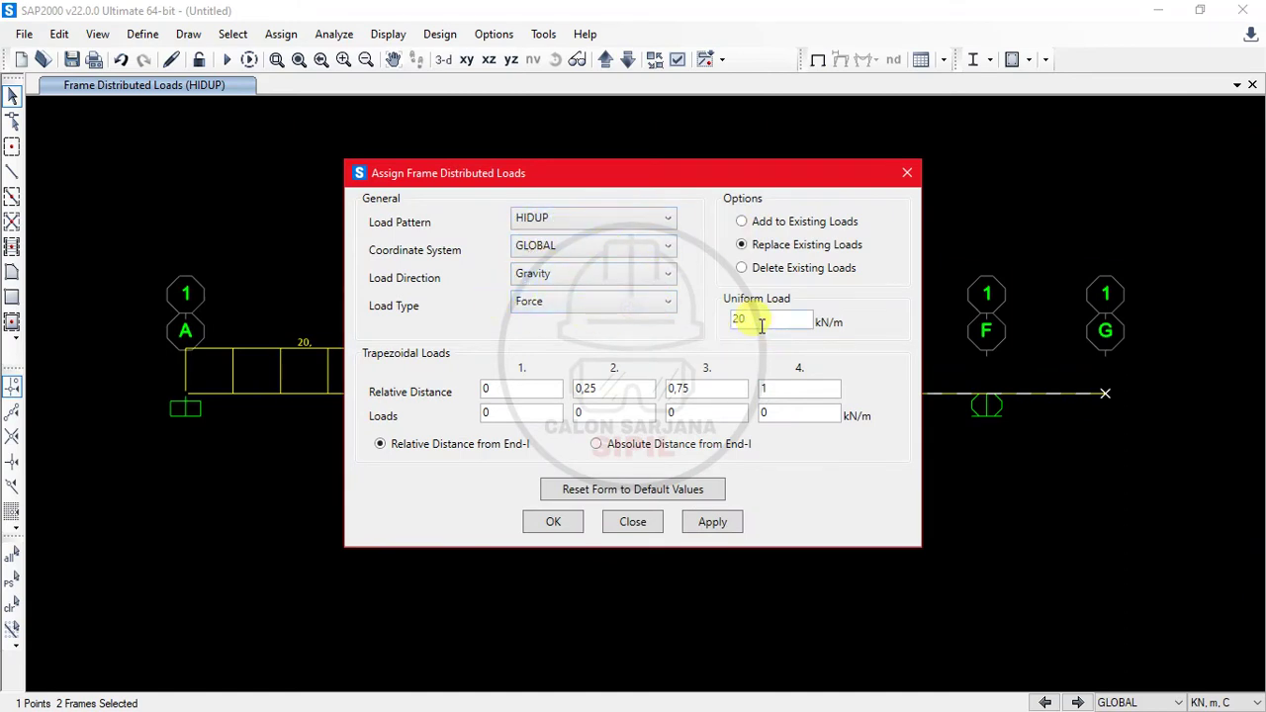
pyautogui.hotkey('alt', 'Tab')
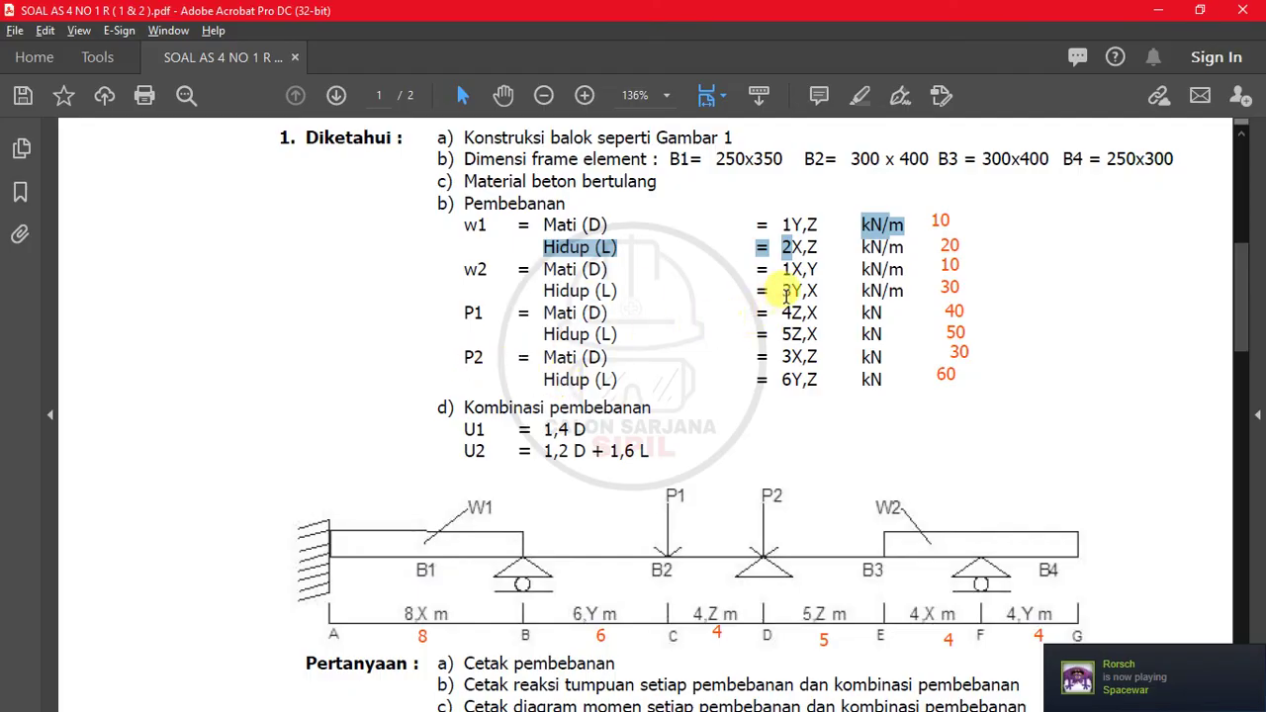
pyautogui.hotkey('alt', 'Tab')
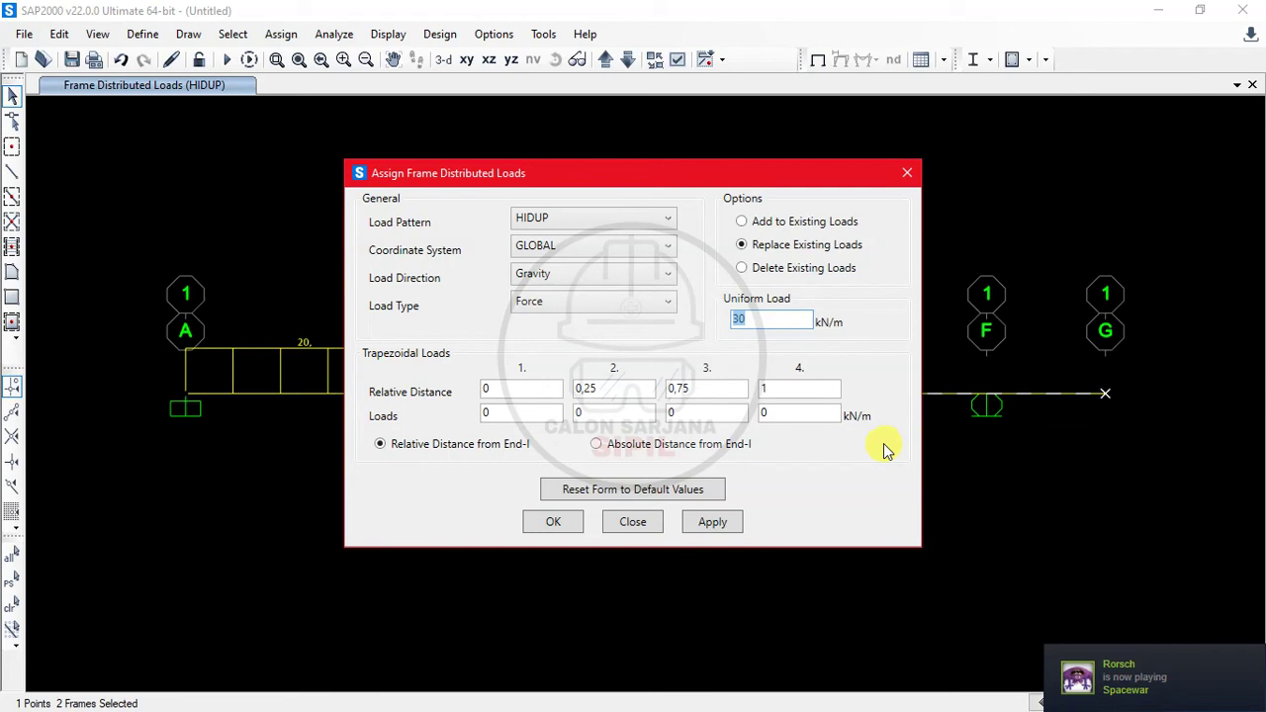
pyautogui.click(554, 524)
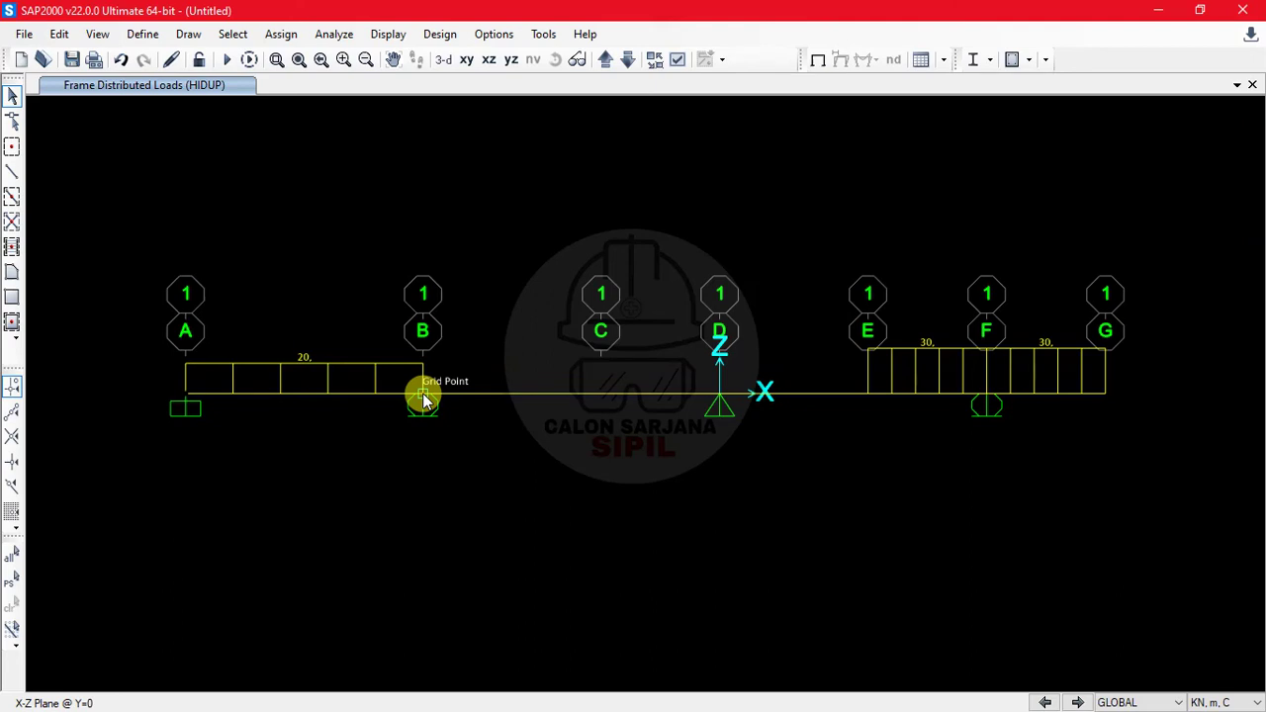
pyautogui.click(339, 393)
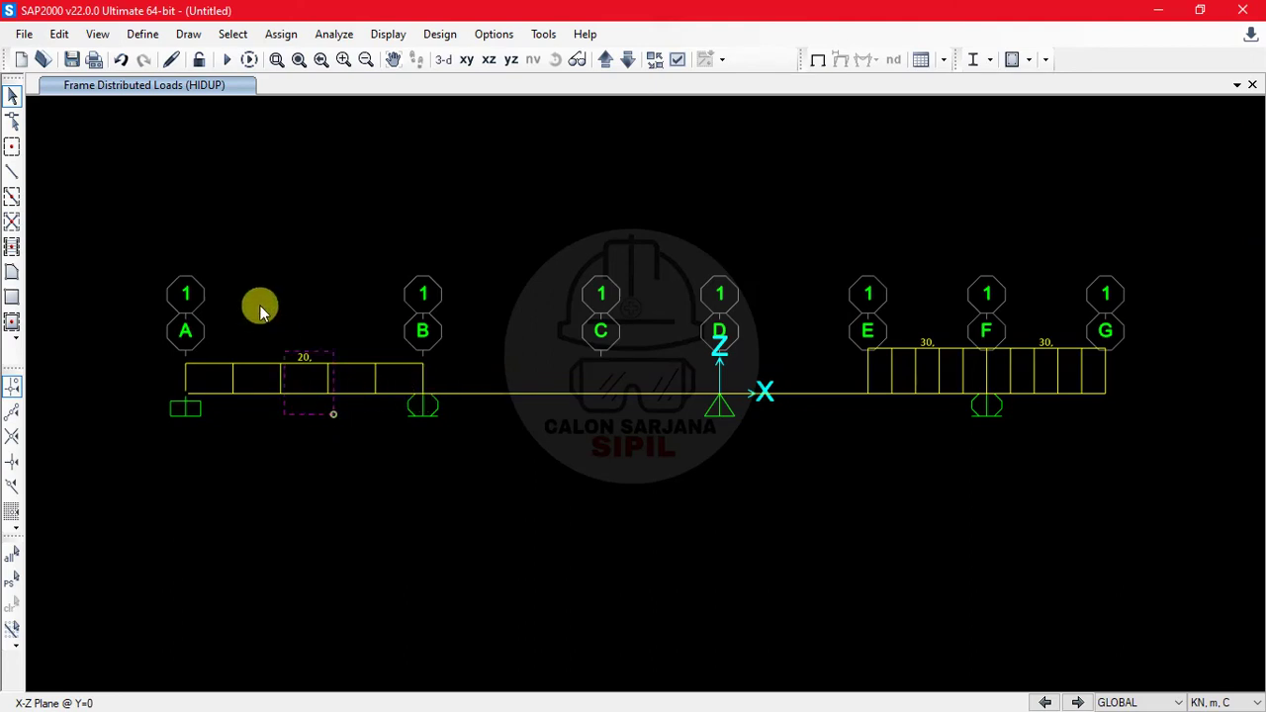
pyautogui.click(281, 33)
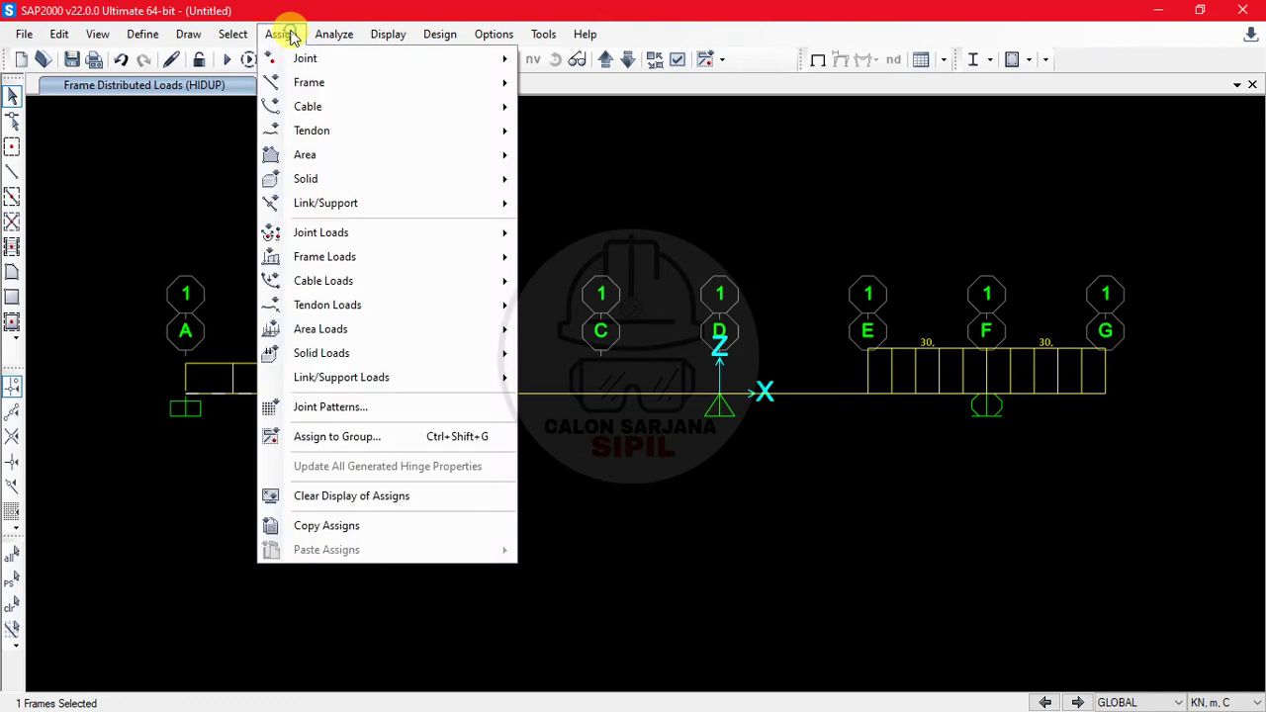
pyautogui.moveTo(348, 267)
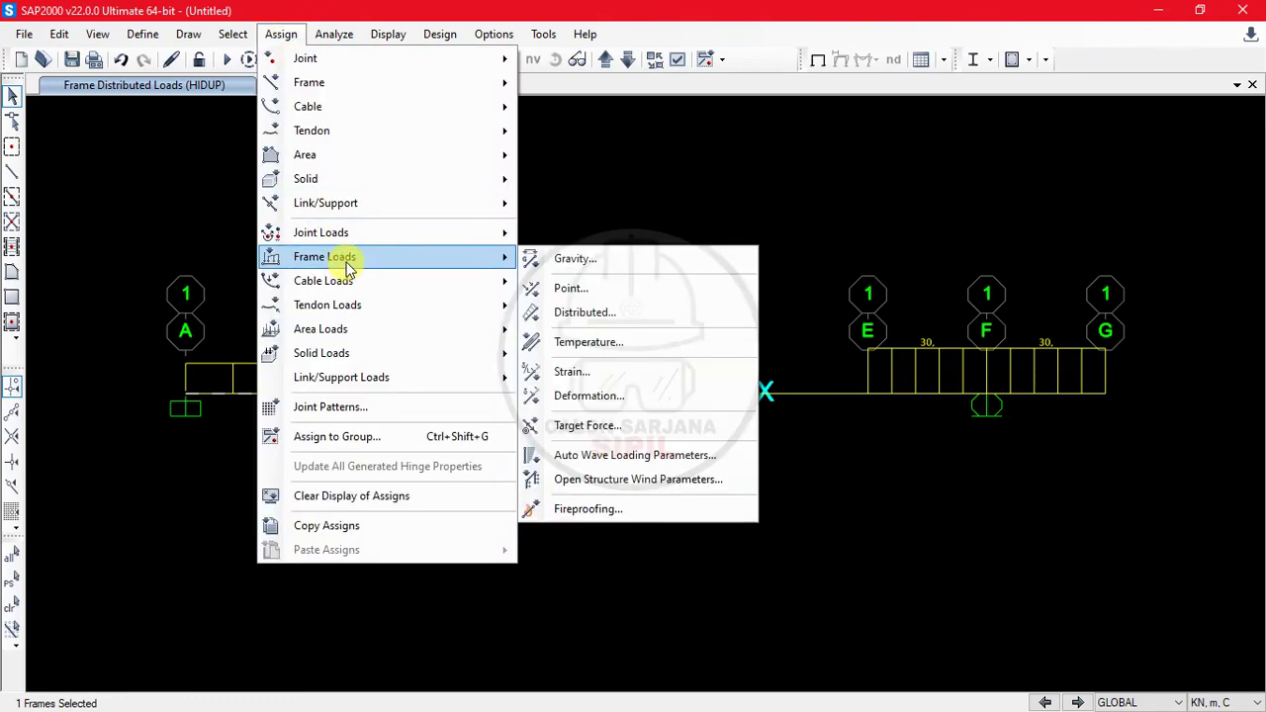
pyautogui.click(596, 314)
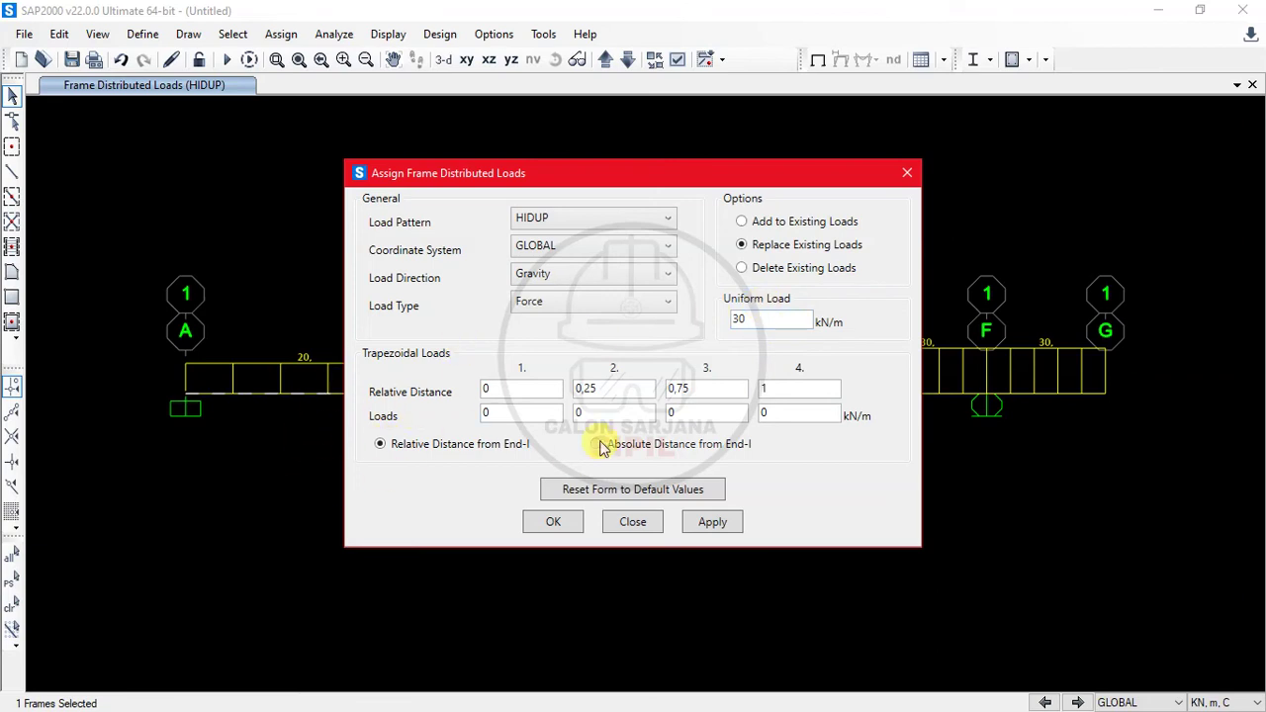
pyautogui.moveTo(519, 173); pyautogui.dragTo(725, 170)
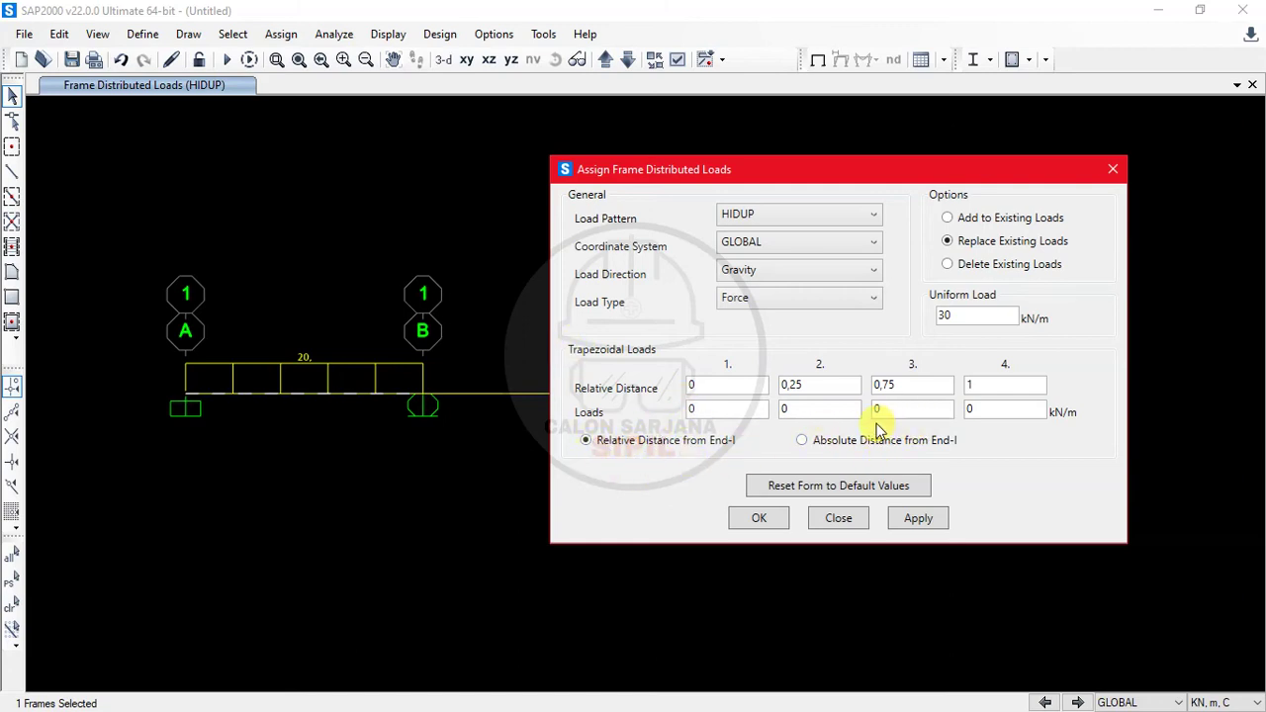
pyautogui.click(839, 517)
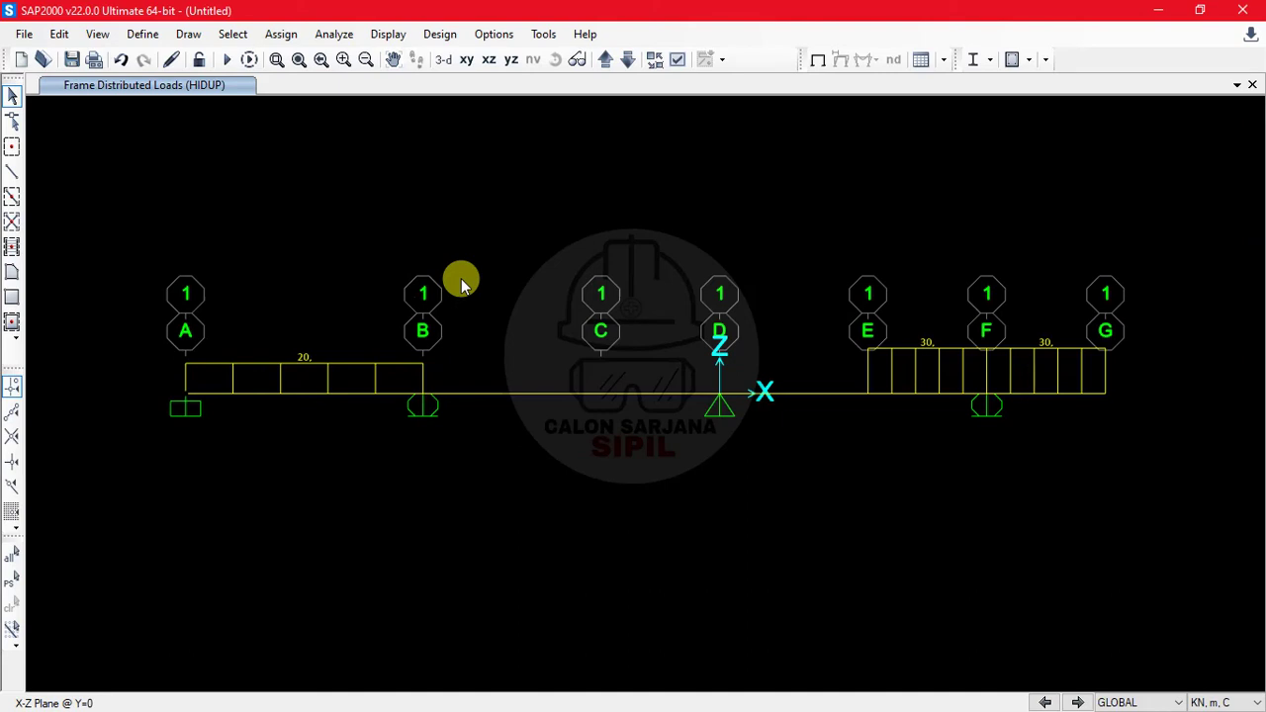
# Assign the P1 live load from the PDF to joint C as a Global Z force of -50 kN in HIDUP.
pyautogui.click(599, 396)
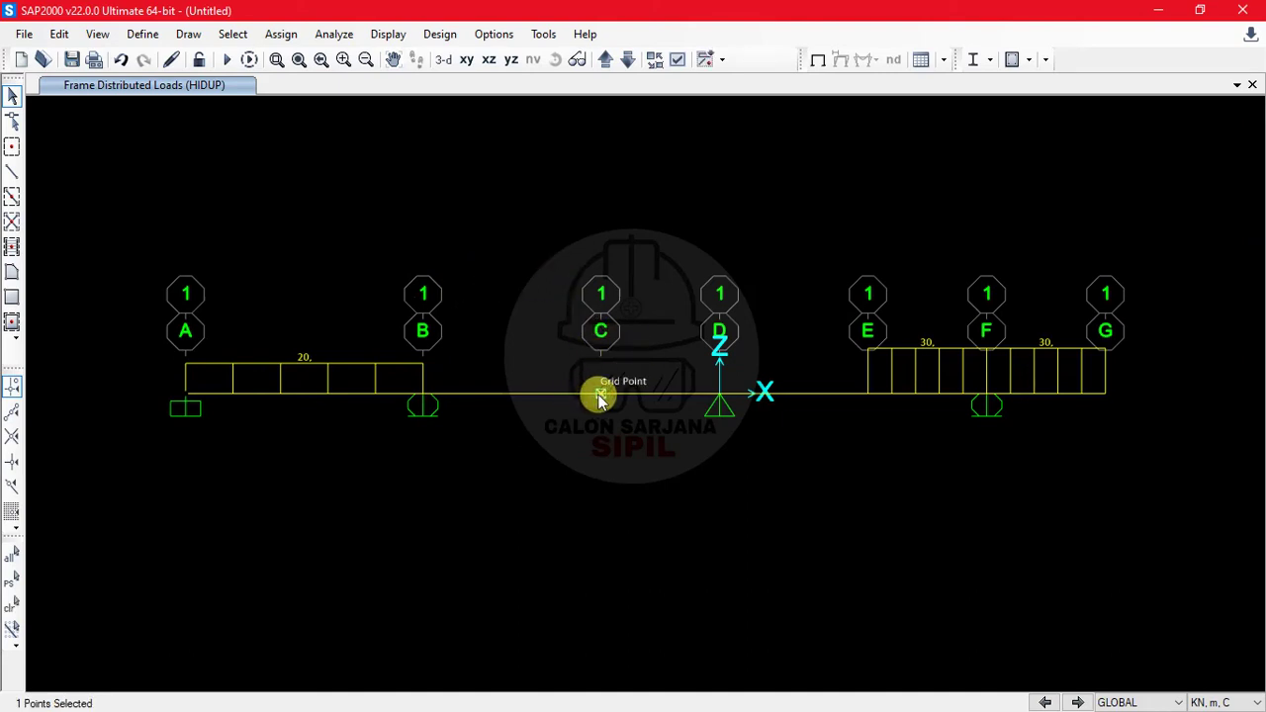
pyautogui.click(281, 34)
pyautogui.click(361, 20)
pyautogui.click(289, 36)
pyautogui.click(288, 35)
pyautogui.click(273, 26)
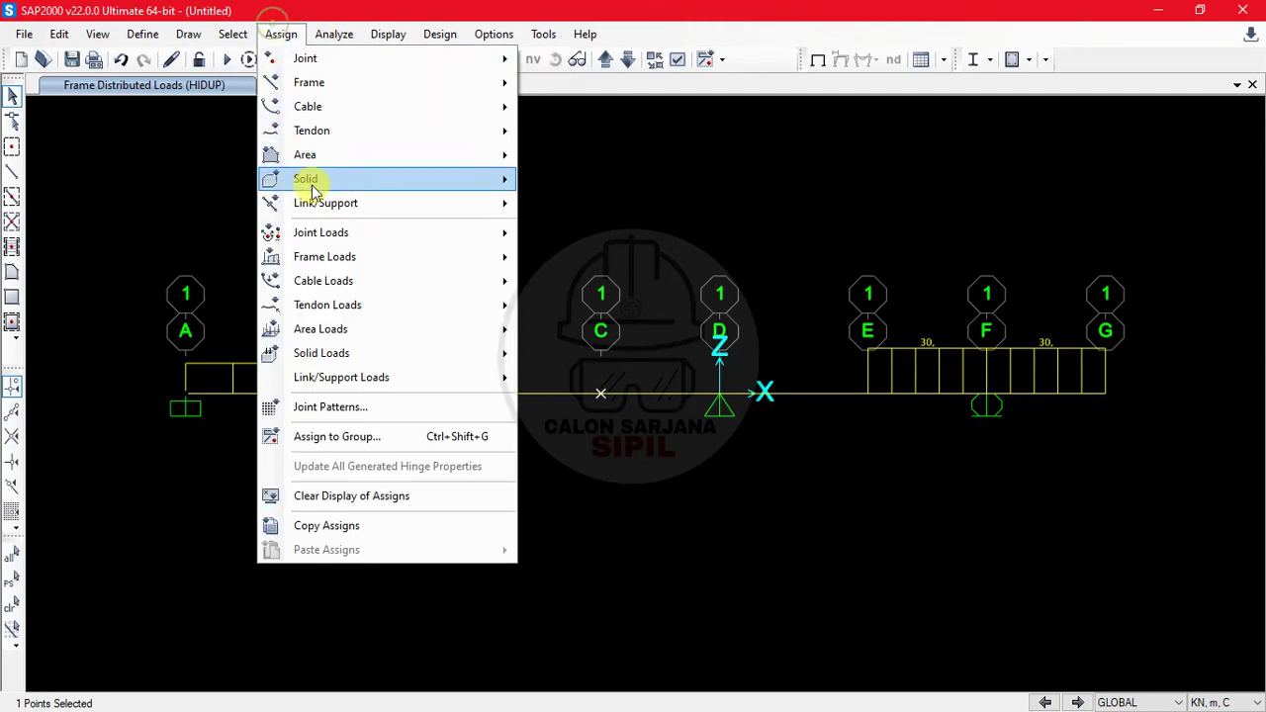
pyautogui.moveTo(348, 231)
pyautogui.click(525, 235)
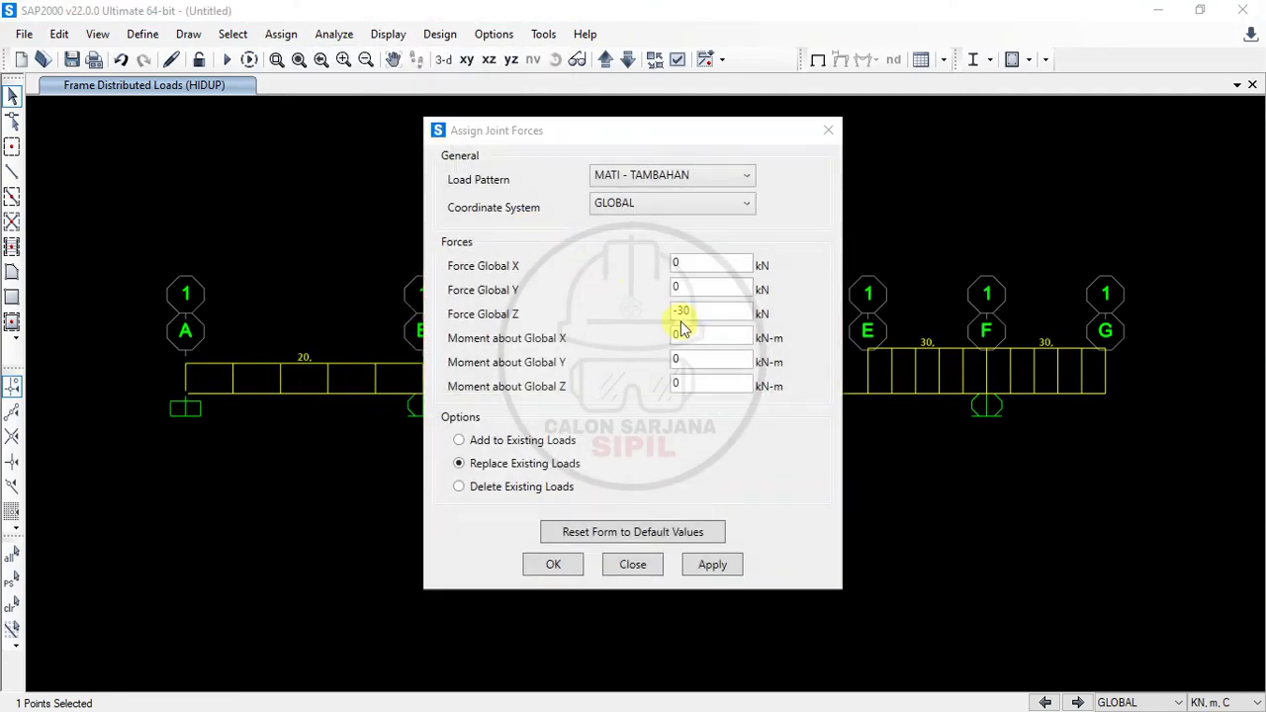
pyautogui.hotkey('alt', 'Tab')
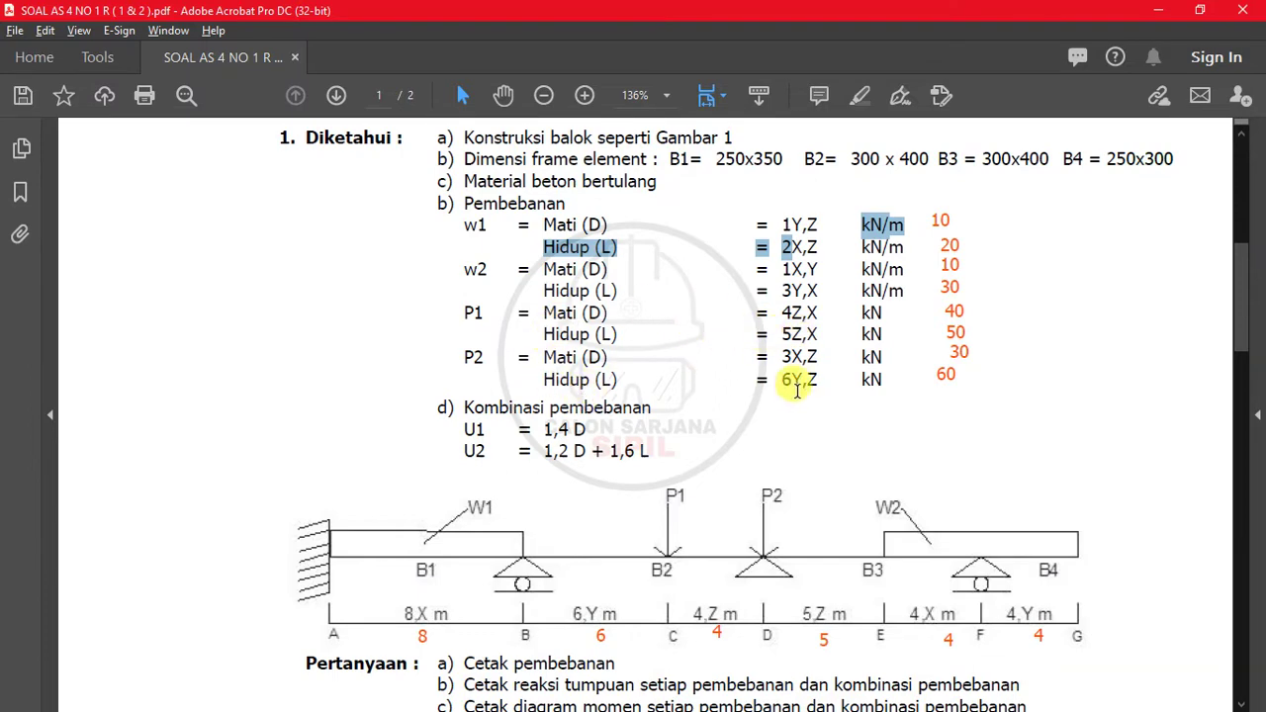
pyautogui.hotkey('alt', 'Tab')
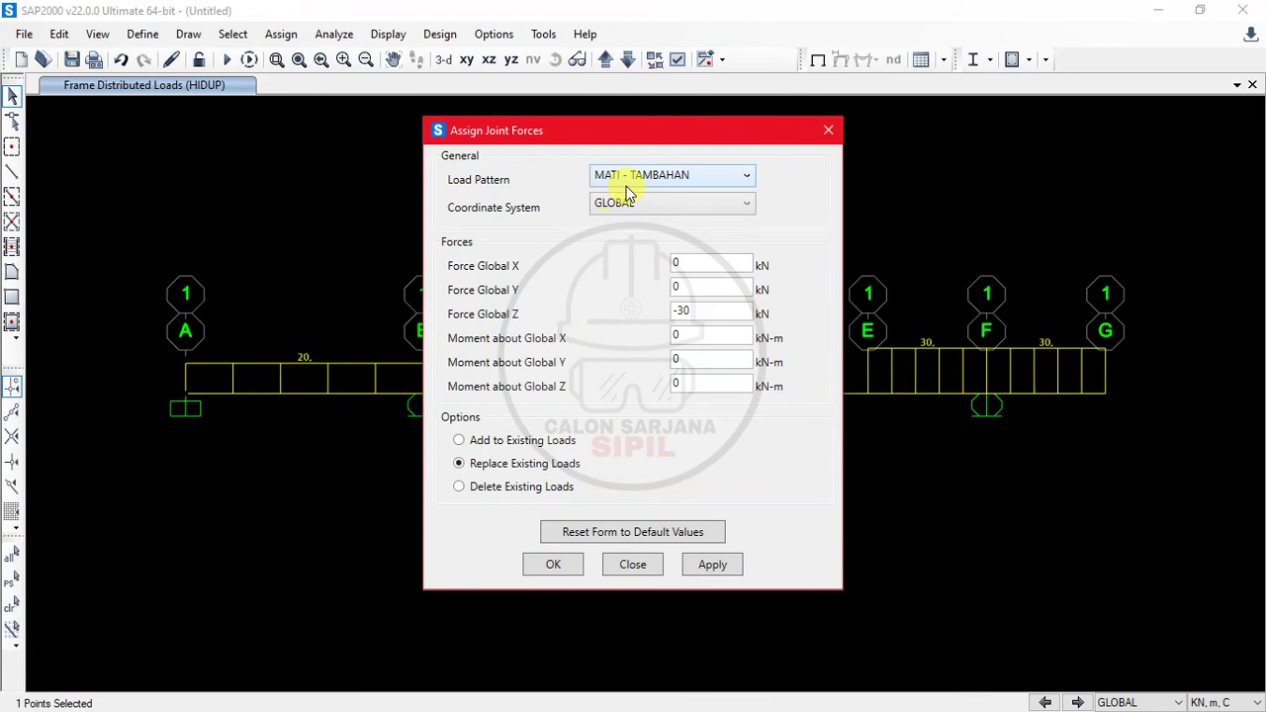
pyautogui.click(626, 184)
pyautogui.click(647, 212)
pyautogui.click(716, 314)
pyautogui.write('-50')
pyautogui.click(569, 564)
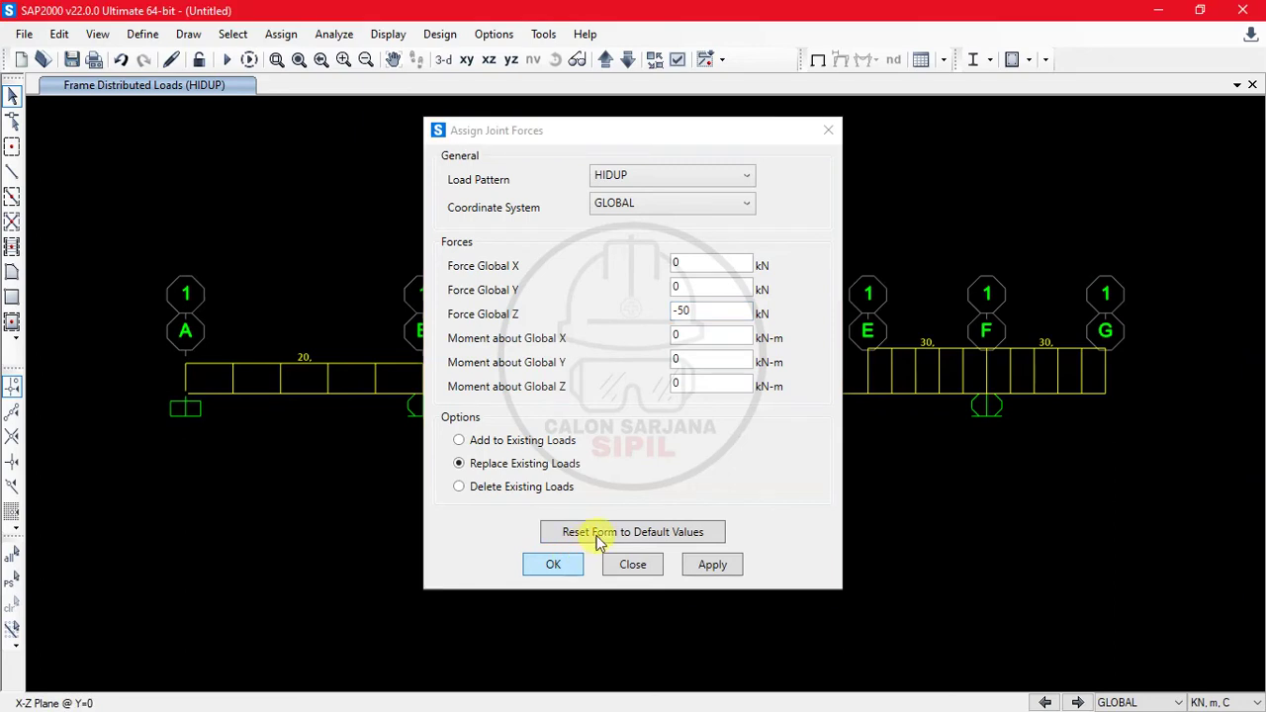
# Assign the P2 live load to joint D as a Global Z force of -60 kN in HIDUP.
pyautogui.click(723, 394)
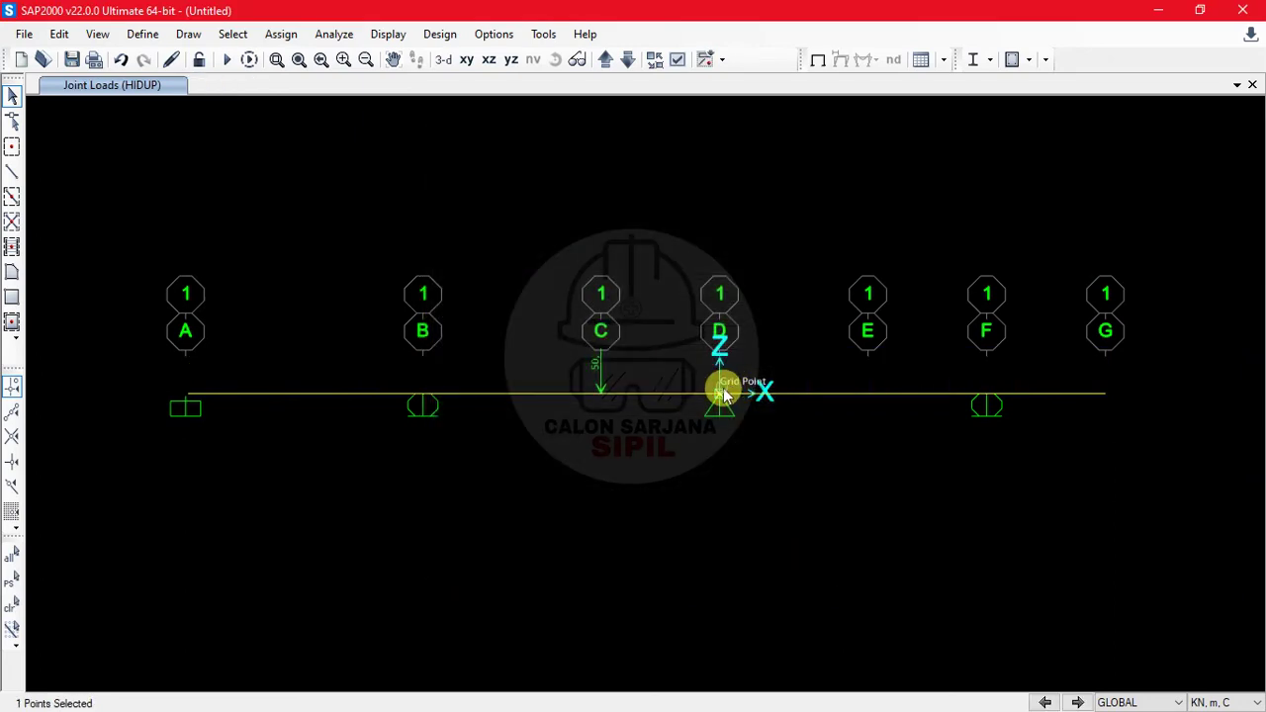
pyautogui.click(280, 34)
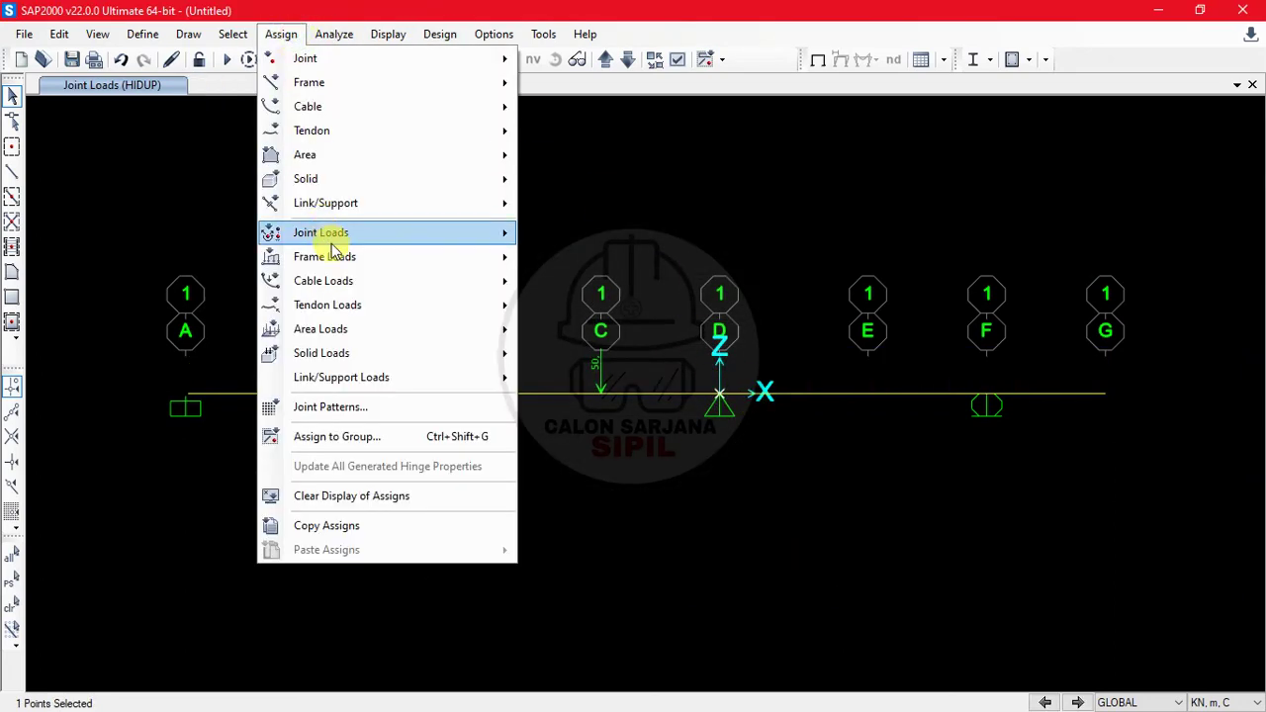
pyautogui.moveTo(331, 232)
pyautogui.click(567, 239)
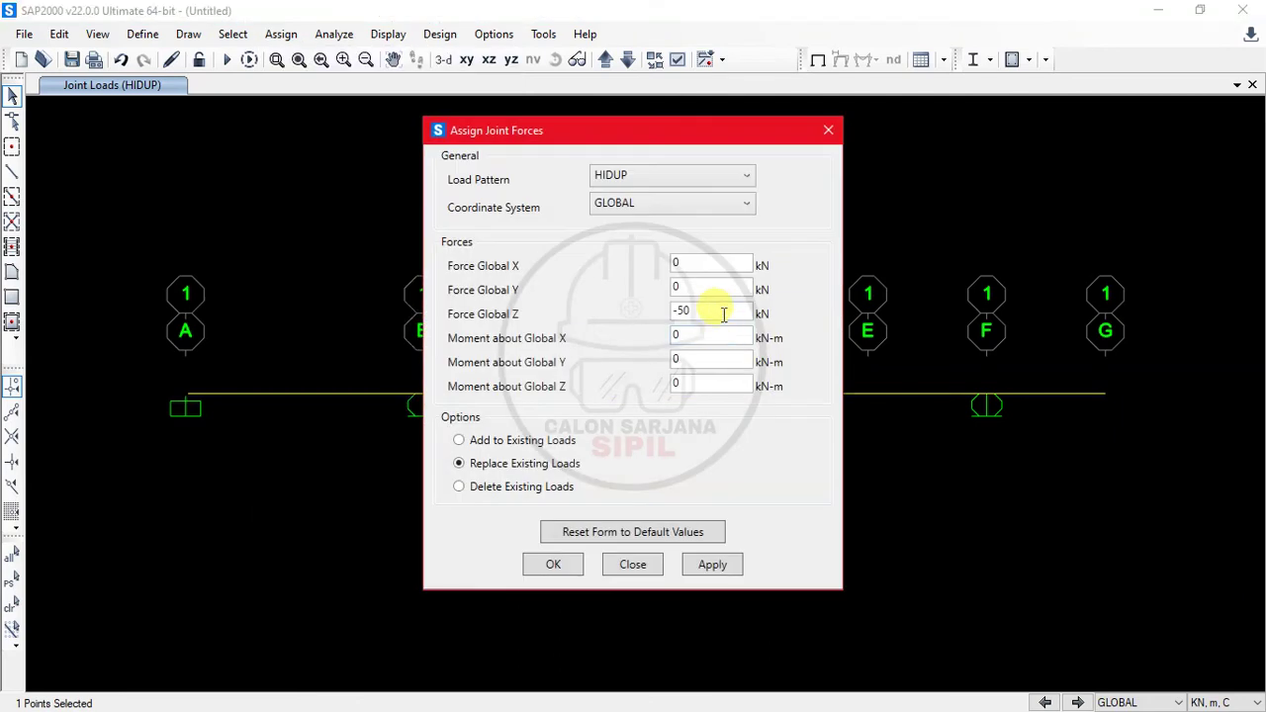
pyautogui.write('6')
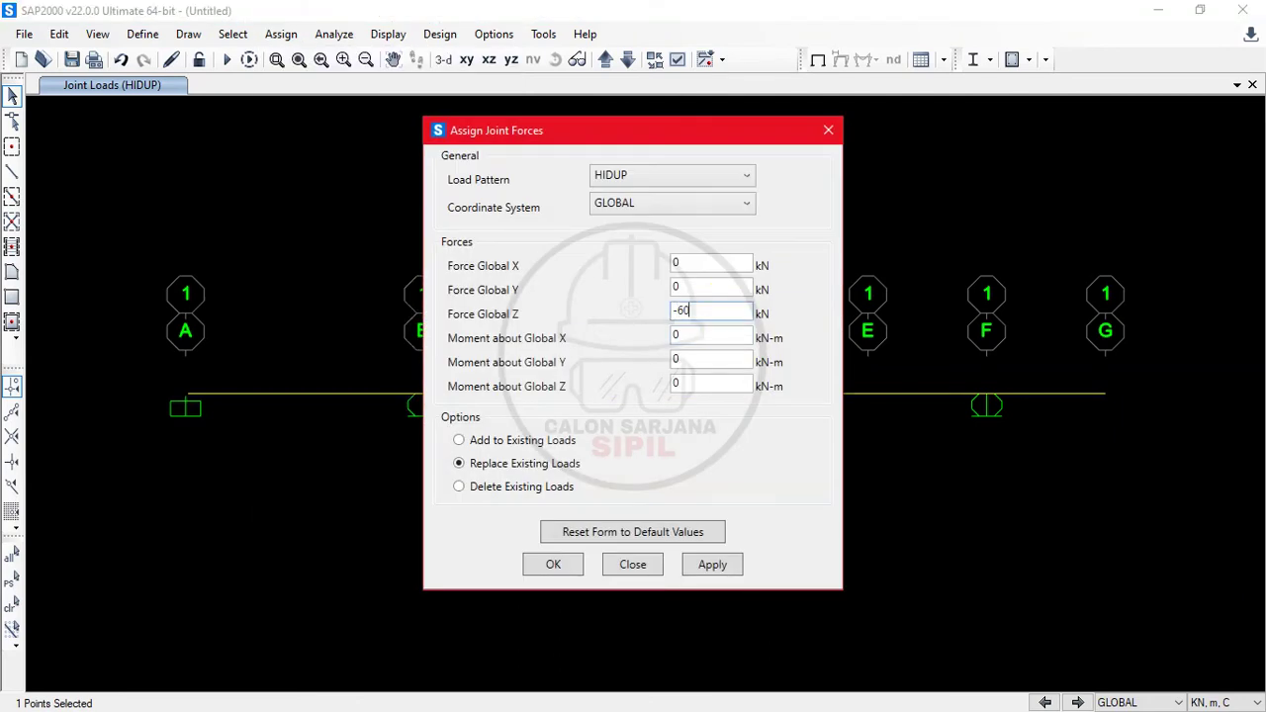
pyautogui.click(556, 563)
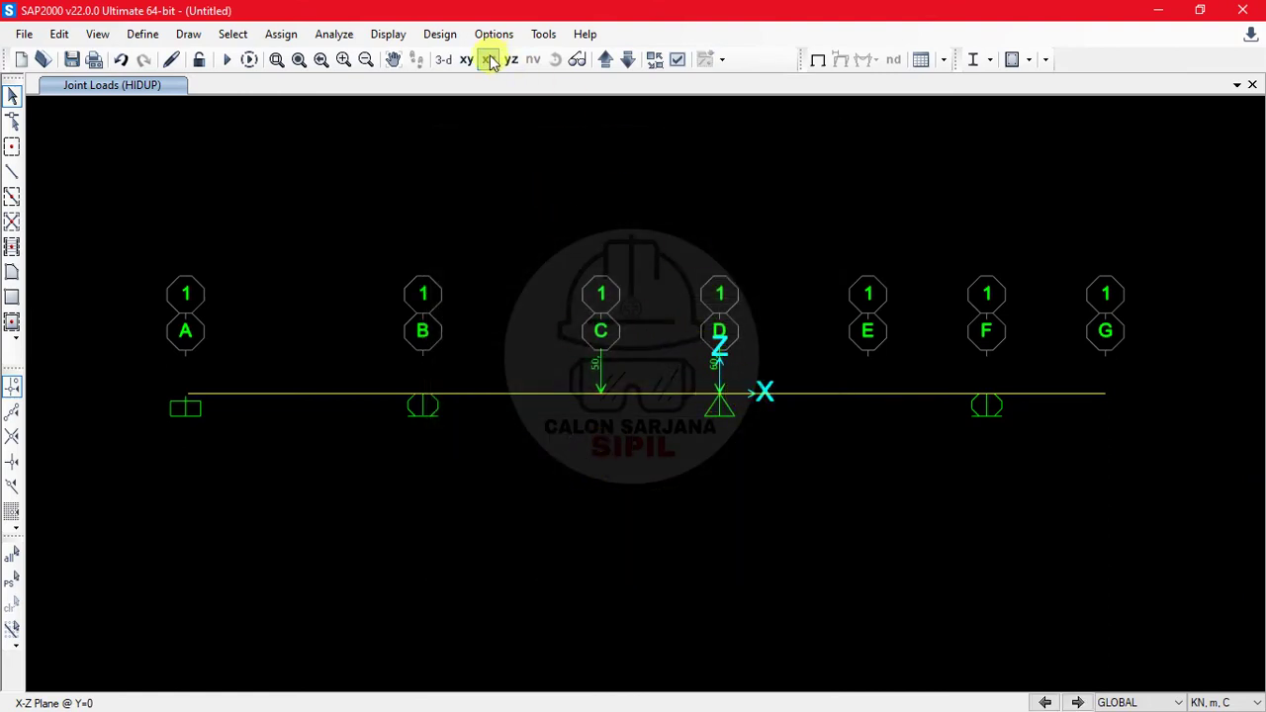
# Display the HIDUP frame span forces together with the joint loads and loading values on the beam for checking.
pyautogui.click(391, 34)
pyautogui.moveTo(425, 139)
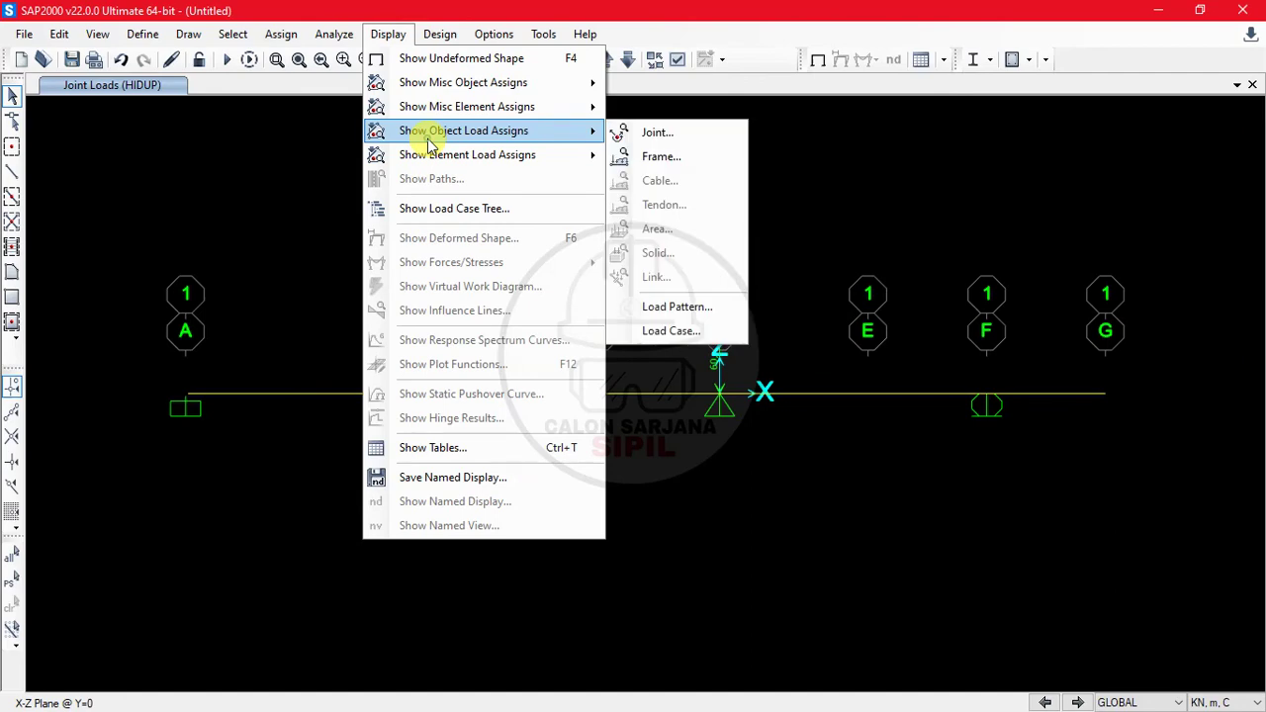
pyautogui.click(682, 158)
pyautogui.click(687, 175)
pyautogui.click(615, 209)
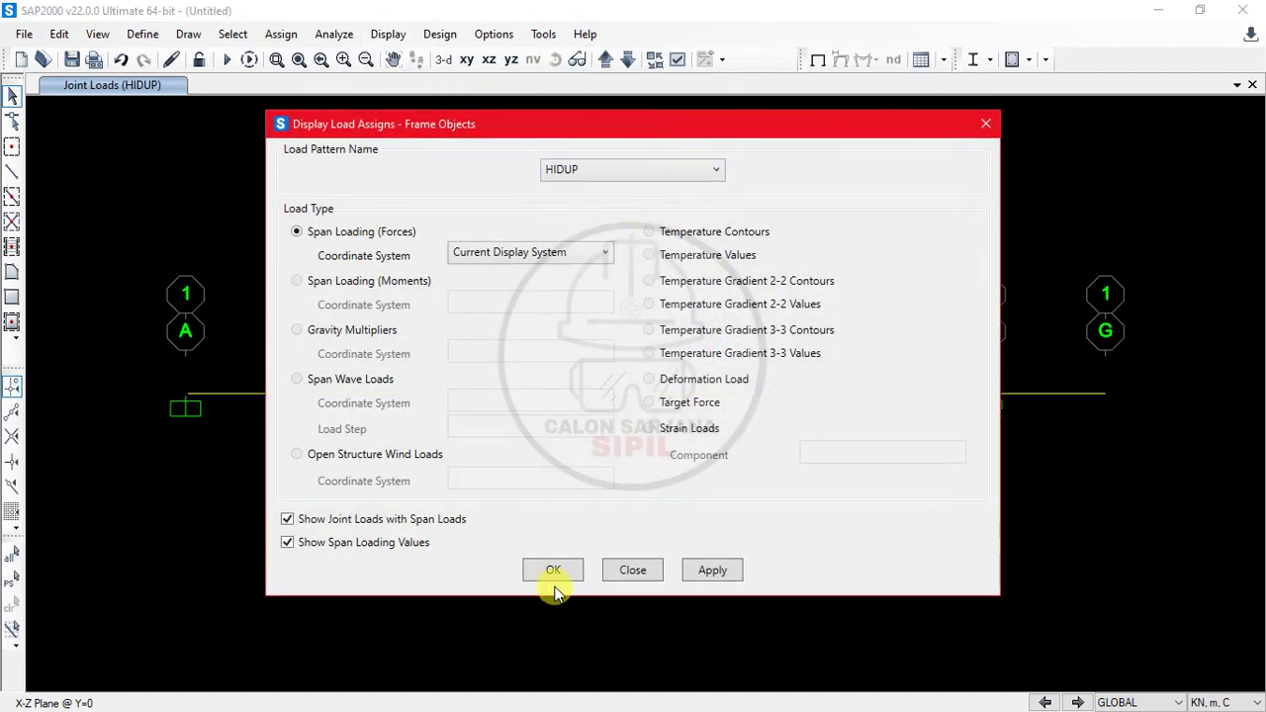
pyautogui.click(554, 581)
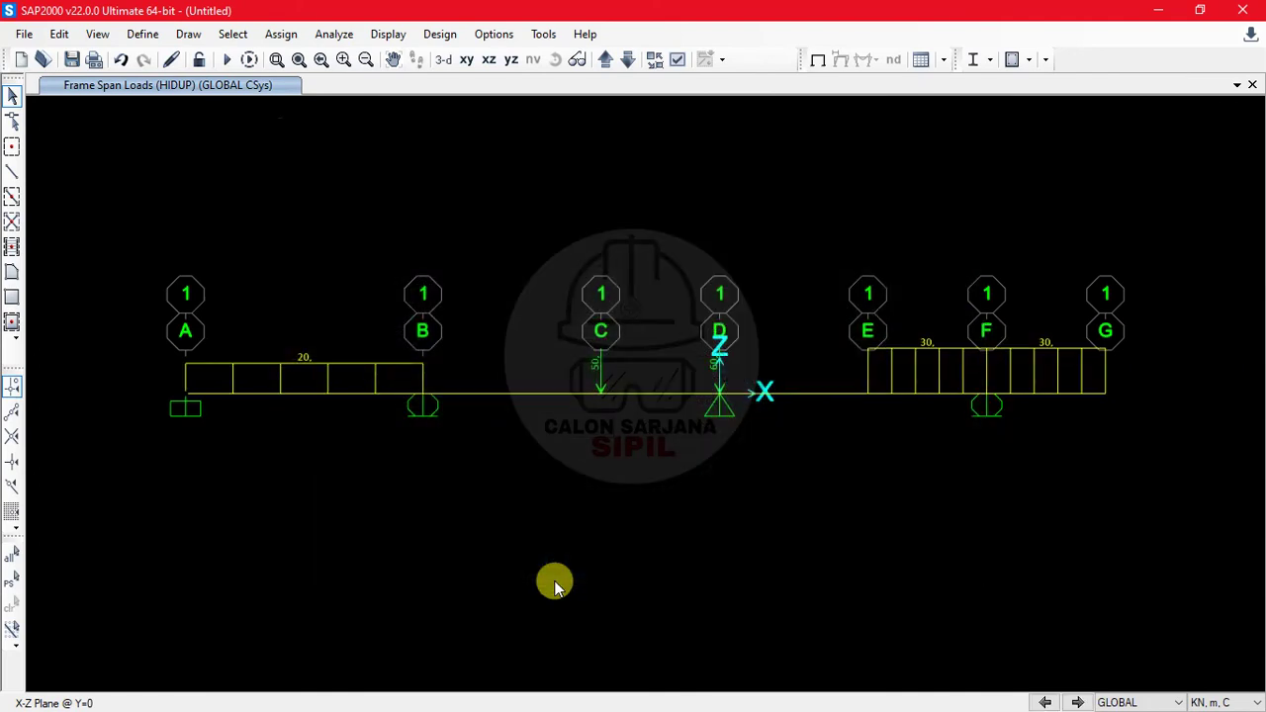
pyautogui.moveTo(117, 265); pyautogui.dragTo(1194, 504)
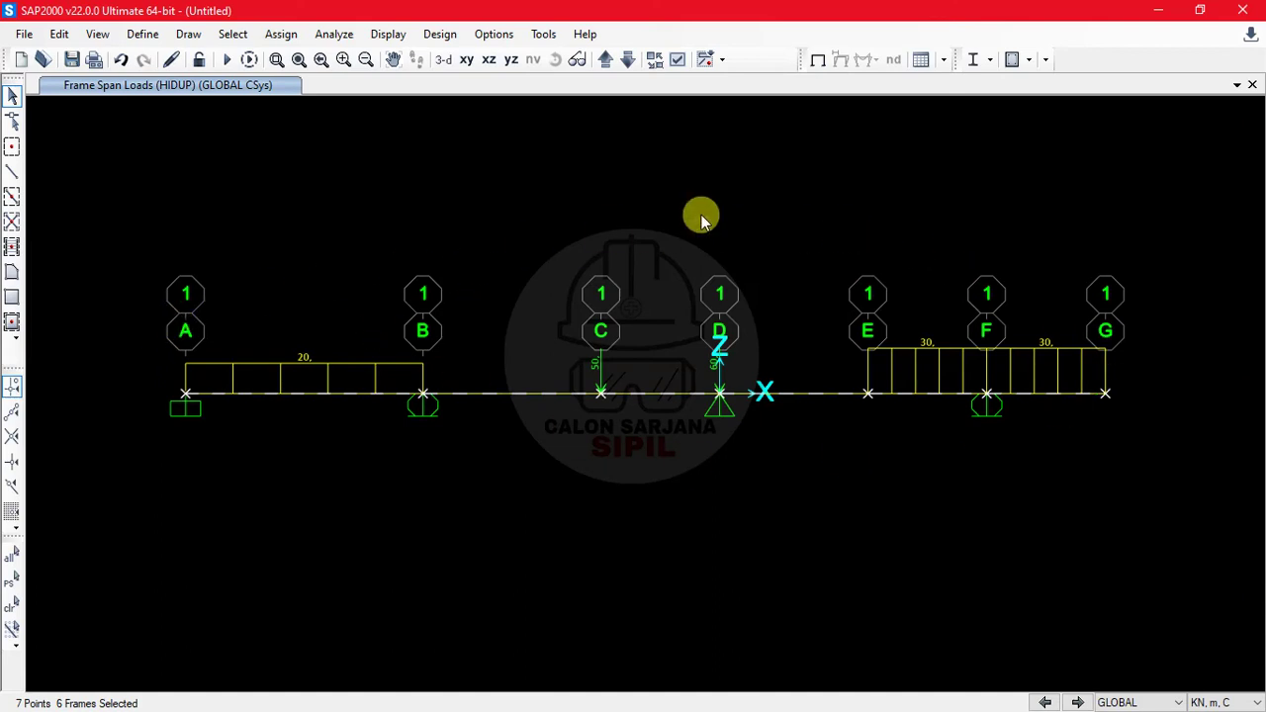
pyautogui.press('Escape')
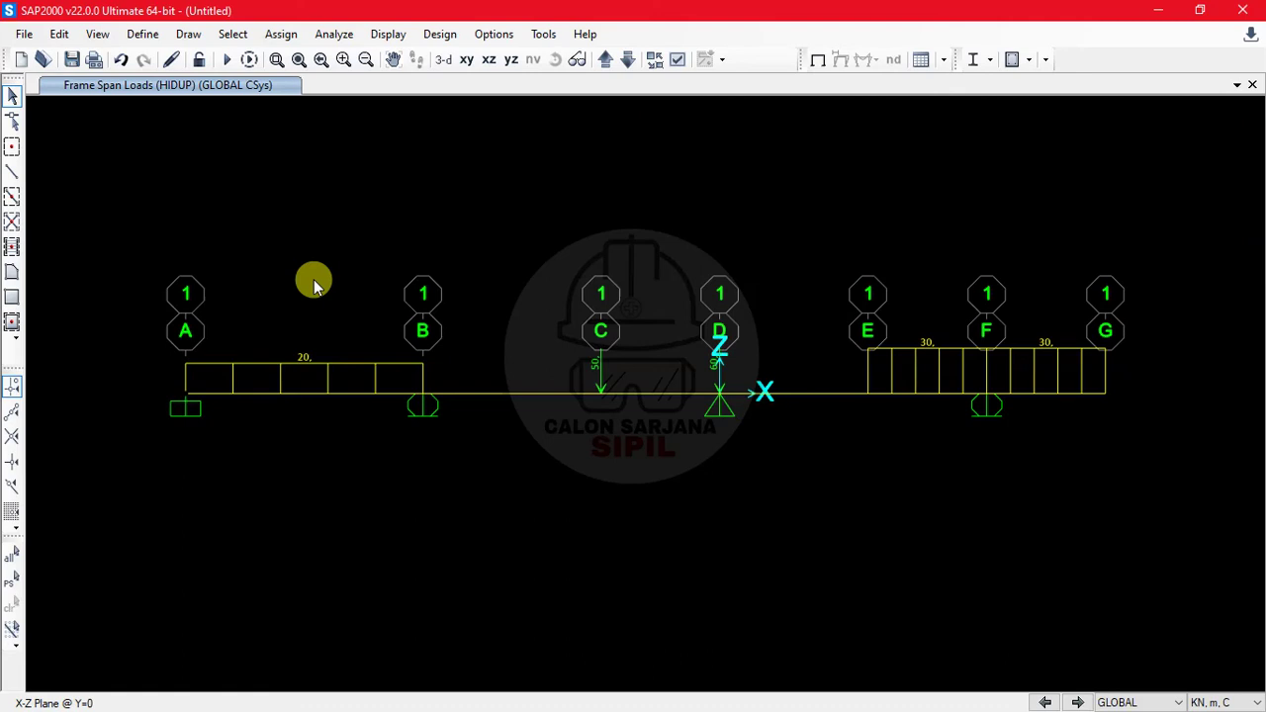
# Set the analysis options to the Plane Frame (XZ Plane) degrees of freedom.
pyautogui.click(333, 33)
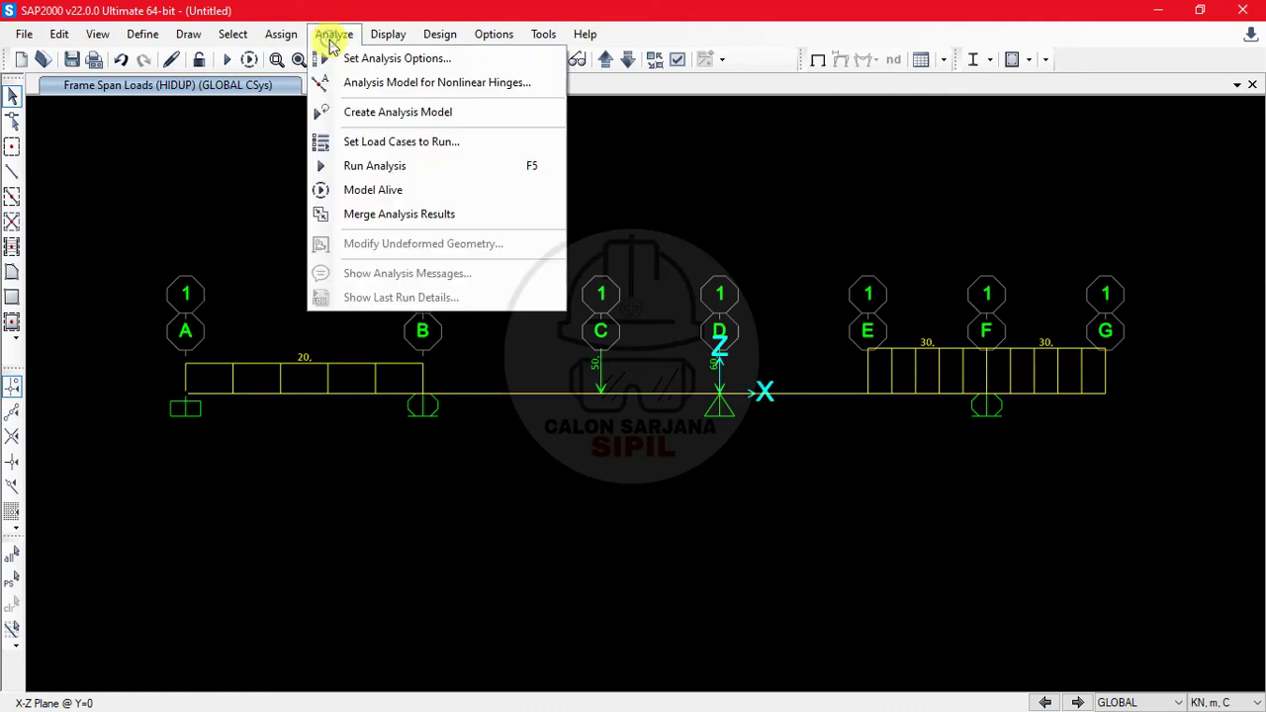
pyautogui.click(359, 59)
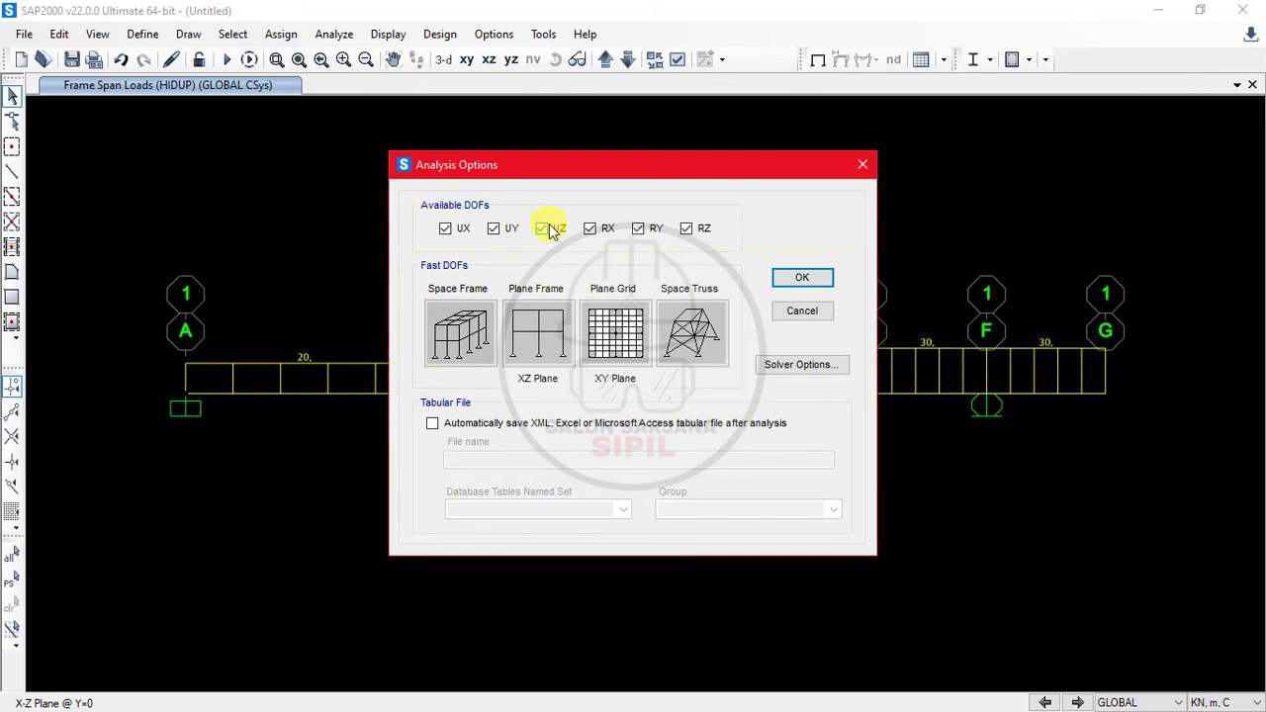
pyautogui.click(526, 337)
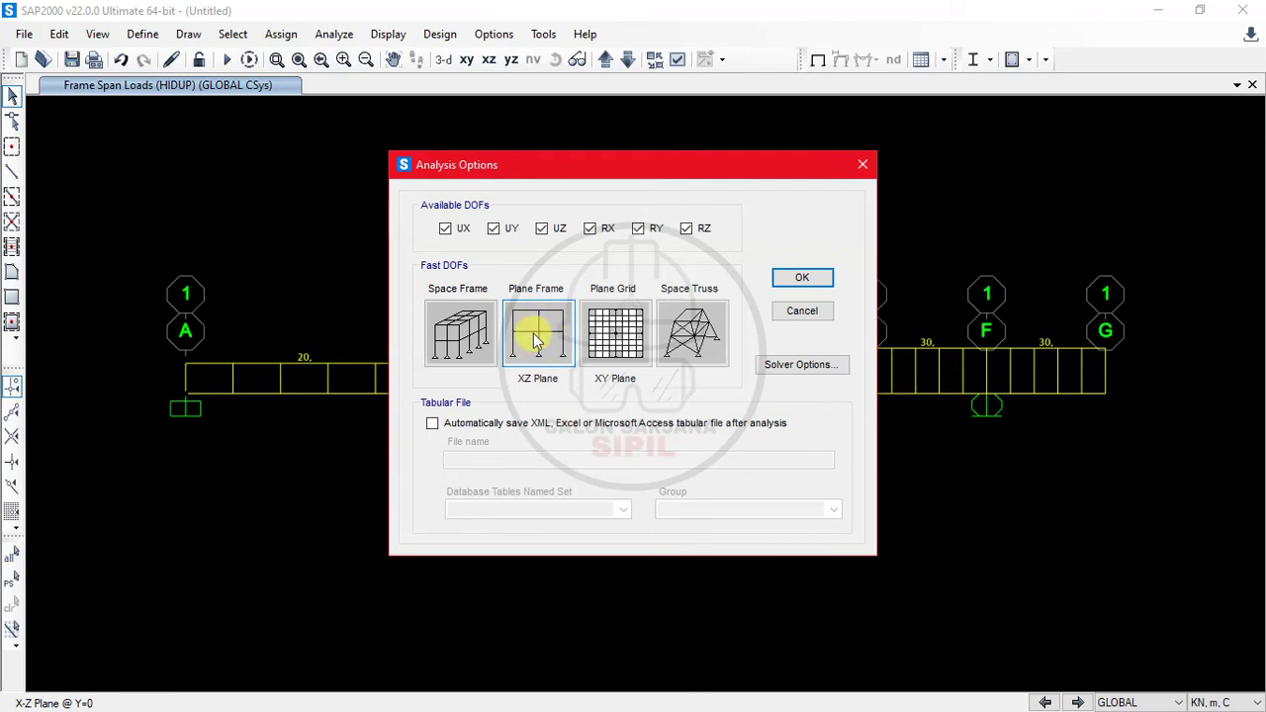
pyautogui.click(802, 277)
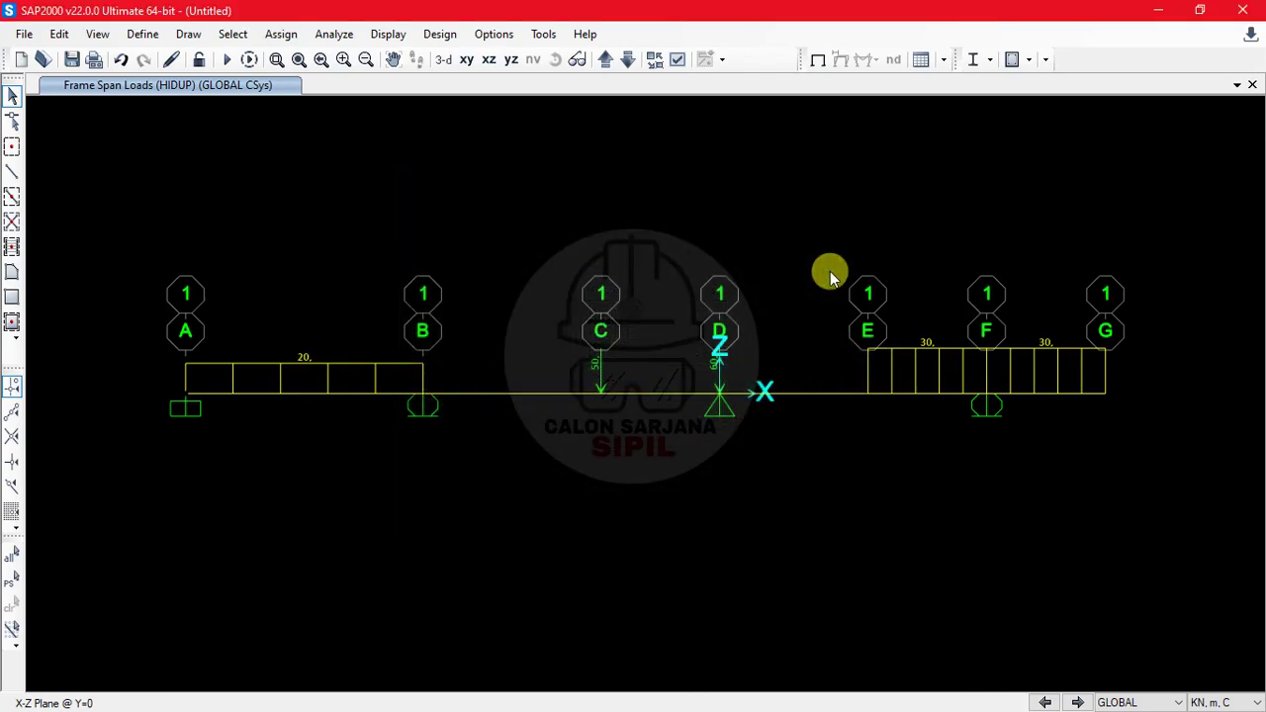
# Set the DEAD and MODAL load cases to Do Not Run and start the analysis of the remaining cases.
pyautogui.click(328, 34)
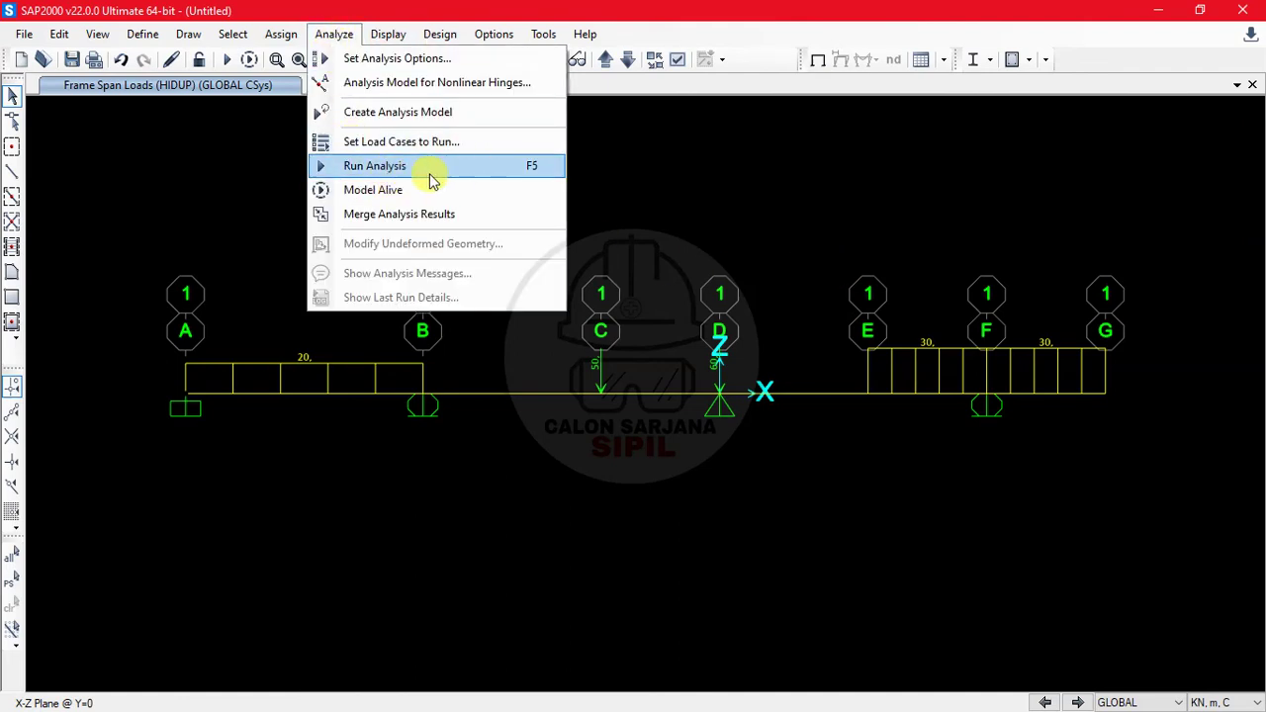
pyautogui.click(333, 30)
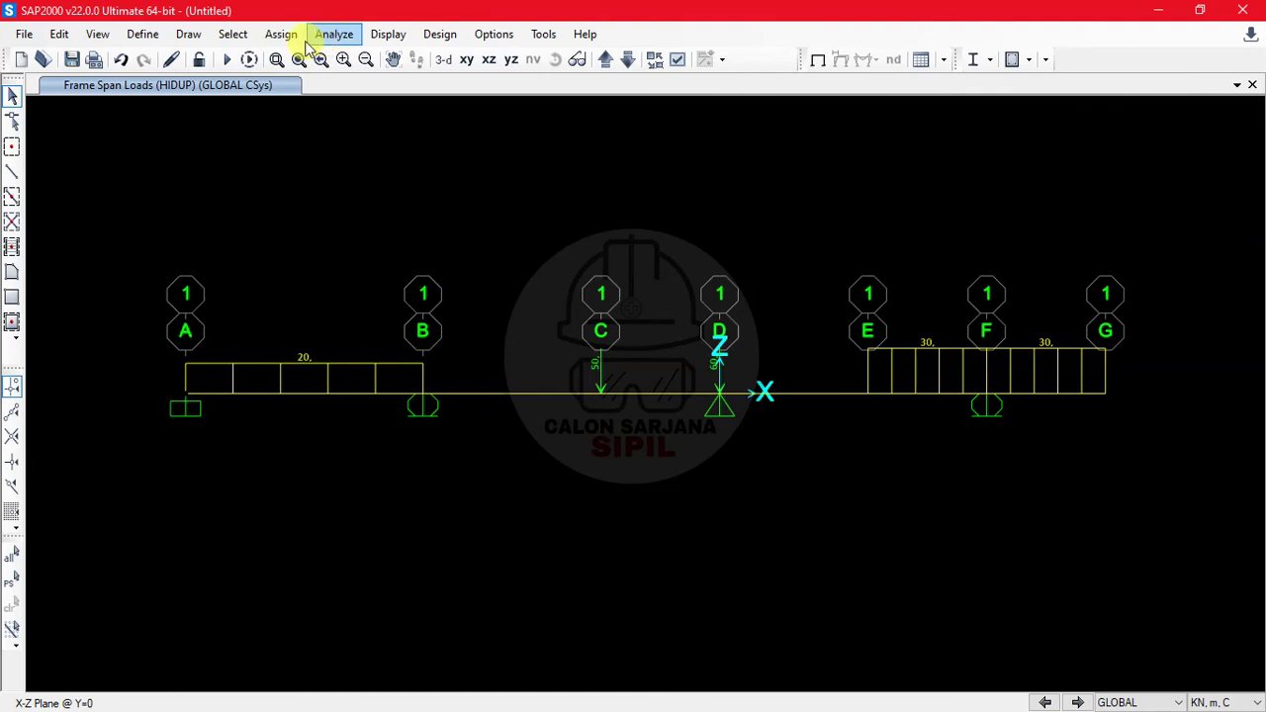
pyautogui.click(226, 60)
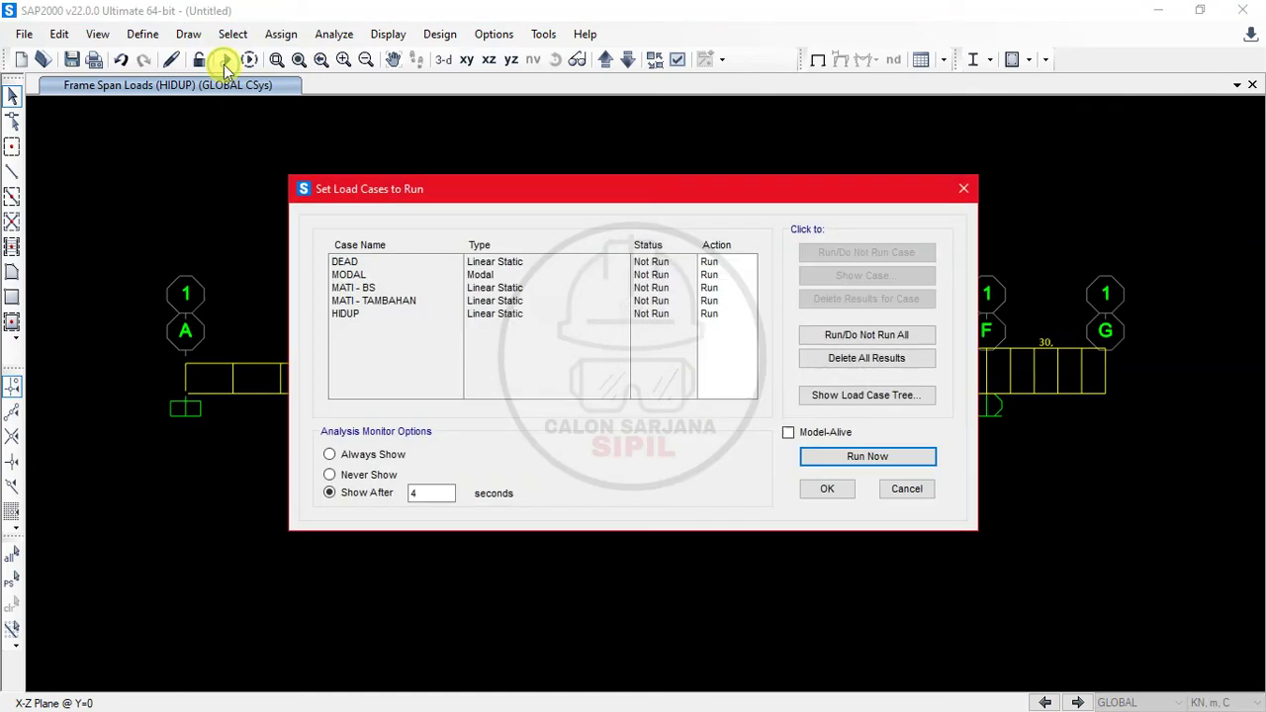
pyautogui.click(660, 262)
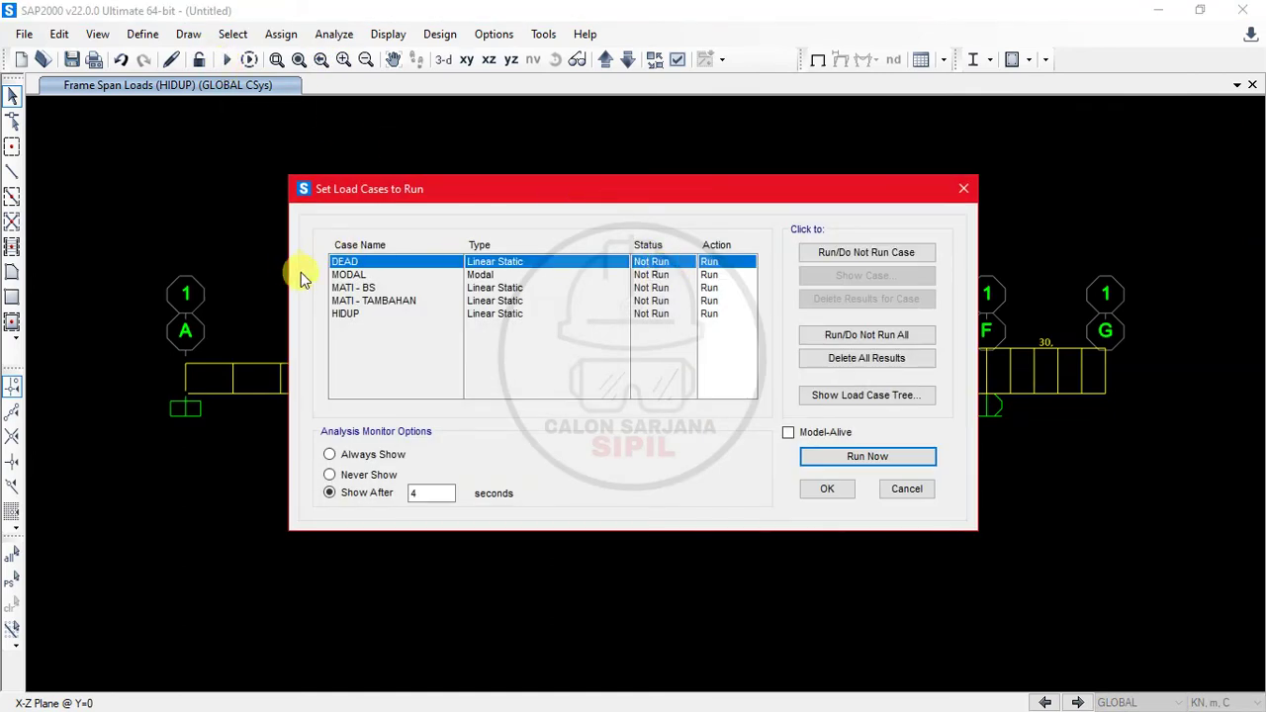
pyautogui.keyDown('shift'); pyautogui.click(369, 274); pyautogui.keyUp('shift')
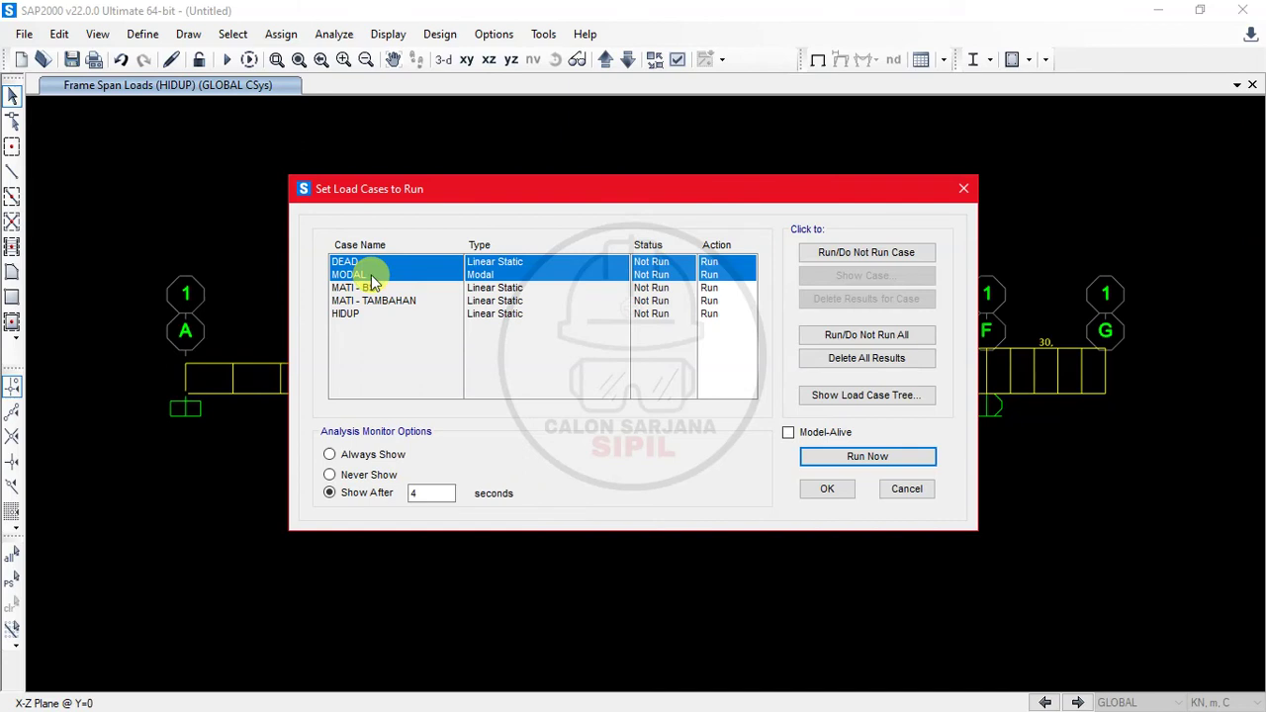
pyautogui.click(923, 252)
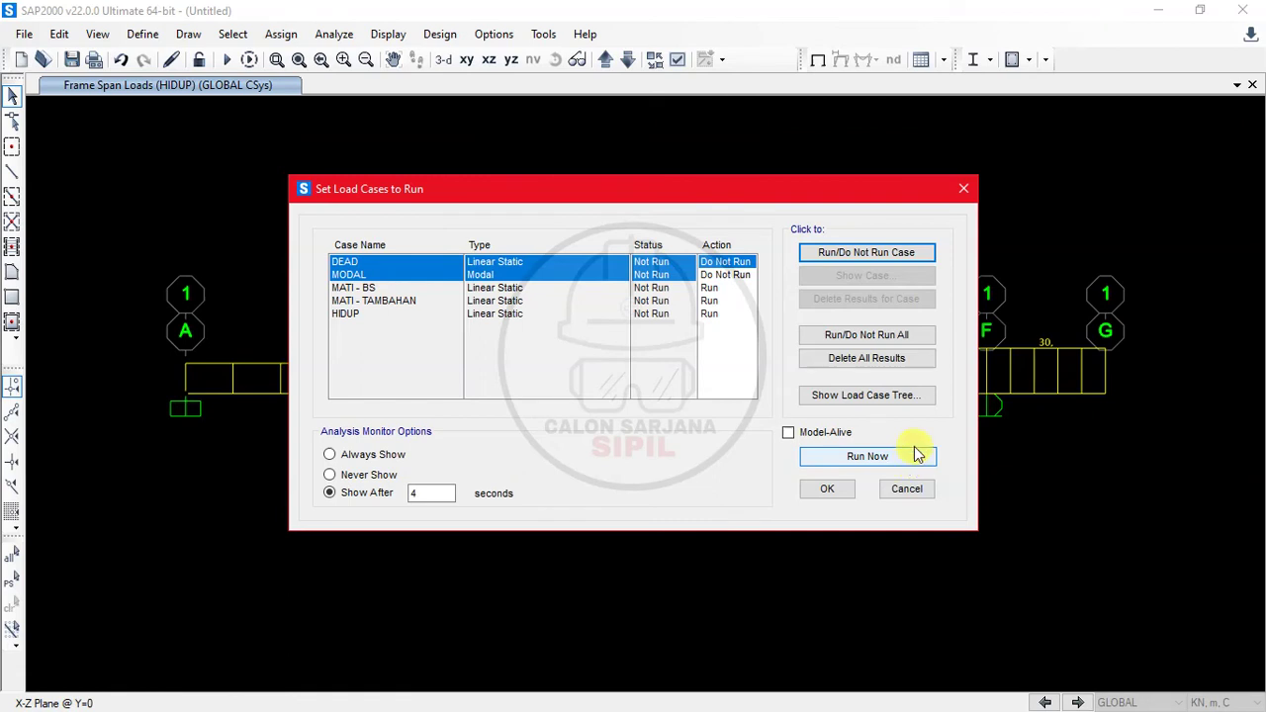
pyautogui.click(855, 456)
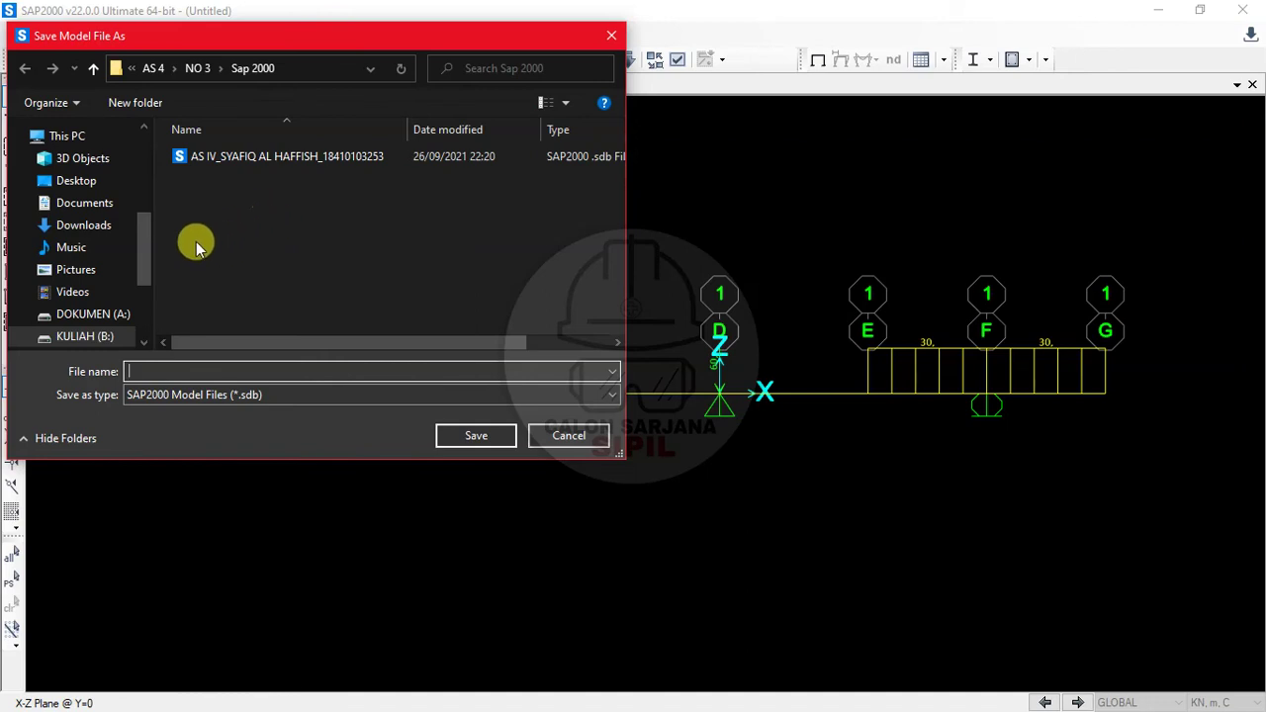
# Browse to the TUTORIAL folder inside YOUTUBE CALON SARJANA SIPIL on drive KULIAH (B:) as the save location.
pyautogui.scroll(-2, 69, 331)
pyautogui.scroll(-1, 87, 329)
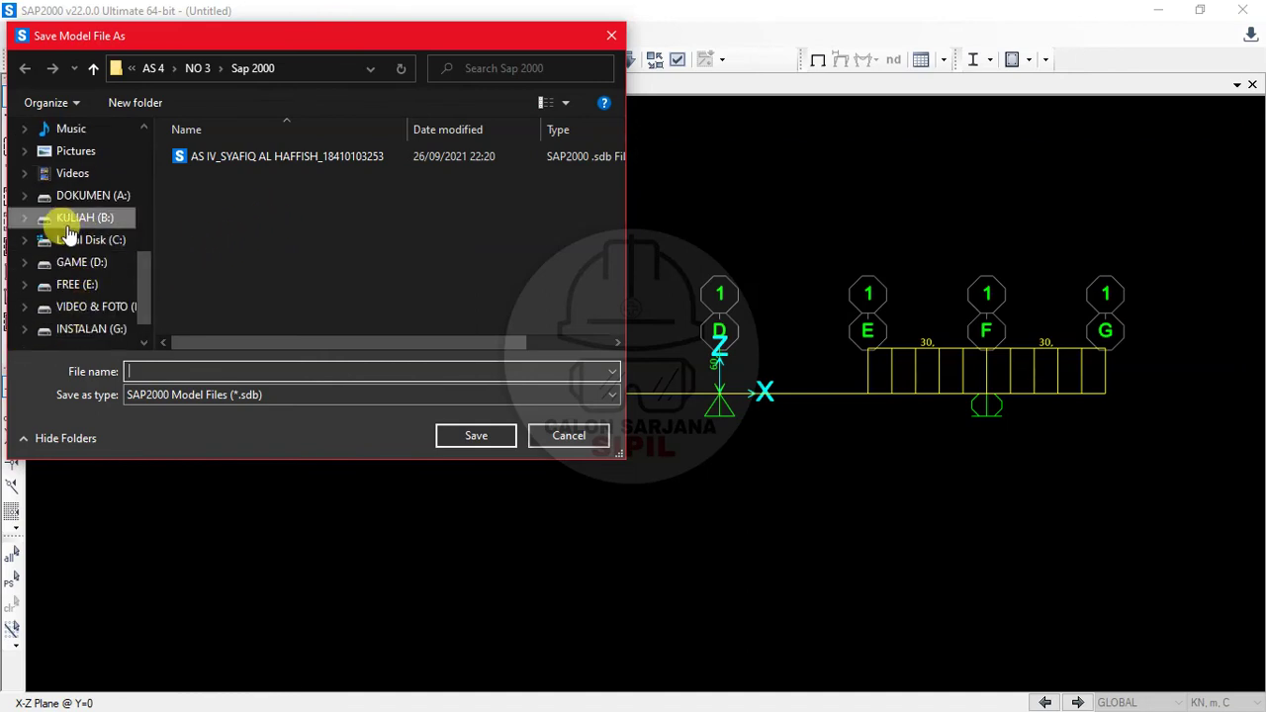
pyautogui.click(62, 215)
pyautogui.scroll(-3, 217, 208)
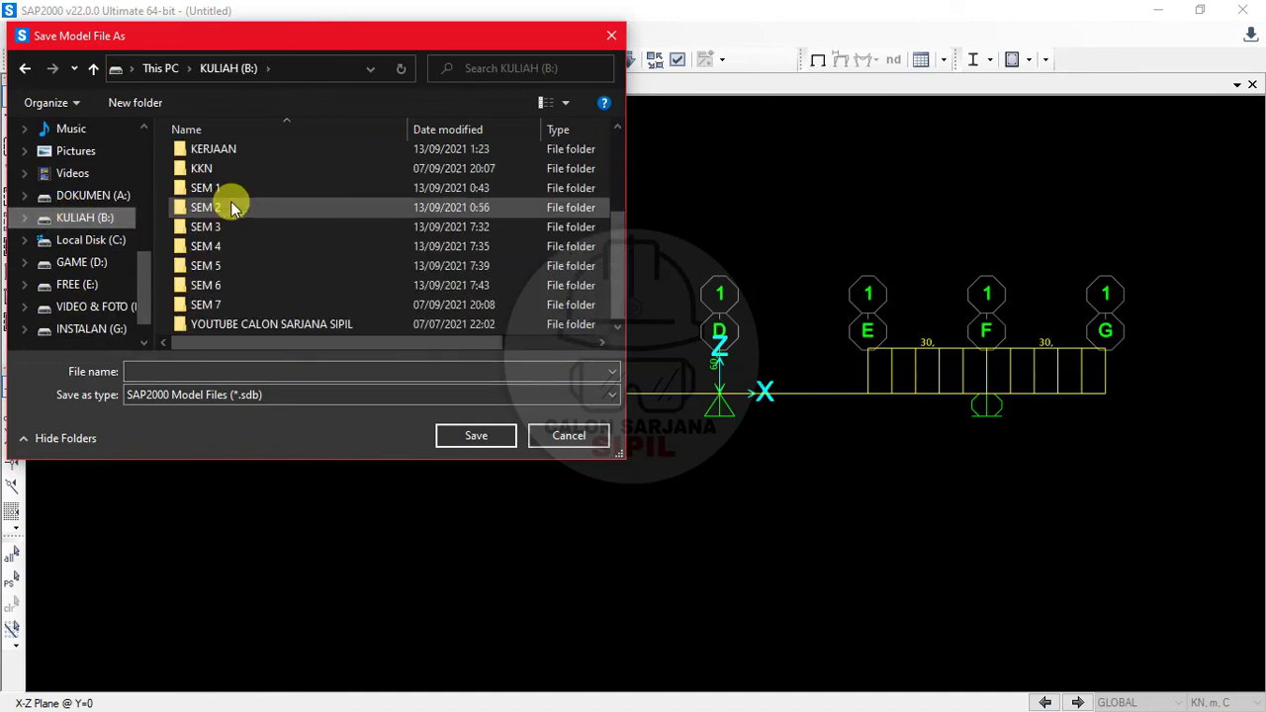
pyautogui.doubleClick(271, 322)
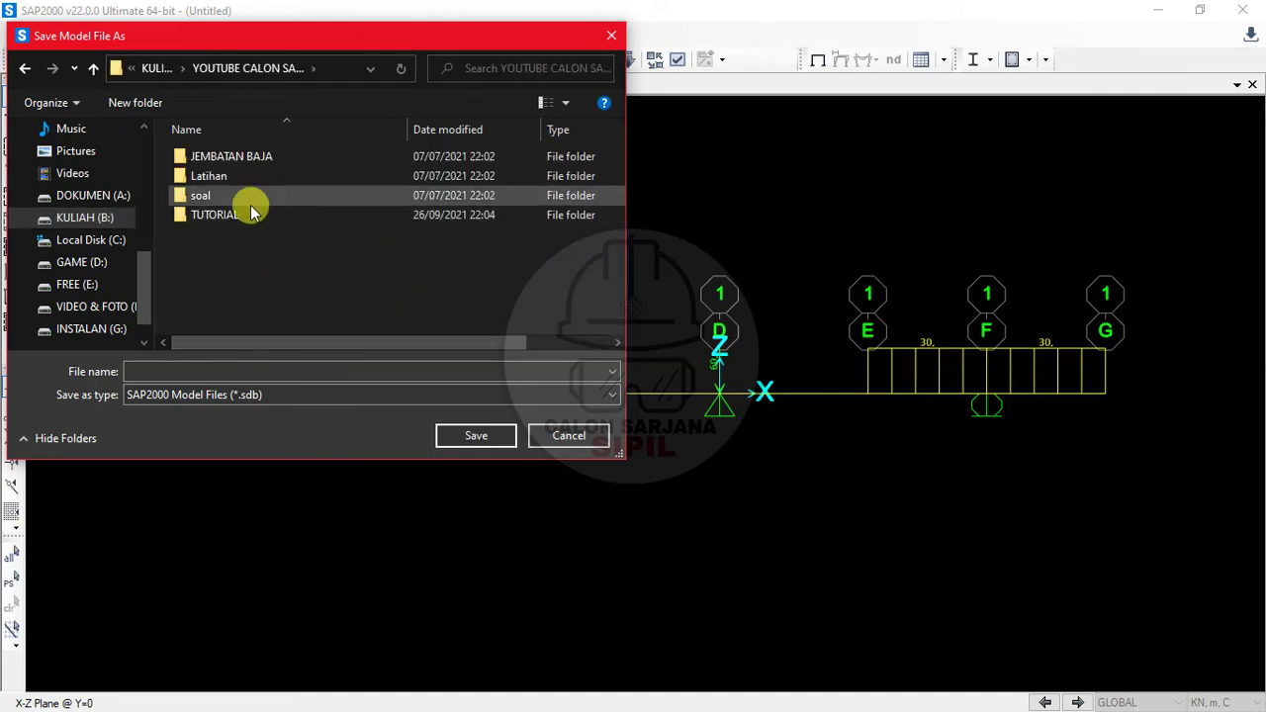
pyautogui.doubleClick(247, 178)
pyautogui.hotkey('alt', 'Up')
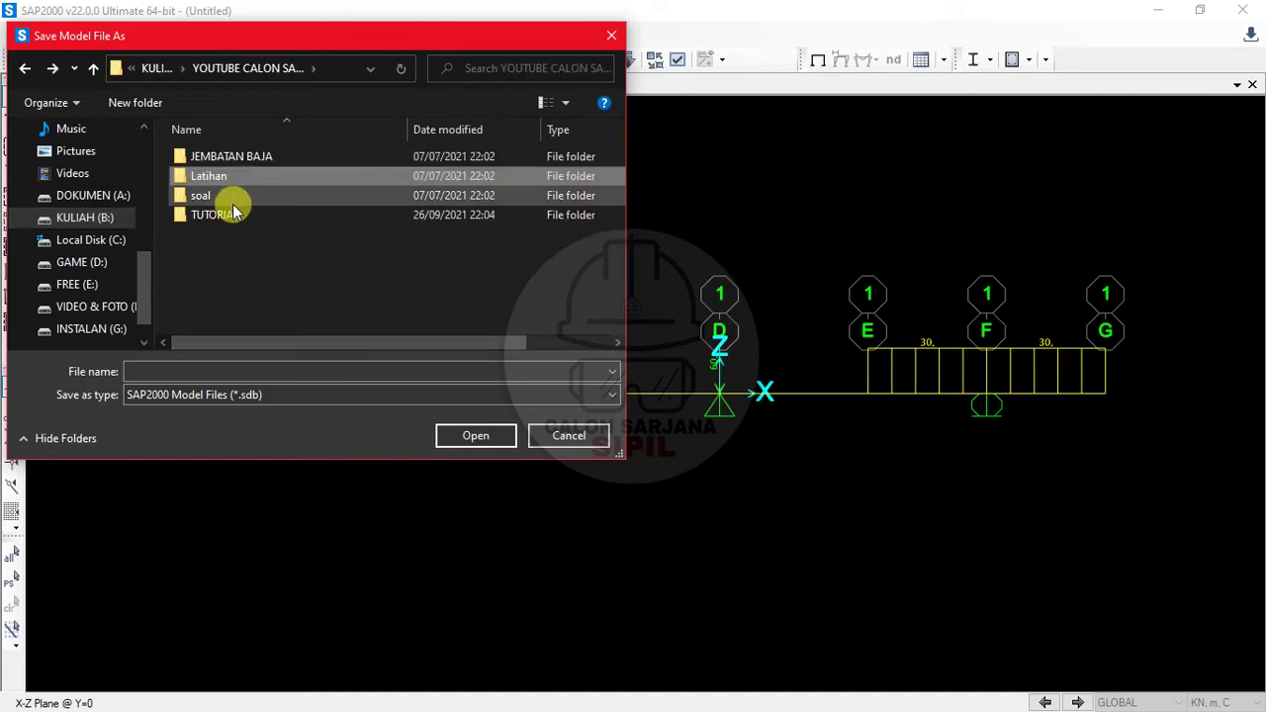
pyautogui.doubleClick(231, 214)
# Create a folder named SOAL AS 4 R ( 1 & 2 ) in TUTORIAL and copy its name.
pyautogui.click(147, 103)
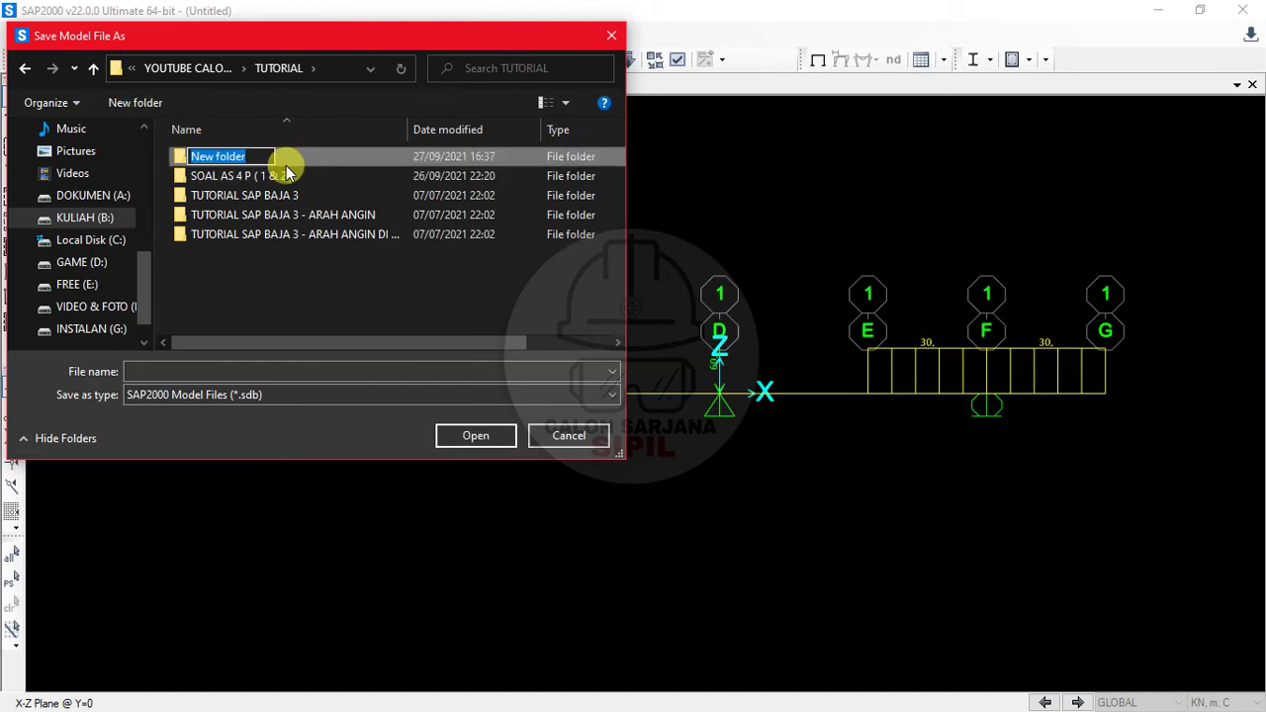
pyautogui.write('SOAL AS 4 R')
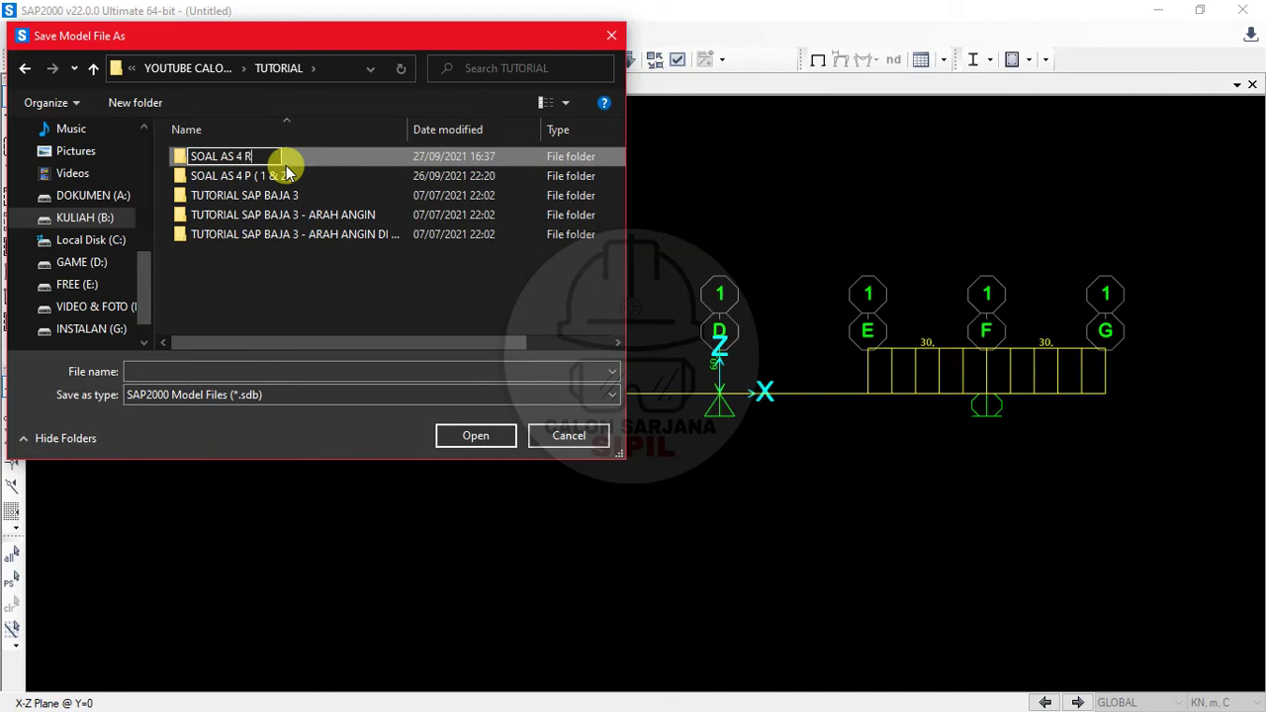
pyautogui.write(' ( 1 & 2')
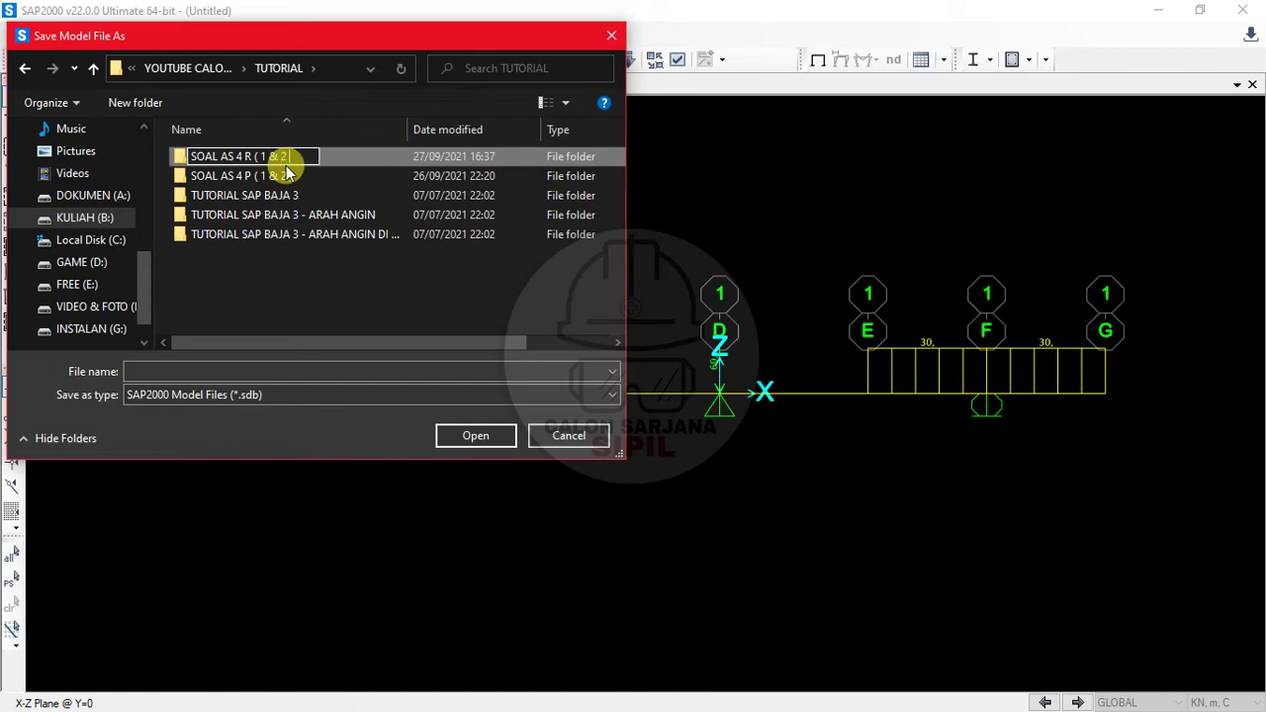
pyautogui.hotkey('ctrl', 'a')
pyautogui.hotkey('ctrl', 'c')
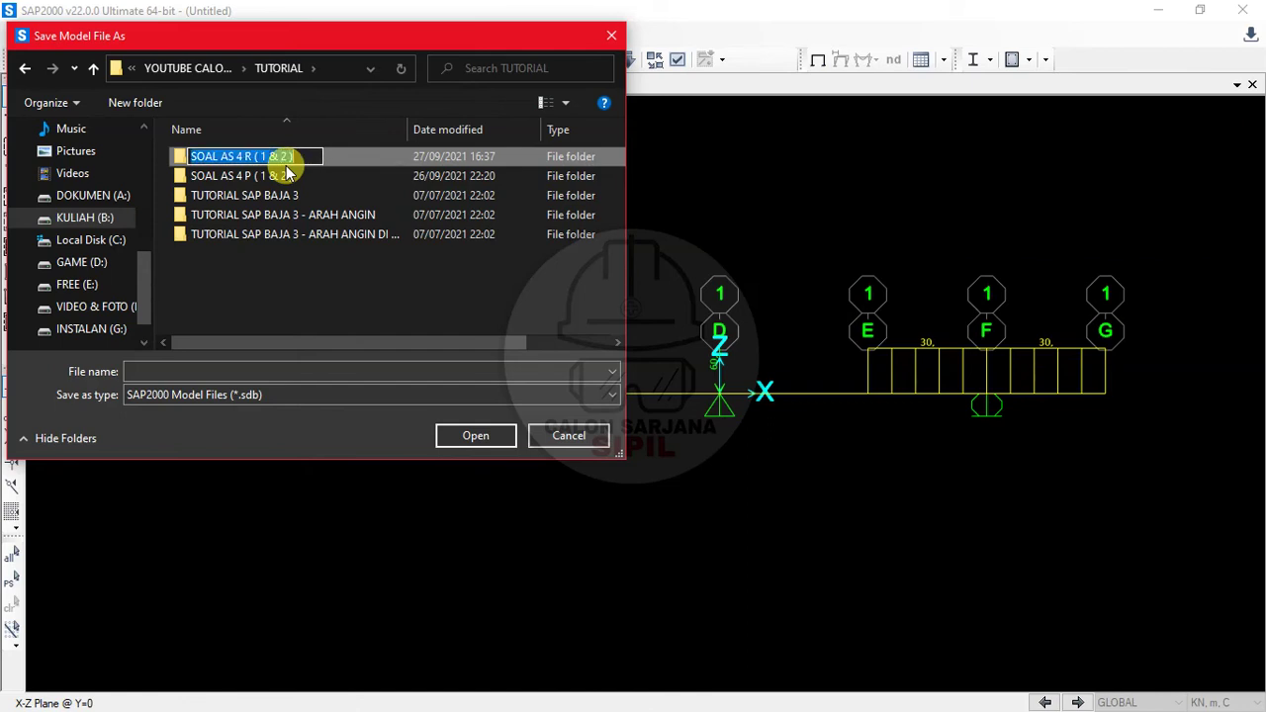
pyautogui.press('Return')
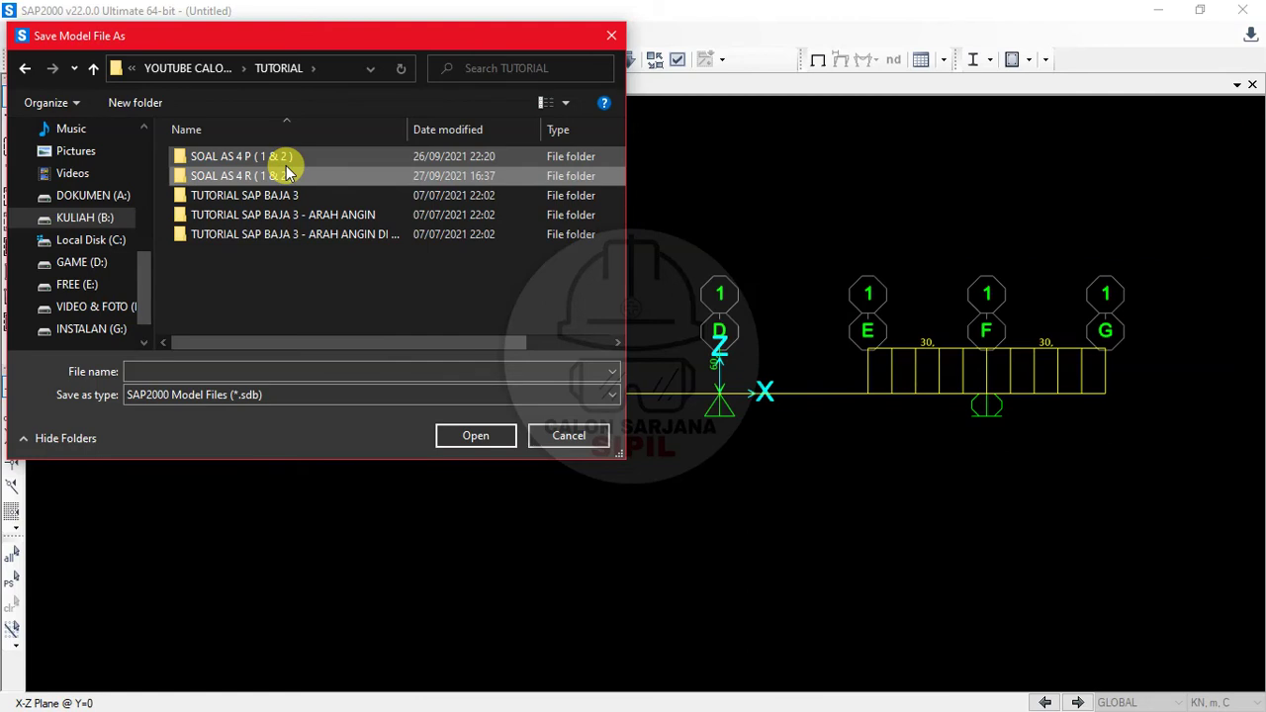
# Save the model in the new folder as SOAL AS 4 R ( 1 & 2 ) and let the analysis run.
pyautogui.doubleClick(297, 181)
pyautogui.click(260, 368)
pyautogui.hotkey('ctrl', 'v')
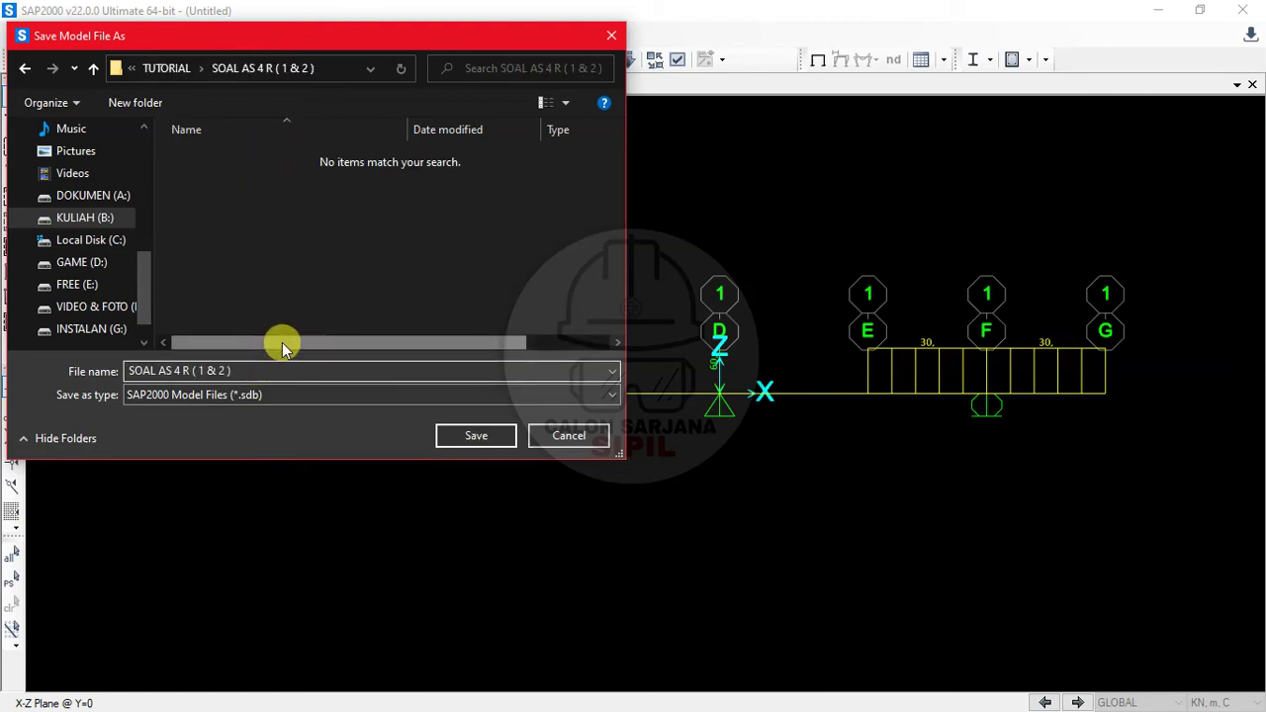
pyautogui.click(455, 435)
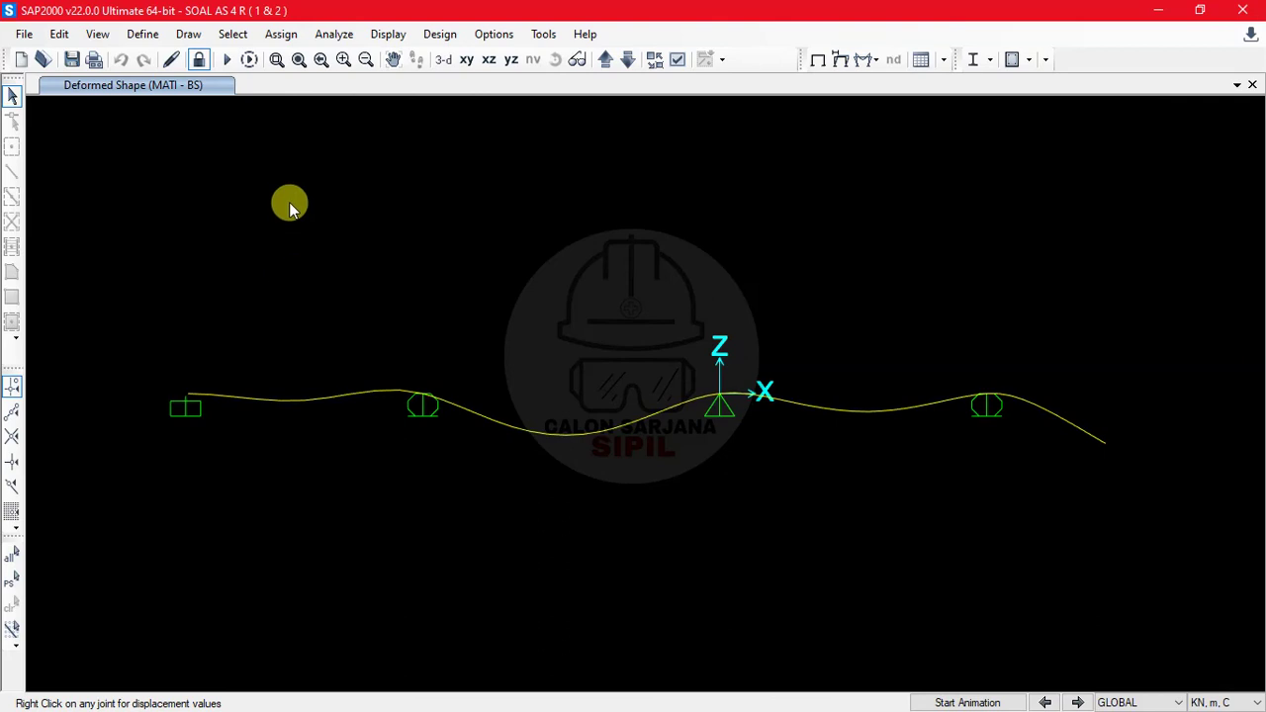
# Unlock the model, deleting the analysis results, and rerun the MATI - BS, MATI - TAMBAHAN and HIDUP cases.
pyautogui.click(197, 60)
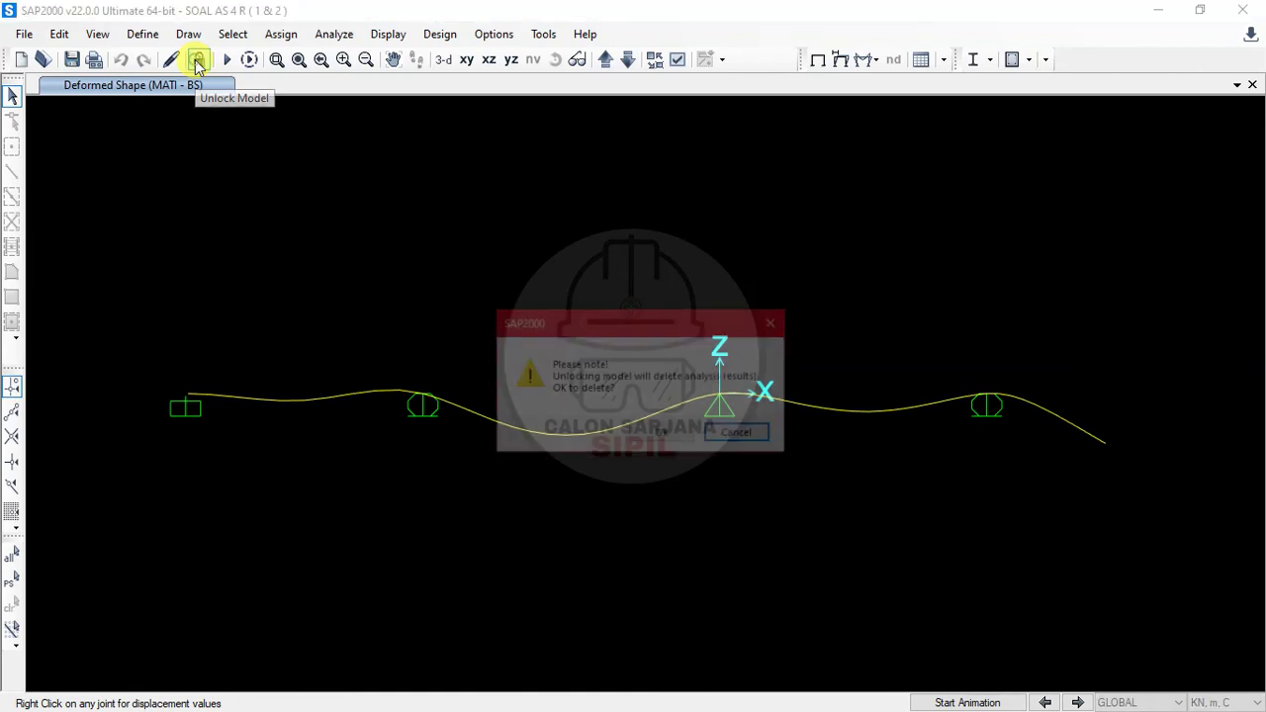
pyautogui.click(688, 436)
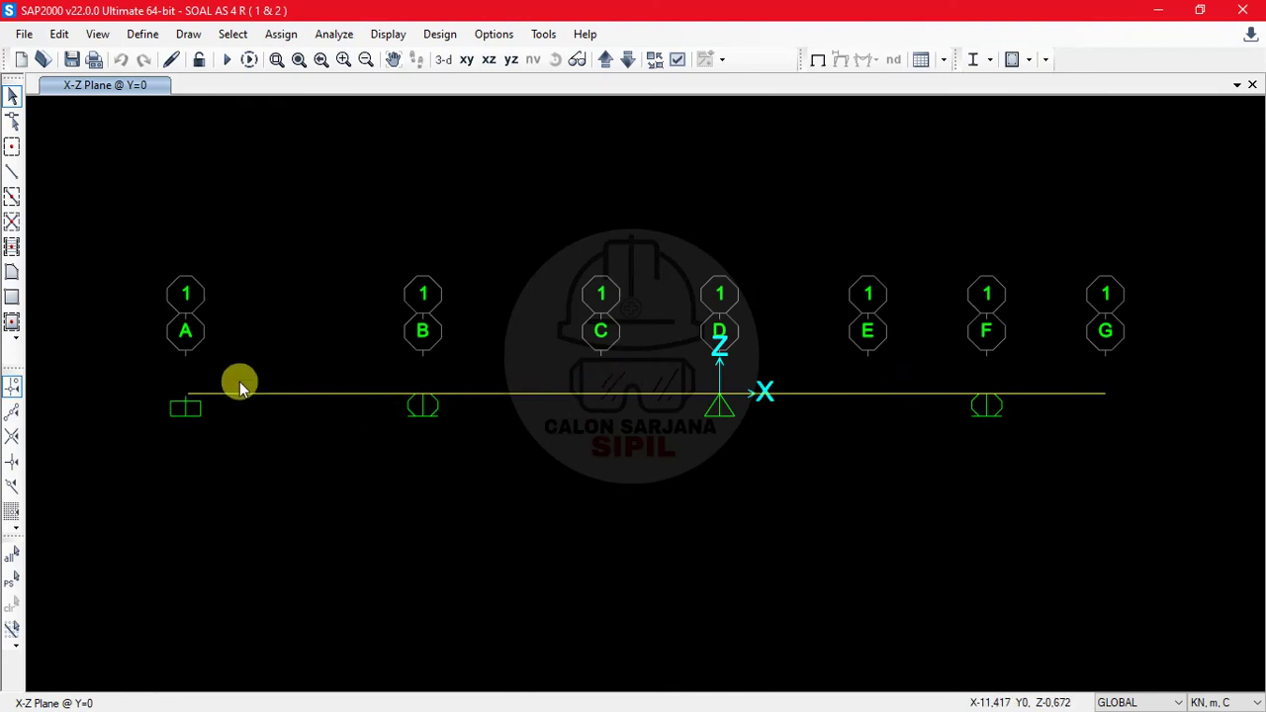
pyautogui.moveTo(132, 345); pyautogui.dragTo(1151, 454)
pyautogui.click(831, 280)
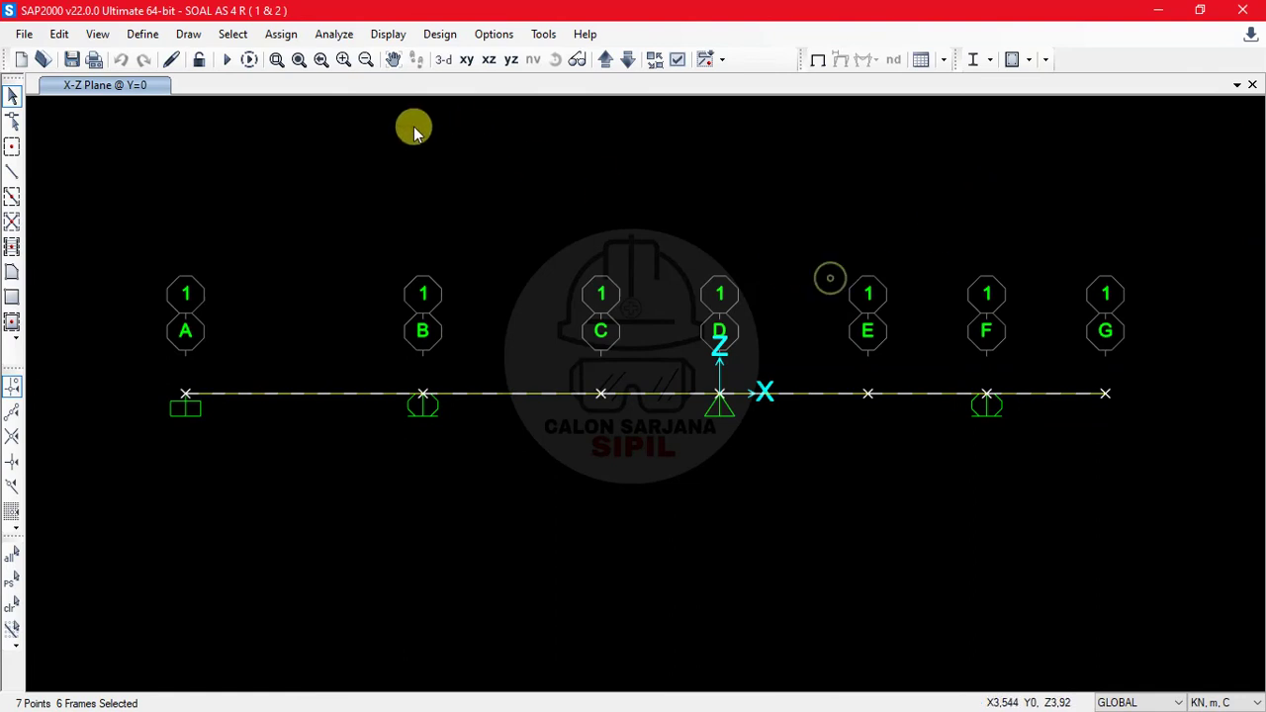
pyautogui.click(229, 62)
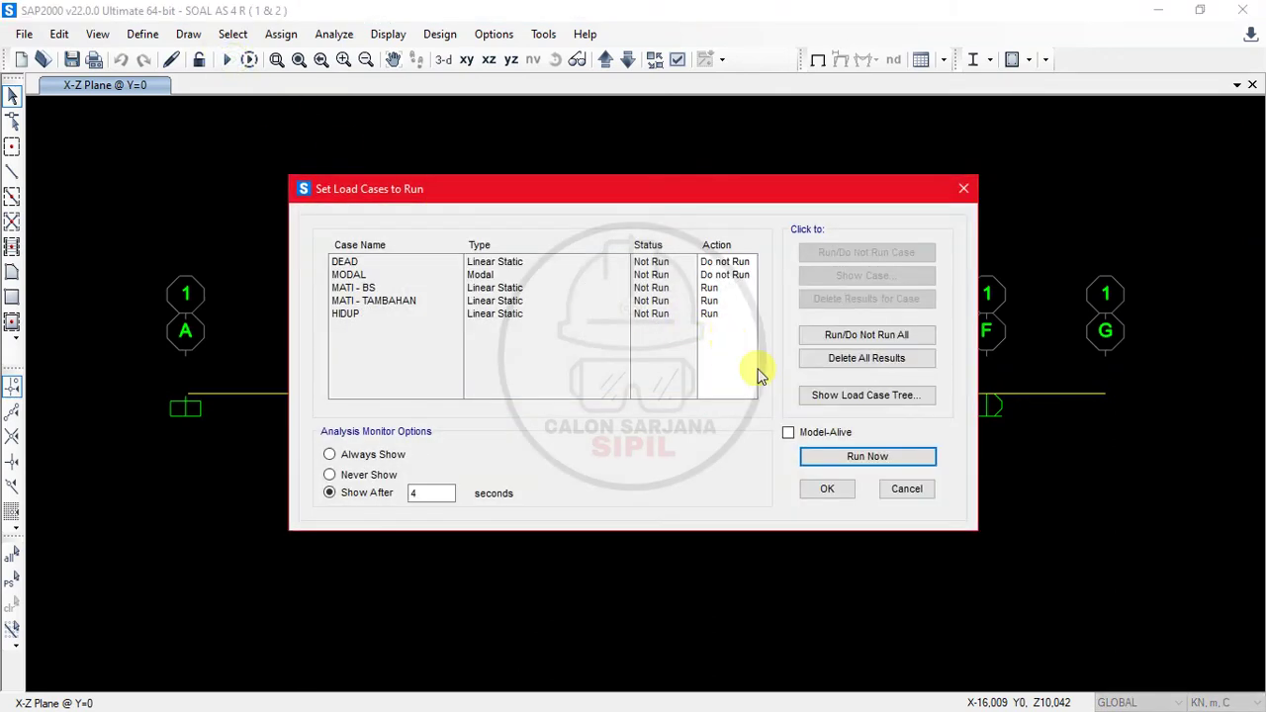
pyautogui.click(885, 460)
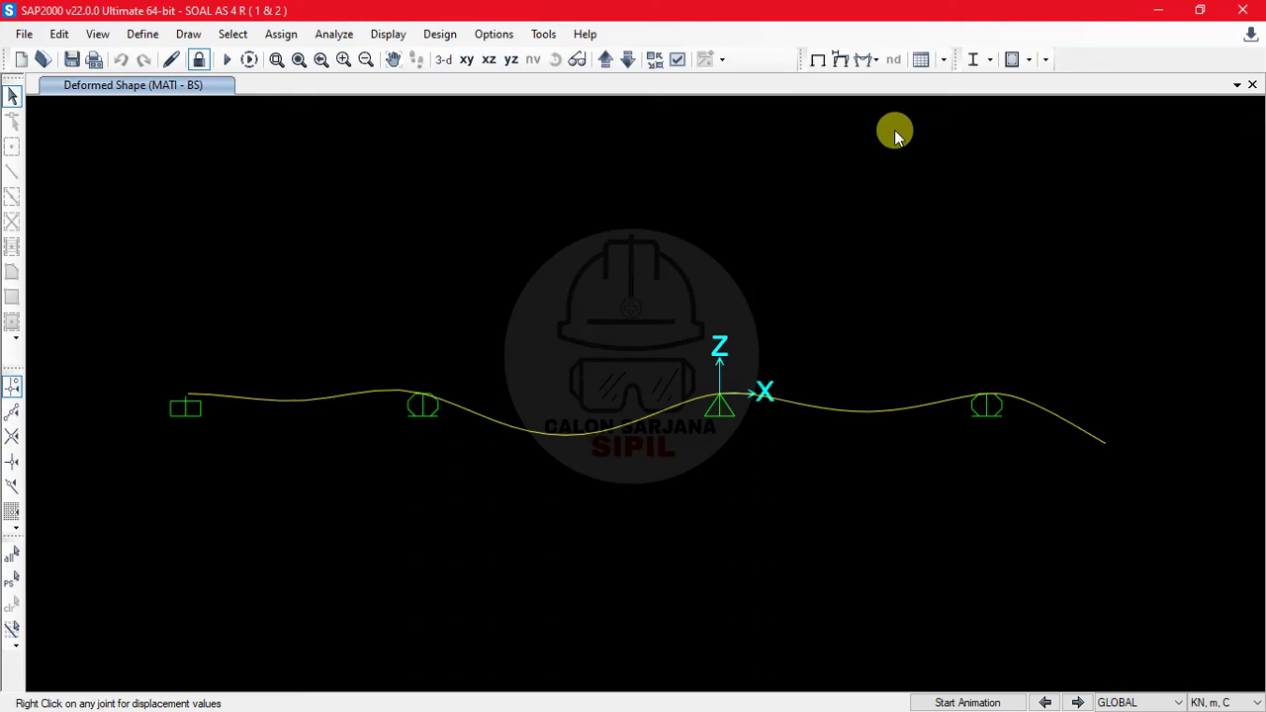
# Display the frame axial force diagram for combination U2 with automatic scaling and values shown.
pyautogui.click(873, 60)
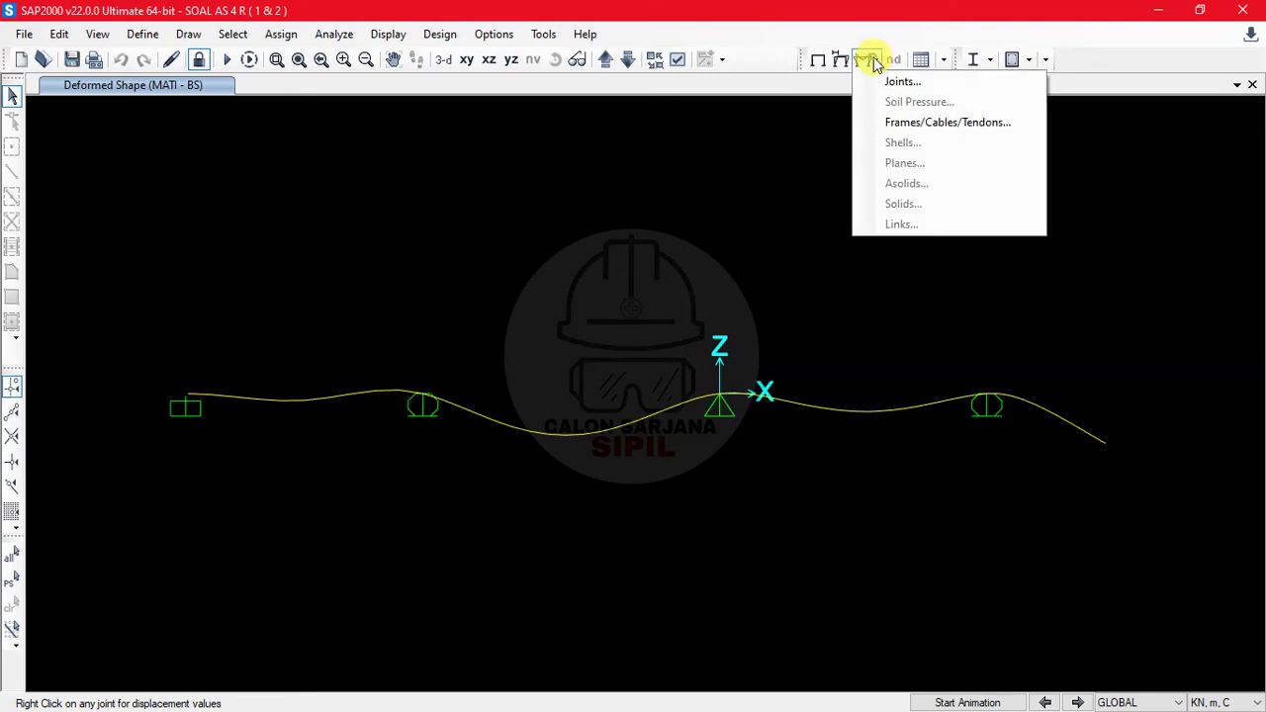
pyautogui.click(388, 34)
pyautogui.moveTo(517, 263)
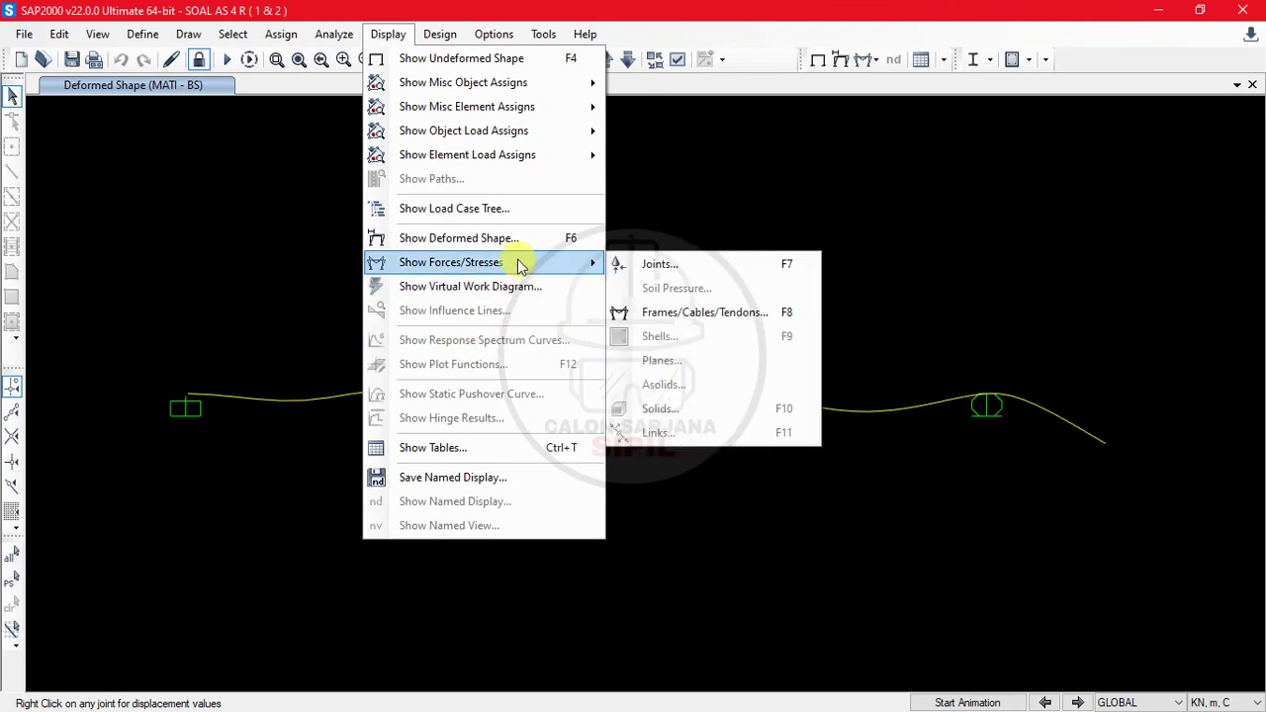
pyautogui.click(701, 314)
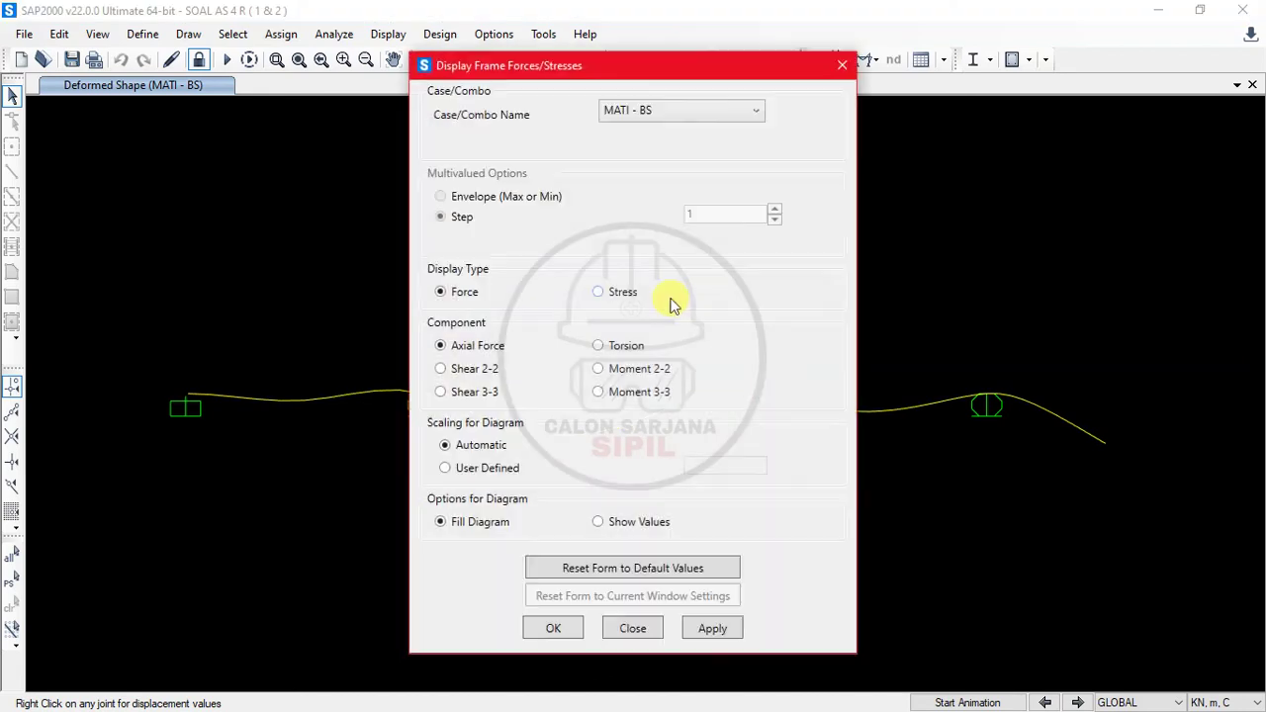
pyautogui.click(668, 112)
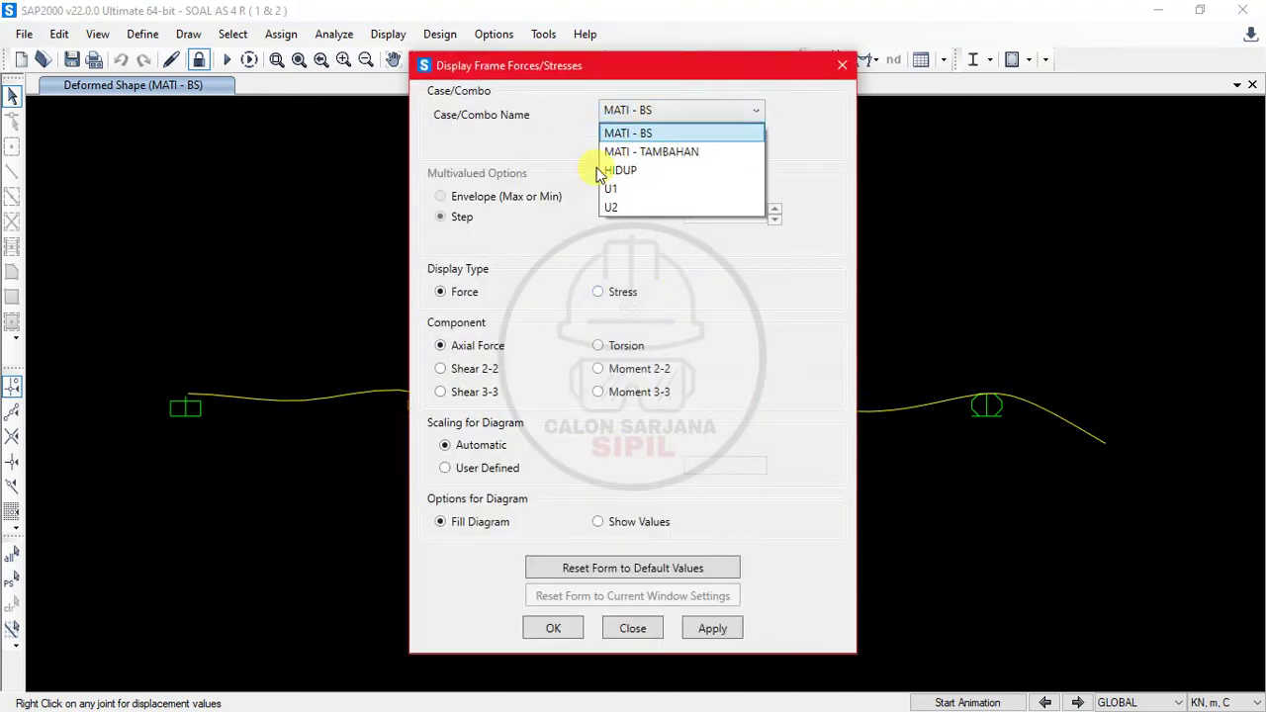
pyautogui.click(655, 191)
pyautogui.click(665, 116)
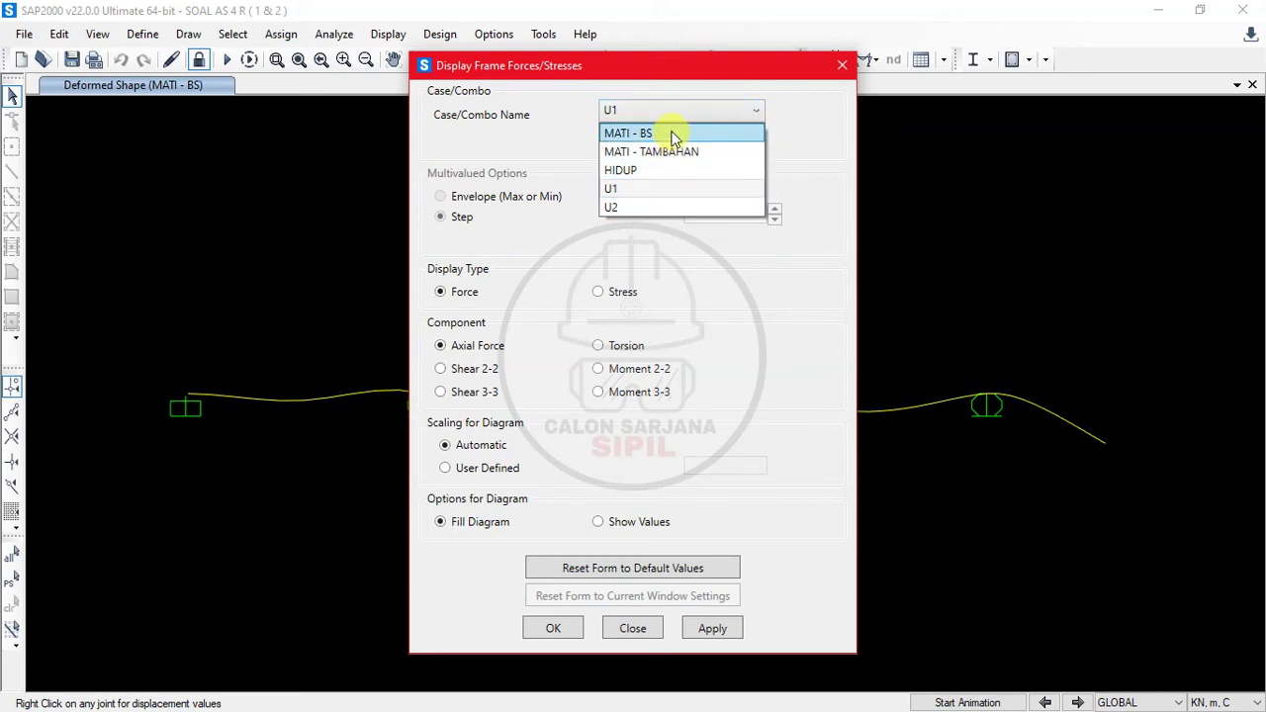
pyautogui.click(660, 207)
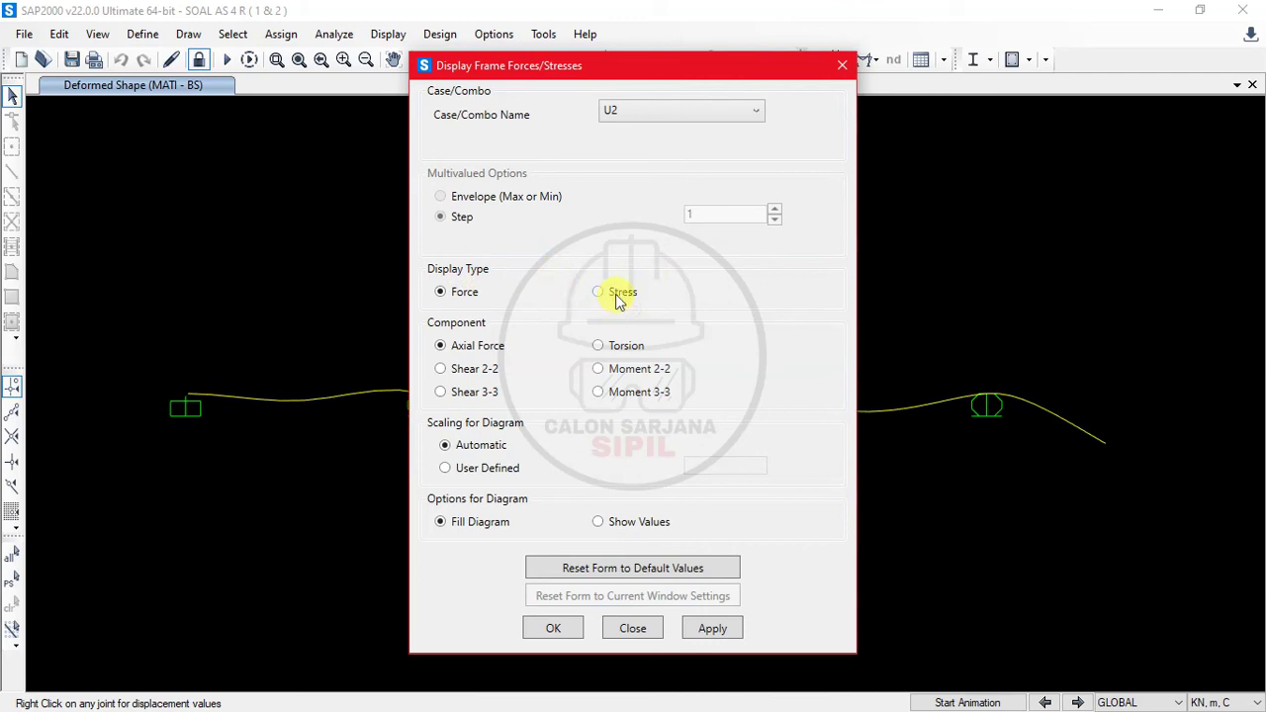
pyautogui.click(479, 379)
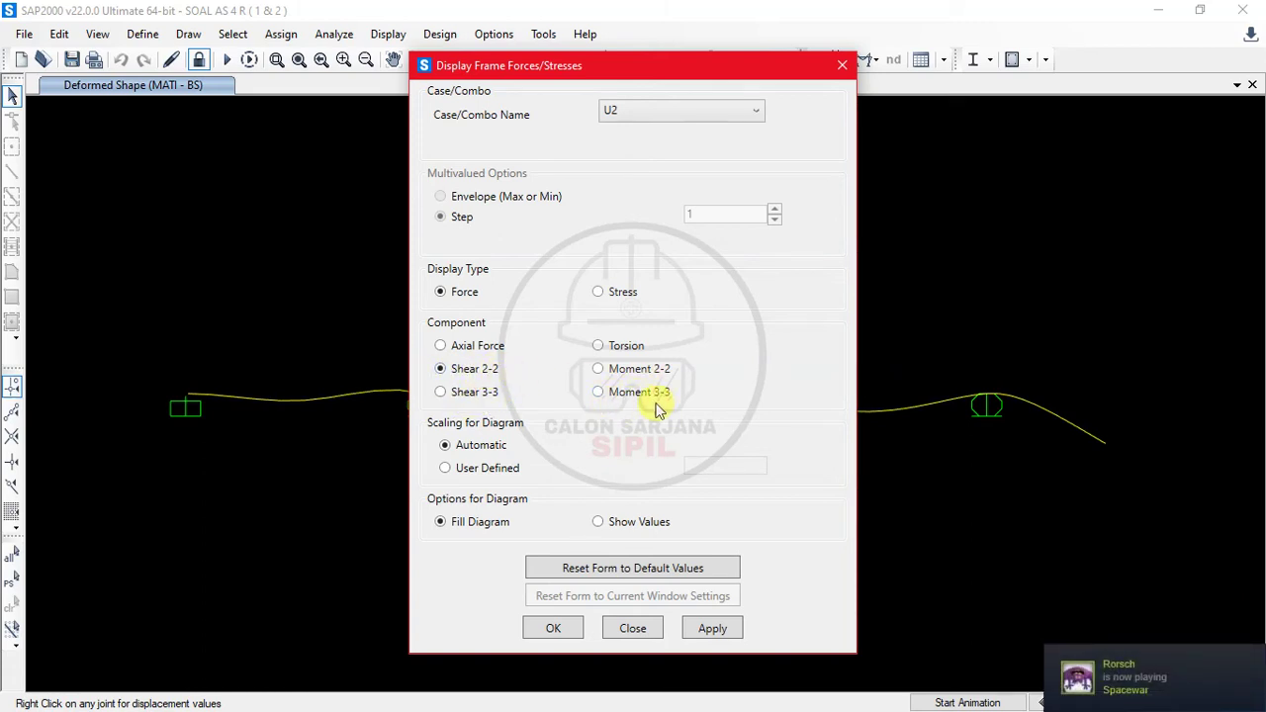
pyautogui.click(467, 346)
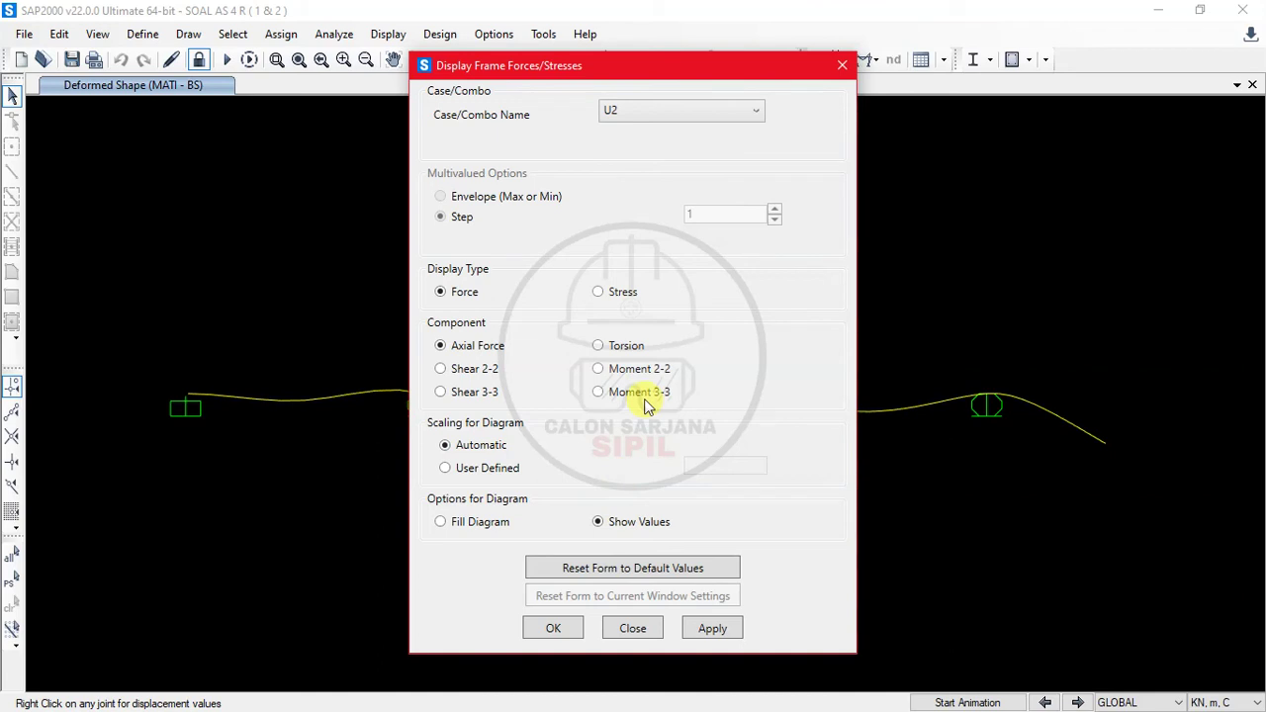
pyautogui.click(554, 631)
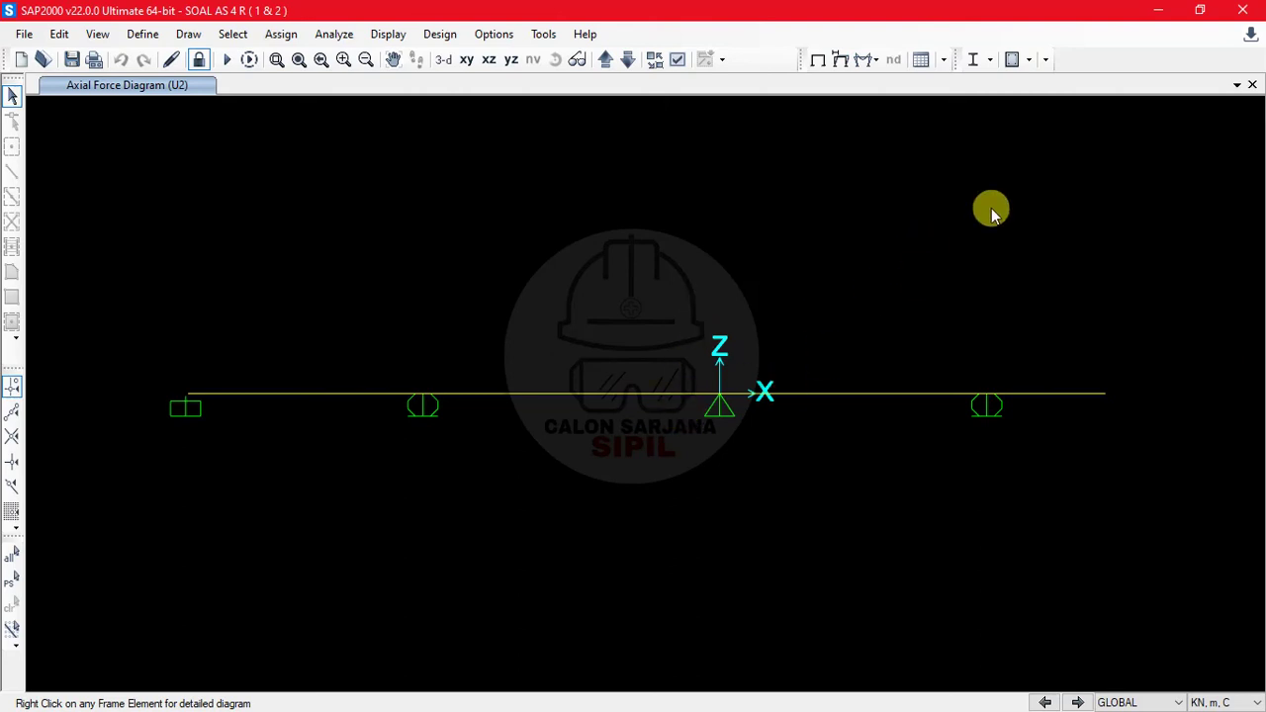
# Switch the frame force display to the Shear 2-2 diagram for combination U2.
pyautogui.click(388, 35)
pyautogui.click(762, 186)
pyautogui.click(871, 60)
pyautogui.click(893, 124)
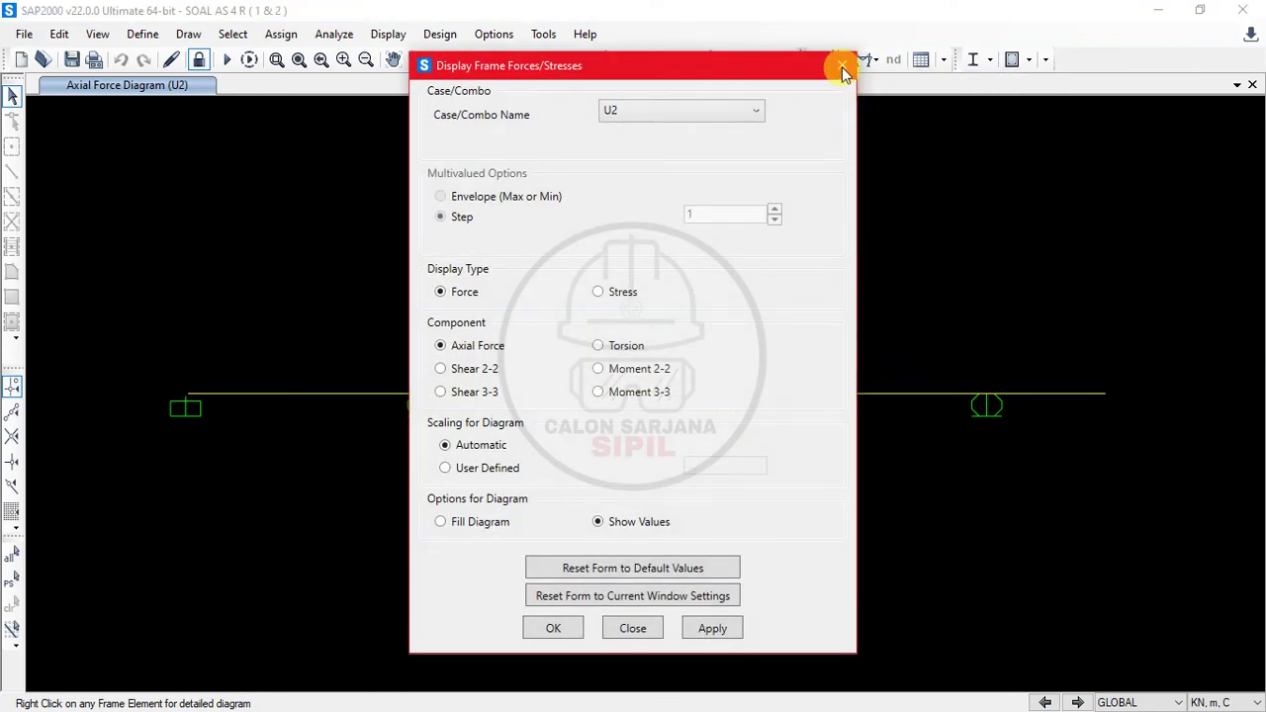
pyautogui.click(841, 63)
pyautogui.click(875, 60)
pyautogui.click(890, 121)
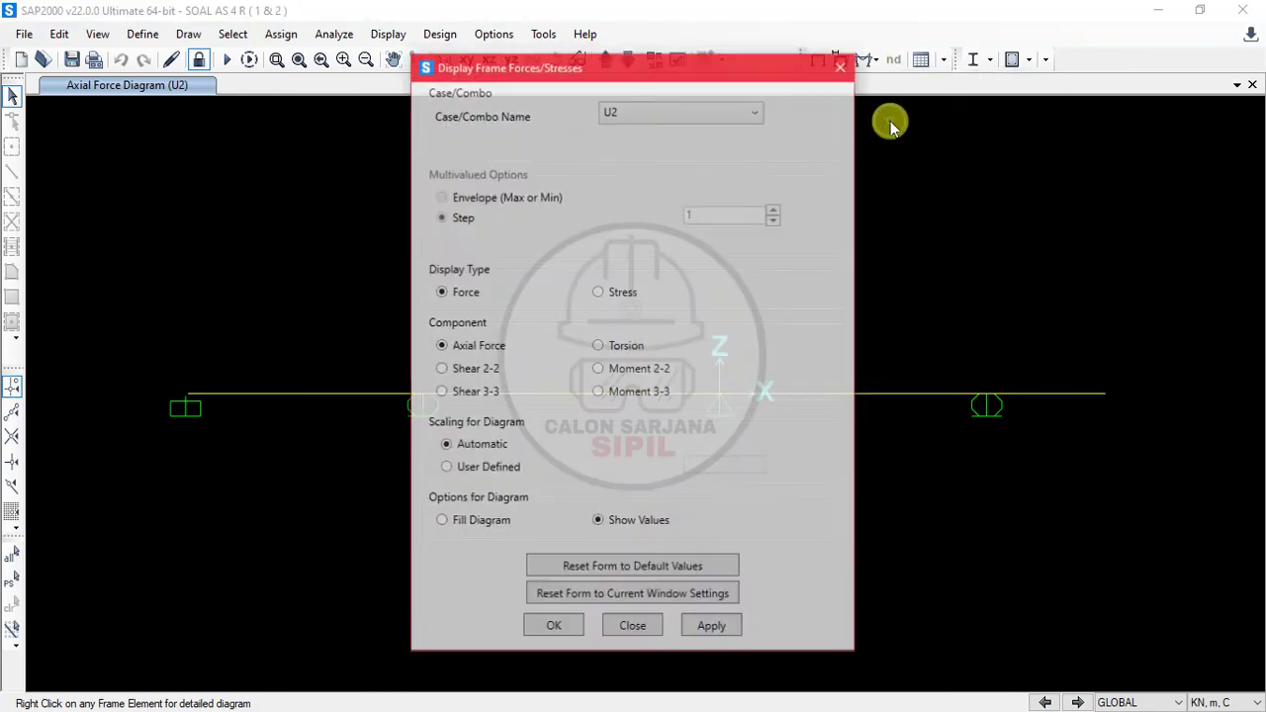
pyautogui.click(441, 368)
pyautogui.click(554, 629)
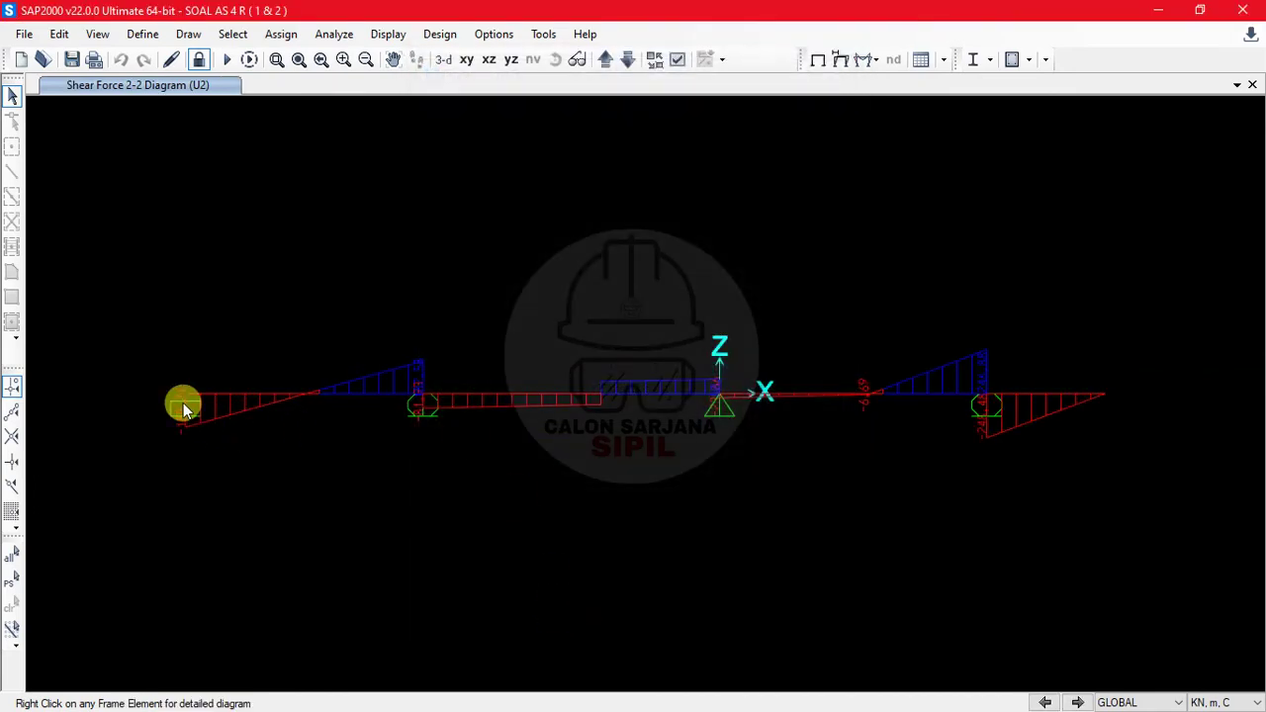
# Open the detailed diagrams of the first span's frame object and examine its maximum shear, moment and deflection.
pyautogui.scroll(3, 186, 410)
pyautogui.scroll(-2, 208, 405)
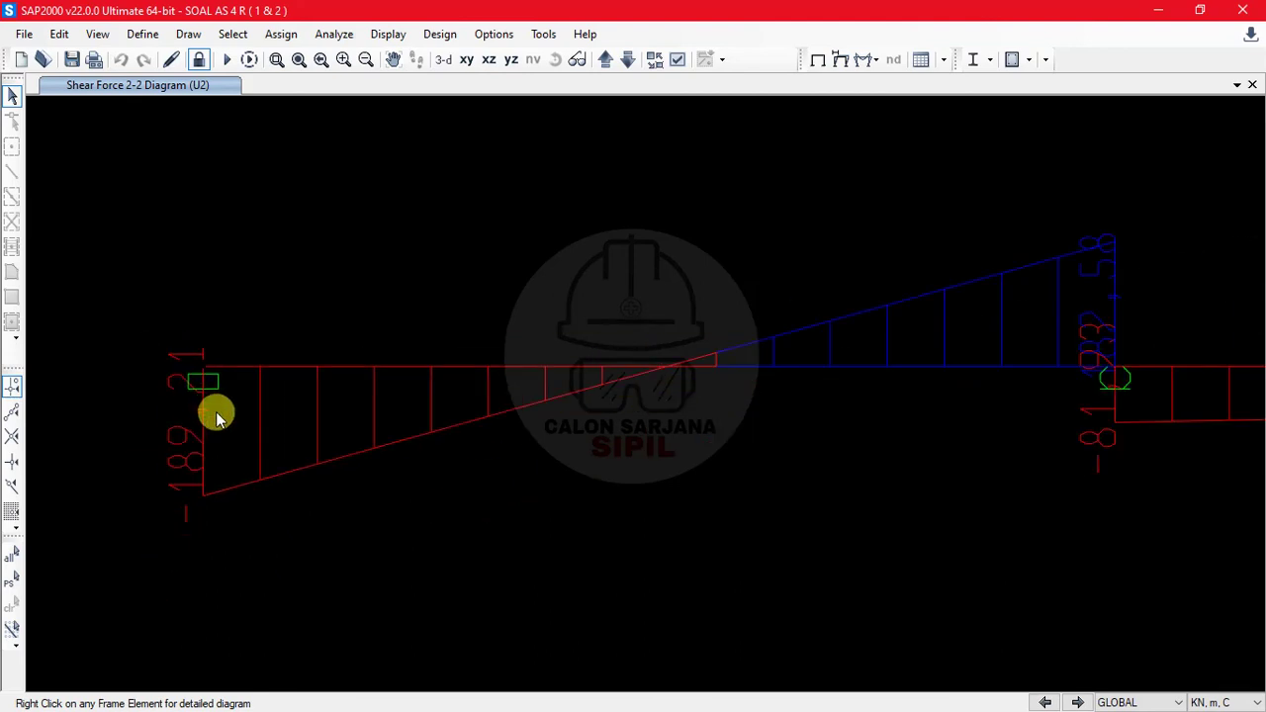
pyautogui.moveTo(348, 396); pyautogui.dragTo(375, 427, button='middle')
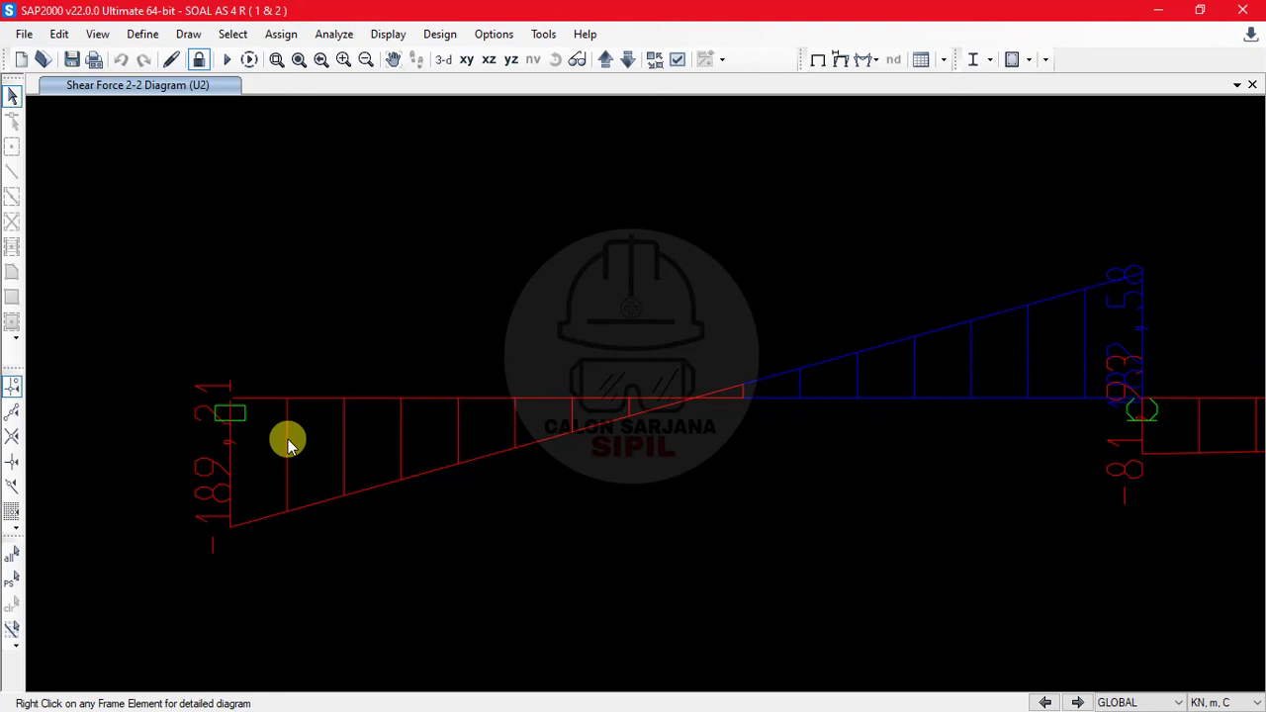
pyautogui.scroll(-2, 378, 402)
pyautogui.moveTo(381, 398); pyautogui.dragTo(439, 466, button='middle')
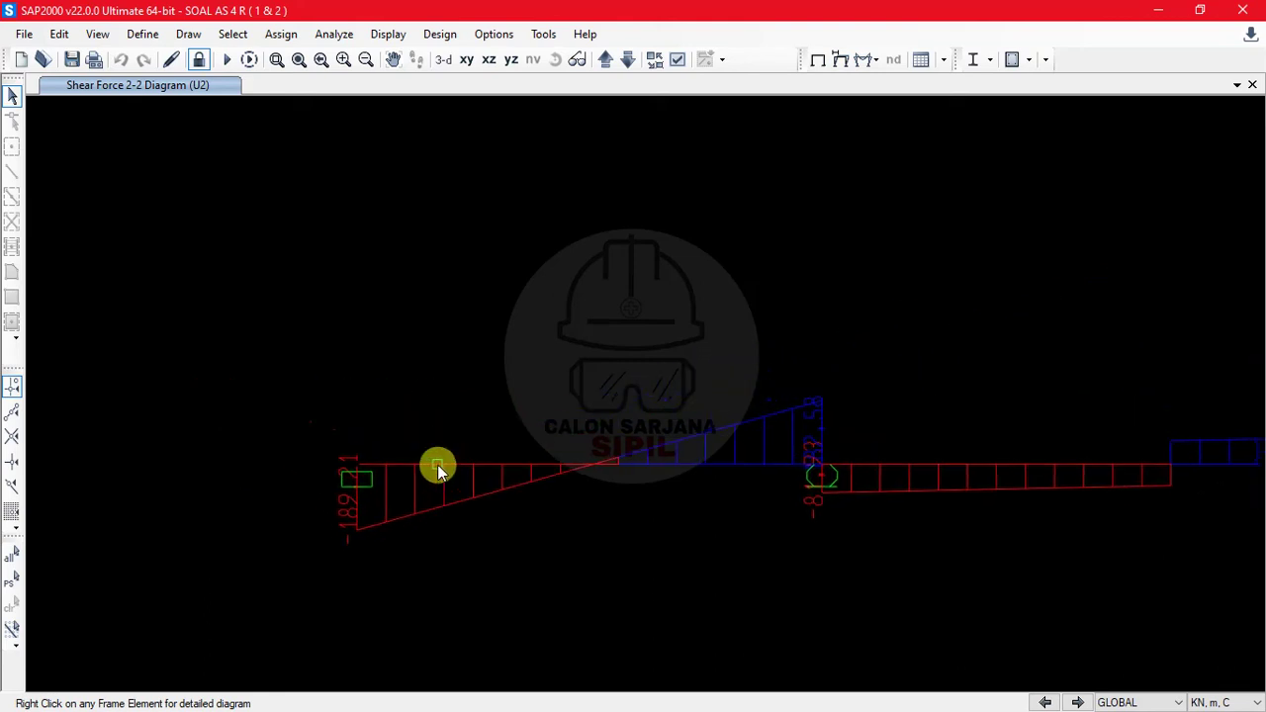
pyautogui.rightClick(544, 450)
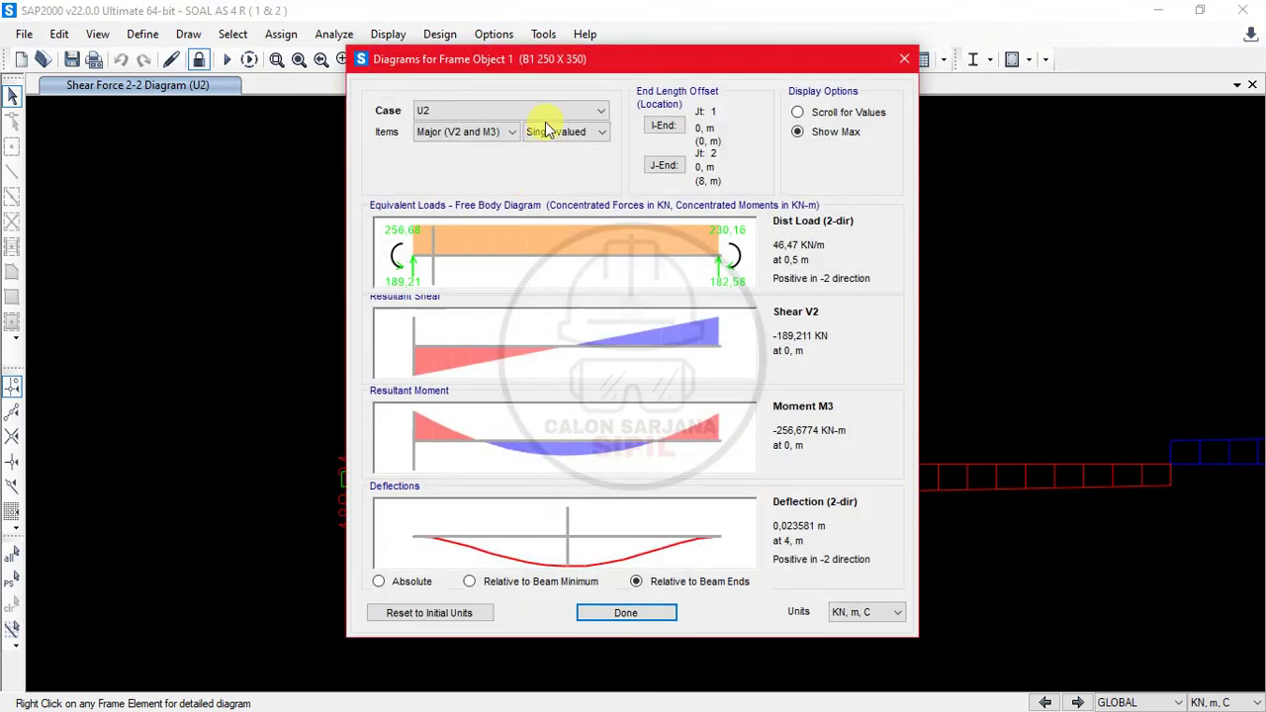
pyautogui.press('Escape')
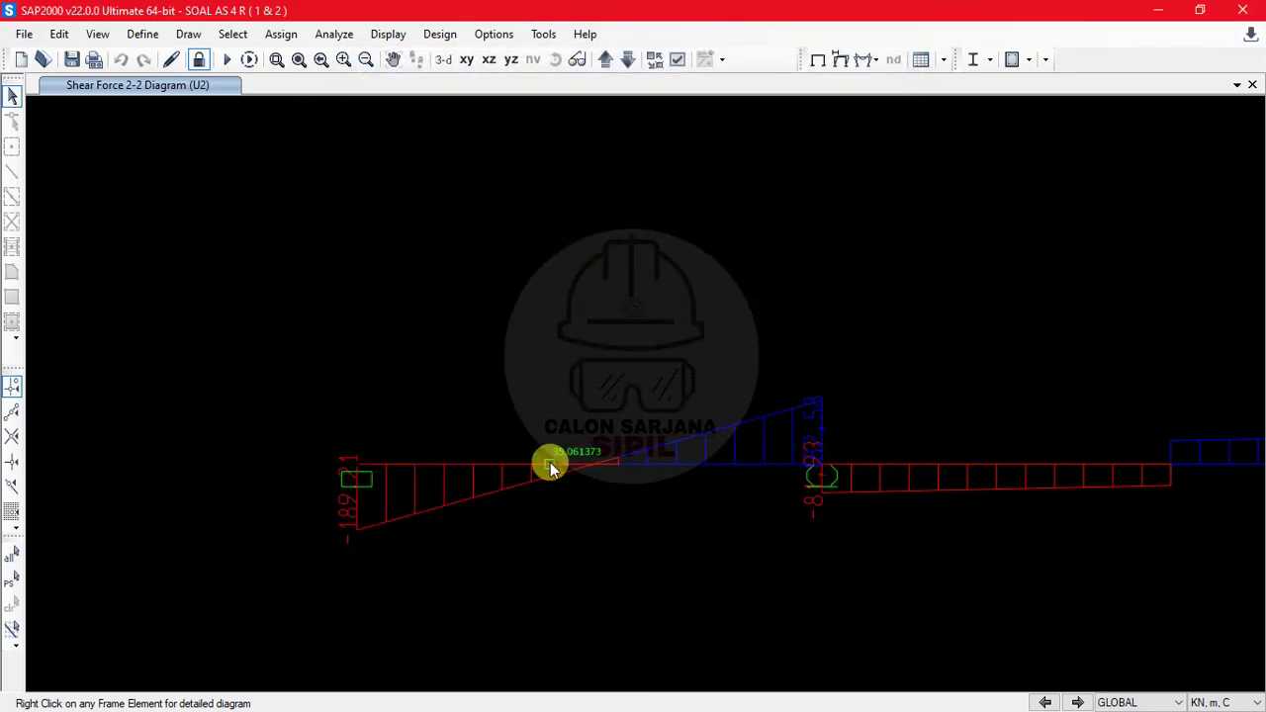
pyautogui.rightClick(546, 457)
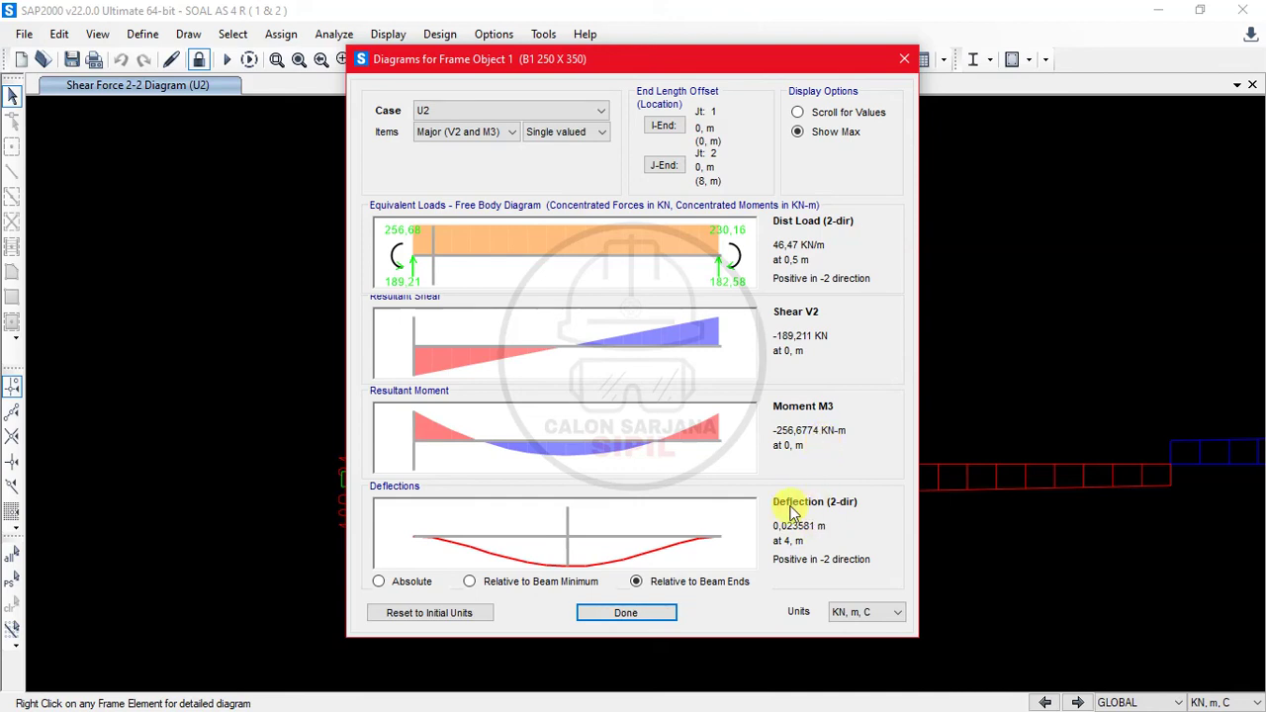
pyautogui.hotkey('alt', 'Tab')
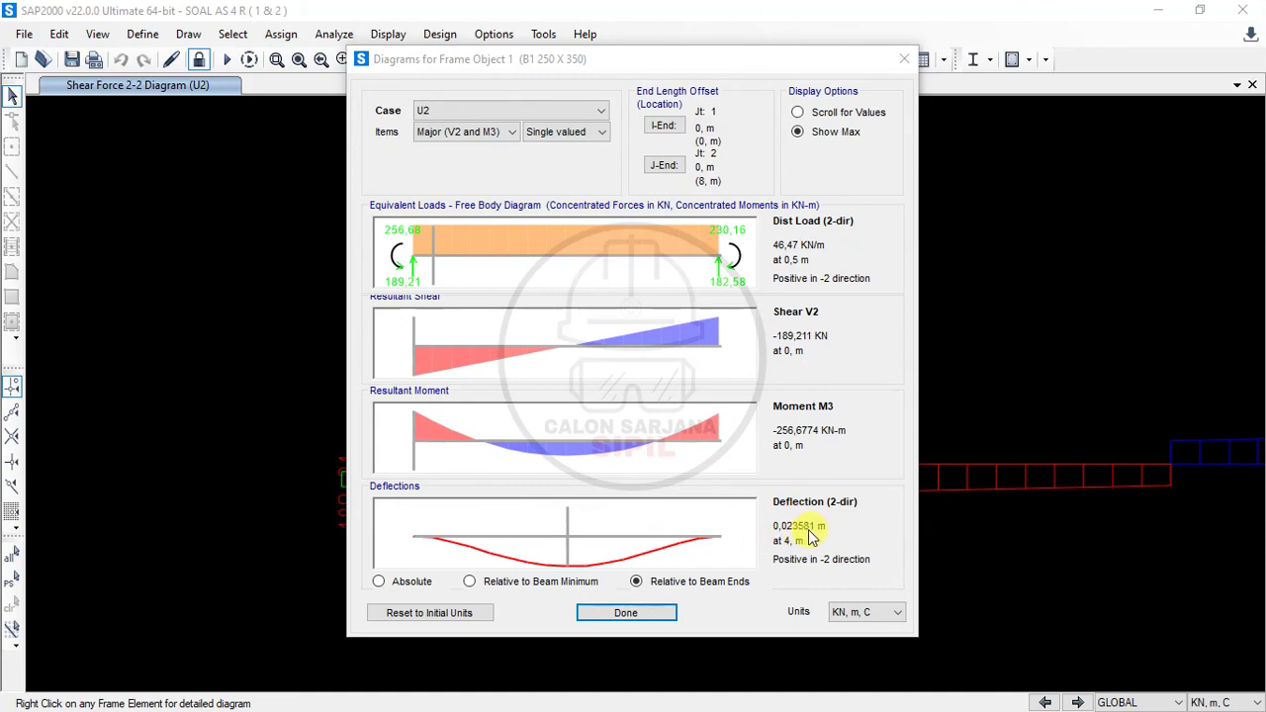
# View the span's Axial (P and T) and Minor (V3 and M2) results, returning to Major (V2 and M3).
pyautogui.click(508, 132)
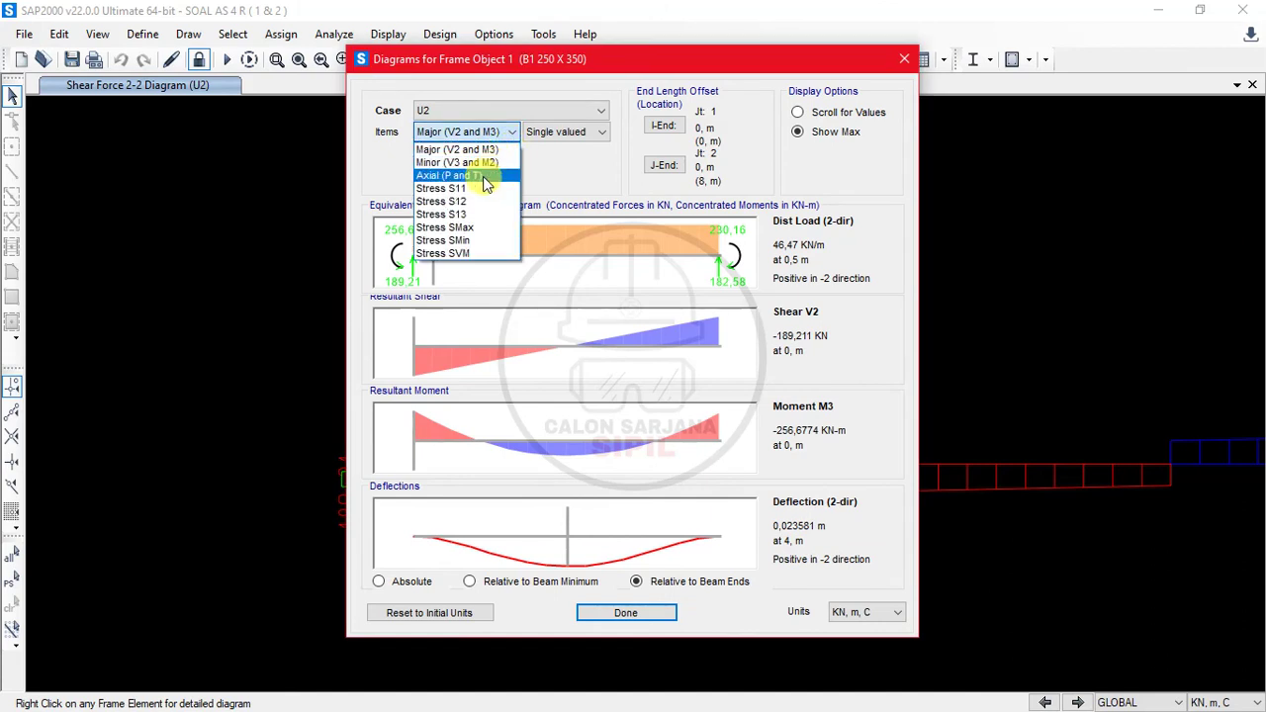
pyautogui.click(483, 175)
pyautogui.click(494, 135)
pyautogui.click(479, 162)
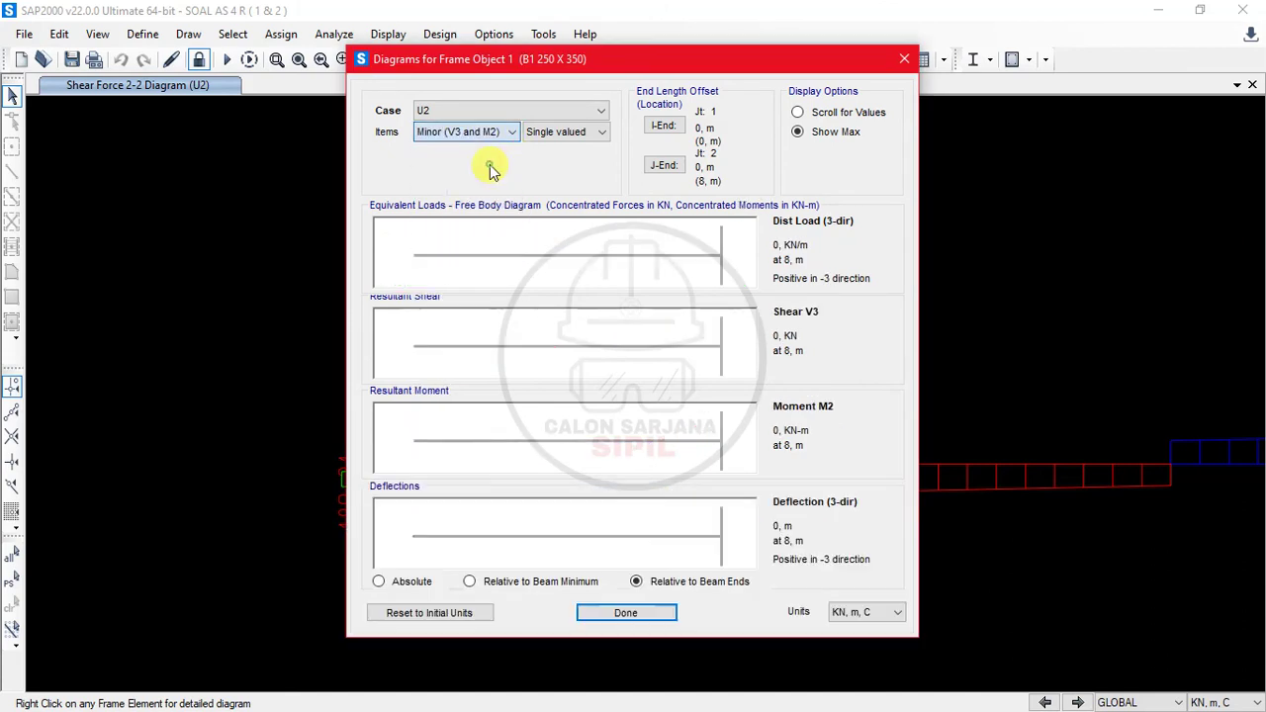
pyautogui.click(490, 137)
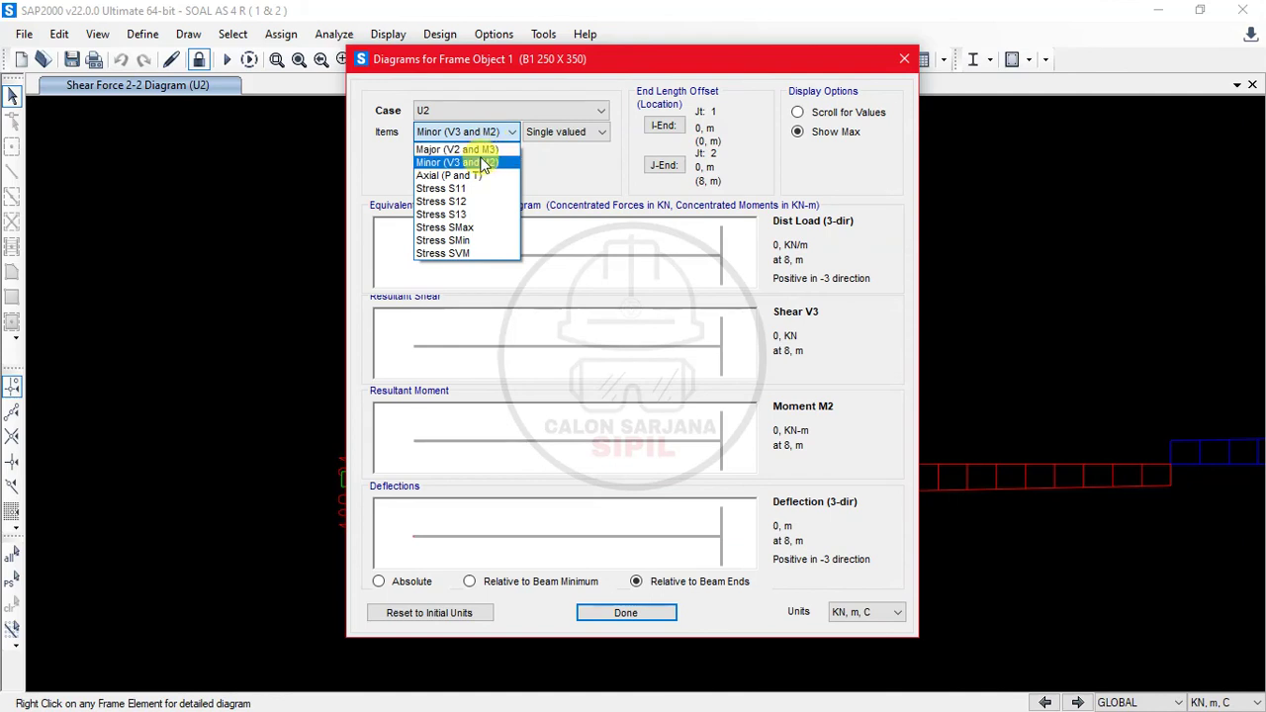
pyautogui.click(483, 131)
pyautogui.click(483, 131)
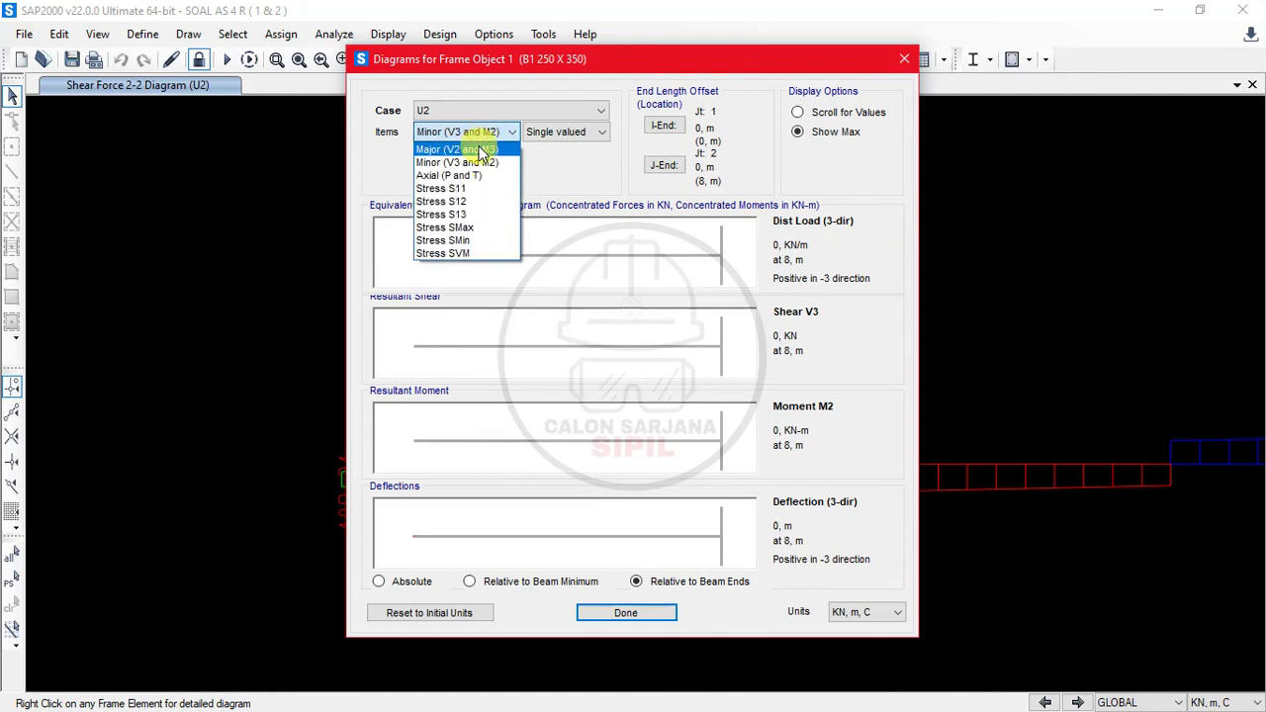
pyautogui.click(483, 150)
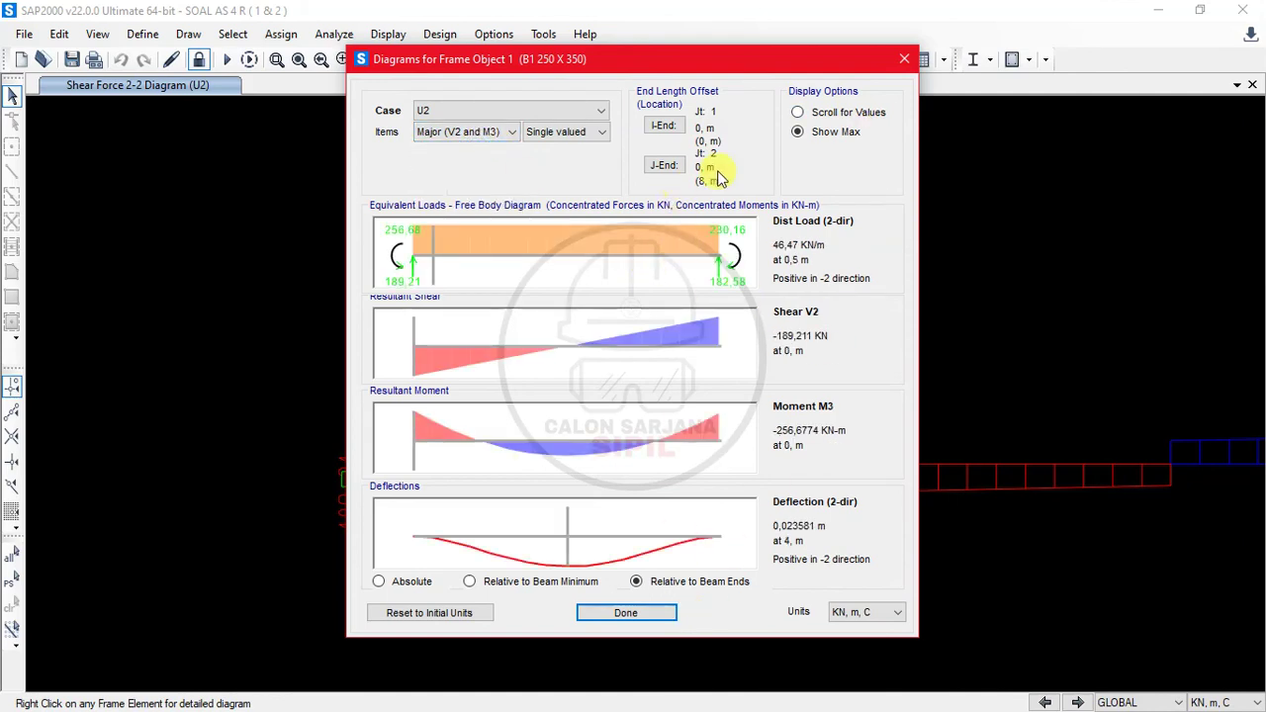
# Read the span's shear, moment and deflection at location 2 m by scrolling for values, and close the detailed diagrams.
pyautogui.click(486, 243)
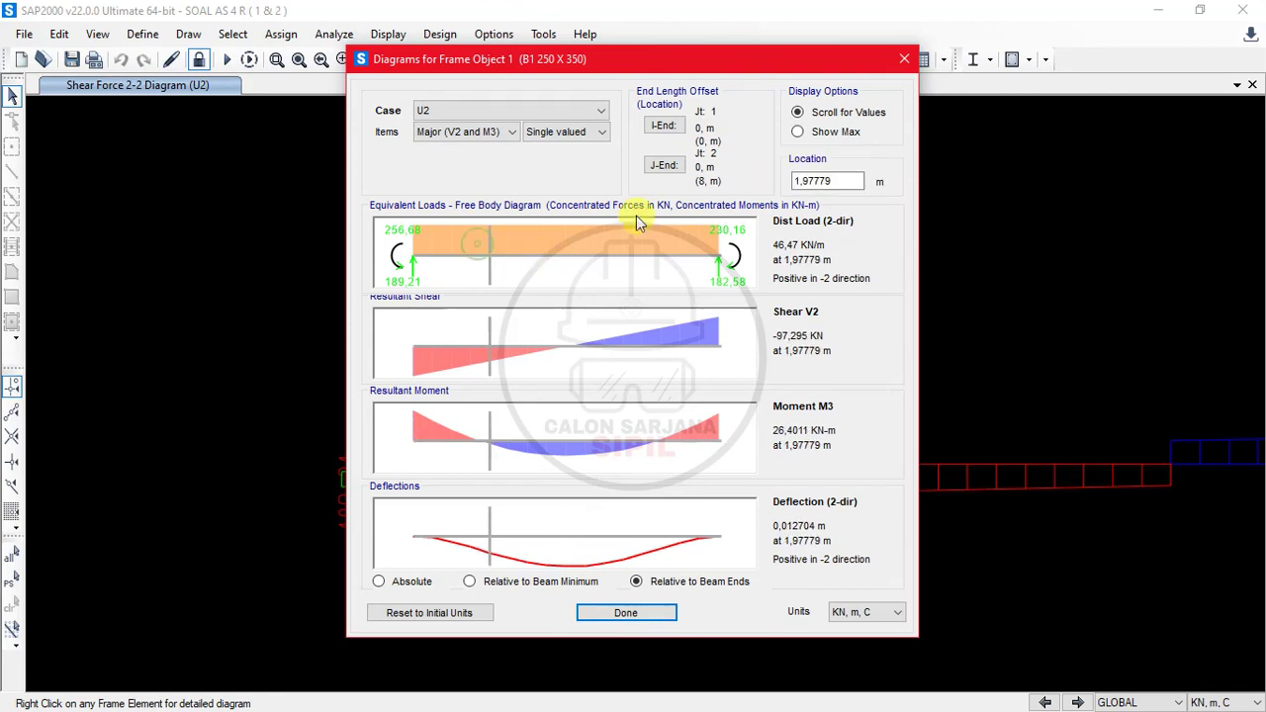
pyautogui.click(402, 255)
pyautogui.doubleClick(813, 180)
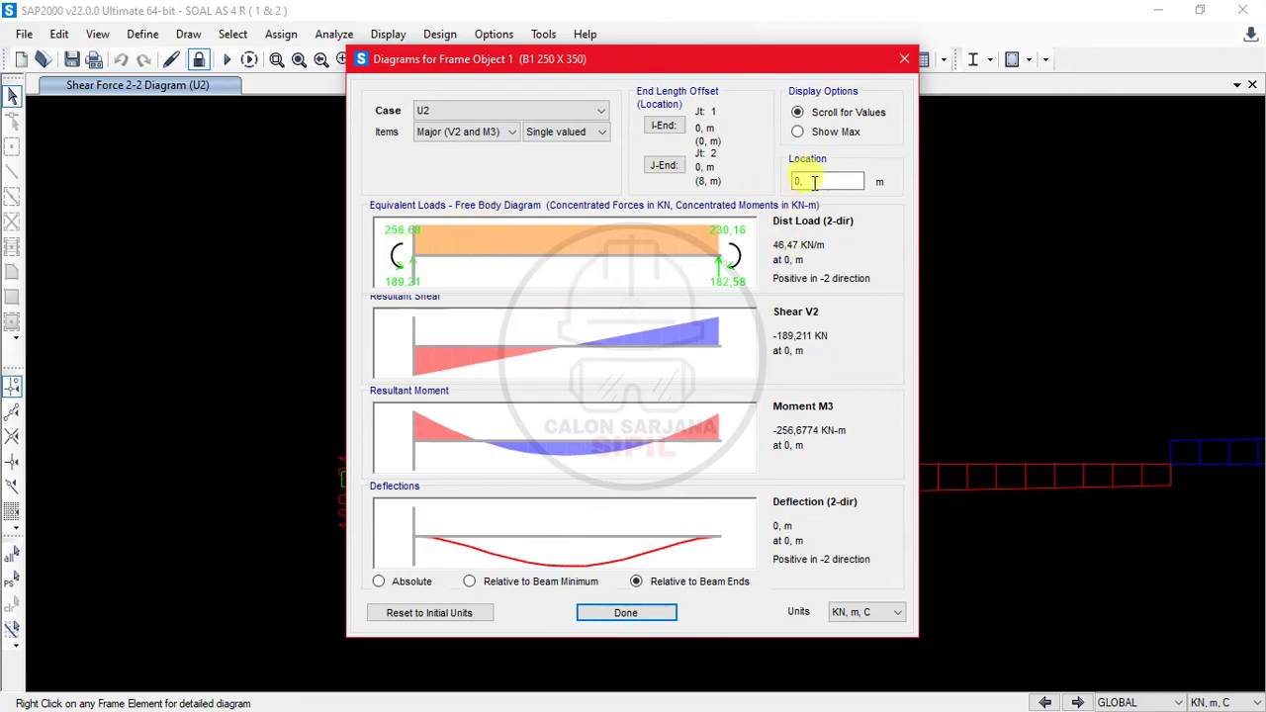
pyautogui.click(828, 133)
pyautogui.click(842, 113)
pyautogui.doubleClick(806, 180)
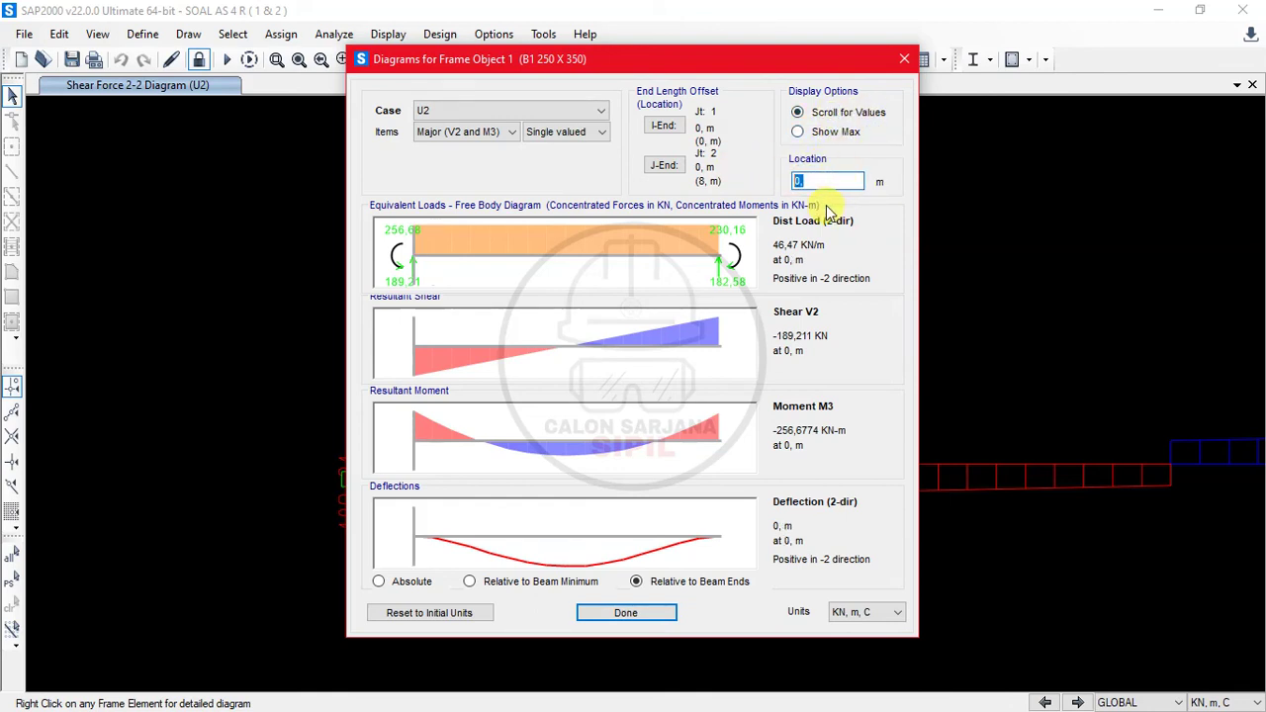
pyautogui.write('2')
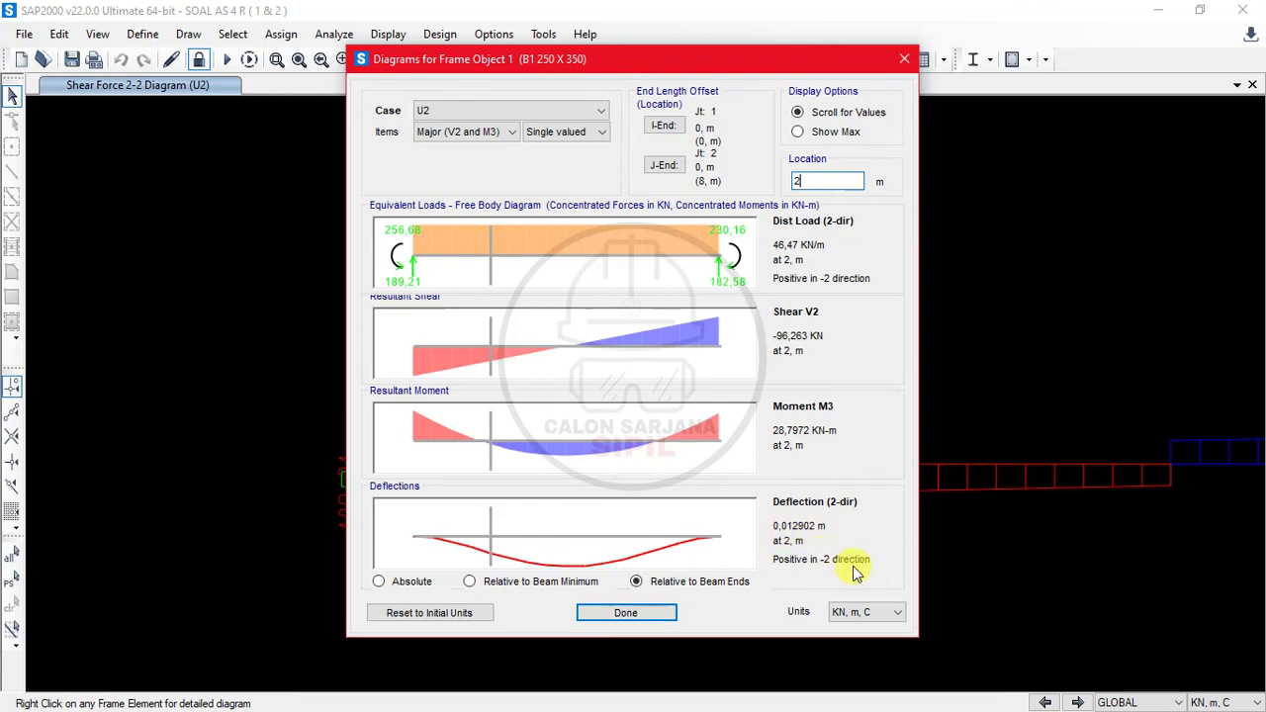
pyautogui.click(658, 615)
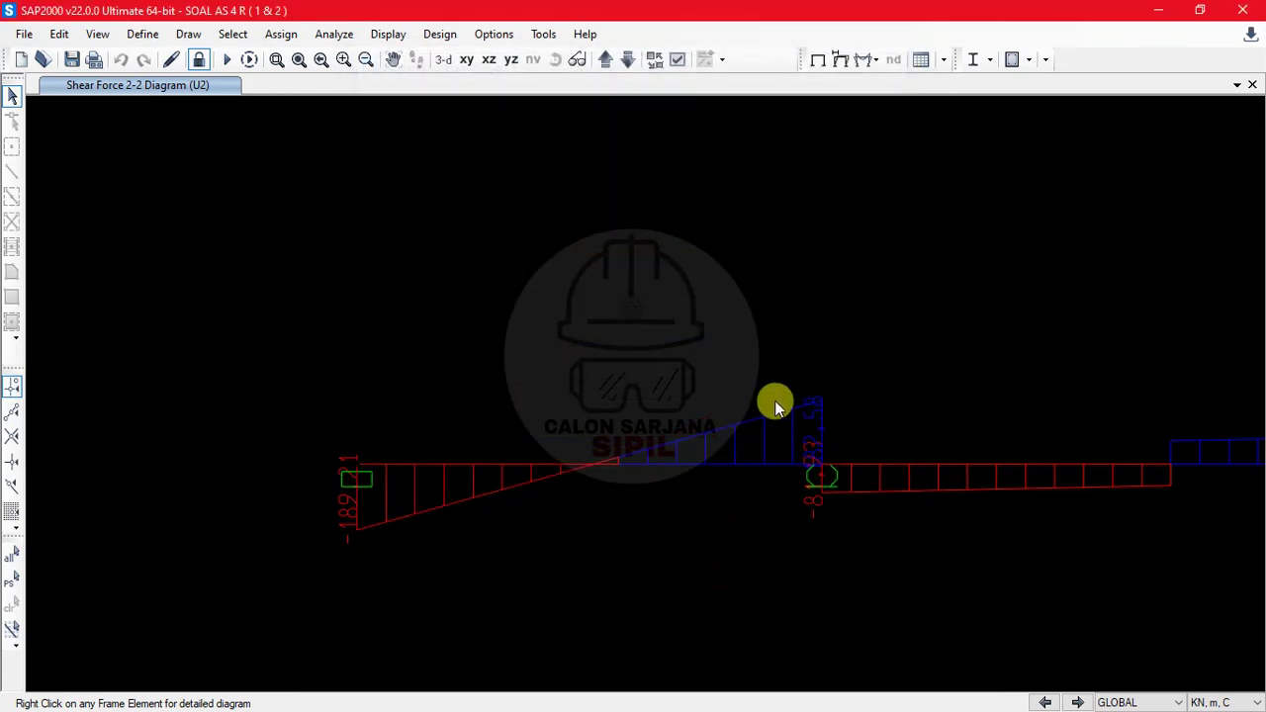
pyautogui.scroll(-6, 774, 405)
pyautogui.moveTo(775, 404); pyautogui.dragTo(653, 410, button='middle')
pyautogui.scroll(6, 716, 415)
pyautogui.scroll(-3, 719, 424)
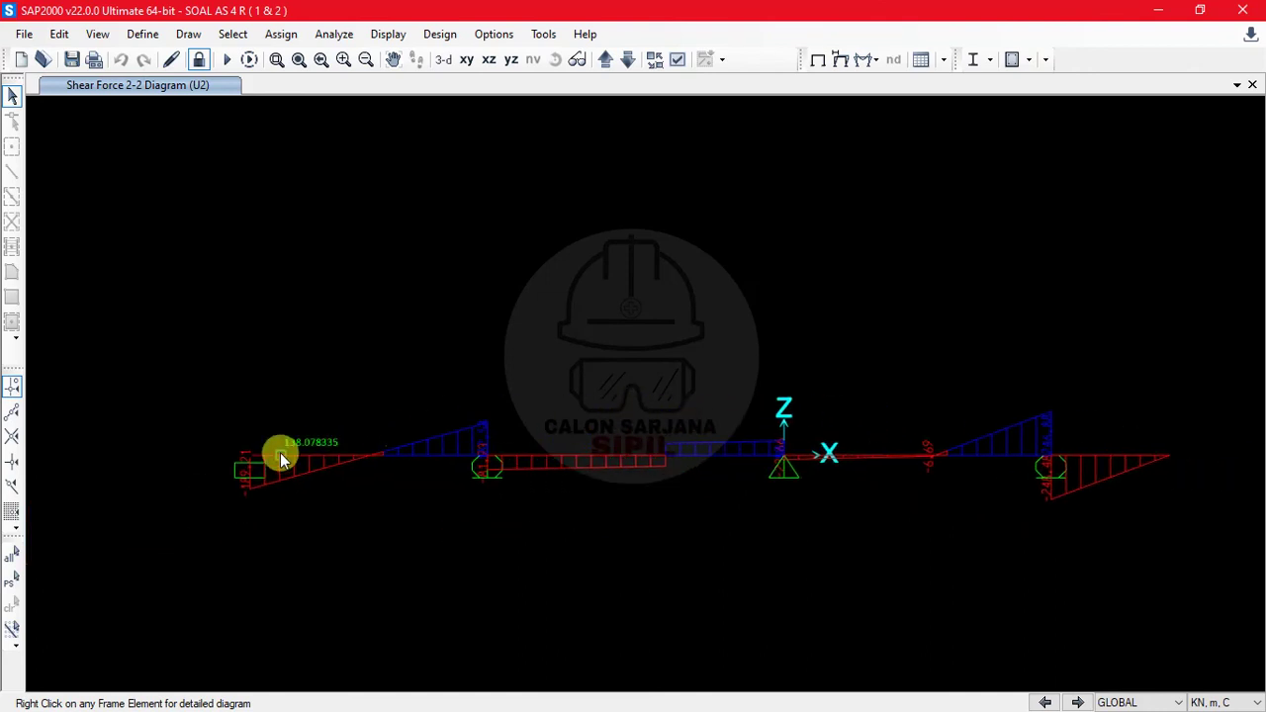
pyautogui.rightClick(249, 456)
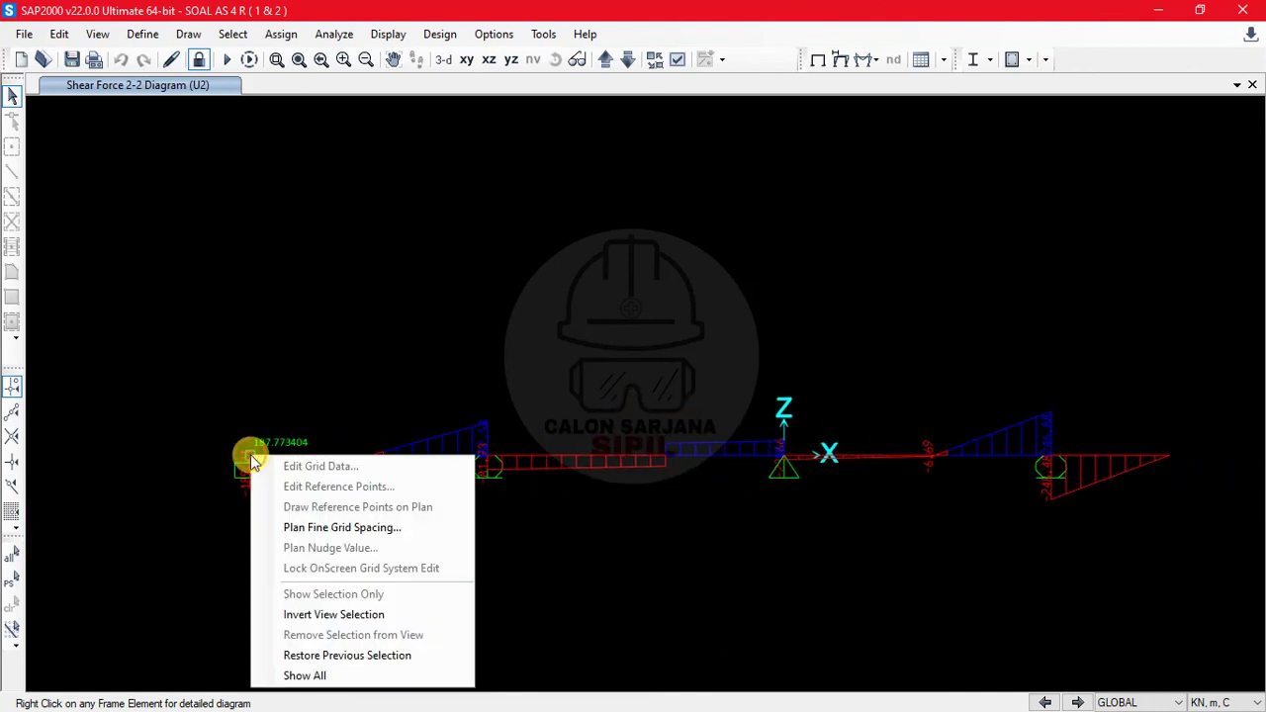
pyautogui.click(301, 410)
pyautogui.click(249, 453)
pyautogui.click(265, 451)
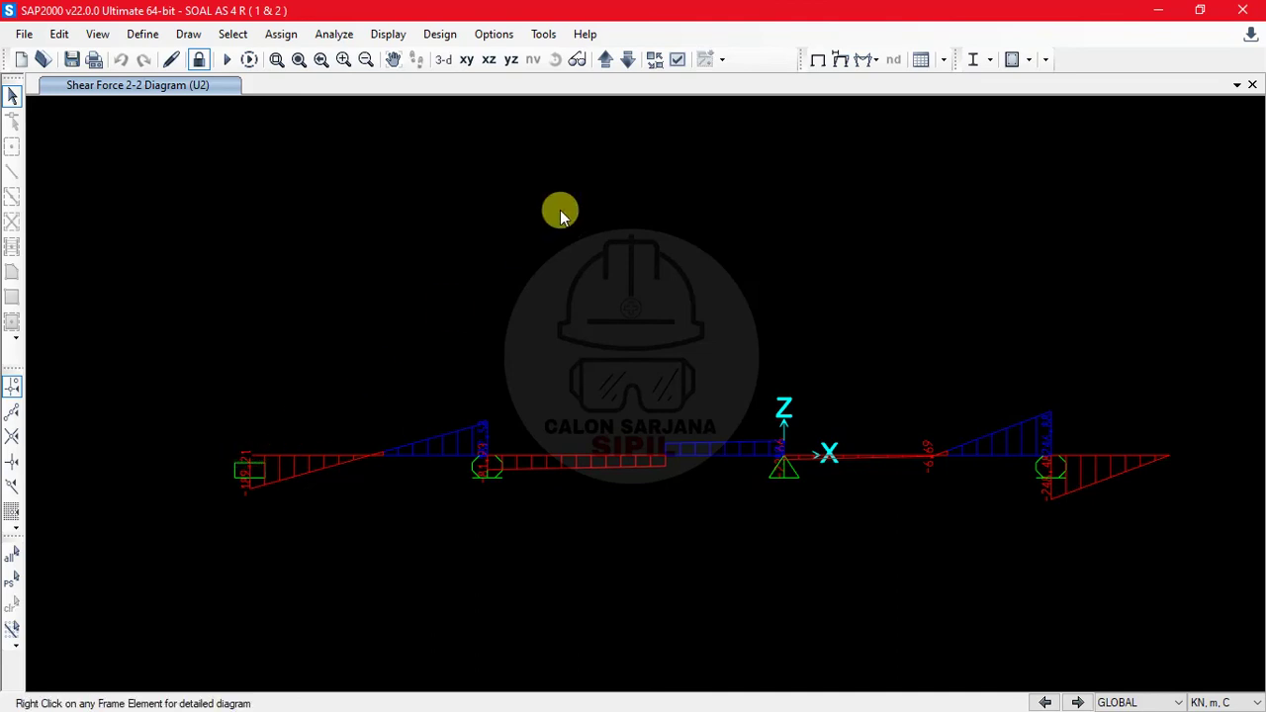
pyautogui.click(875, 59)
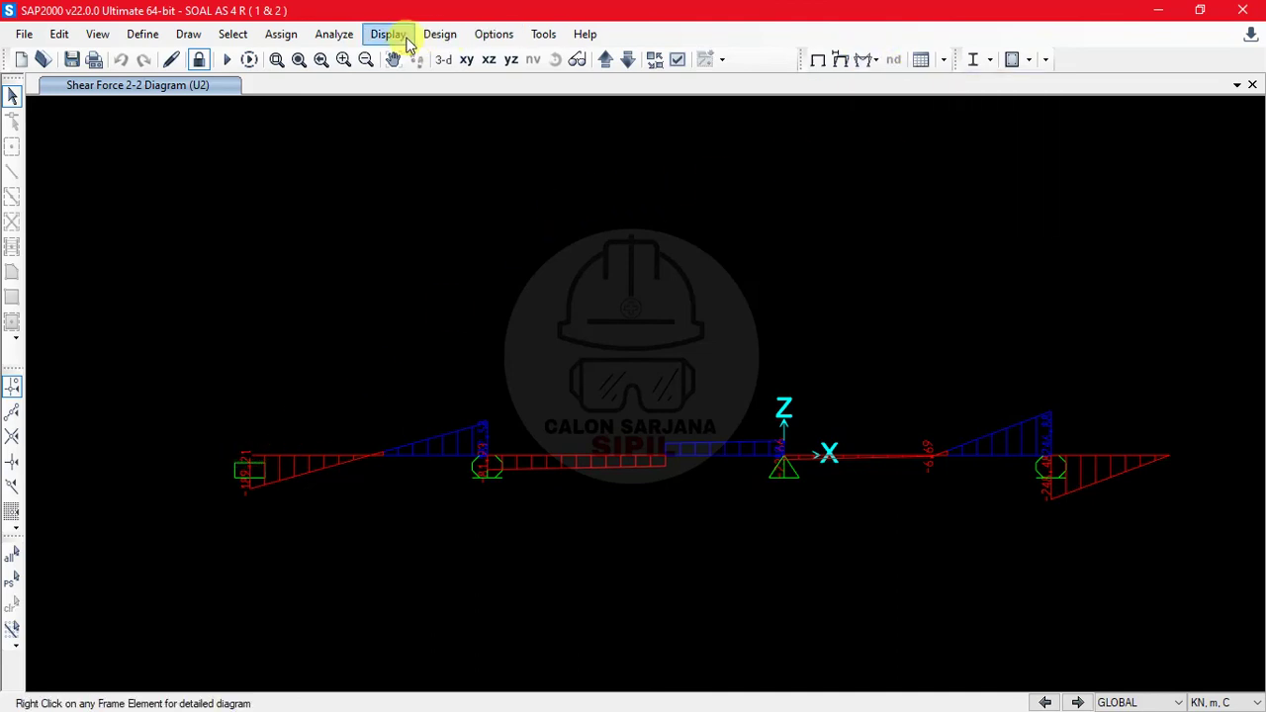
pyautogui.click(402, 37)
pyautogui.press('F8')
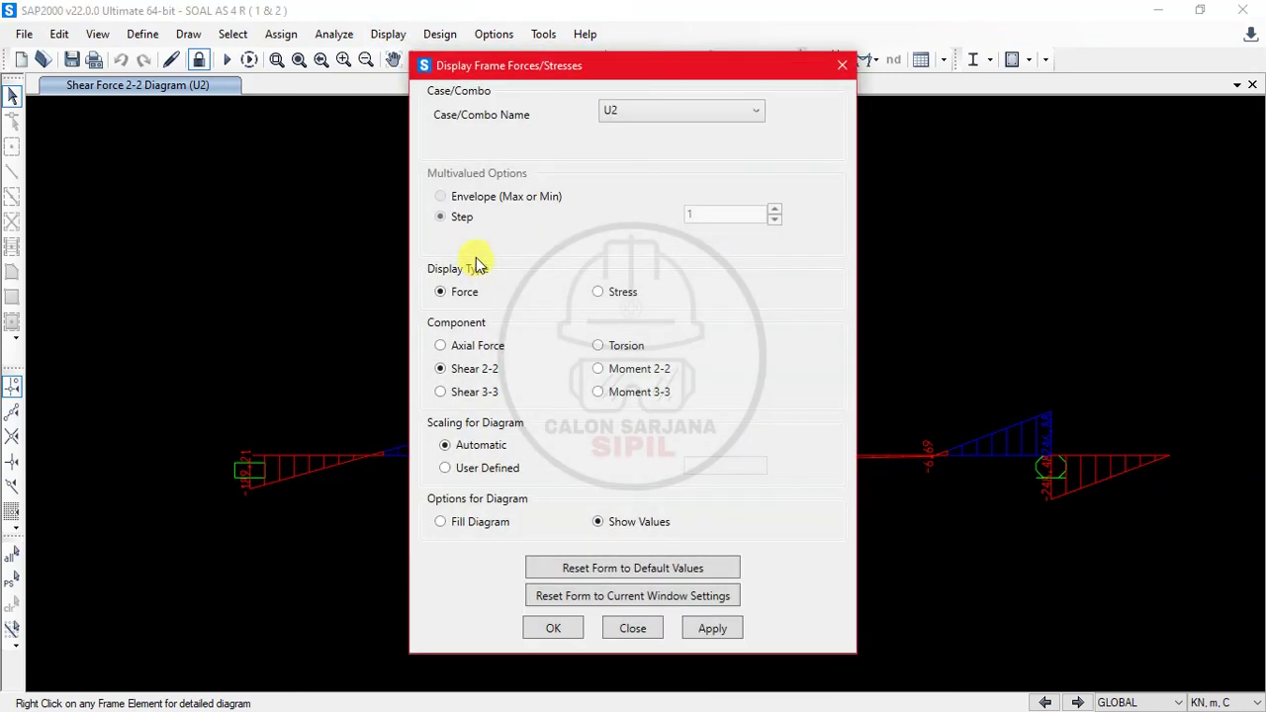
pyautogui.press('Escape')
pyautogui.click(391, 34)
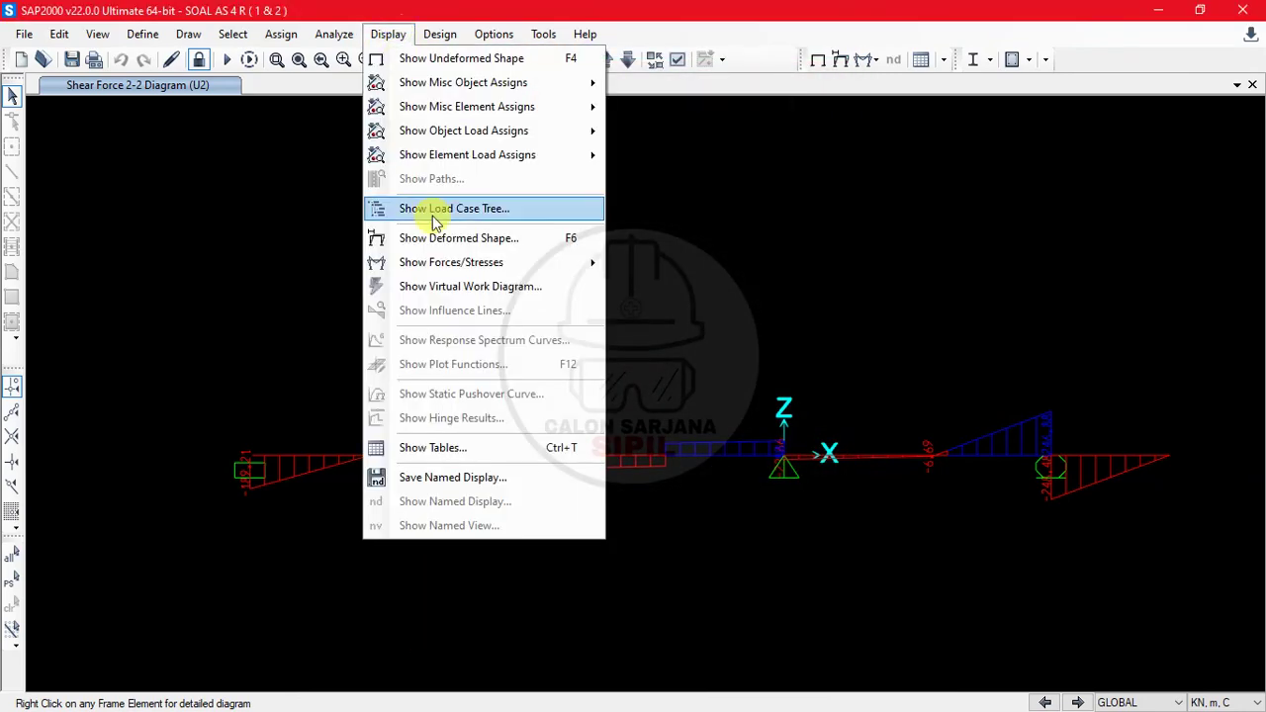
pyautogui.press('F8')
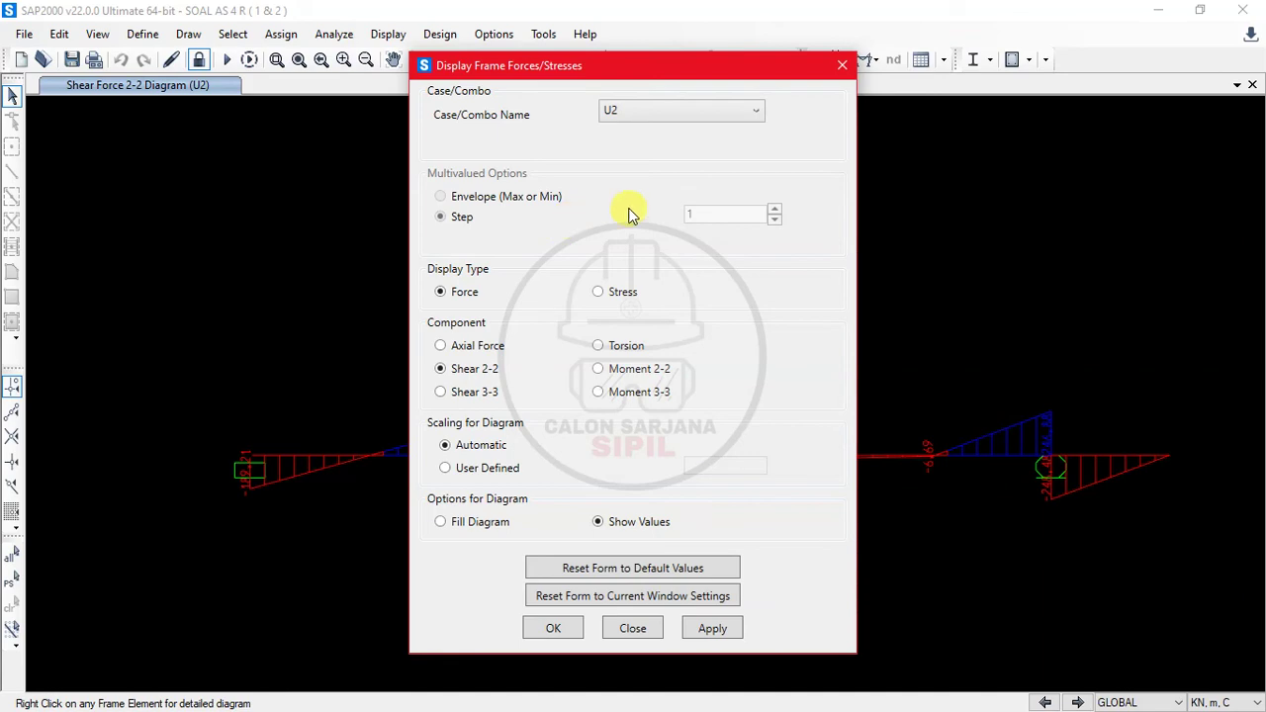
pyautogui.press('Escape')
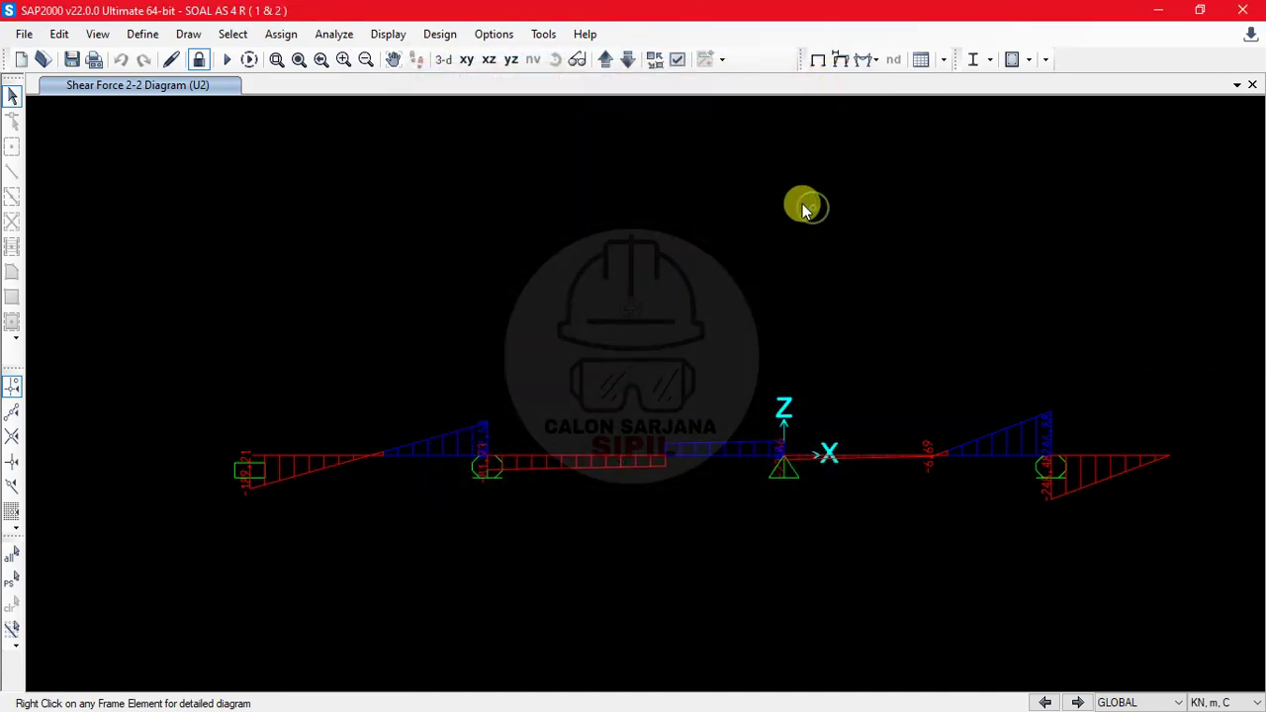
pyautogui.click(869, 59)
pyautogui.click(906, 84)
pyautogui.press('Escape')
# Display the joint reactions for combination U1 as arrows on the beam model.
pyautogui.click(388, 33)
pyautogui.moveTo(474, 262)
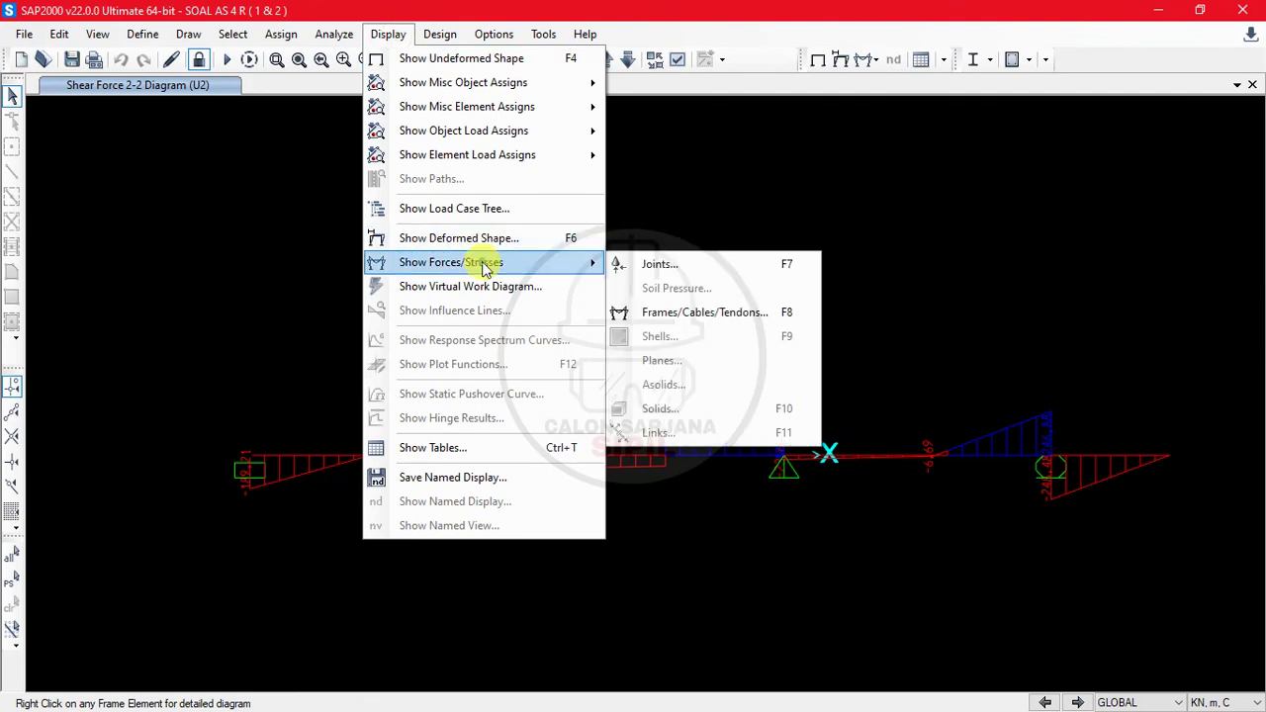
pyautogui.click(666, 269)
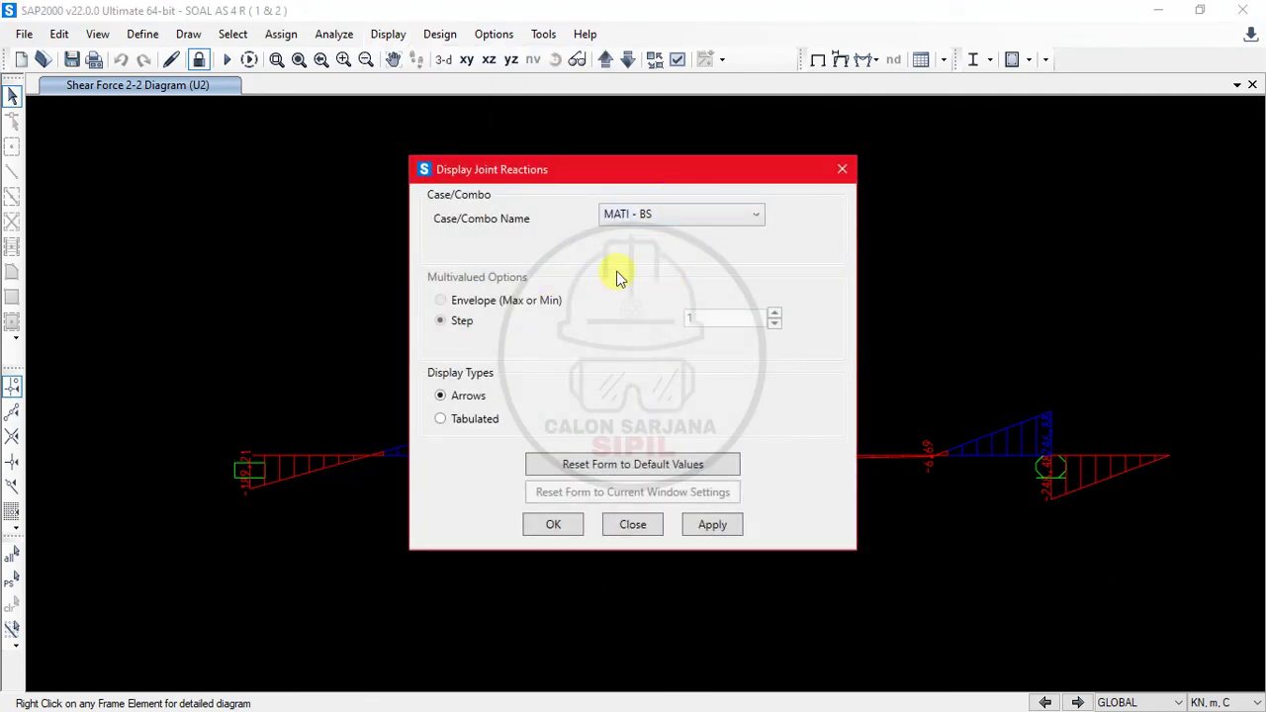
pyautogui.click(668, 226)
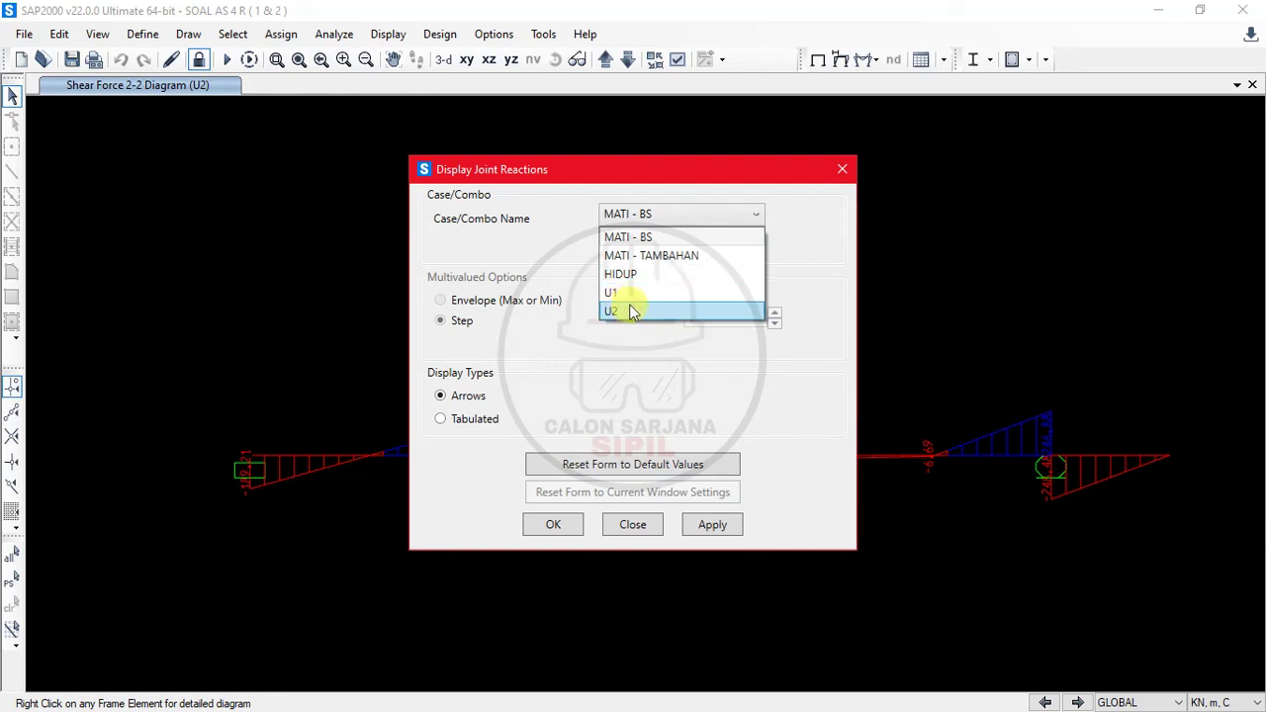
pyautogui.click(632, 294)
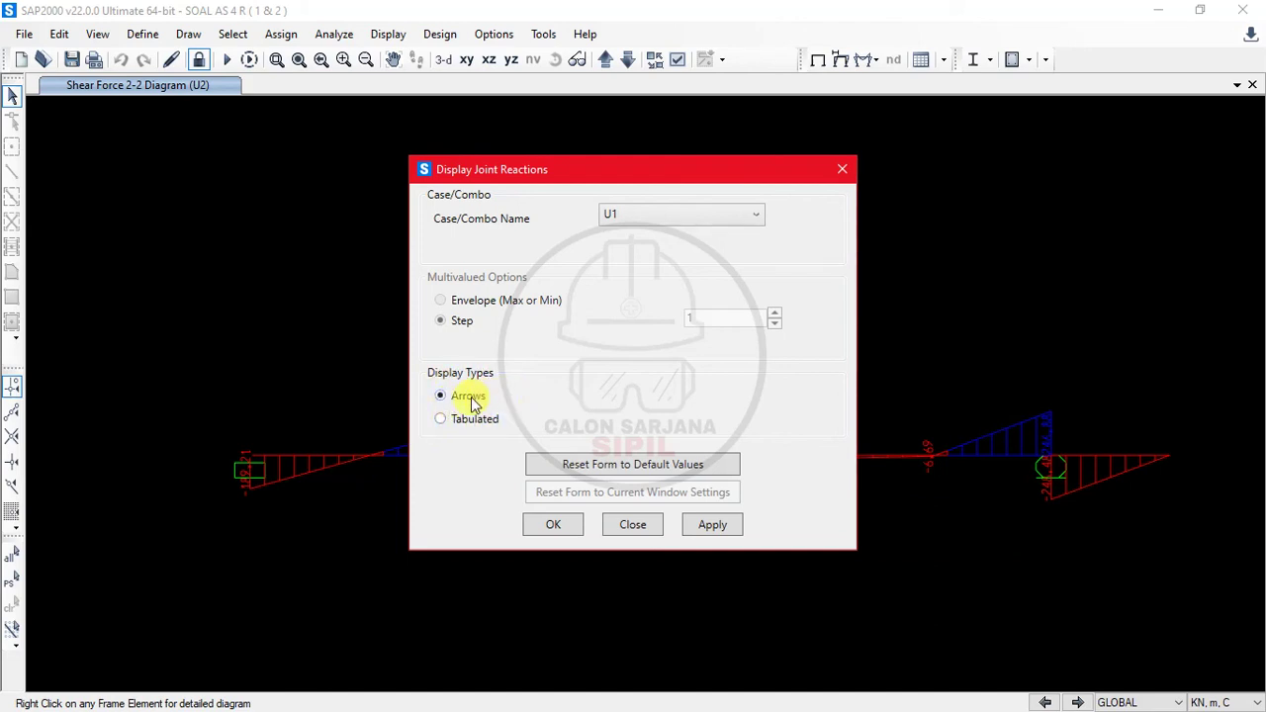
pyautogui.click(565, 530)
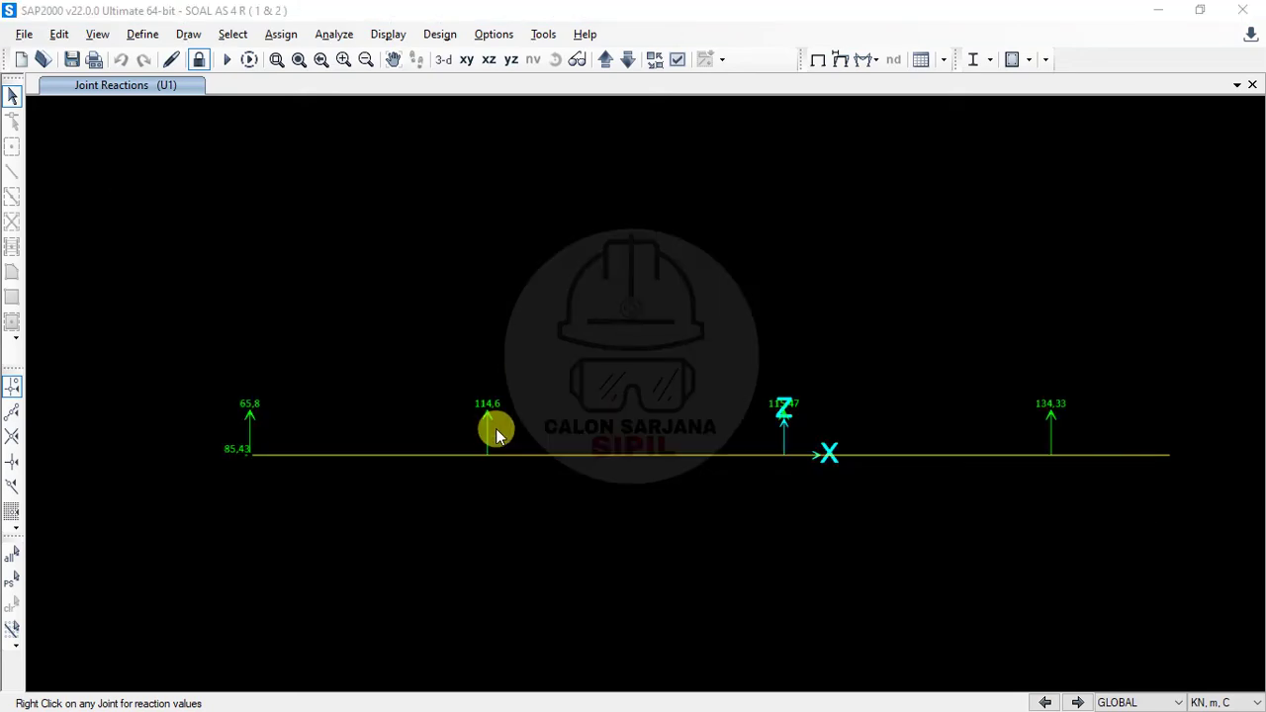
# Switch to the problem PDF in Acrobat, check the supports in the beam figure, and return to SAP2000.
pyautogui.hotkey('alt', 'Tab')
pyautogui.hotkey('alt', 'Tab')
pyautogui.hotkey('alt', 'Tab')
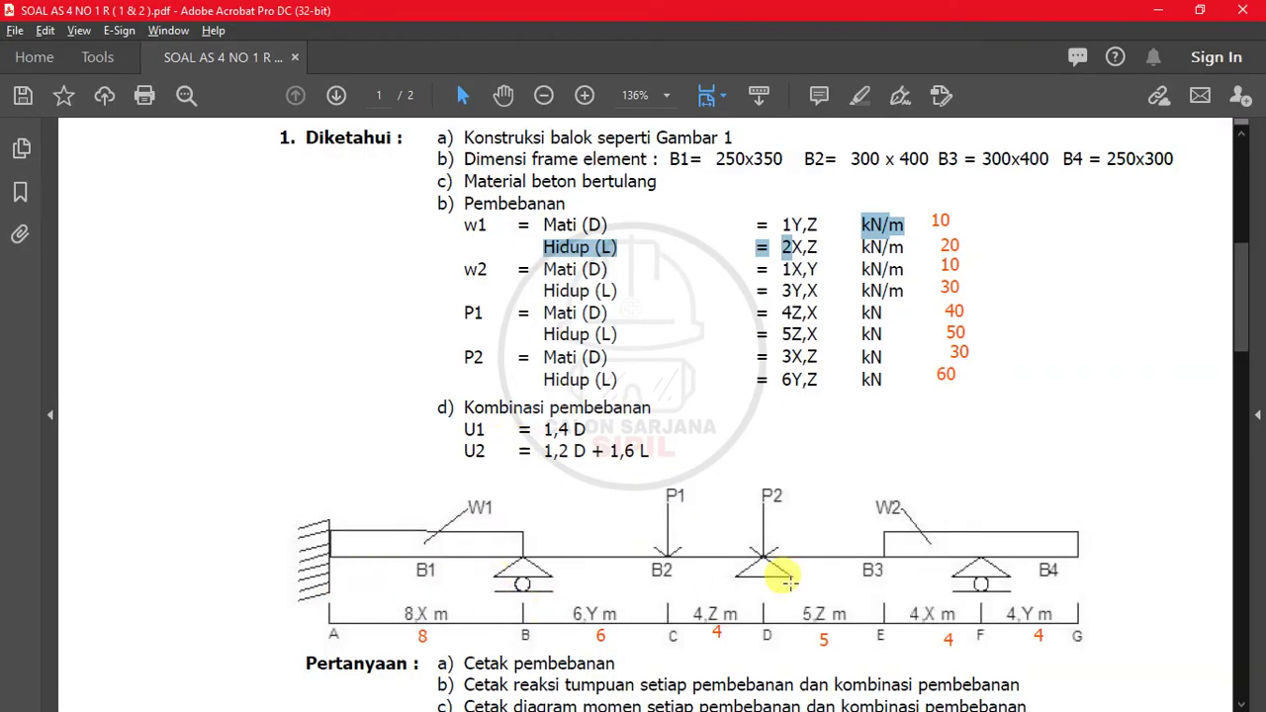
pyautogui.hotkey('alt', 'Tab')
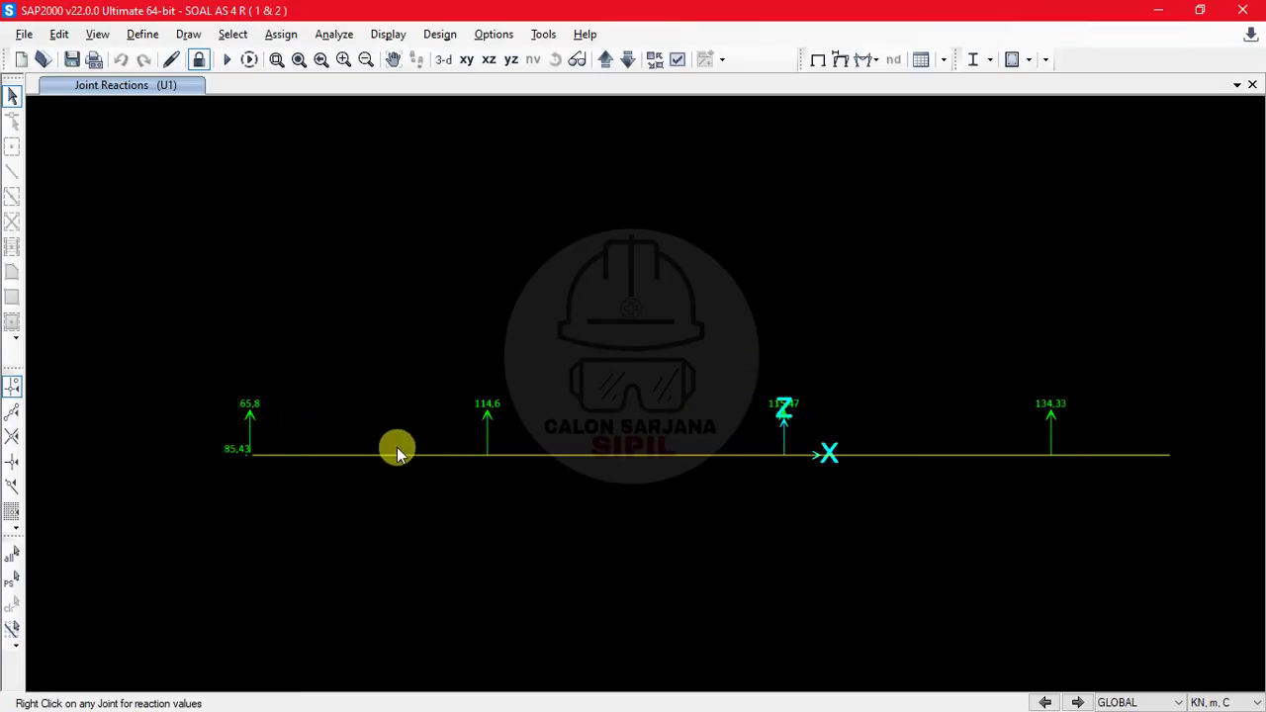
# Switch the joint reaction arrows to combination U2.
pyautogui.click(871, 58)
pyautogui.click(885, 80)
pyautogui.click(686, 216)
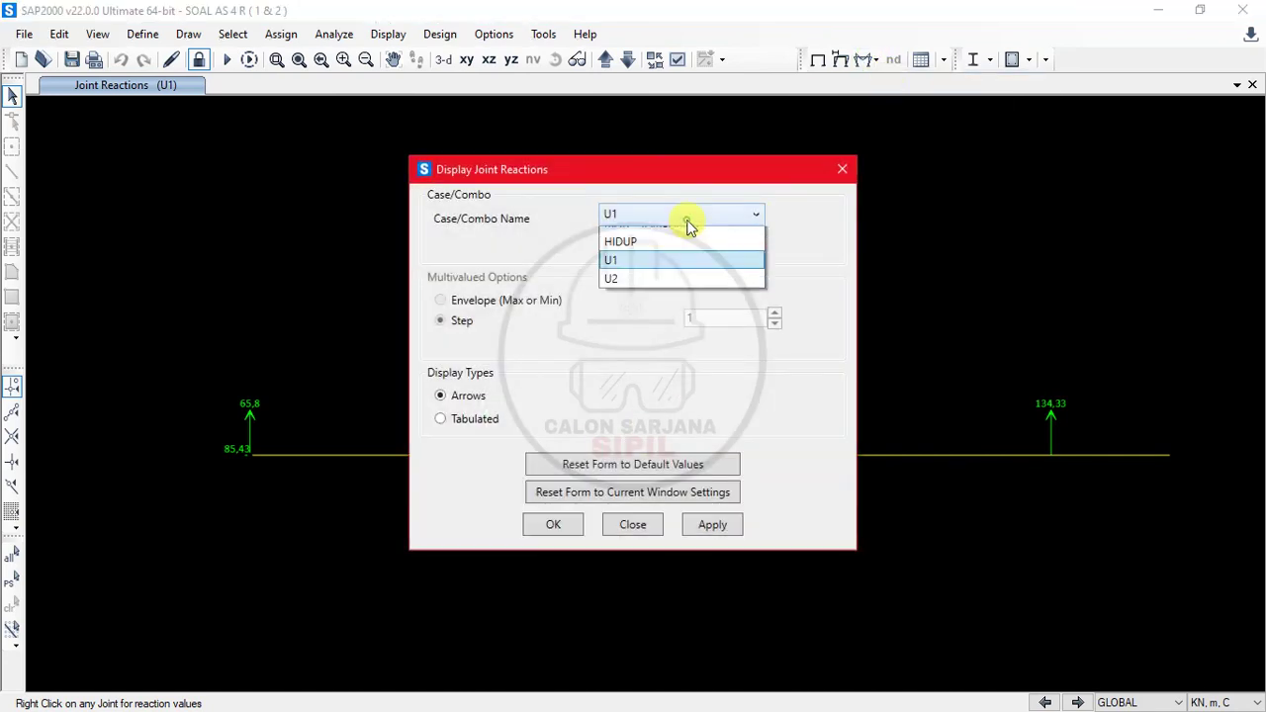
pyautogui.click(636, 313)
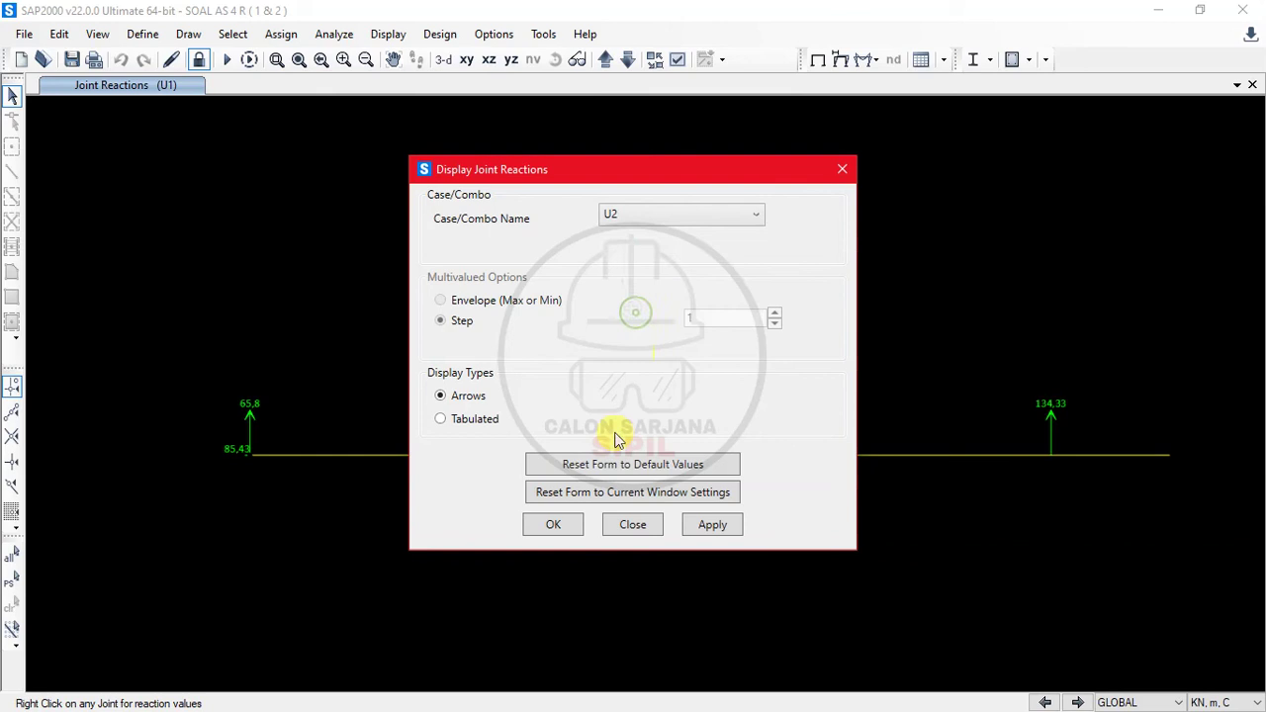
pyautogui.click(554, 525)
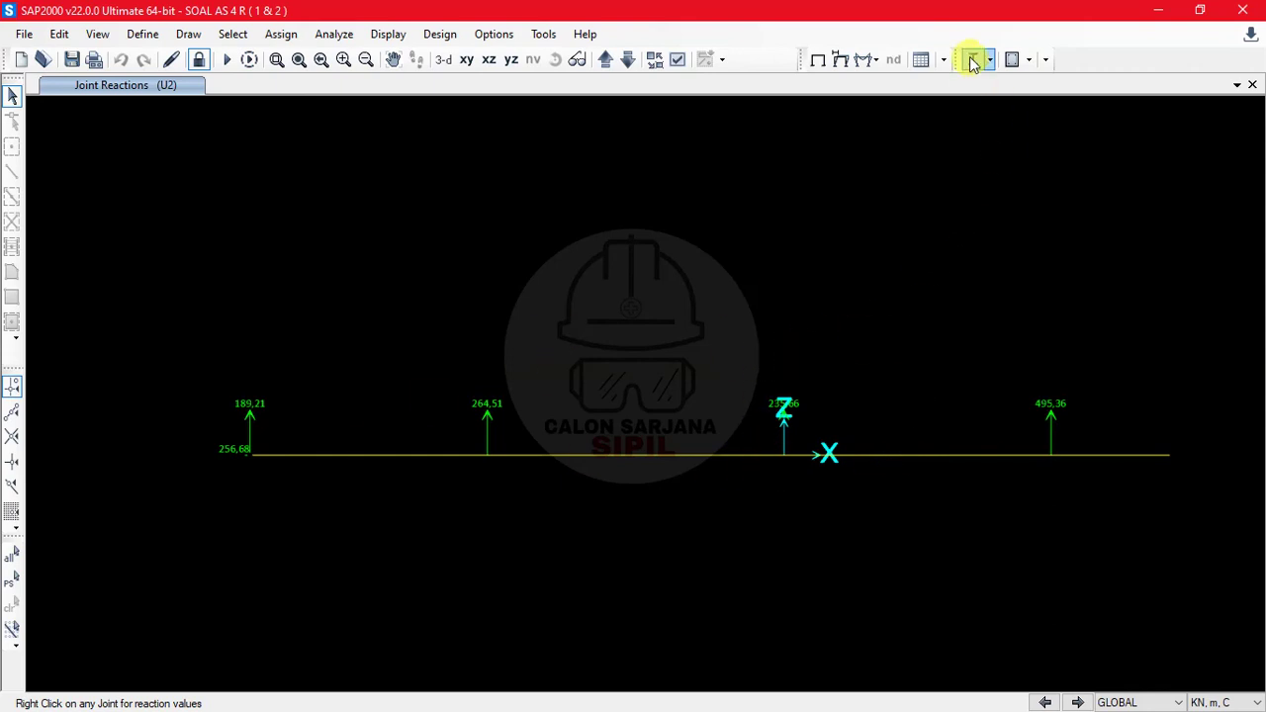
pyautogui.click(385, 36)
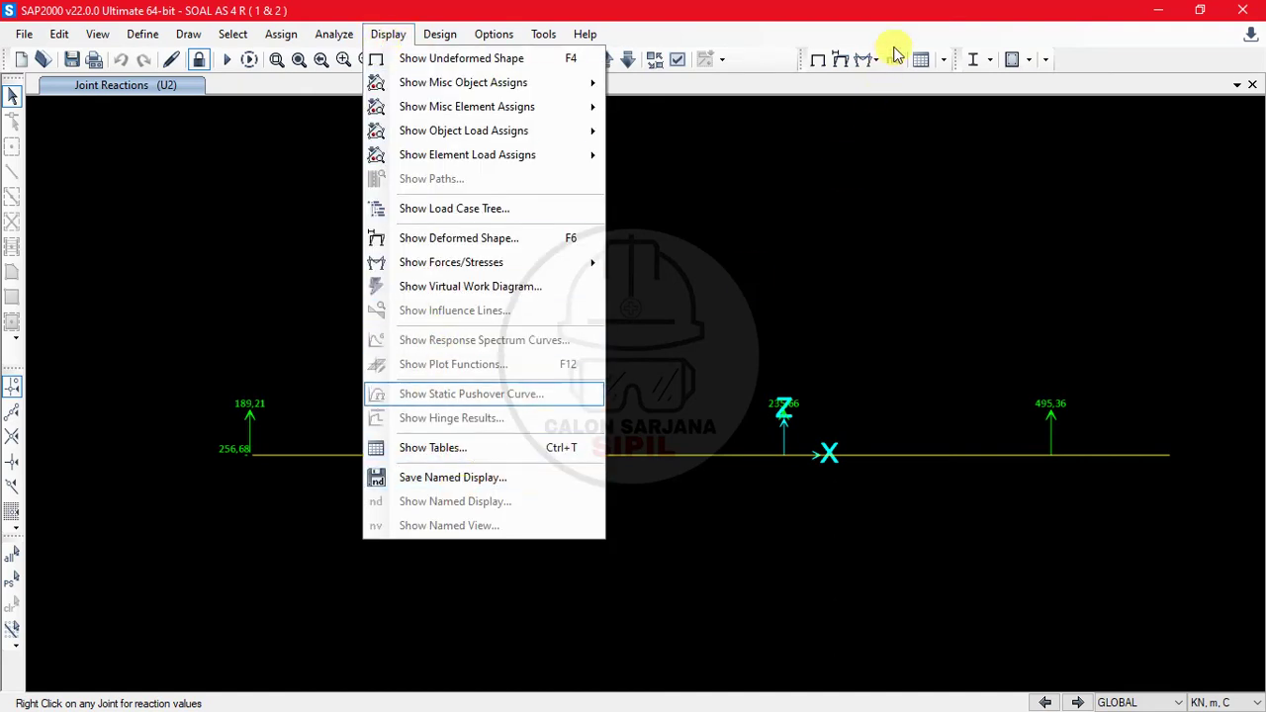
pyautogui.click(943, 64)
pyautogui.click(930, 60)
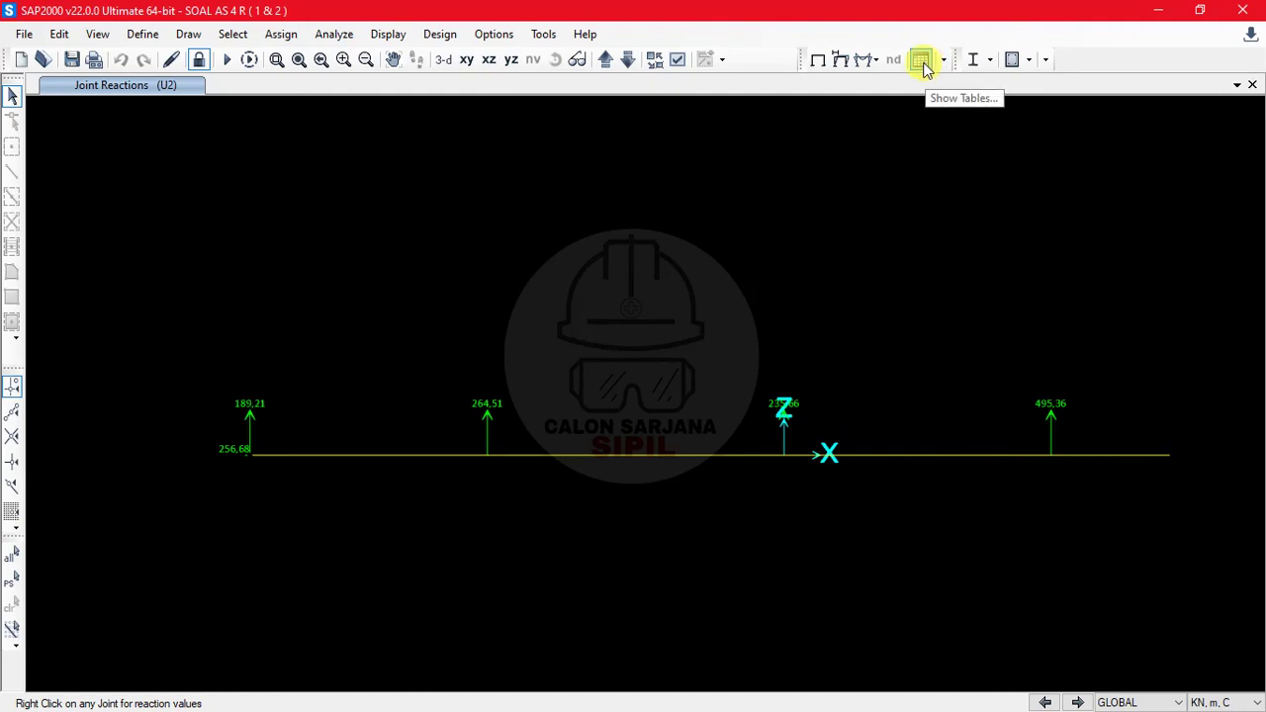
pyautogui.click(944, 61)
pyautogui.click(947, 62)
pyautogui.click(945, 61)
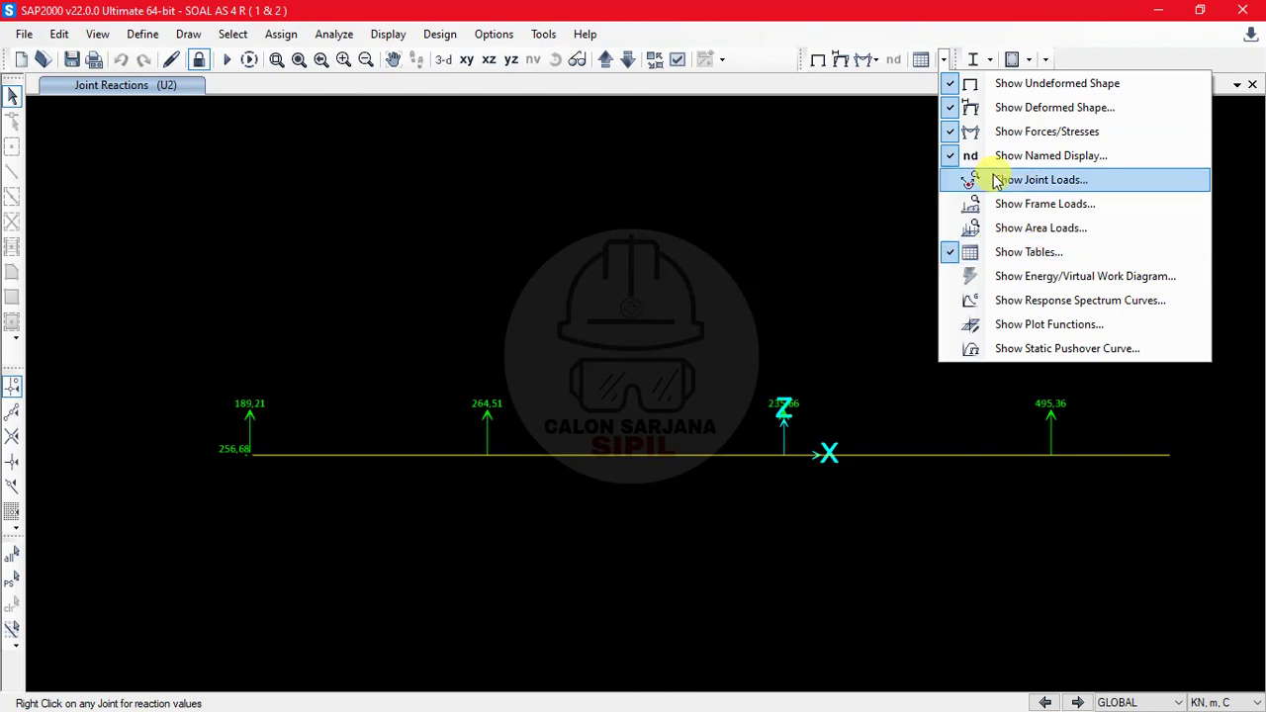
# Open the choice of tables for display and include the Reactions table from Joint Output.
pyautogui.click(922, 60)
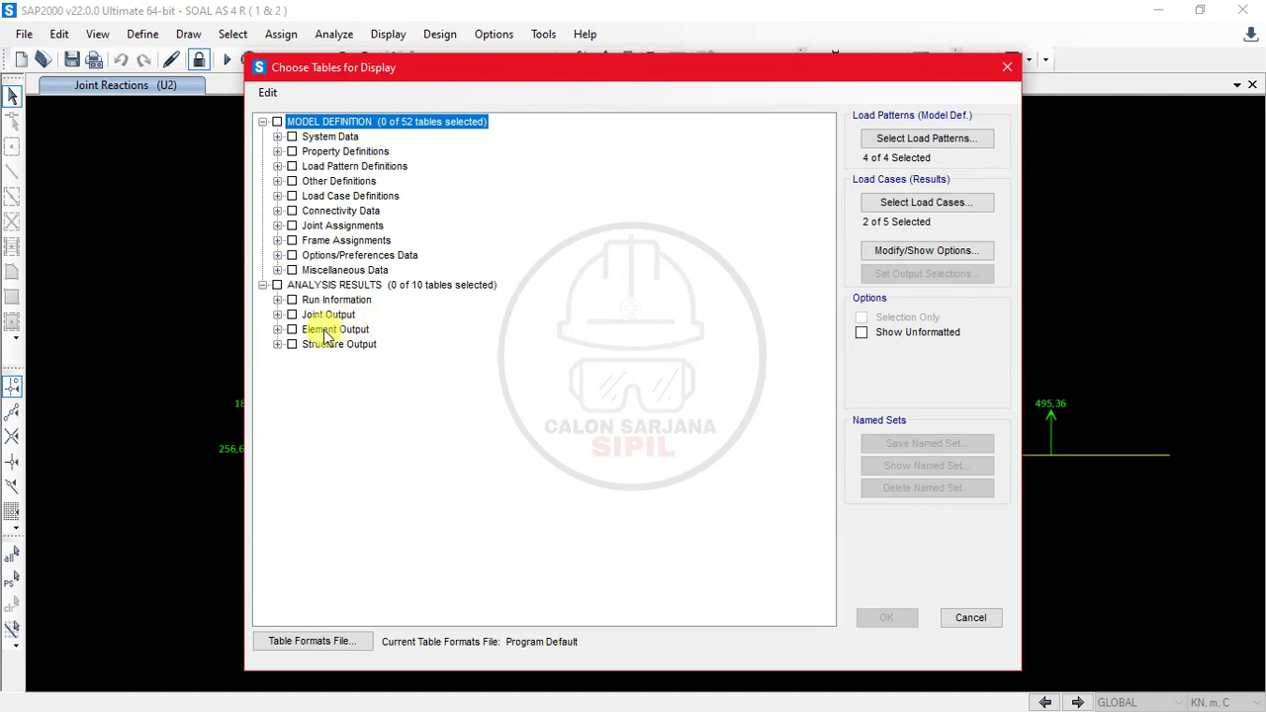
pyautogui.click(278, 315)
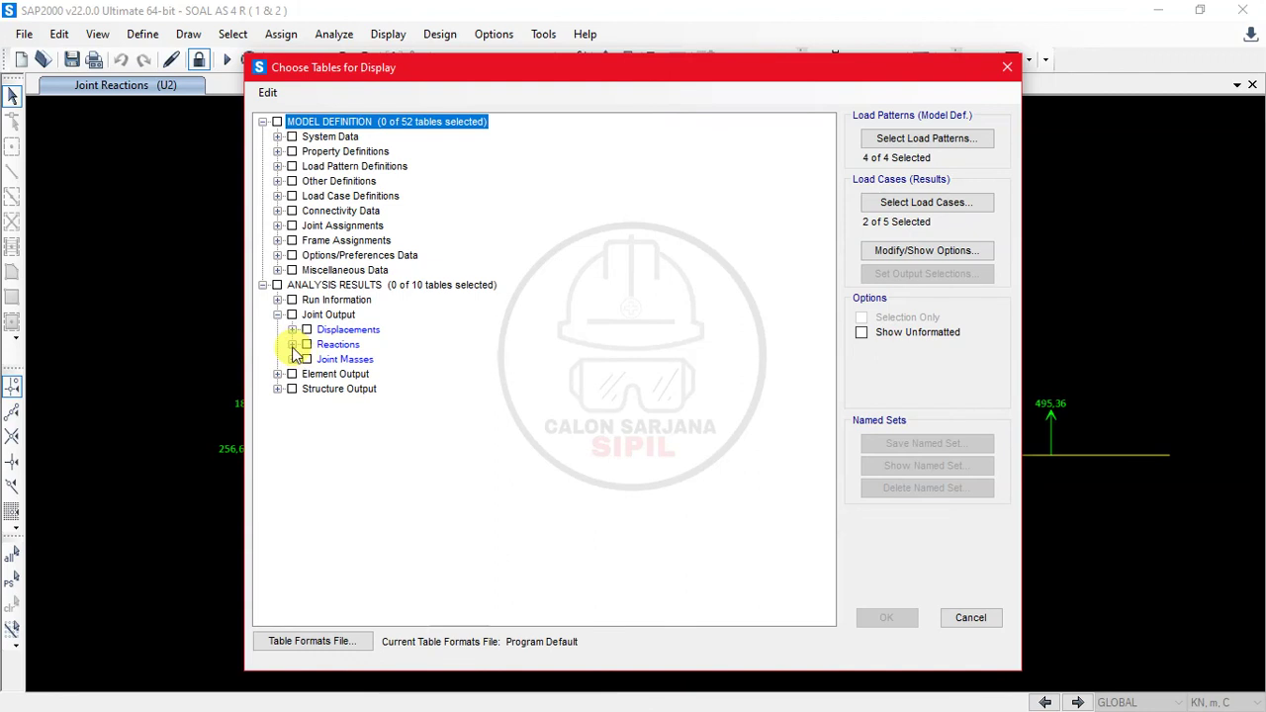
pyautogui.click(278, 300)
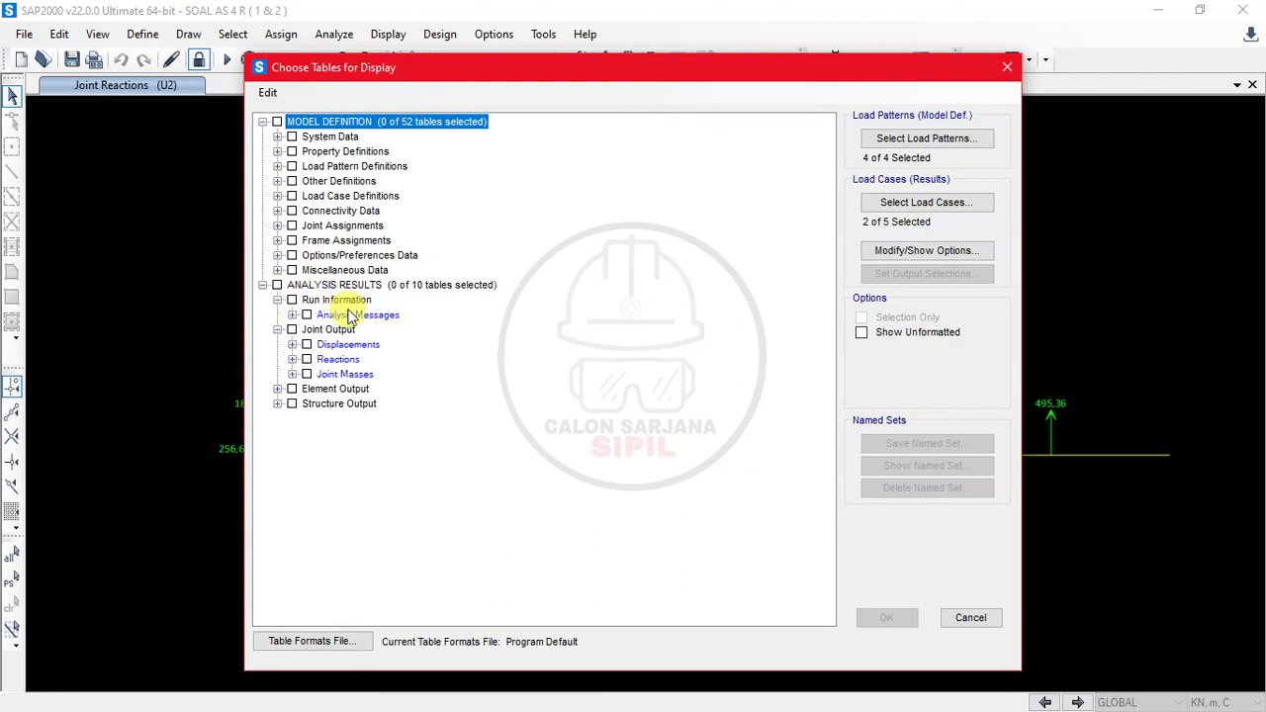
pyautogui.click(277, 300)
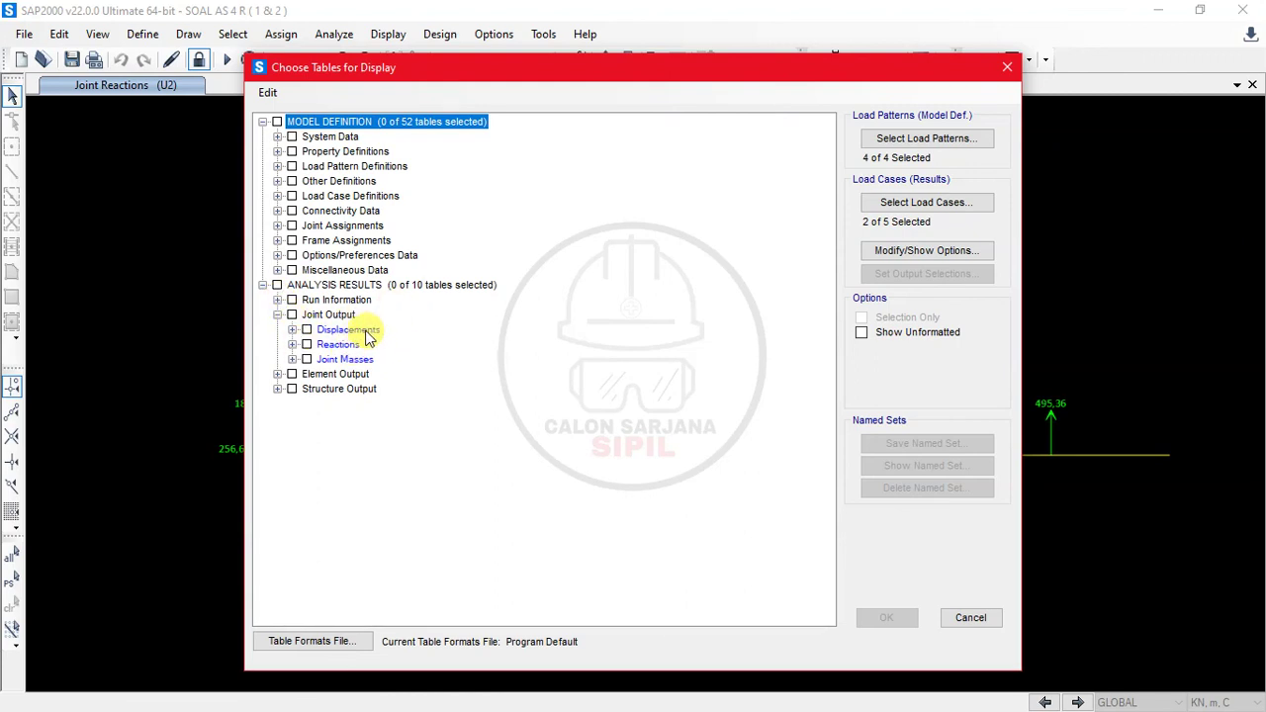
pyautogui.click(307, 346)
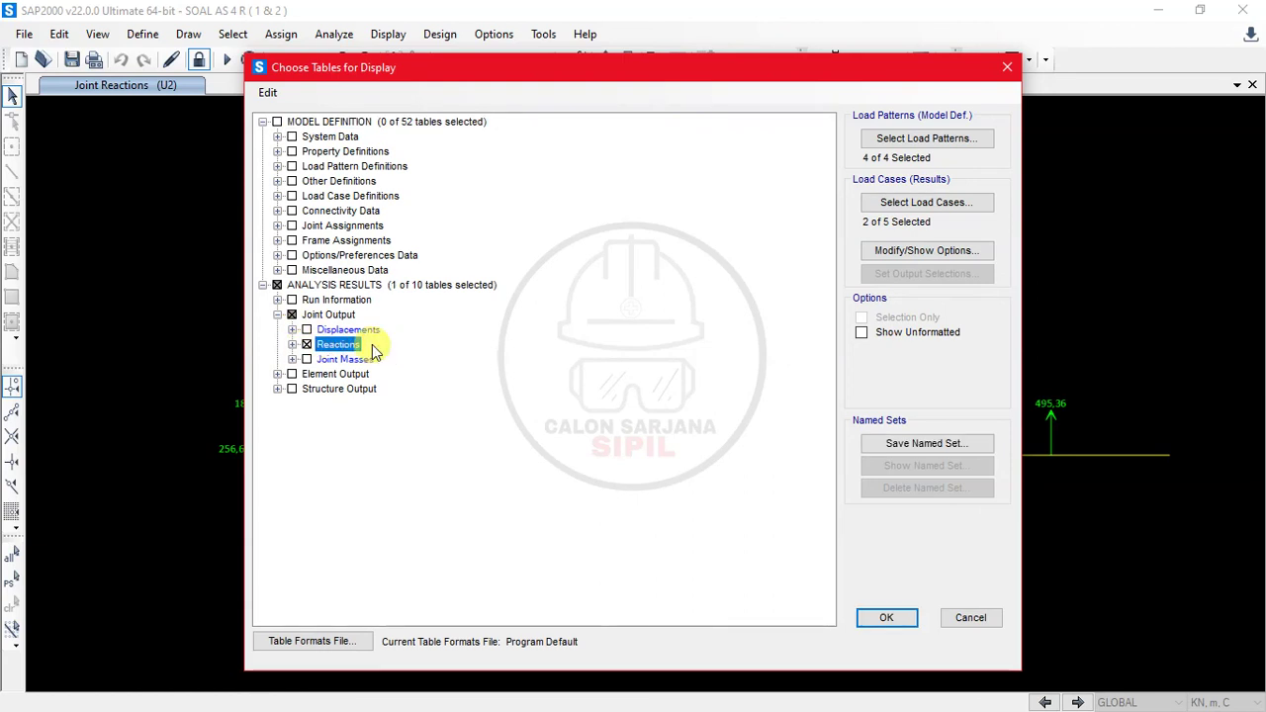
pyautogui.click(293, 344)
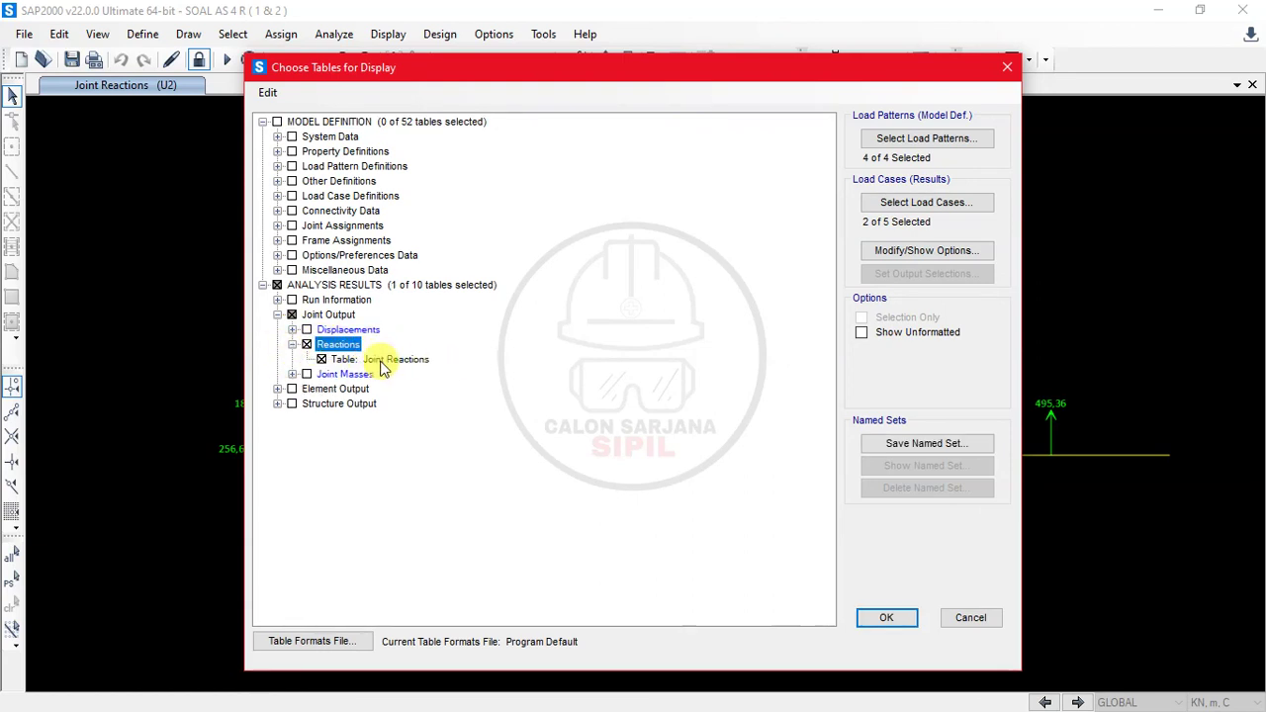
pyautogui.click(292, 344)
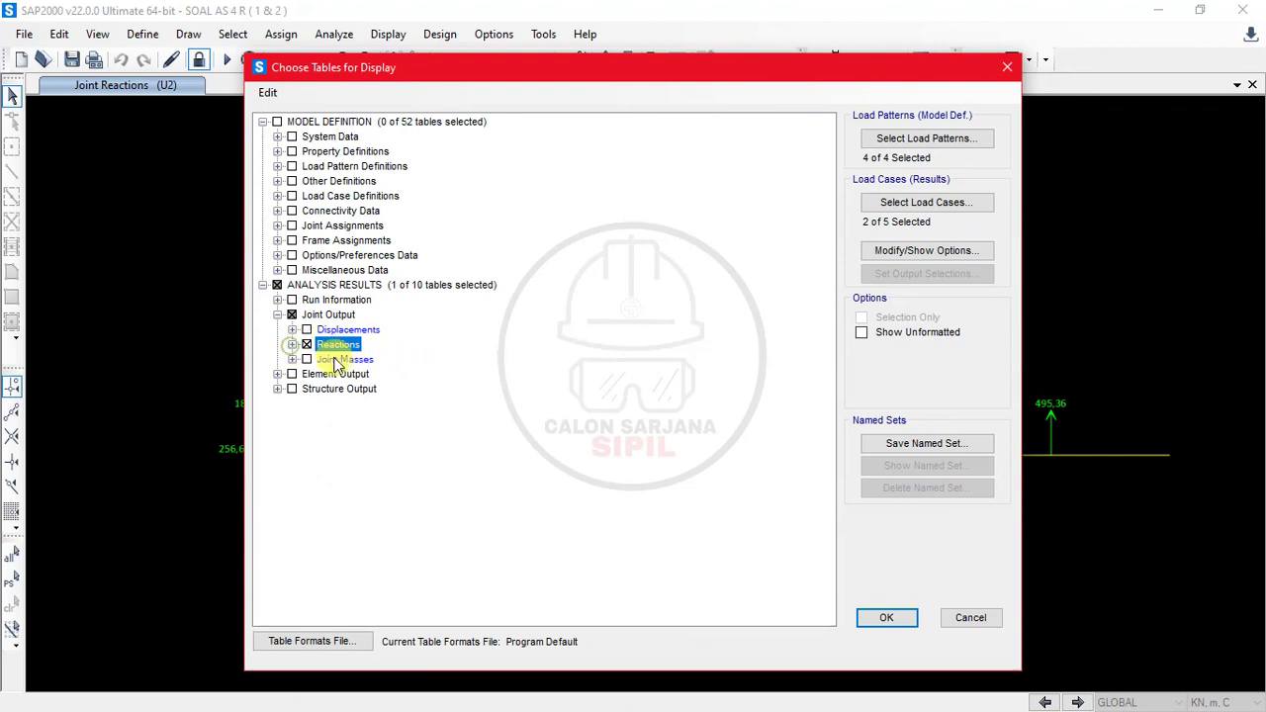
# Include the Element Forces - Frames table and accept load patterns DEAD, HIDUP, MATI - BS and MATI - TAMBAHAN.
pyautogui.click(278, 374)
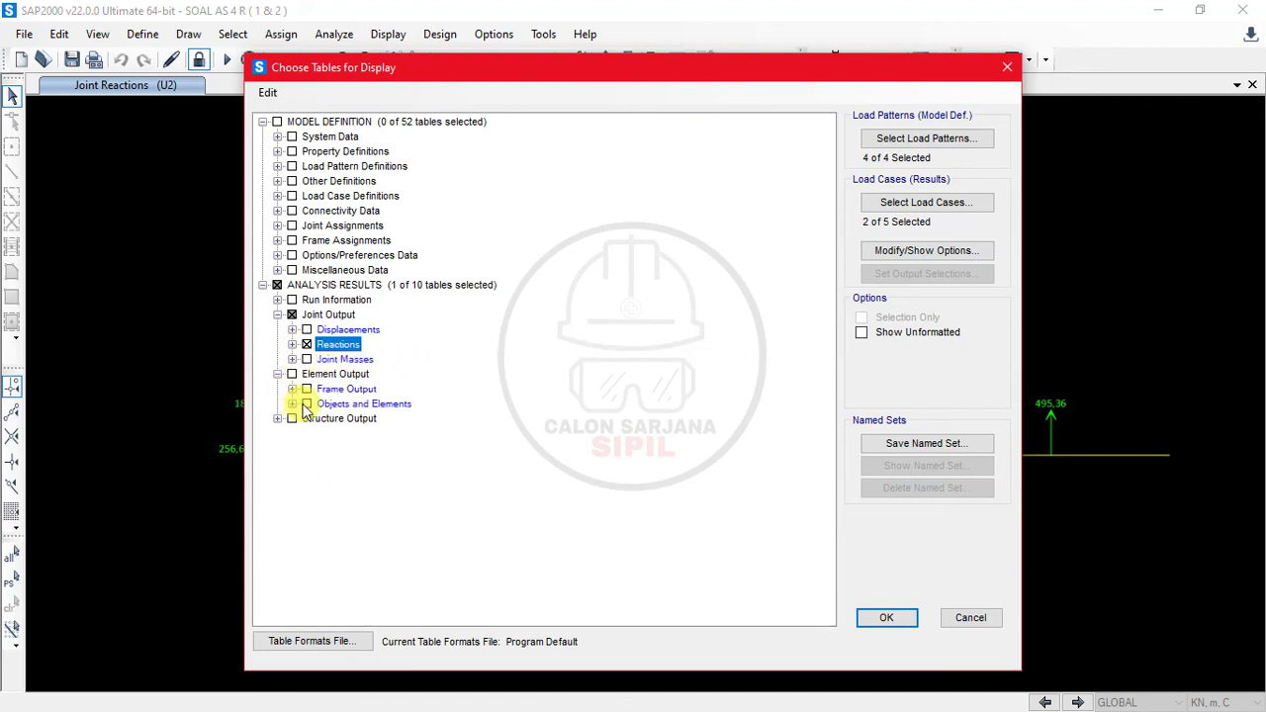
pyautogui.click(293, 388)
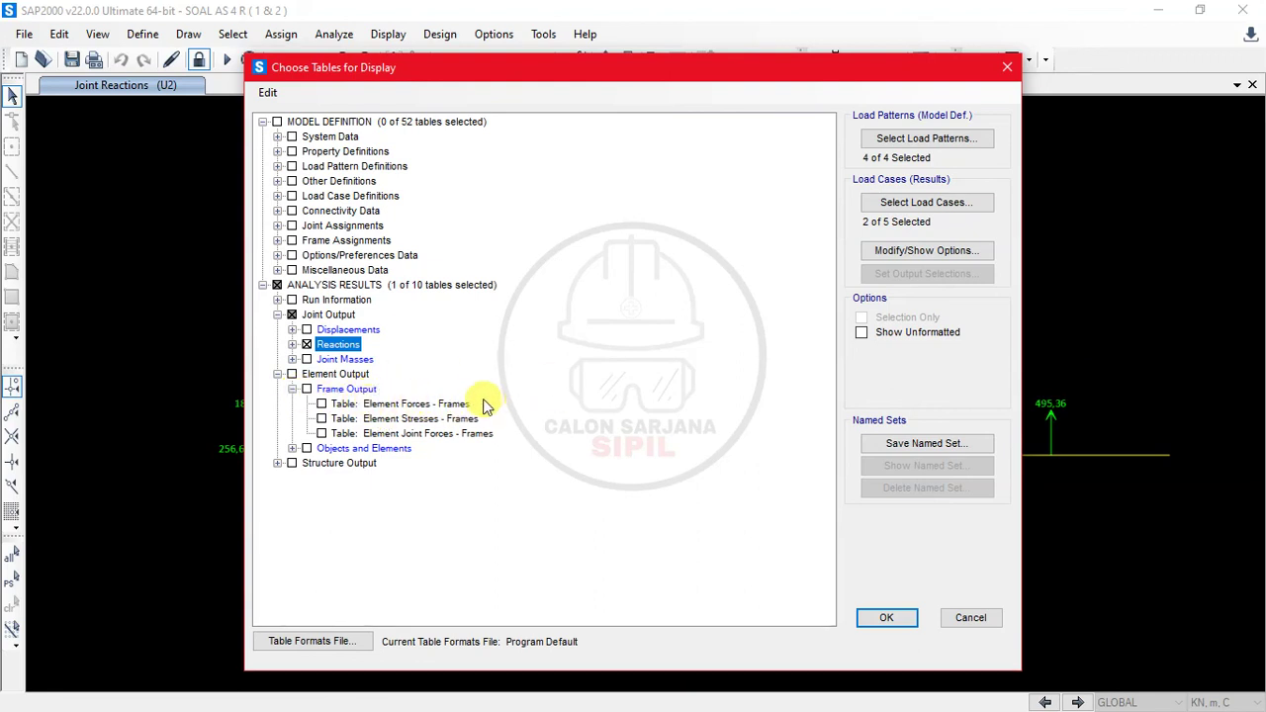
pyautogui.click(322, 404)
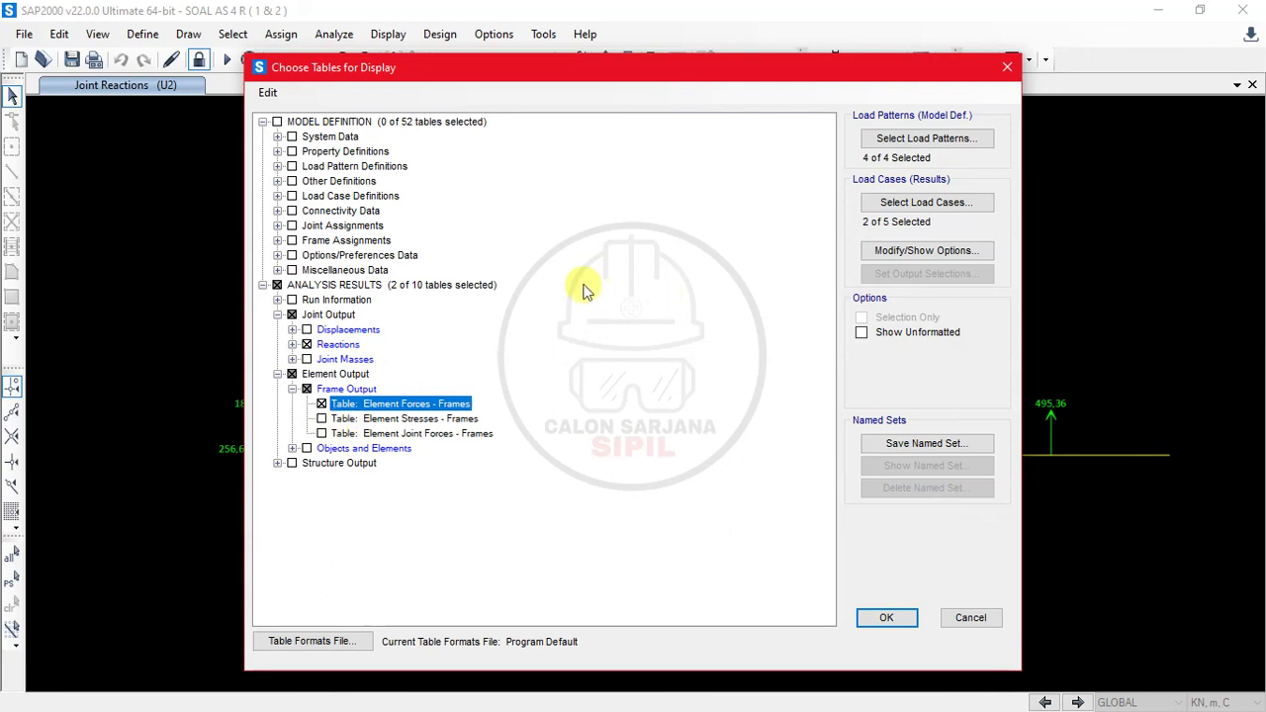
pyautogui.click(922, 138)
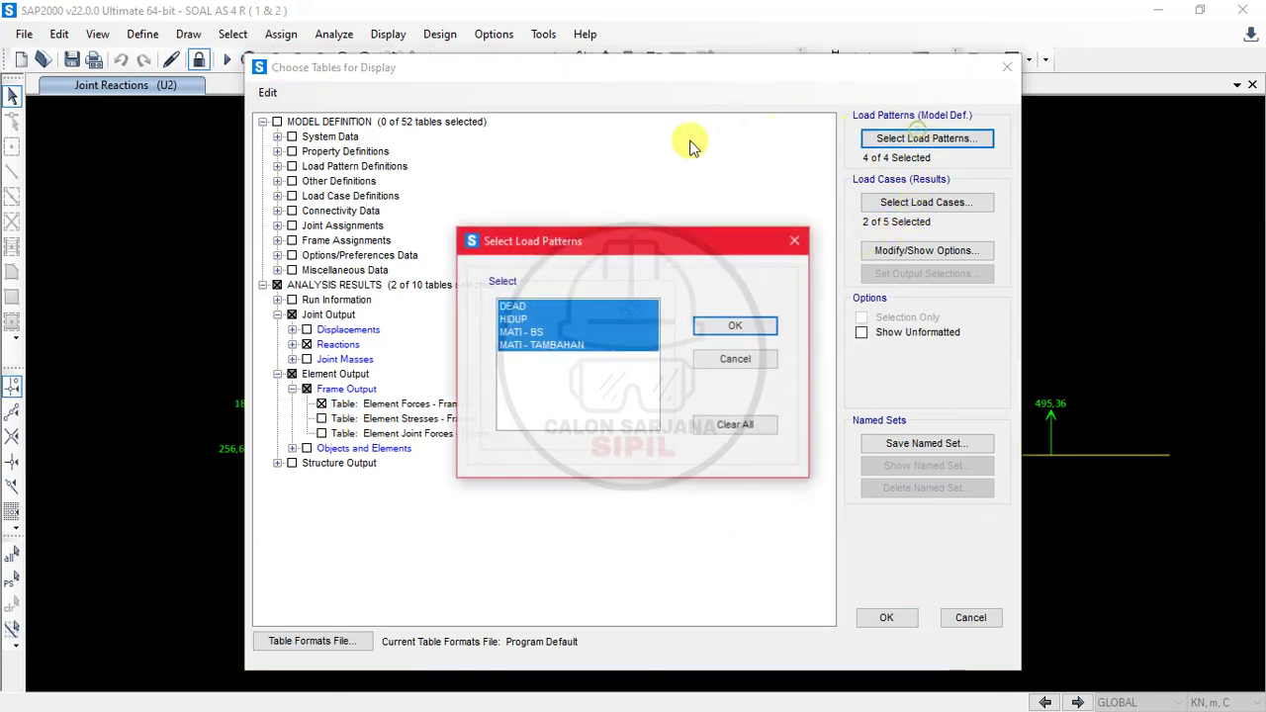
pyautogui.click(733, 327)
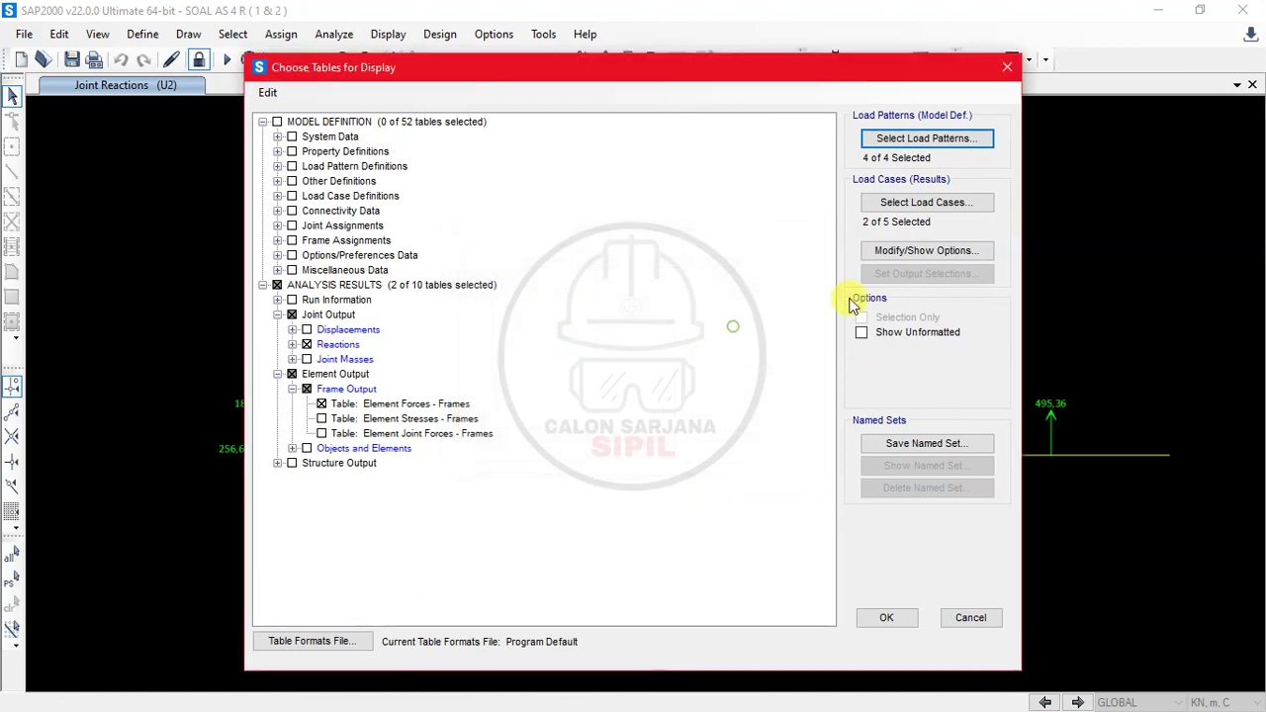
pyautogui.click(928, 203)
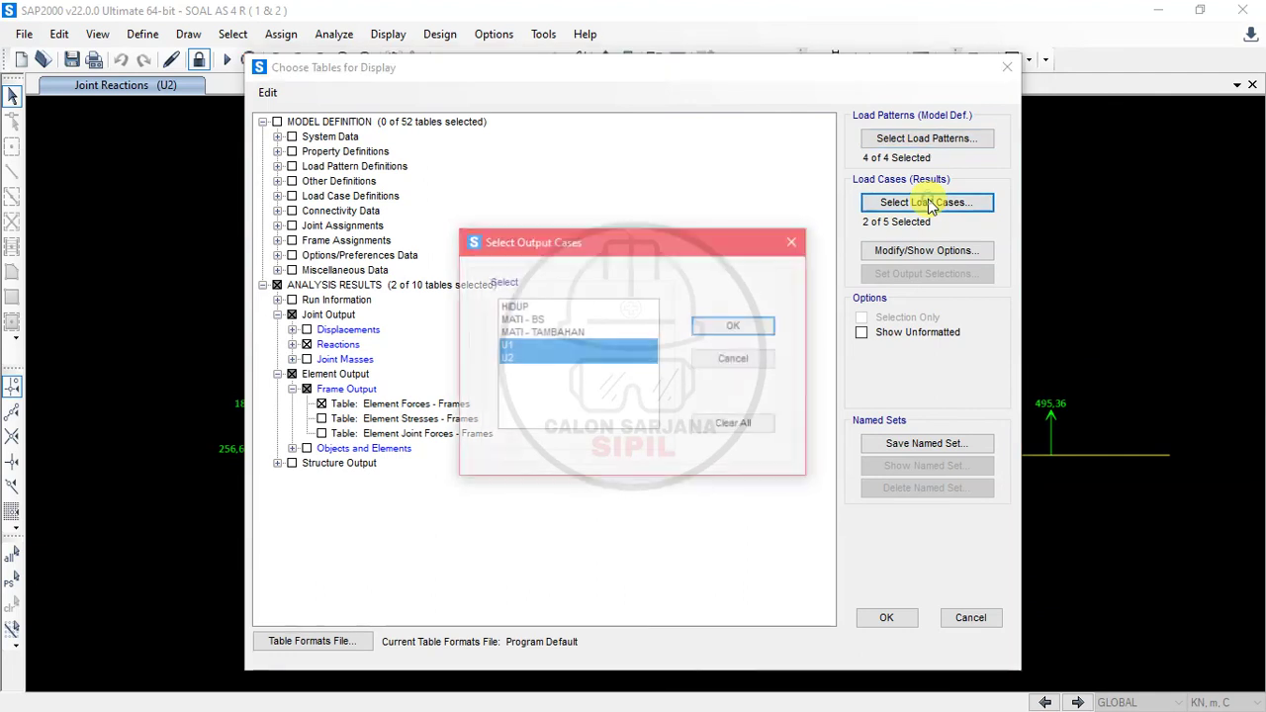
pyautogui.click(561, 360)
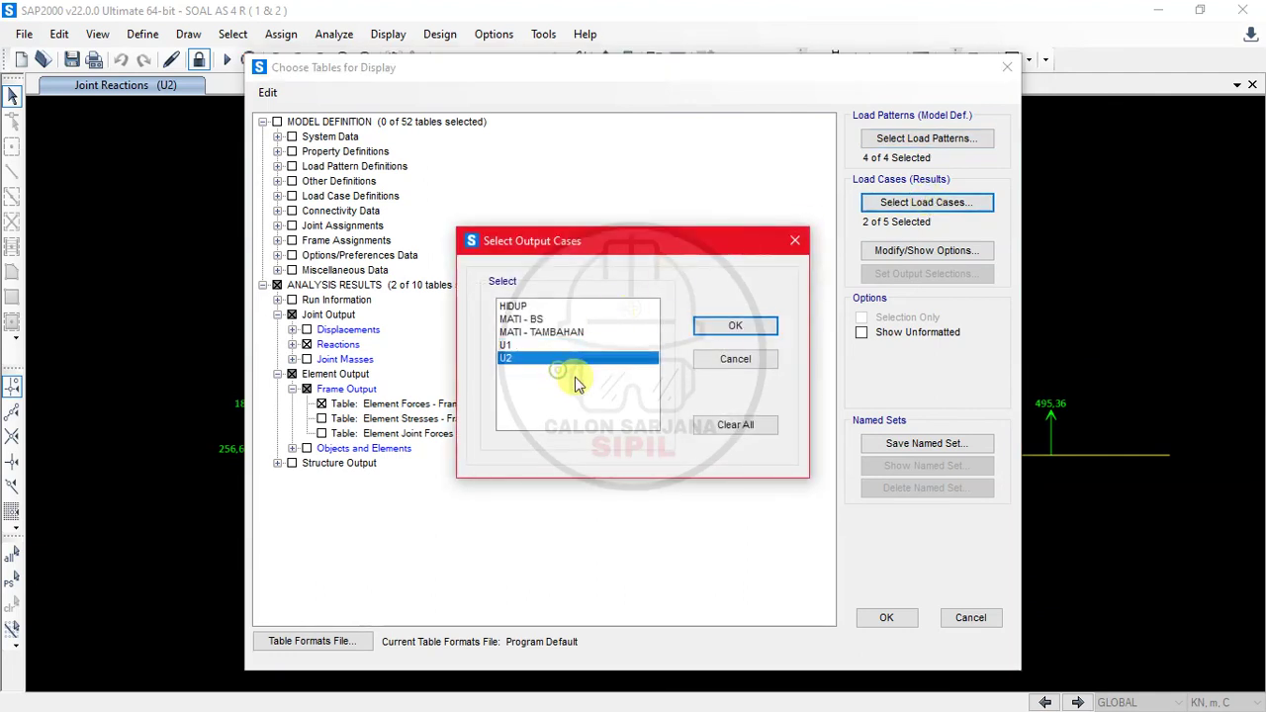
pyautogui.click(742, 362)
# Include the output cases HIDUP, MATI - BS, MATI - TAMBAHAN, U1 and U2 and display the chosen result tables.
pyautogui.click(926, 204)
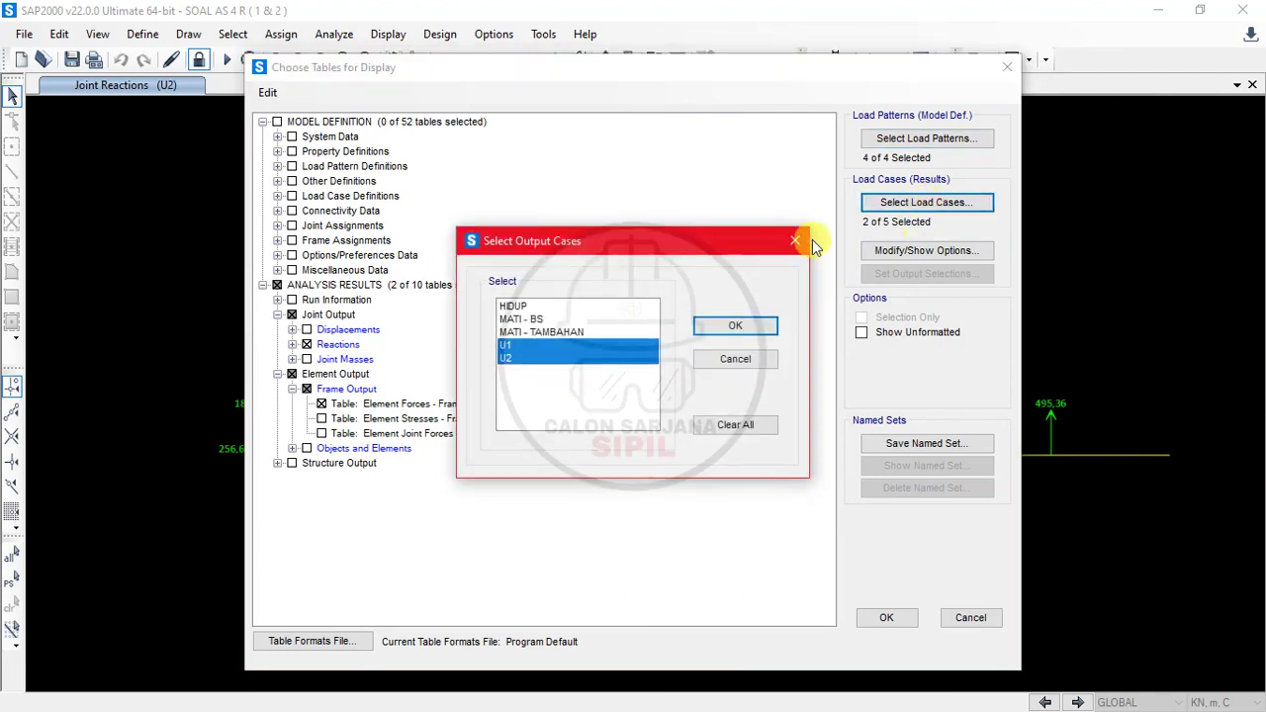
pyautogui.moveTo(614, 383); pyautogui.dragTo(542, 287)
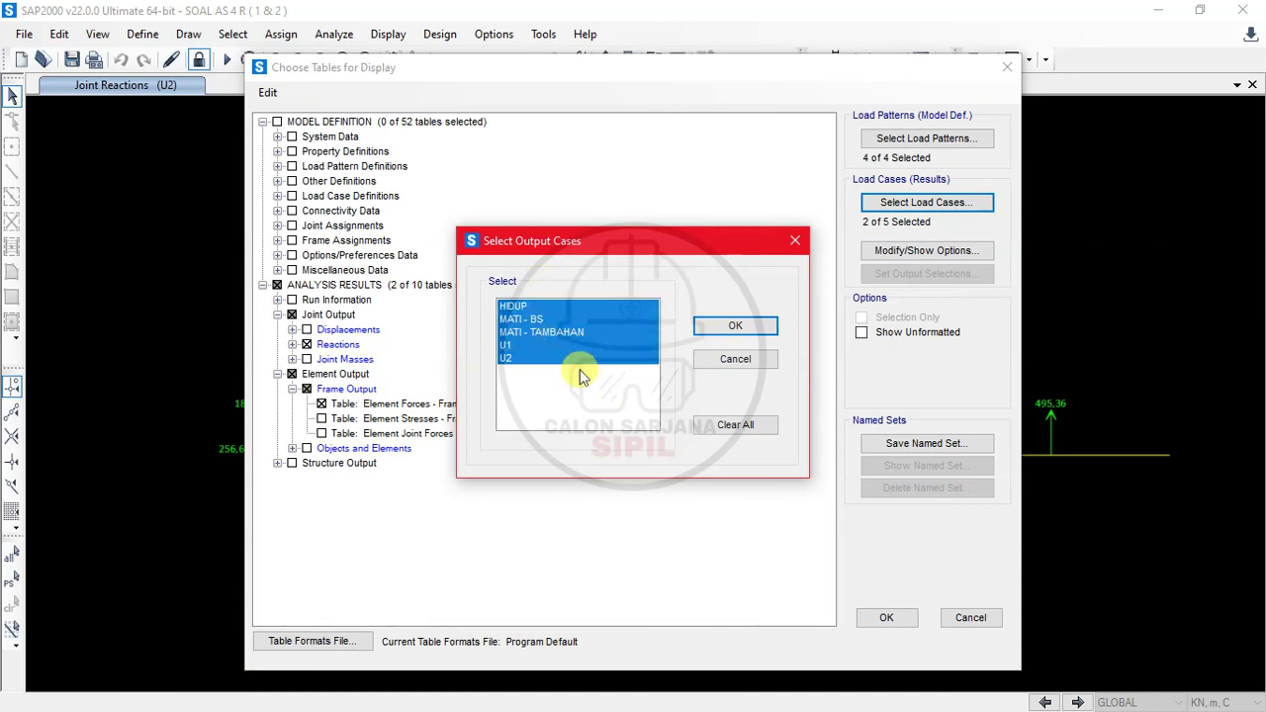
pyautogui.click(544, 345)
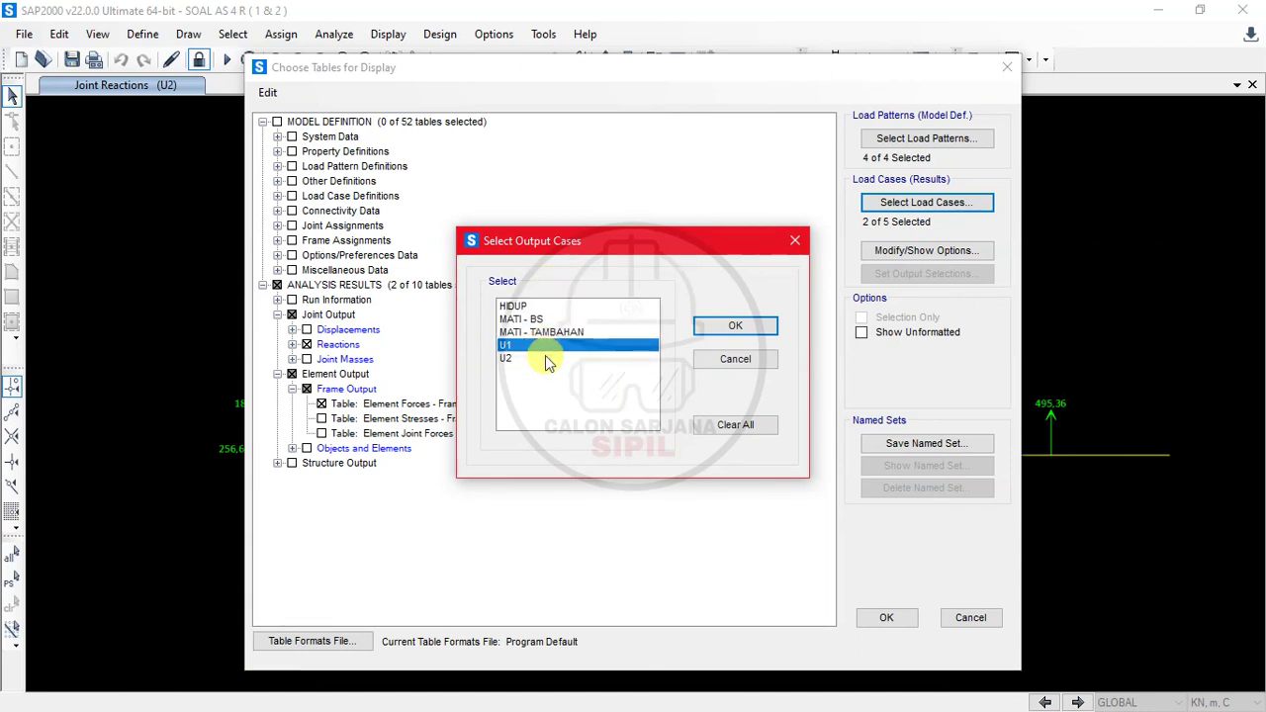
pyautogui.moveTo(550, 343); pyautogui.dragTo(571, 308)
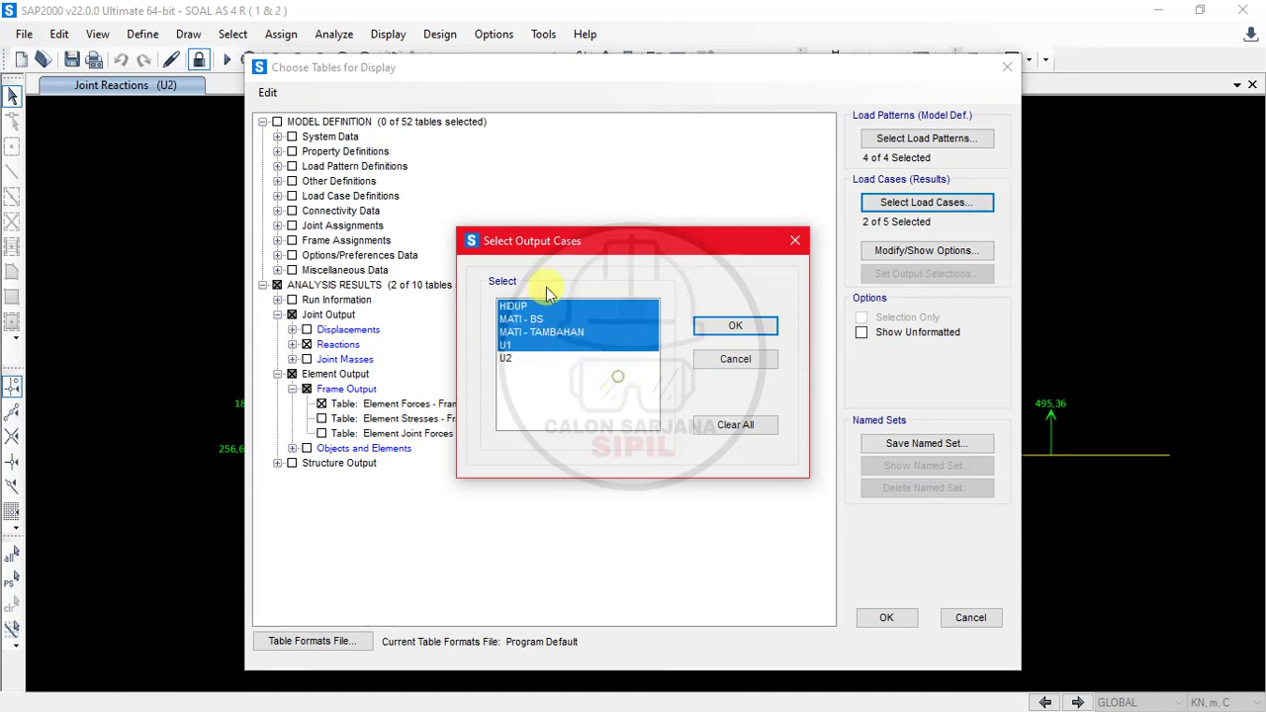
pyautogui.moveTo(569, 365); pyautogui.dragTo(522, 303)
pyautogui.click(737, 326)
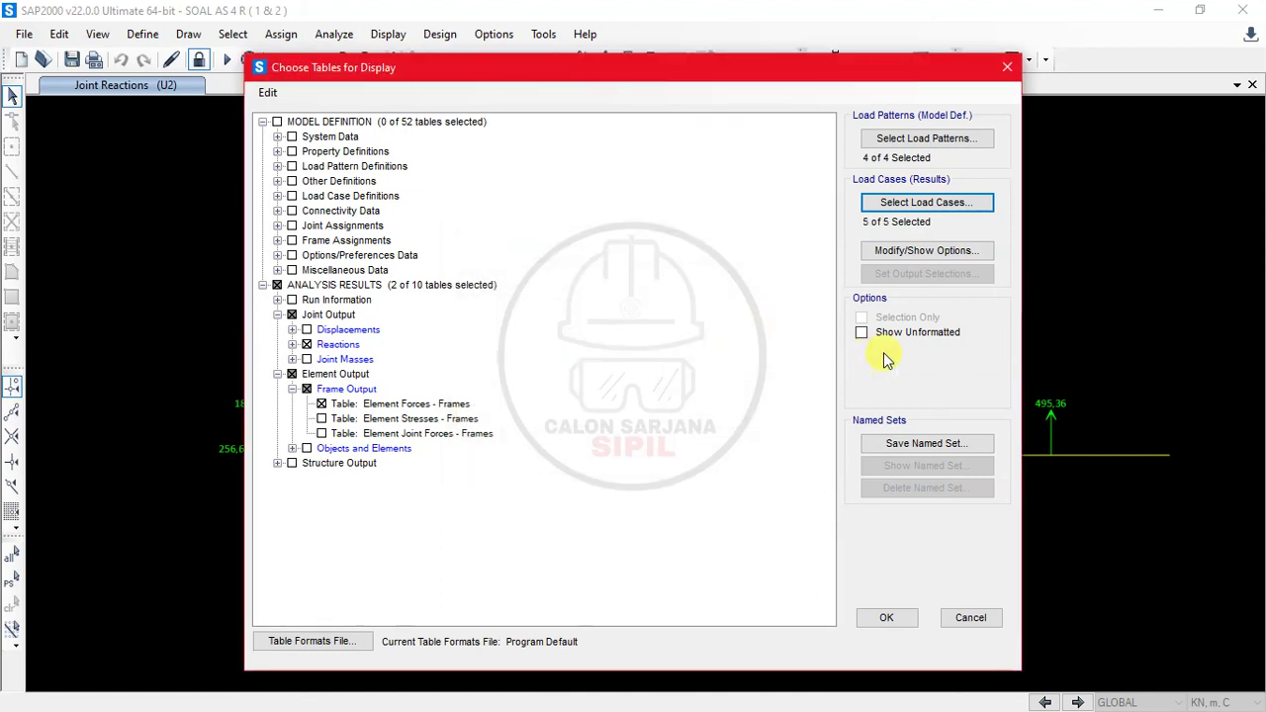
pyautogui.click(890, 621)
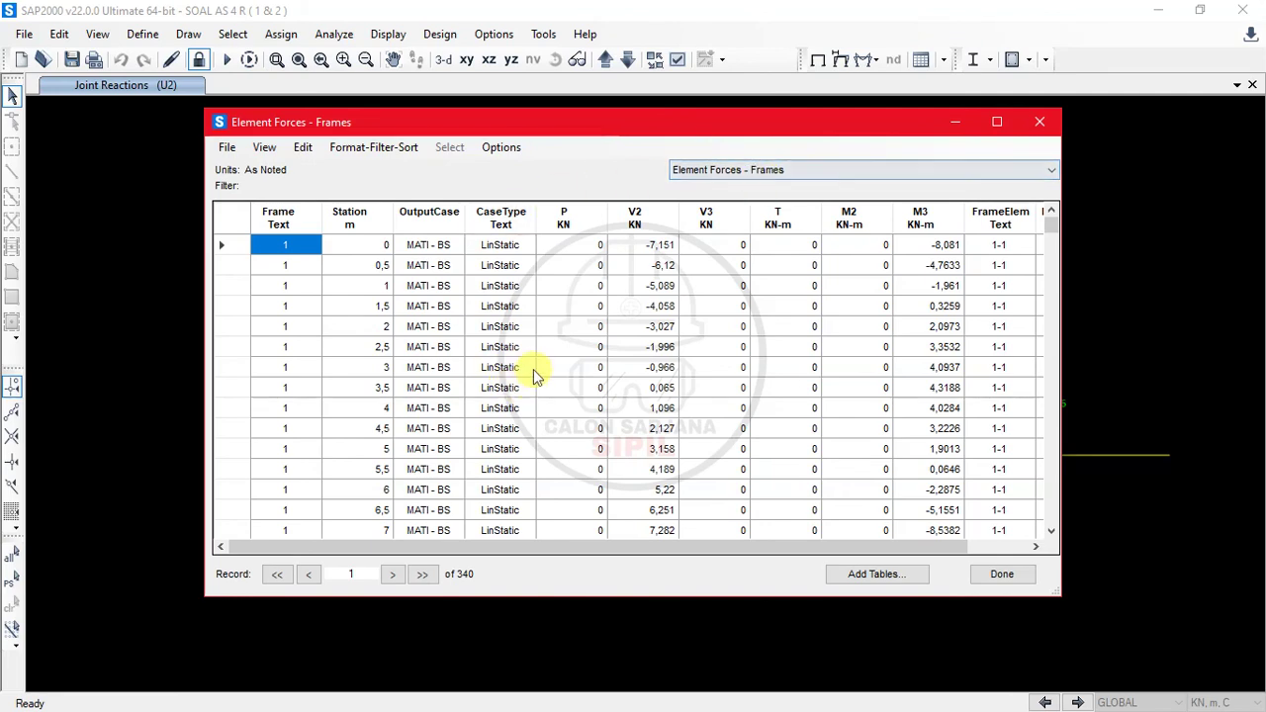
pyautogui.scroll(-4, 534, 367)
pyautogui.scroll(-15, 534, 367)
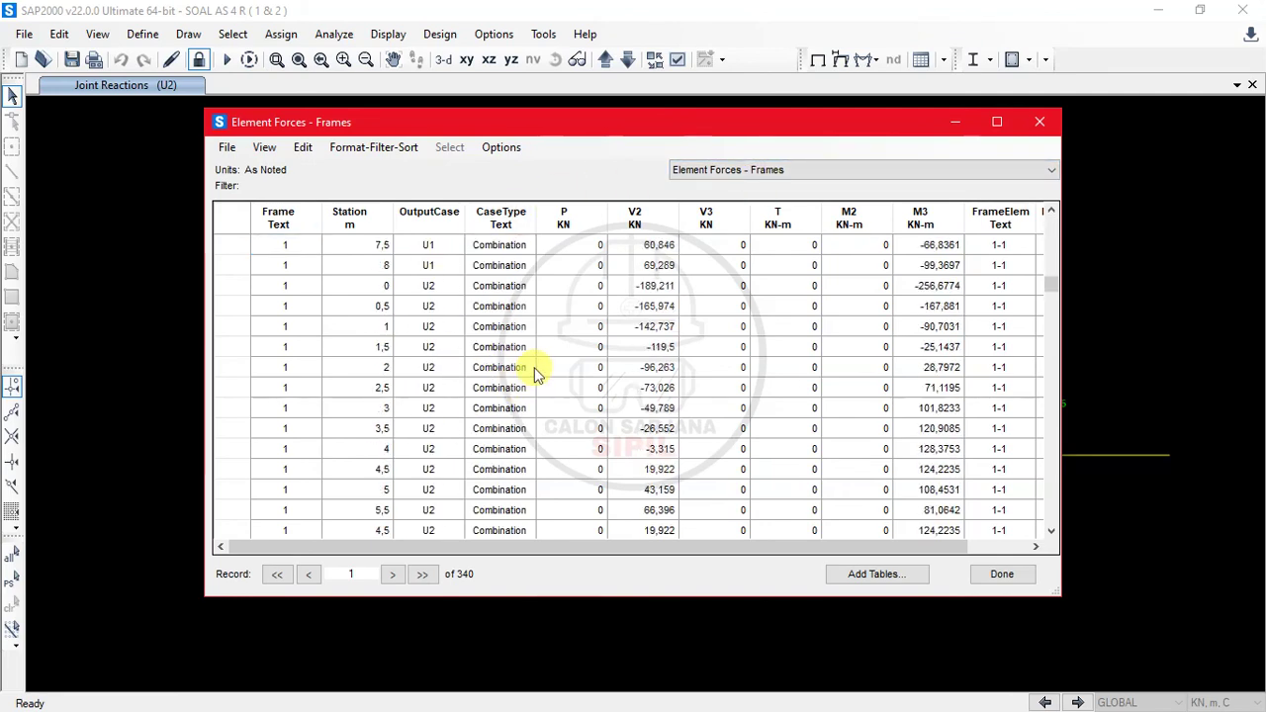
pyautogui.scroll(20, 691, 343)
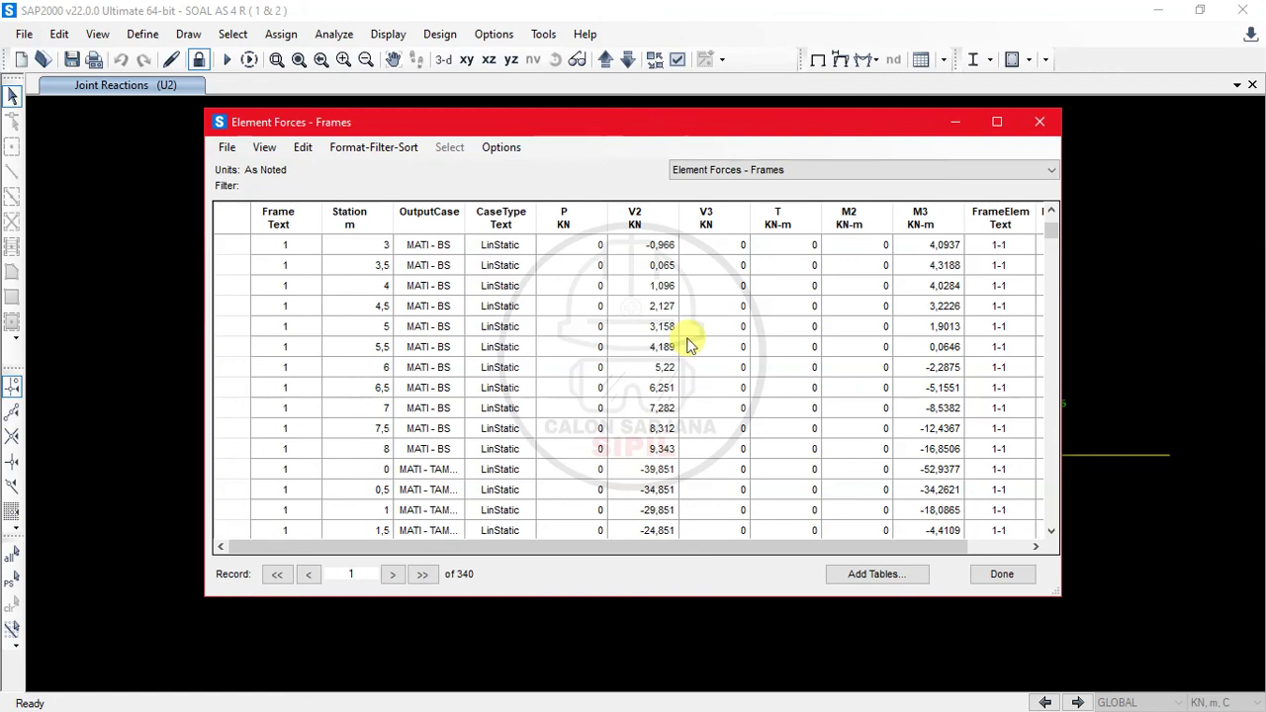
pyautogui.click(227, 150)
pyautogui.click(227, 149)
pyautogui.click(229, 148)
pyautogui.click(227, 148)
pyautogui.click(227, 148)
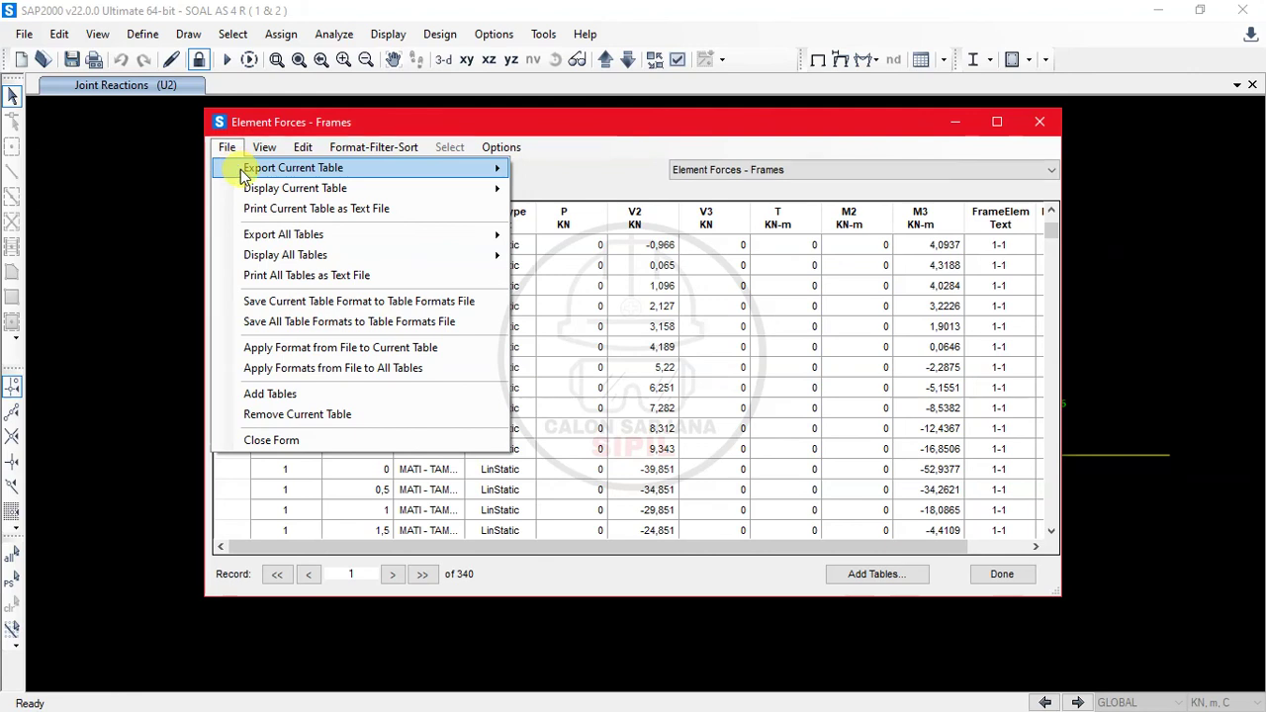
pyautogui.moveTo(255, 175)
pyautogui.click(694, 217)
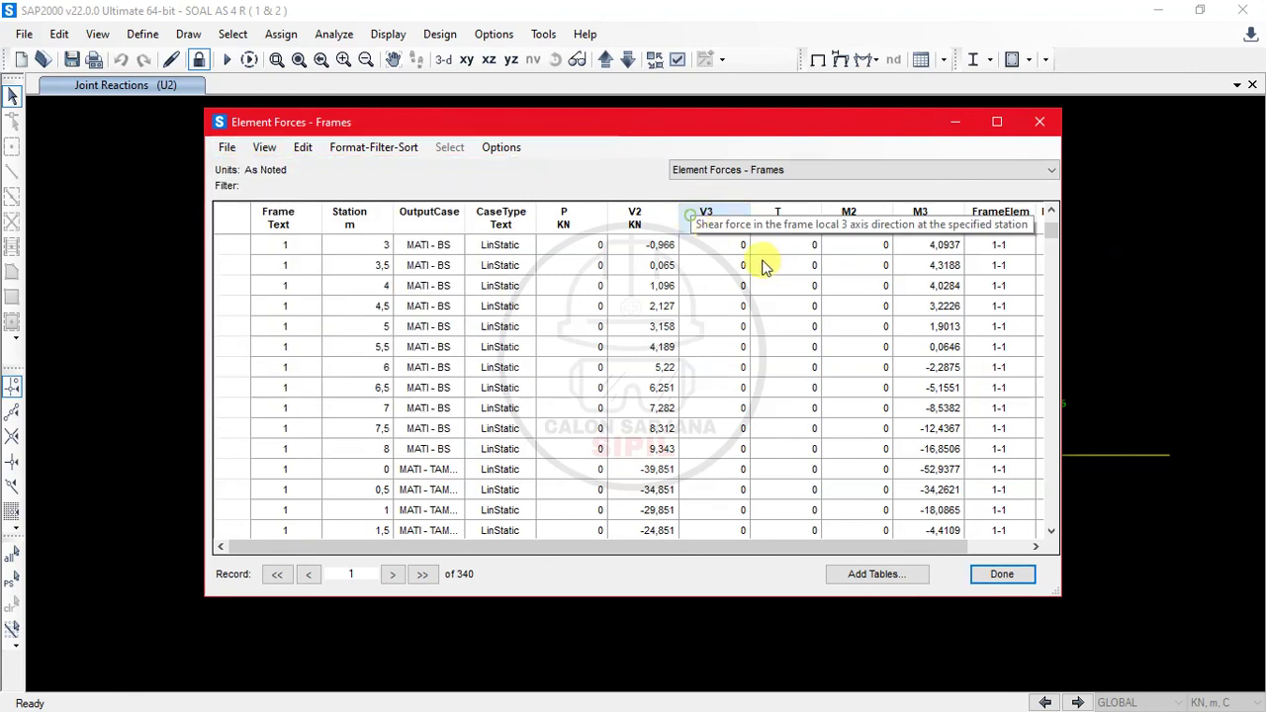
# Export all displayed tables to Excel and maximize the exported workbook.
pyautogui.click(229, 148)
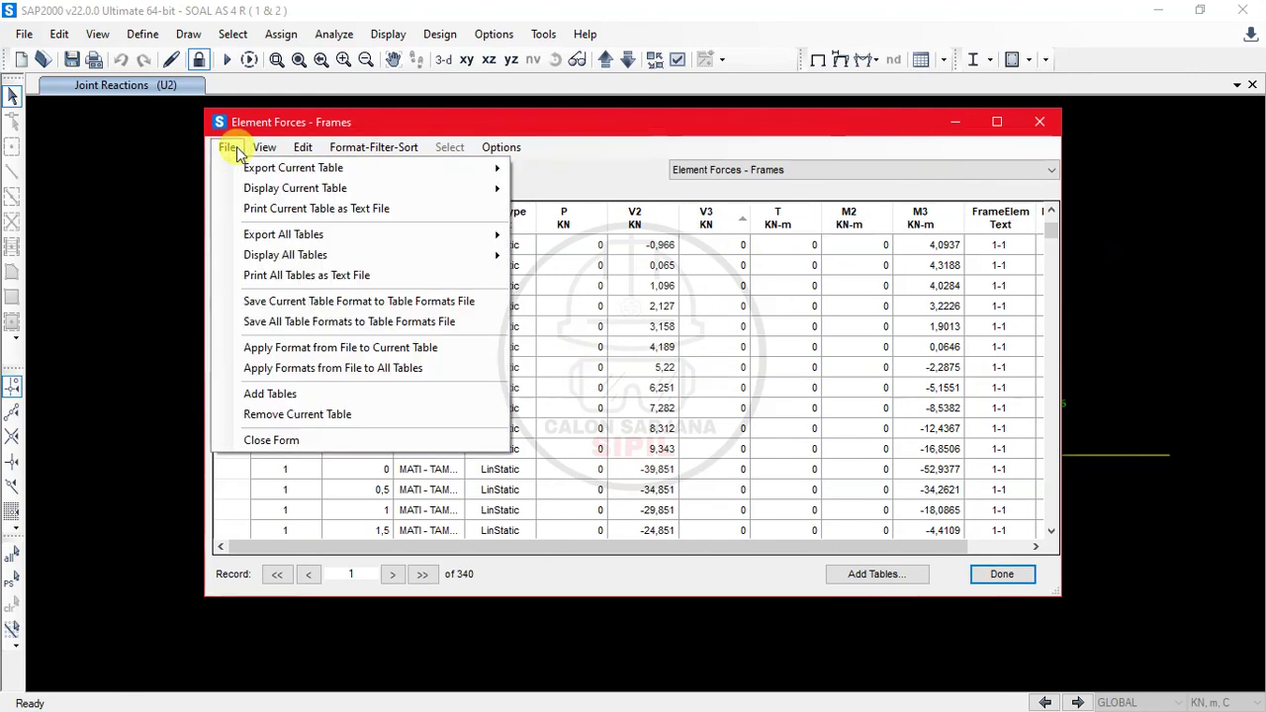
pyautogui.moveTo(303, 243)
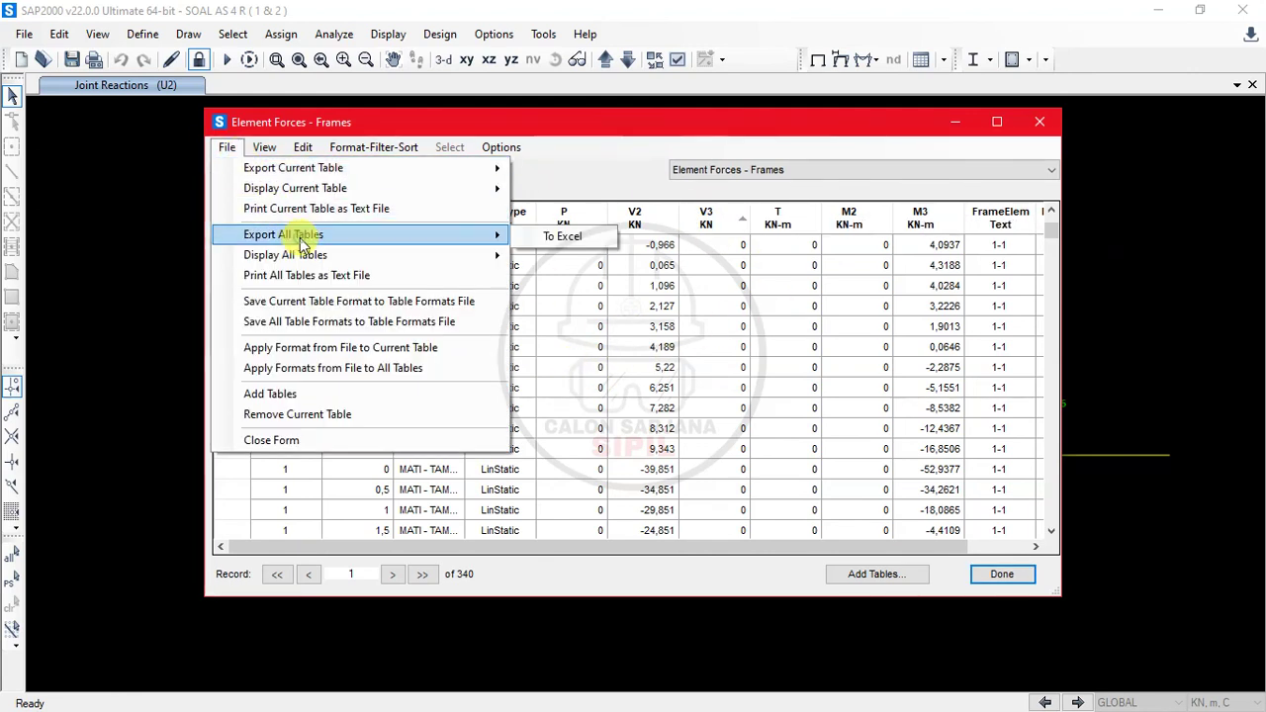
pyautogui.click(561, 237)
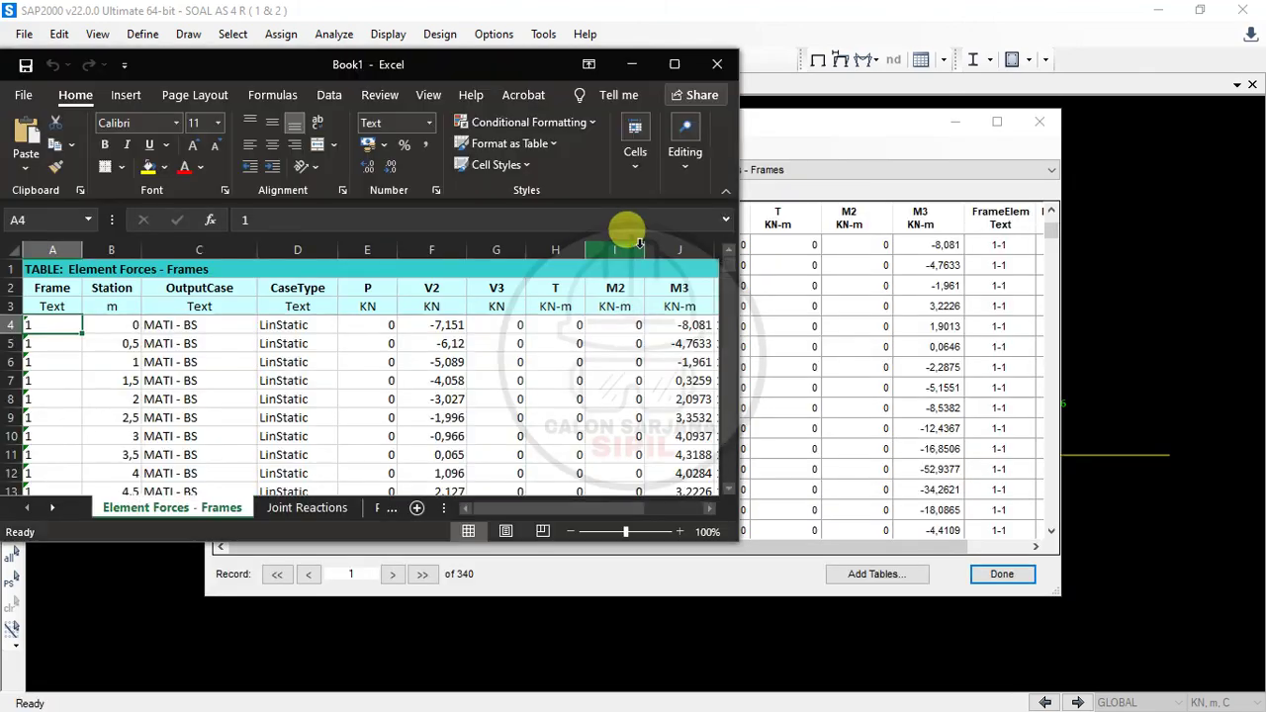
pyautogui.click(882, 133)
pyautogui.rightClick(635, 217)
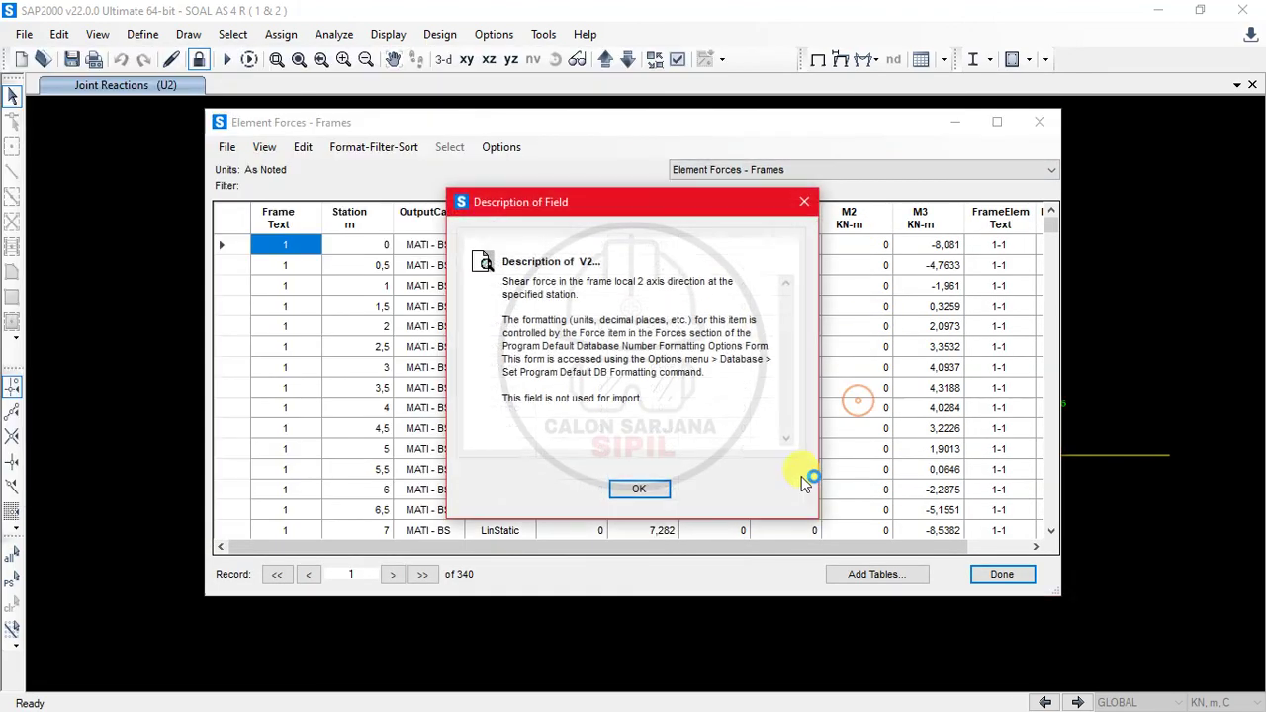
pyautogui.click(640, 490)
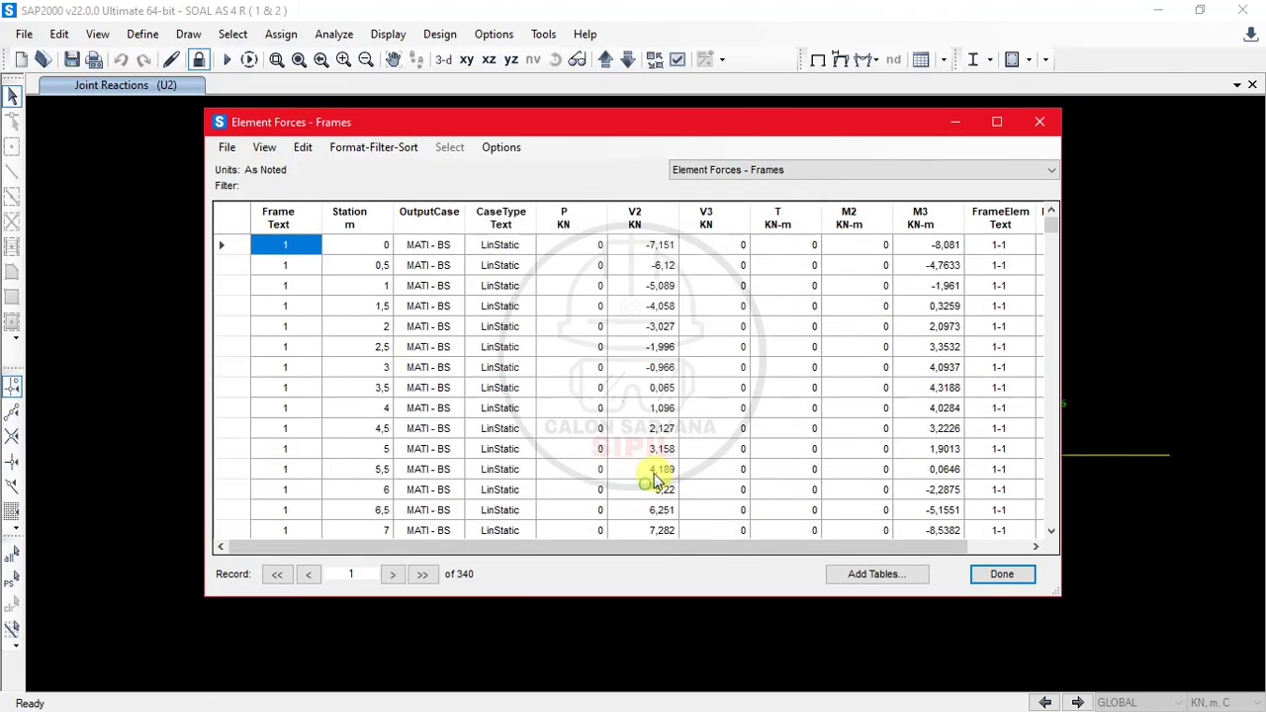
pyautogui.hotkey('alt', 'Tab')
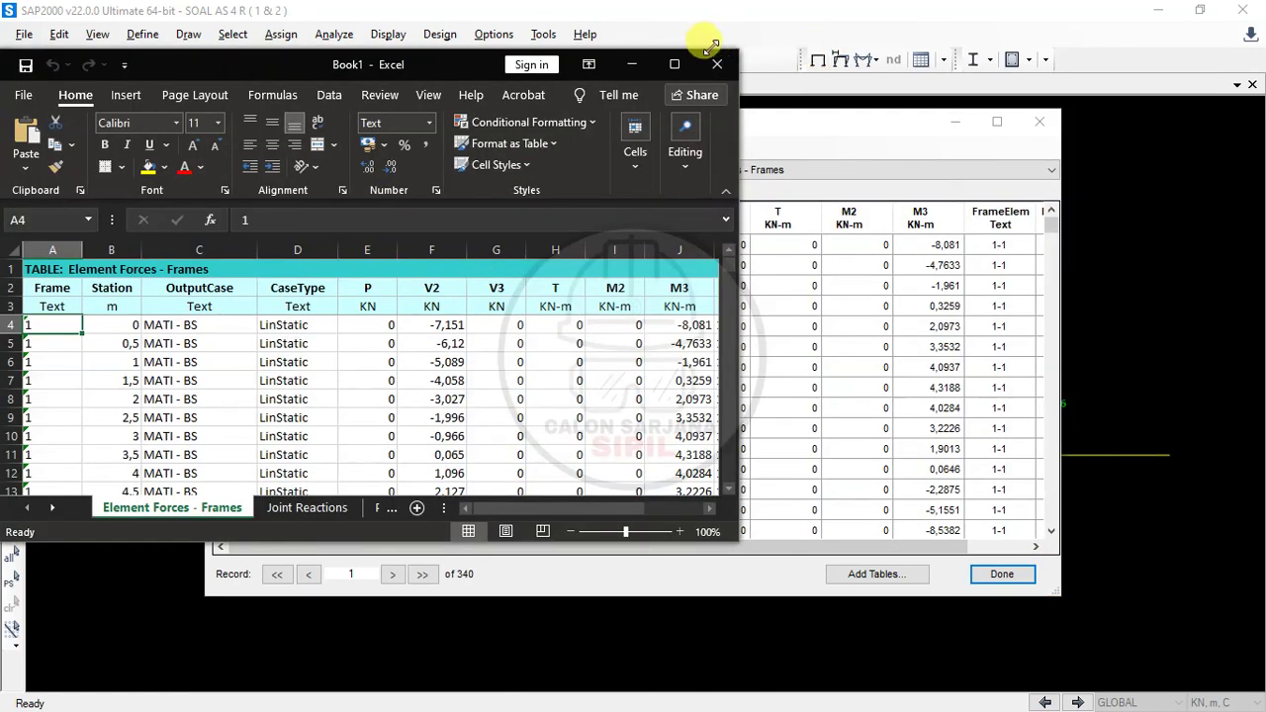
pyautogui.click(676, 69)
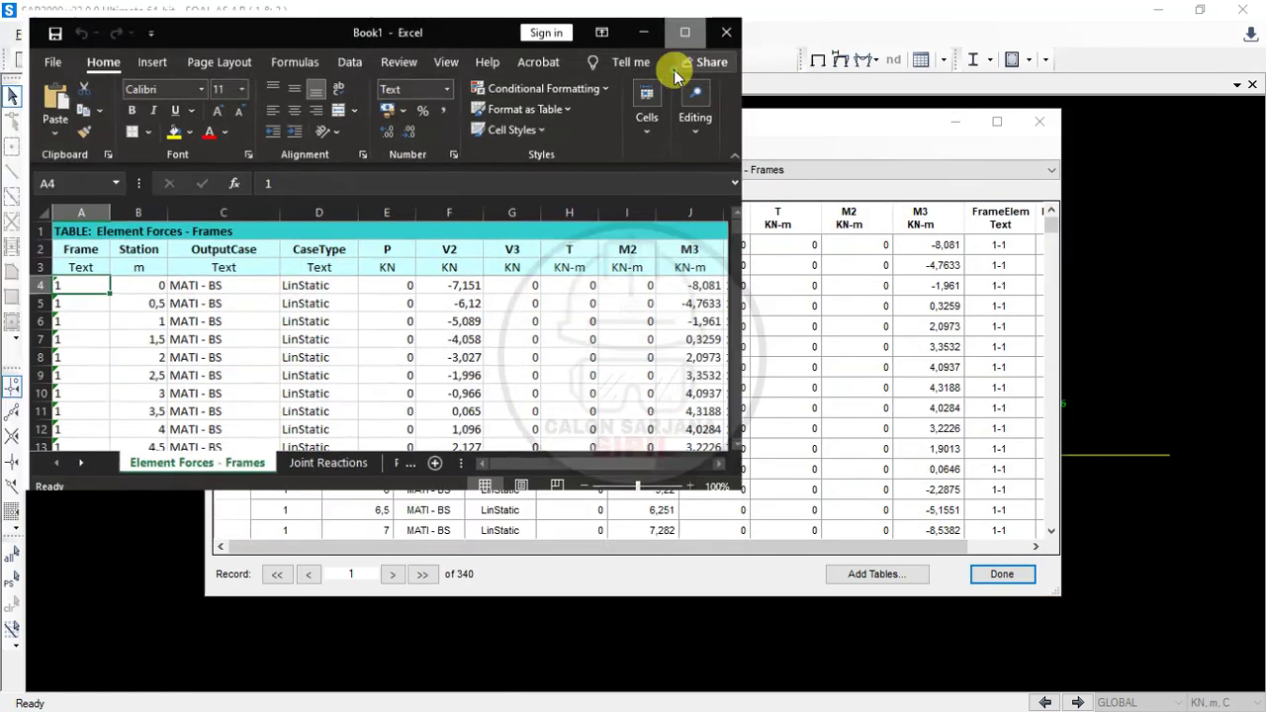
# Examine the OutputCase, P, V2 and M3 columns of the Element Forces - Frames sheet in Excel.
pyautogui.scroll(-4, 599, 351)
pyautogui.scroll(-9, 599, 351)
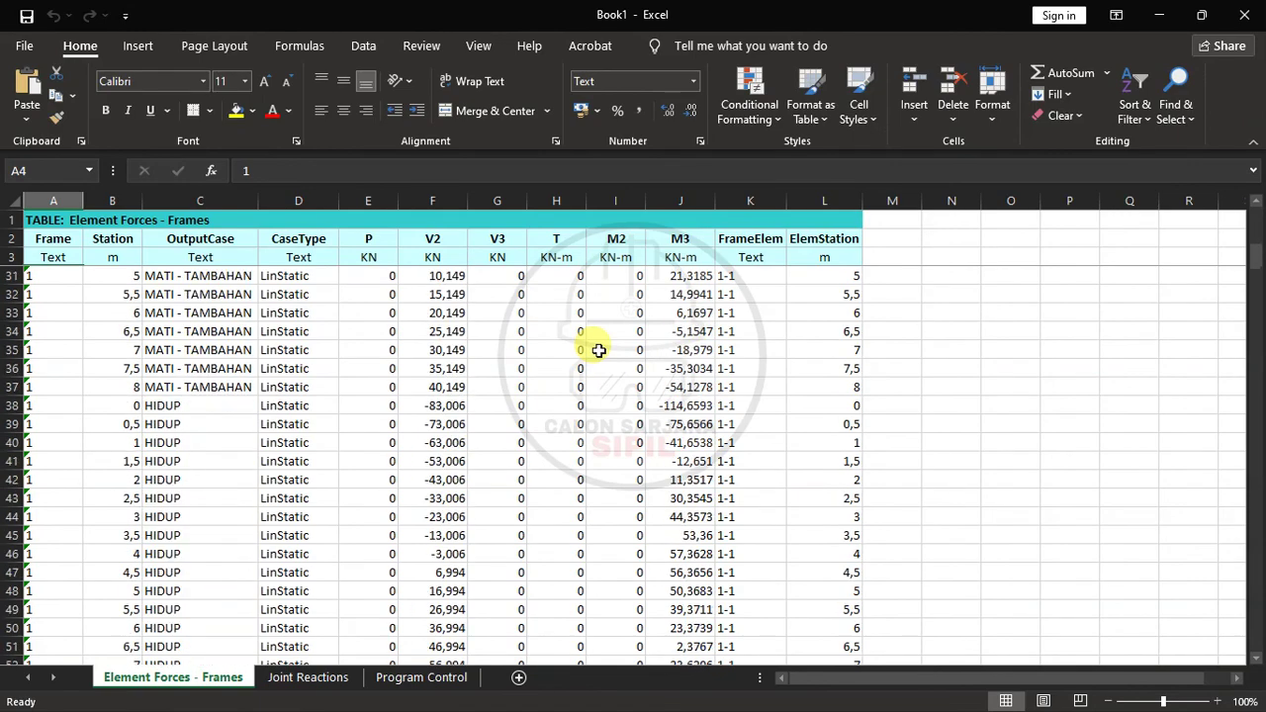
pyautogui.click(202, 194)
pyautogui.scroll(4, 204, 314)
pyautogui.scroll(-16, 204, 316)
pyautogui.scroll(-9, 204, 319)
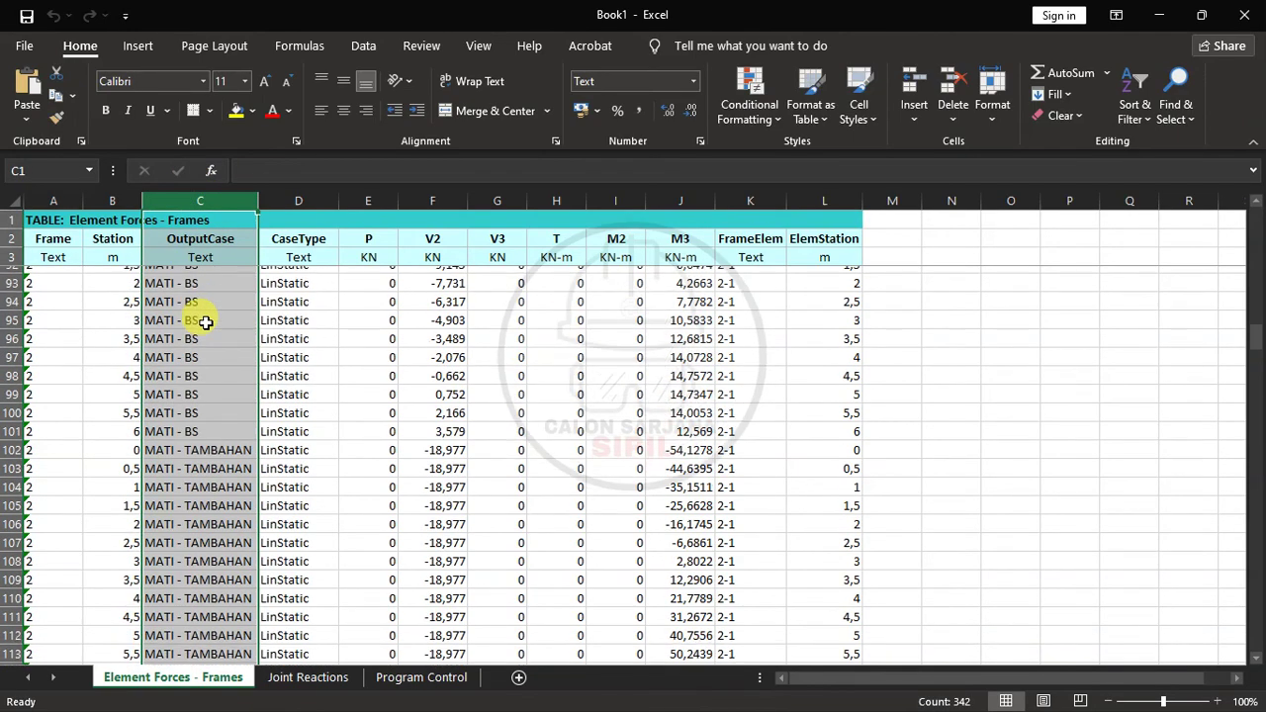
pyautogui.scroll(5, 373, 362)
pyautogui.scroll(20, 372, 362)
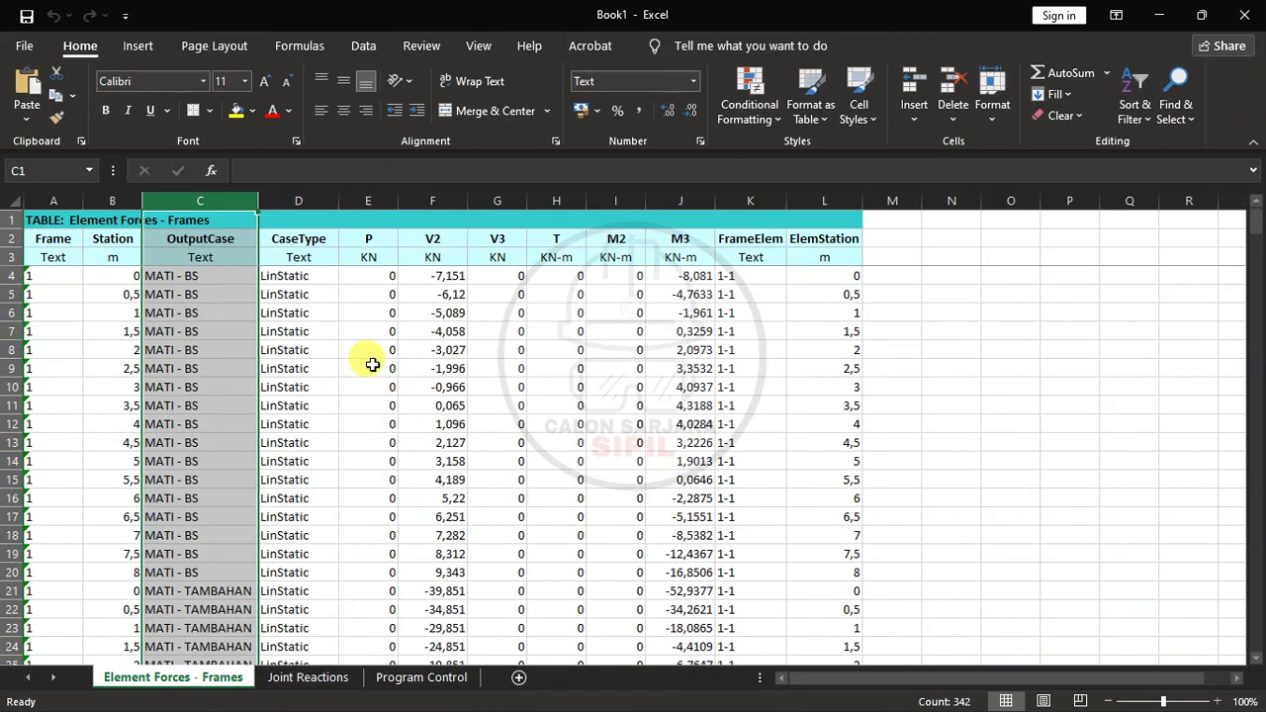
pyautogui.click(367, 202)
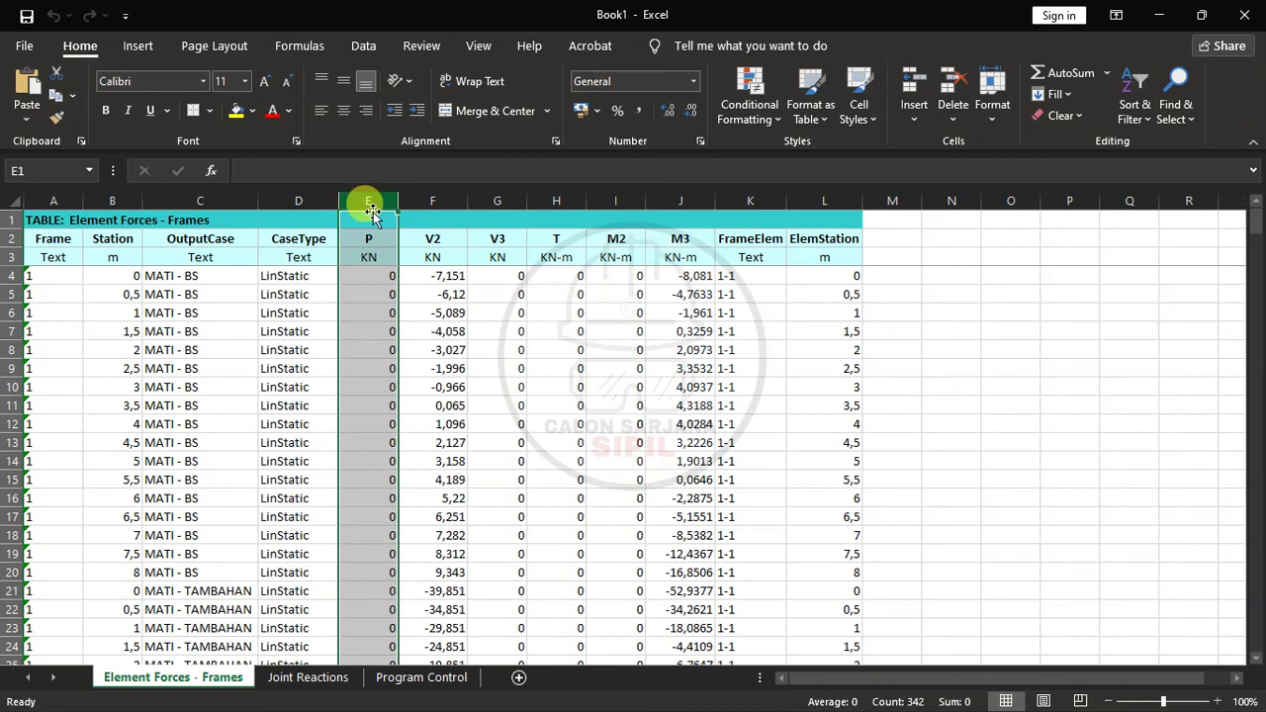
pyautogui.click(444, 196)
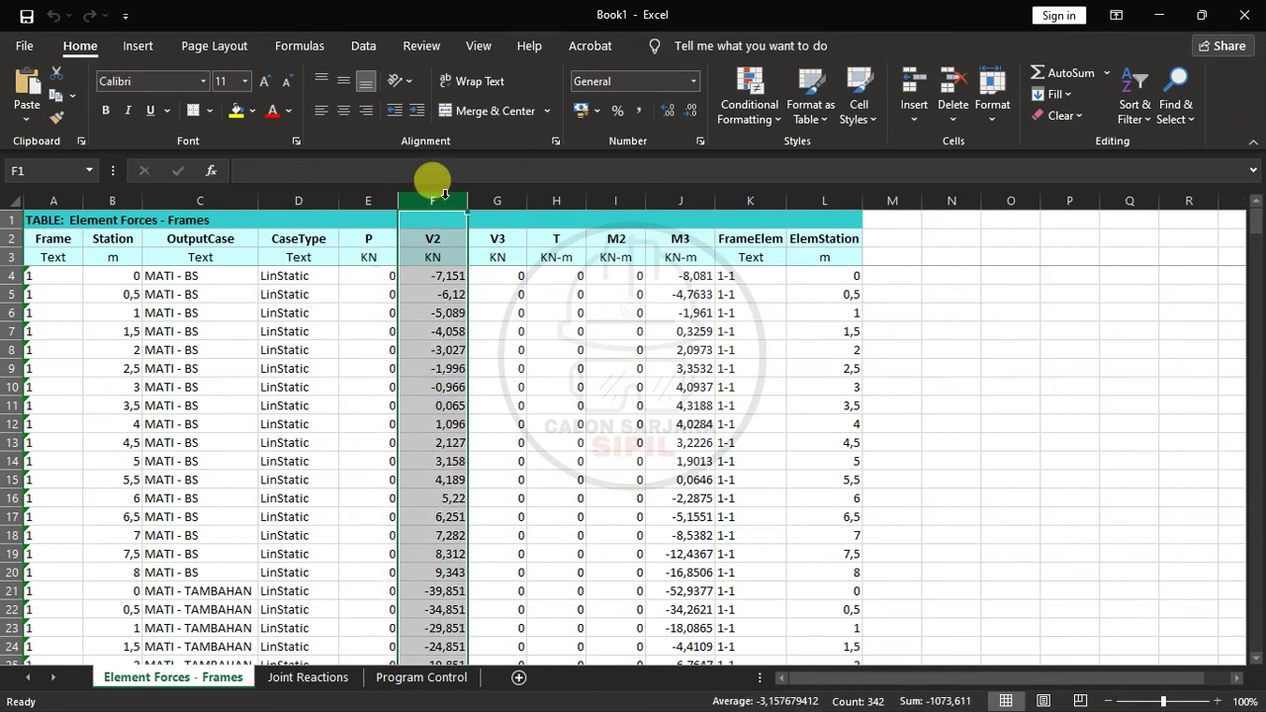
pyautogui.click(669, 196)
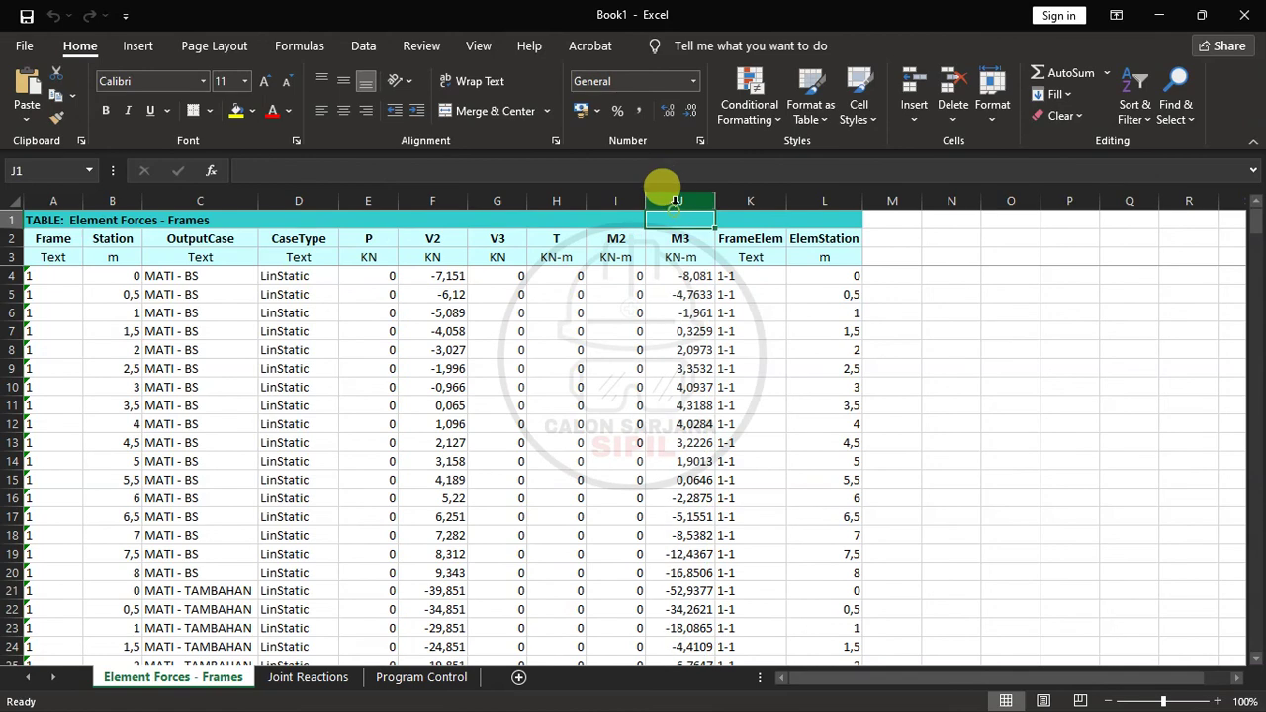
# Check the F3 and M2 columns of the Joint Reactions sheet, then return to SAP2000 and close the results tables.
pyautogui.click(320, 676)
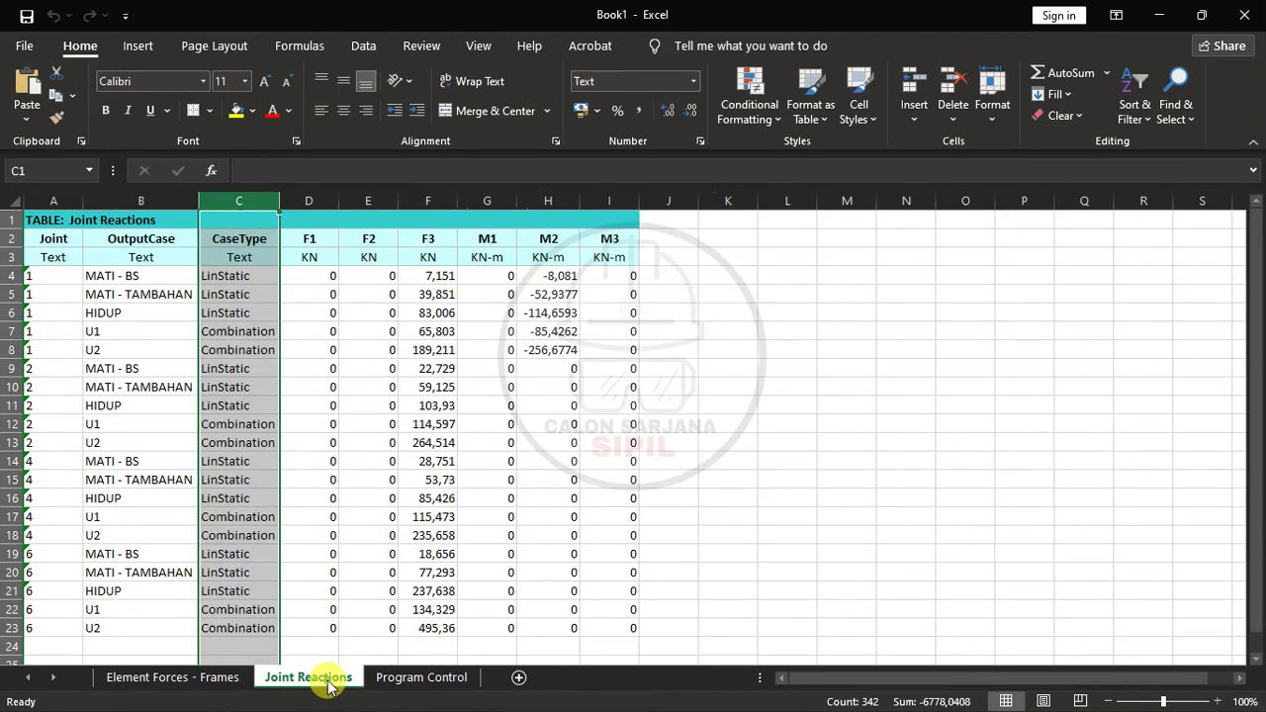
pyautogui.click(424, 201)
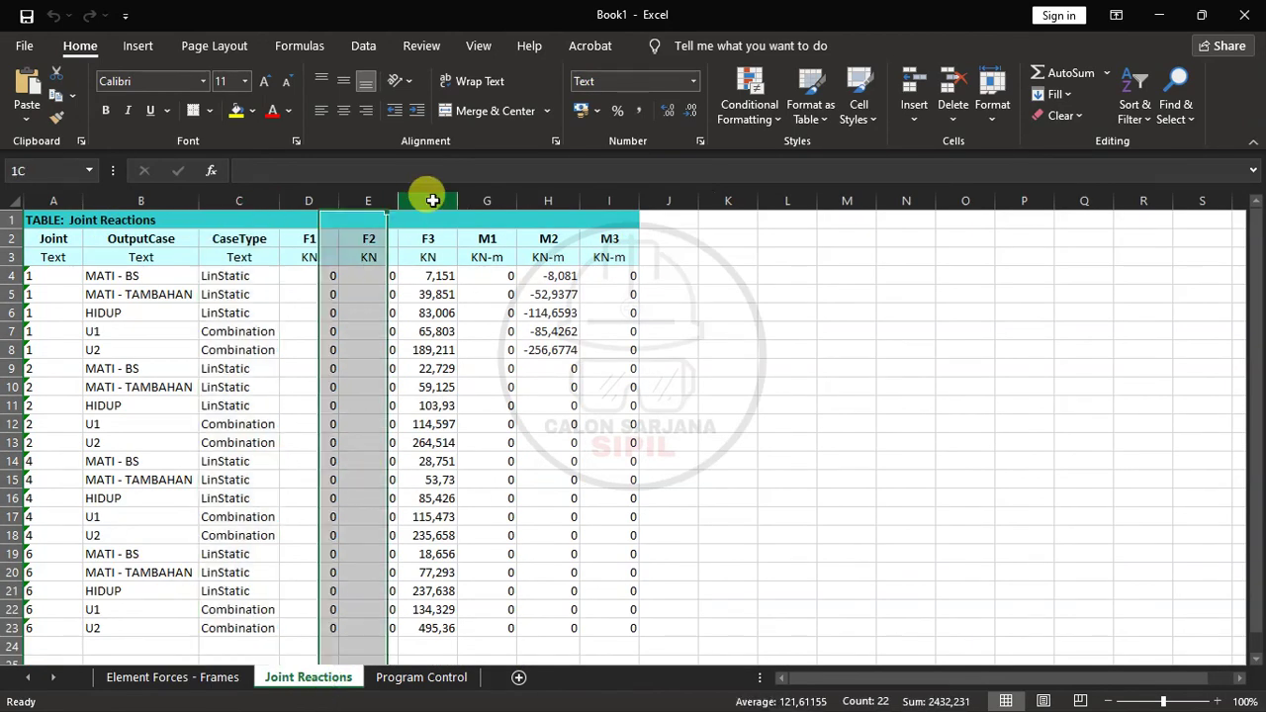
pyautogui.click(557, 200)
pyautogui.scroll(-5, 554, 367)
pyautogui.scroll(5, 554, 368)
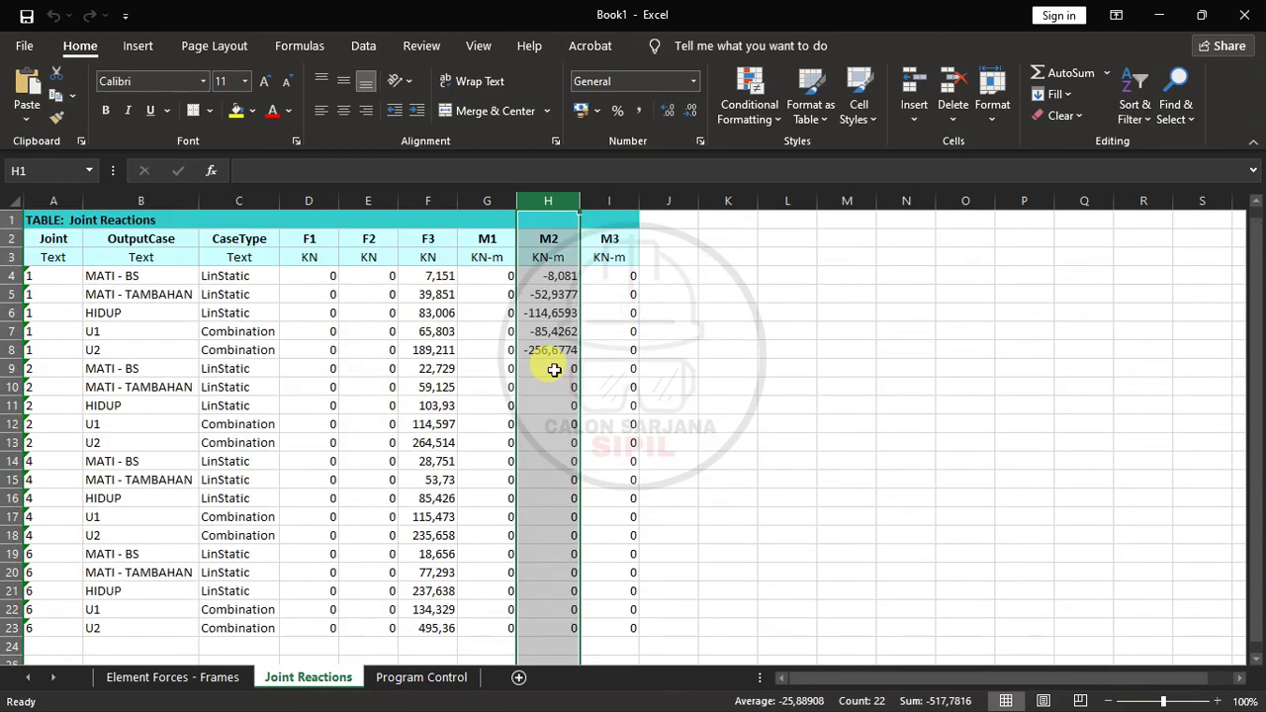
pyautogui.click(1162, 12)
pyautogui.click(1004, 574)
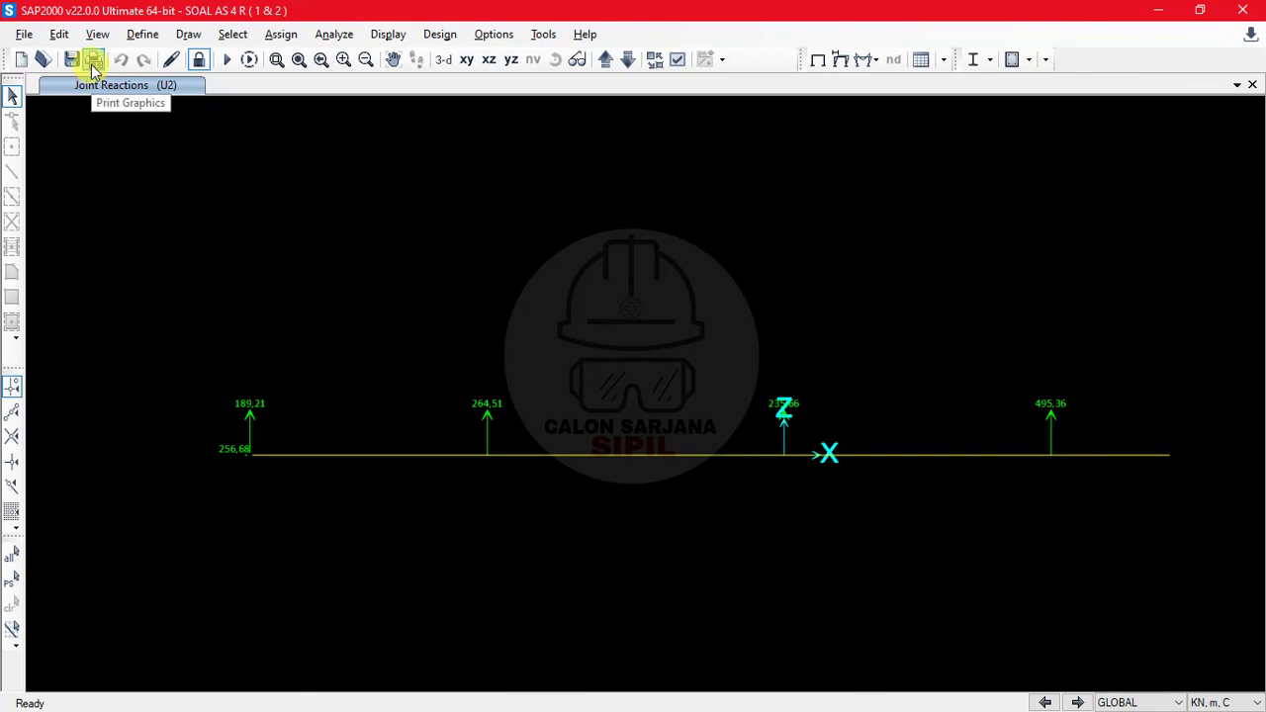
# Open the print setup for graphics and choose Adobe PDF as the printer.
pyautogui.click(23, 34)
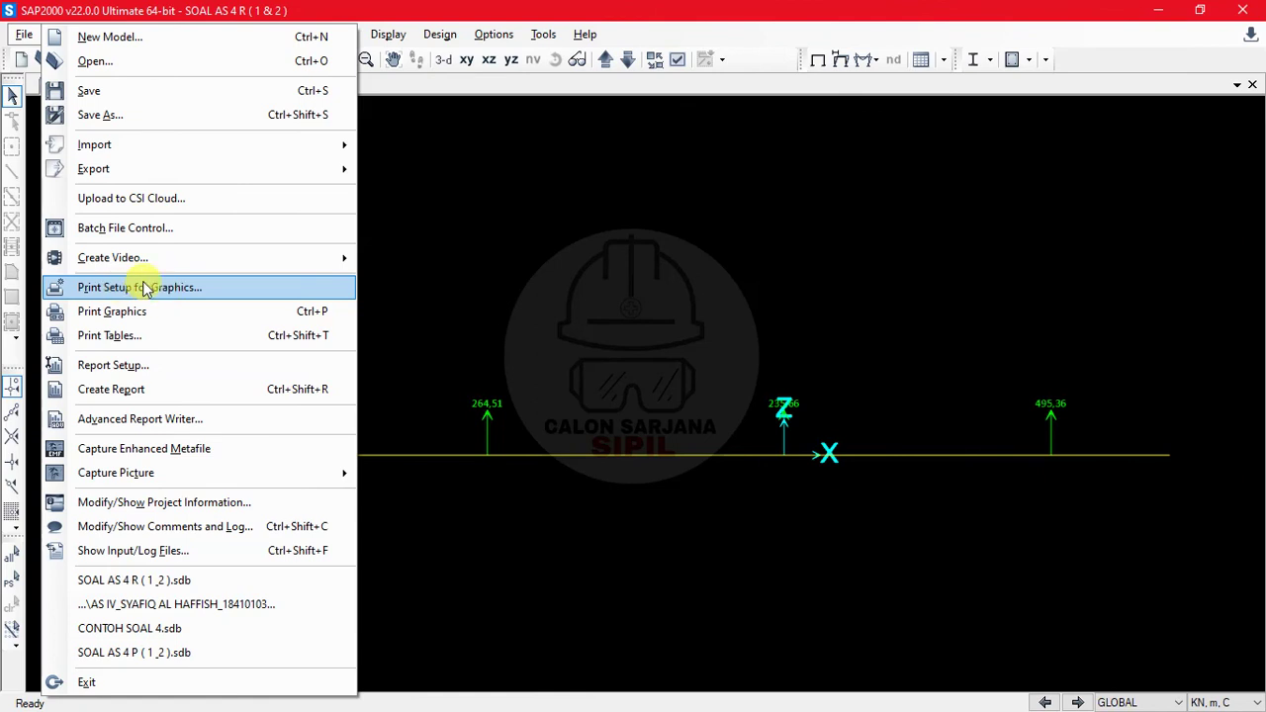
pyautogui.click(174, 287)
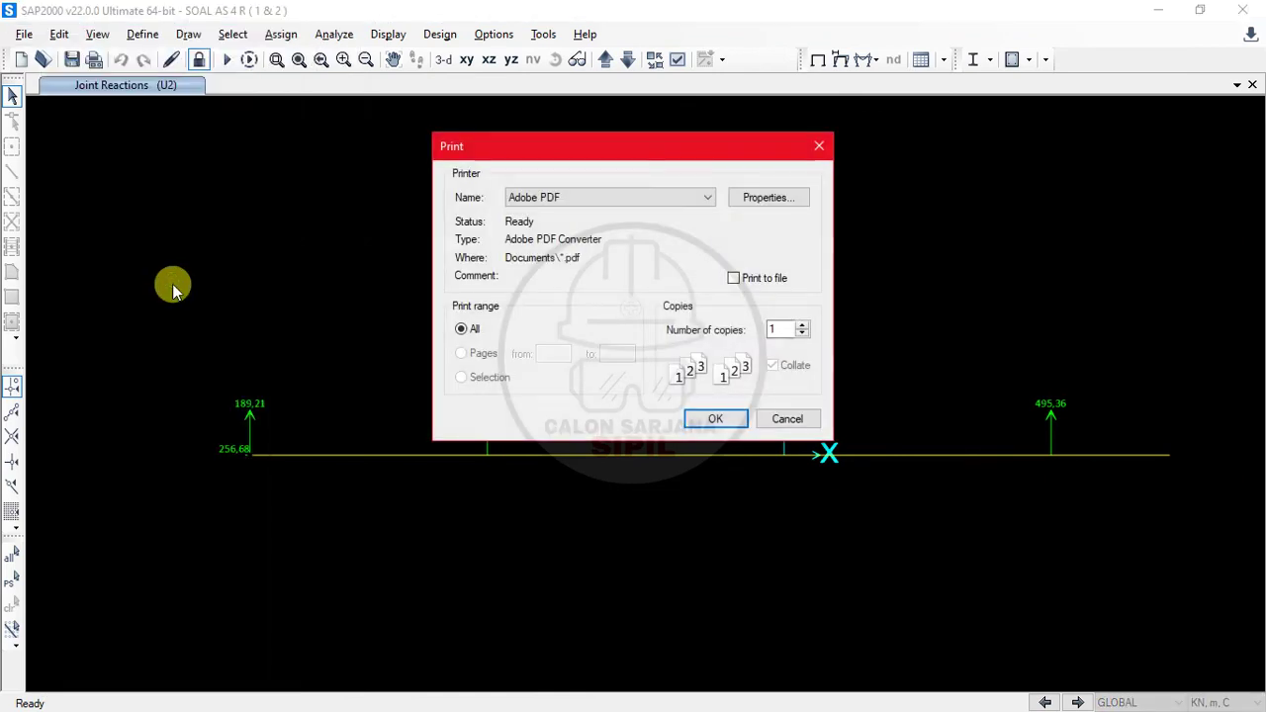
pyautogui.click(574, 198)
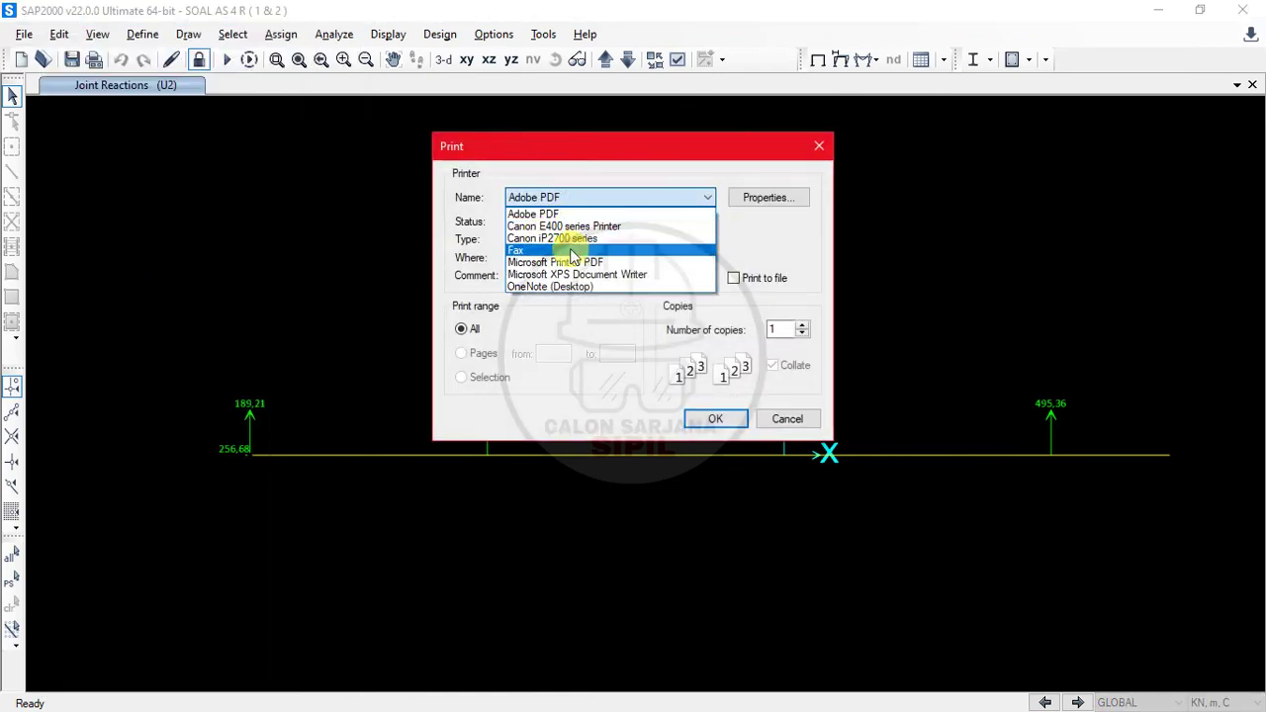
pyautogui.click(580, 214)
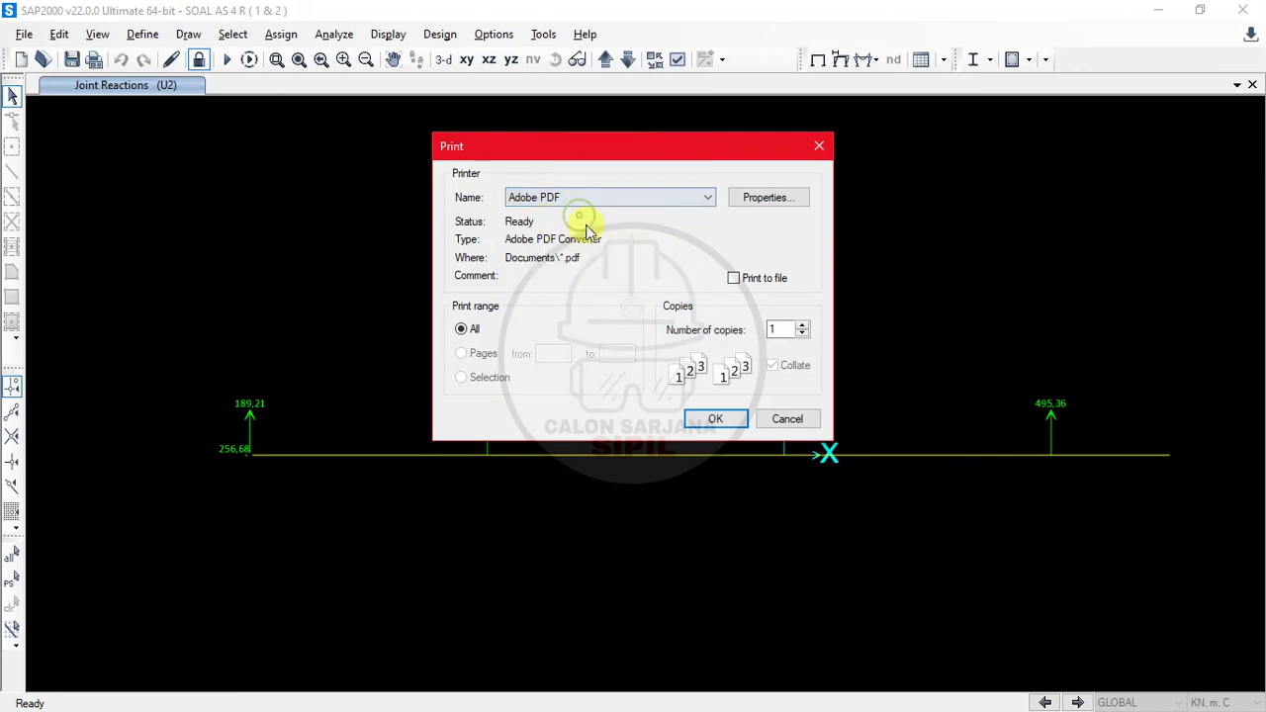
# In the Adobe PDF printer properties, set the page size to A4 and turn off viewing of the PDF results.
pyautogui.click(752, 199)
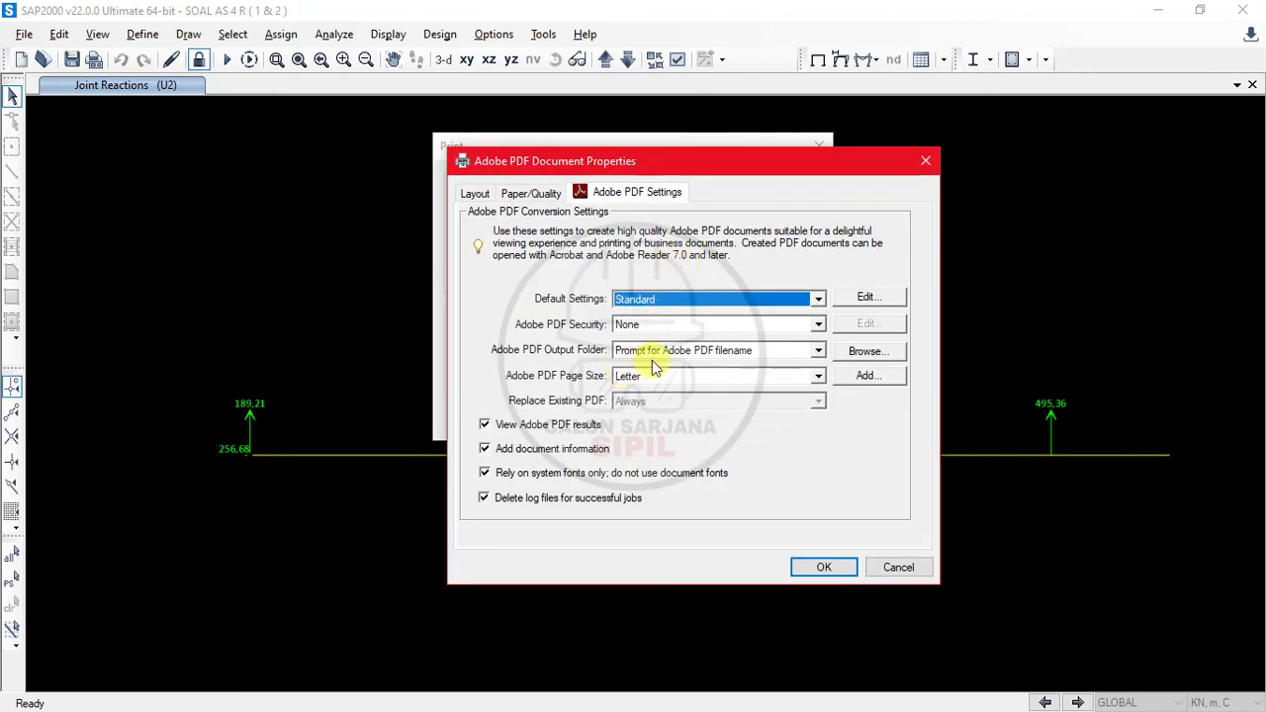
pyautogui.click(674, 378)
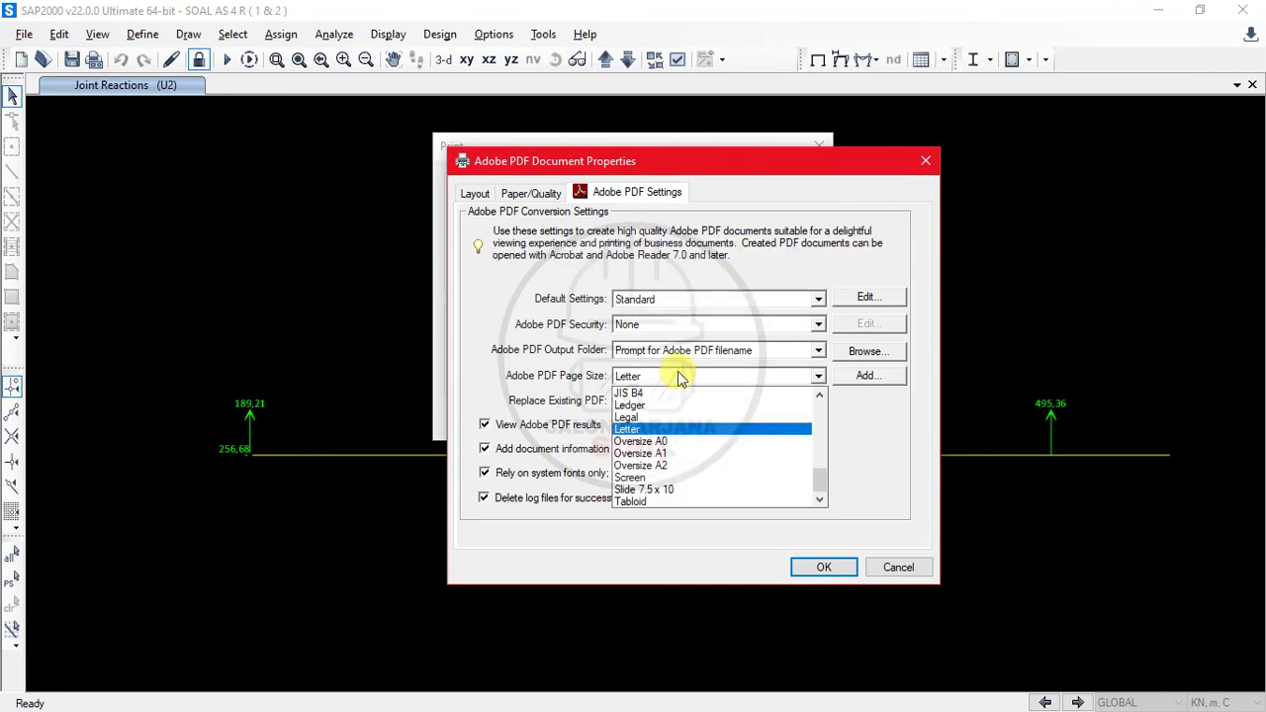
pyautogui.scroll(9, 653, 490)
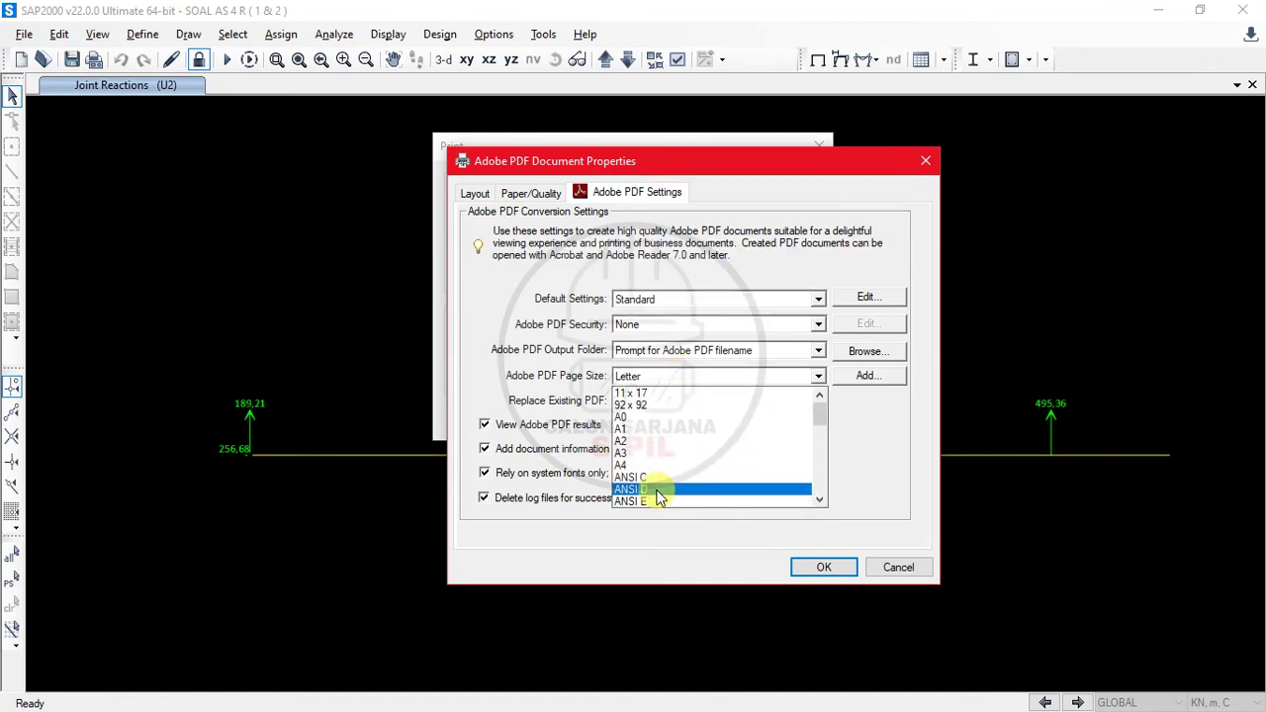
pyautogui.click(702, 466)
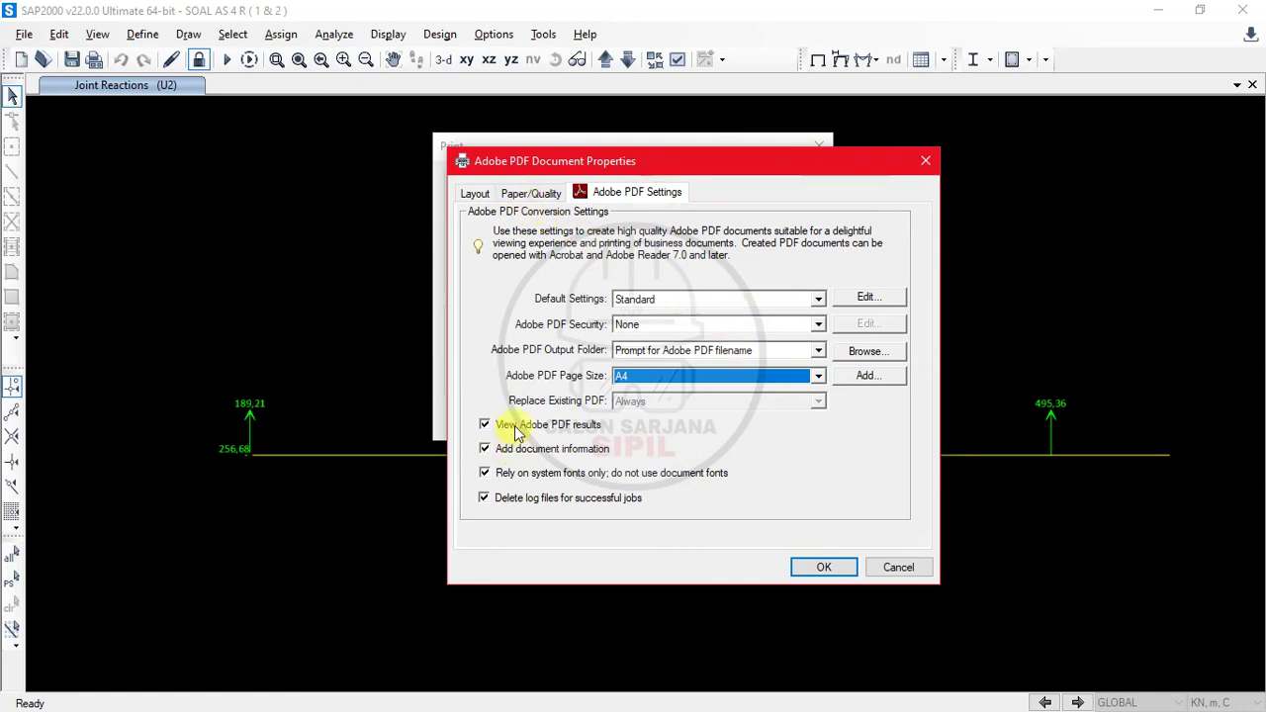
pyautogui.click(585, 431)
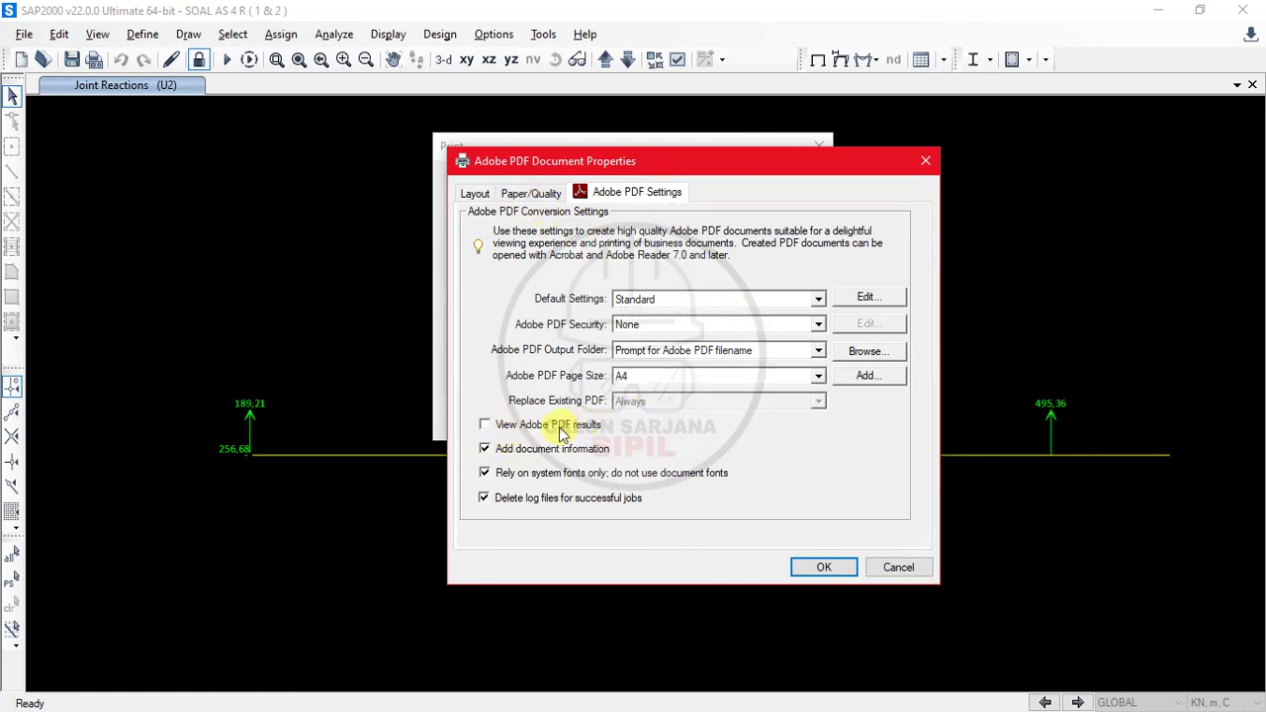
# Set the page orientation to Landscape, keep the Standard default settings and confirm the graphics print setup.
pyautogui.click(479, 193)
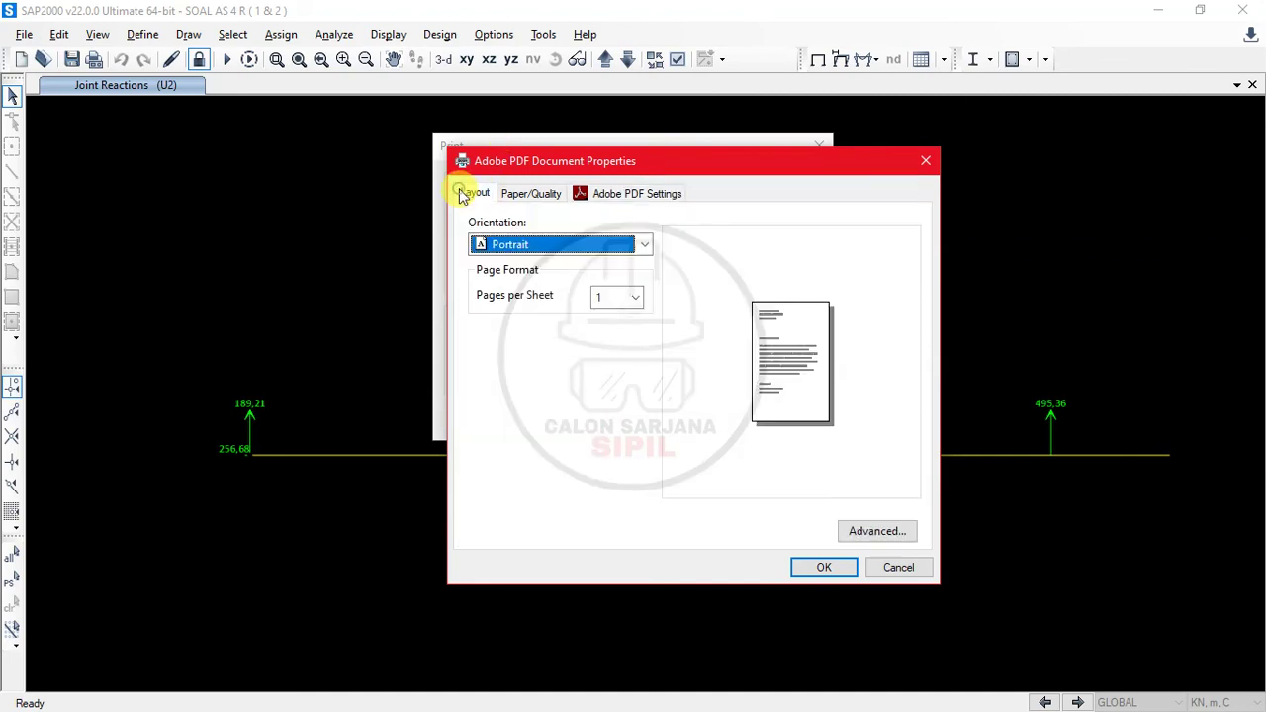
pyautogui.click(565, 248)
pyautogui.click(570, 279)
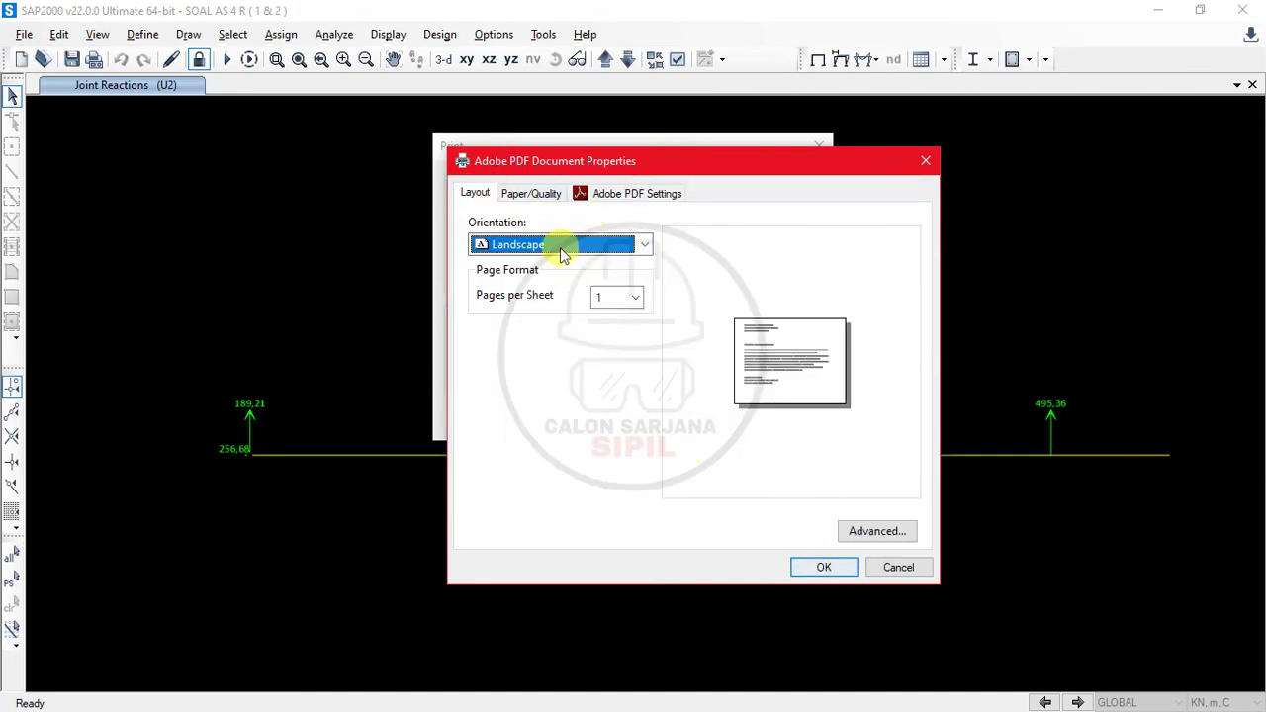
pyautogui.click(534, 192)
pyautogui.click(625, 192)
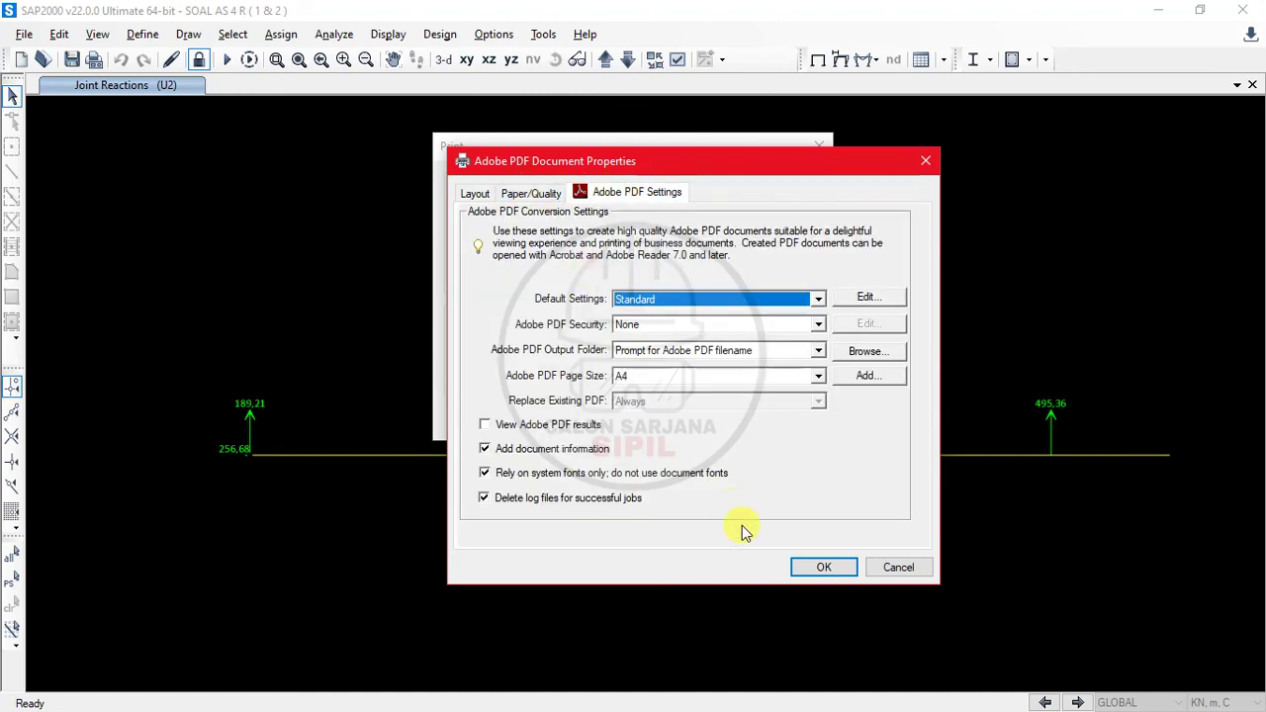
pyautogui.click(758, 299)
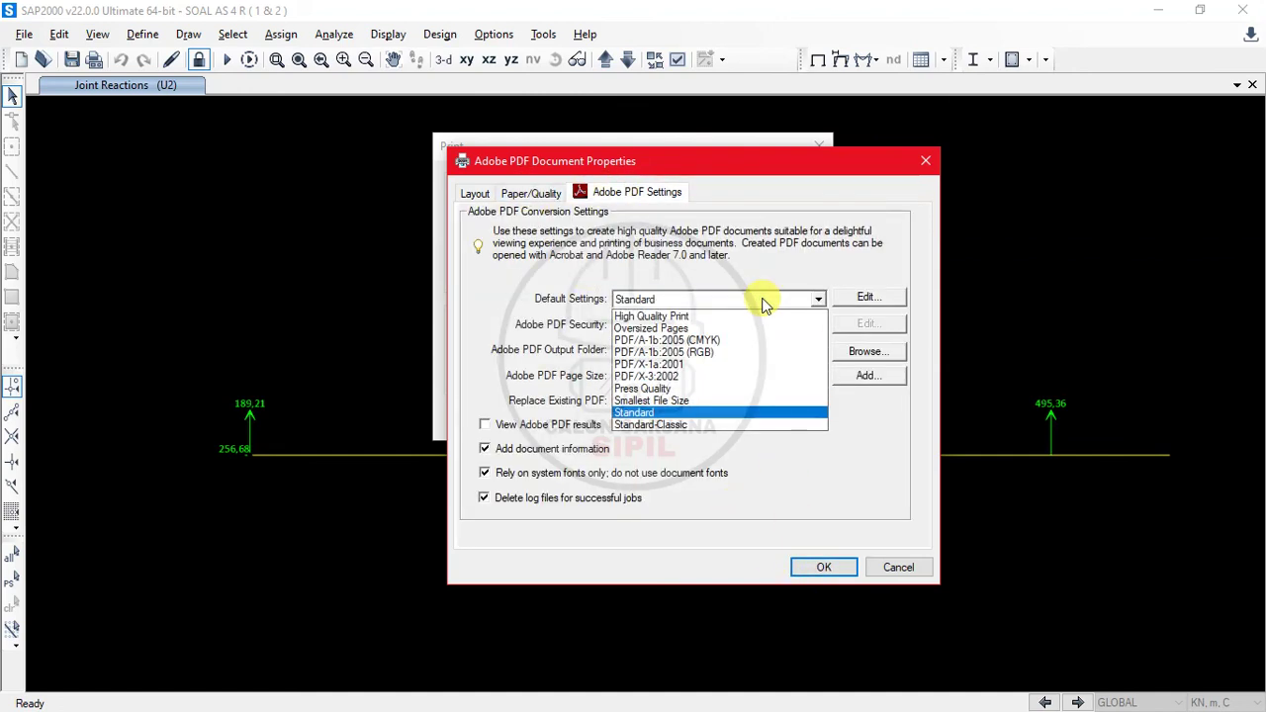
pyautogui.click(757, 298)
pyautogui.click(801, 564)
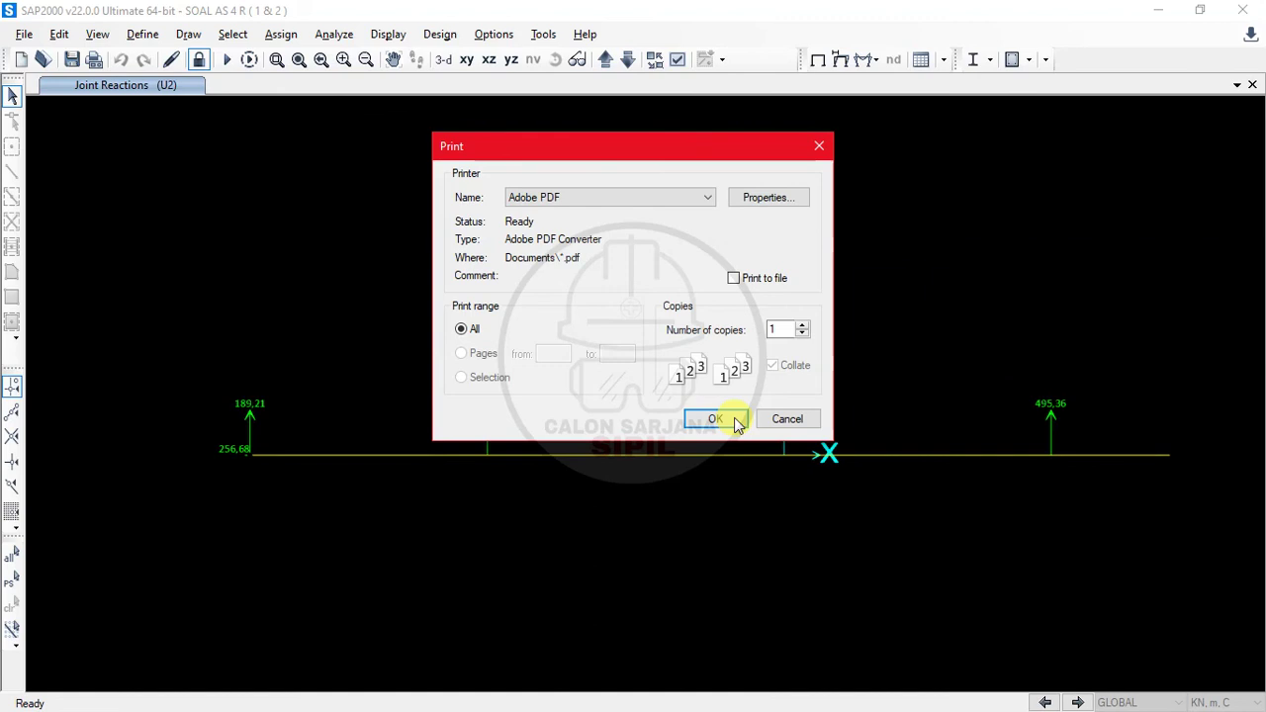
pyautogui.click(716, 419)
# Open the print preview of the joint reaction graphics, maximize it and examine the page.
pyautogui.click(26, 37)
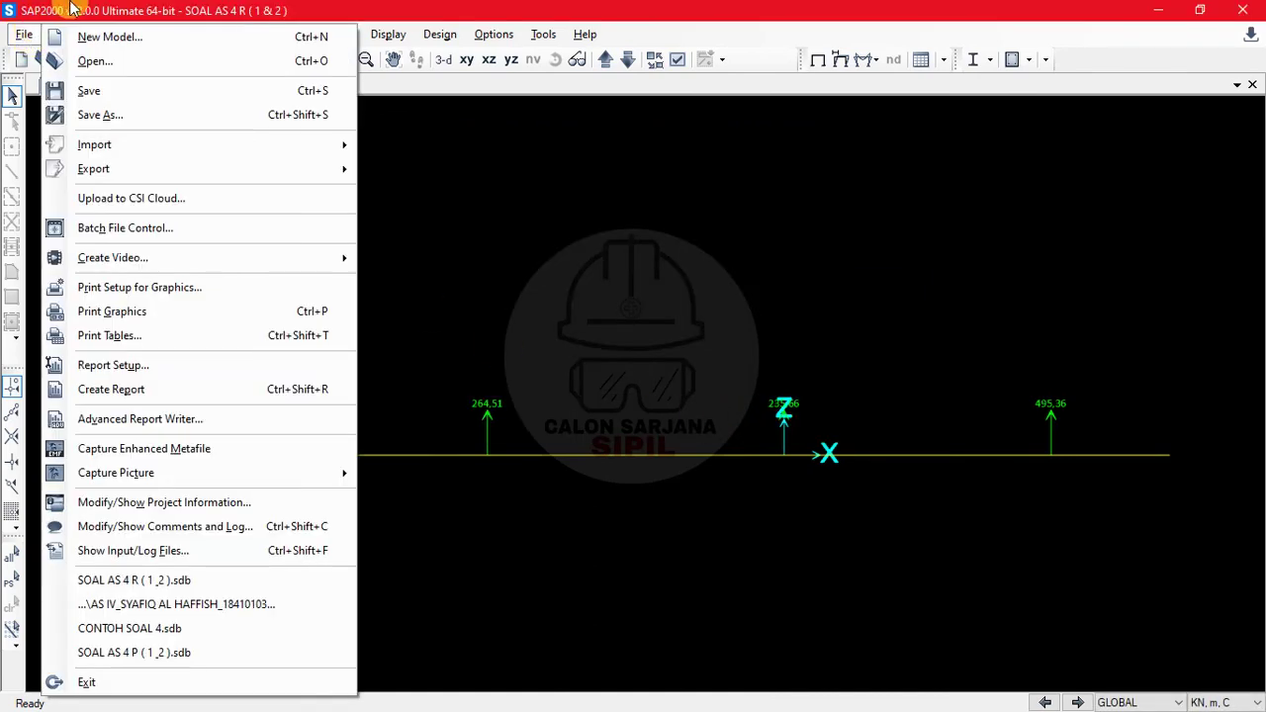
pyautogui.click(59, 10)
pyautogui.click(93, 58)
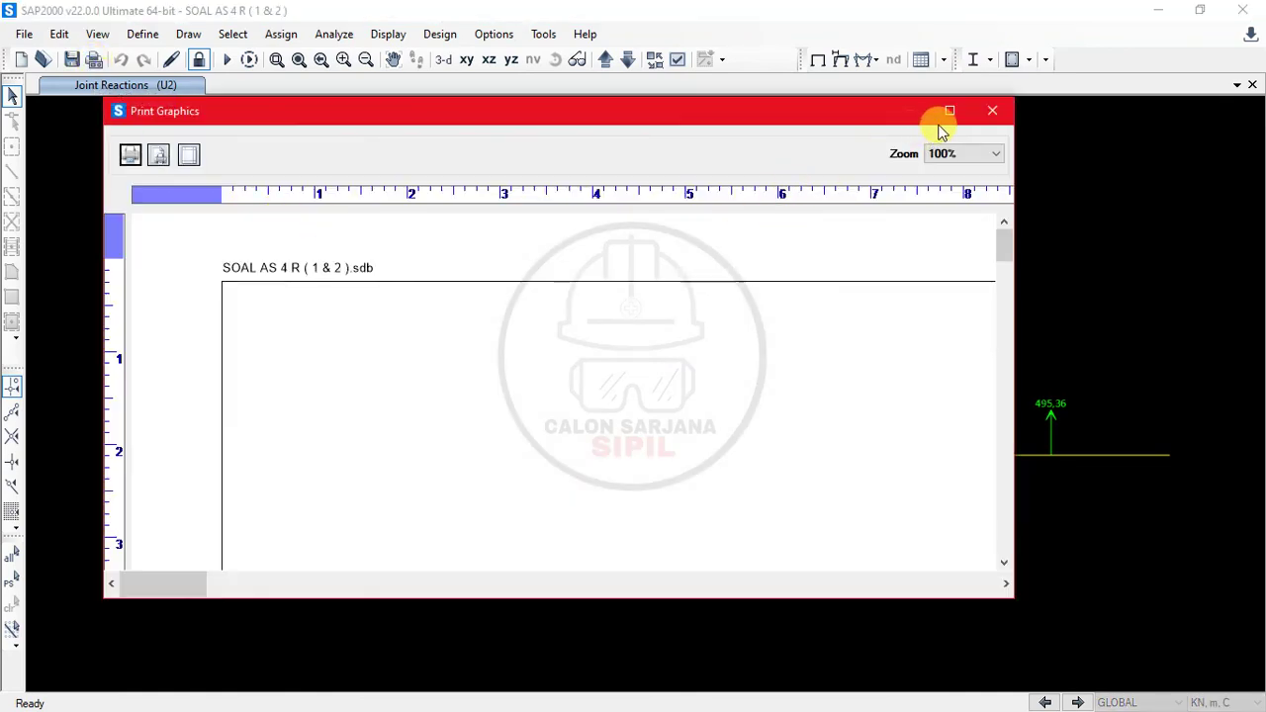
pyautogui.click(949, 111)
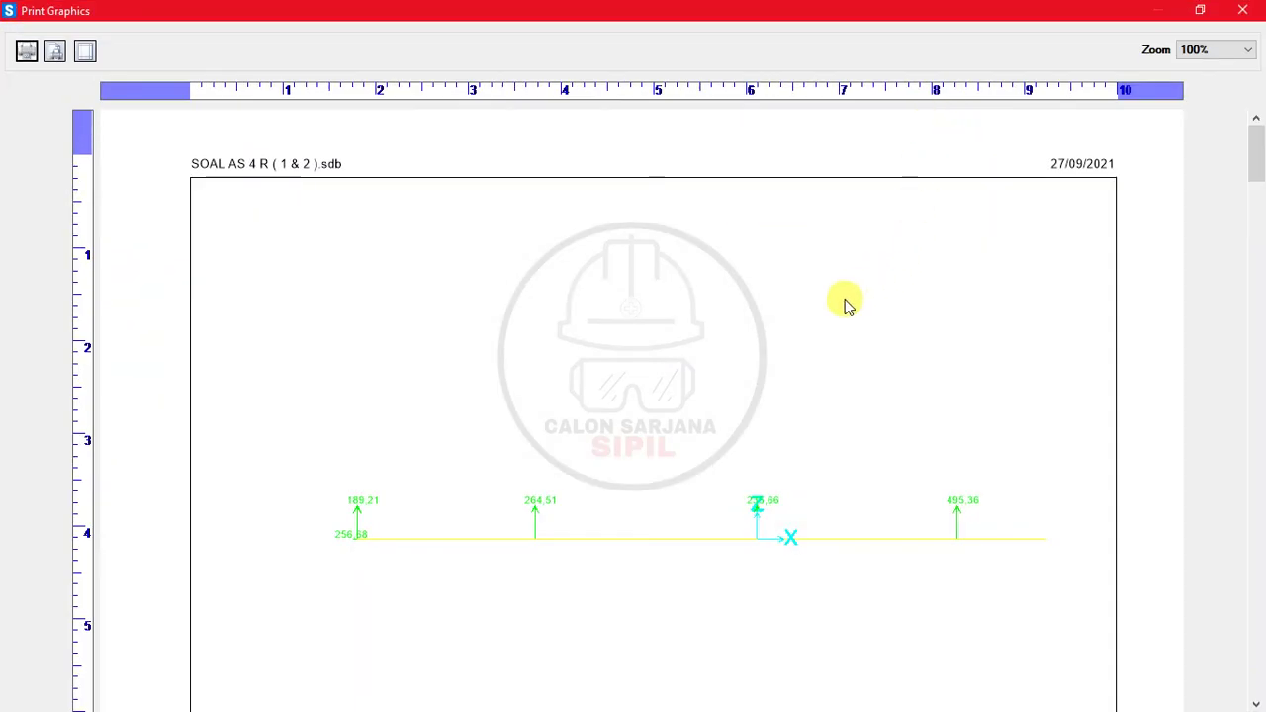
pyautogui.moveTo(1254, 153); pyautogui.dragTo(1220, 238)
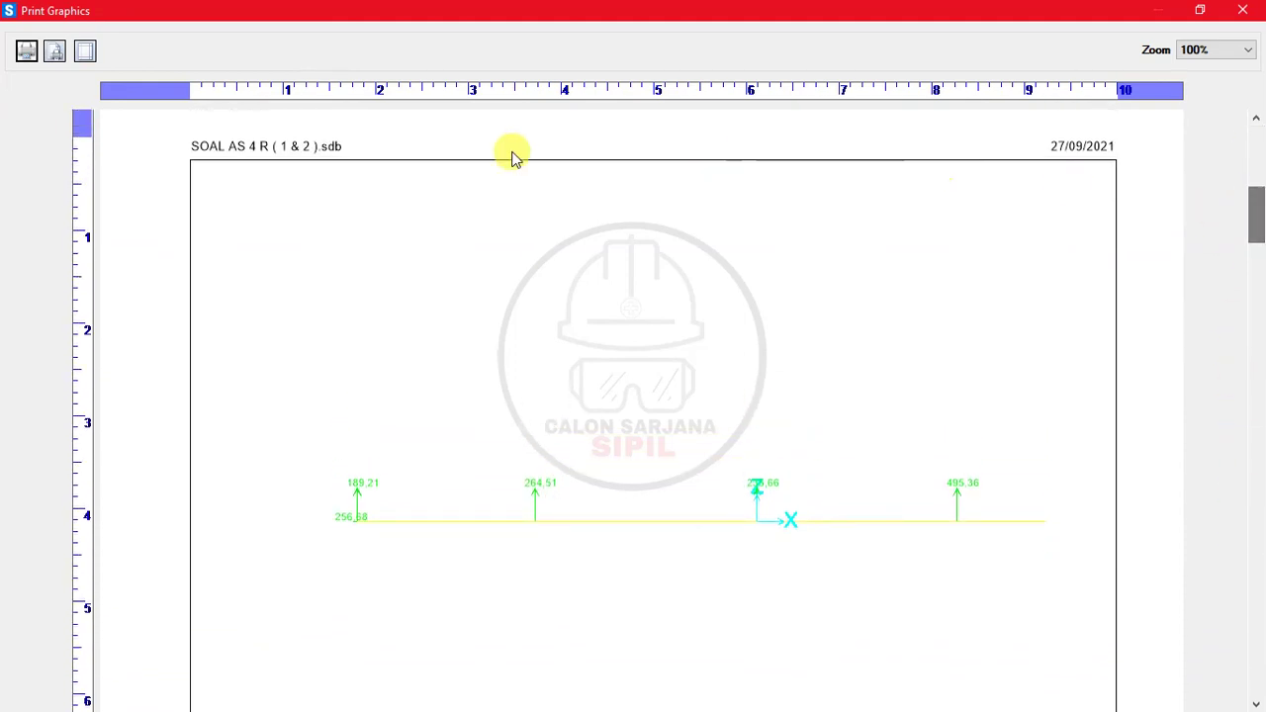
# Check the file name header in the print preview and delete the date from the page header.
pyautogui.doubleClick(297, 142)
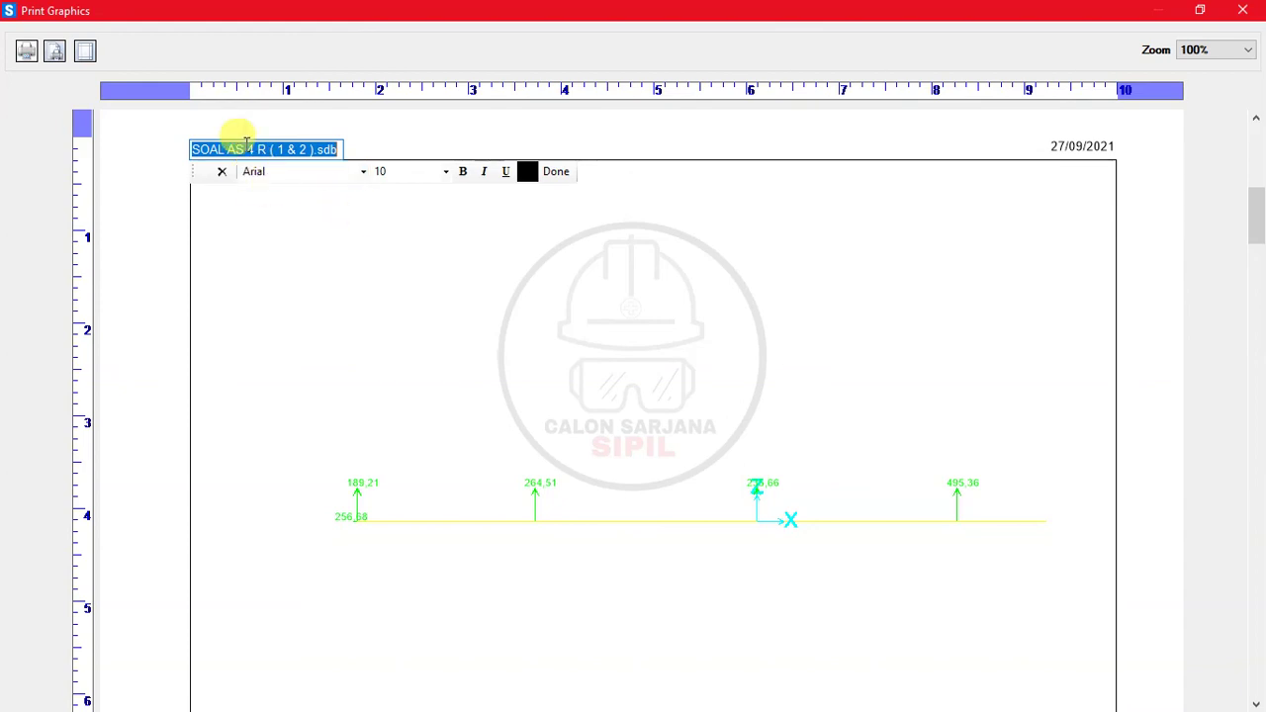
pyautogui.click(1068, 148)
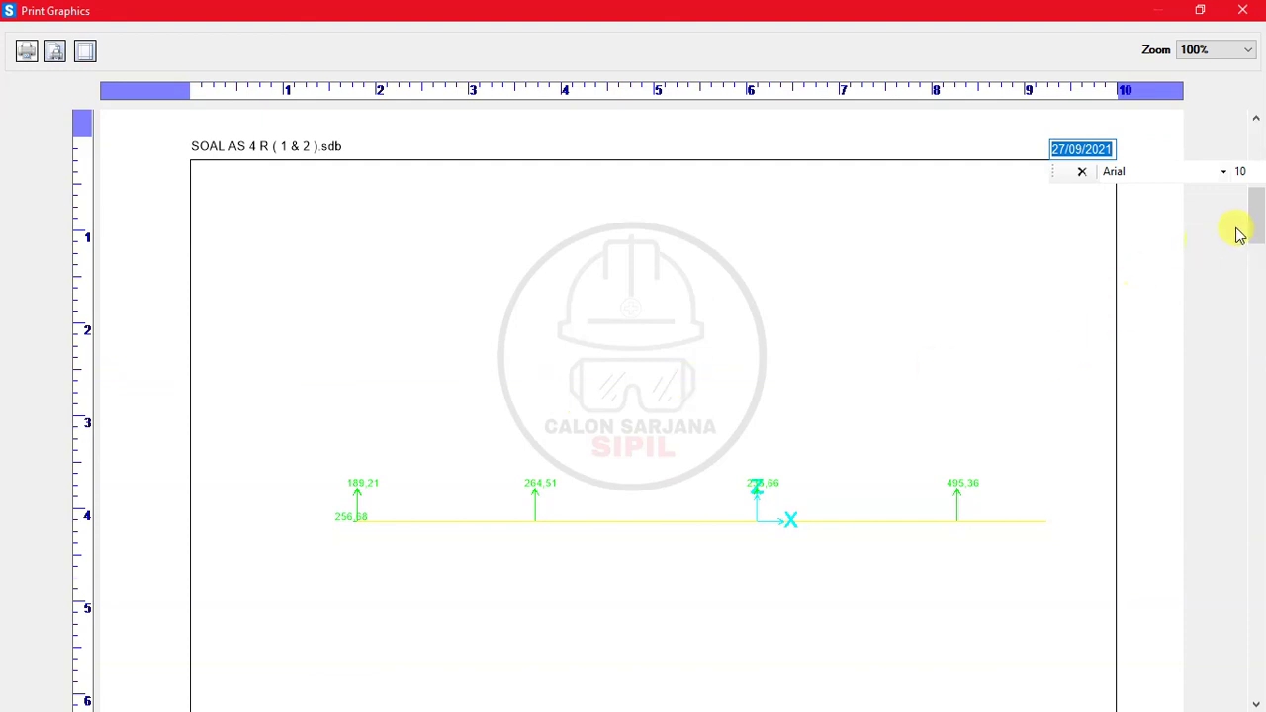
pyautogui.click(1082, 172)
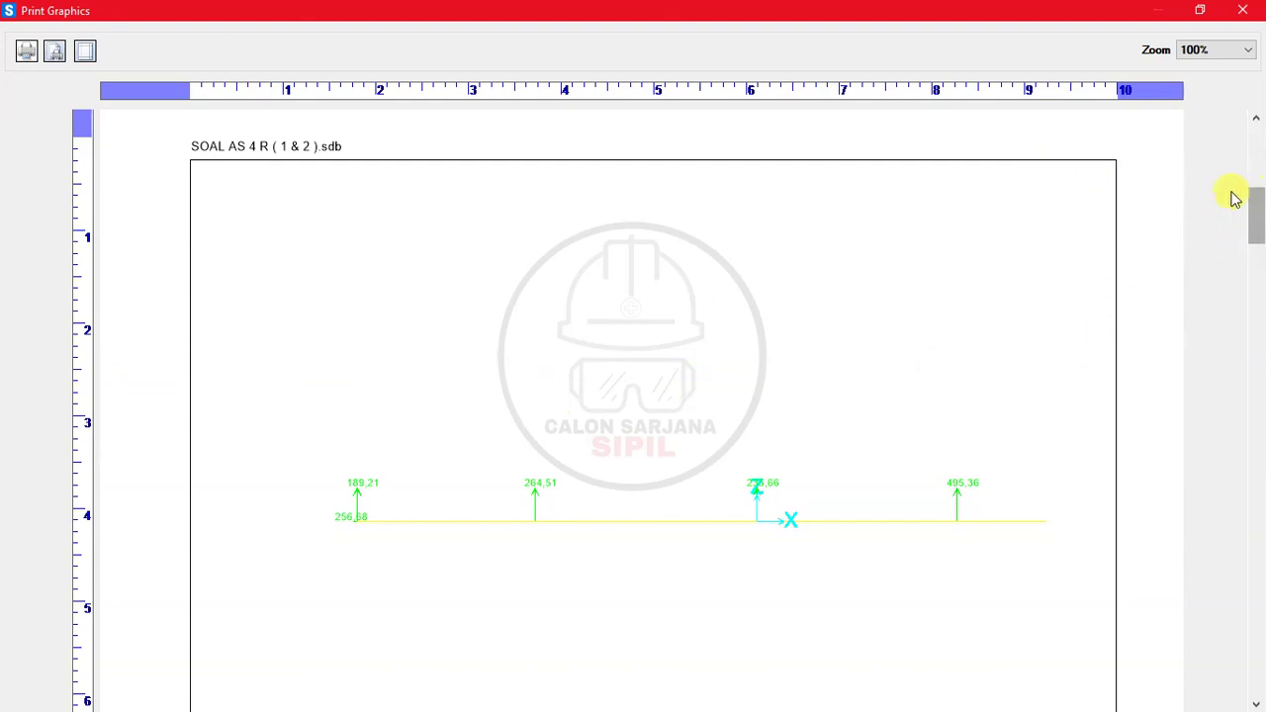
pyautogui.moveTo(1256, 219); pyautogui.dragTo(1045, 133)
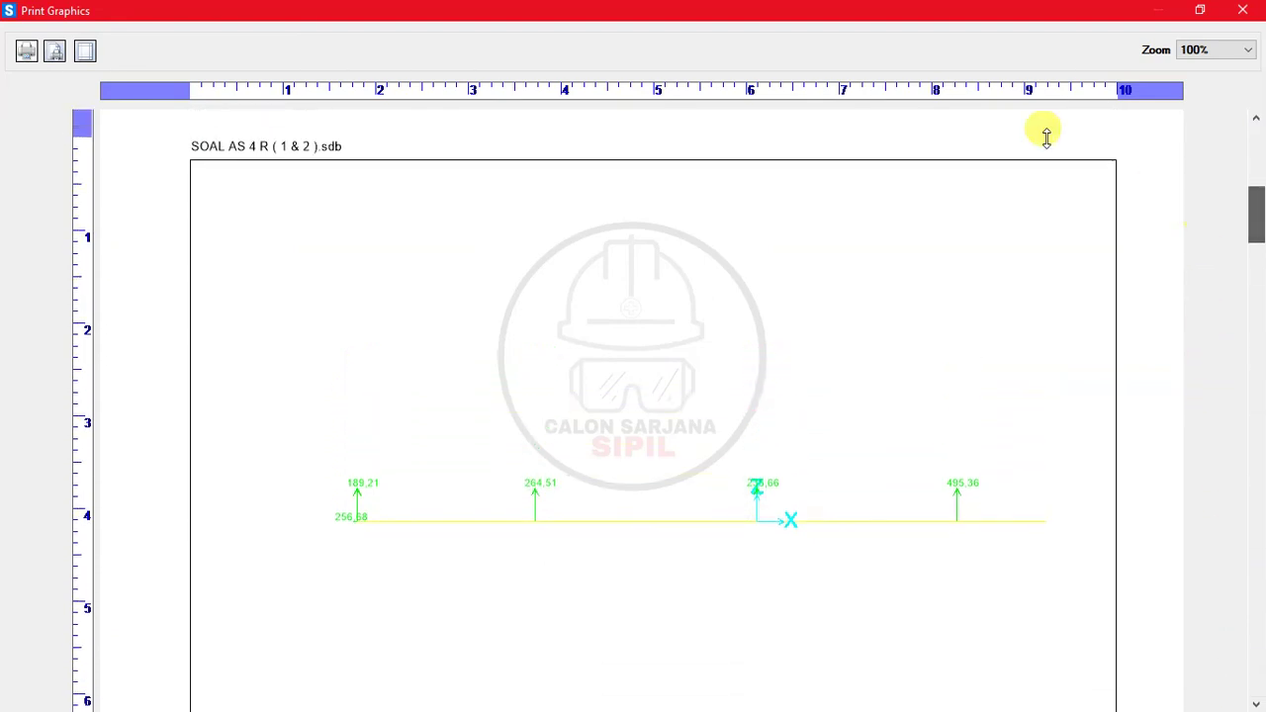
# Try to print the graphics to PDF with the A4 landscape page setup, cancelling the file save and leaving the preview.
pyautogui.click(84, 55)
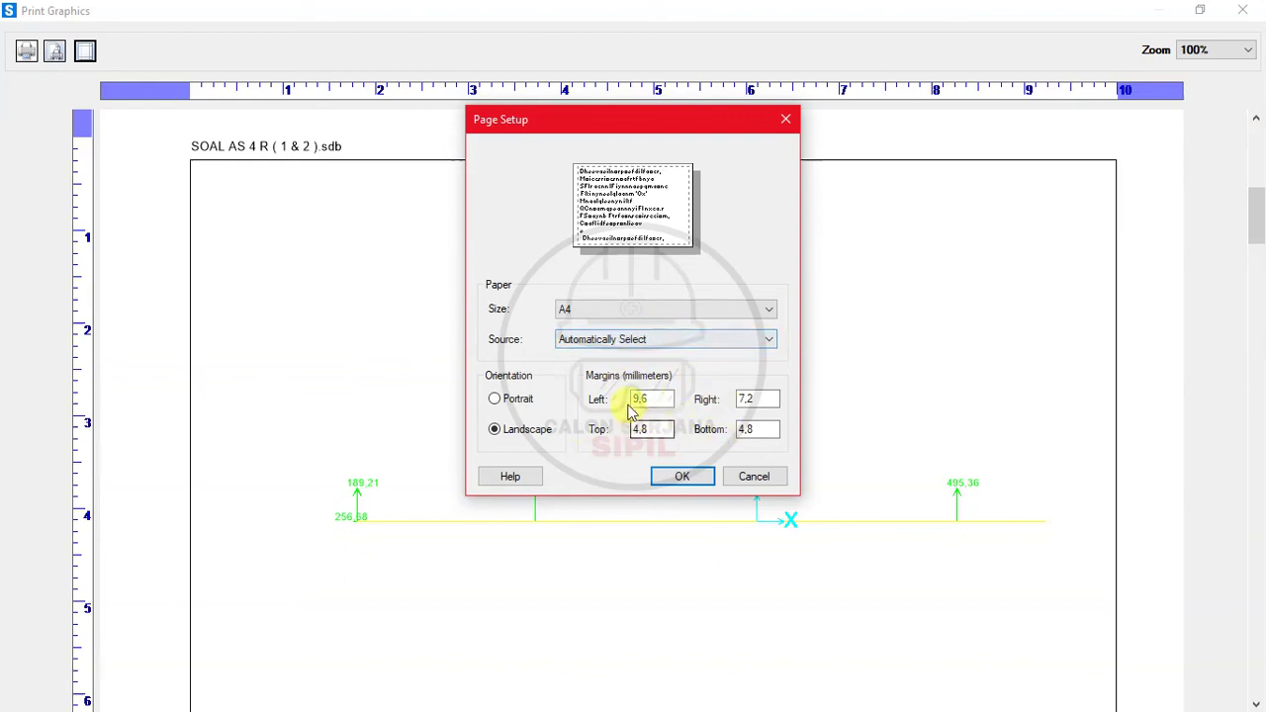
pyautogui.click(680, 476)
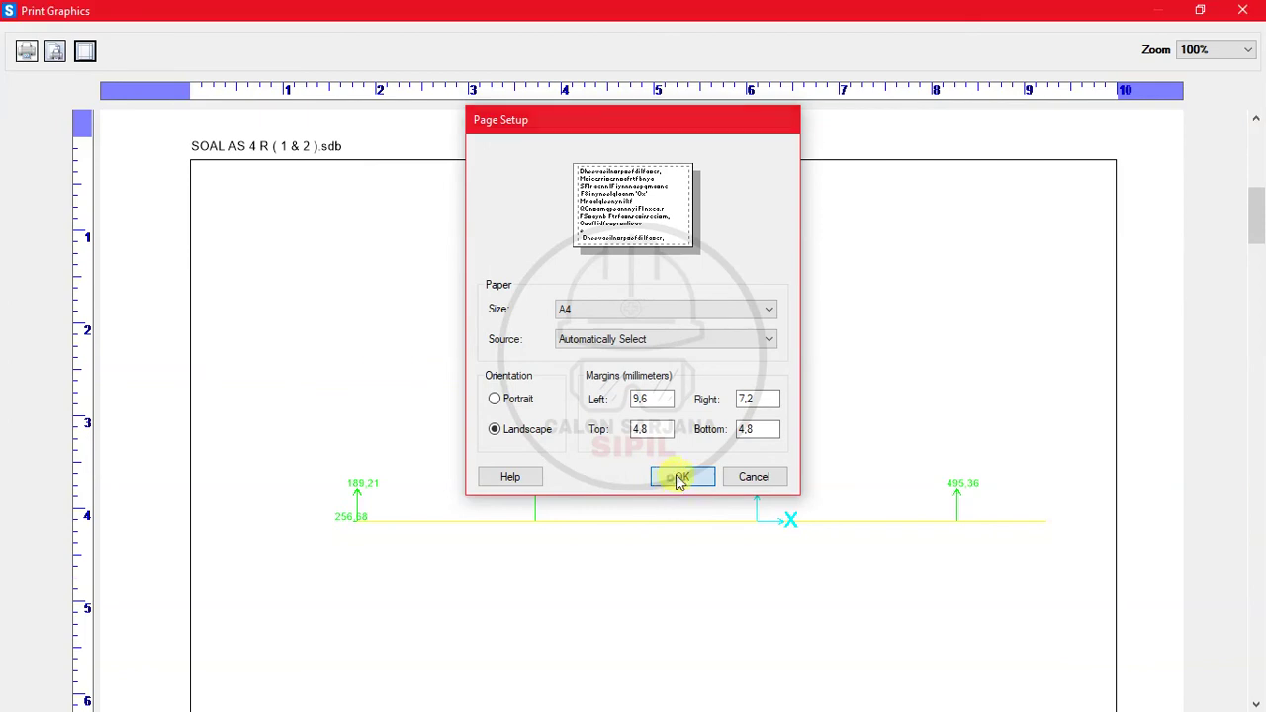
pyautogui.click(26, 52)
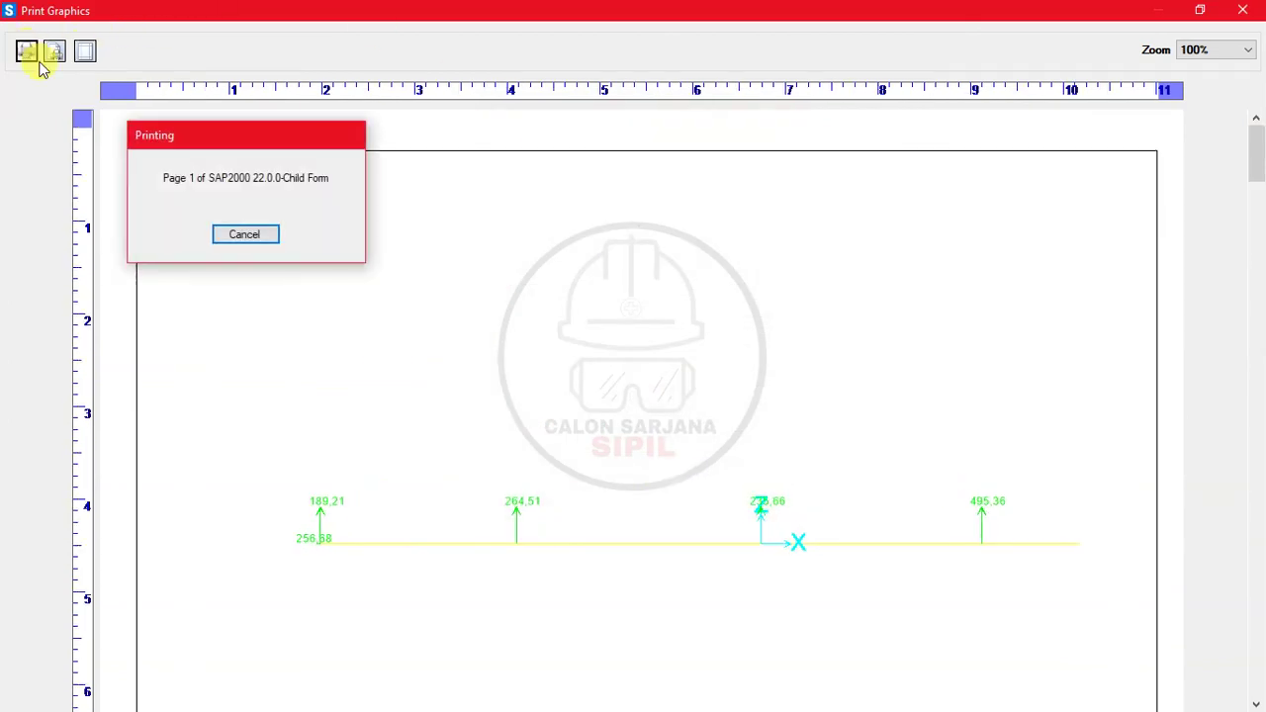
pyautogui.scroll(-1, 224, 294)
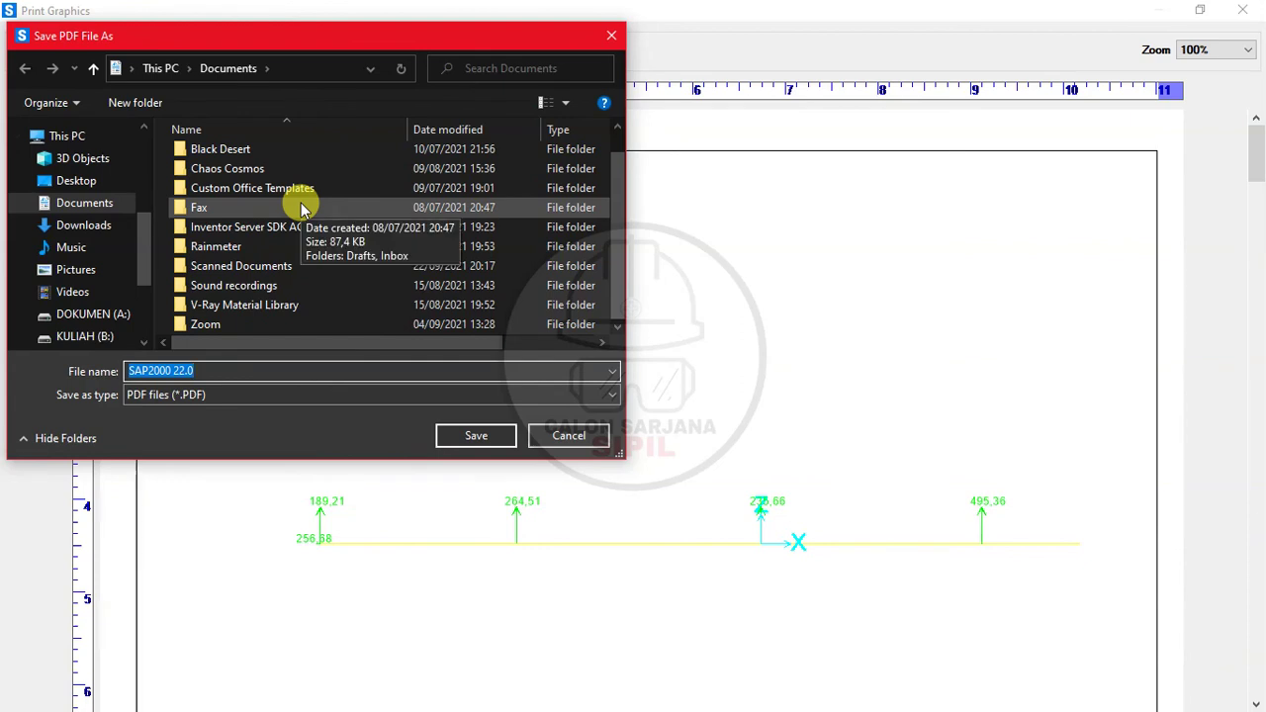
pyautogui.click(557, 439)
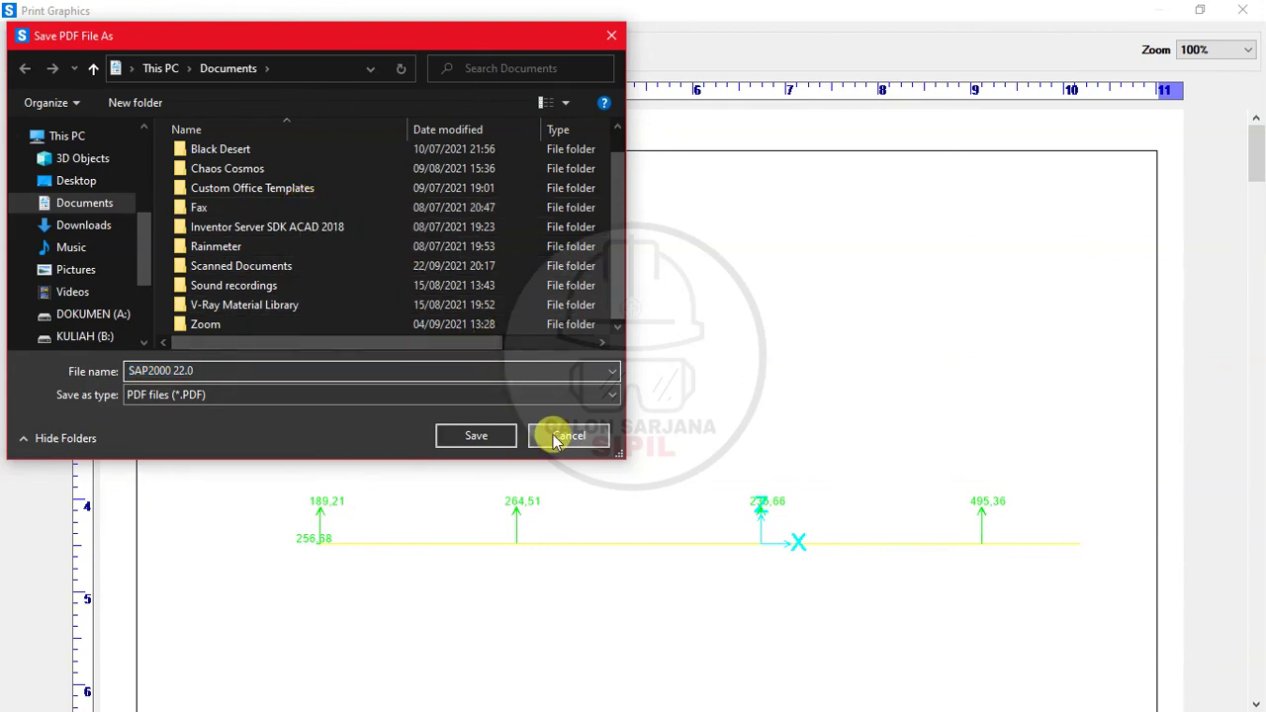
pyautogui.click(1164, 11)
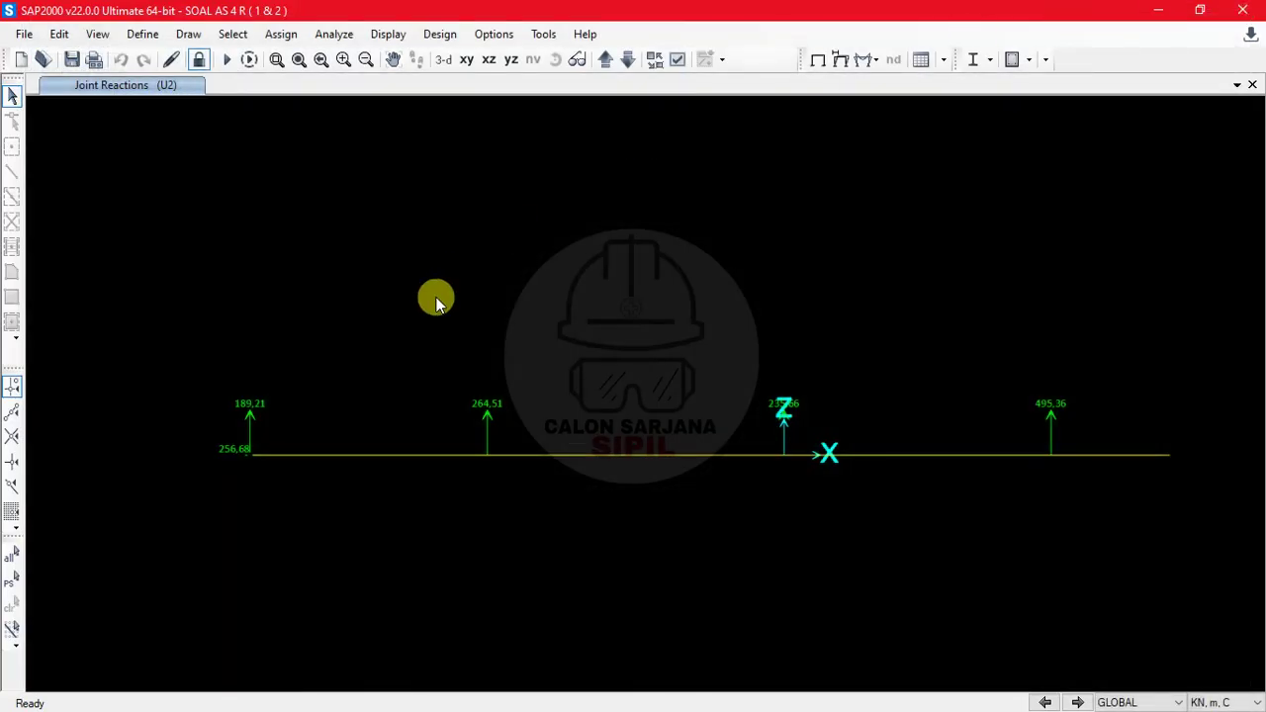